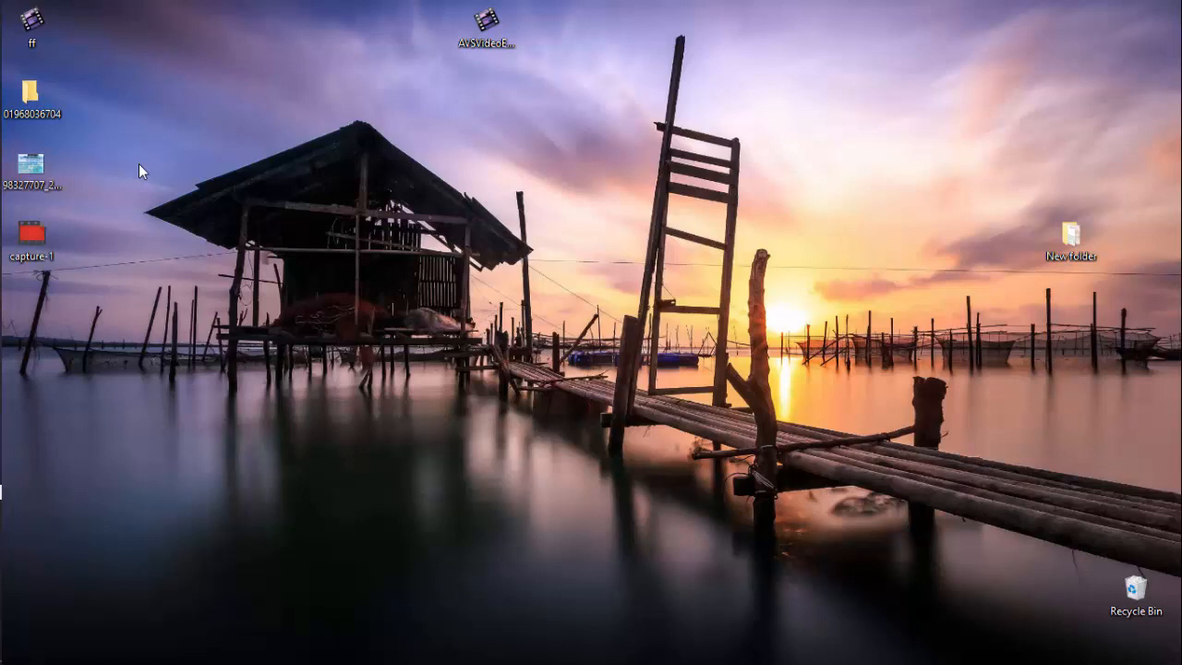
Bring the Firefox window showing the muktopaath.gov.bd home page to the front from the taskbar
mouse_move(8, 434)
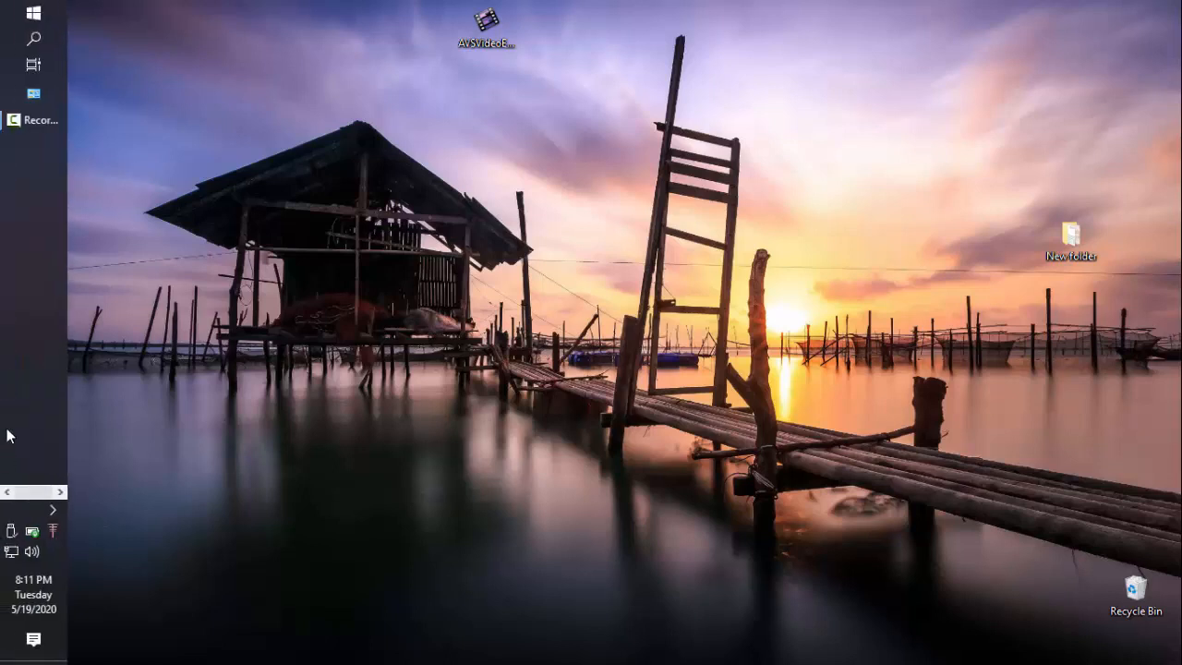
click(8, 493)
mouse_move(51, 388)
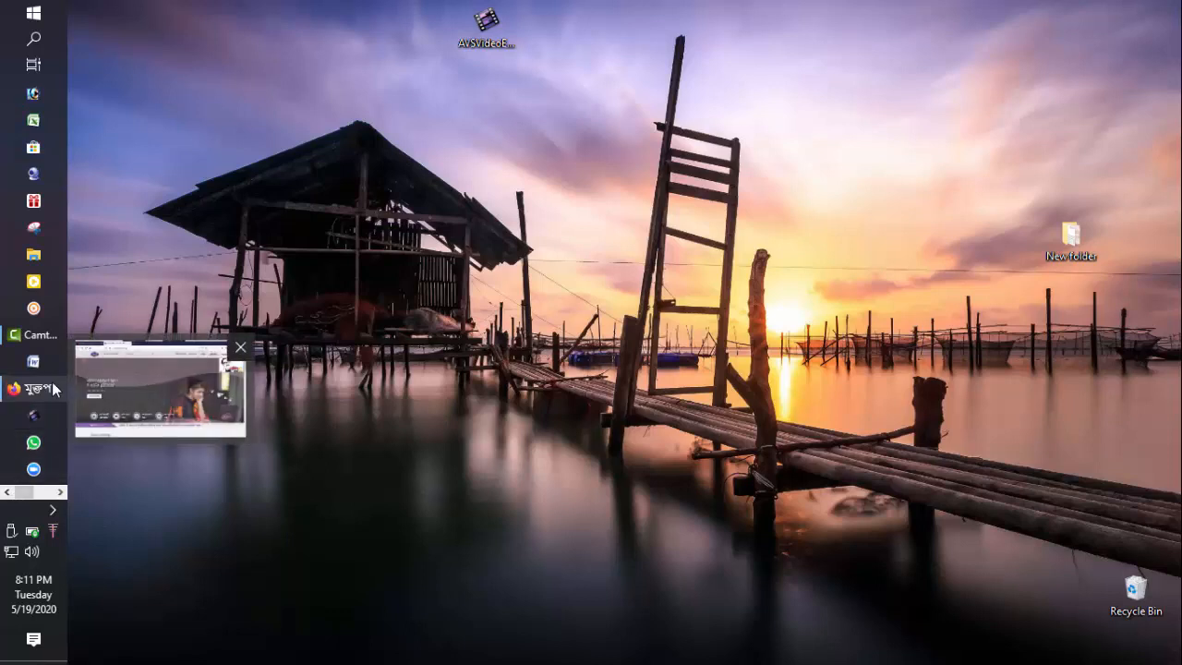
click(53, 388)
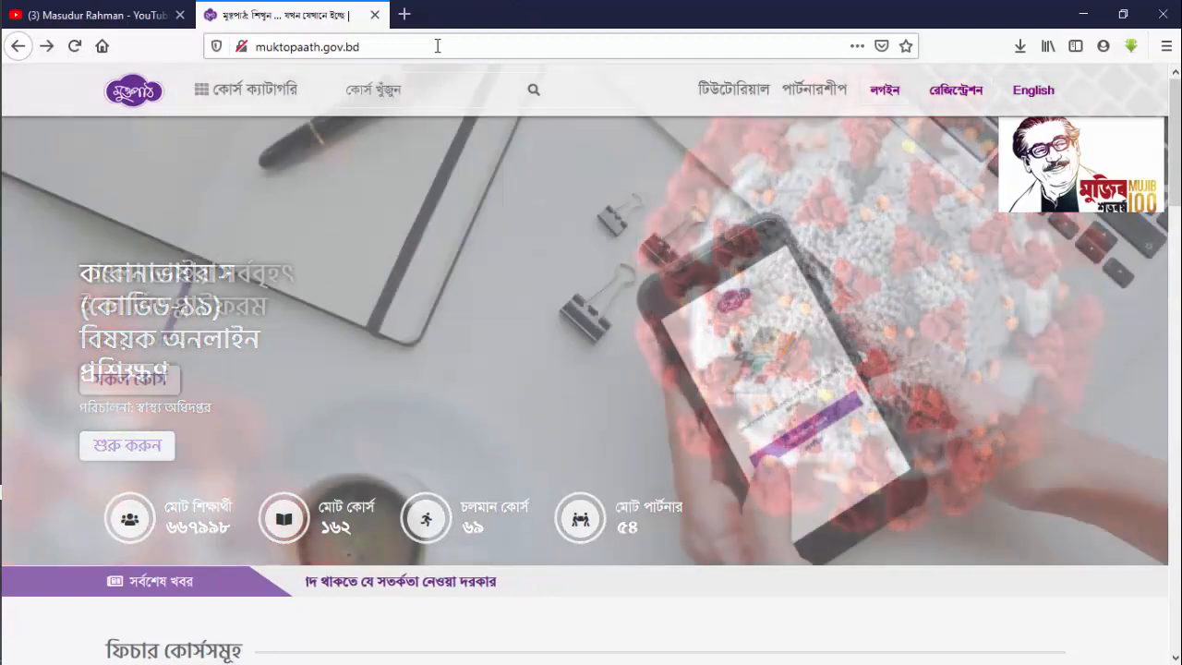
click(438, 46)
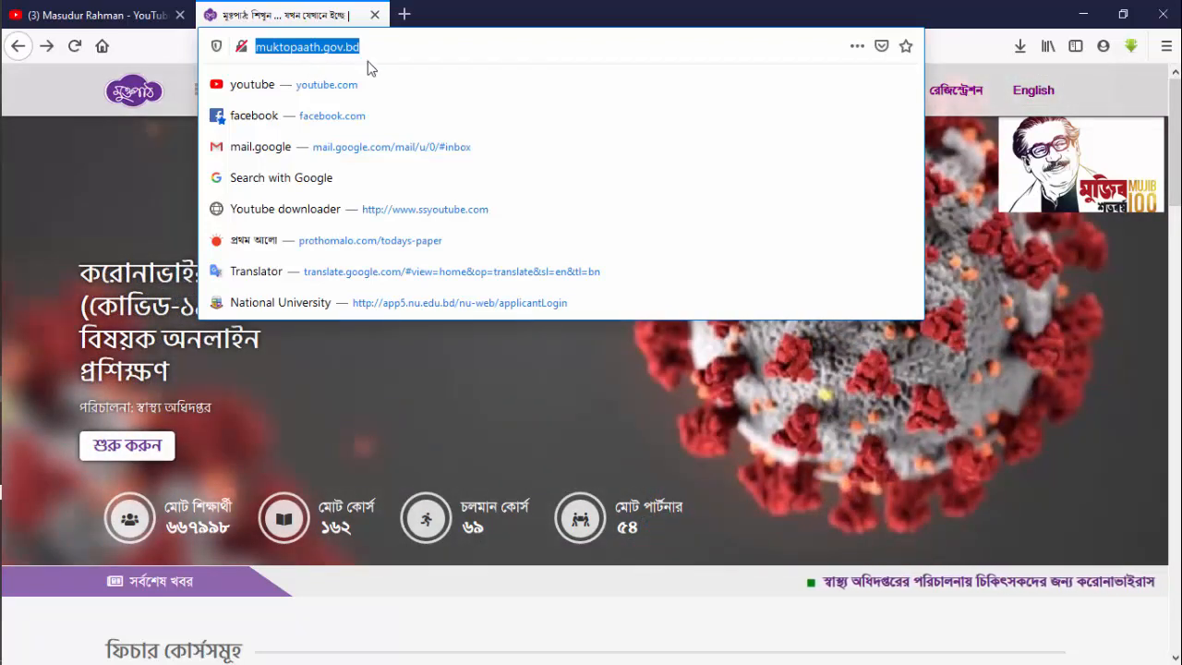
click(399, 47)
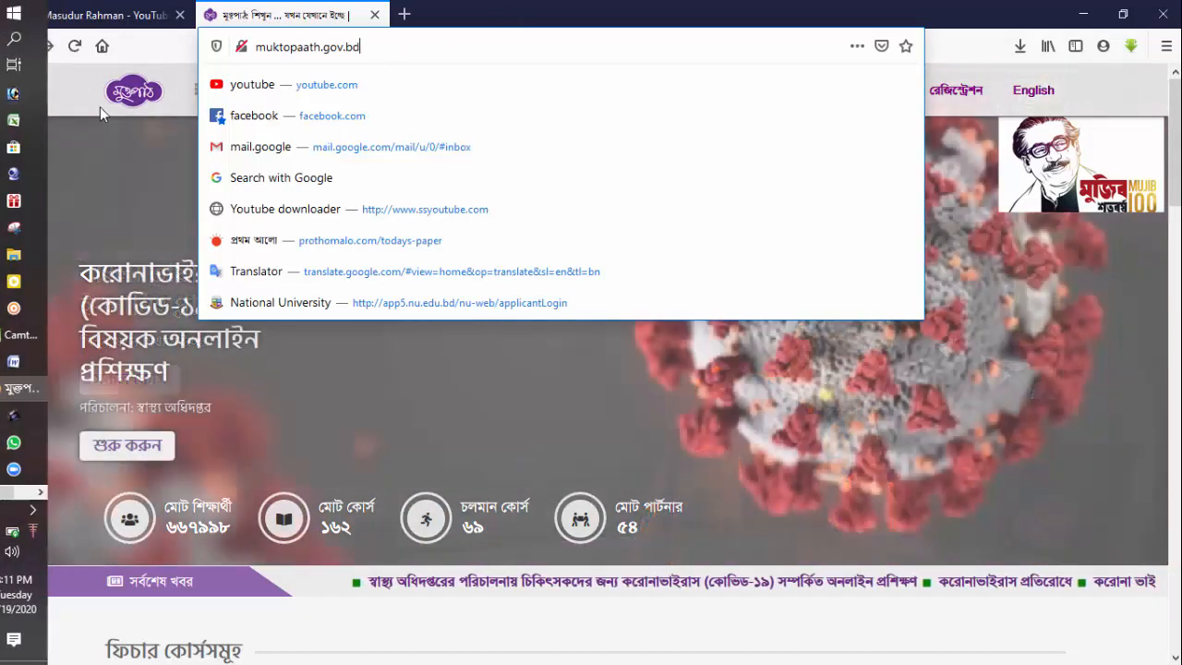
click(100, 106)
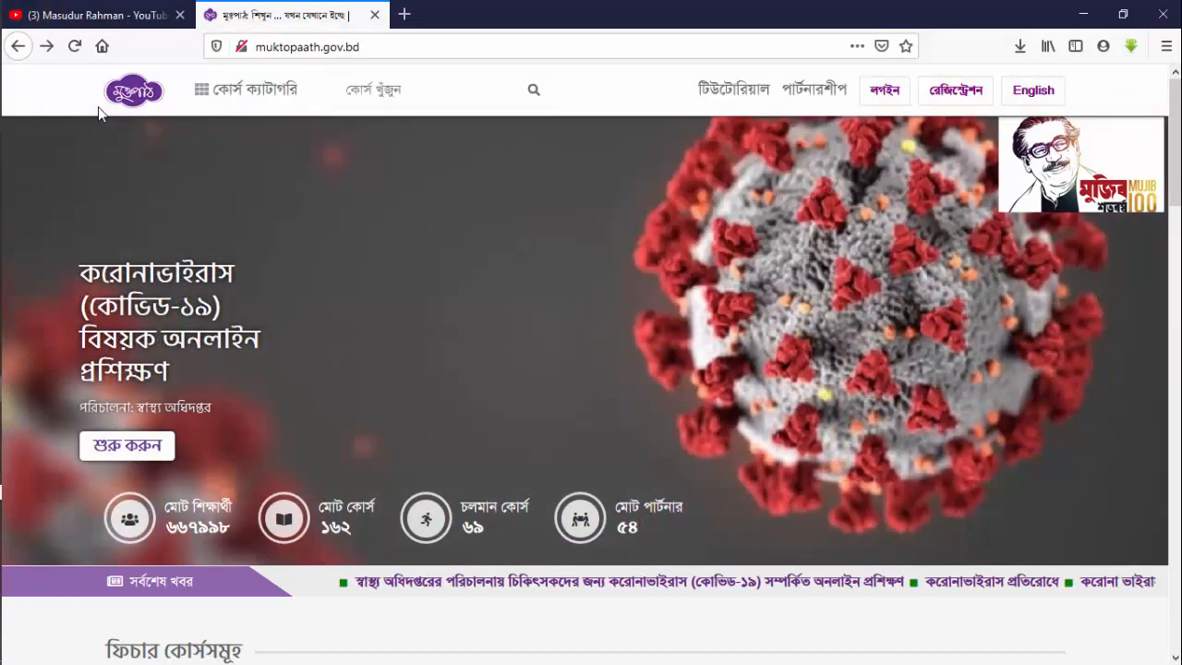
scroll(685, 291, down, 5)
scroll(684, 286, up, 5)
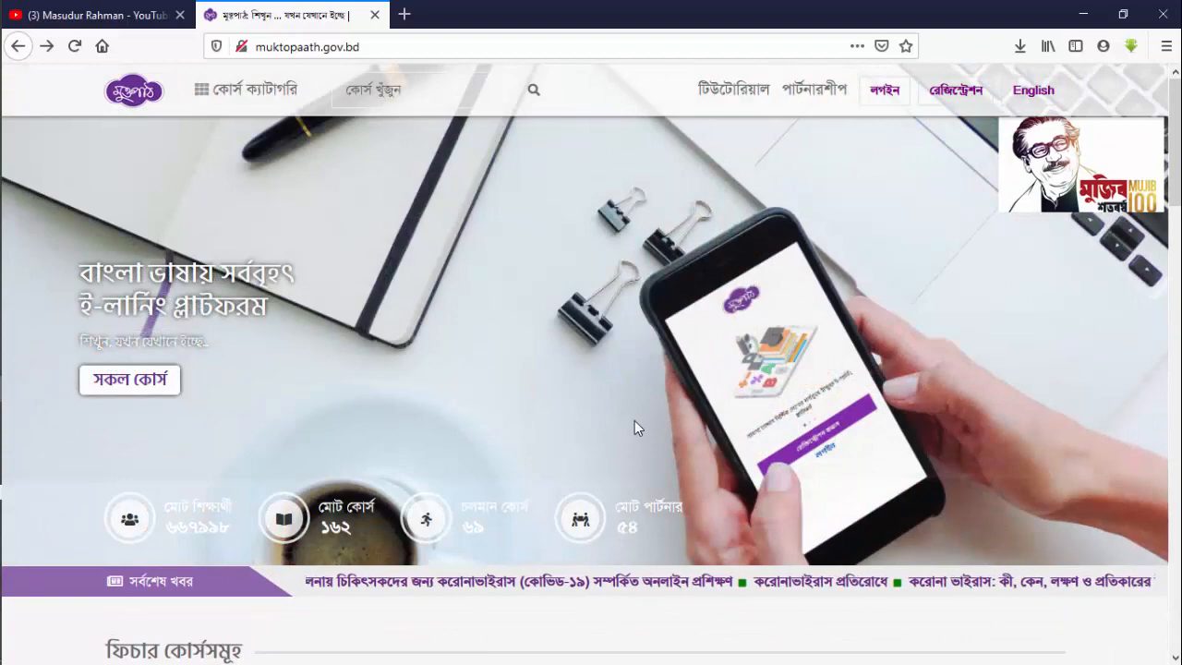
scroll(634, 422, down, 3)
scroll(635, 421, up, 3)
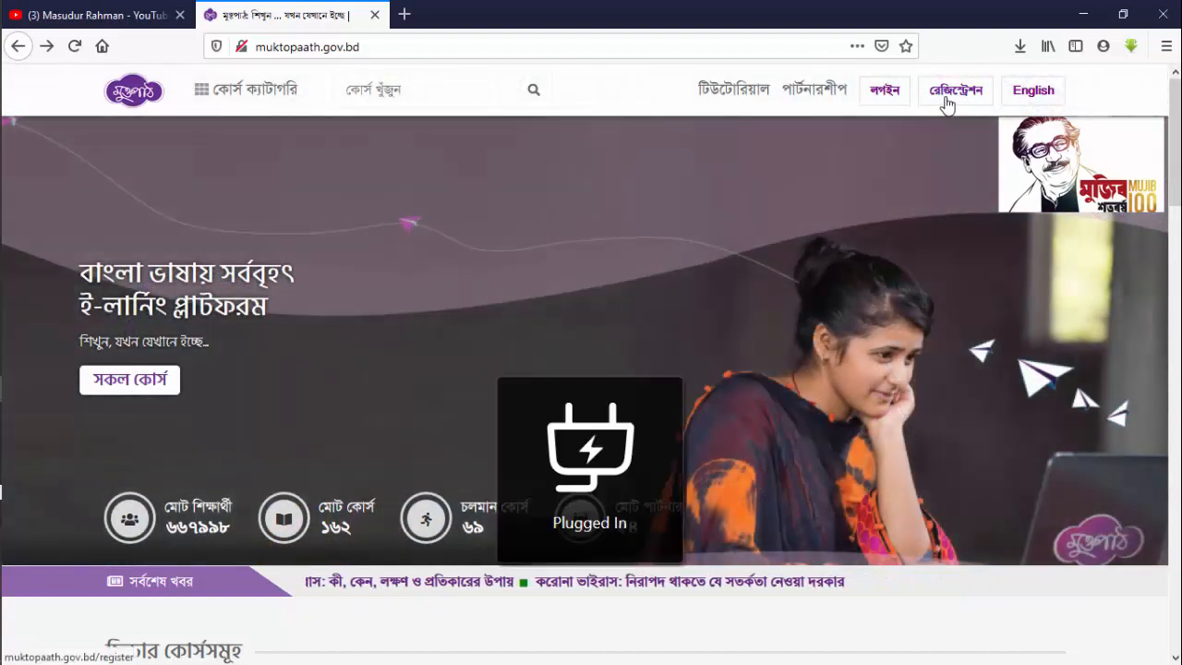
Open the Muktopaath registration page and highlight its registration instructions
click(948, 106)
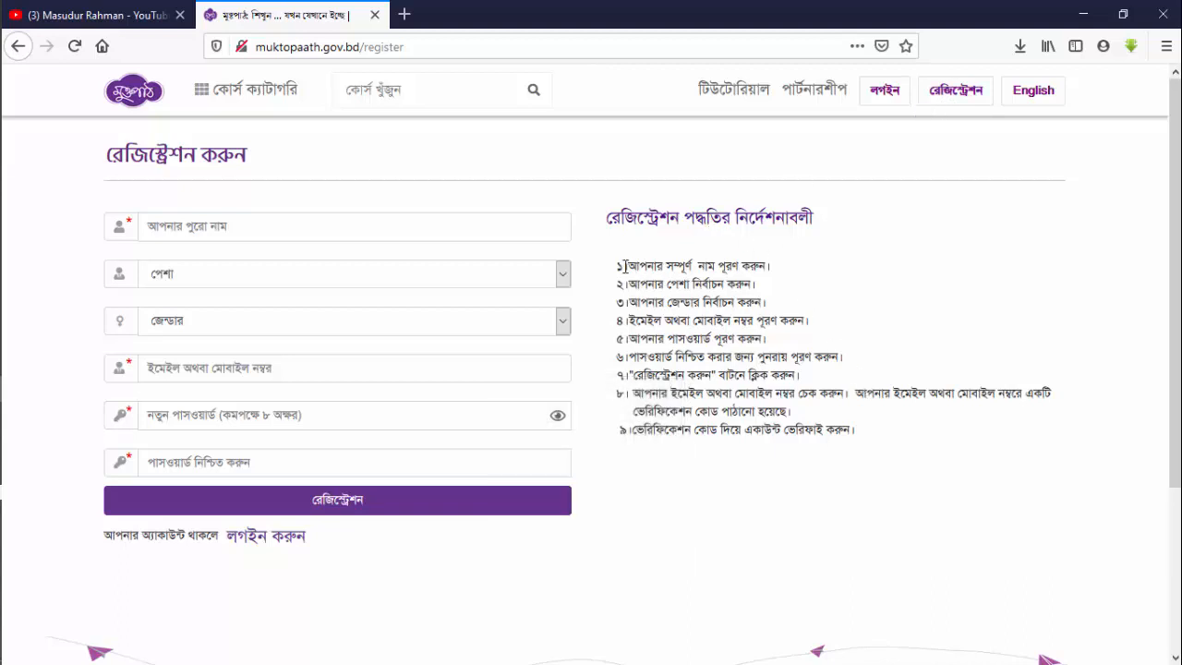
drag(625, 266, 755, 252)
click(753, 252)
drag(638, 265, 862, 483)
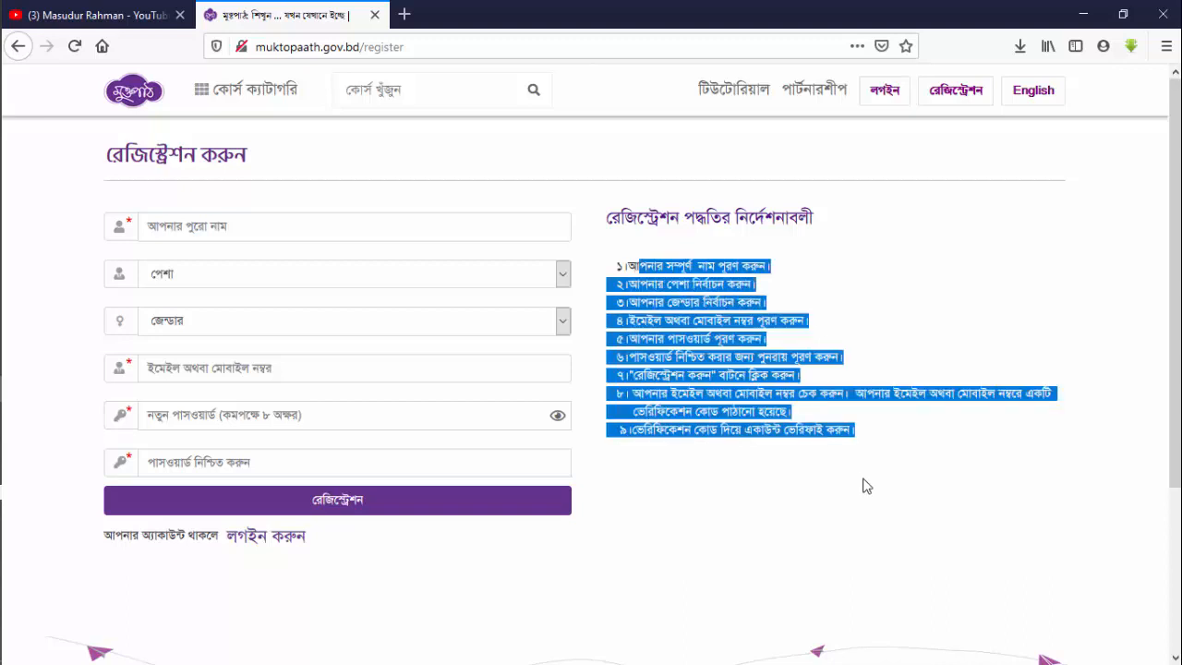
click(712, 300)
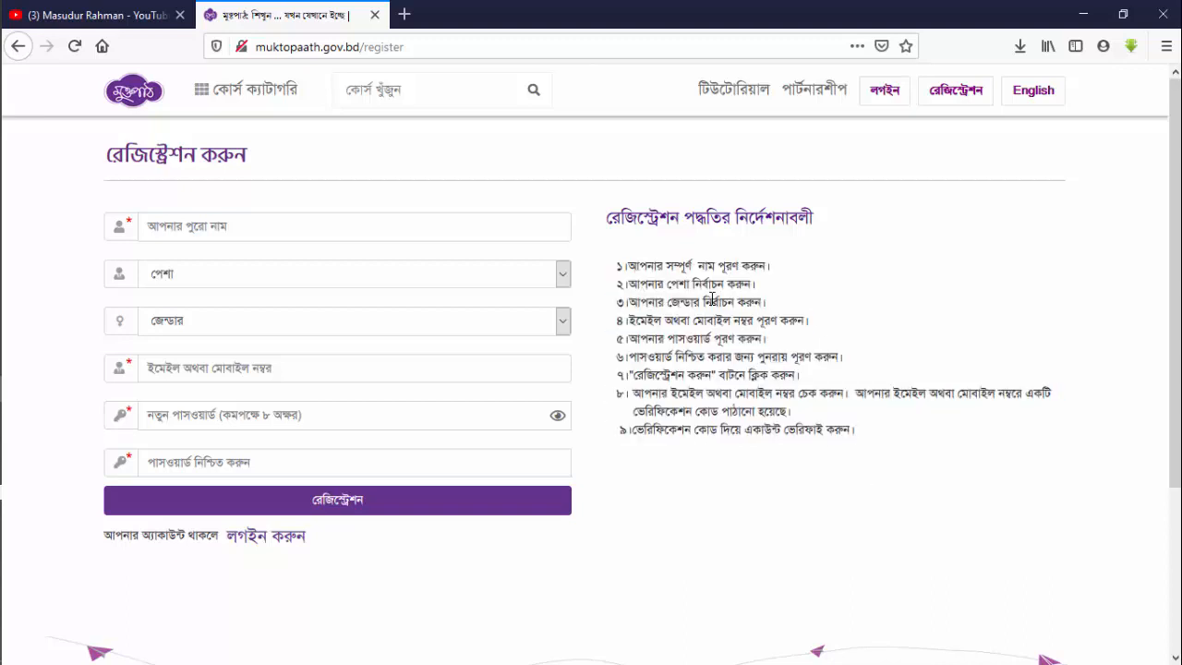
Fill in the full name, with profession শিক্ষার্থী and gender পুরুষ
click(171, 232)
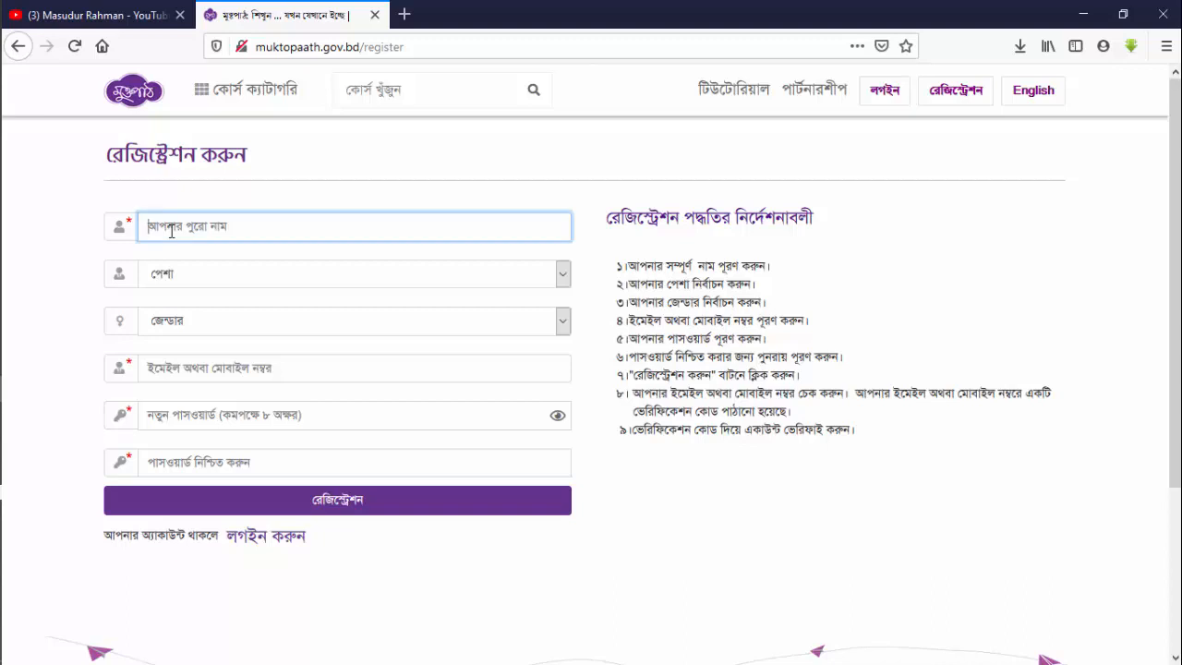
text(M)
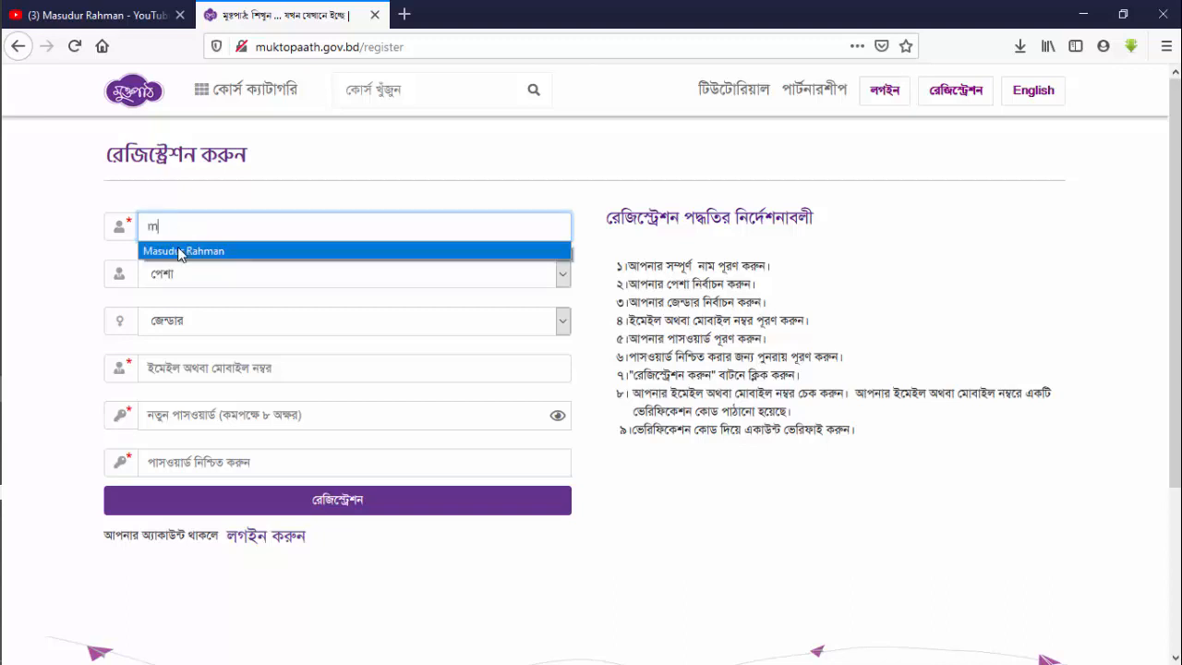
click(181, 252)
click(190, 282)
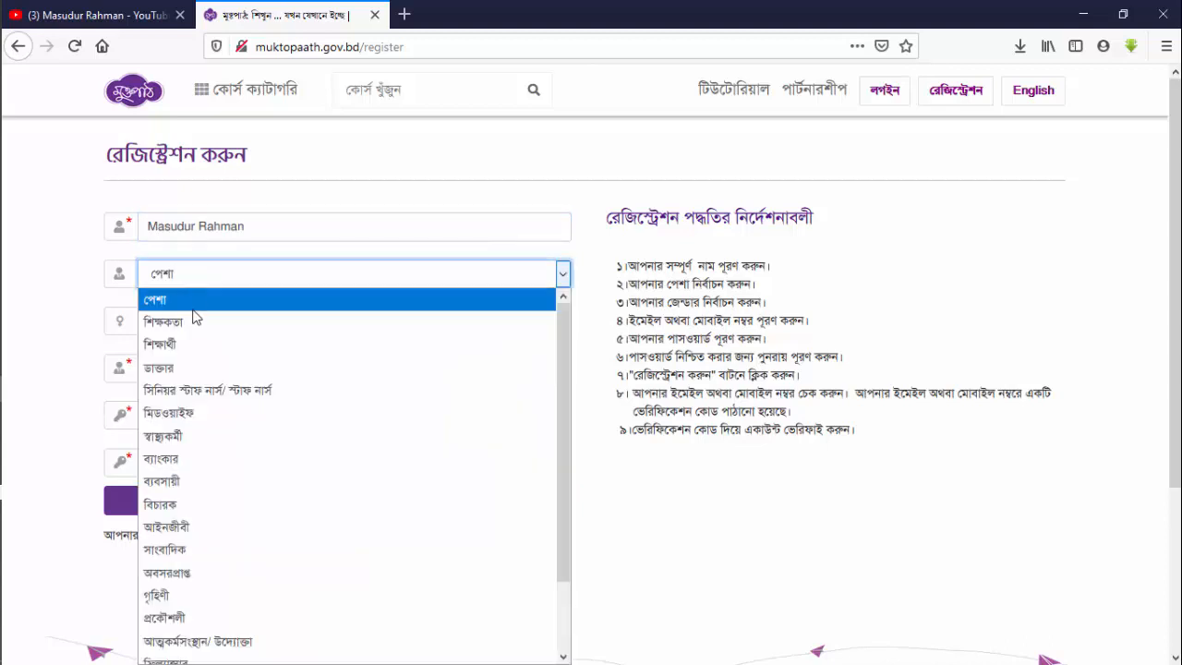
click(195, 349)
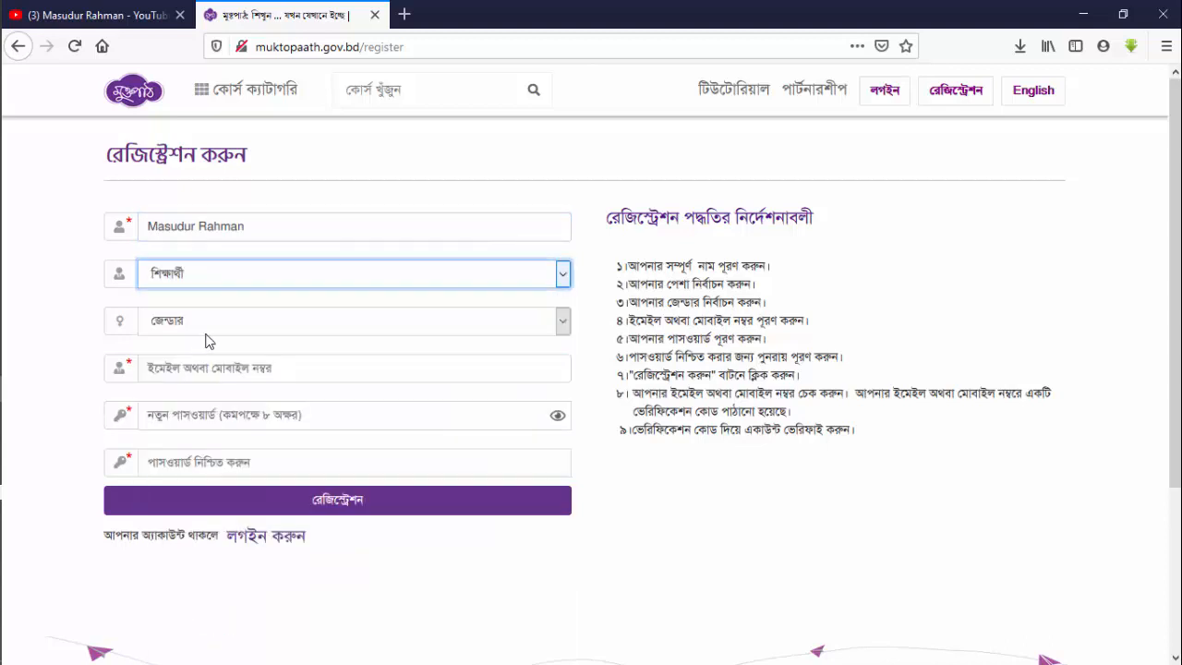
click(206, 331)
click(205, 371)
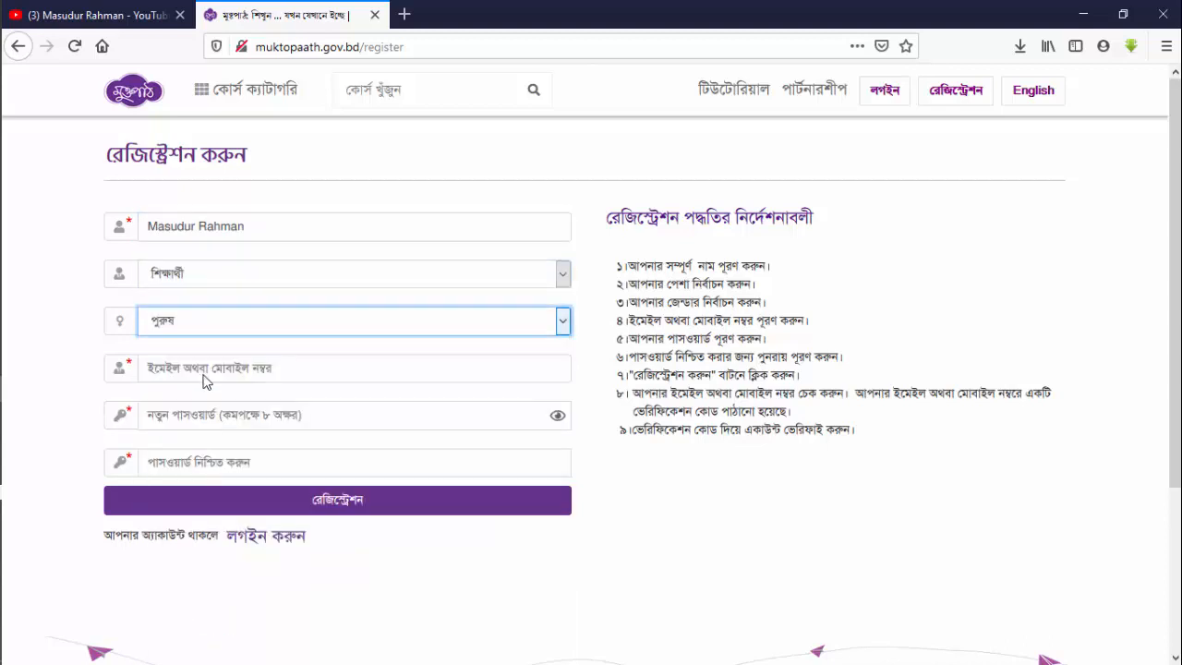
Enter the mobile number in the e-mail or mobile field
click(204, 376)
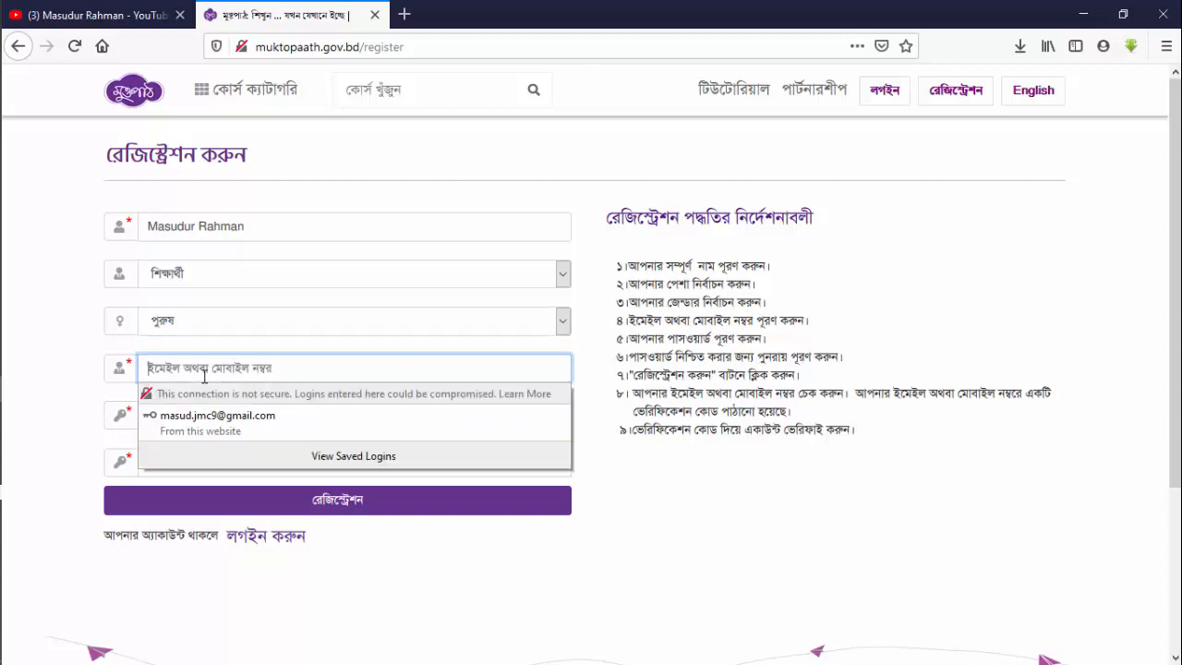
click(204, 376)
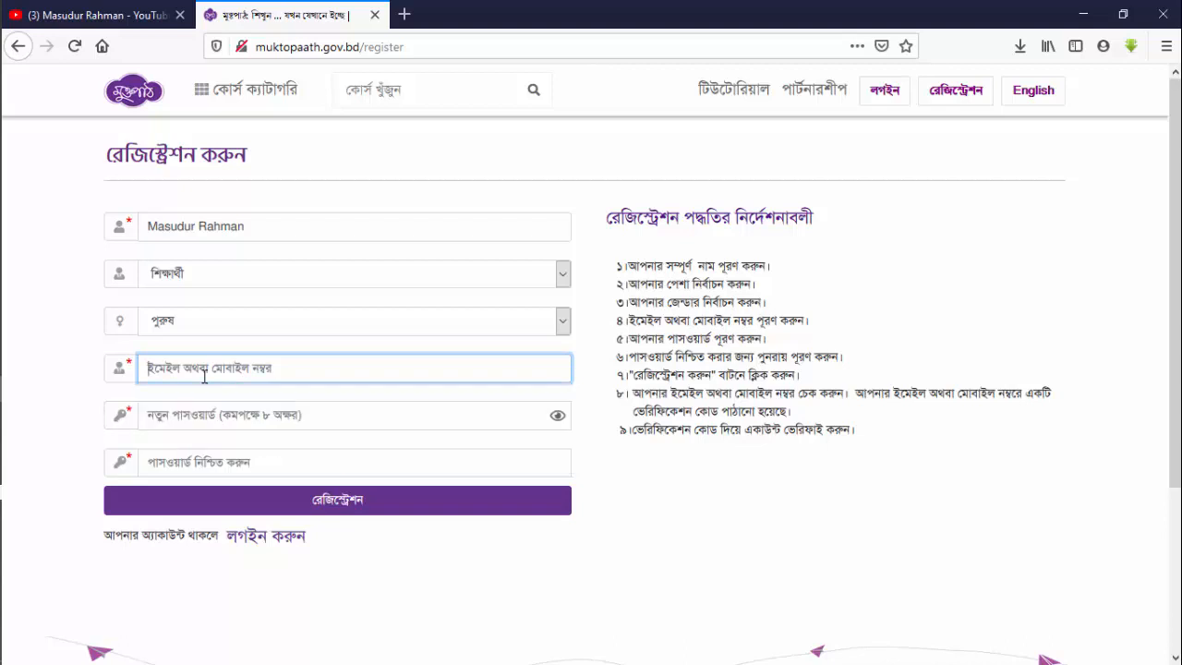
click(204, 376)
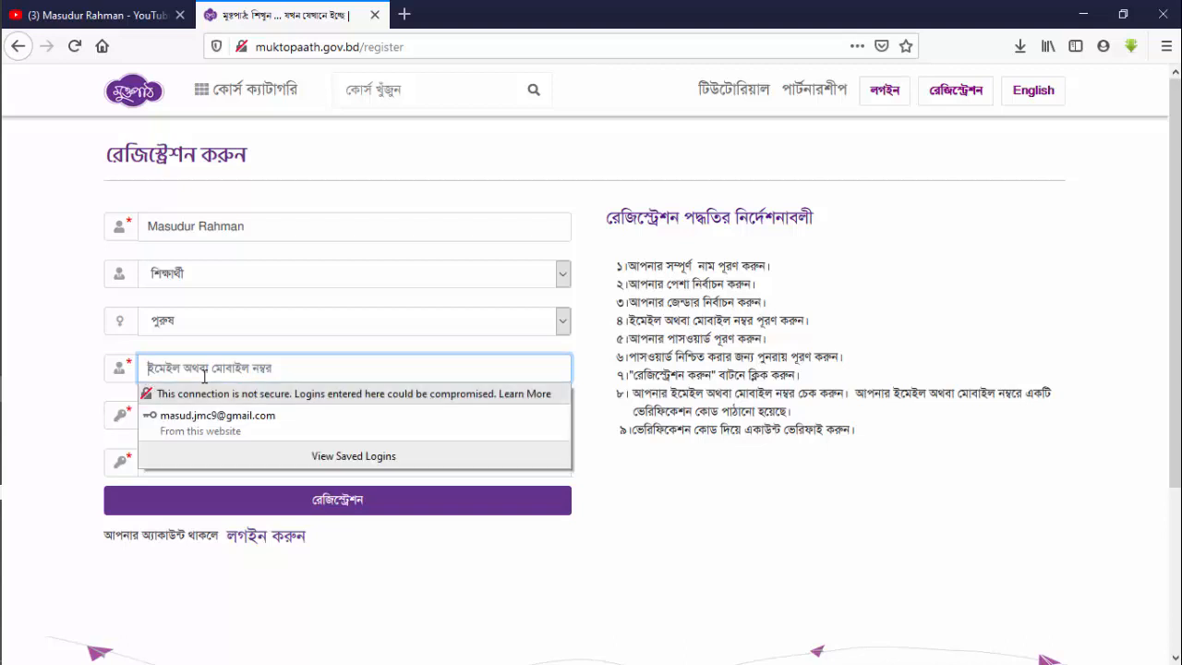
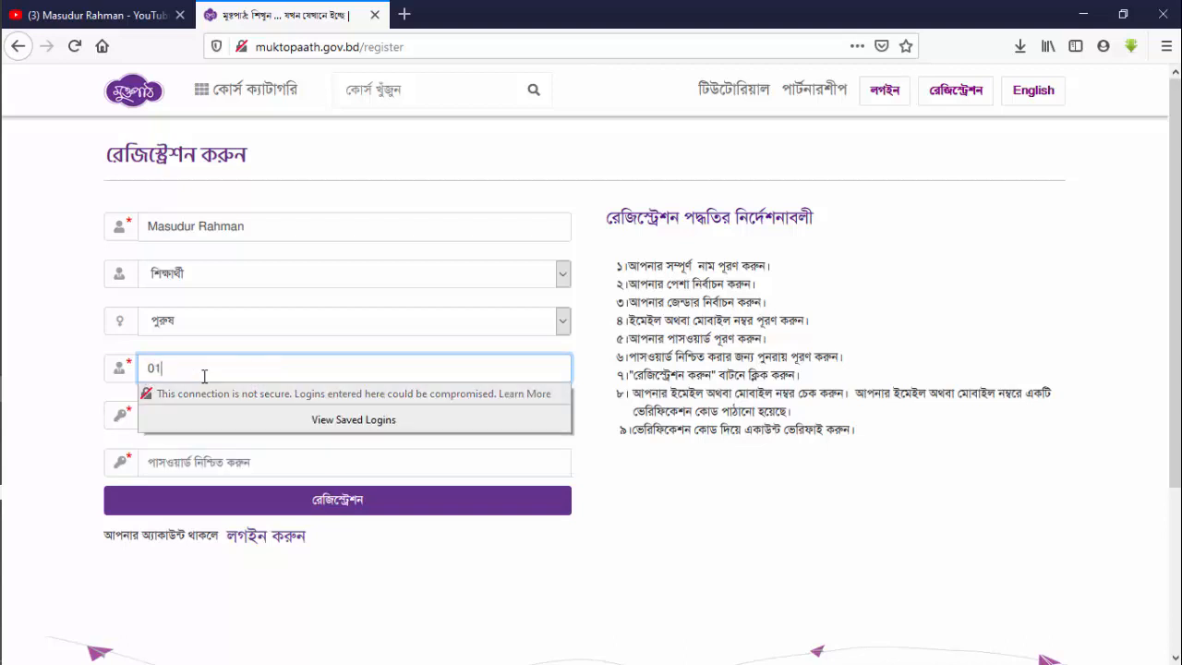
click(660, 514)
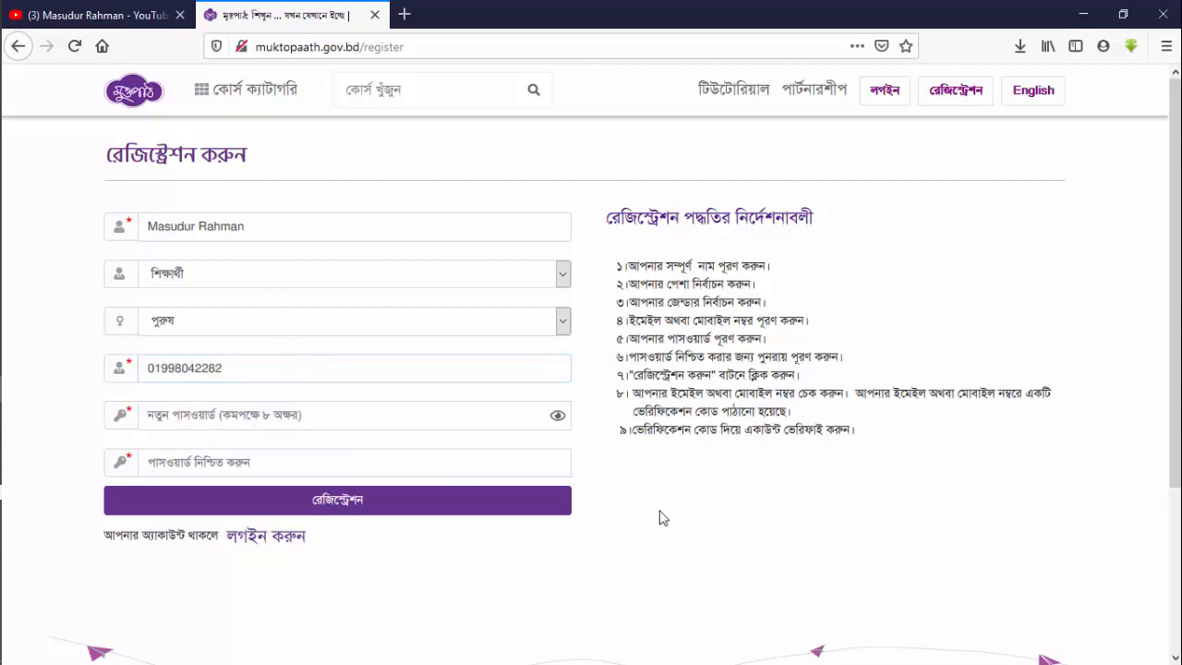
Enter and confirm the password, then submit the registration form
click(289, 418)
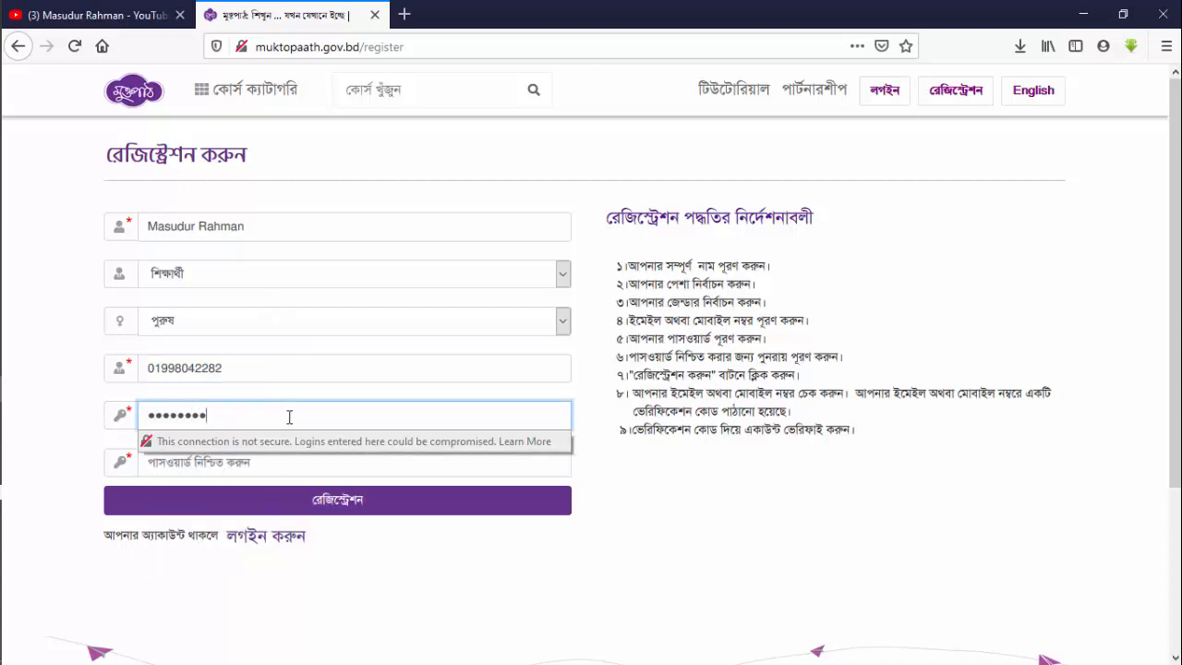
click(258, 475)
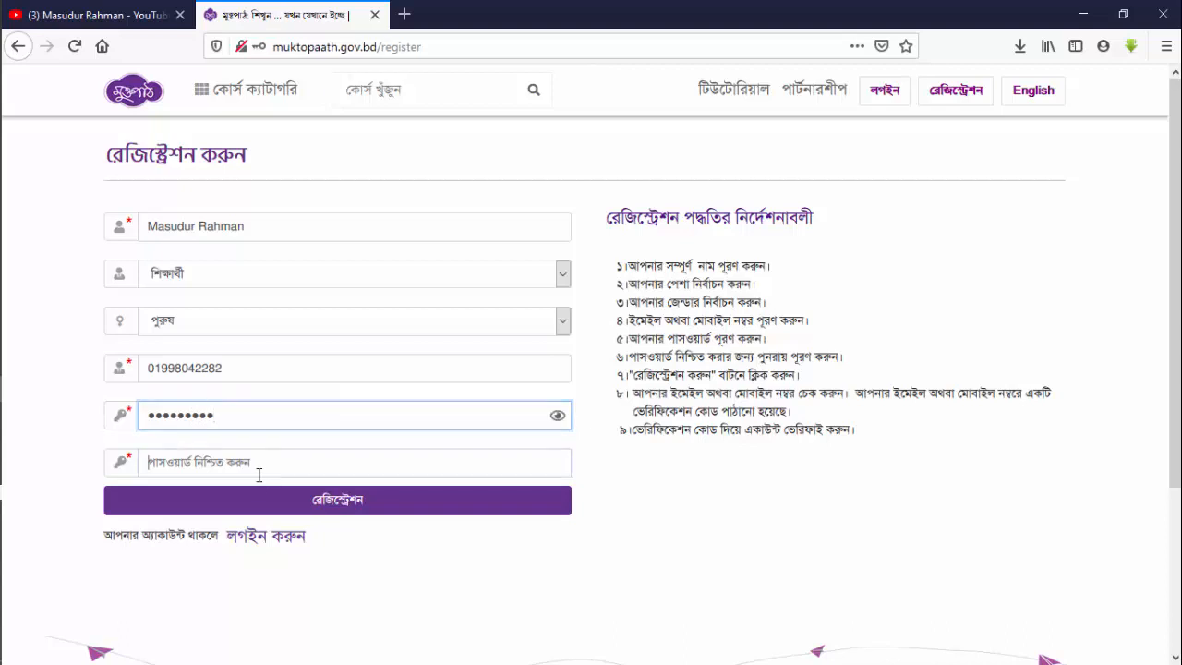
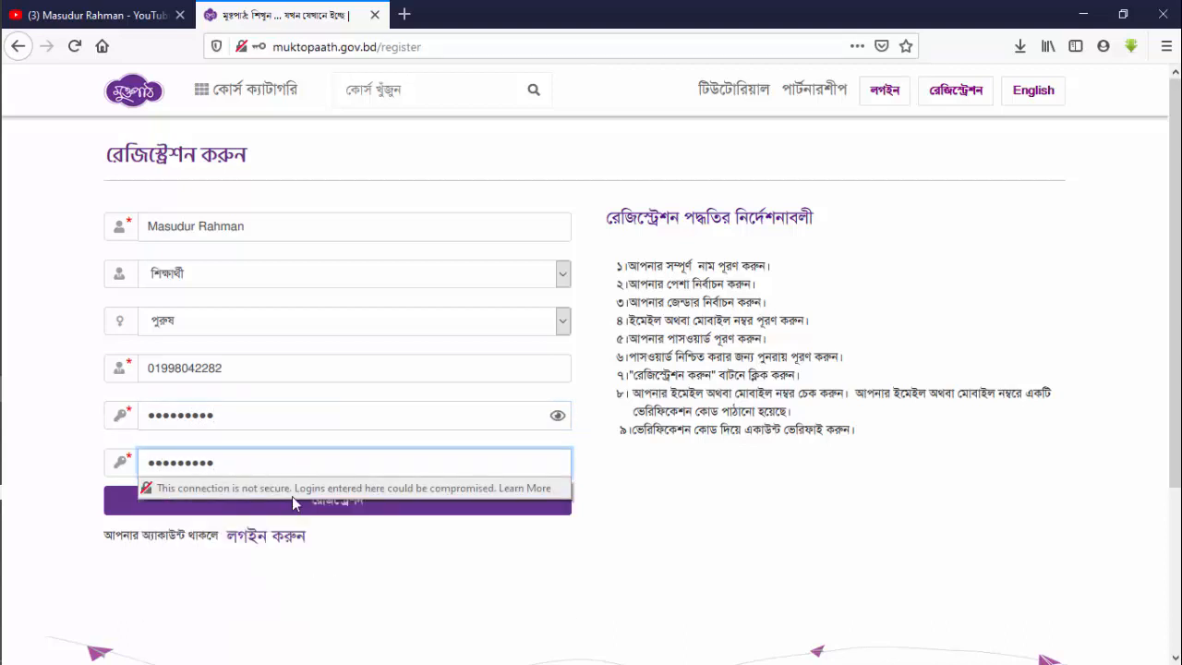
click(435, 615)
click(374, 511)
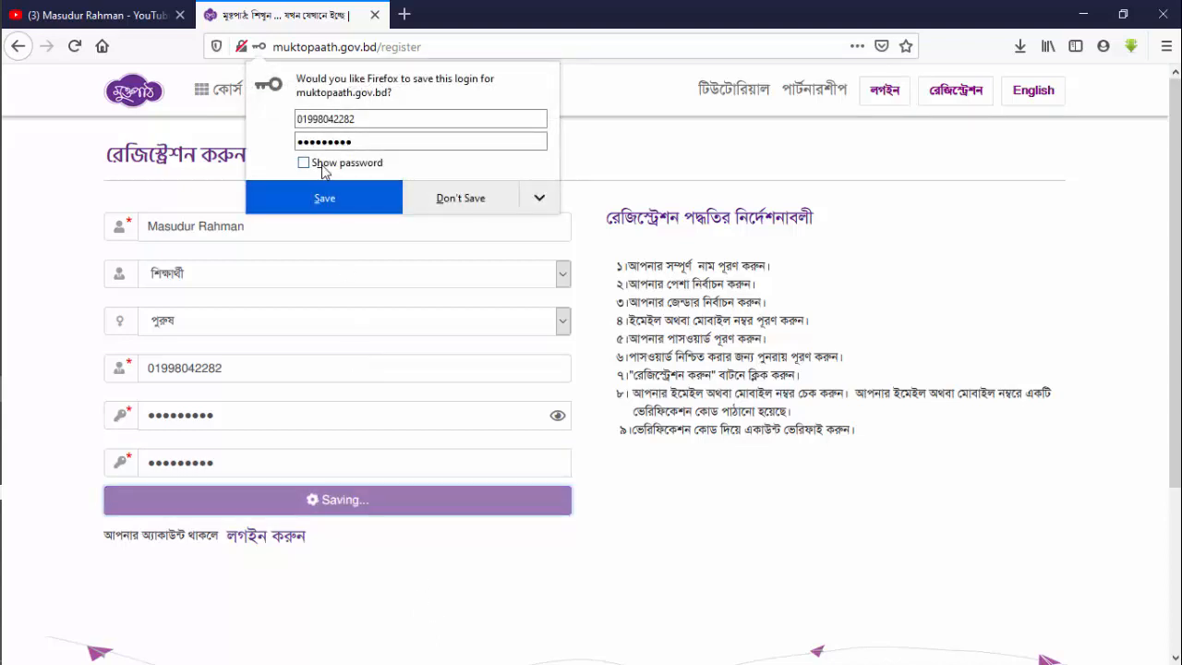
Save the login details in the browser and enter the received activation token
click(323, 167)
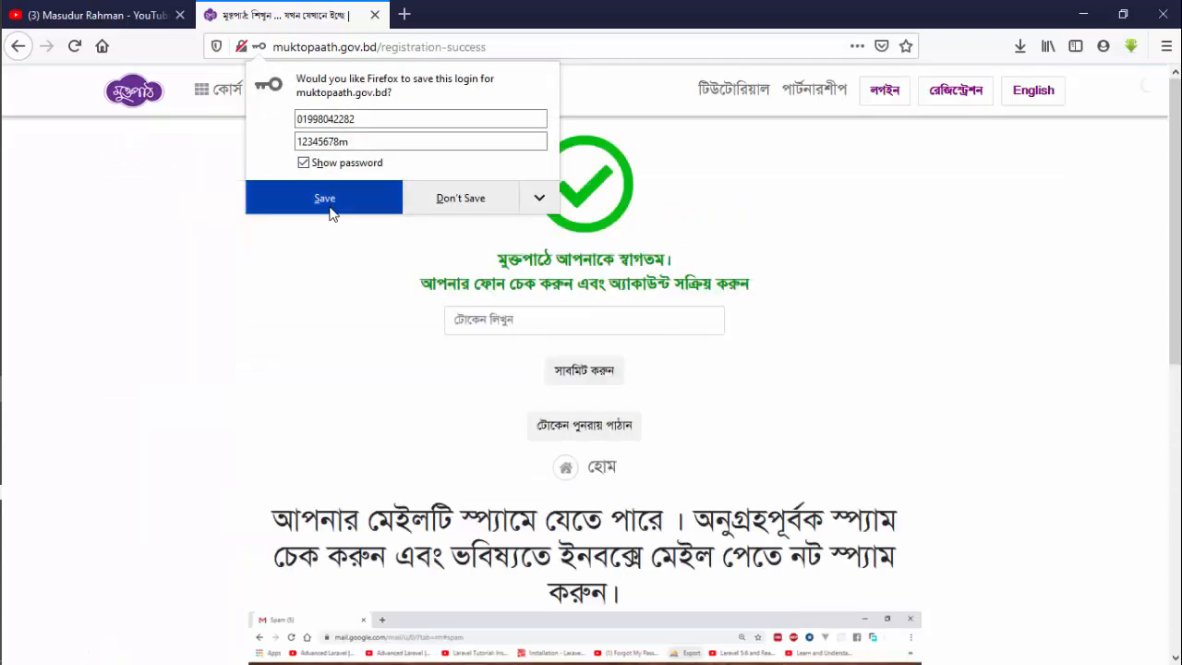
click(328, 312)
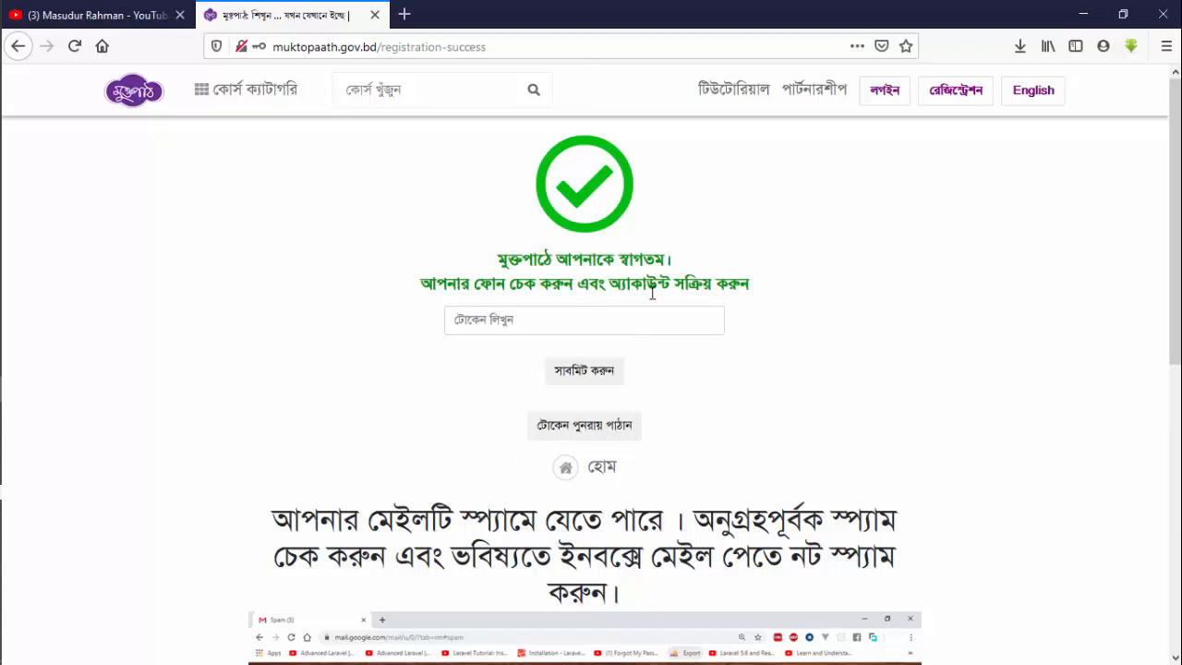
click(540, 331)
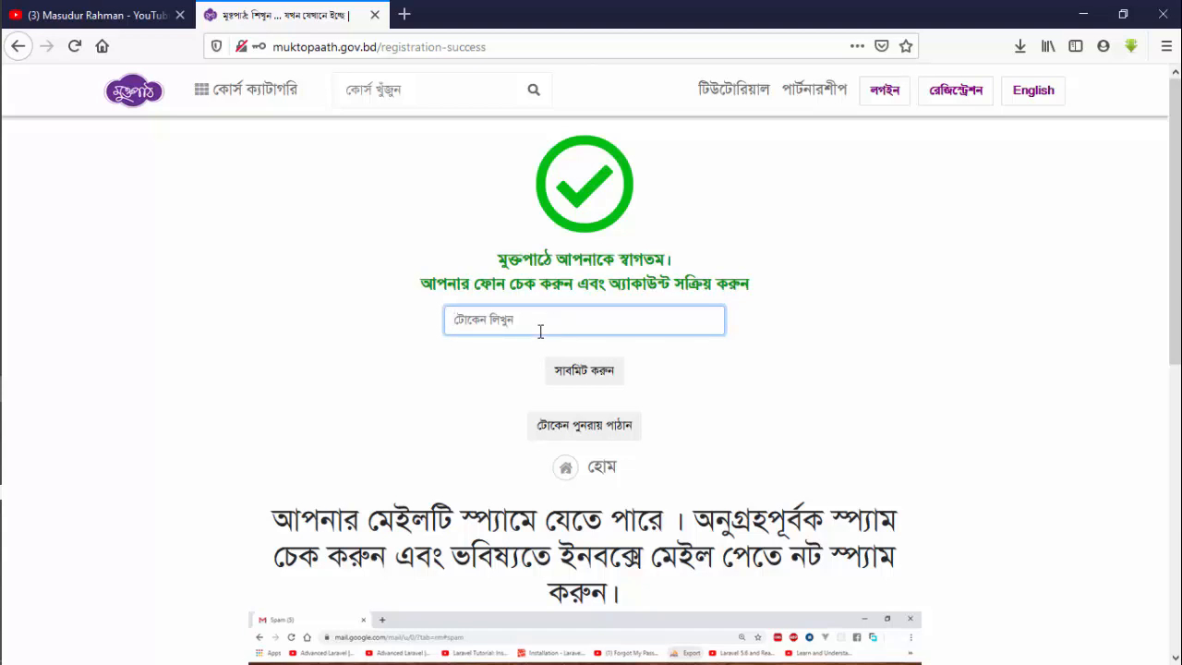
click(83, 17)
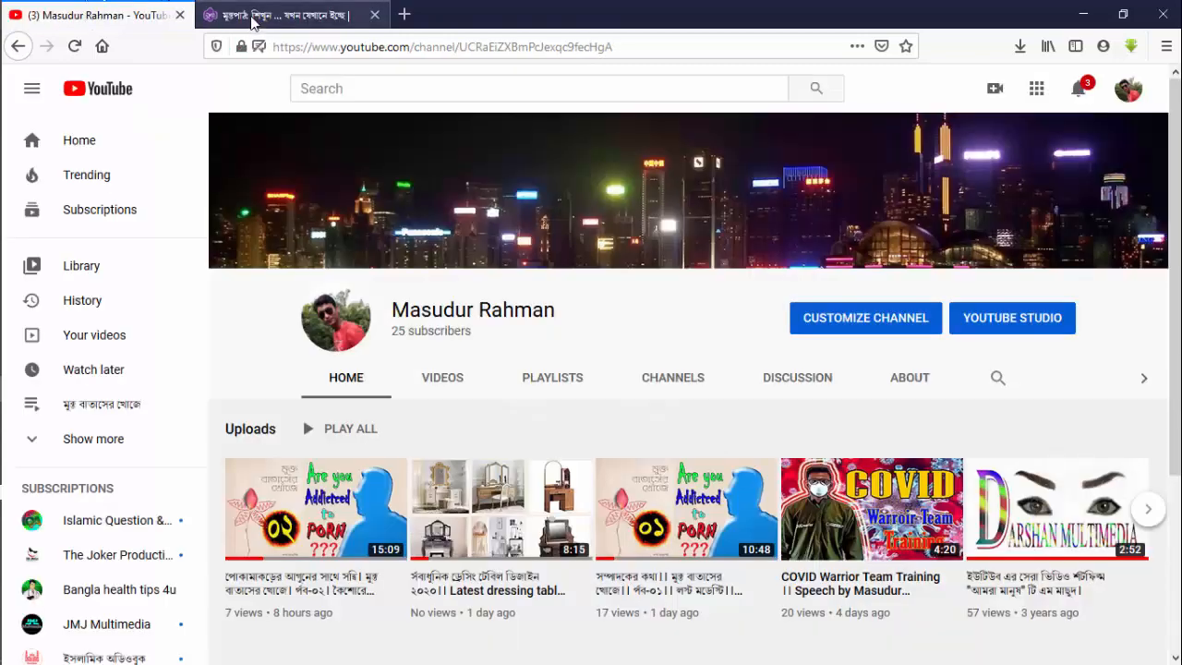
click(255, 22)
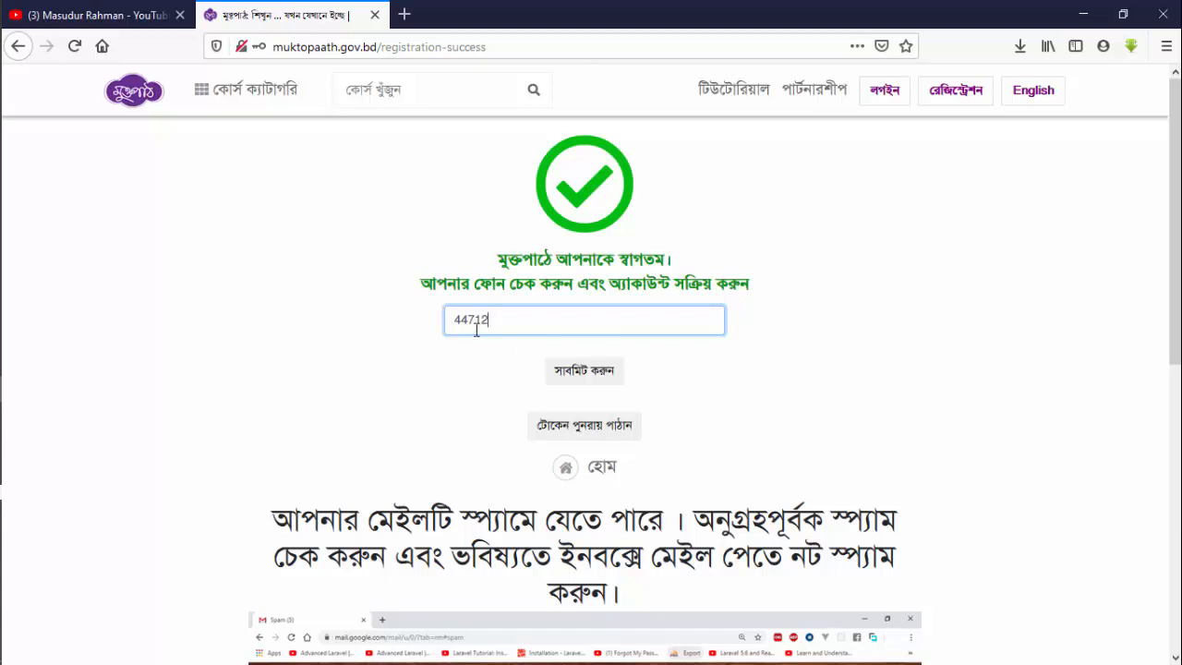
click(426, 376)
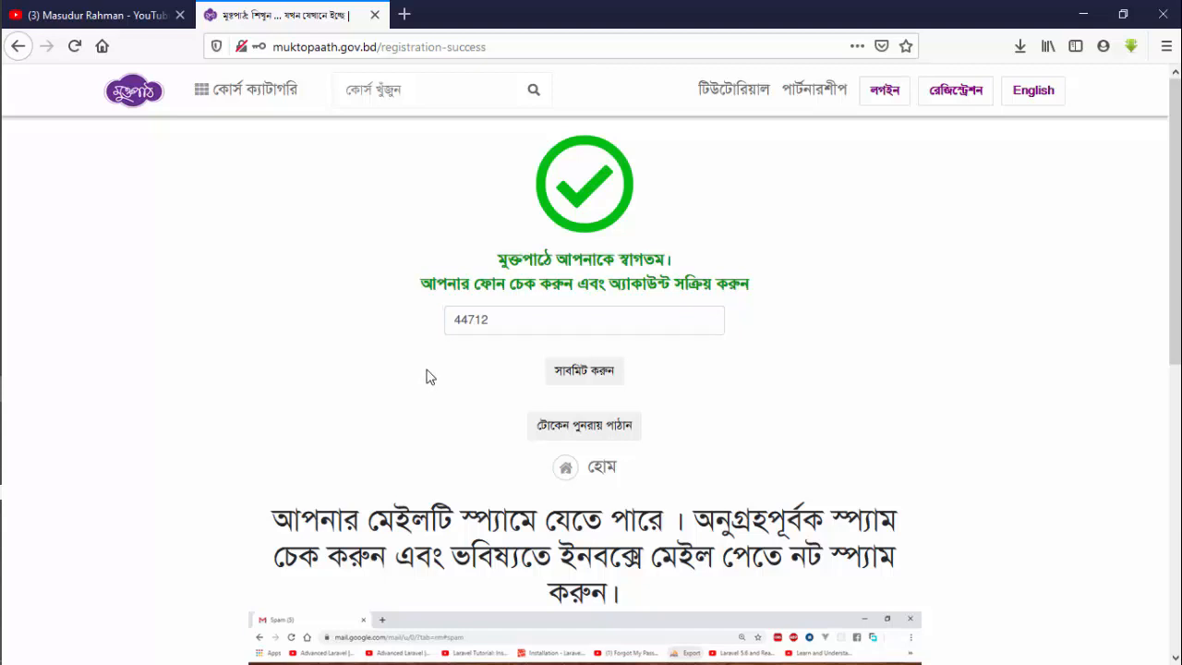
Submit the activation token and scroll through the welcome confirmation page
click(599, 379)
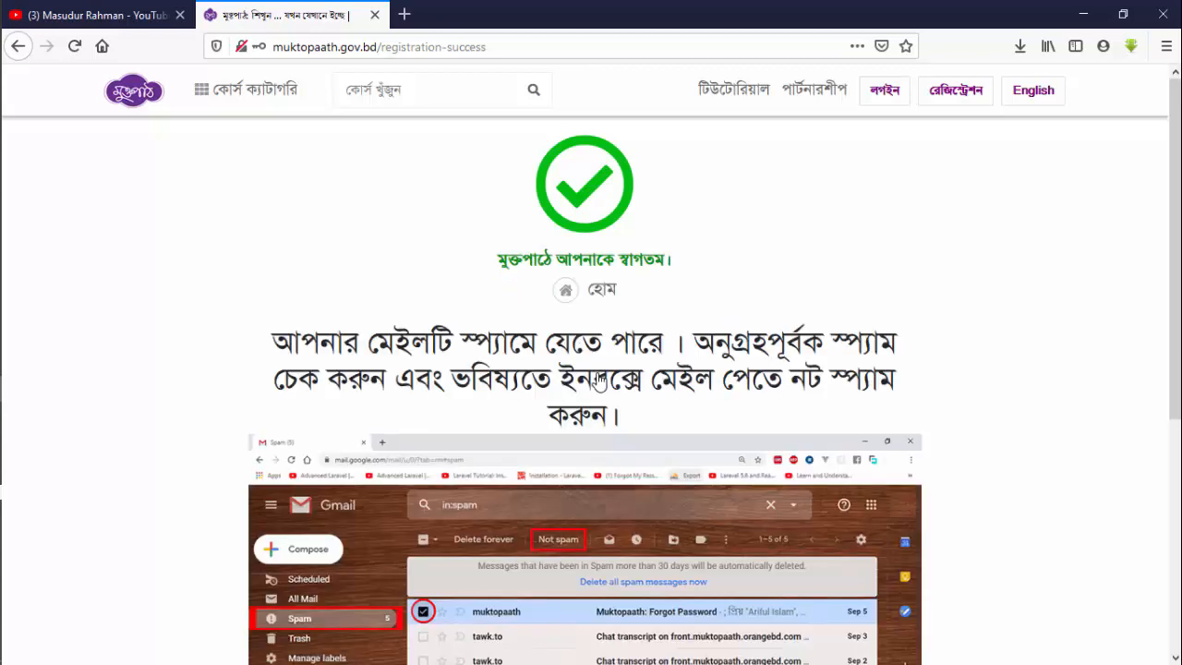
scroll(598, 378, down, 3)
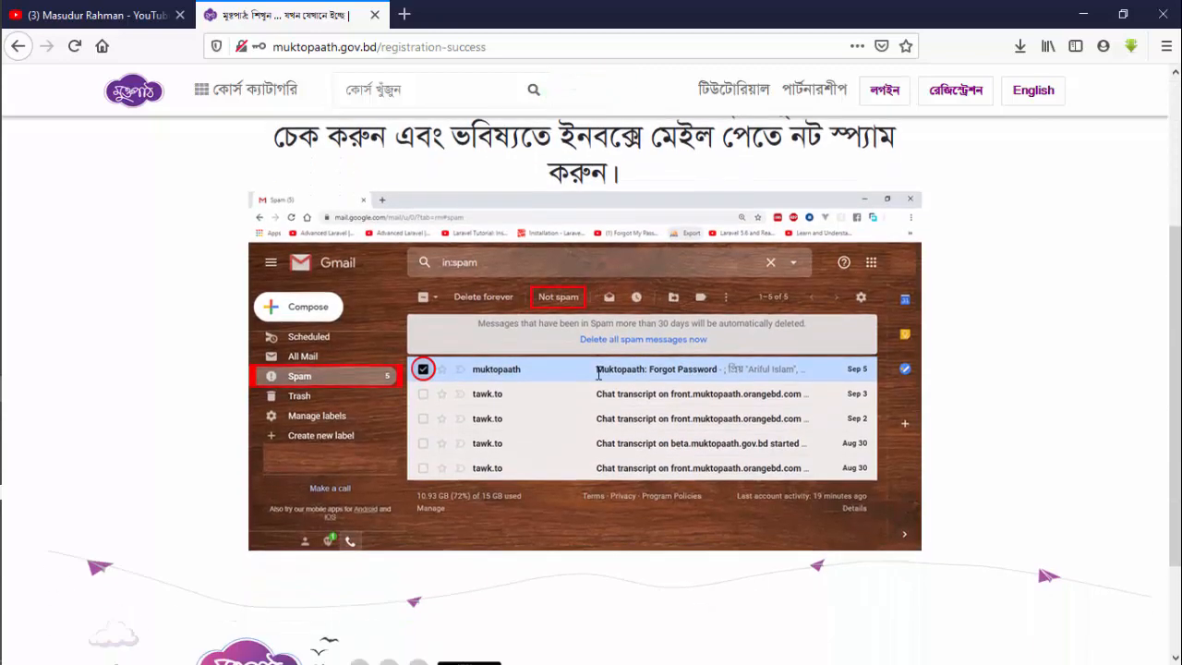
scroll(599, 374, up, 3)
scroll(597, 372, down, 3)
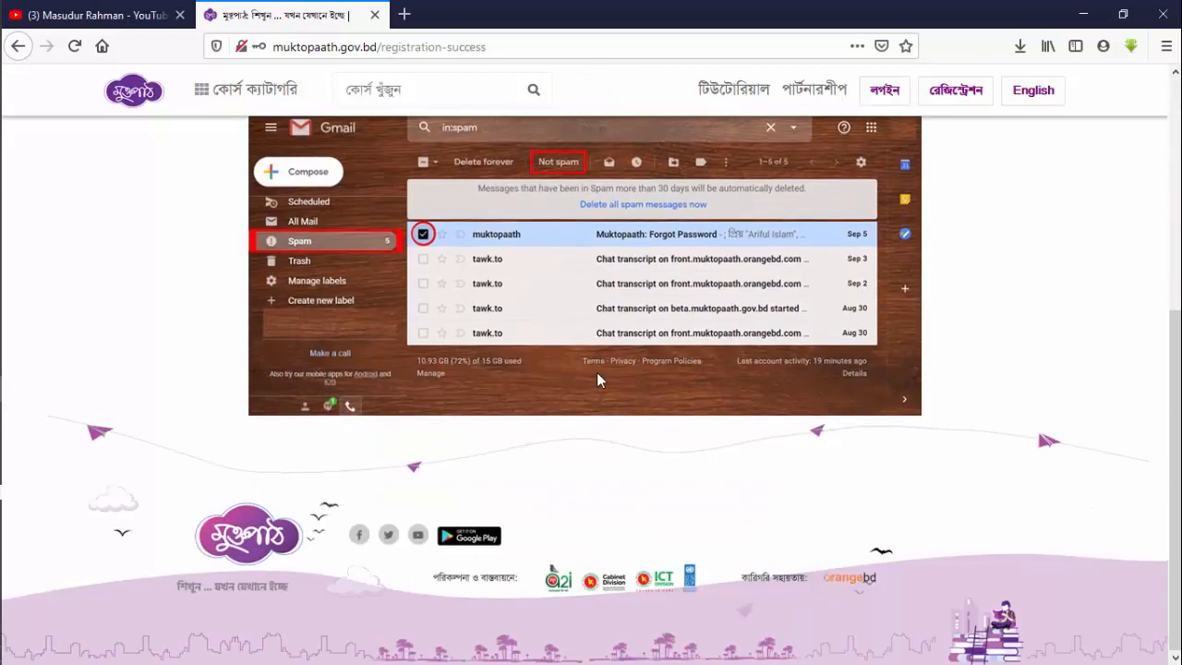
scroll(596, 372, up, 3)
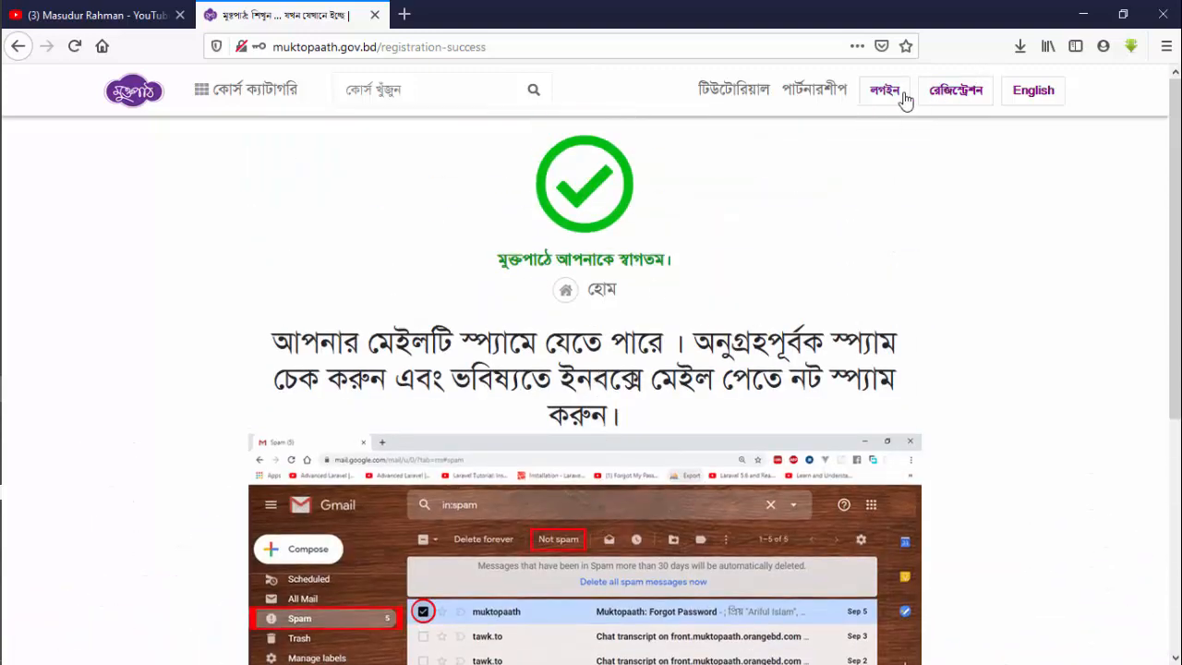
scroll(900, 98, down, 4)
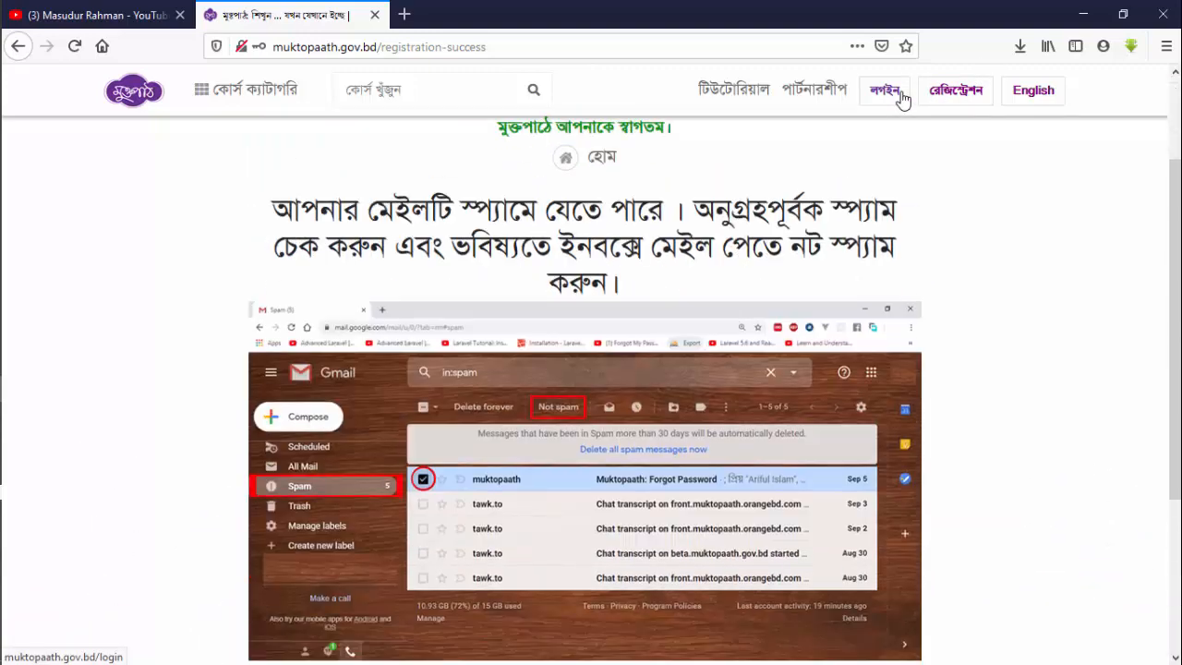
scroll(898, 98, up, 4)
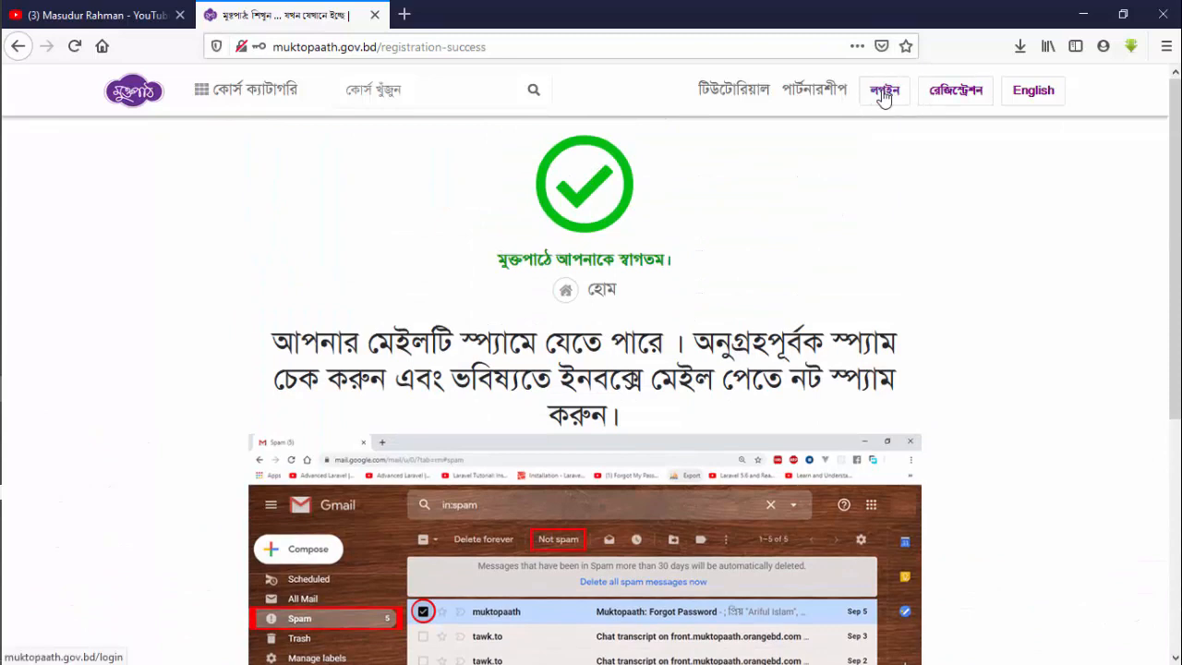
Log in to the dashboard and open the profile form from the avatar menu
click(884, 95)
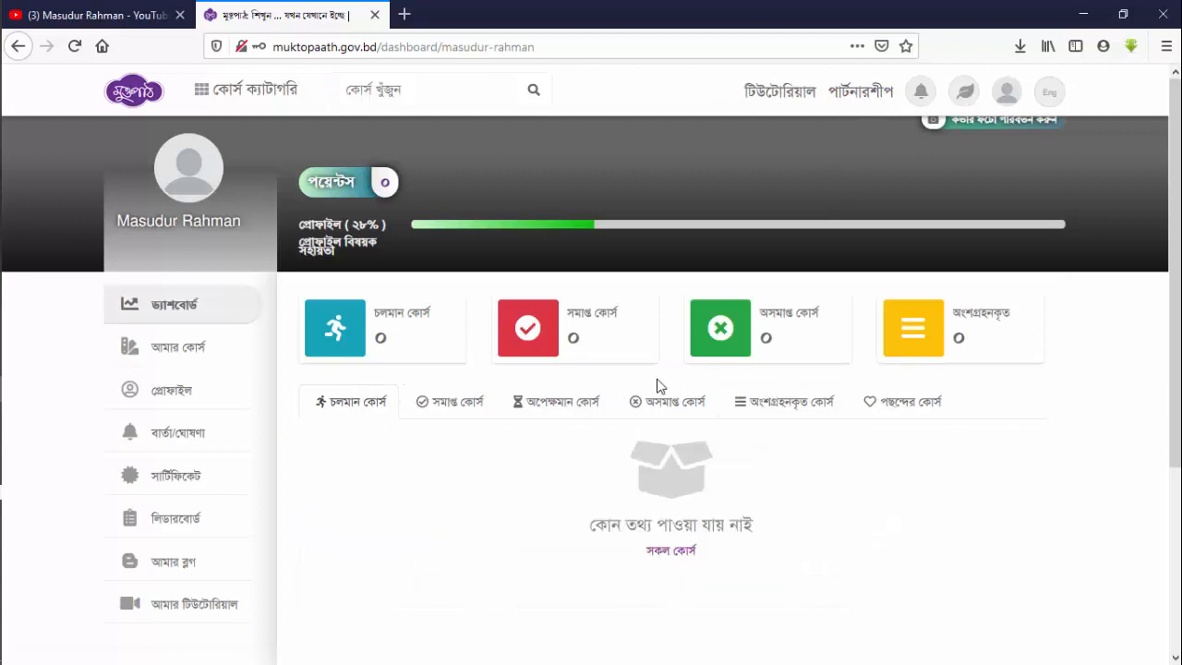
scroll(660, 388, down, 3)
scroll(659, 388, up, 3)
click(1008, 93)
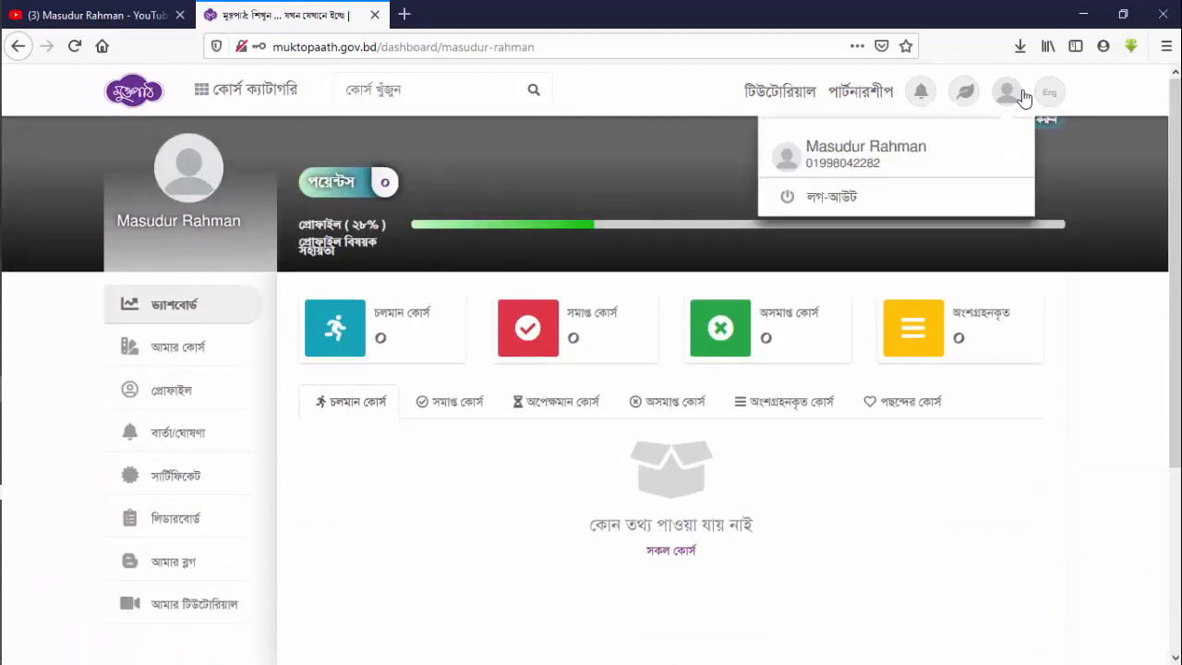
click(1008, 93)
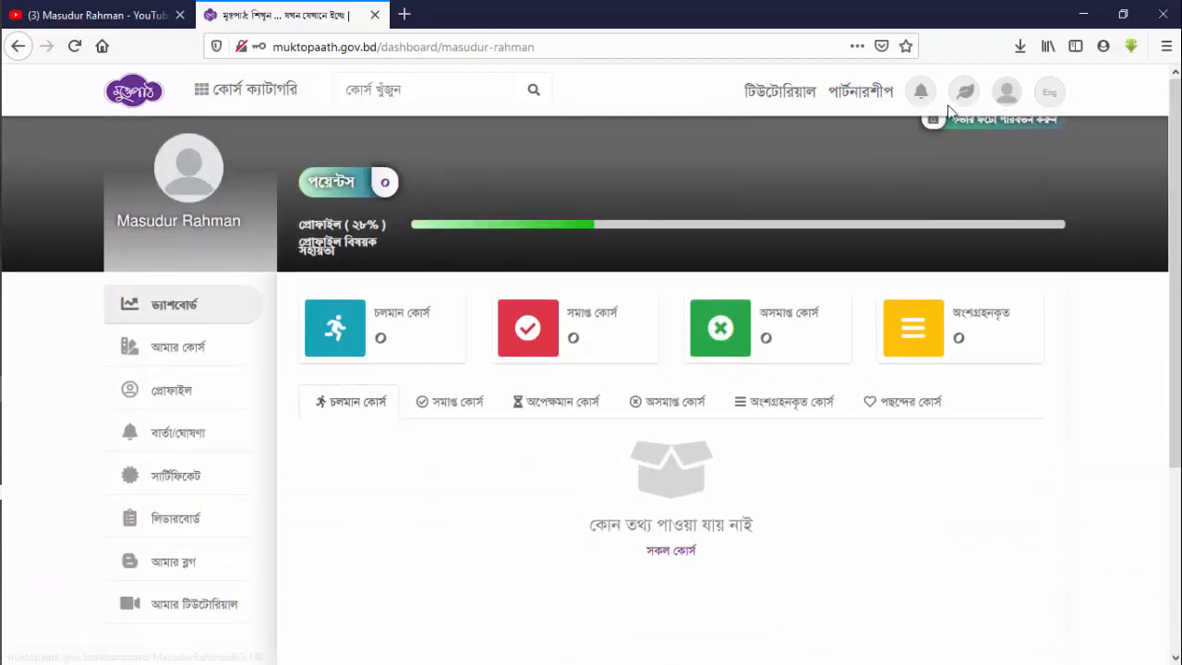
click(1008, 95)
mouse_move(1009, 93)
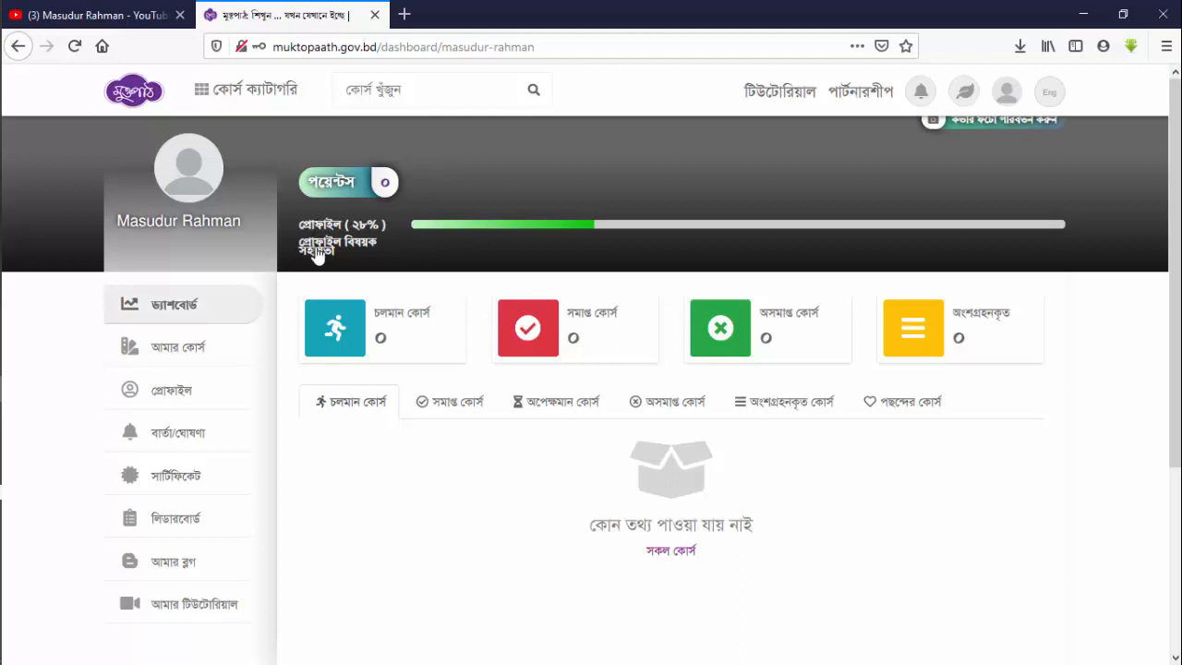
click(1009, 97)
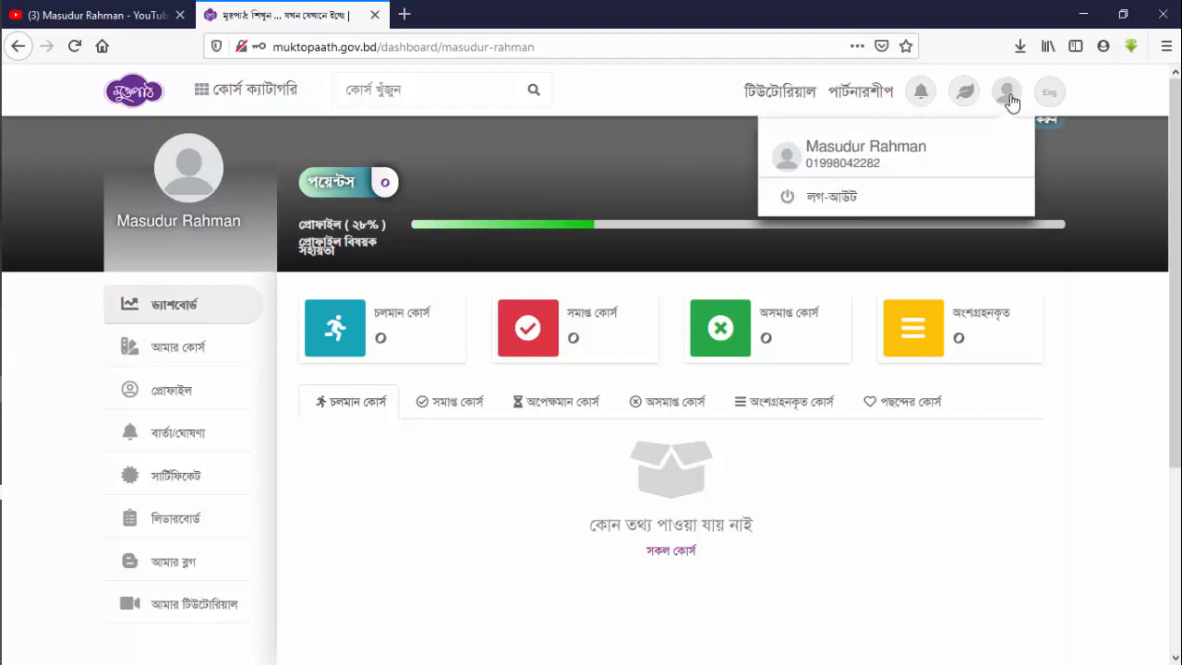
click(910, 161)
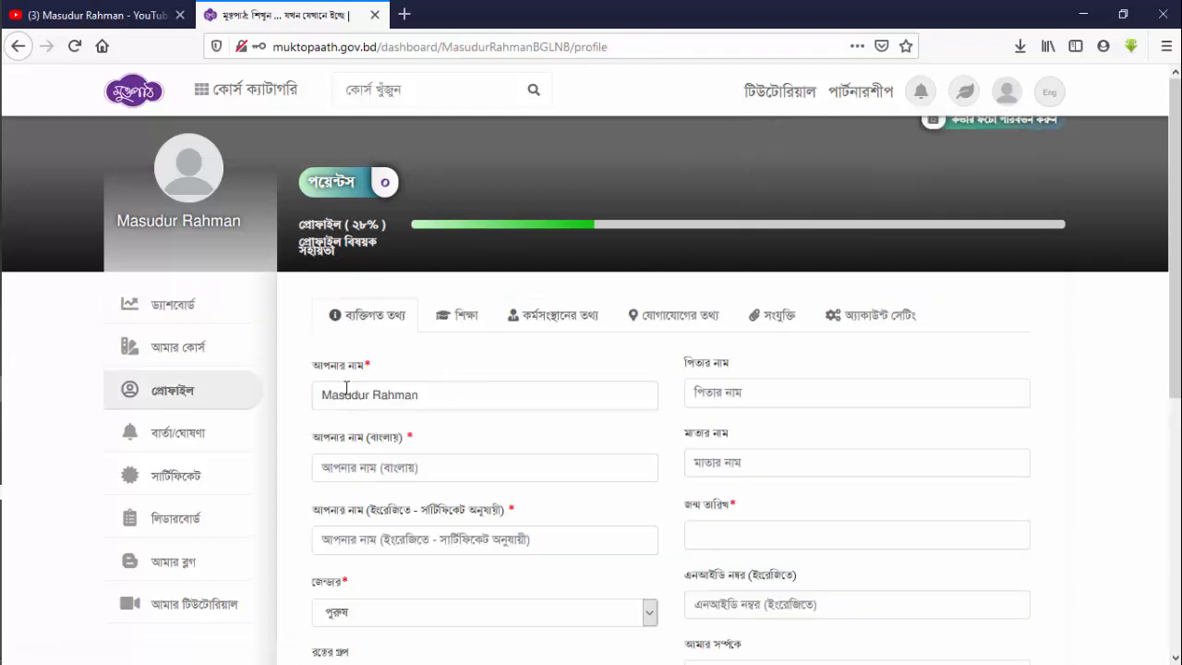
Type the user's name into the Bangla name field
click(404, 472)
text(ma)
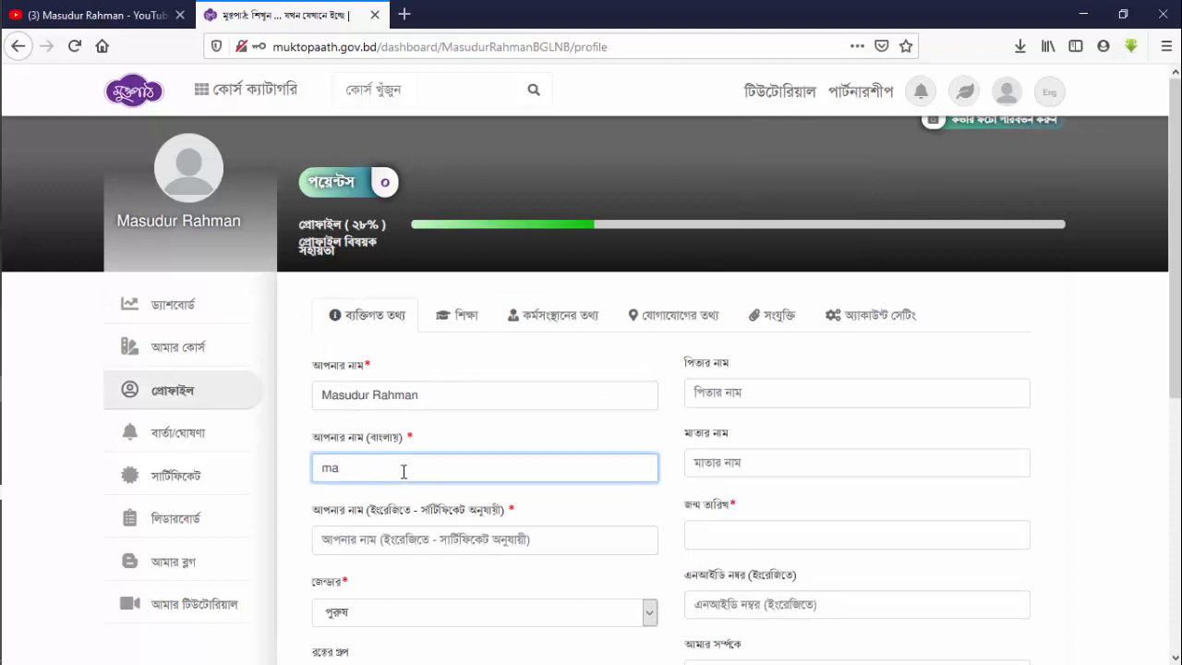
key(BackSpace)
key(BackSpace)
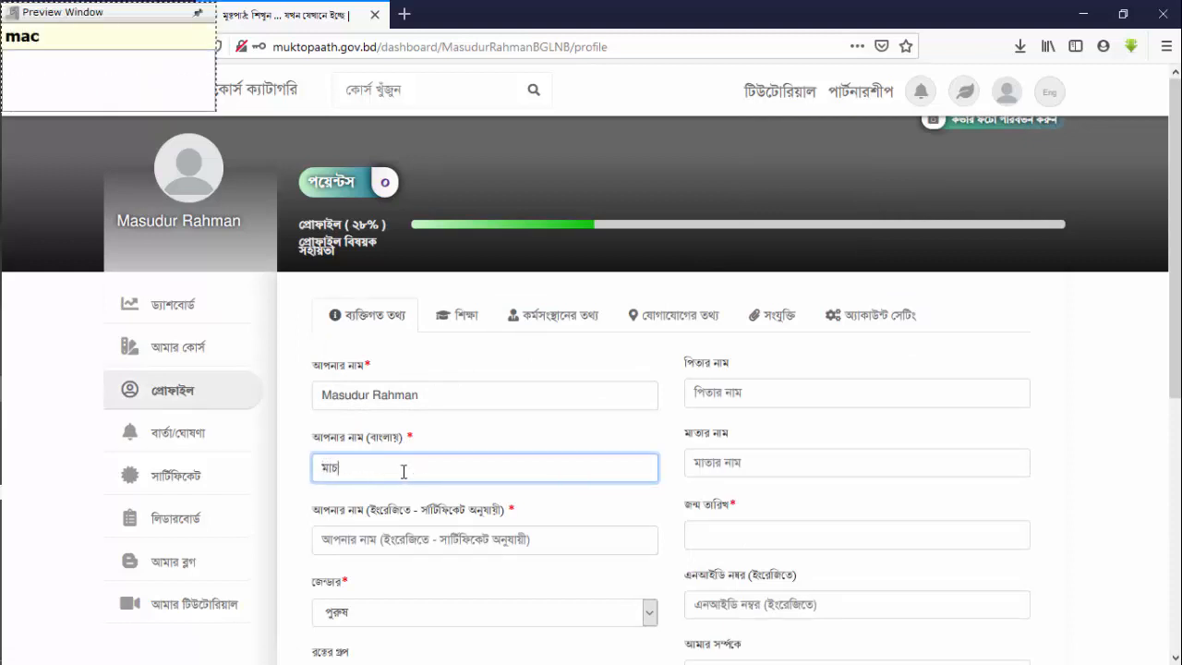
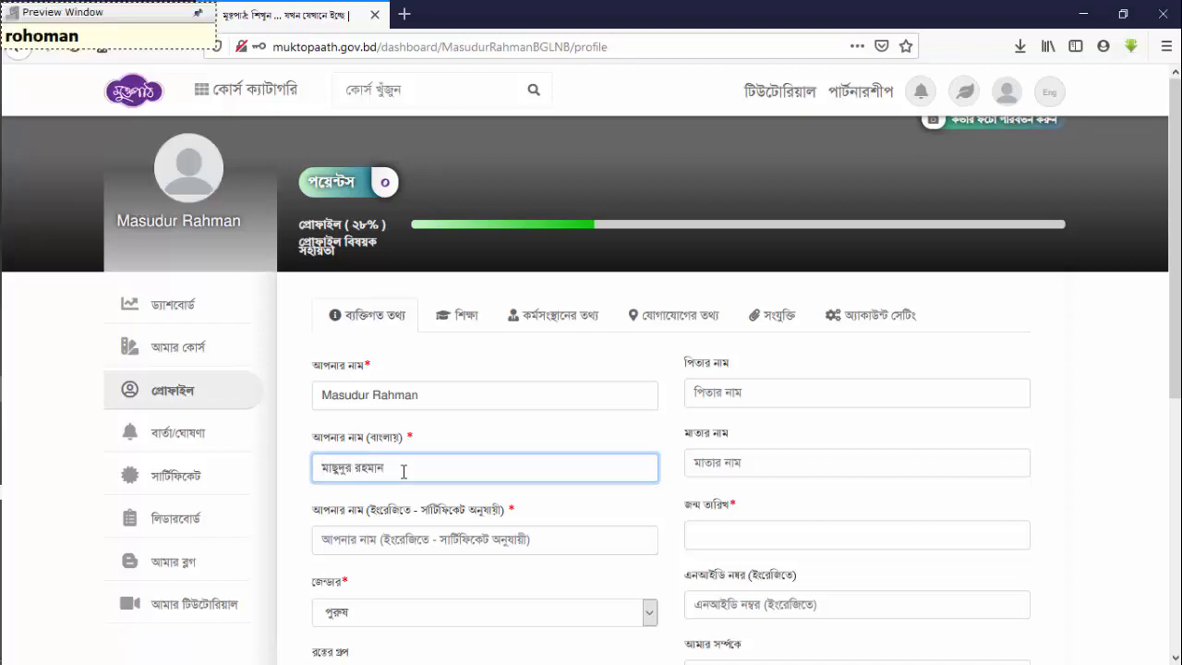
Enter the user's name in English in the certificate-name field
click(464, 543)
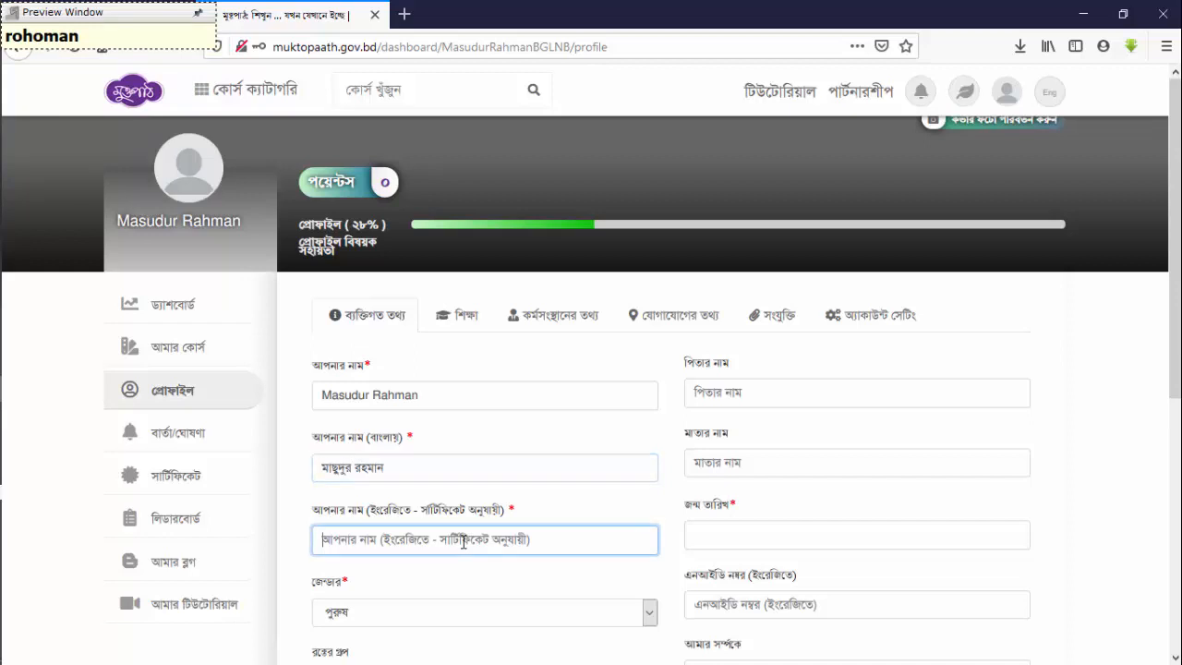
text(Mas)
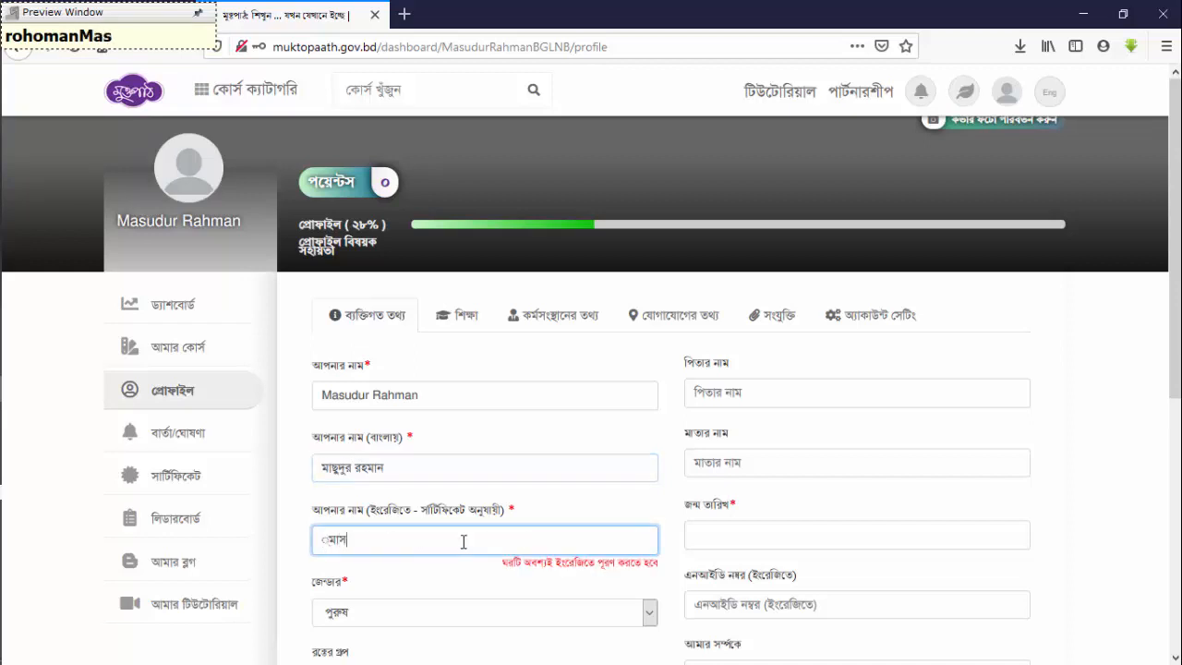
key(BackSpace)
key(BackSpace)
key(F12)
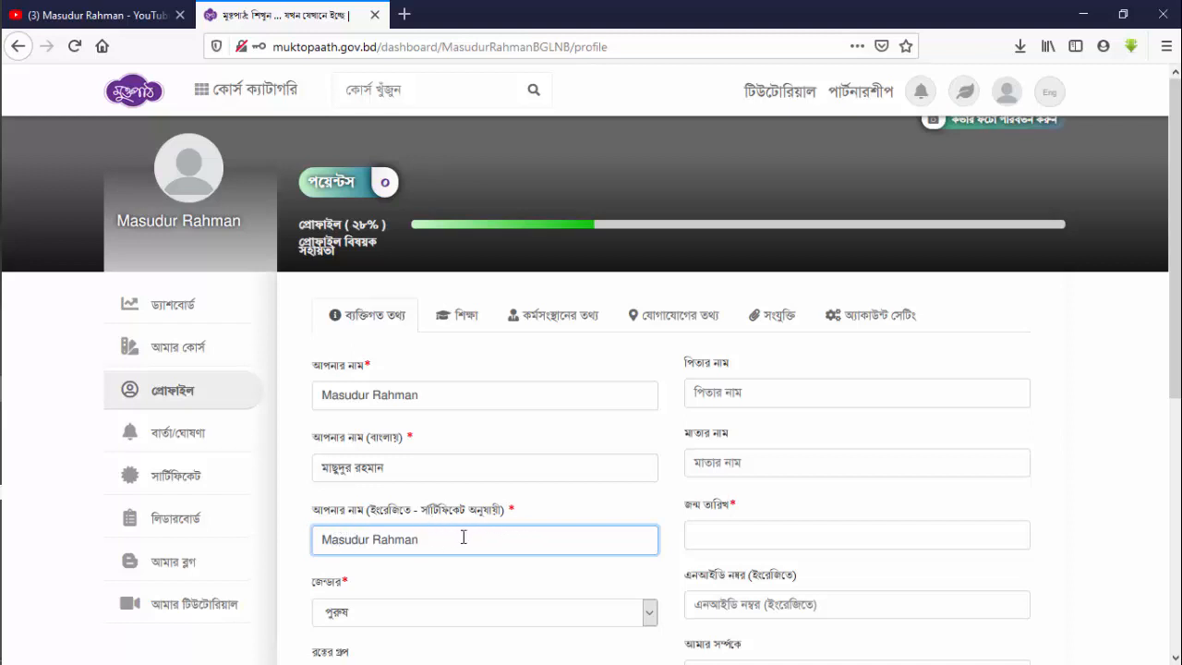
scroll(464, 538, down, 2)
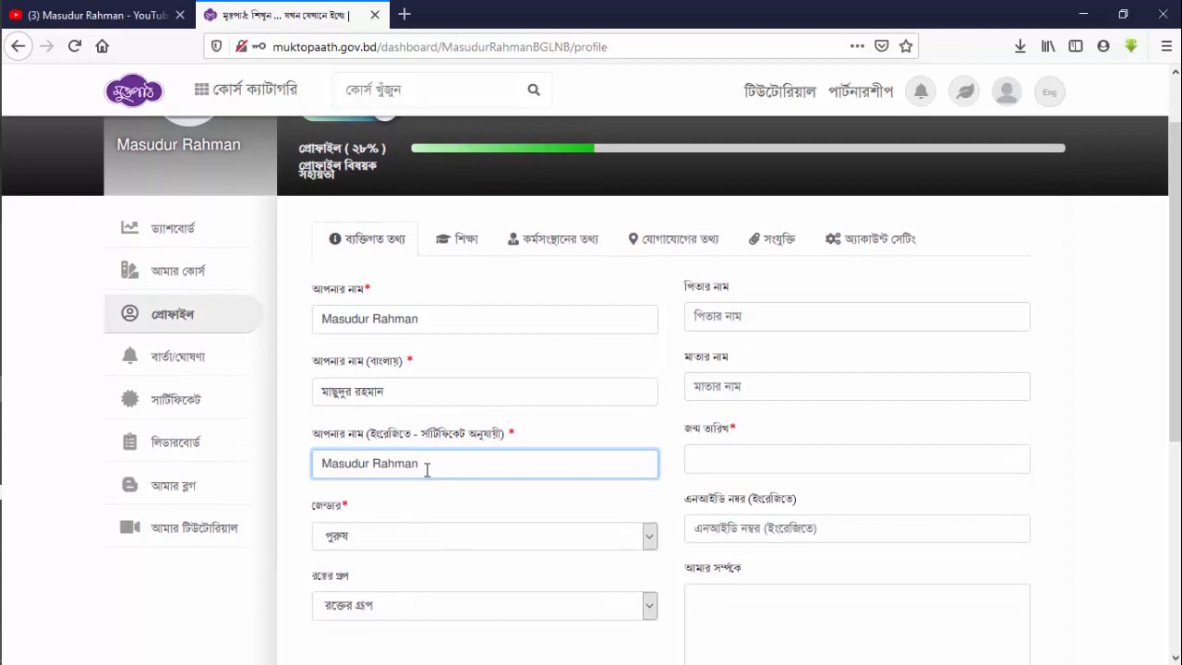
drag(324, 465, 425, 466)
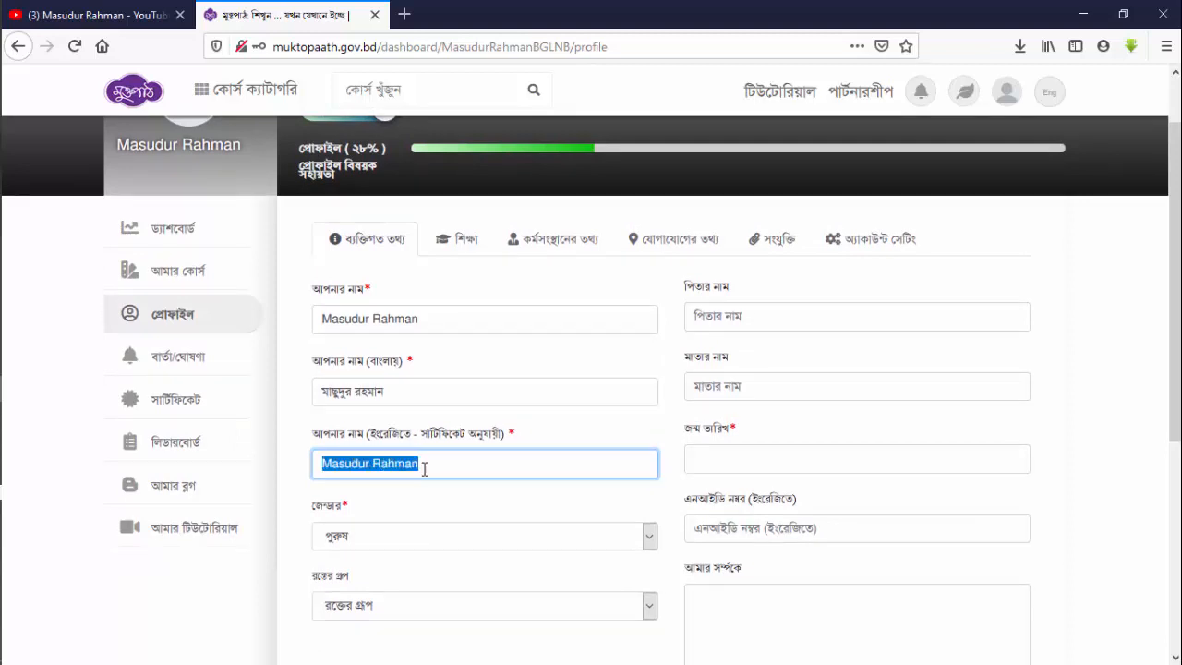
click(425, 468)
Set the blood group to O+
scroll(425, 469, down, 4)
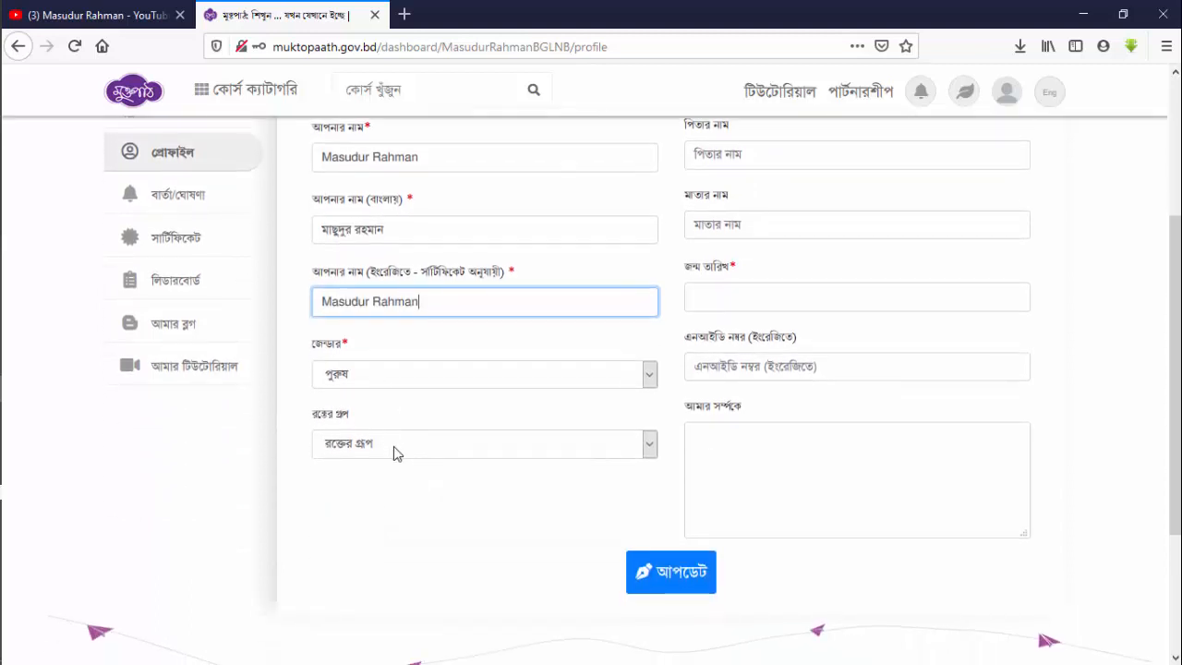
click(393, 446)
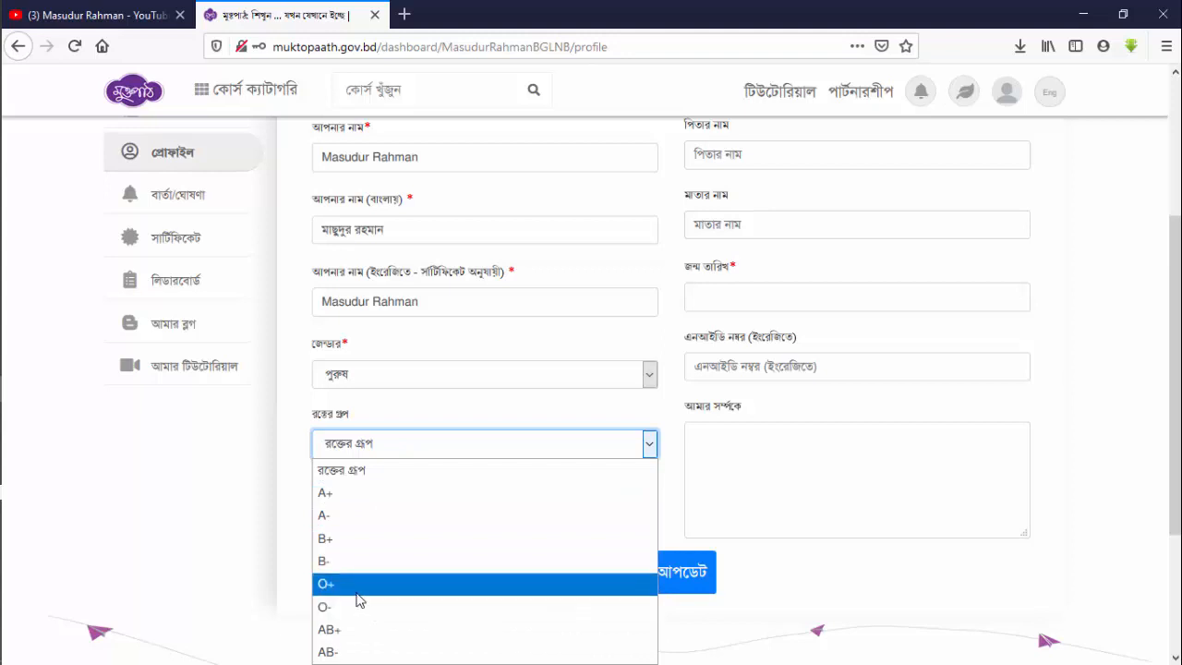
click(361, 585)
scroll(528, 341, up, 5)
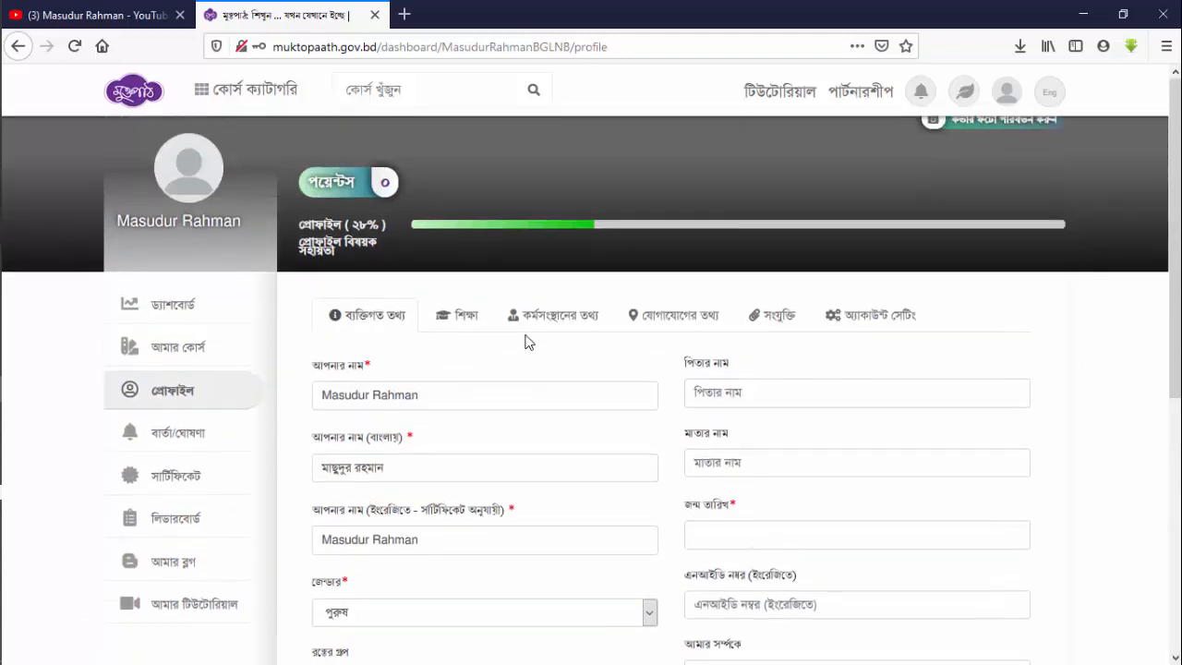
Enter the father's and mother's names in Bangla on the personal-information form
click(774, 391)
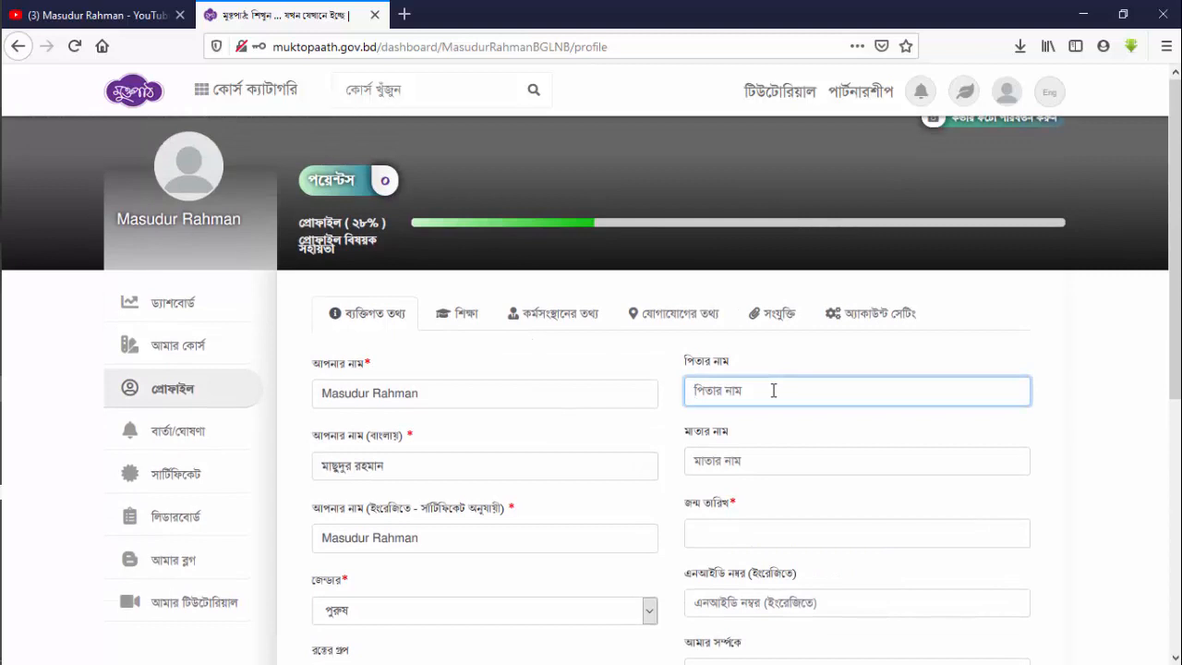
text(a)
key(BackSpace)
key(BackSpace)
key(BackSpace)
key(BackSpace)
key(BackSpace)
key(BackSpace)
key(BackSpace)
key(BackSpace)
key(BackSpace)
key(BackSpace)
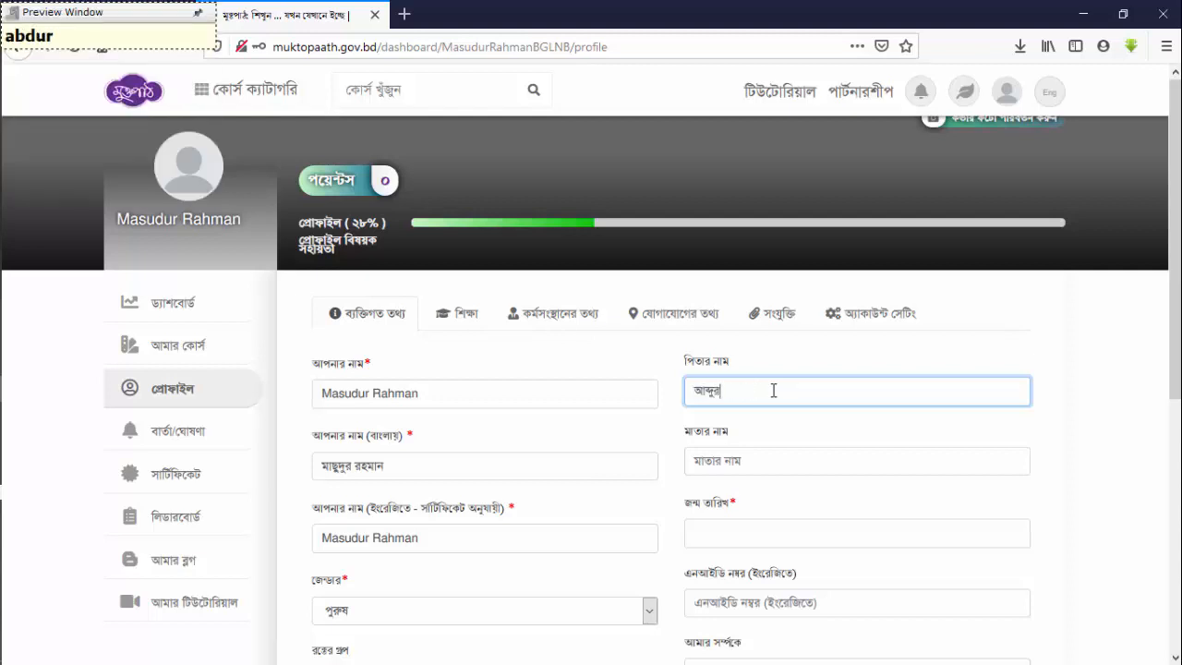
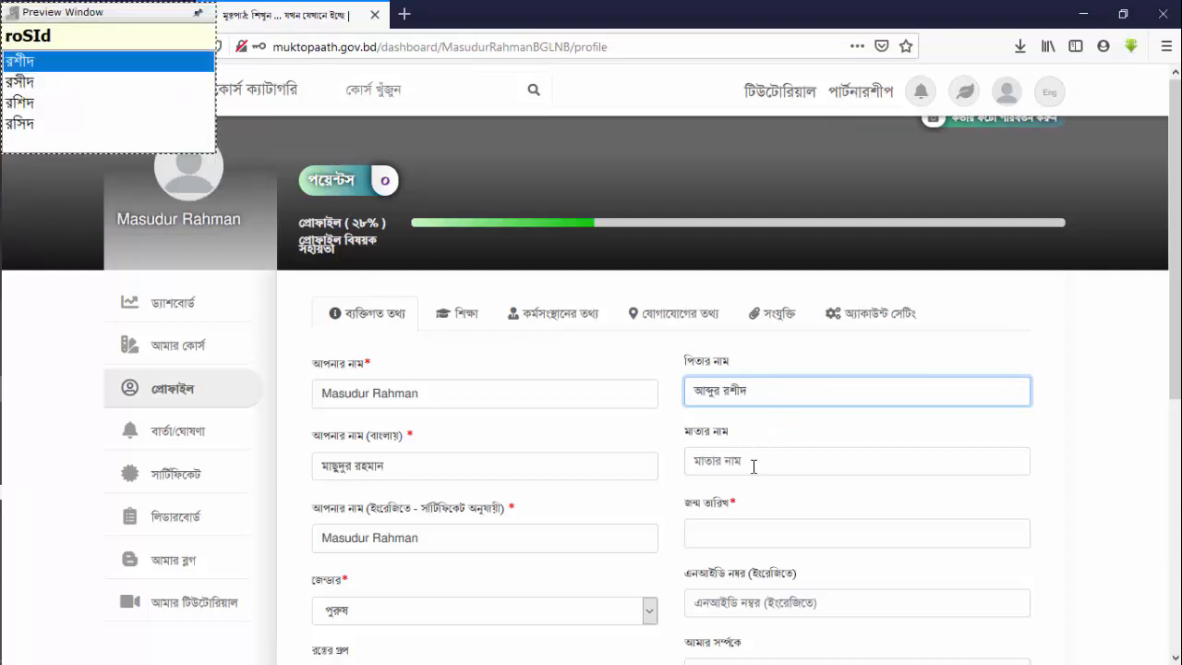
click(754, 467)
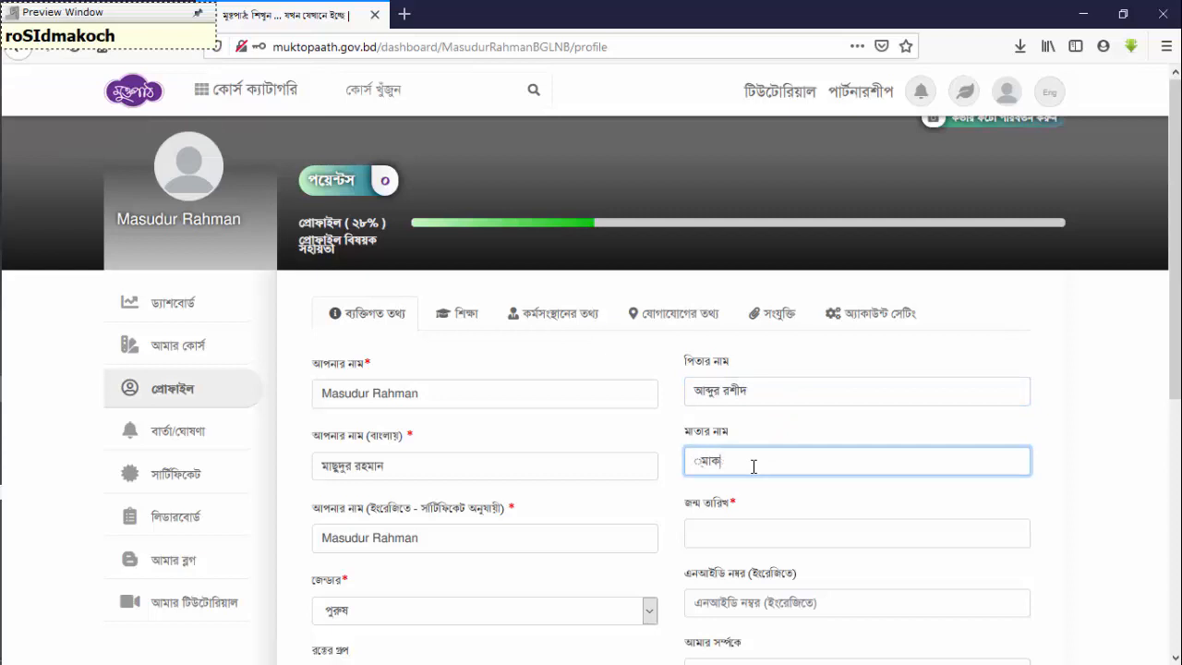
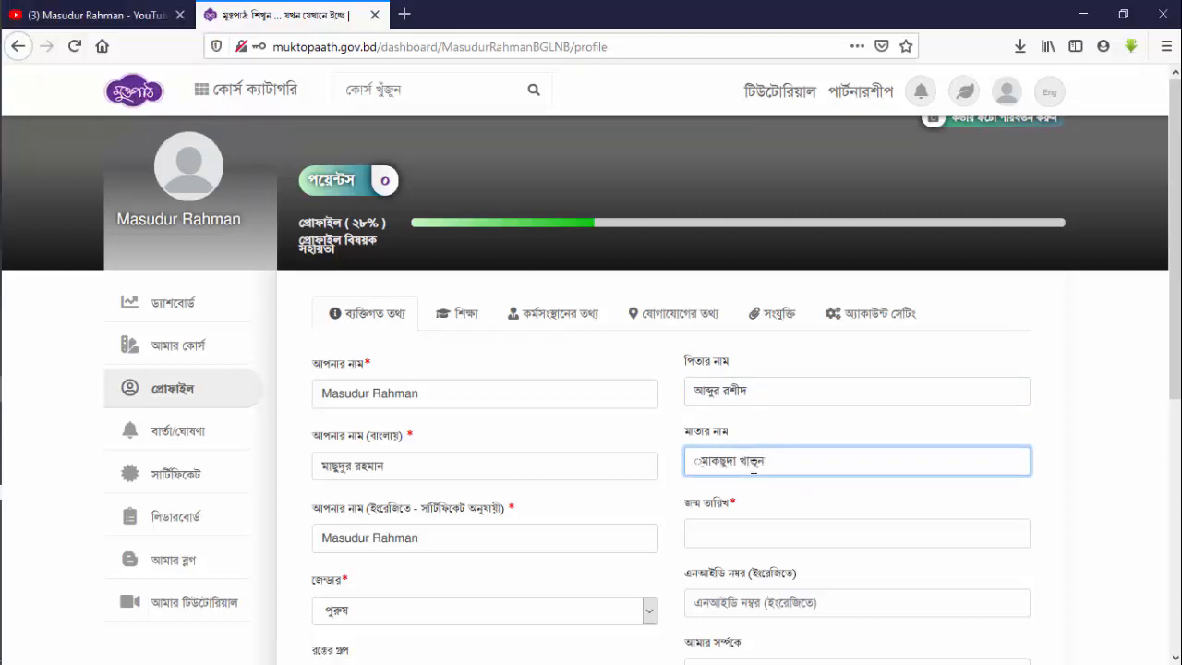
click(725, 523)
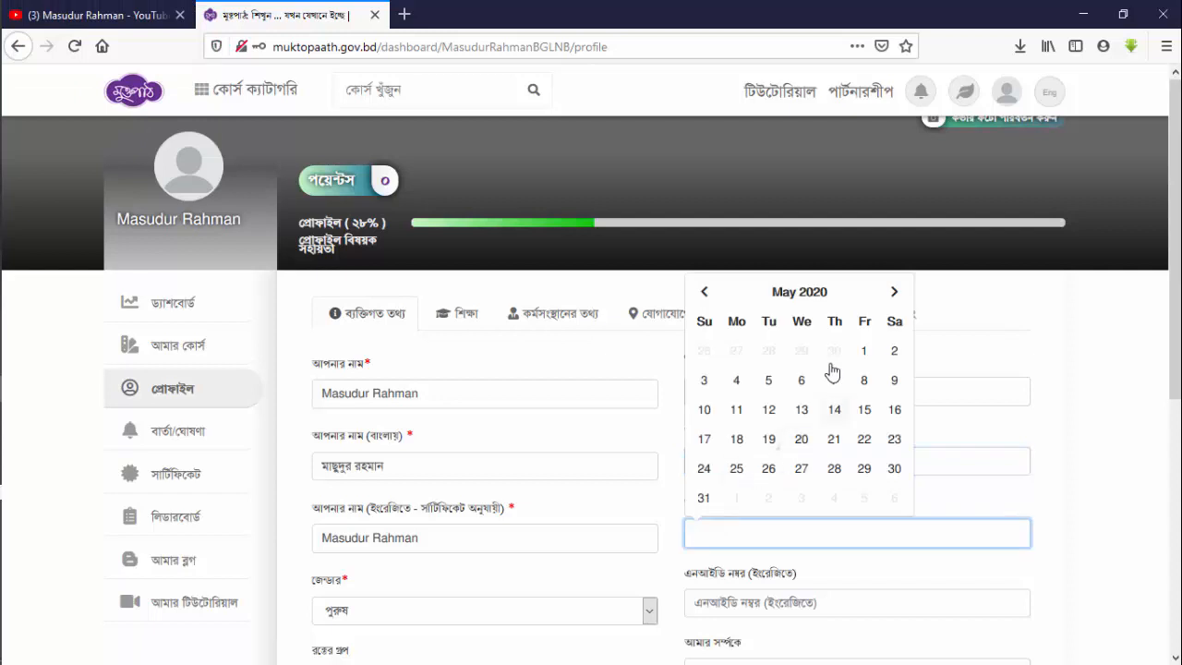
click(817, 294)
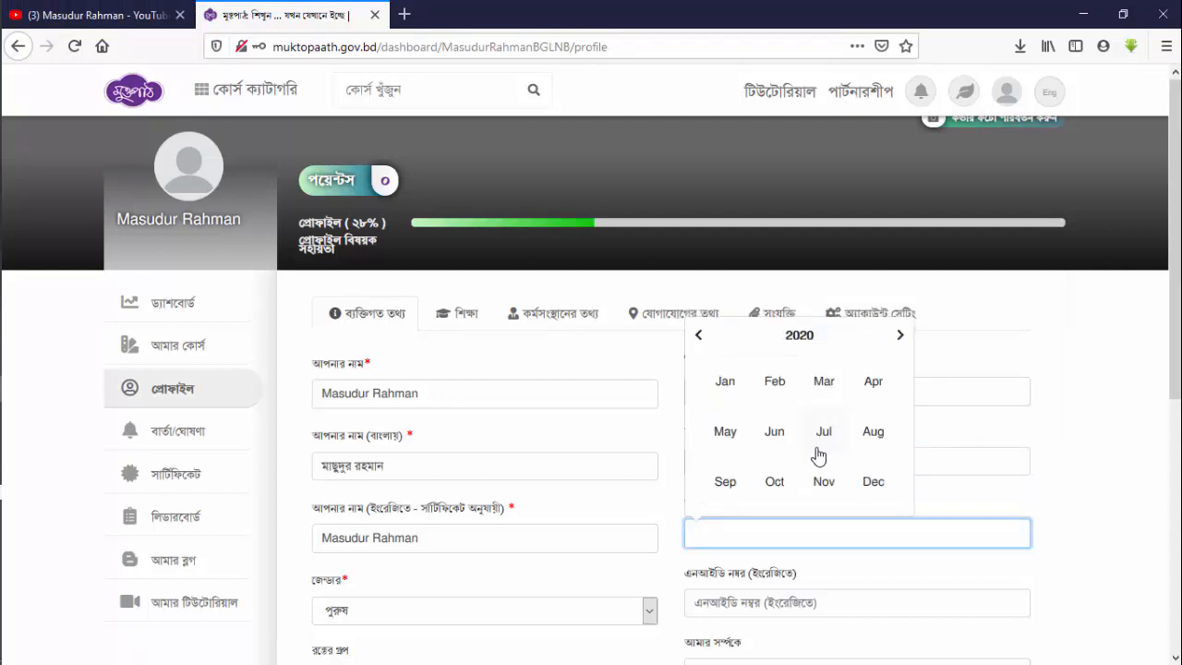
click(805, 338)
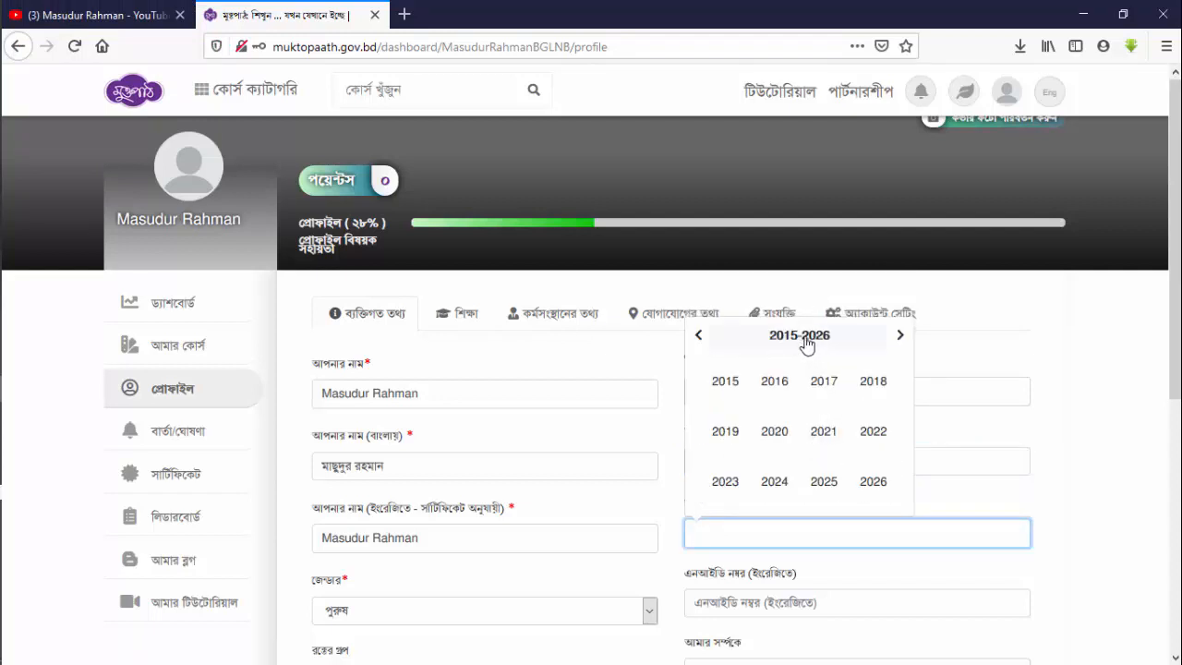
click(698, 338)
click(703, 338)
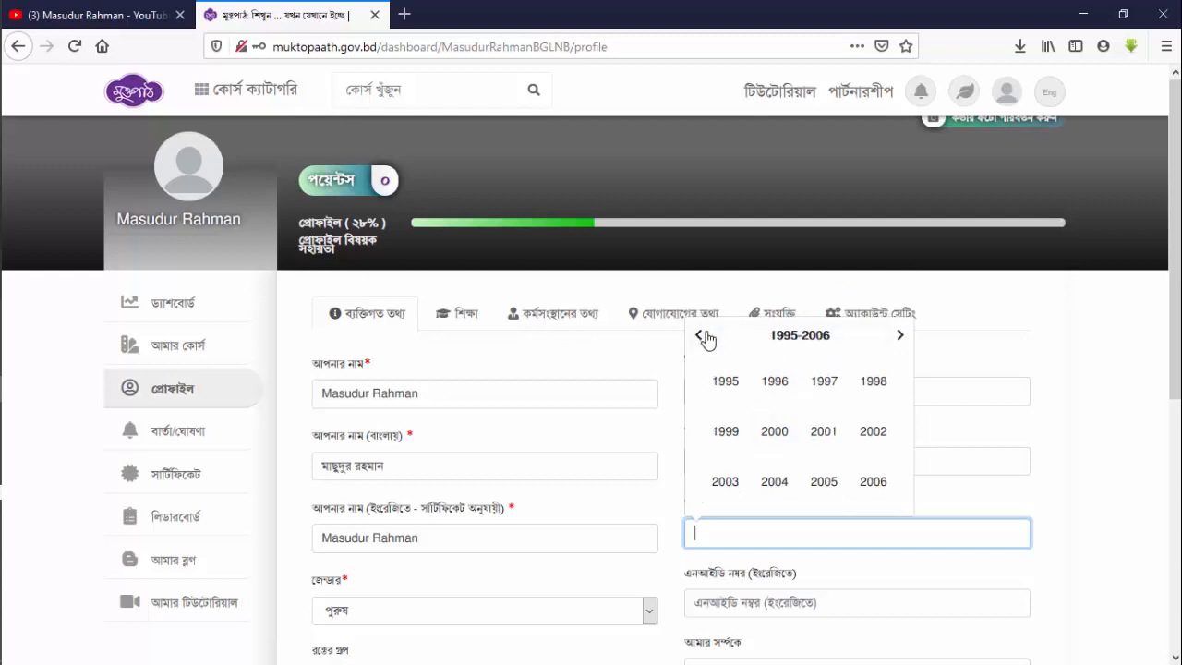
click(787, 440)
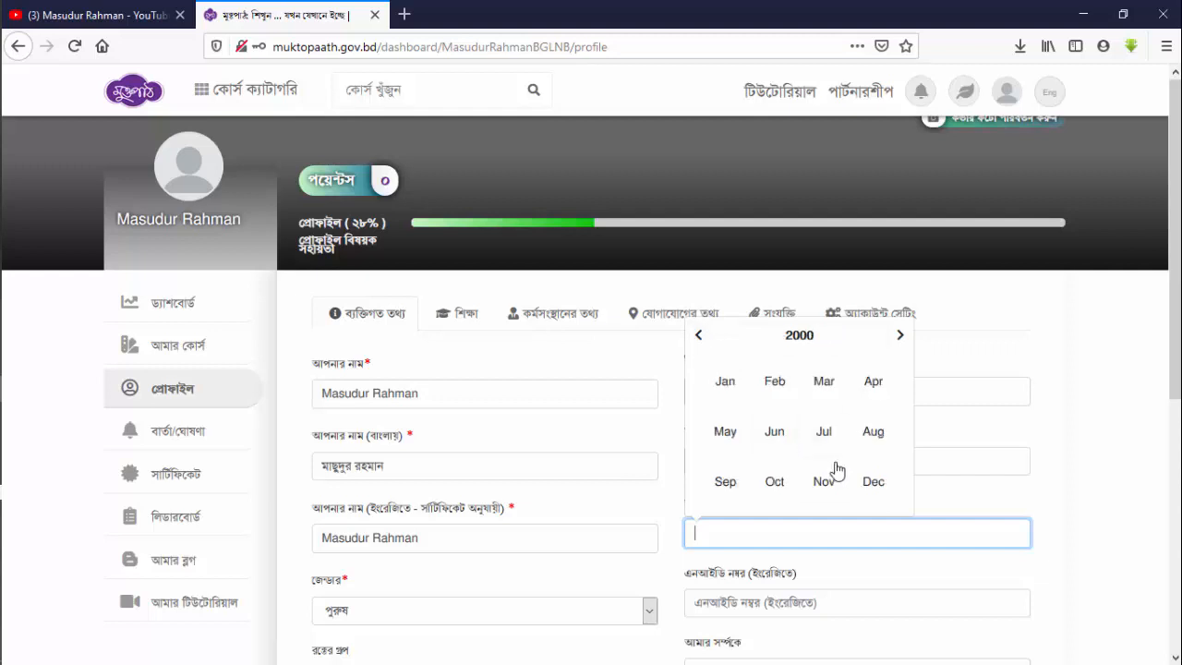
click(823, 438)
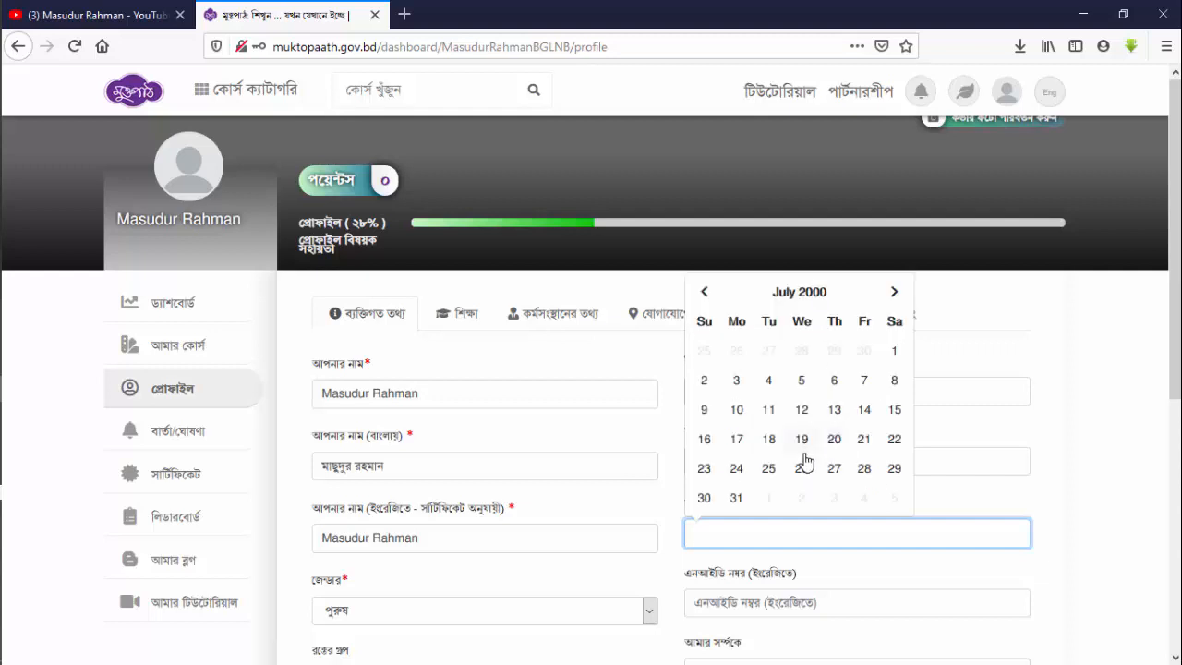
click(864, 470)
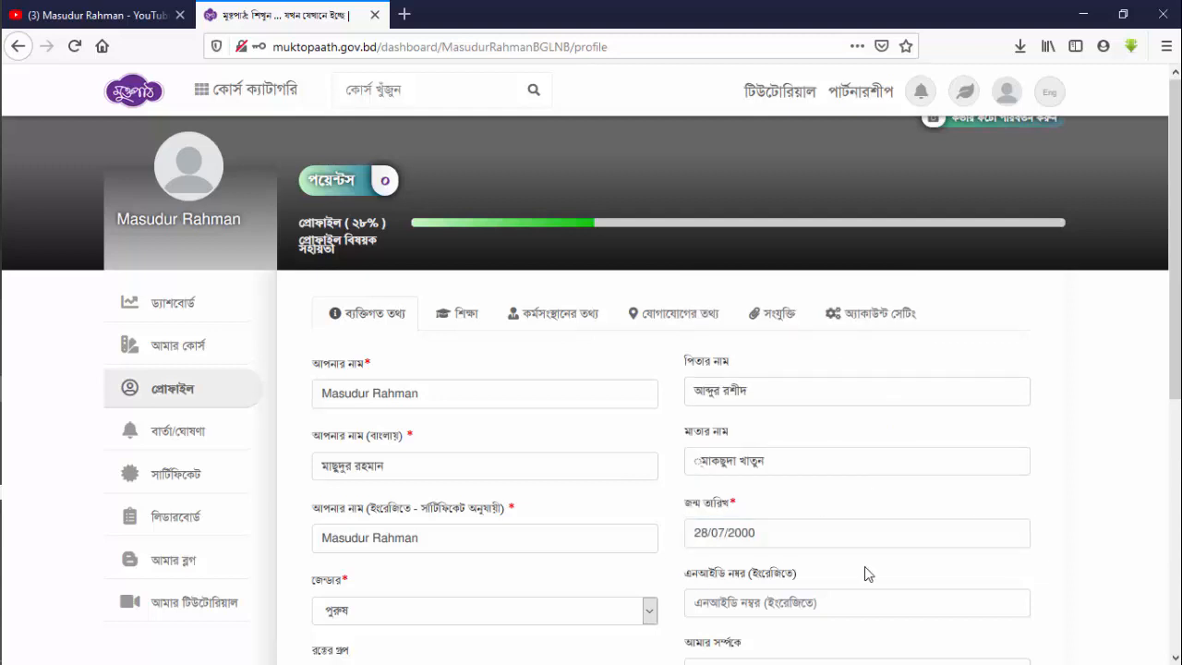
Select the NID field and bring up a File Explorer window
scroll(860, 565, down, 2)
click(815, 505)
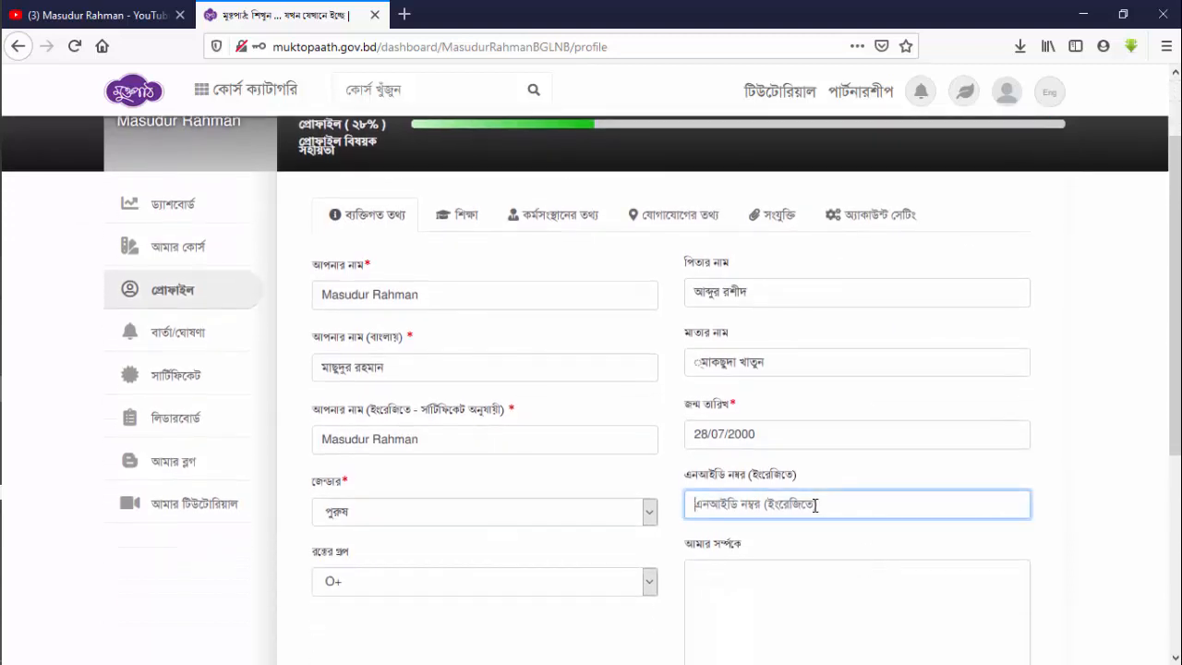
key(alt+Tab)
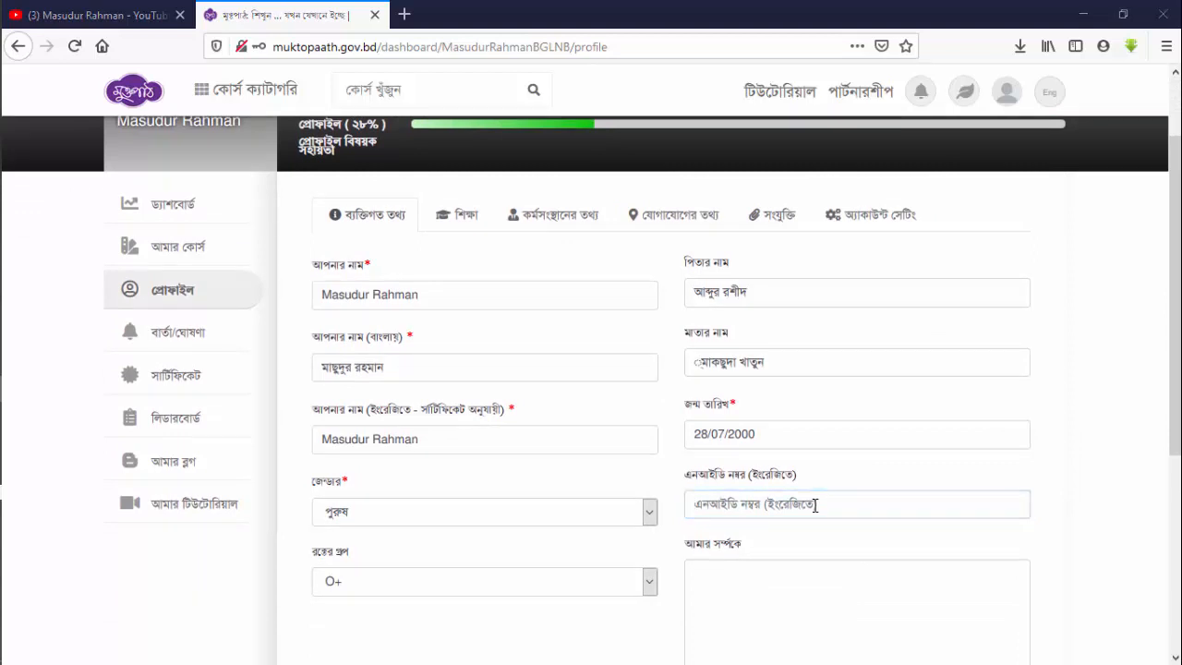
key(super+e)
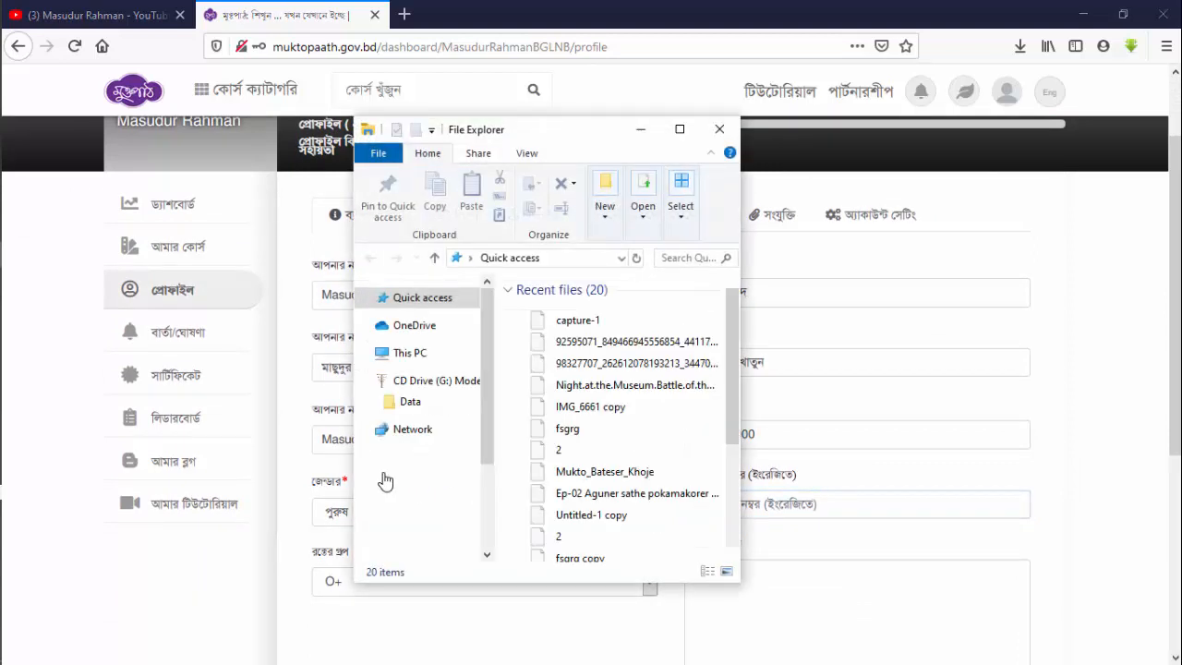
Open National ID Card.pdf from PERSONAL (D:) > Documents > My Papers
scroll(386, 481, down, 2)
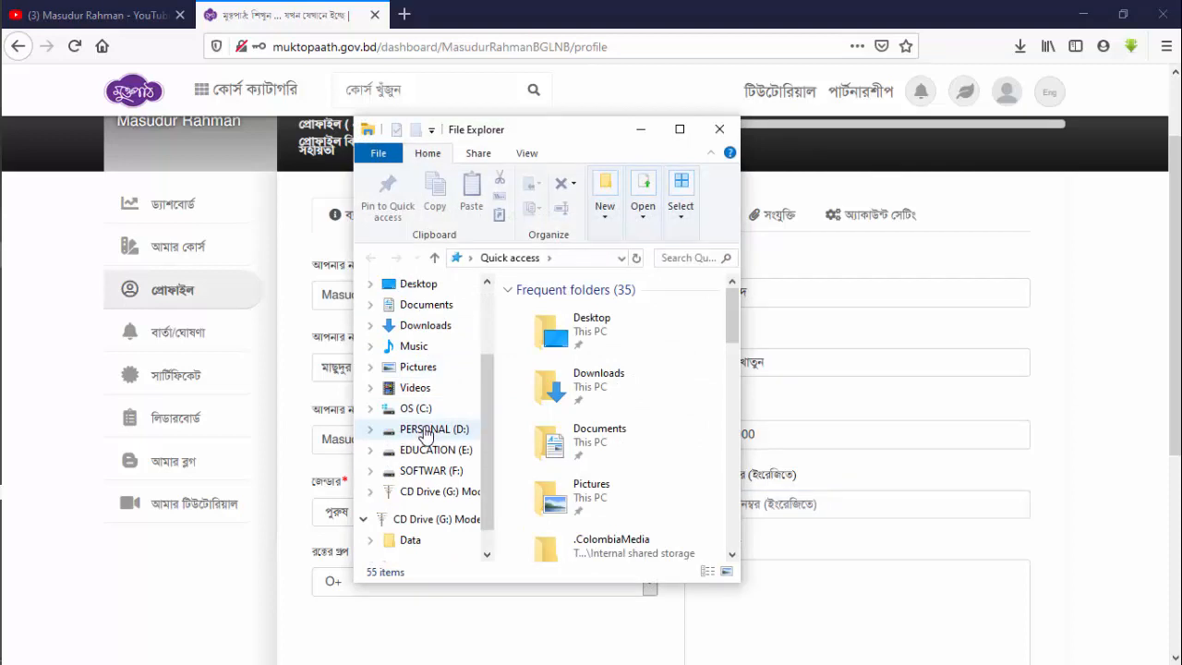
click(425, 432)
double_click(579, 334)
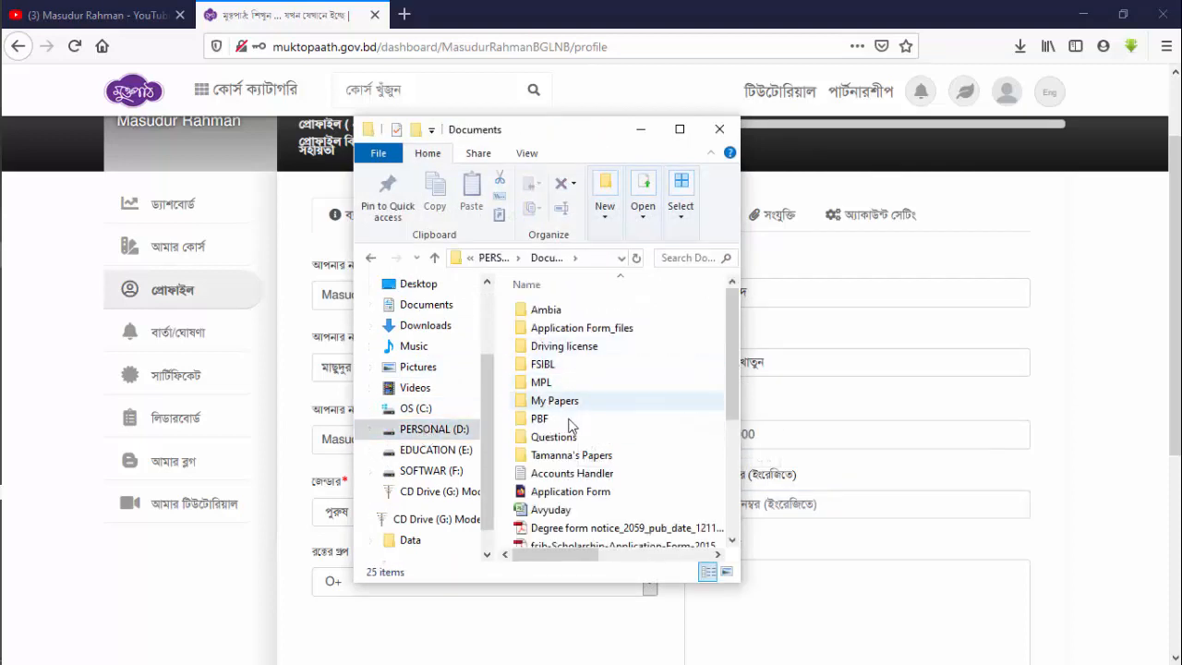
double_click(568, 406)
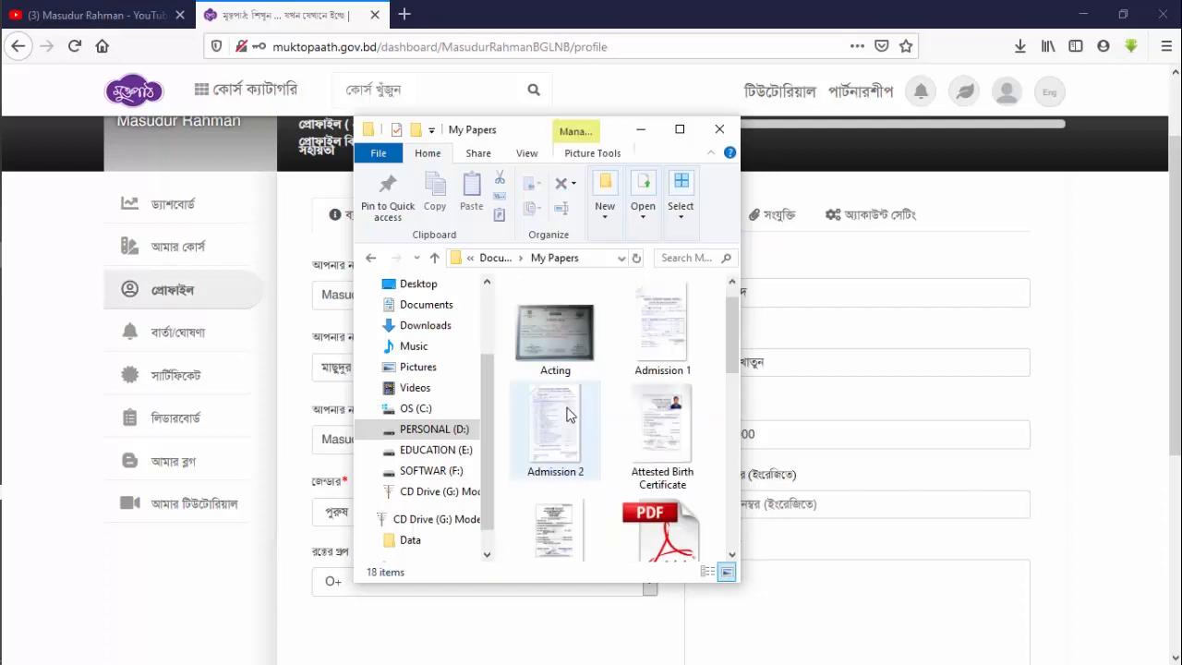
scroll(567, 413, down, 2)
scroll(567, 413, down, 5)
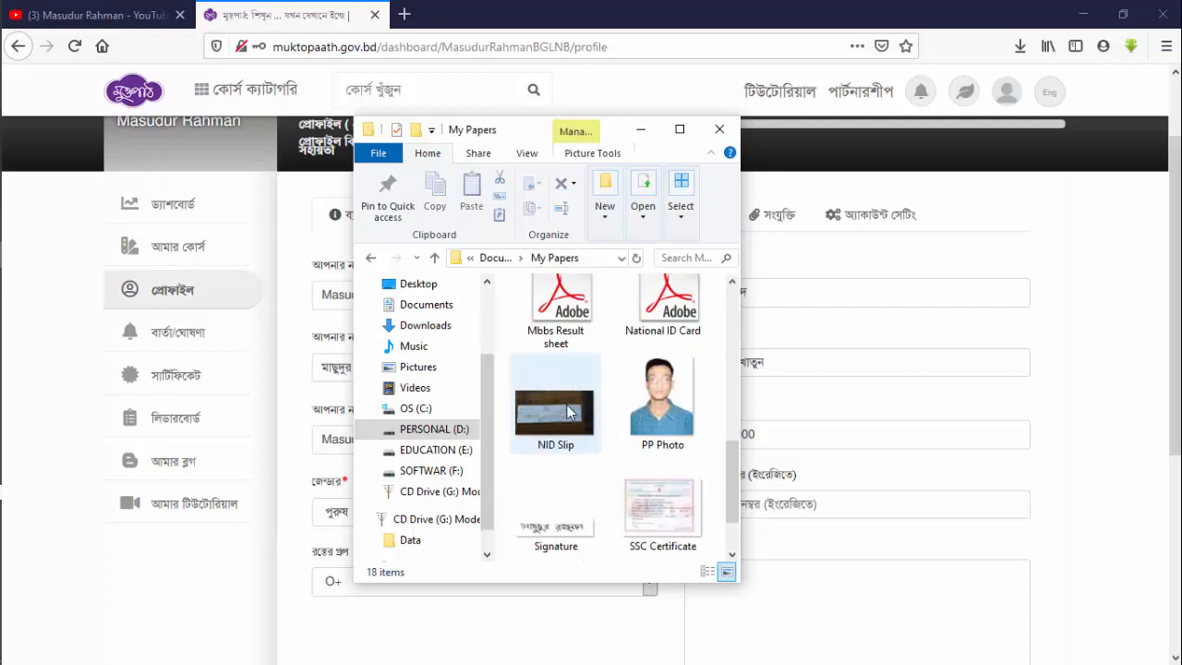
click(669, 319)
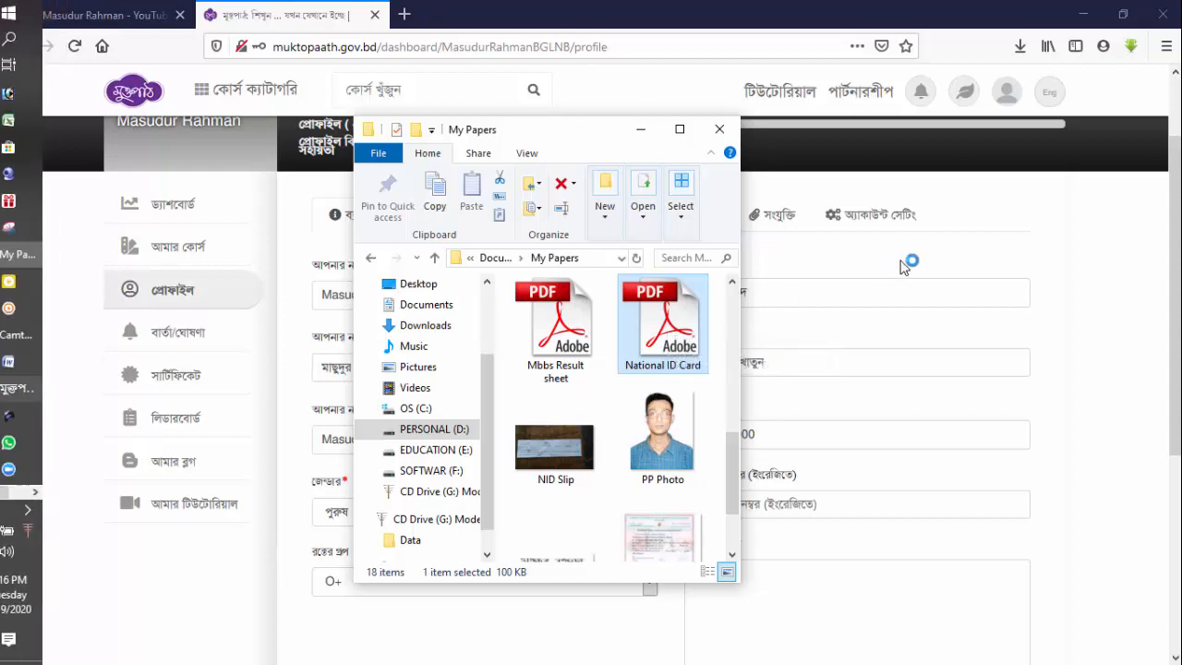
key(Return)
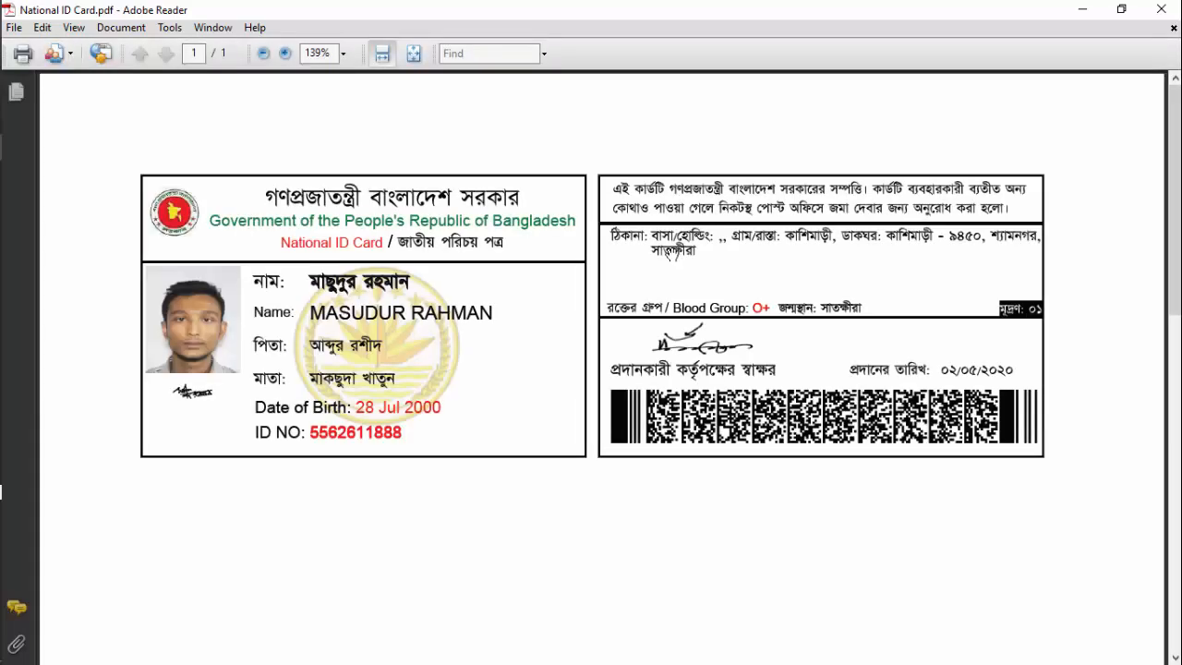
Shrink the Adobe Reader window to the left-centre and return to the profile's NID field
click(1121, 9)
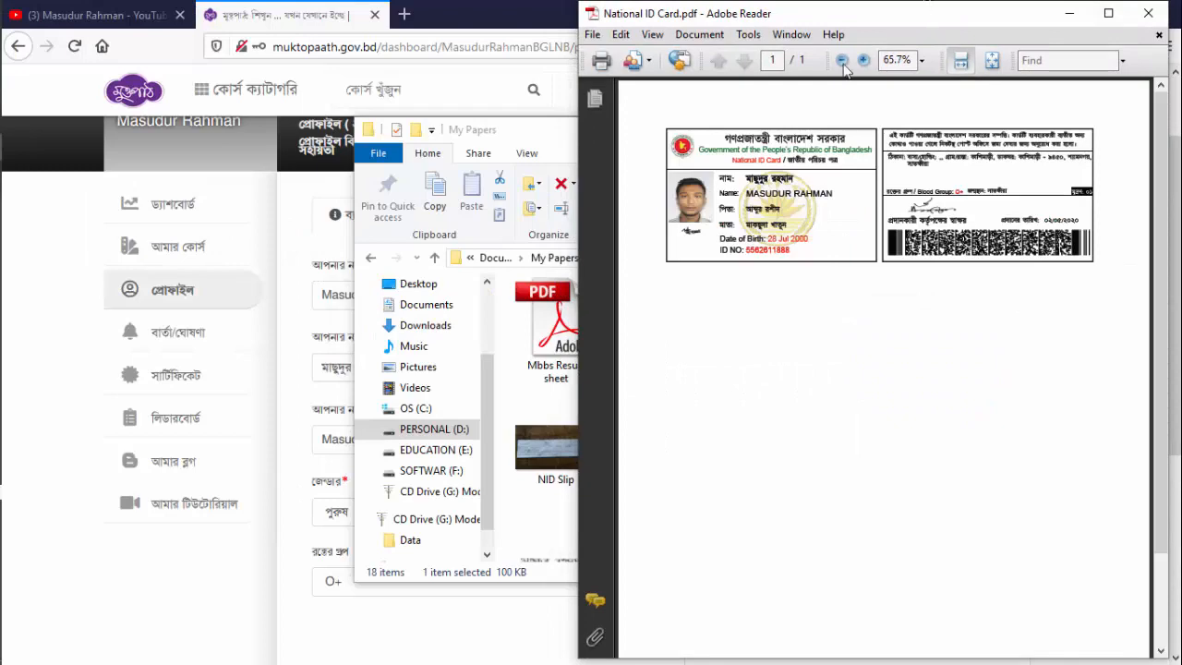
drag(924, 26, 497, 138)
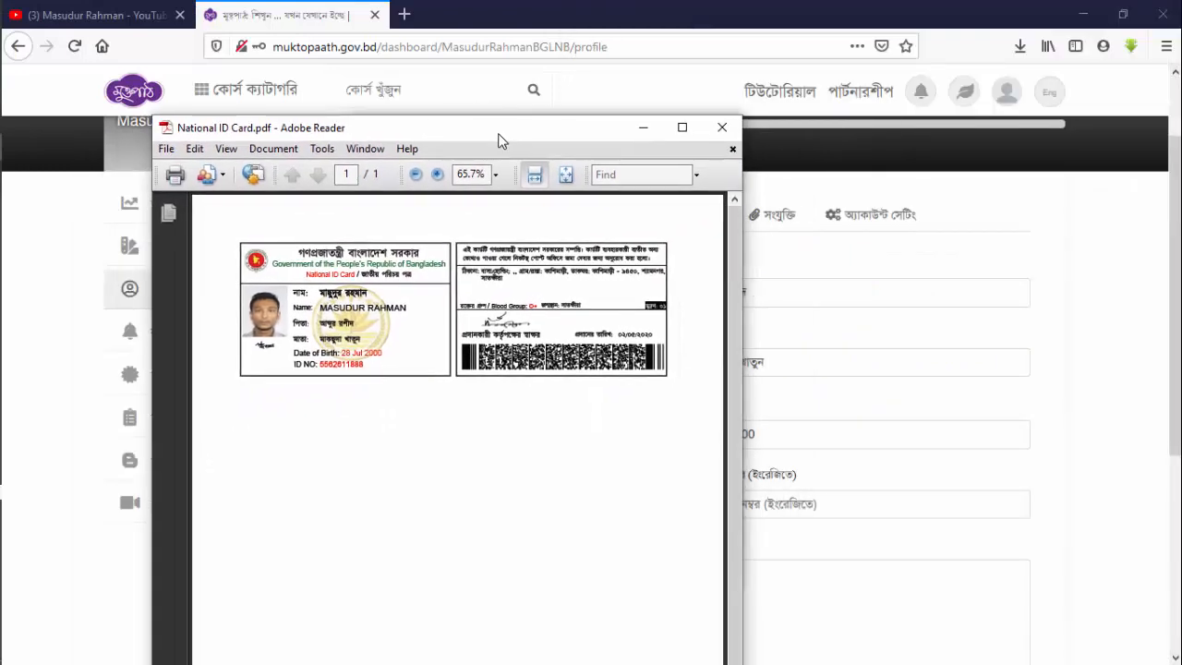
click(688, 12)
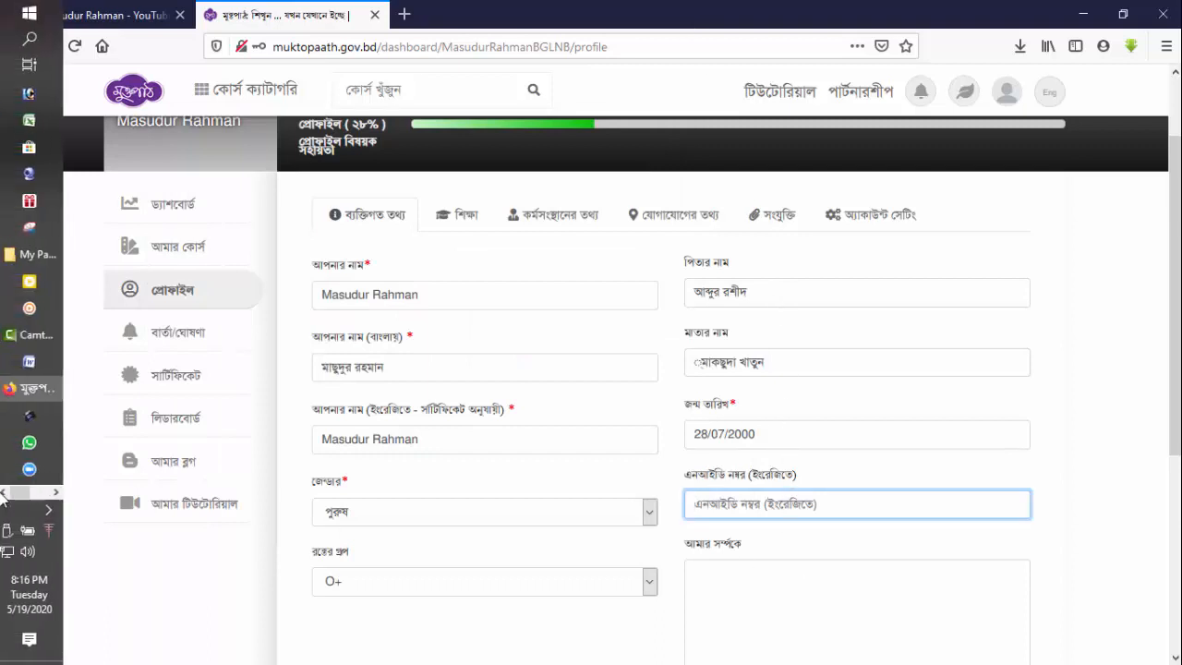
Type the national ID number into the NID field, checking it against the ID card PDF
key(F12)
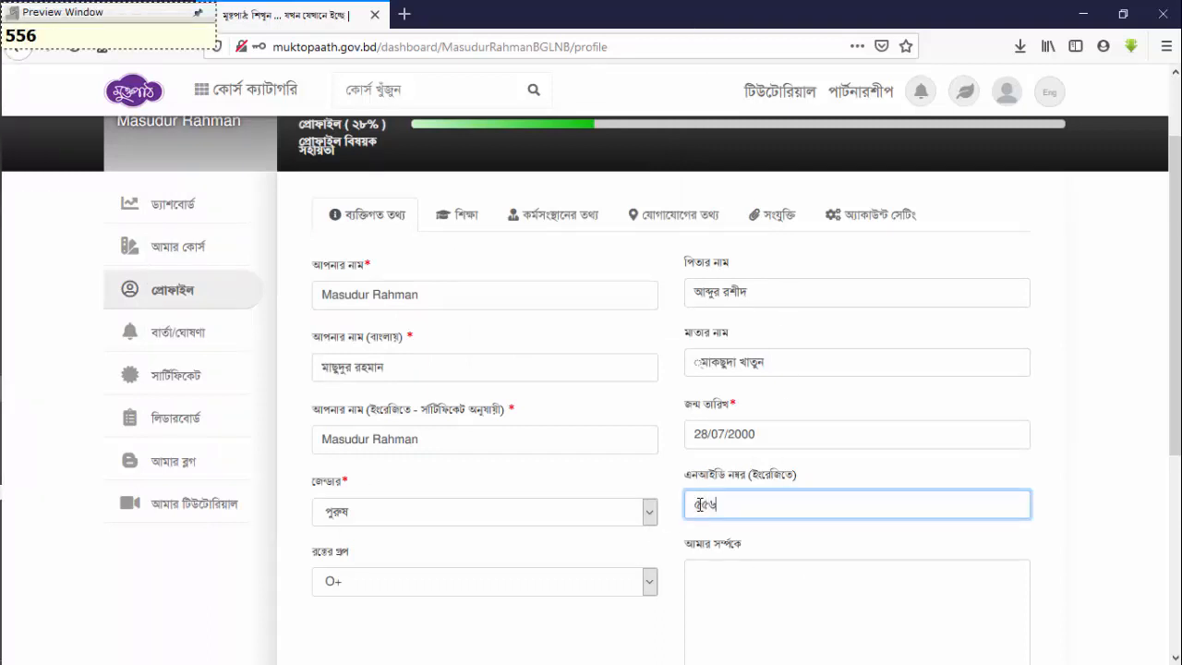
mouse_move(2, 442)
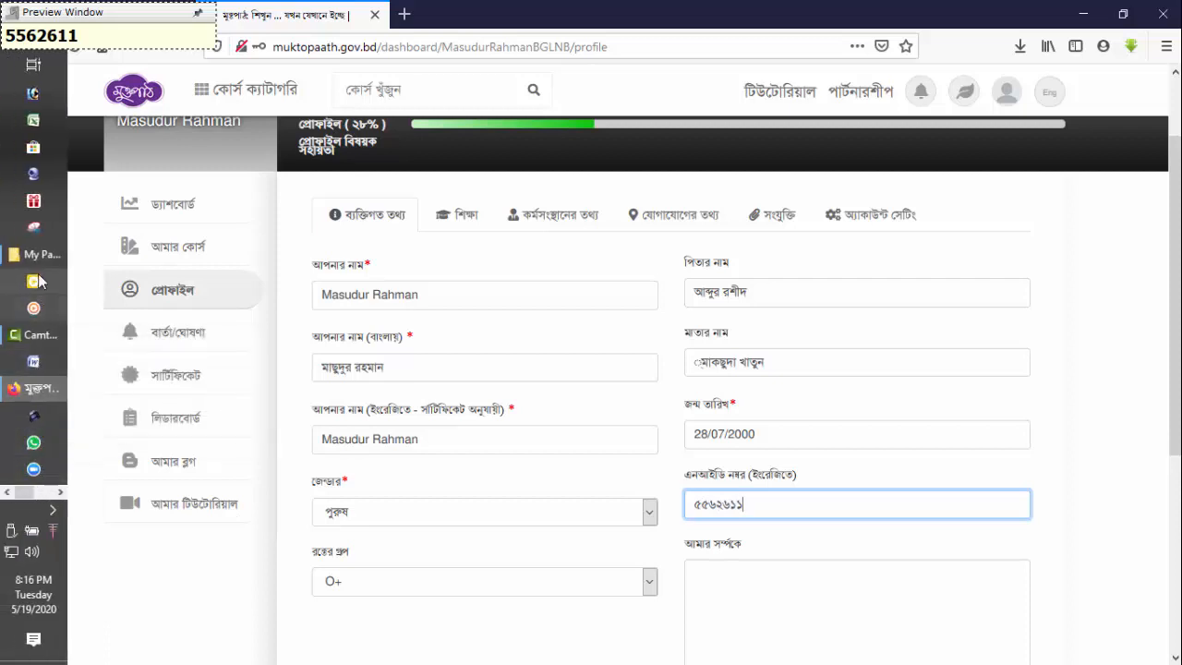
click(39, 494)
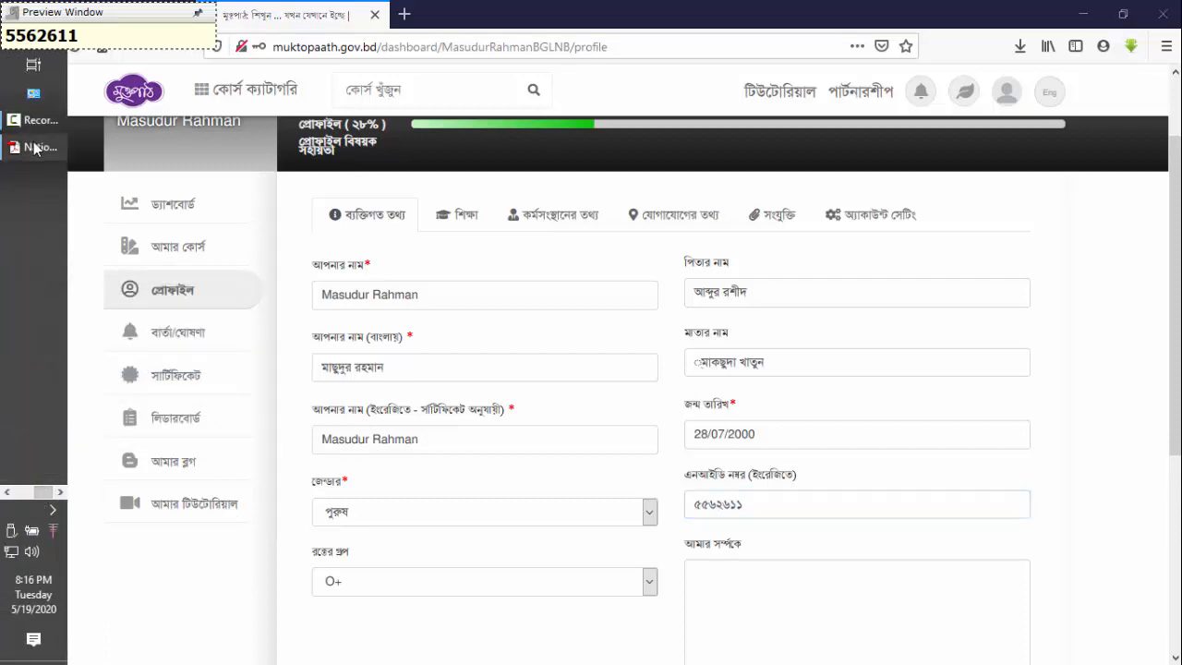
click(34, 147)
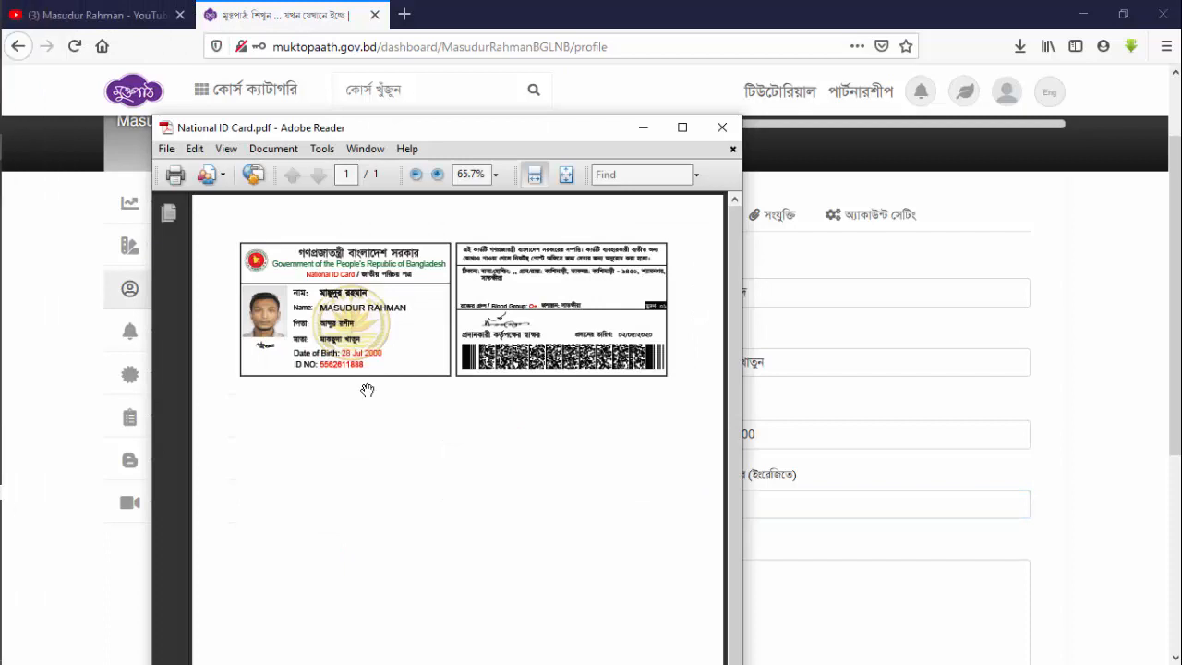
click(874, 500)
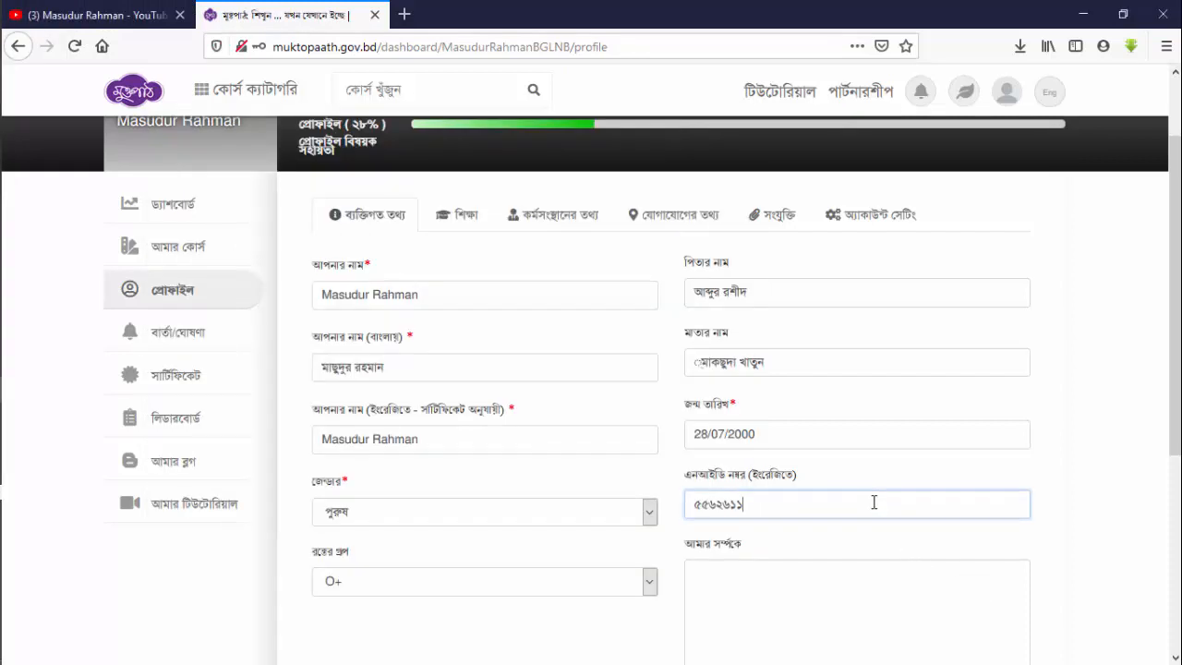
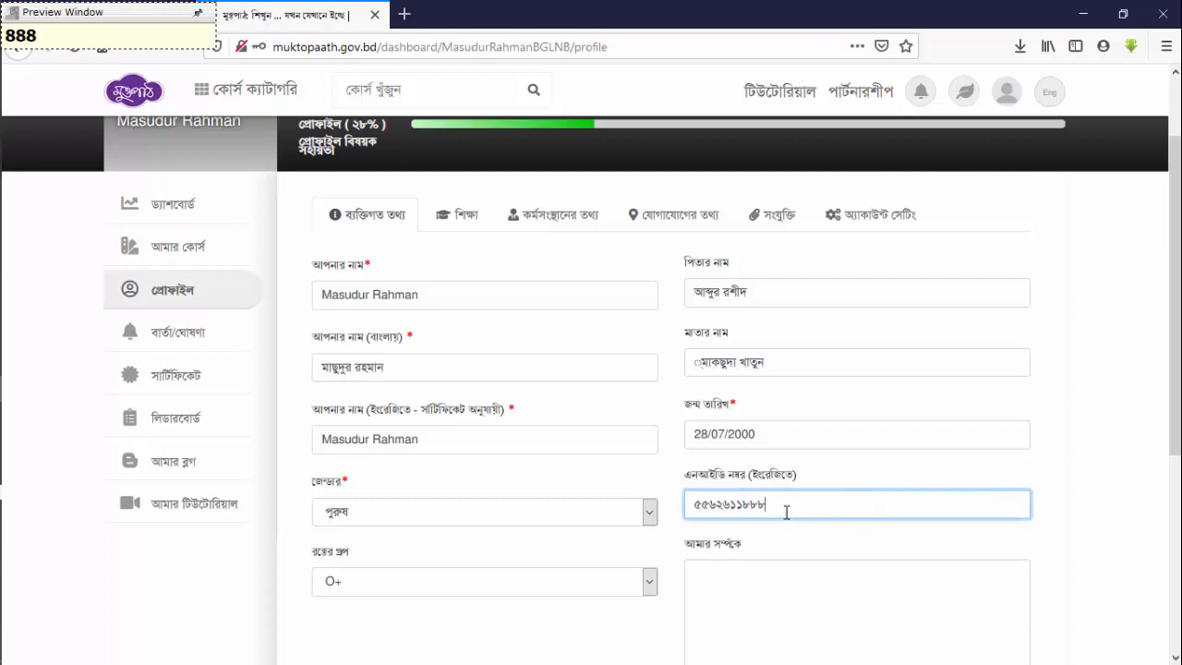
Correct the NID value from the ID card PDF, then minimize Adobe Reader to return to the form
drag(786, 512, 591, 501)
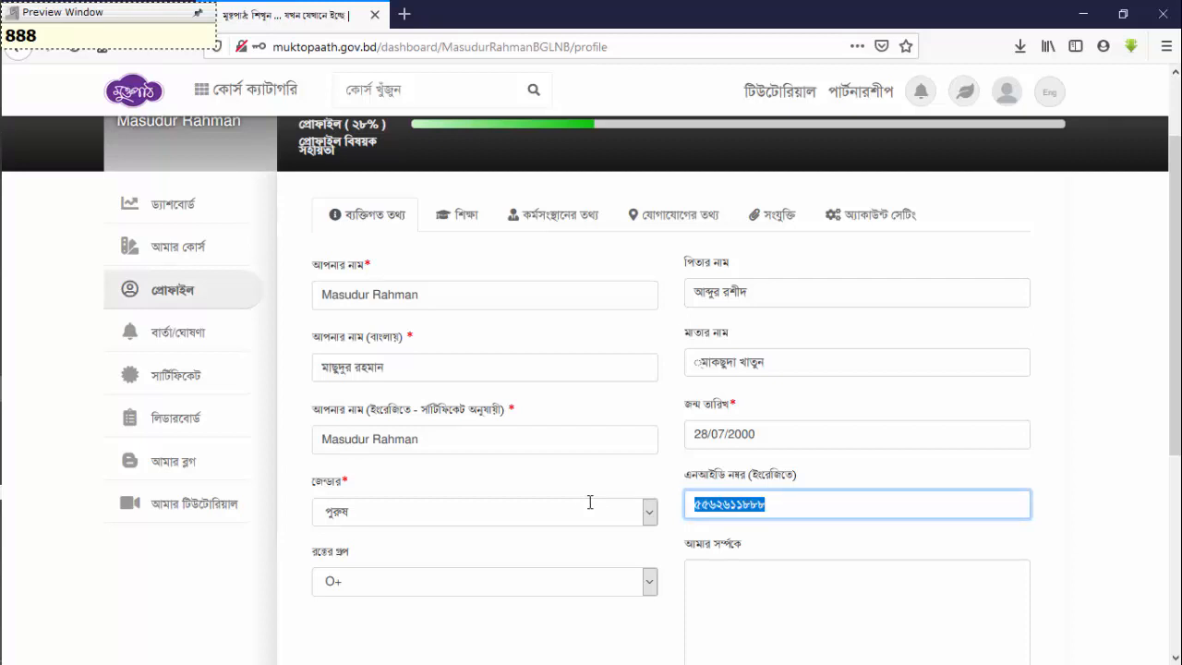
key(ctrl+c)
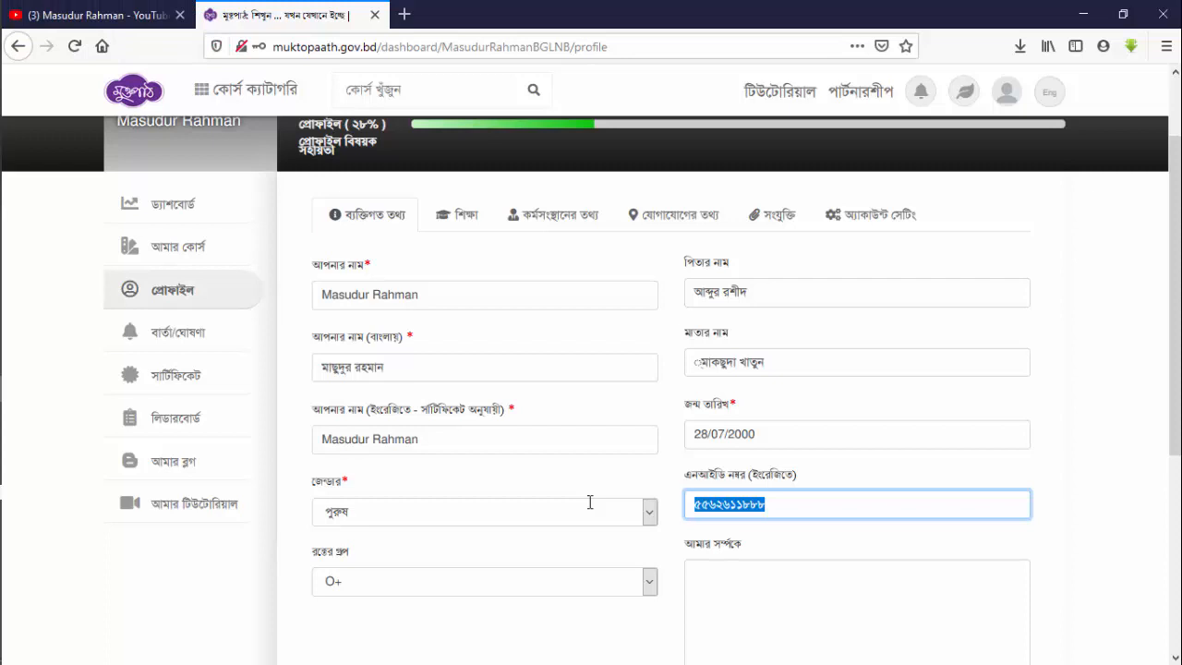
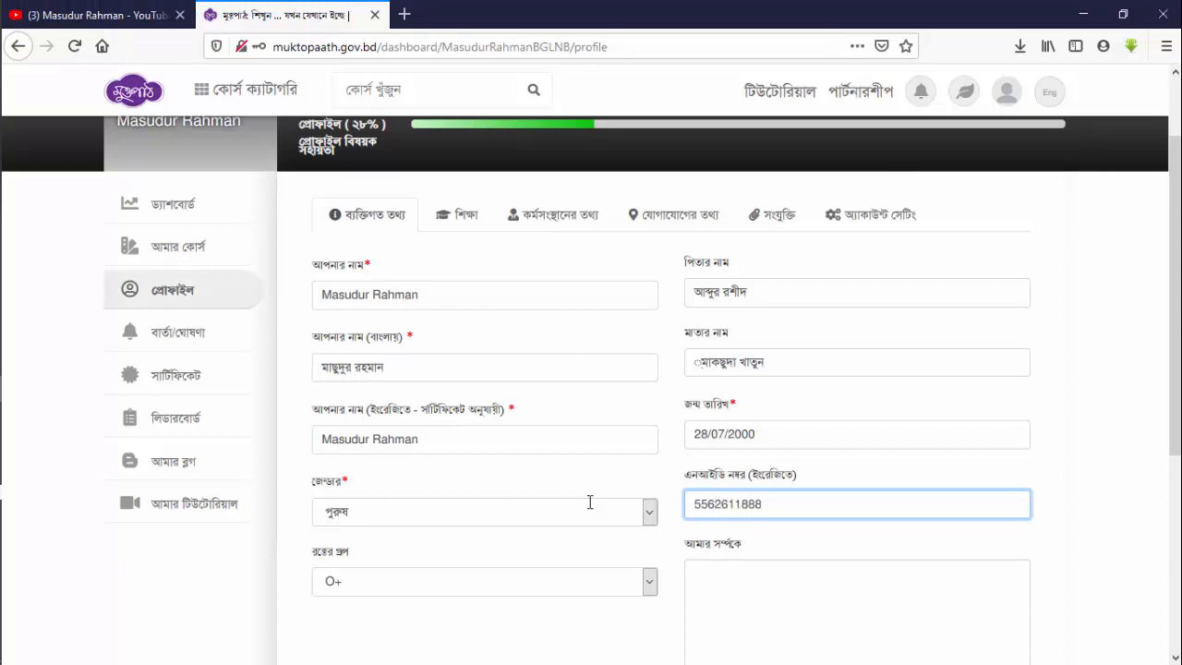
mouse_move(2, 430)
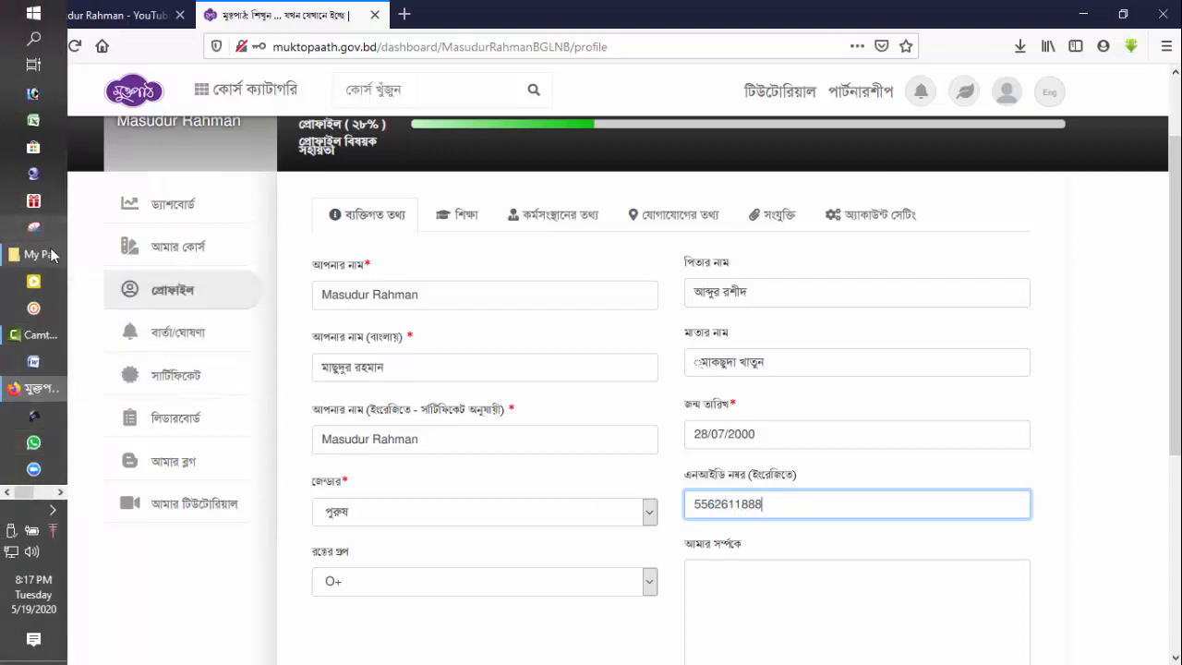
click(35, 345)
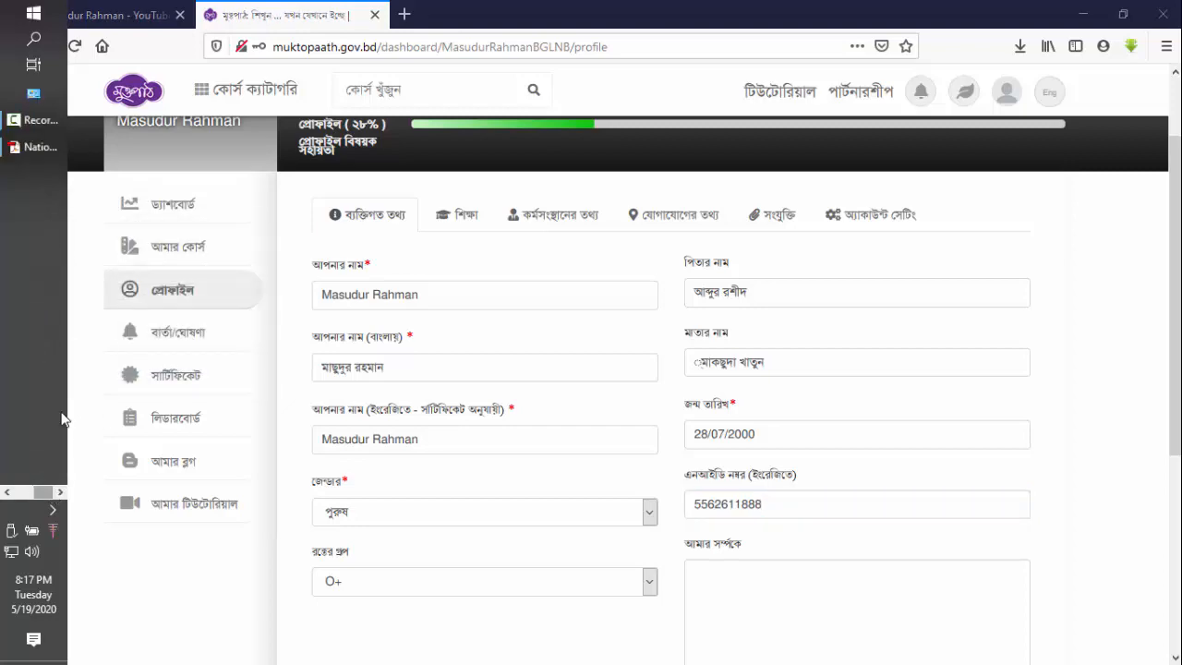
mouse_move(45, 148)
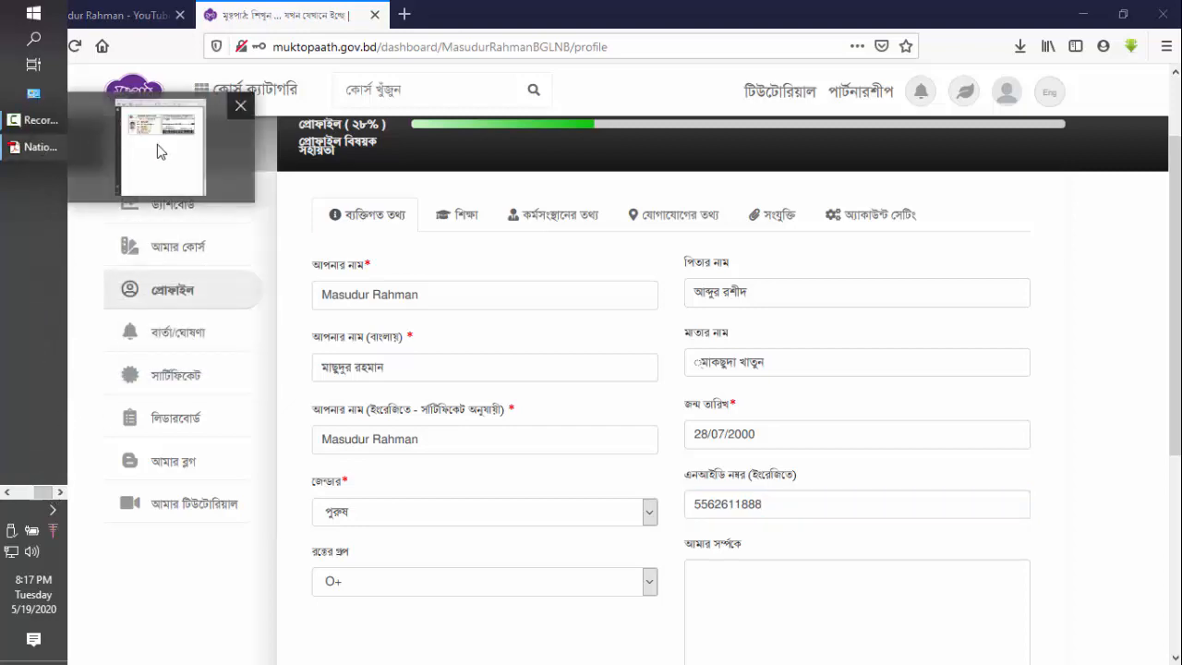
click(161, 151)
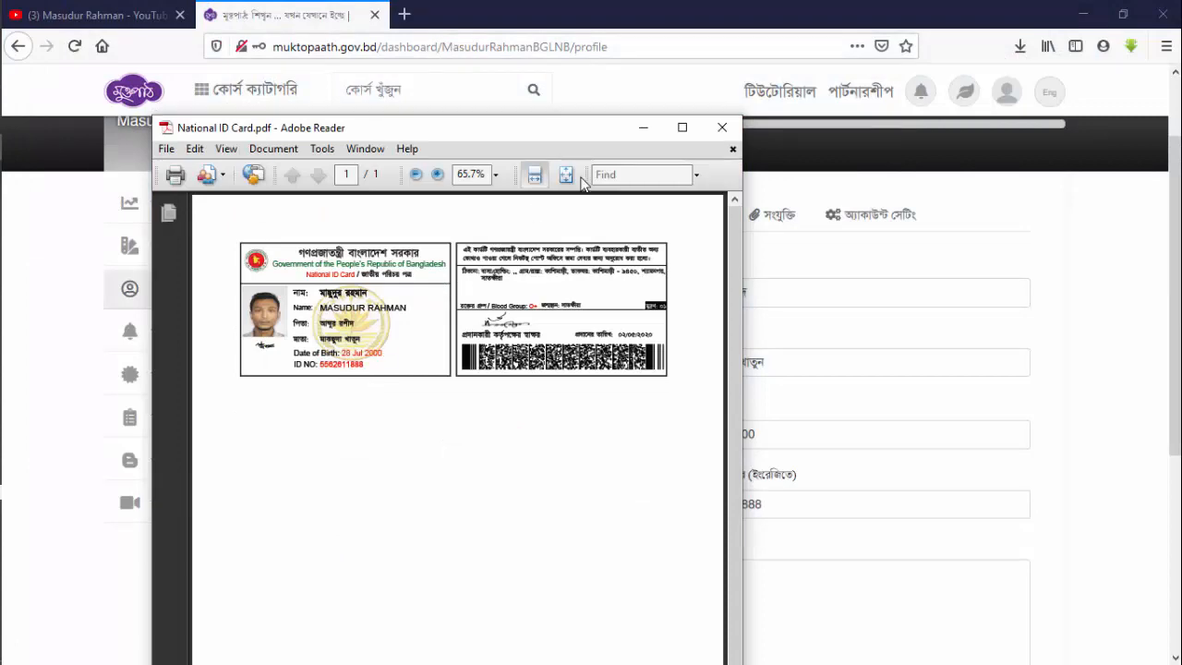
click(643, 128)
scroll(763, 454, down, 5)
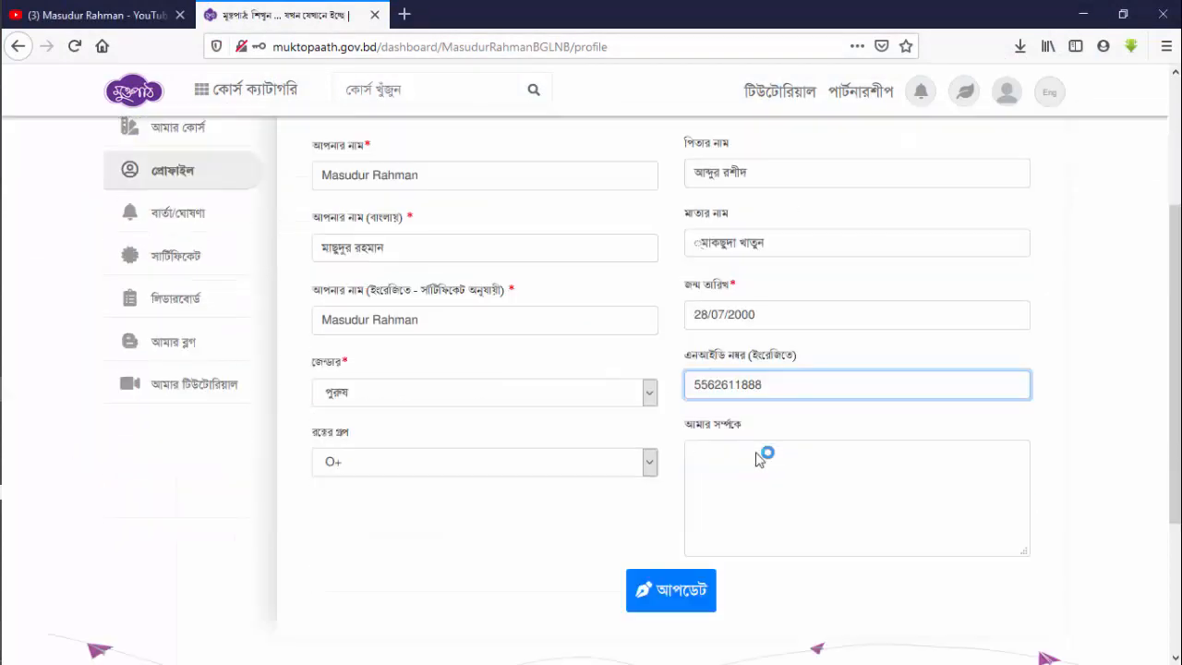
Write 'আমি একজন স্বেচ্ছাসেবক।' in the About me field and submit the profile update
click(765, 302)
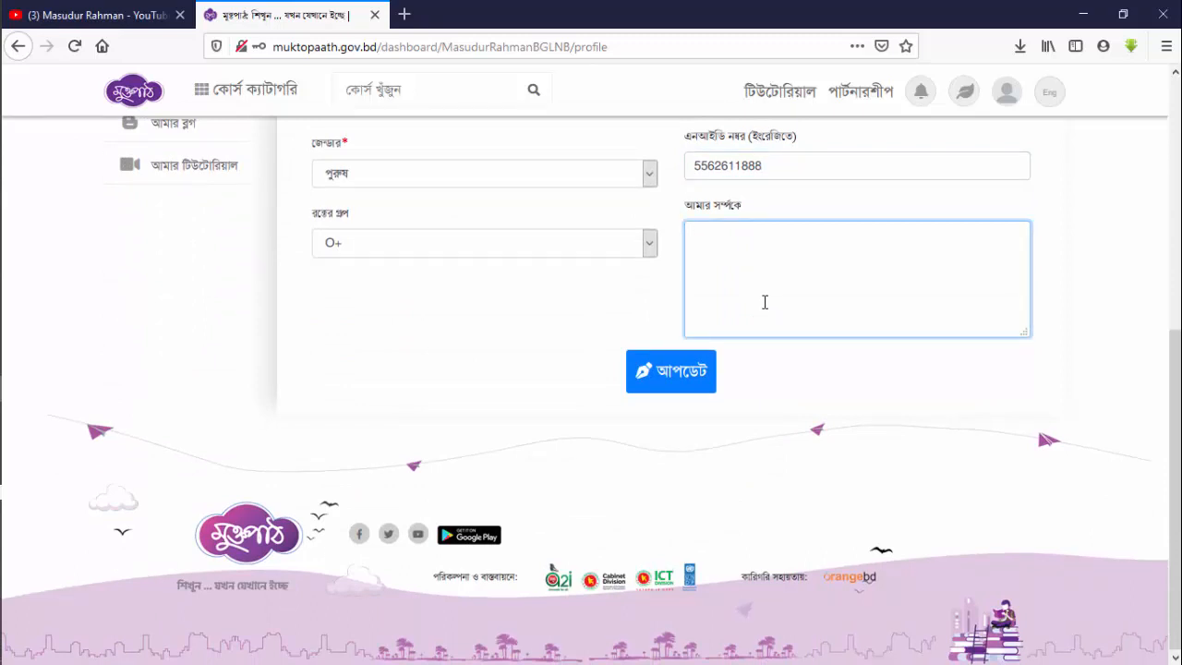
text(ami ekojo)
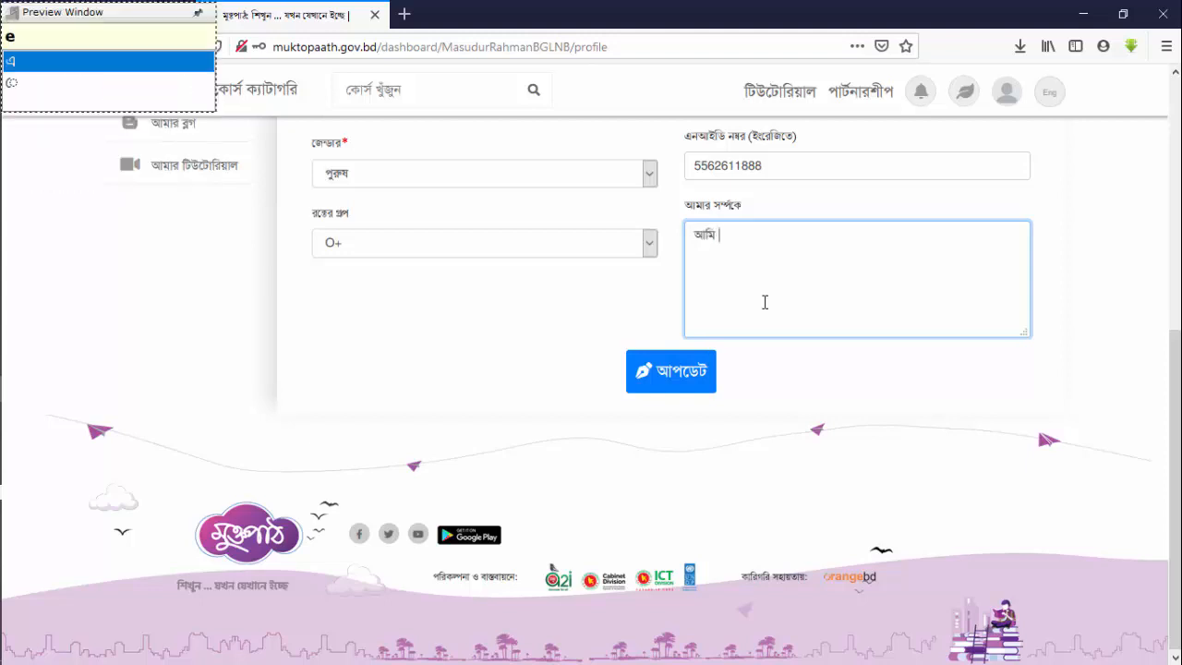
text(n )
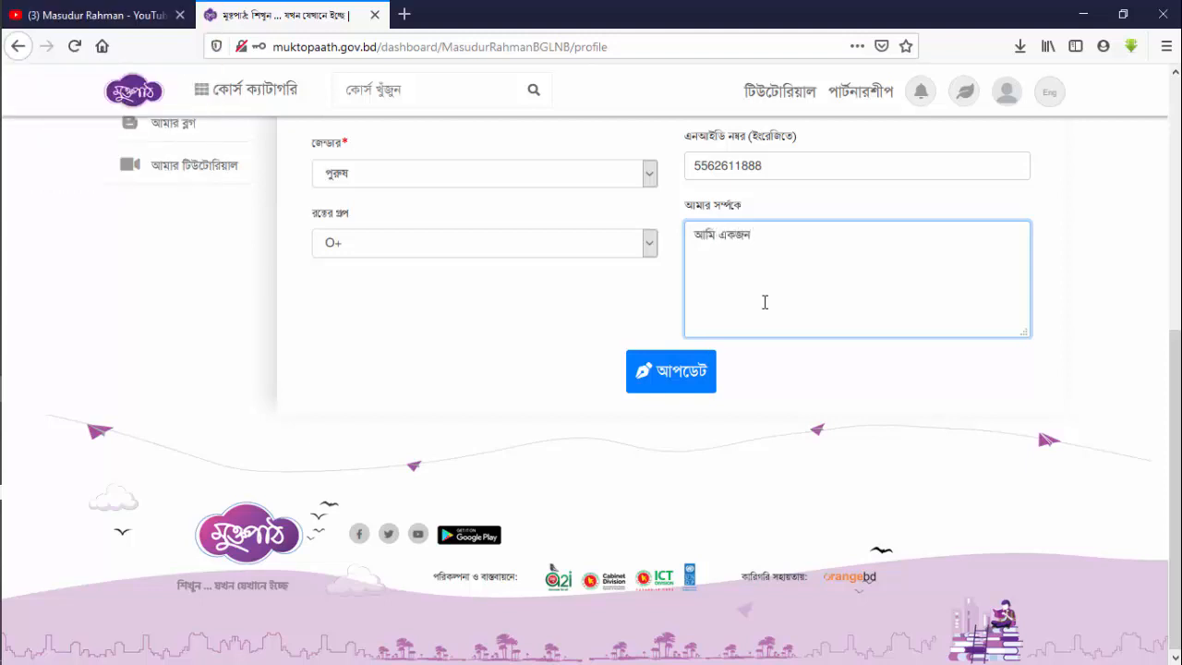
text(swecch)
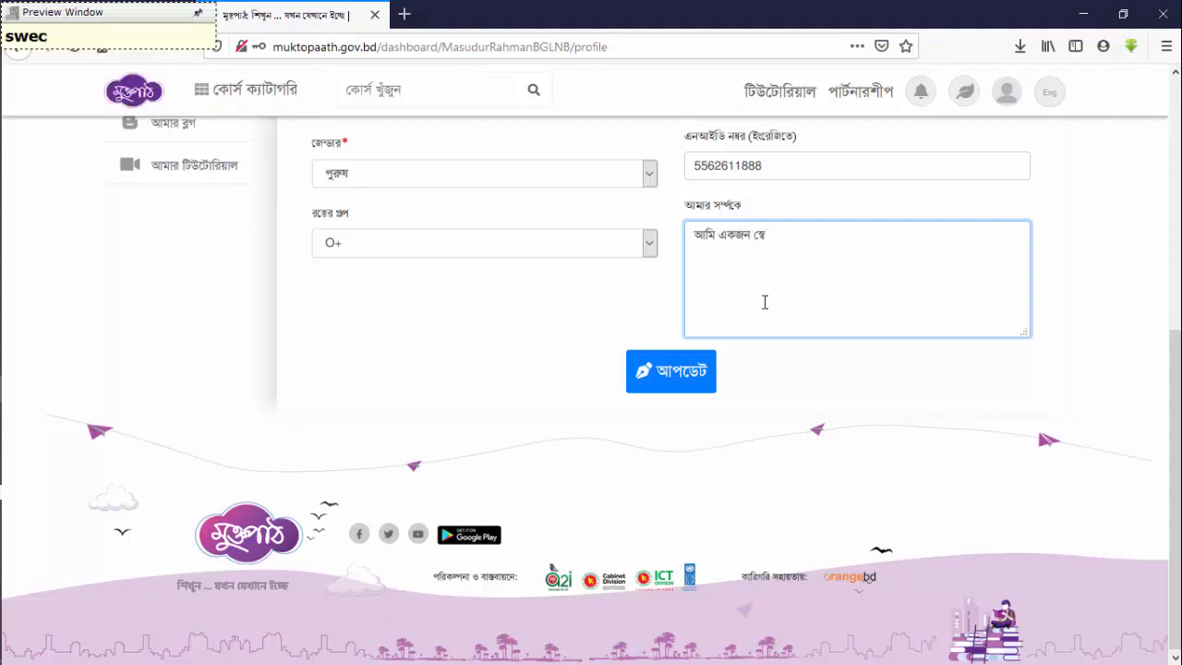
text(asebok.)
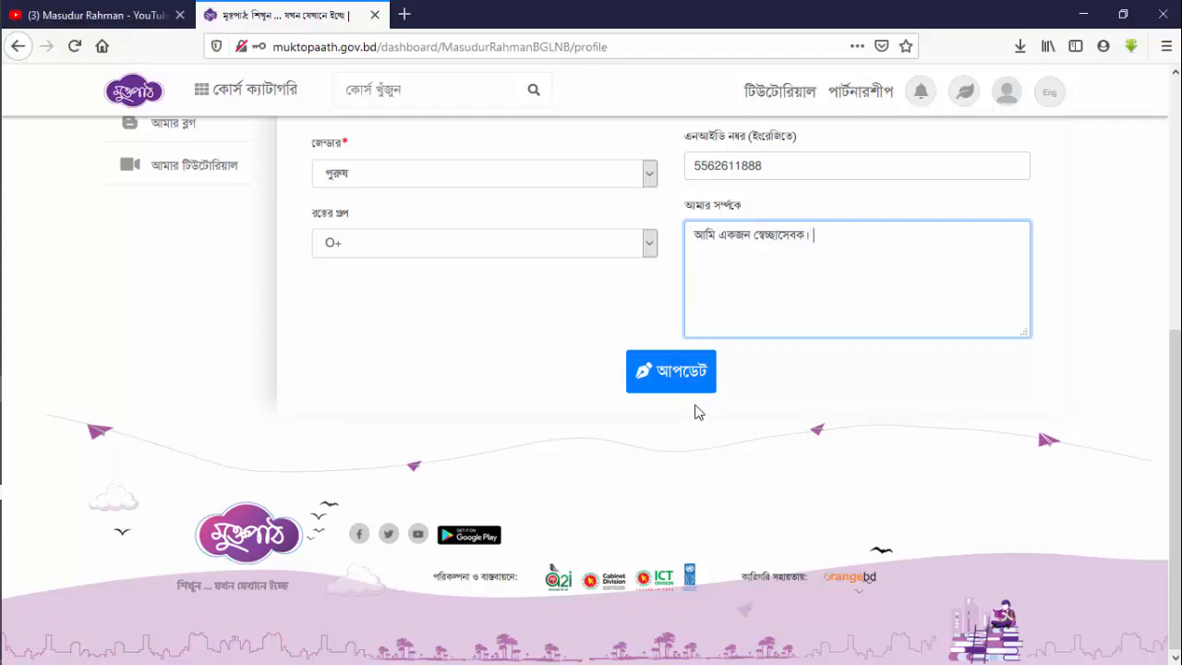
click(681, 373)
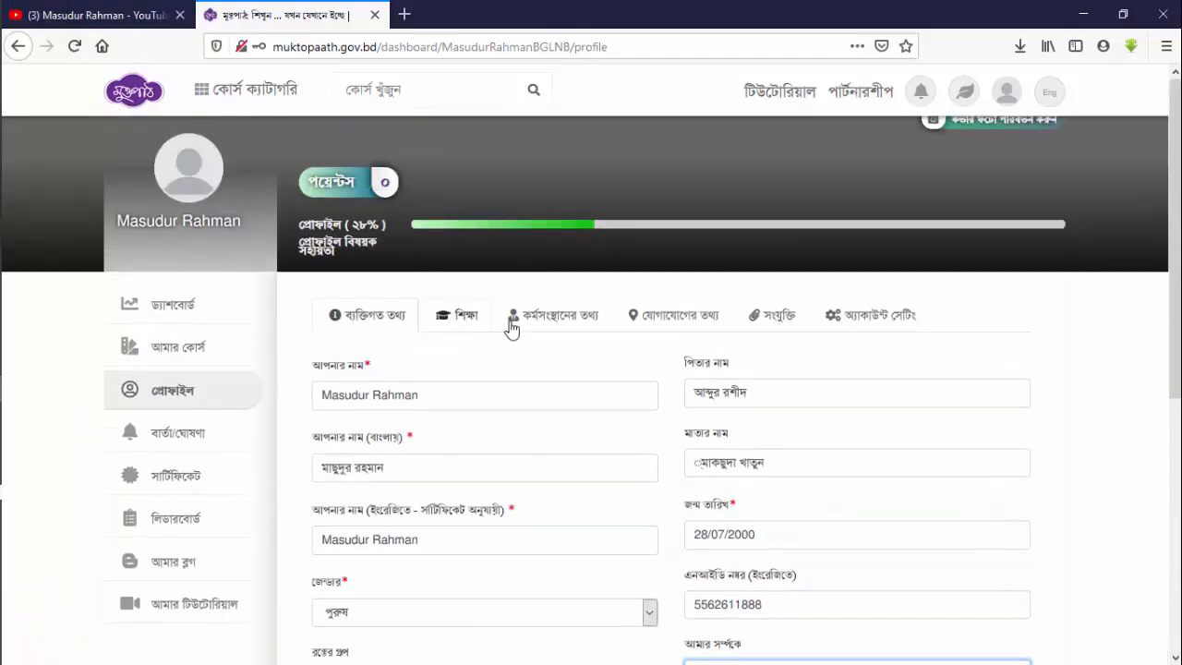
scroll(560, 403, down, 5)
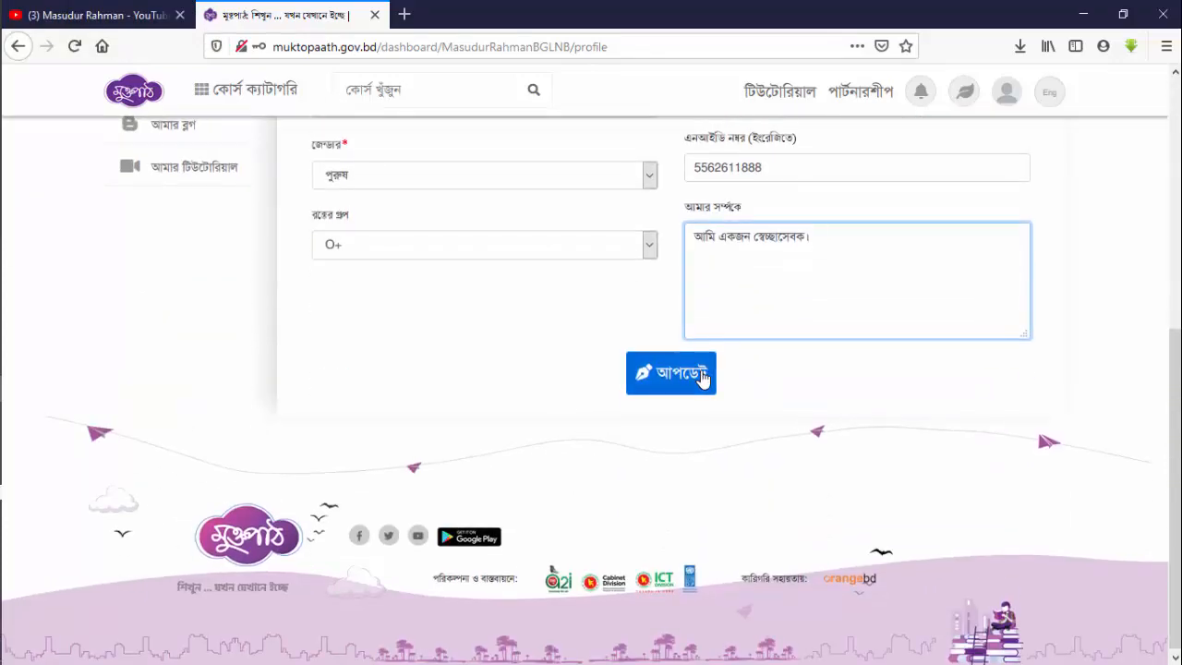
click(702, 375)
scroll(441, 338, up, 1)
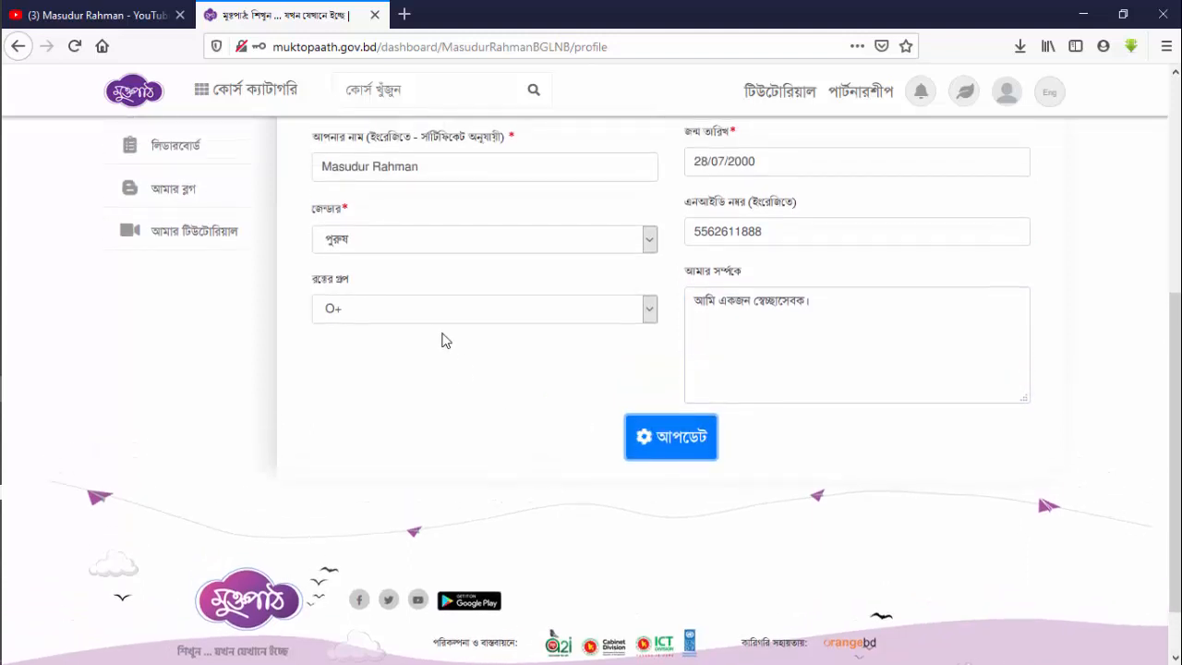
mouse_move(7, 397)
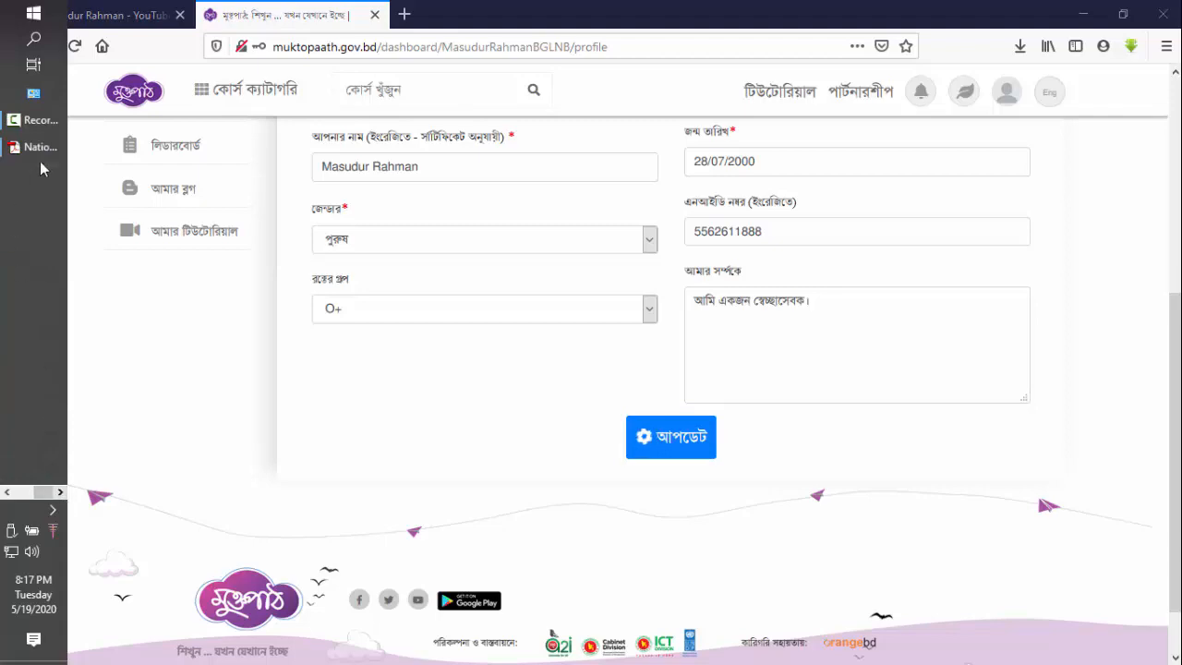
mouse_move(27, 130)
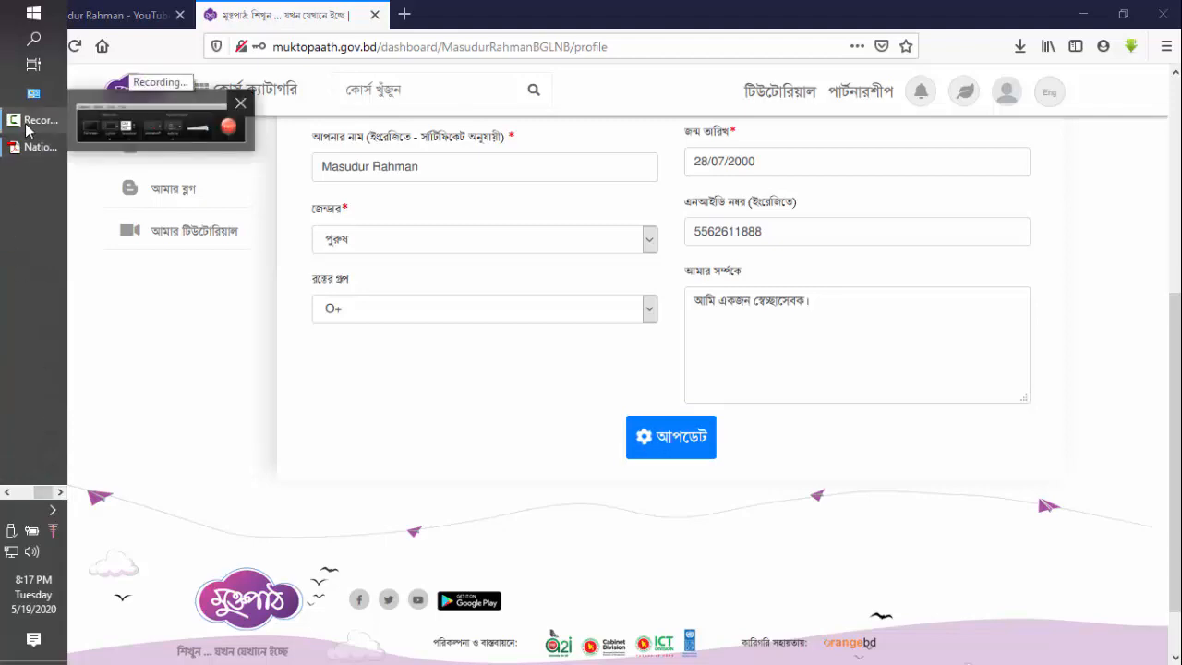
click(101, 131)
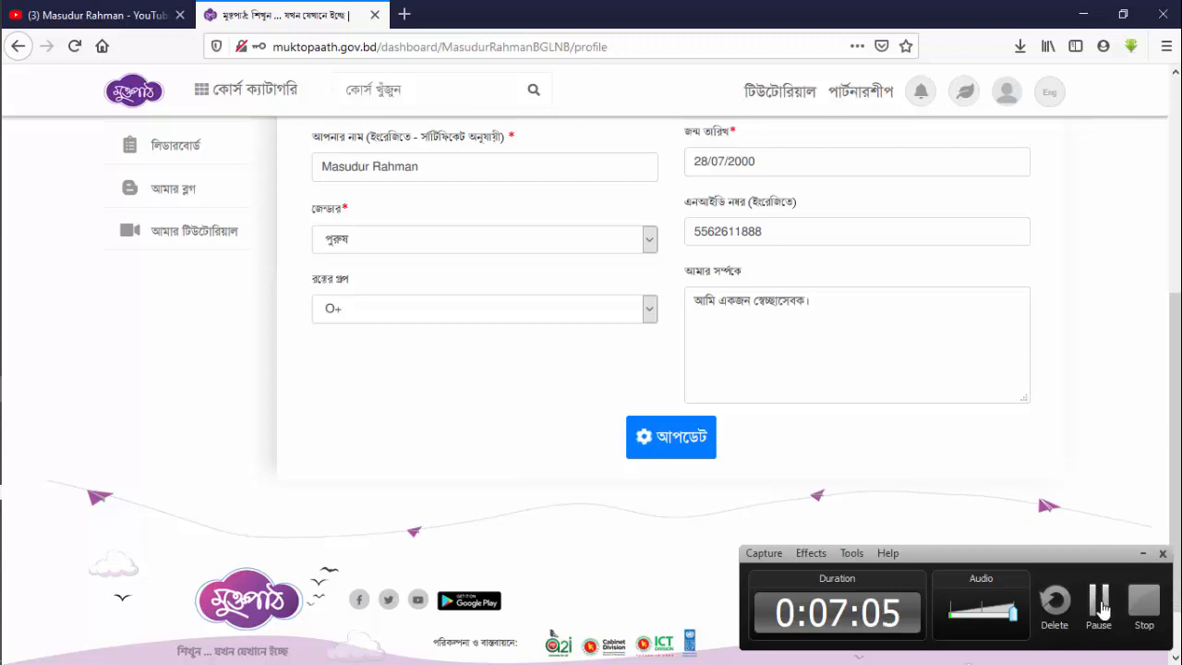
click(1101, 605)
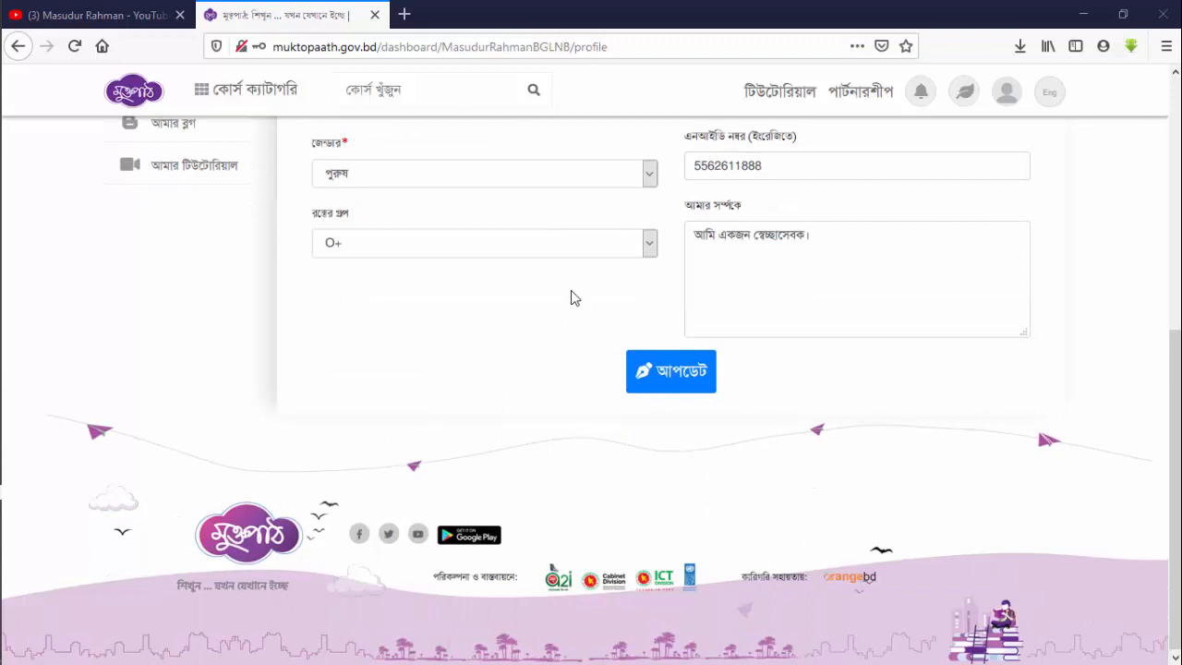
scroll(570, 298, up, 4)
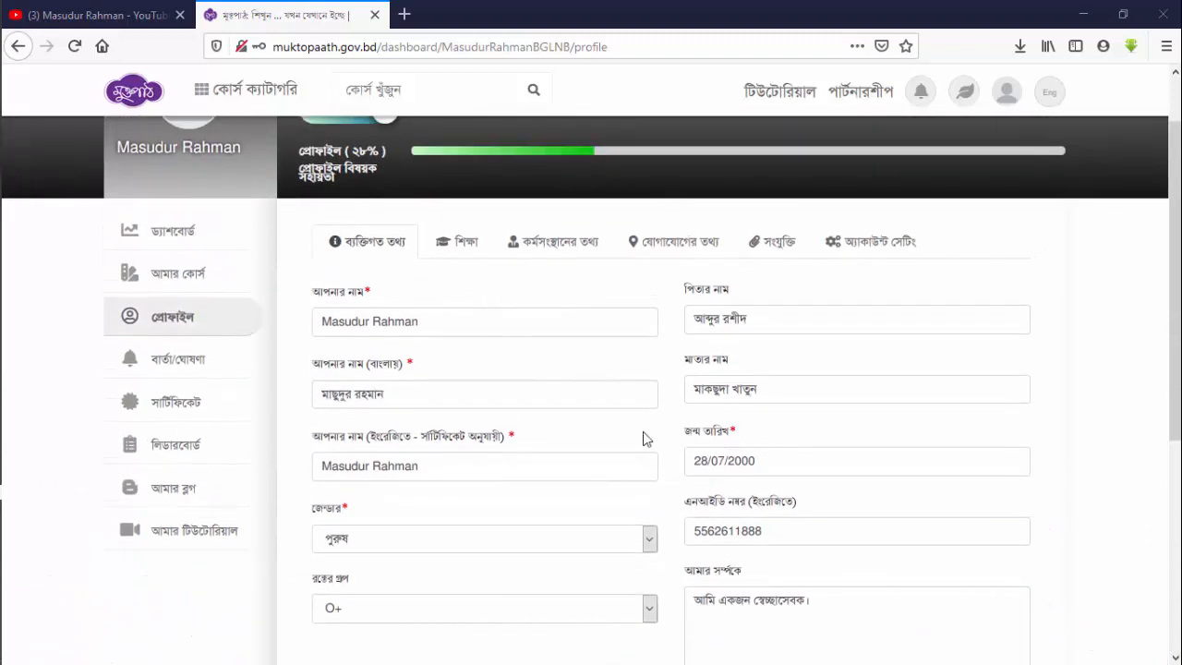
scroll(641, 435, down, 1)
scroll(643, 438, up, 2)
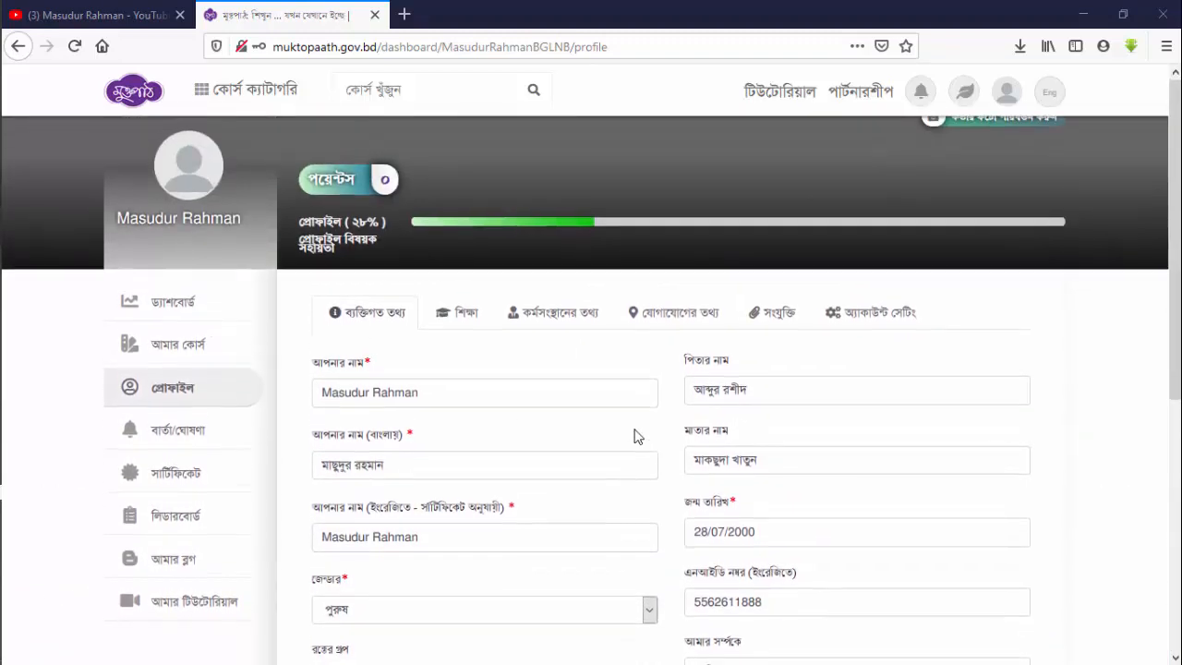
In the education section, set the education level to Higher Secondary
click(467, 320)
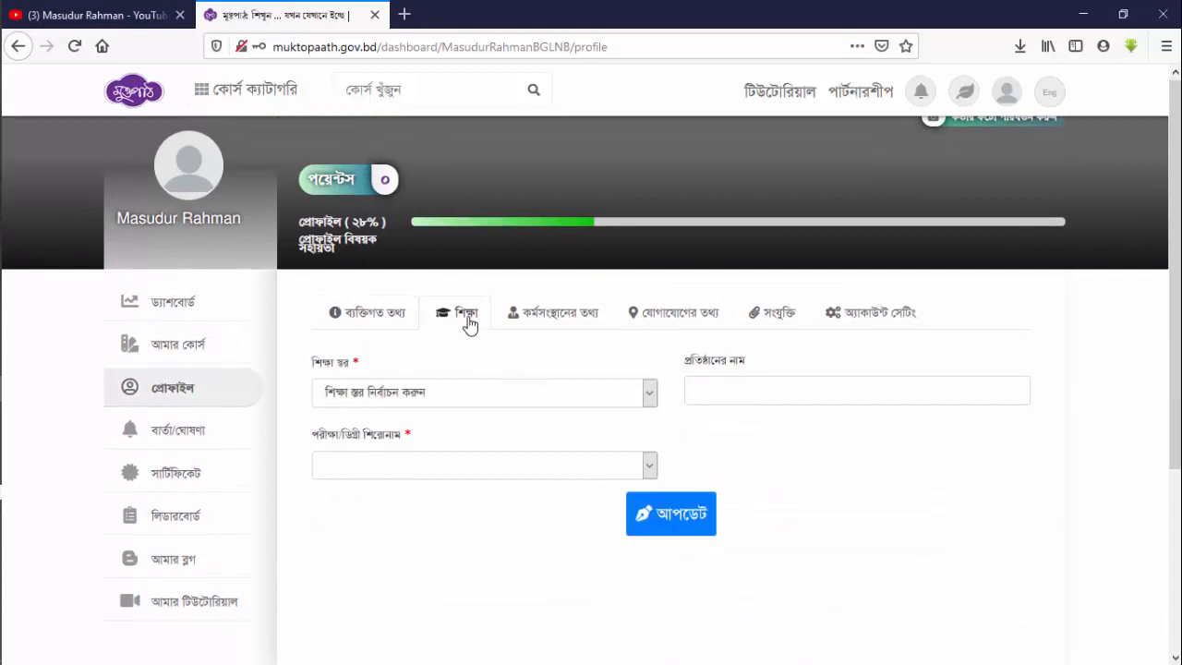
click(442, 397)
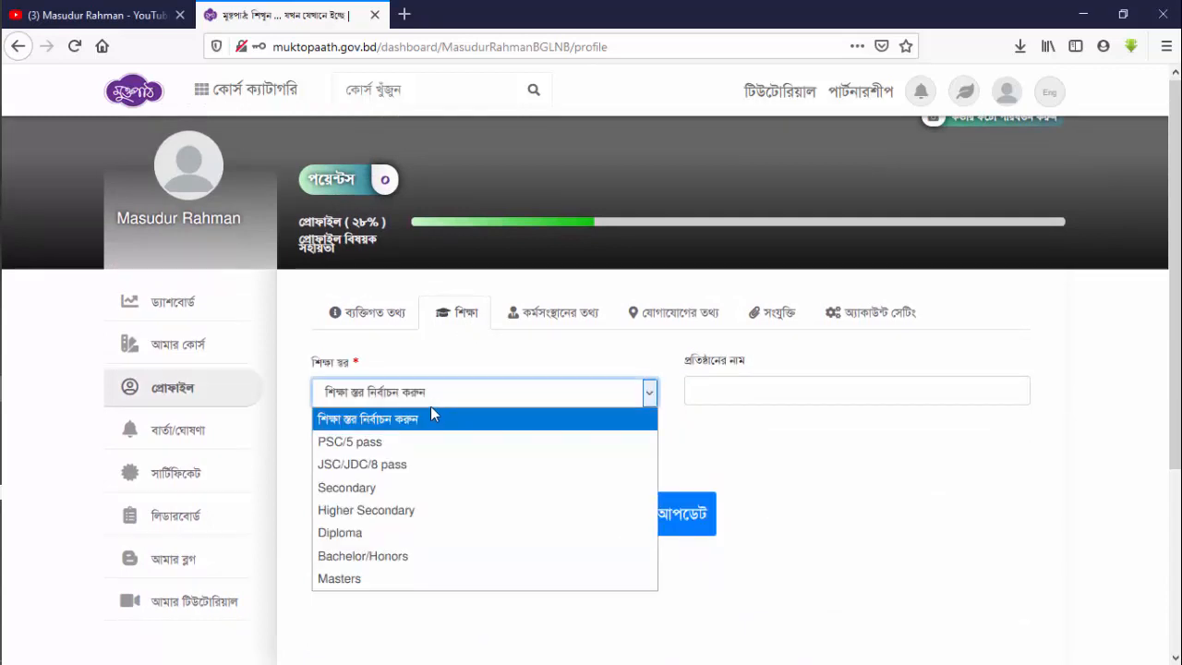
click(396, 556)
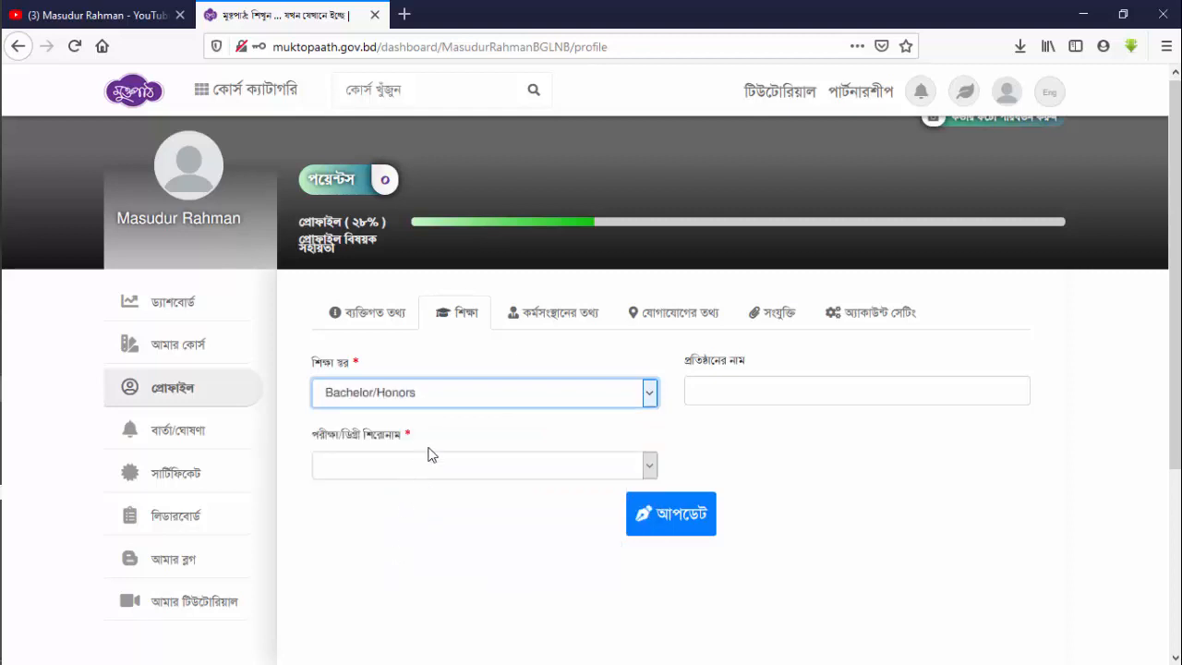
click(520, 392)
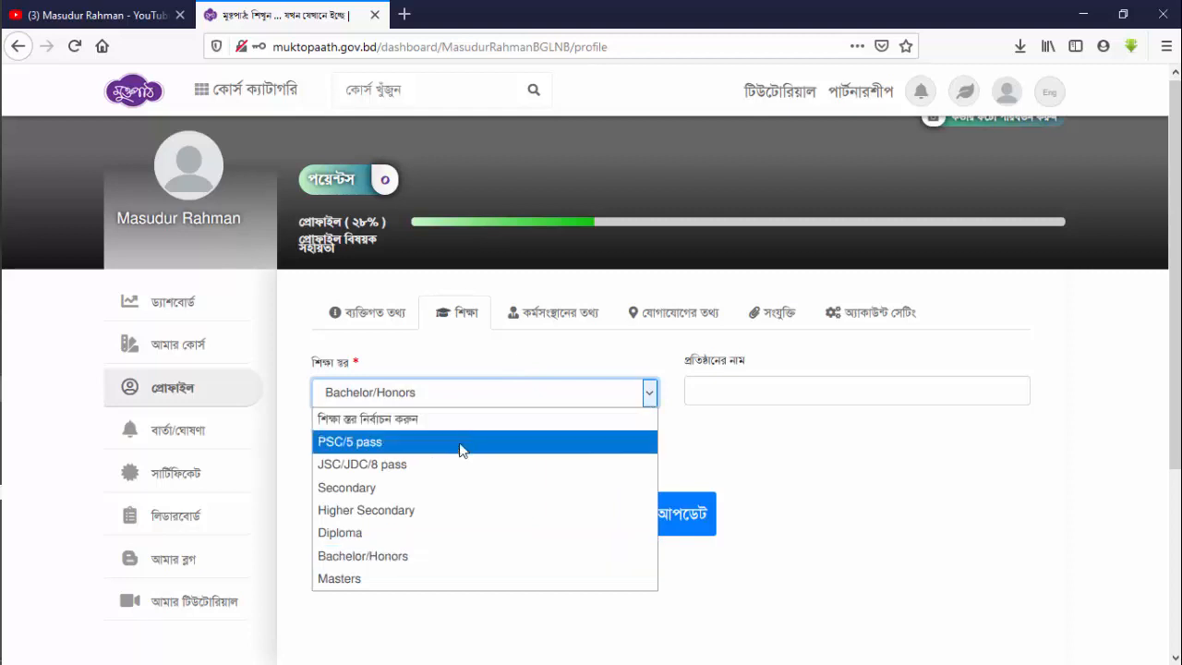
click(403, 511)
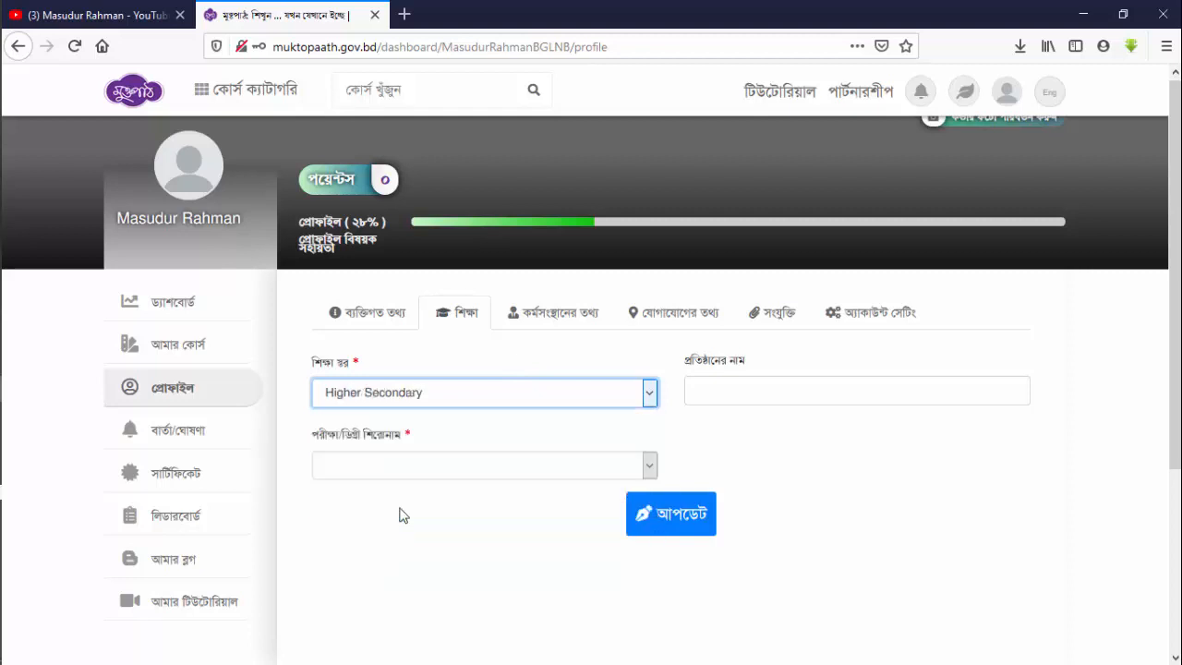
Pick the sole degree title option and keep Higher Secondary as the education level
click(425, 467)
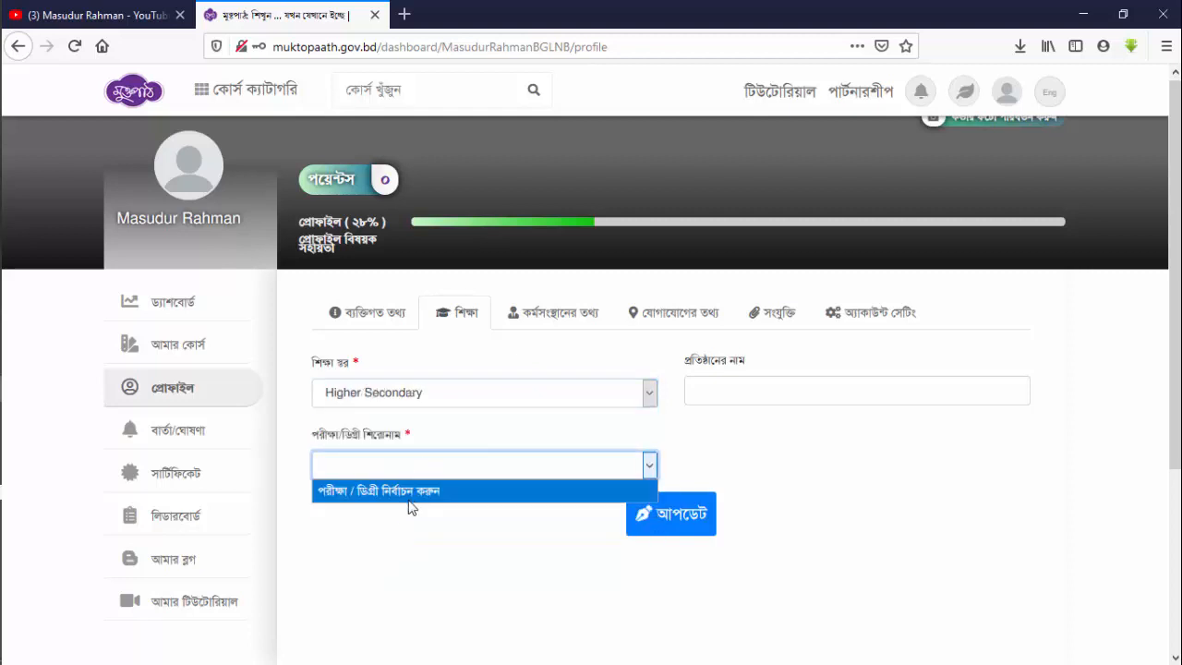
click(407, 493)
click(407, 473)
click(410, 493)
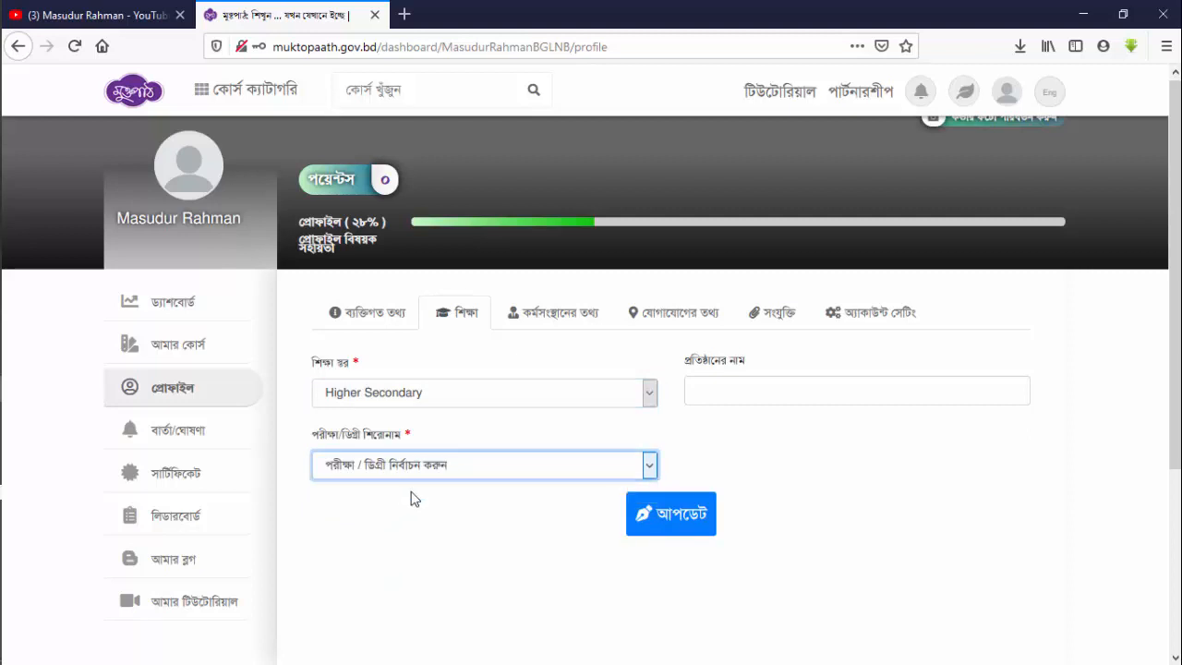
click(457, 468)
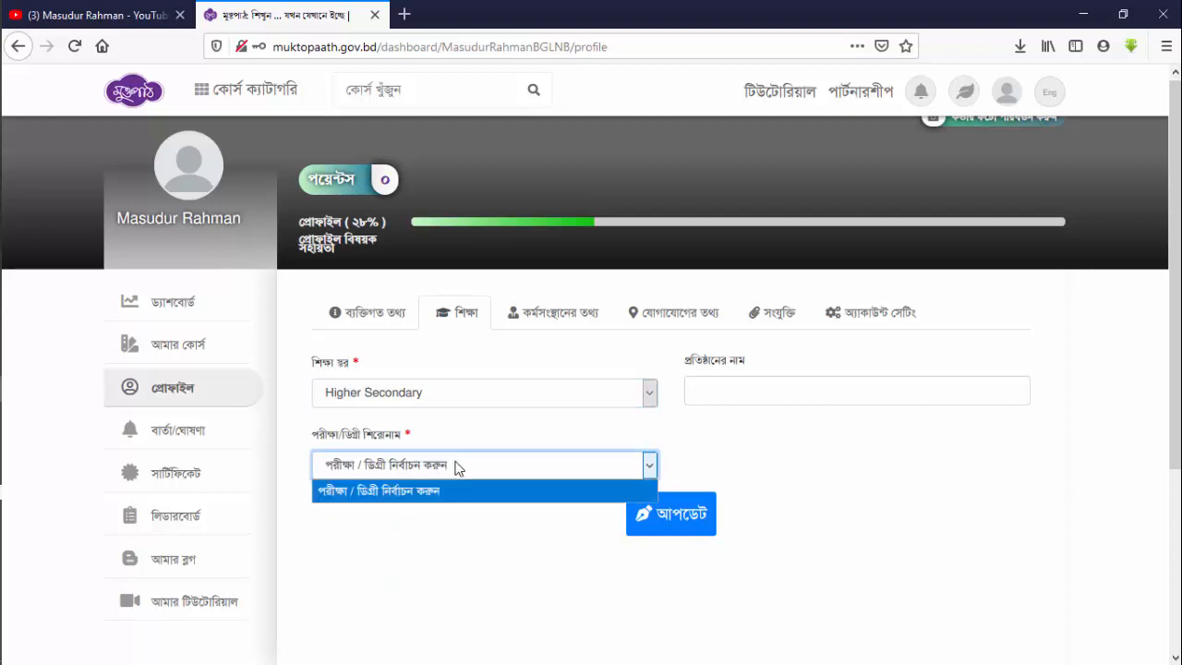
text(h)
click(430, 496)
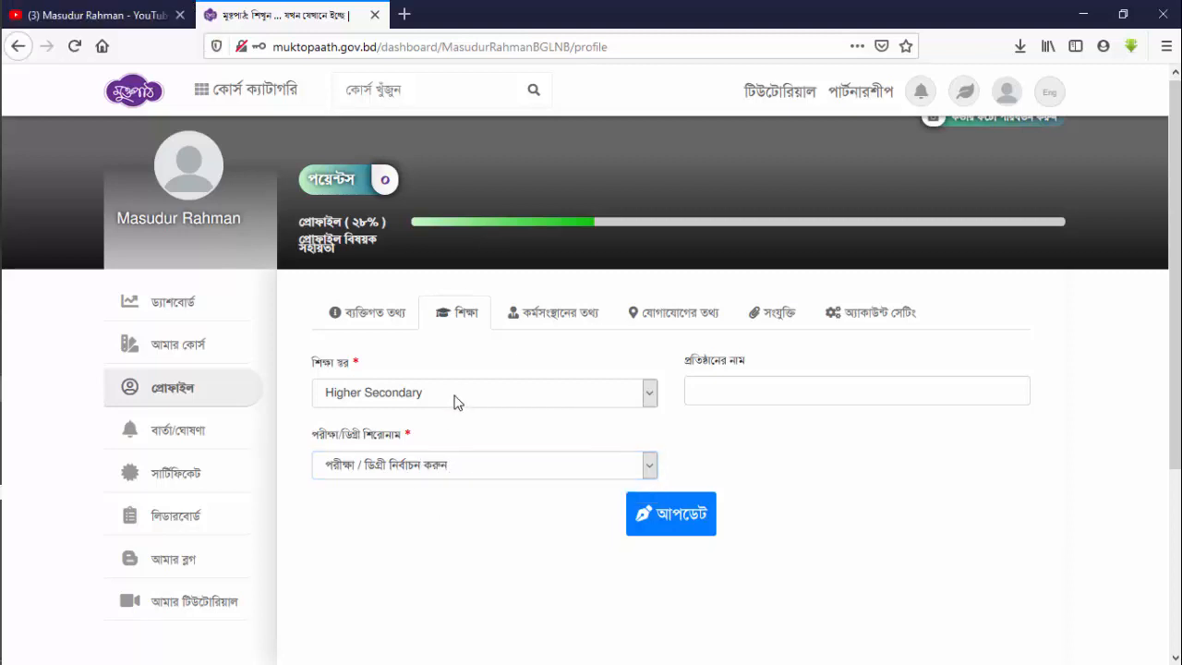
click(455, 401)
click(412, 514)
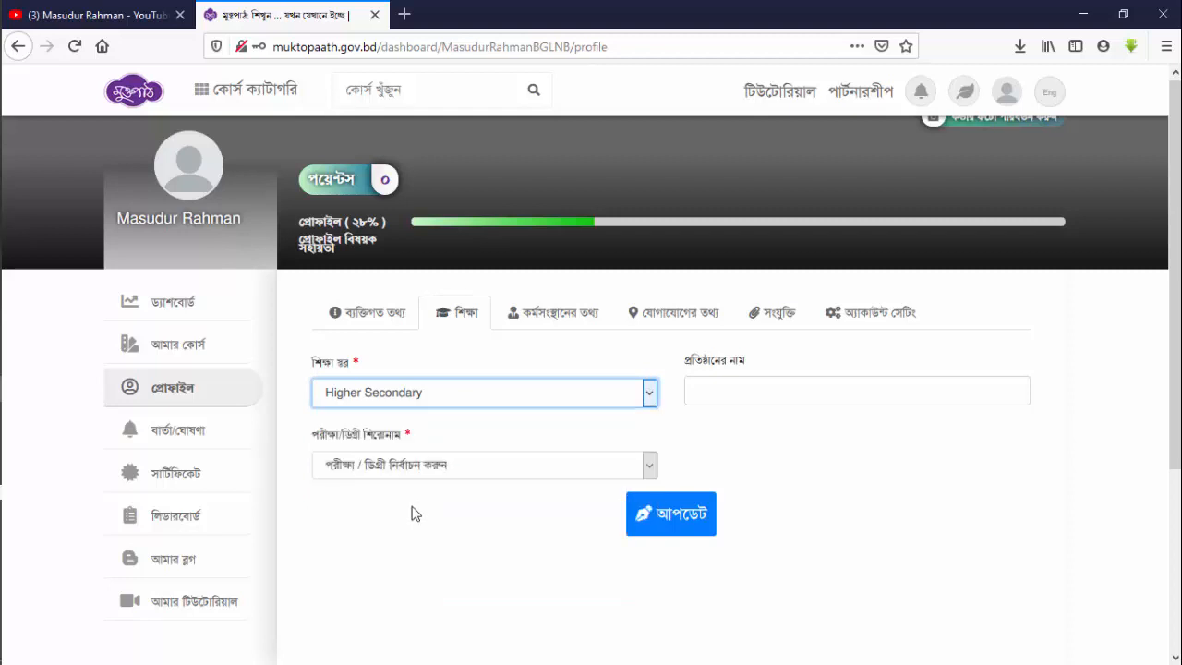
click(776, 378)
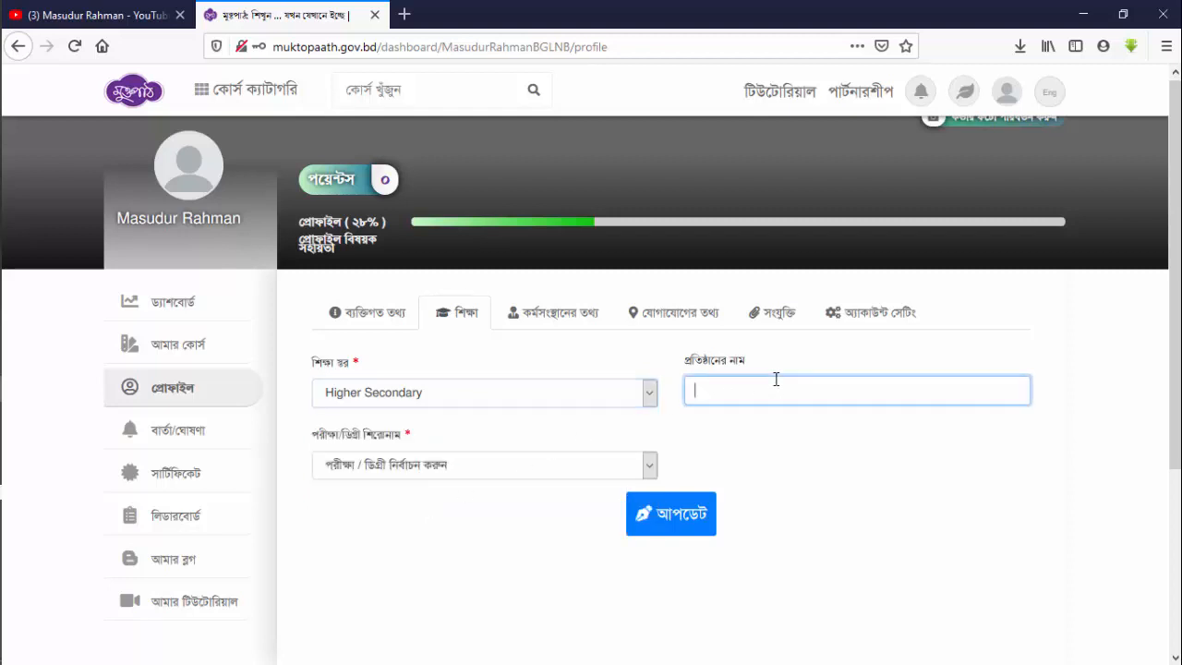
Save the education details with institution Shyamnagar Govt, then switch to the employment information form
text(Shyamnaga)
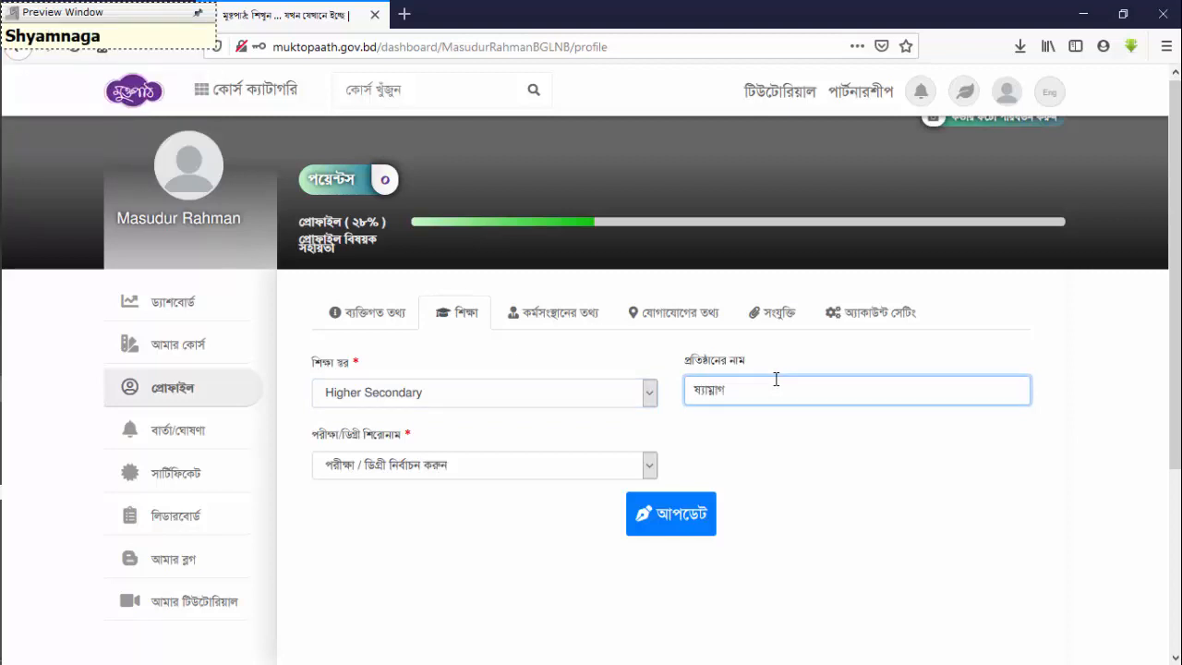
text(r Gov)
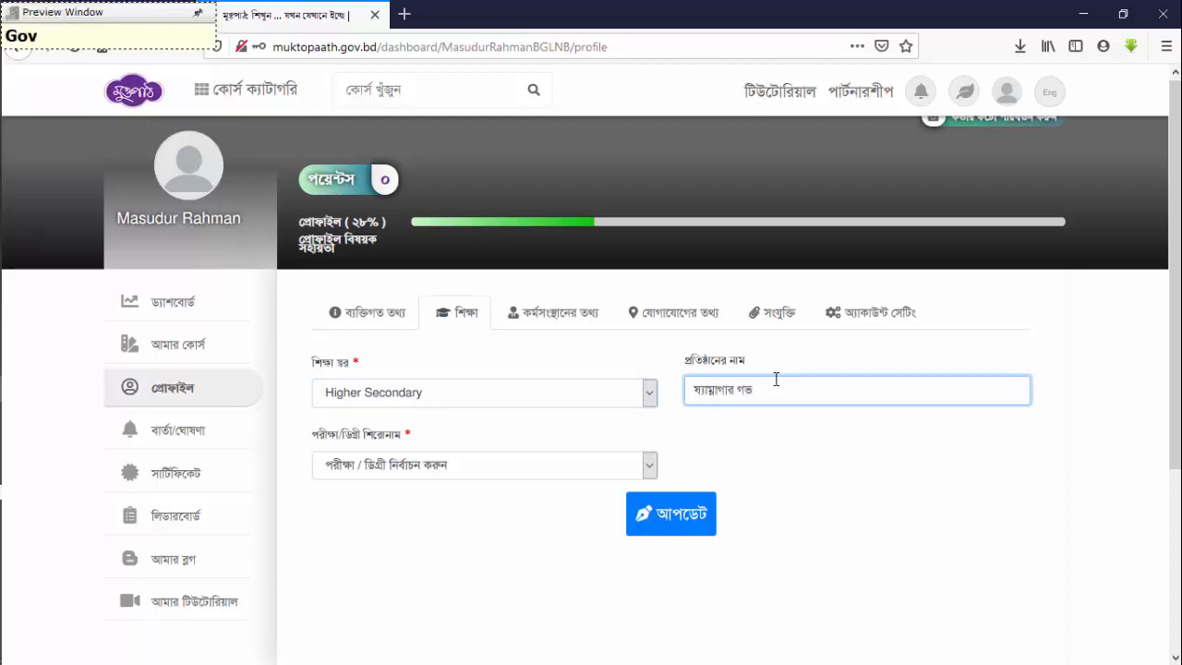
text(t)
key(BackSpace)
key(BackSpace)
key(BackSpace)
key(BackSpace)
key(BackSpace)
key(BackSpace)
key(BackSpace)
key(BackSpace)
key(BackSpace)
key(BackSpace)
key(BackSpace)
key(BackSpace)
key(BackSpace)
key(BackSpace)
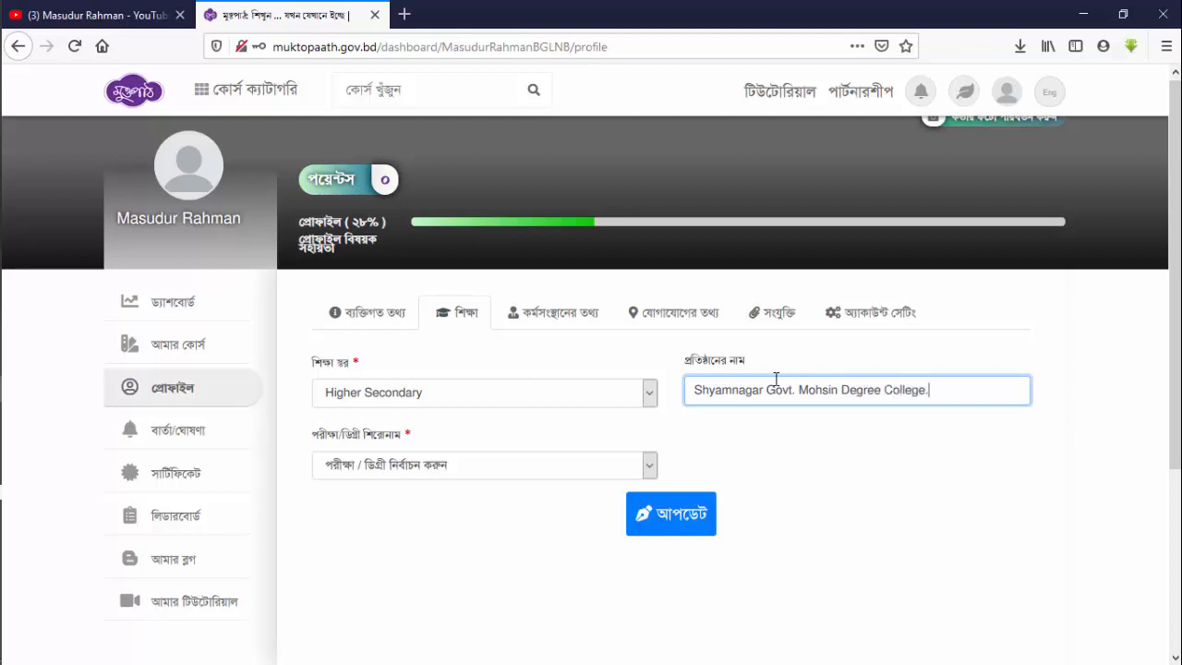
click(693, 511)
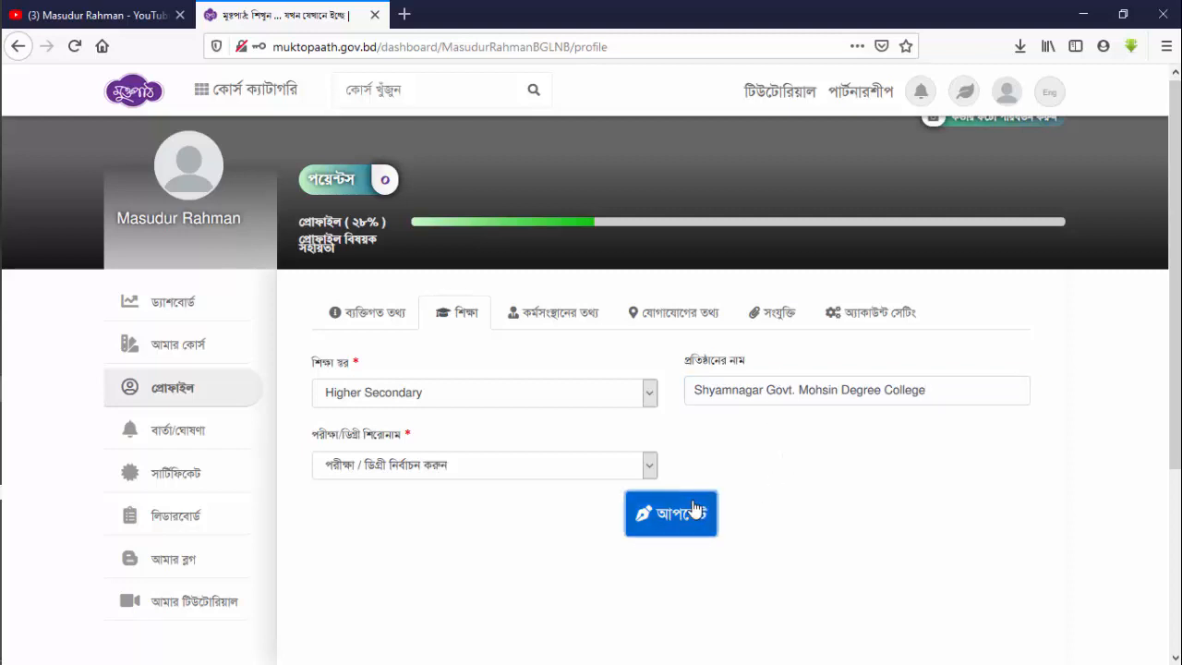
click(562, 318)
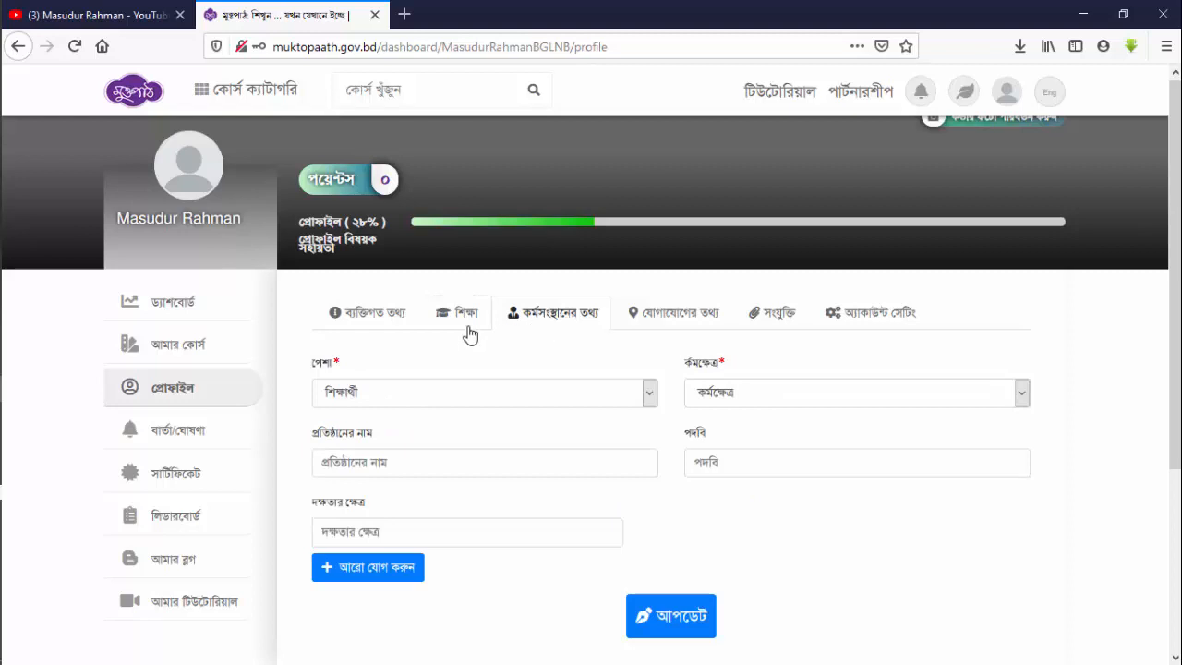
click(457, 319)
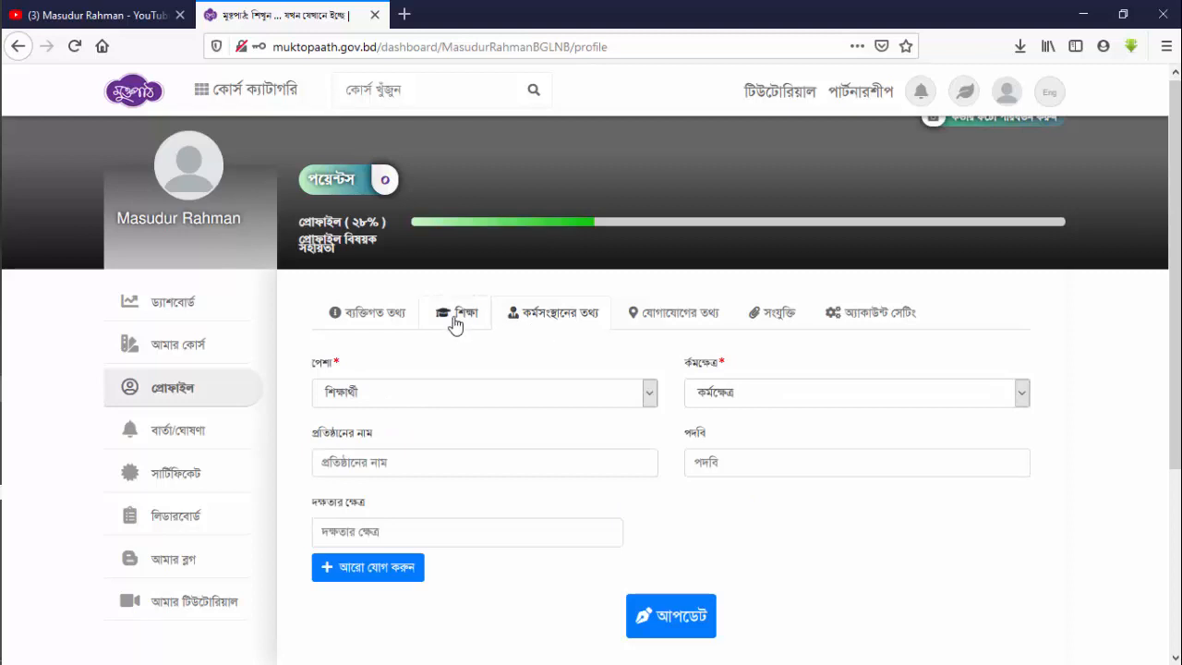
click(561, 319)
Enter 'Shyamnagar Govt. Mohsin Degree College' as the employment form's institution name
click(442, 468)
text(S)
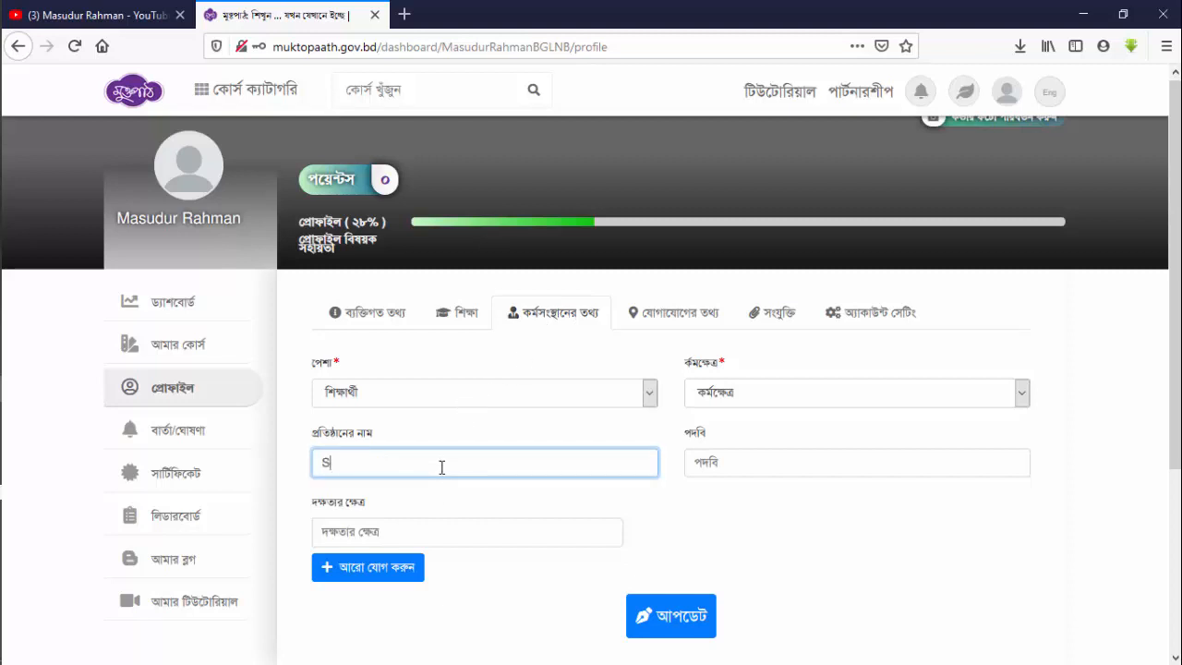
text(hyamnagar Govt. Mohsi)
text(nagar Govt. Mohsin)
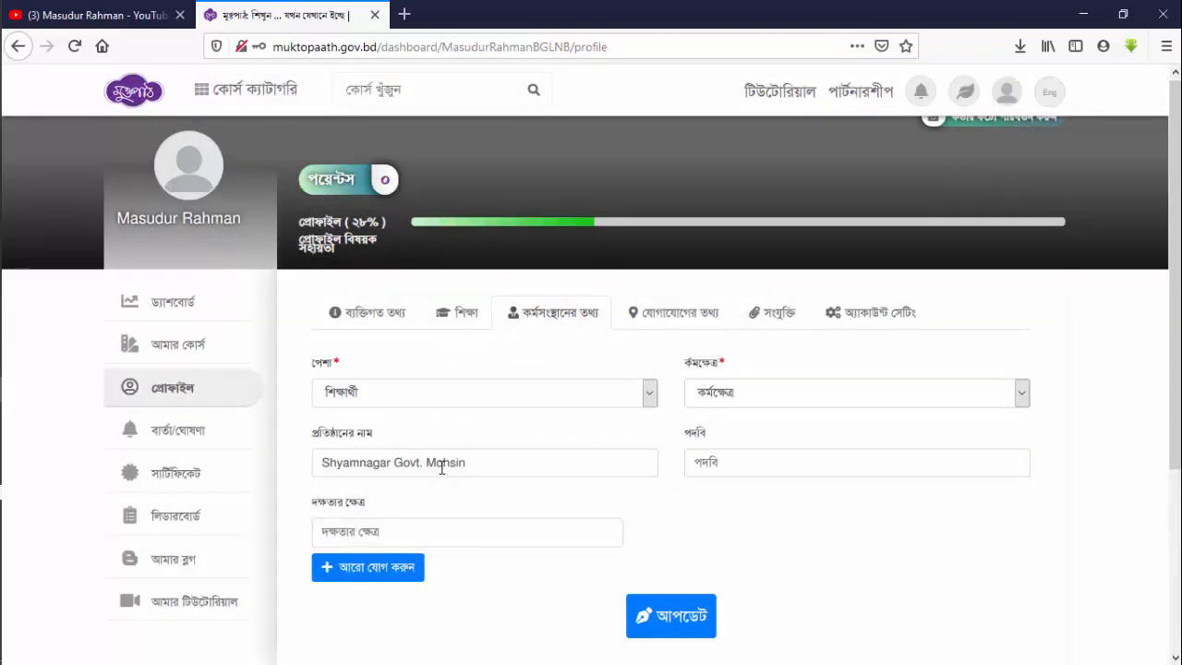
click(493, 462)
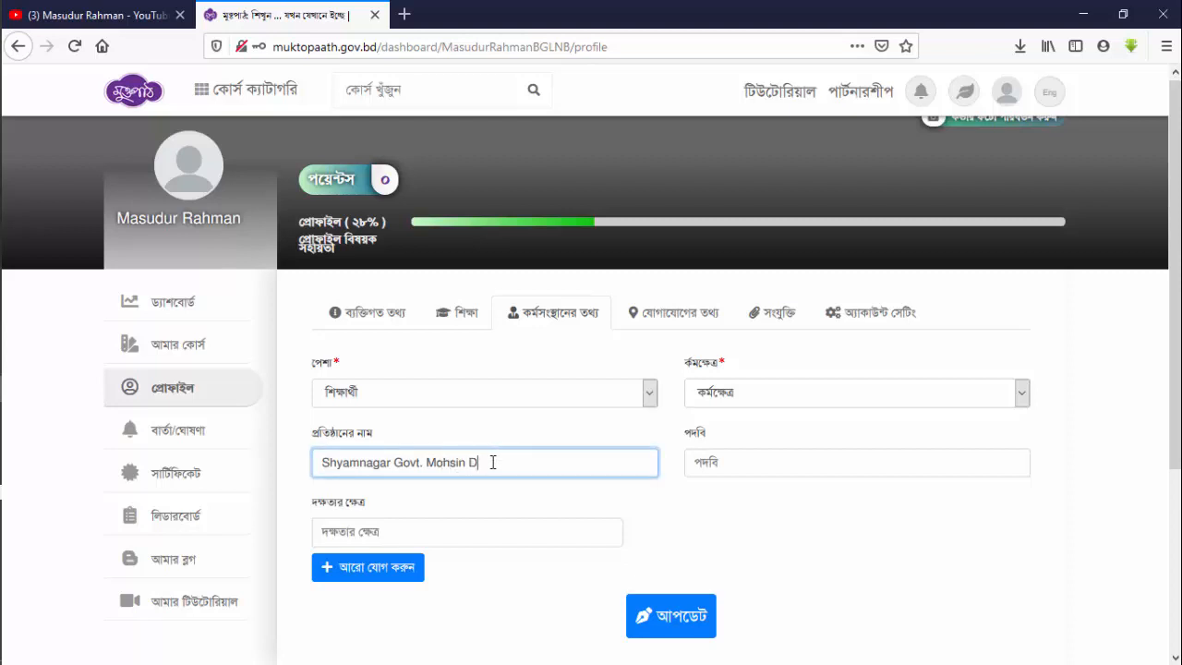
click(446, 541)
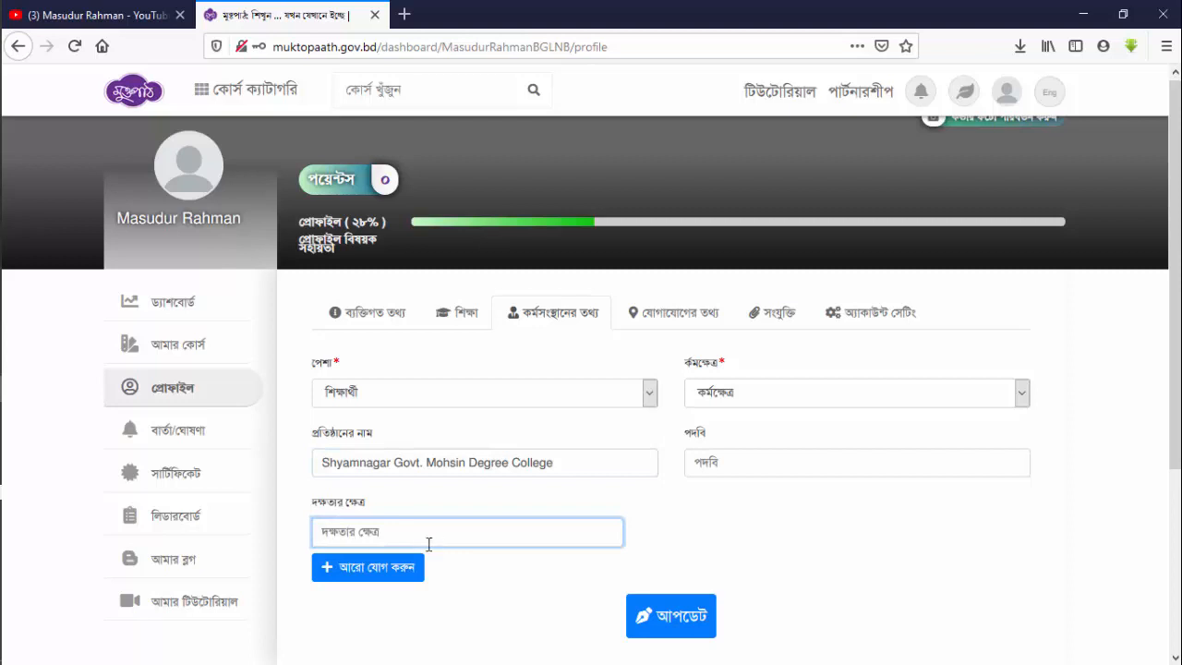
In the contact information section, set the division to খুলনা
click(617, 506)
click(707, 318)
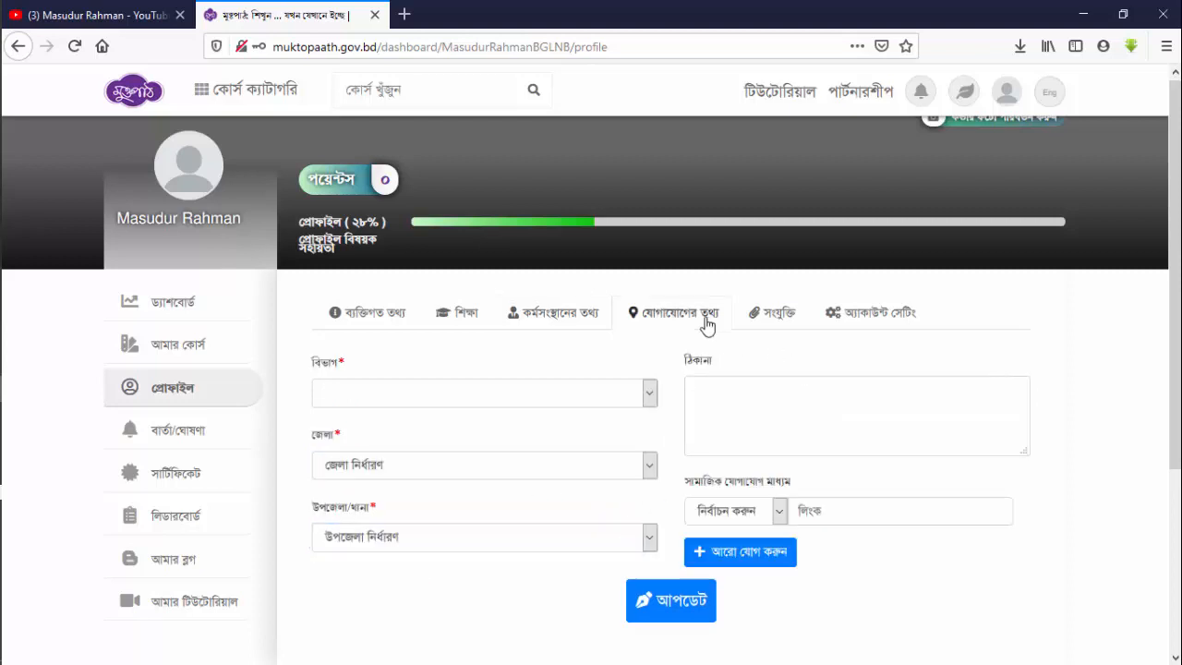
click(529, 392)
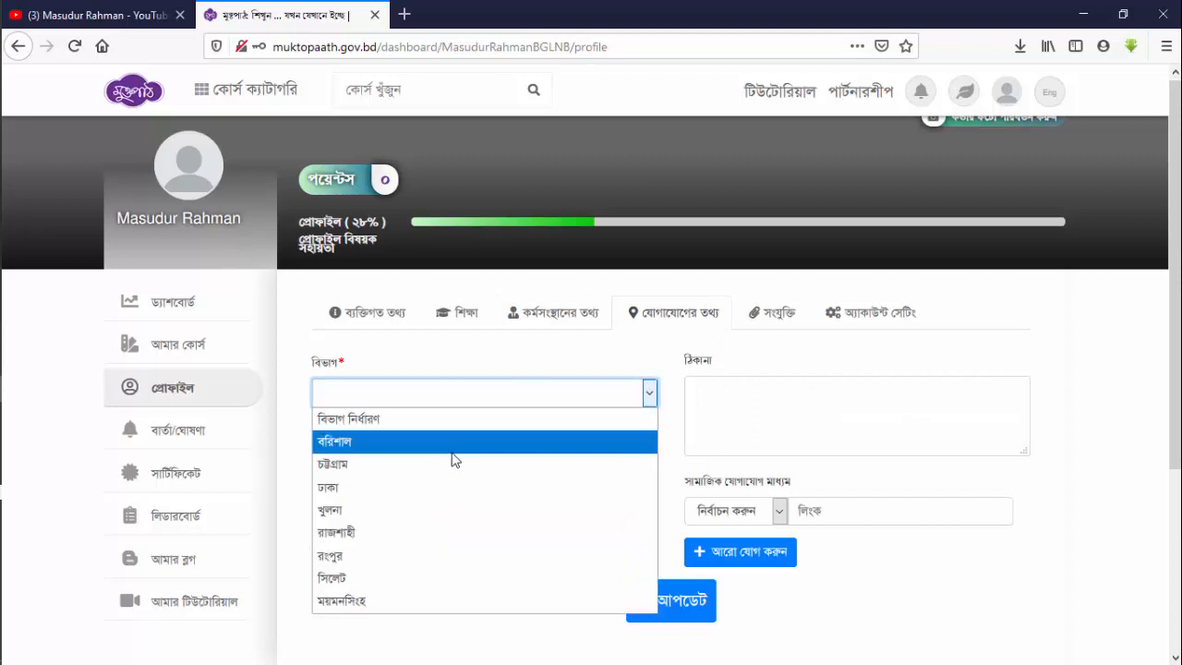
click(422, 515)
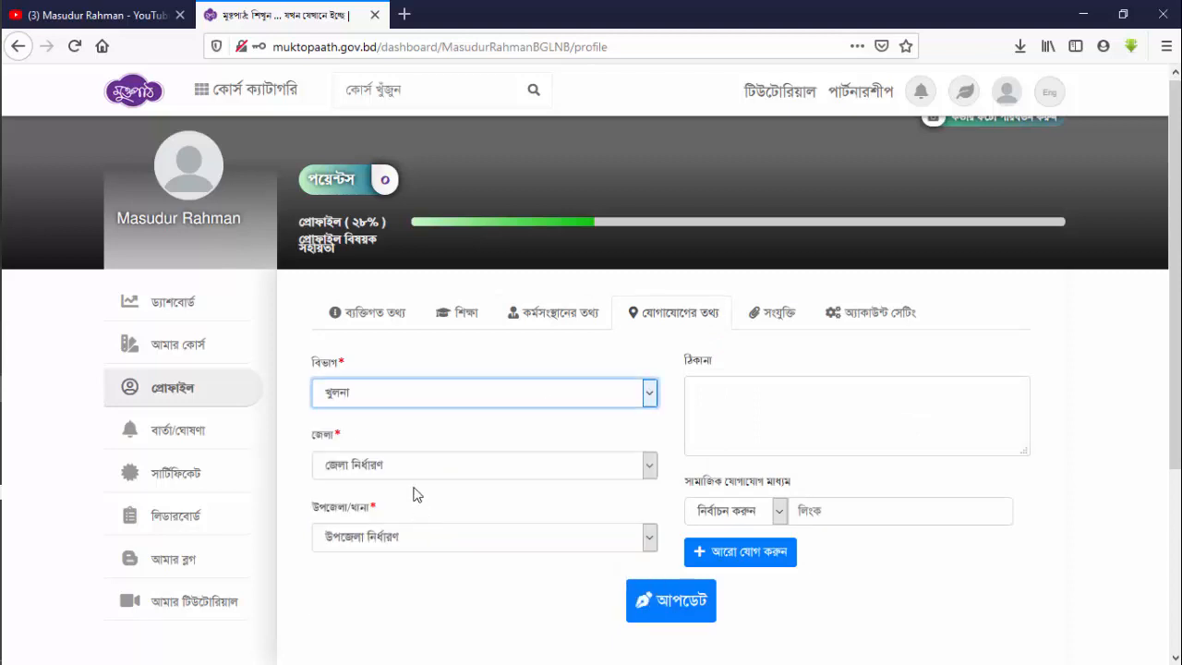
Choose সাতক্ষীরা as the district and শ্যামনগর as the upazila
click(410, 470)
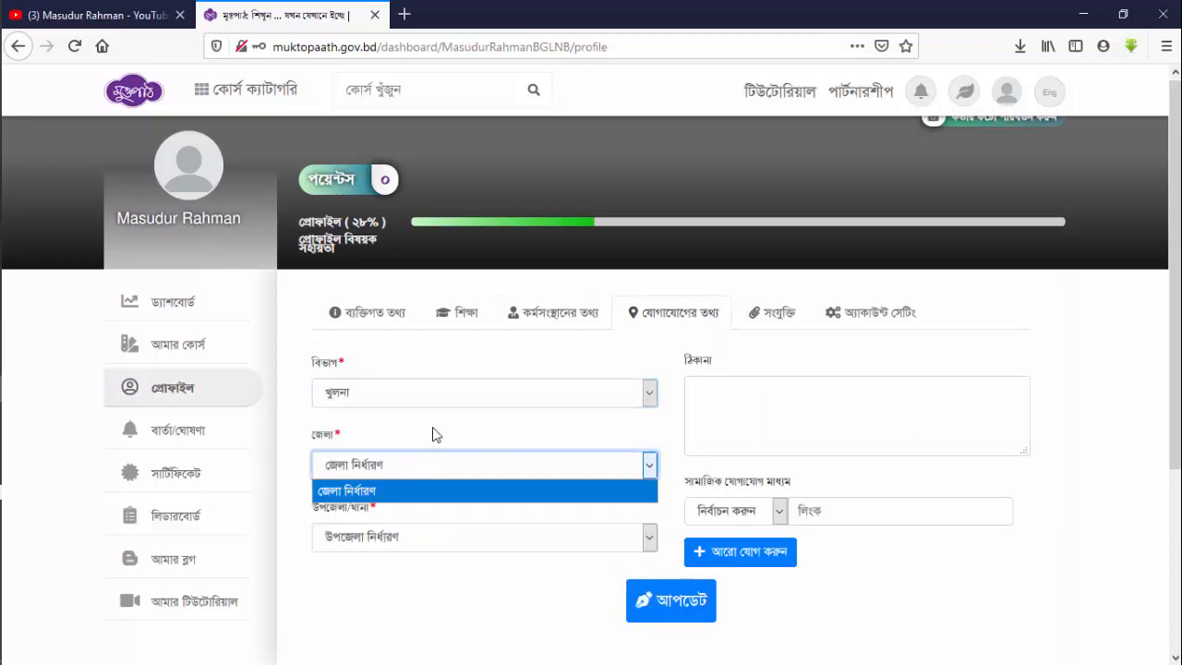
click(413, 467)
click(413, 467)
double_click(414, 469)
click(413, 468)
click(414, 468)
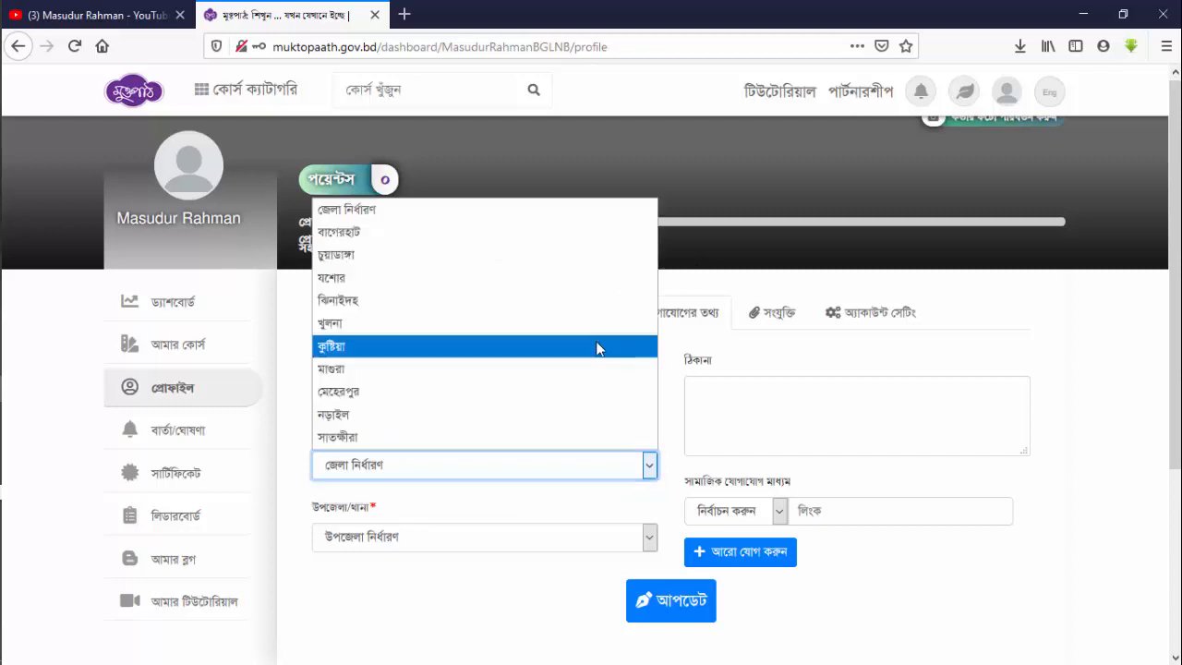
click(345, 605)
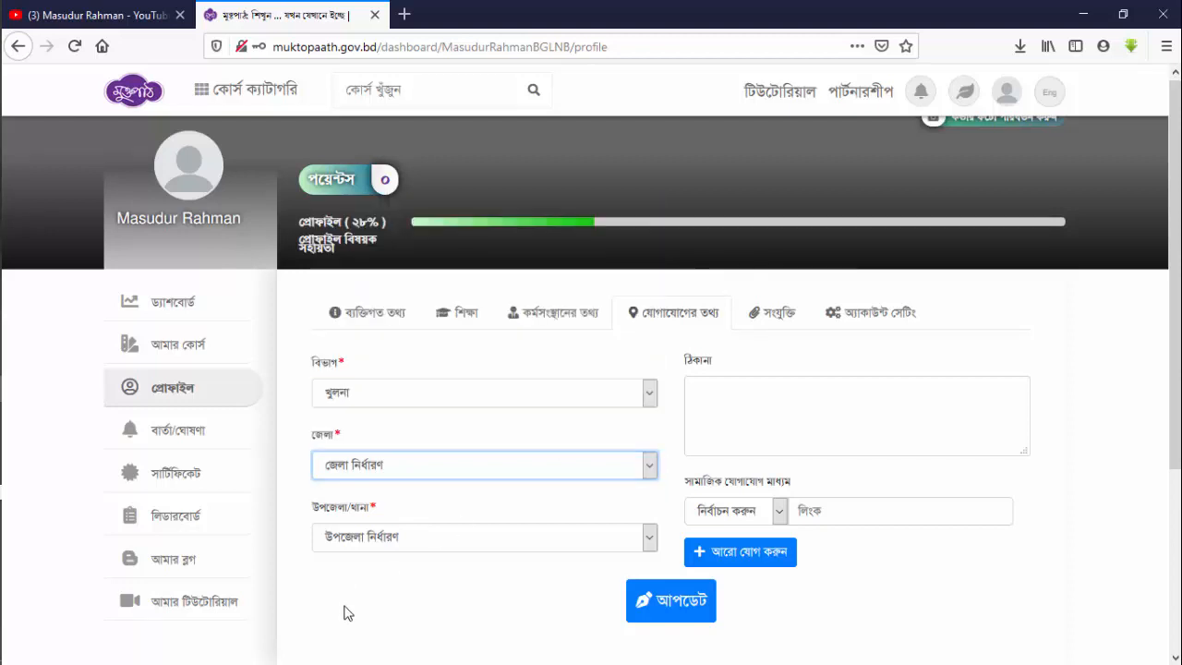
click(394, 465)
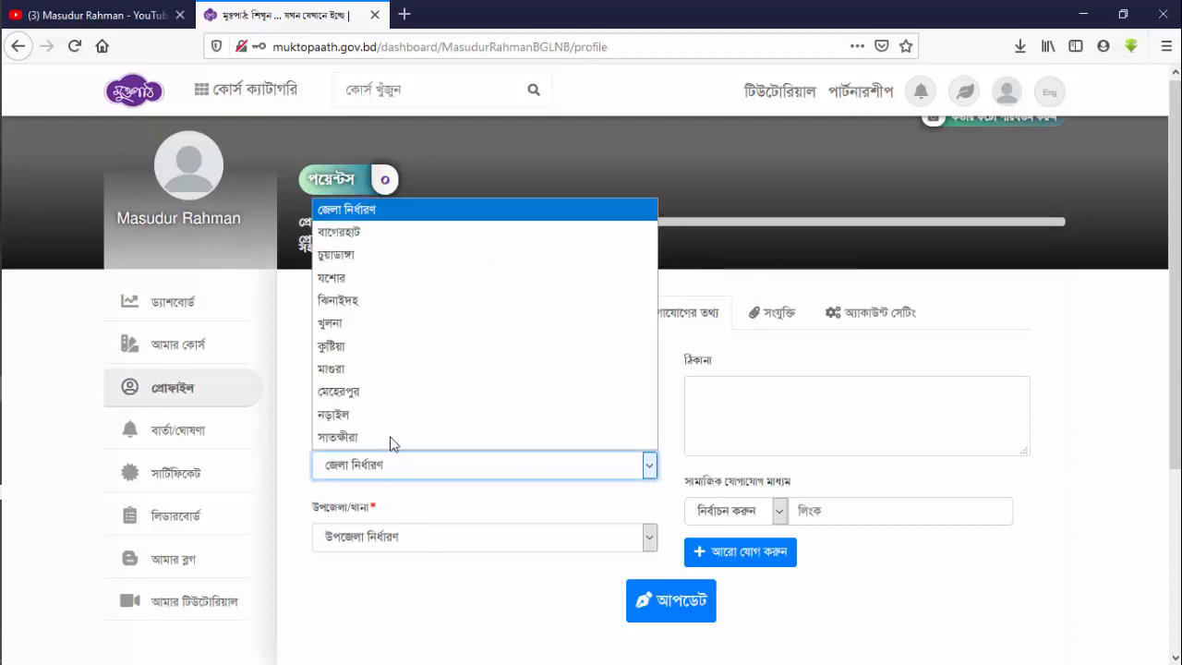
click(378, 435)
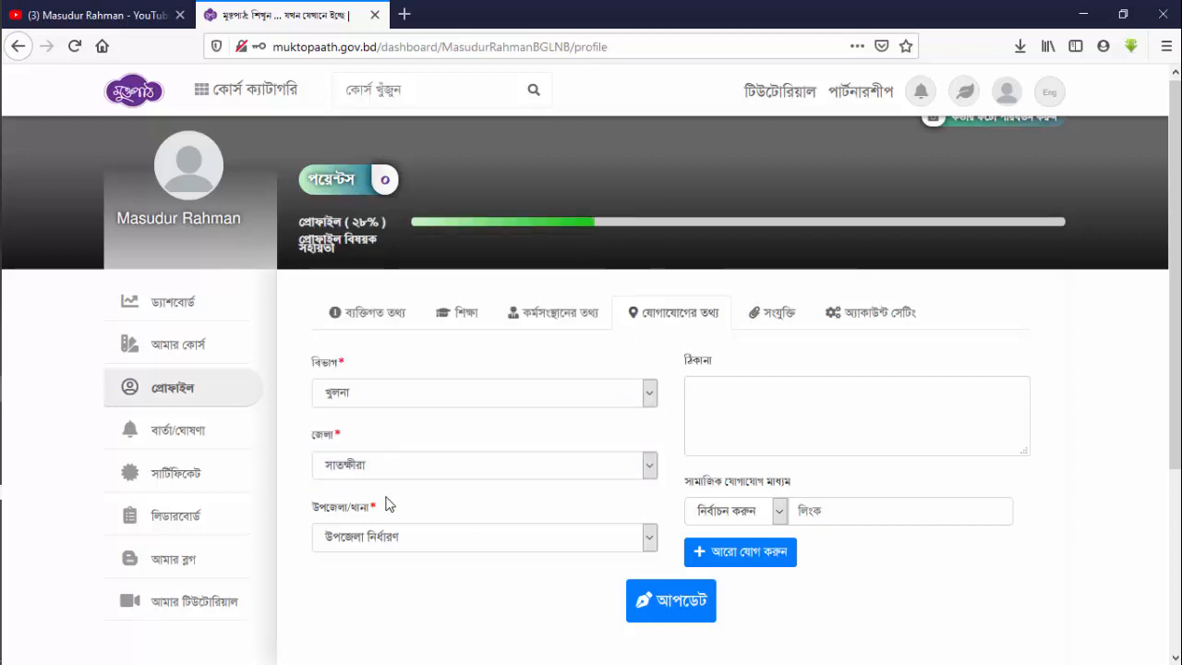
click(388, 541)
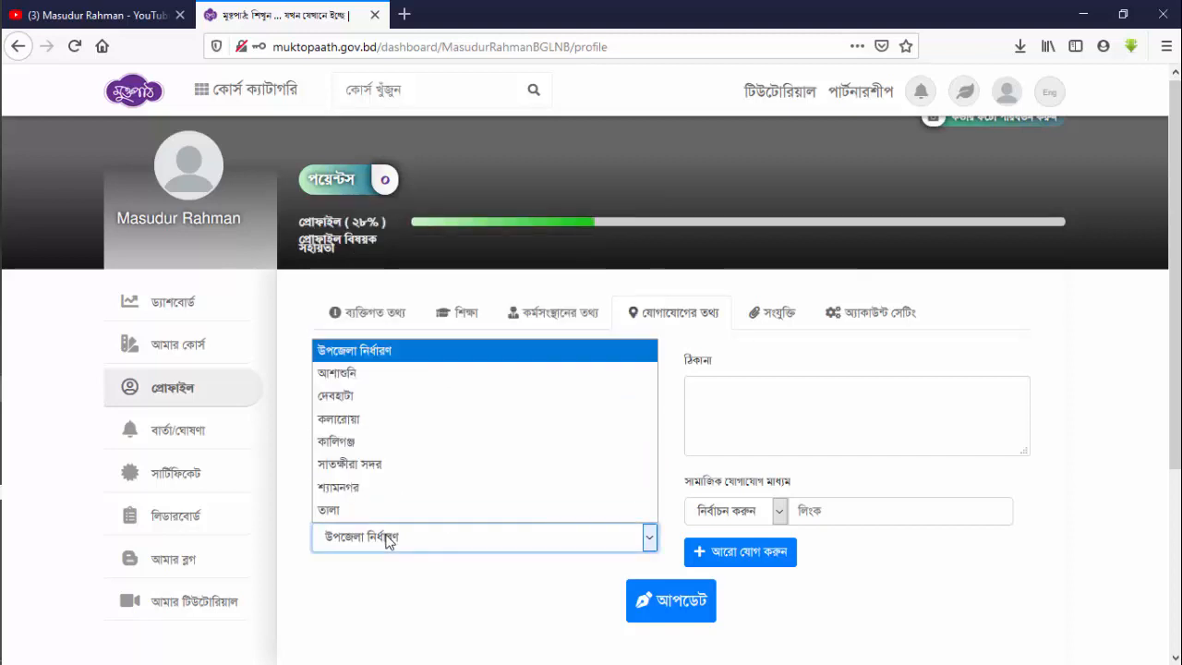
click(365, 491)
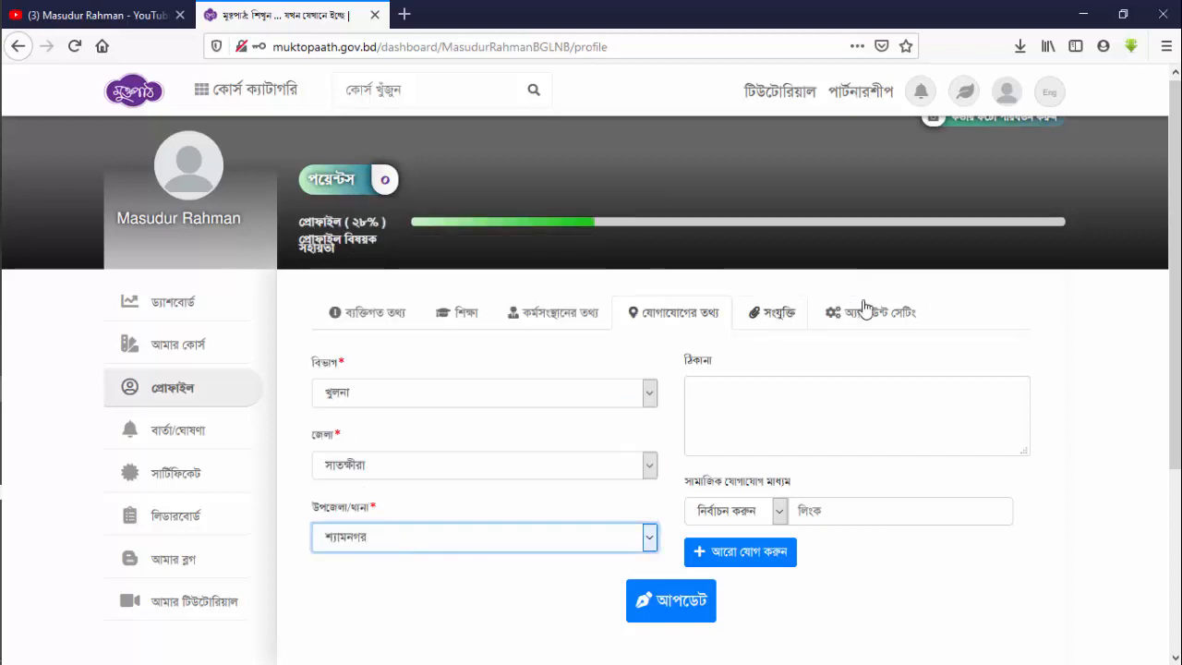
Save the contact information with আপডেট
scroll(809, 398, down, 2)
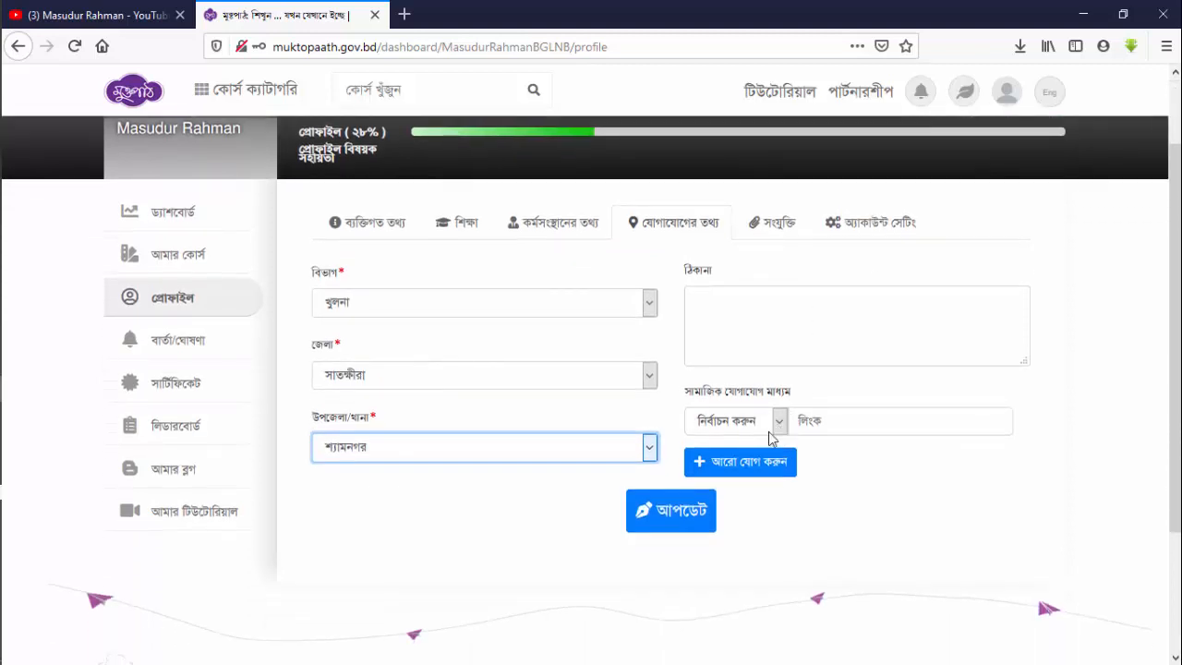
click(757, 231)
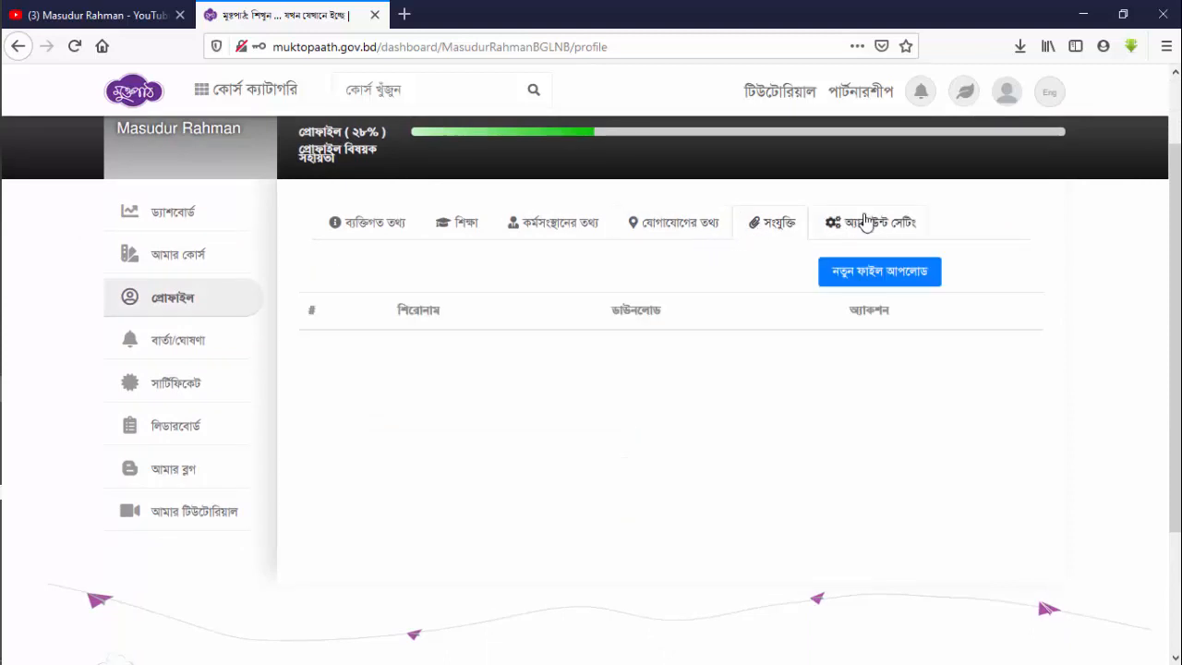
click(683, 228)
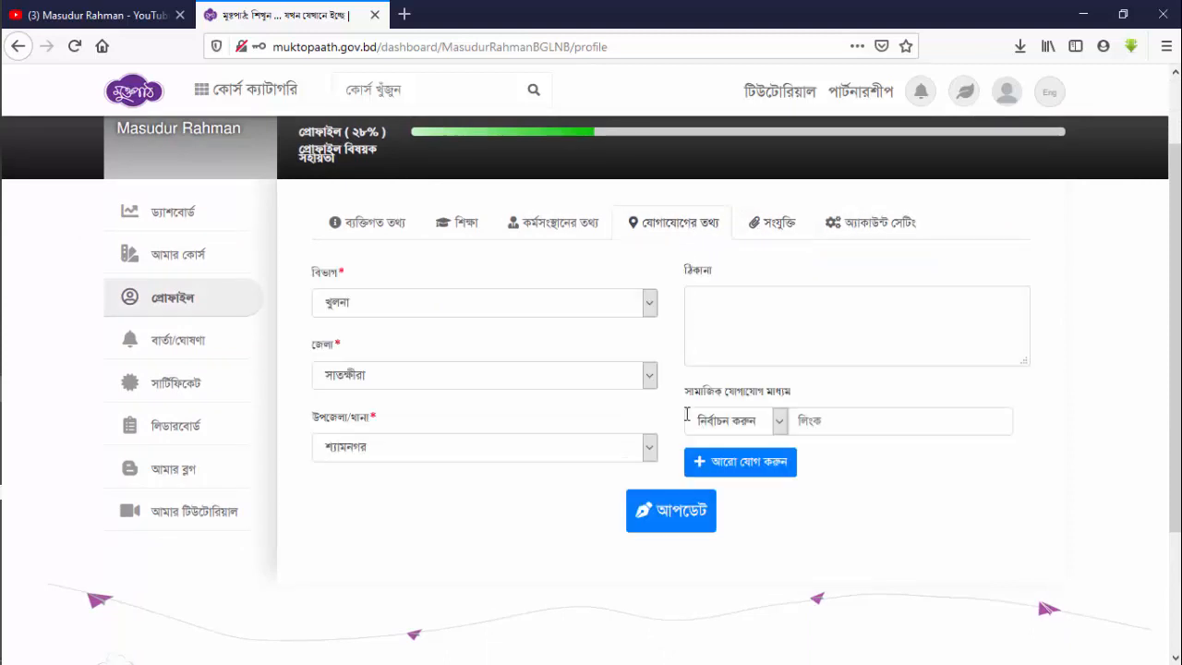
click(656, 508)
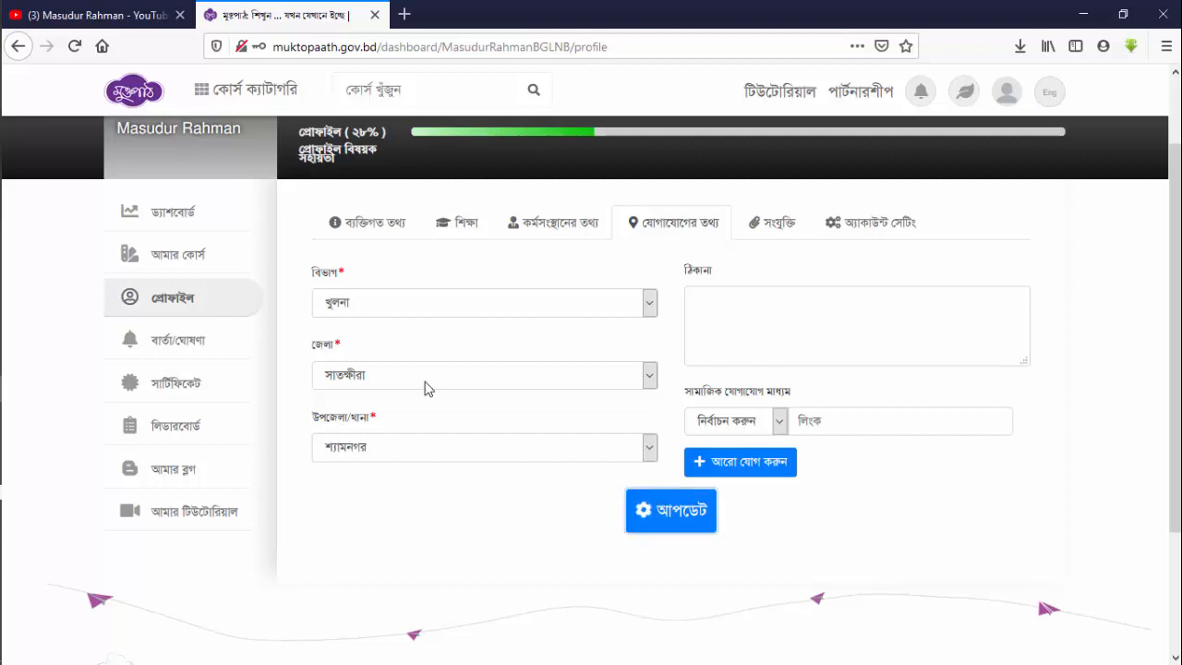
scroll(428, 388, up, 2)
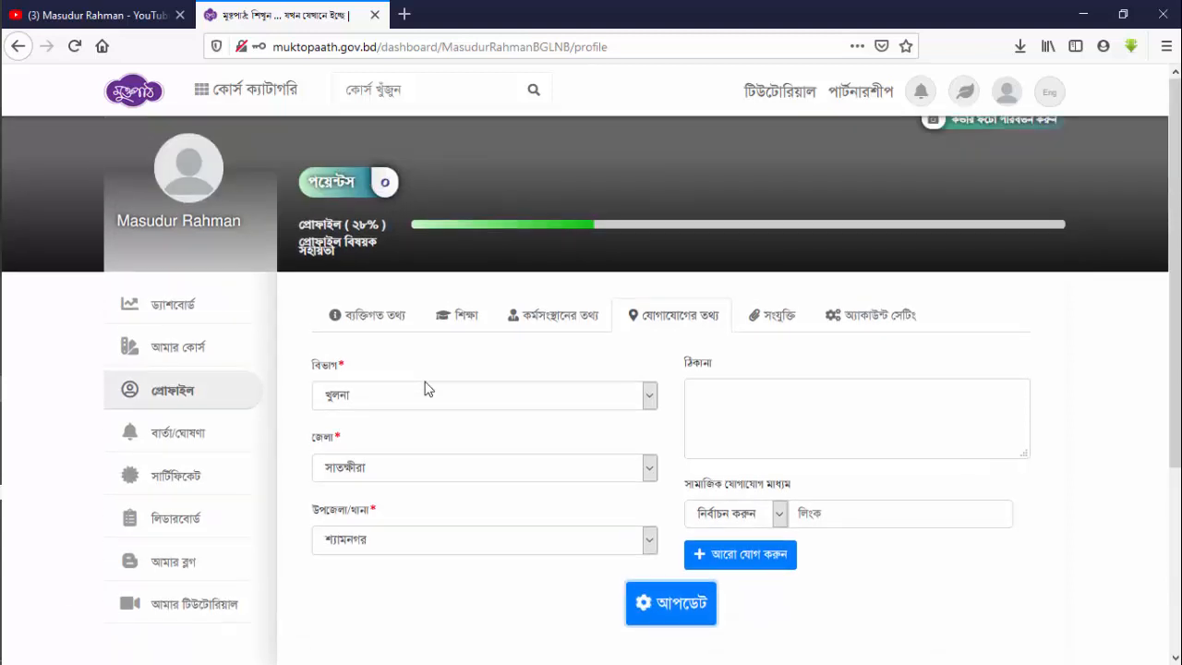
Dismiss the profile-saved success message
mouse_move(3, 388)
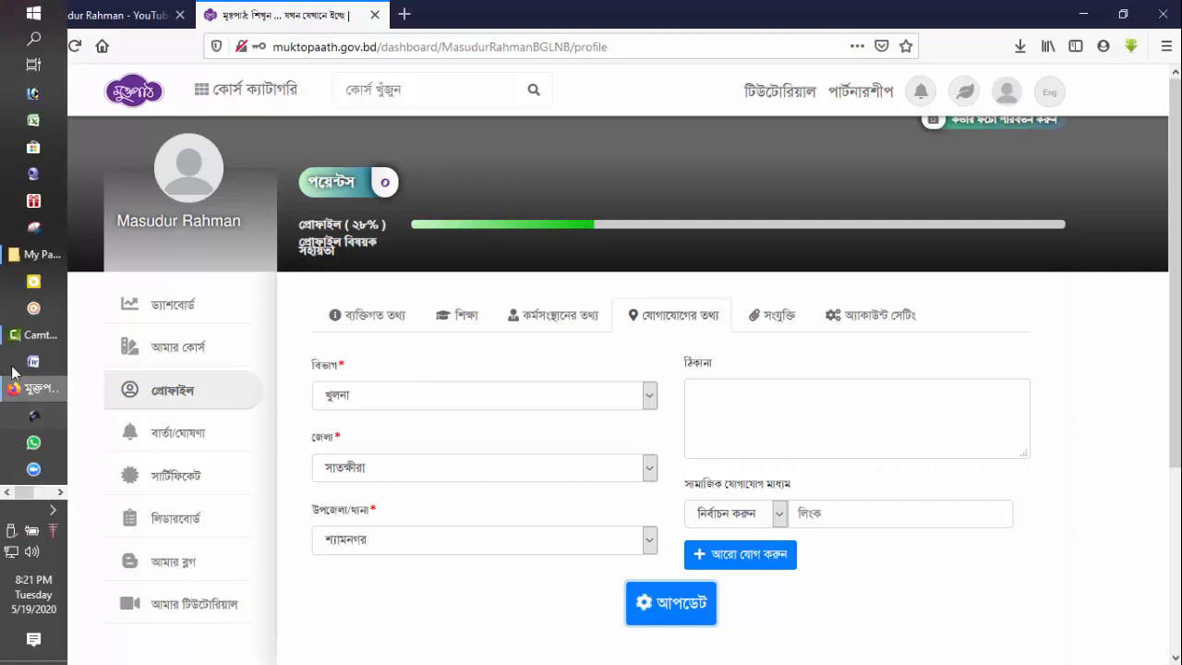
click(61, 490)
mouse_move(26, 135)
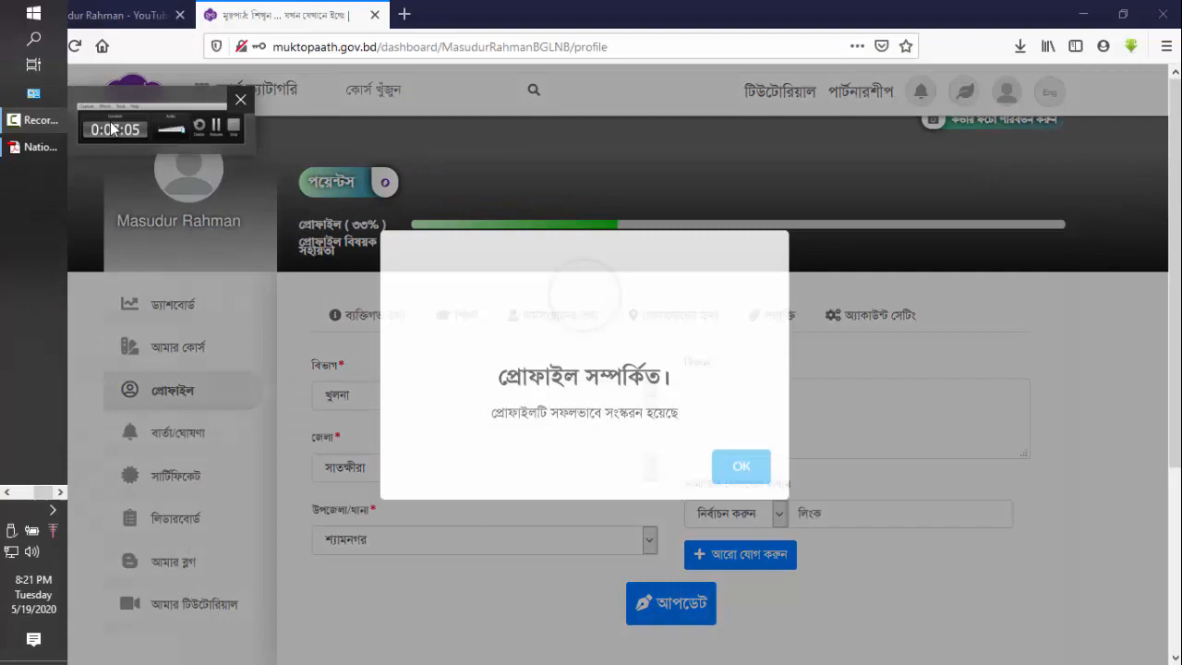
mouse_move(111, 129)
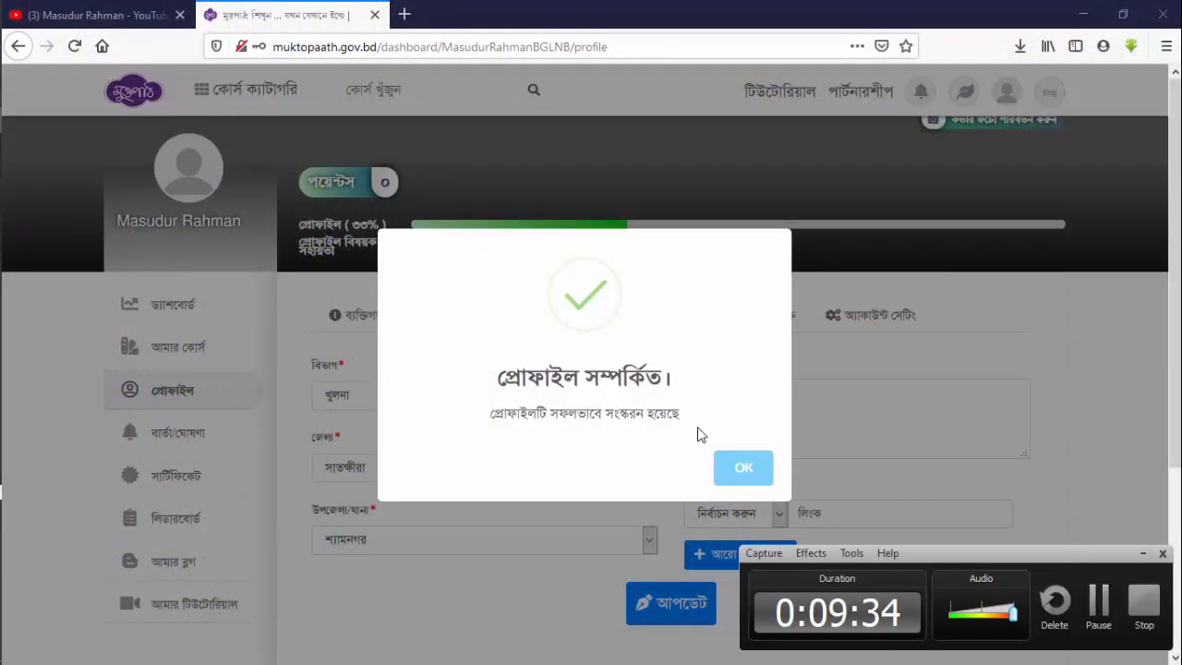
click(746, 469)
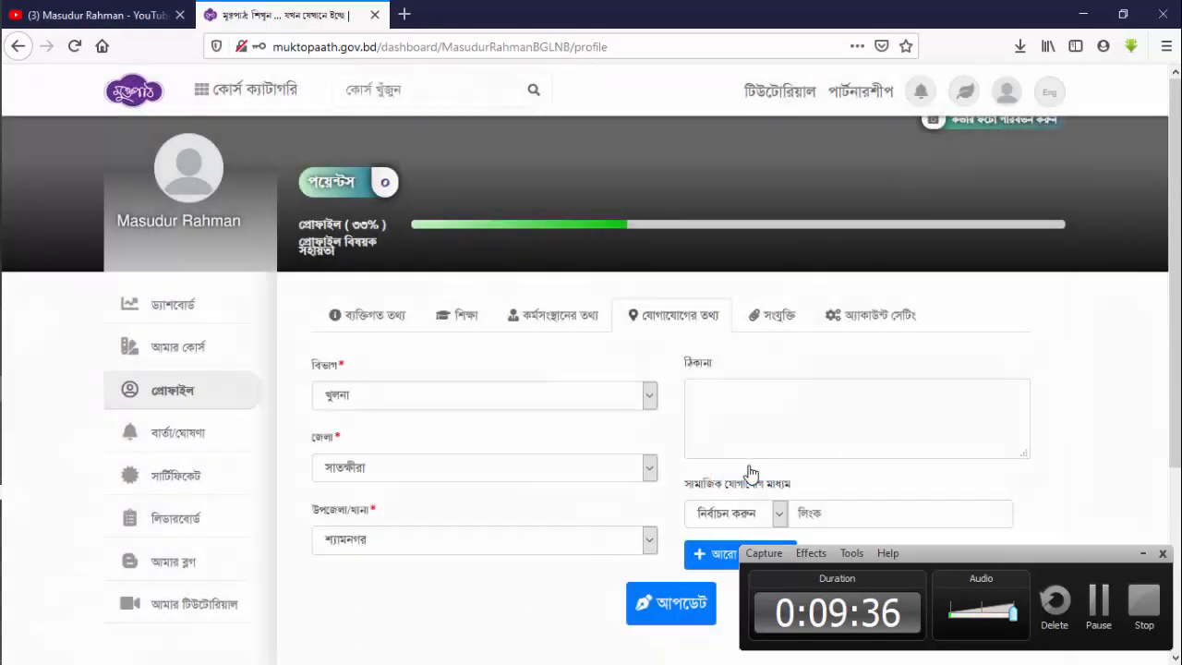
Open the profile photo upload box from the avatar and close it without changes
click(1144, 554)
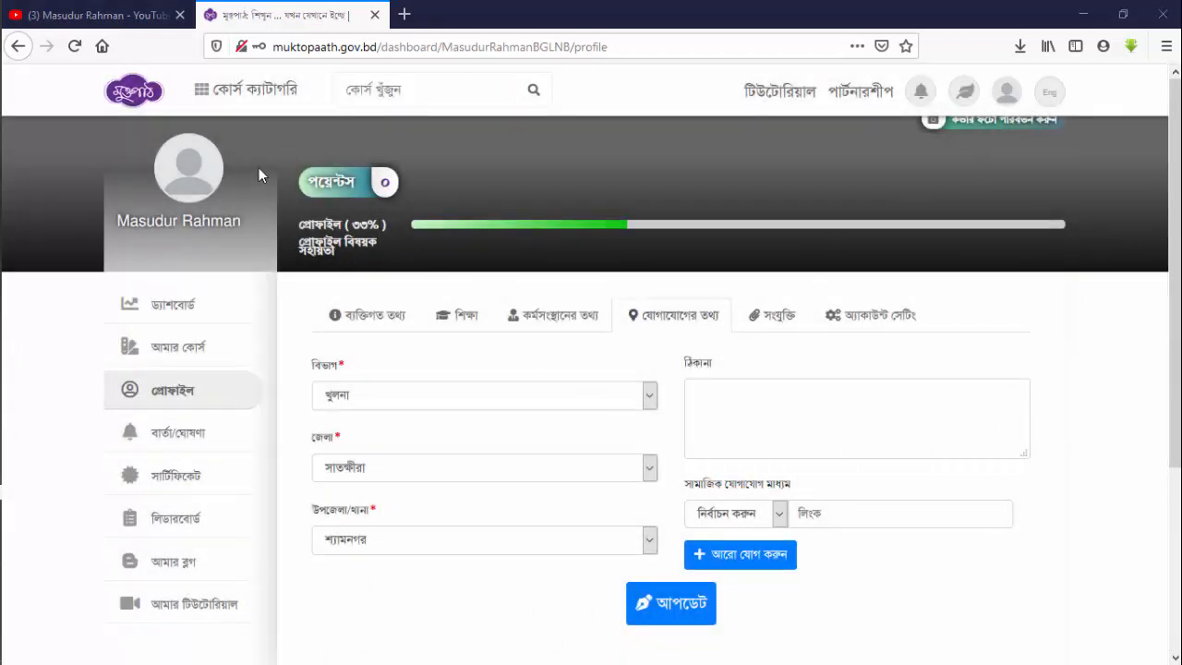
mouse_move(190, 176)
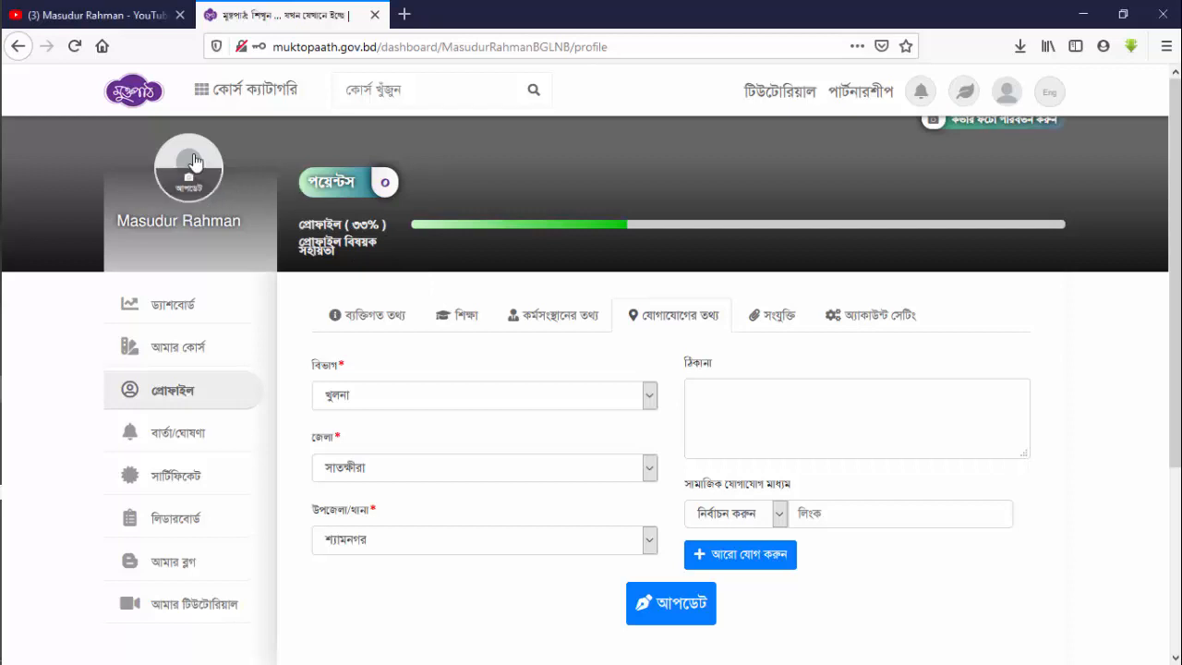
click(191, 165)
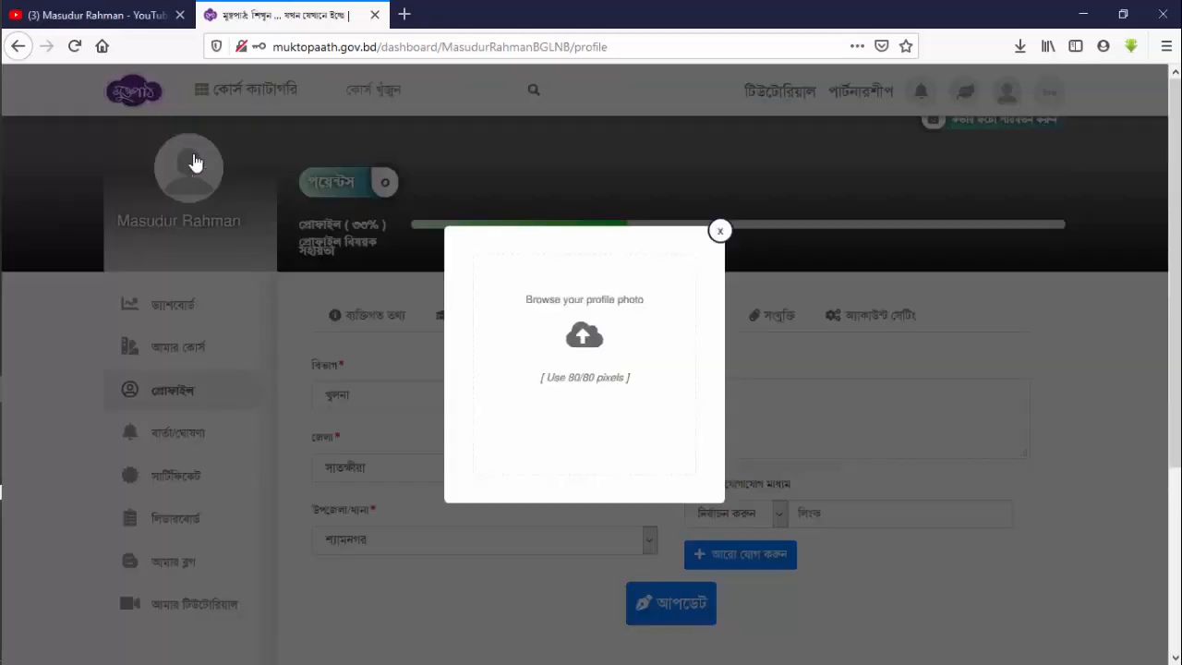
click(719, 231)
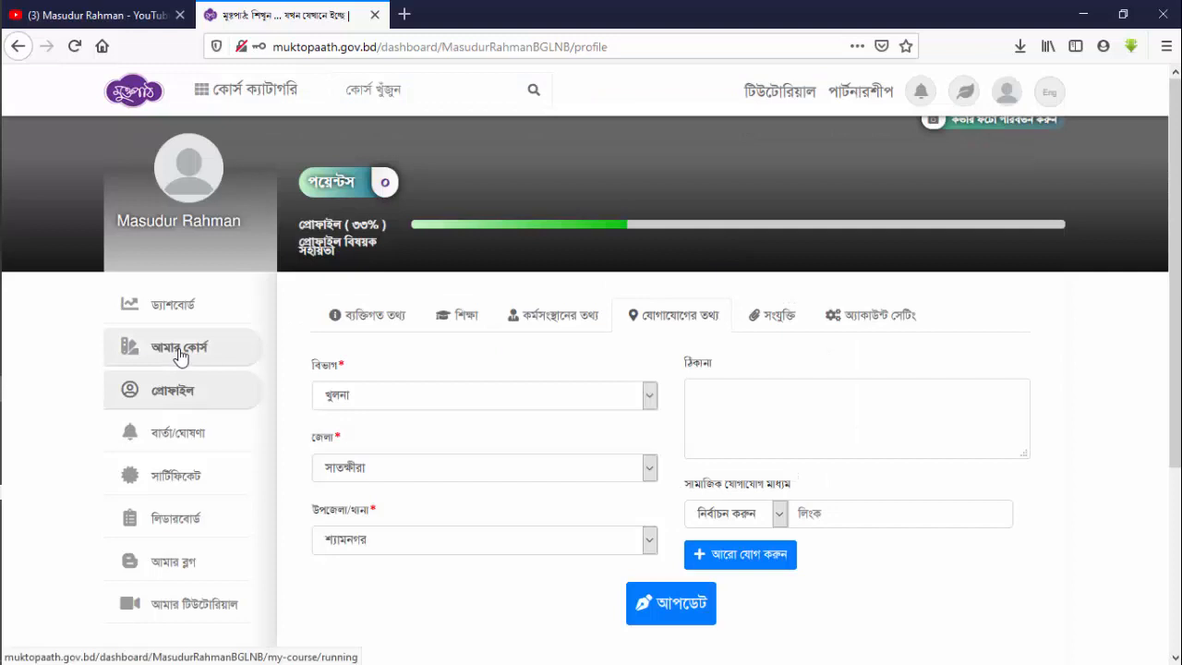
Browse the স্বাস্থ্য category and open the কোভিড-১৯ সচেতনতা ও প্রতিকার course details
click(169, 325)
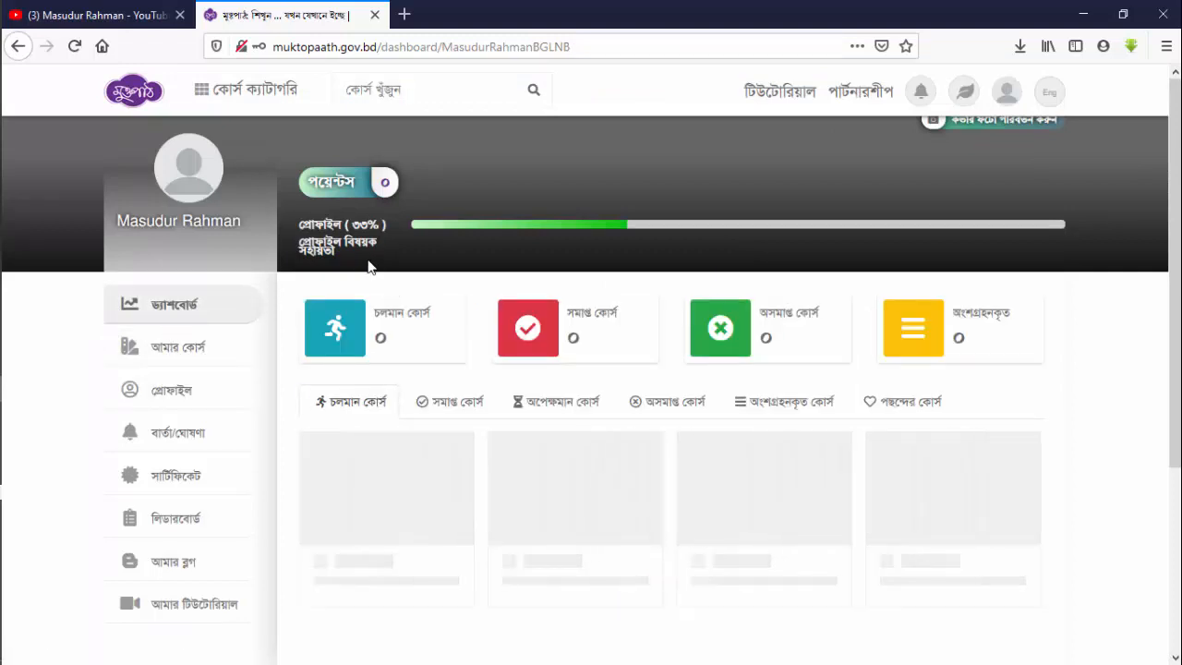
scroll(367, 267, down, 3)
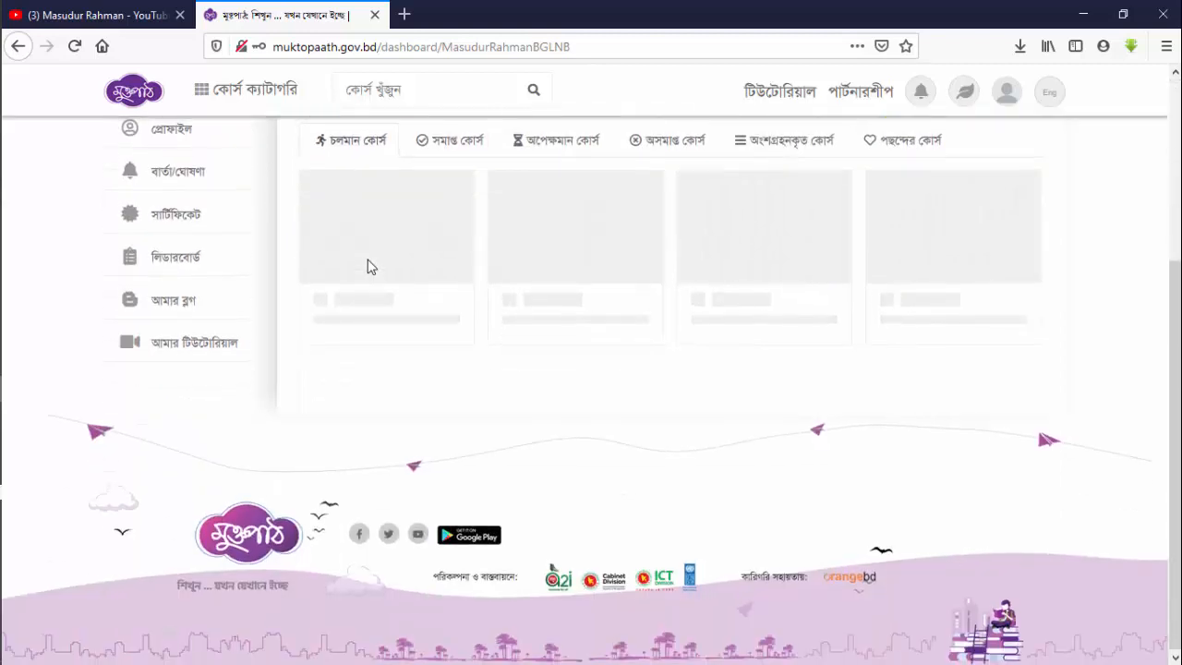
scroll(370, 264, up, 3)
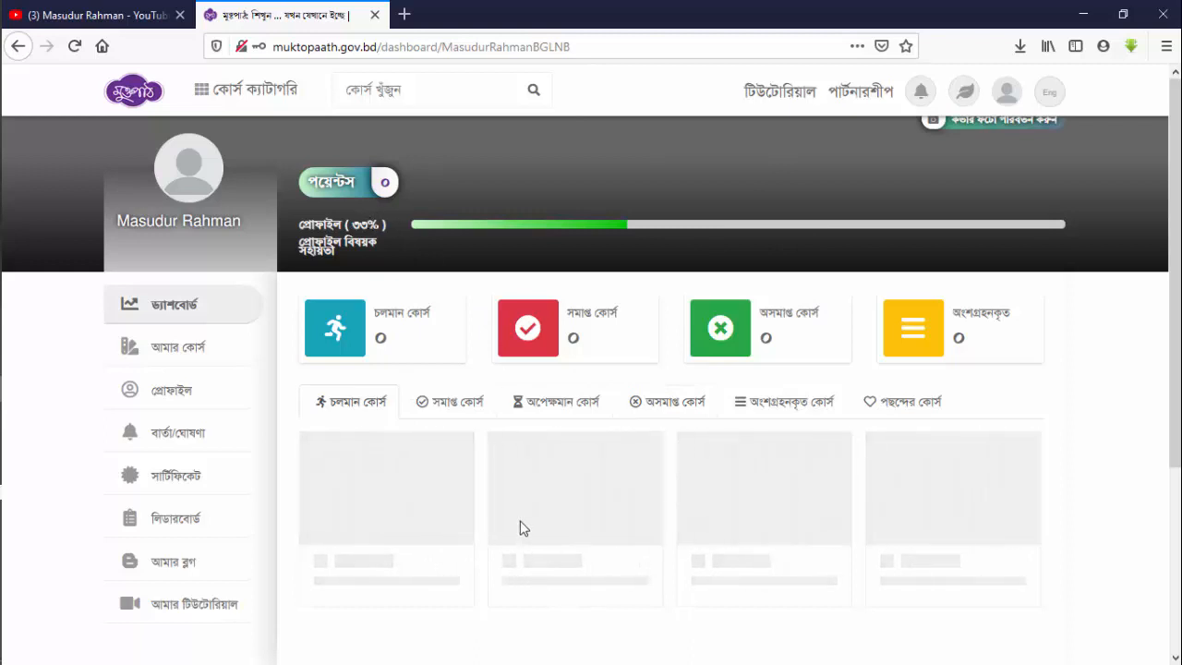
mouse_move(245, 101)
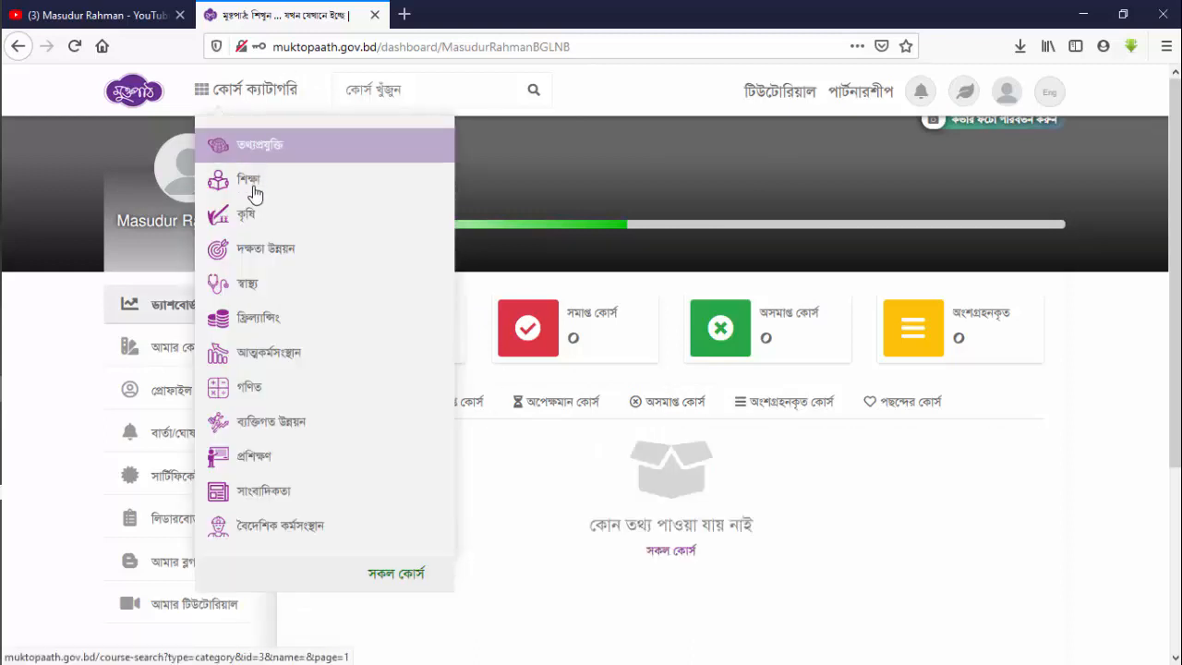
click(262, 284)
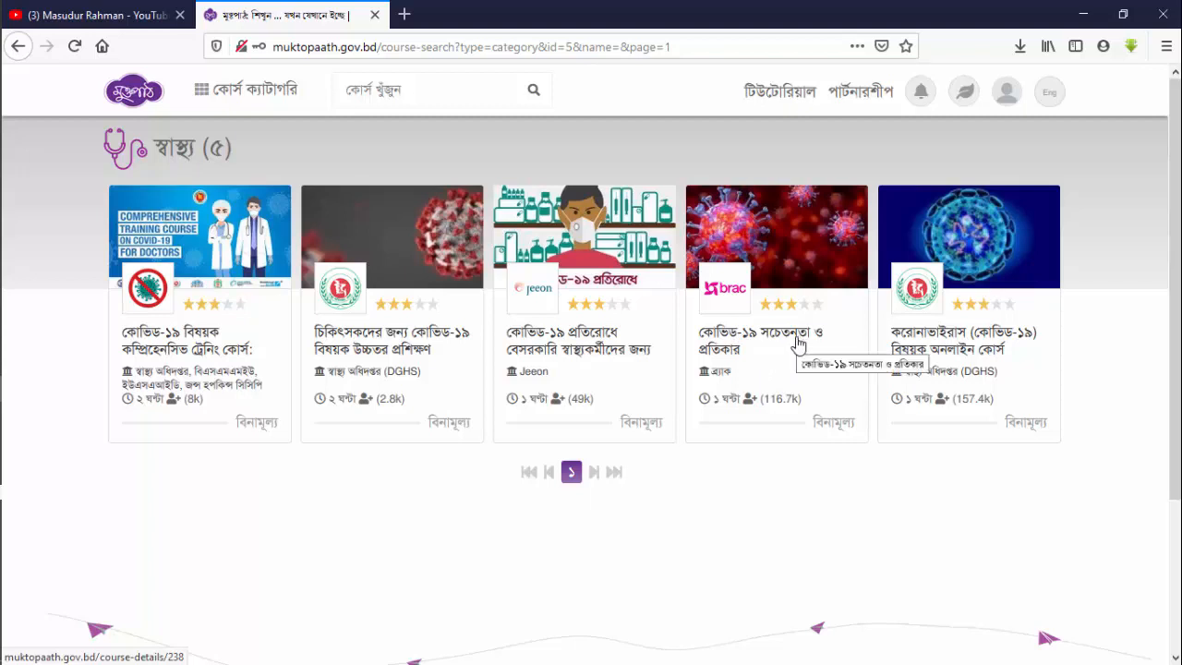
click(799, 344)
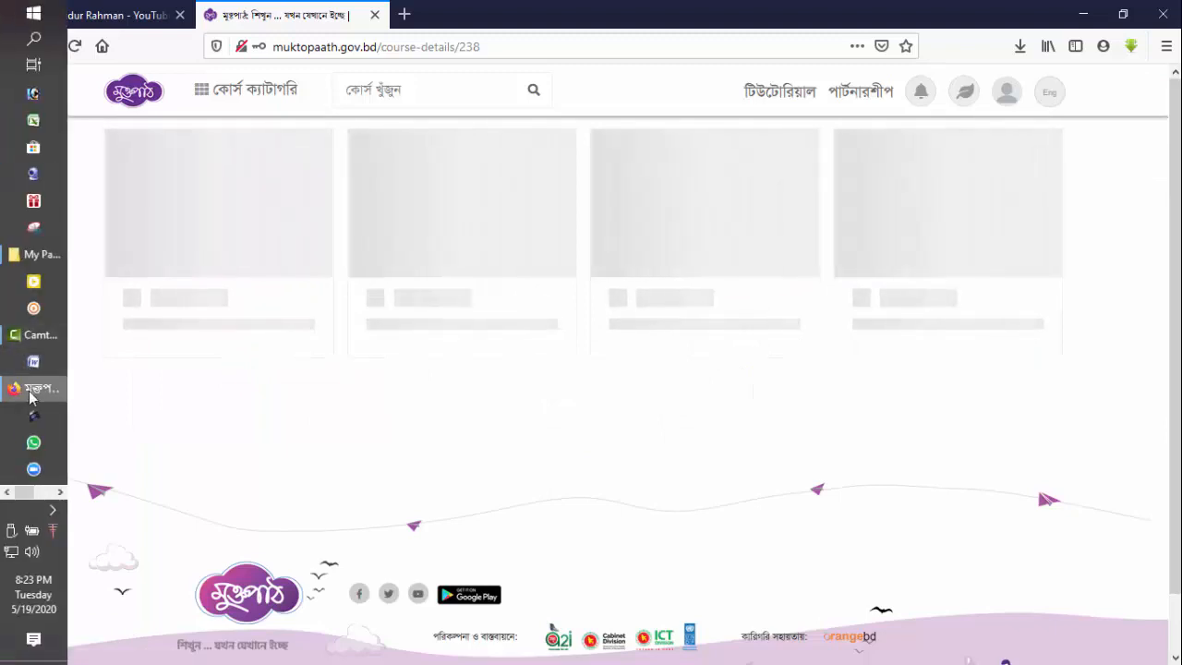
mouse_move(30, 395)
click(170, 408)
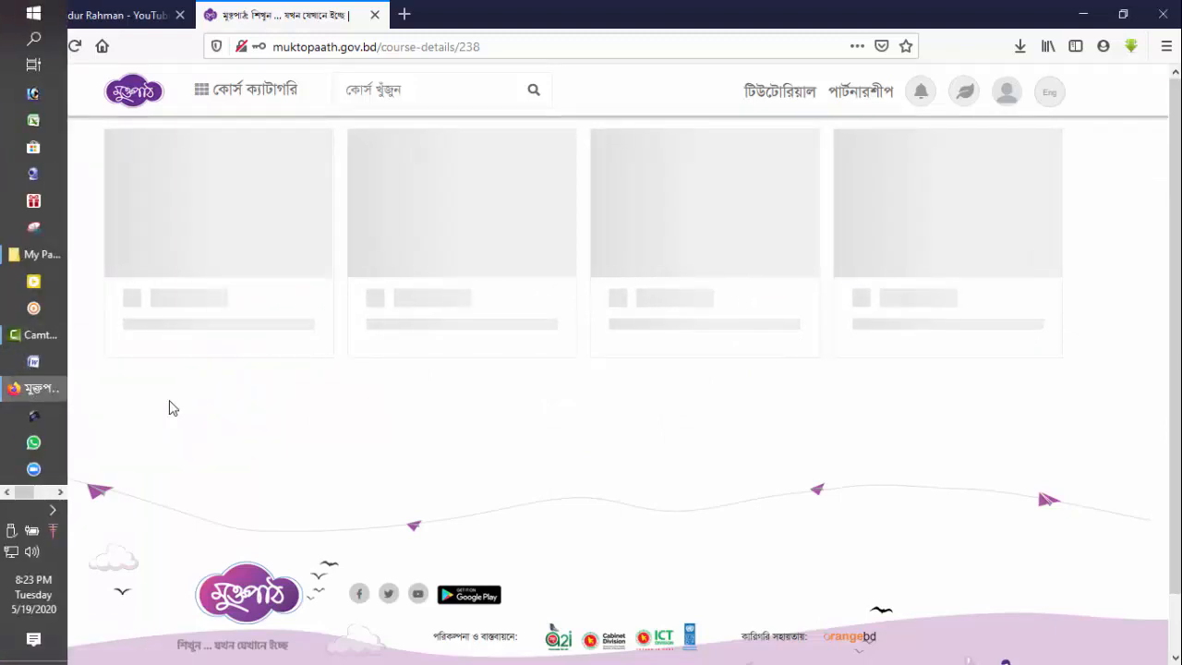
click(119, 15)
scroll(391, 462, down, 3)
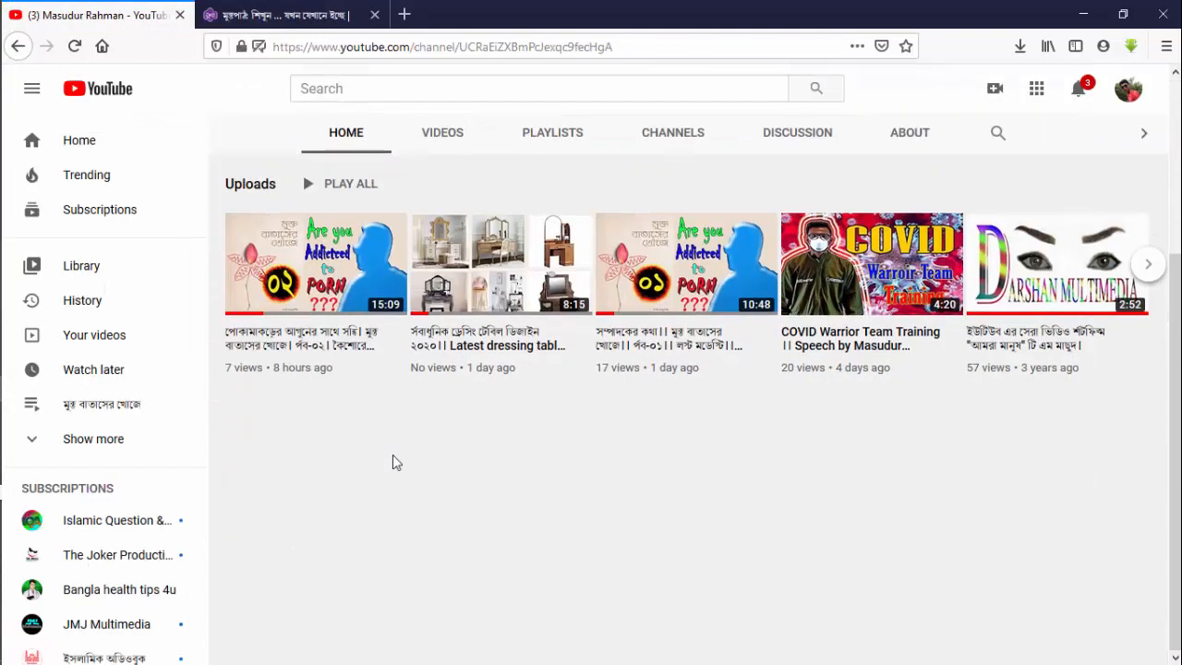
scroll(390, 462, up, 3)
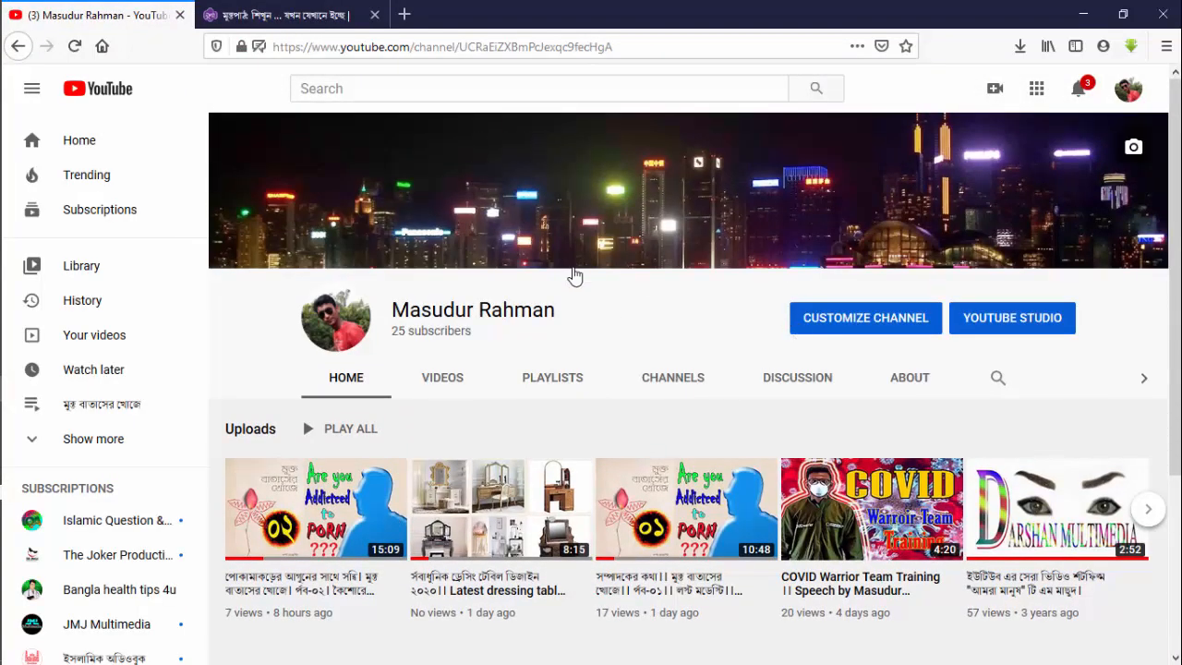
click(267, 12)
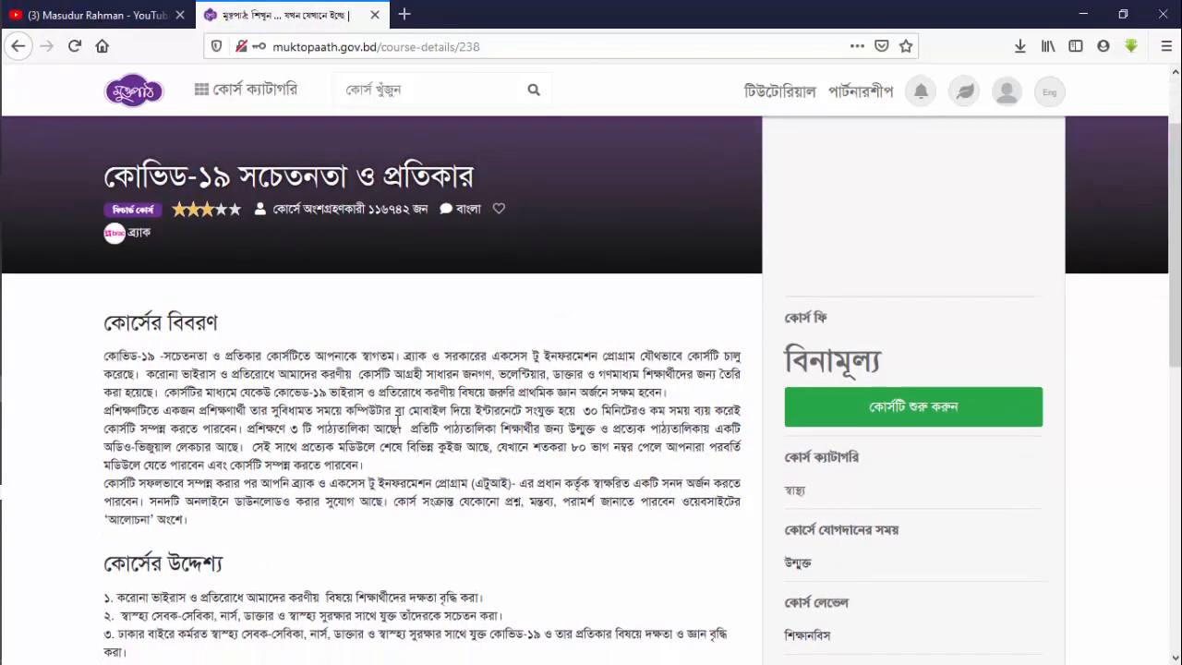
Enroll in the COVID-19 course via কোর্সটি শুরু করুন and wait for its overview page
scroll(398, 425, down, 1)
scroll(395, 425, down, 2)
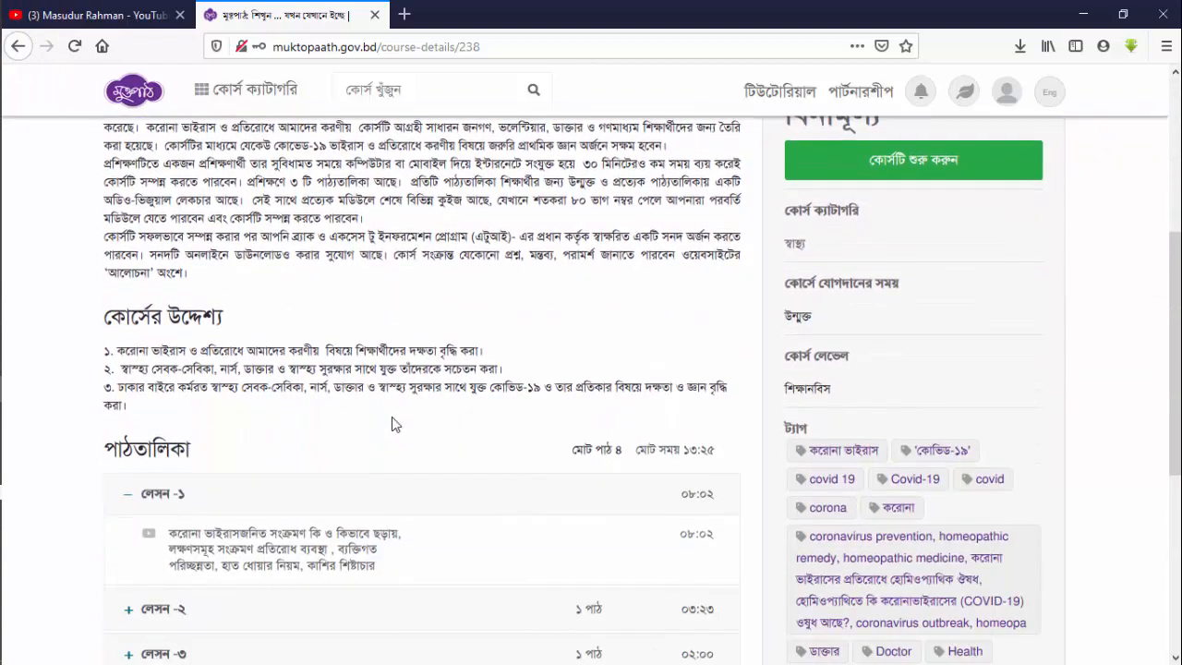
scroll(311, 309, down, 2)
scroll(310, 308, up, 6)
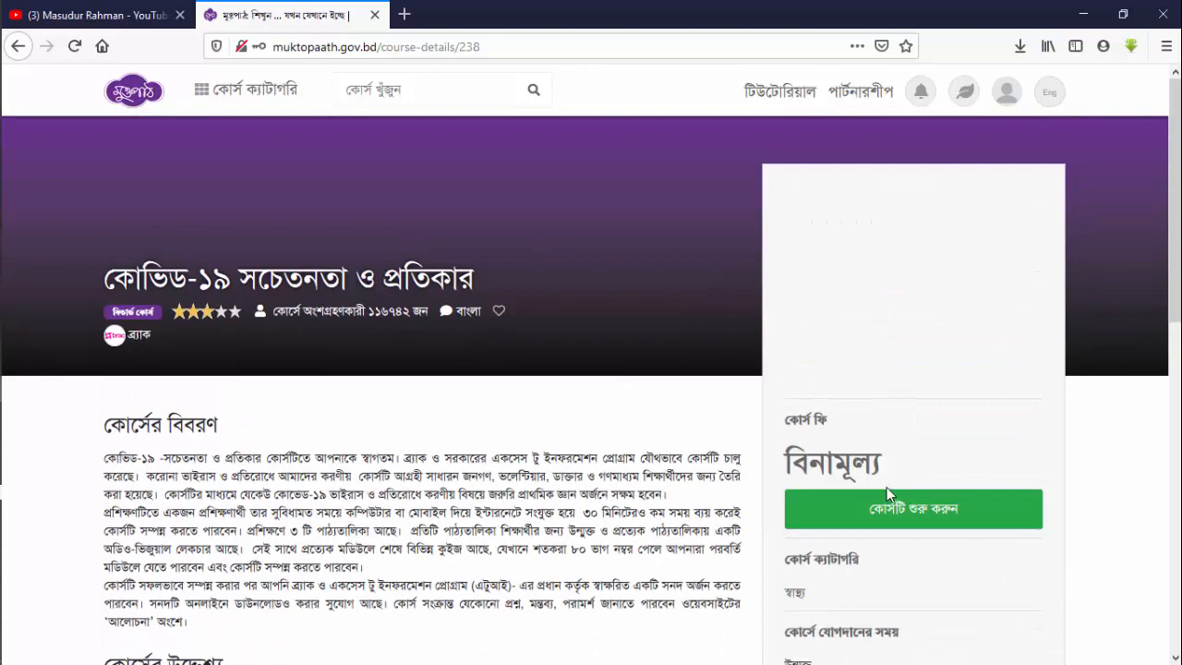
scroll(887, 496, down, 9)
scroll(889, 496, up, 6)
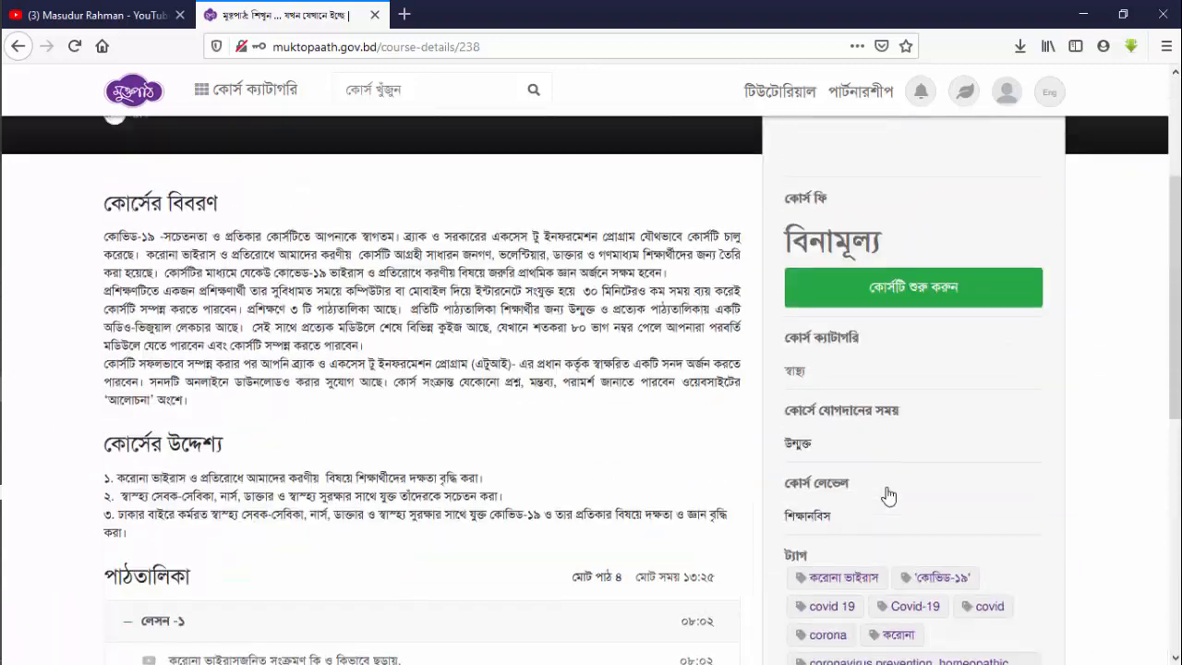
scroll(882, 499, up, 2)
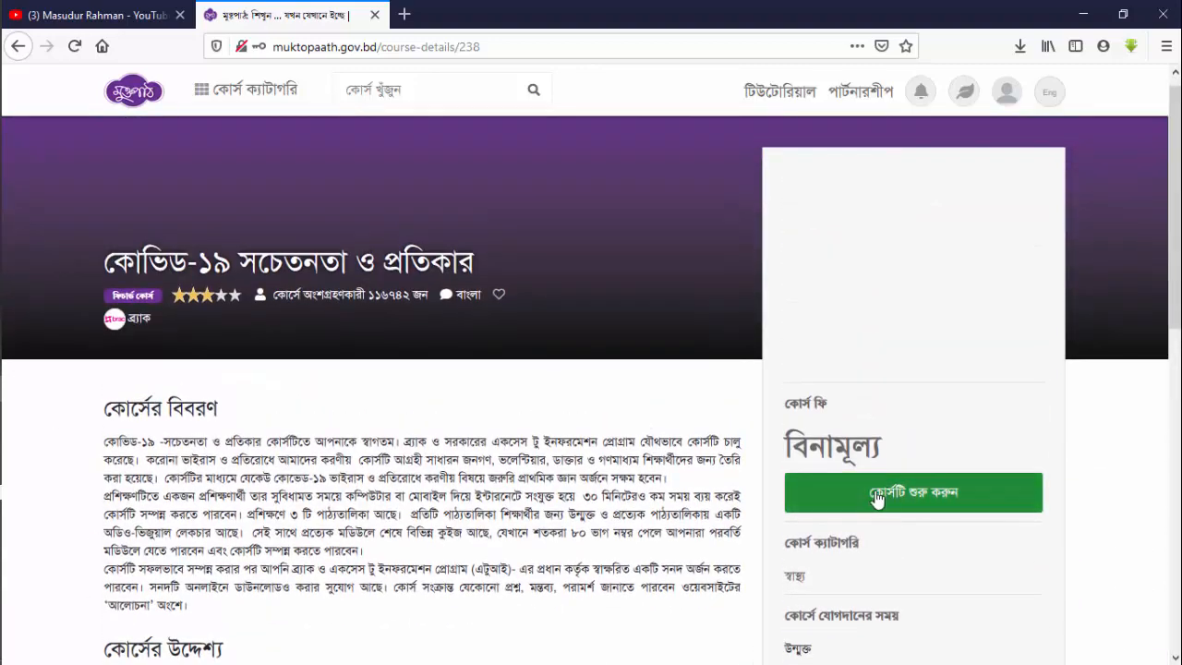
click(876, 497)
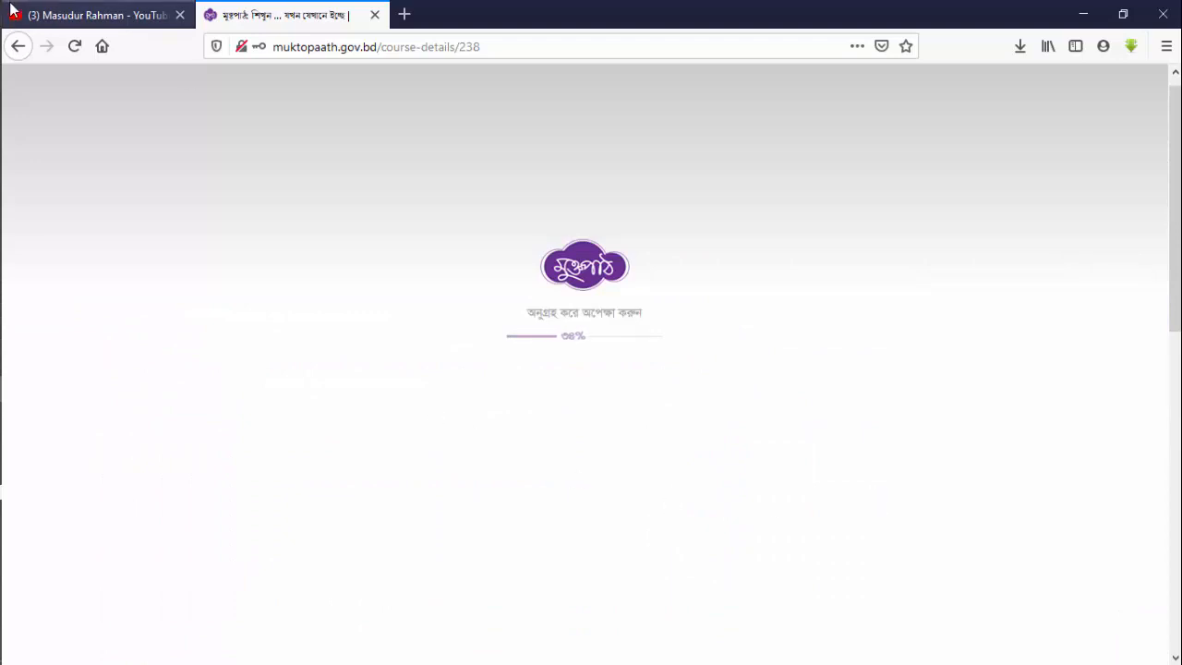
click(56, 15)
click(274, 9)
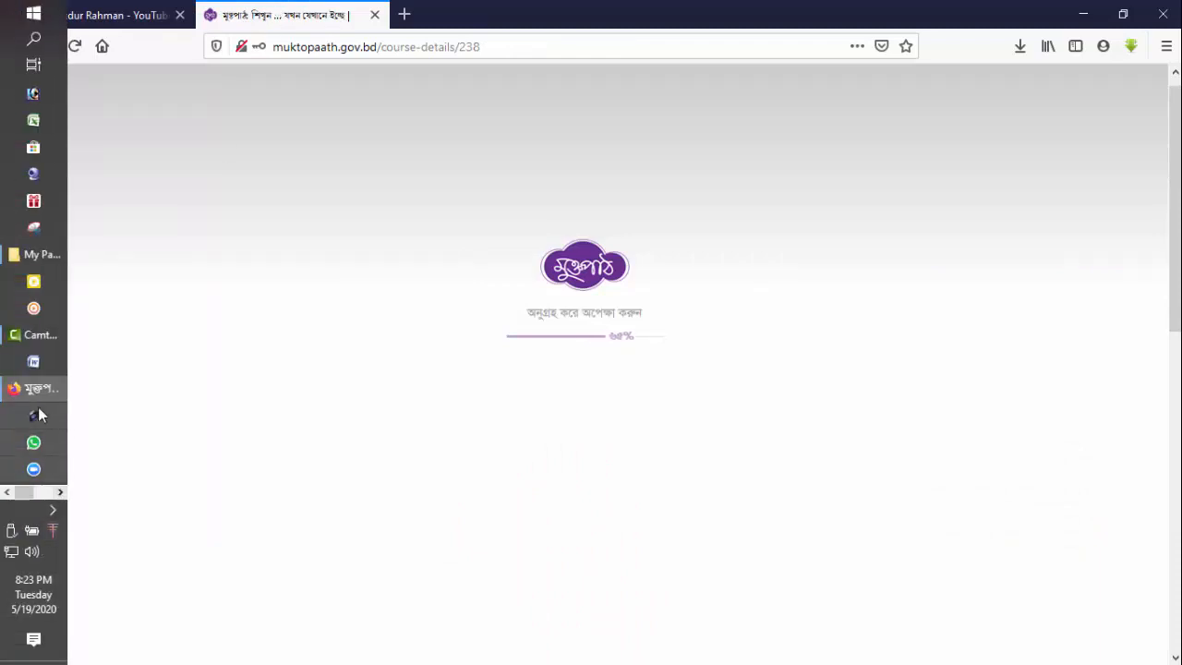
click(62, 496)
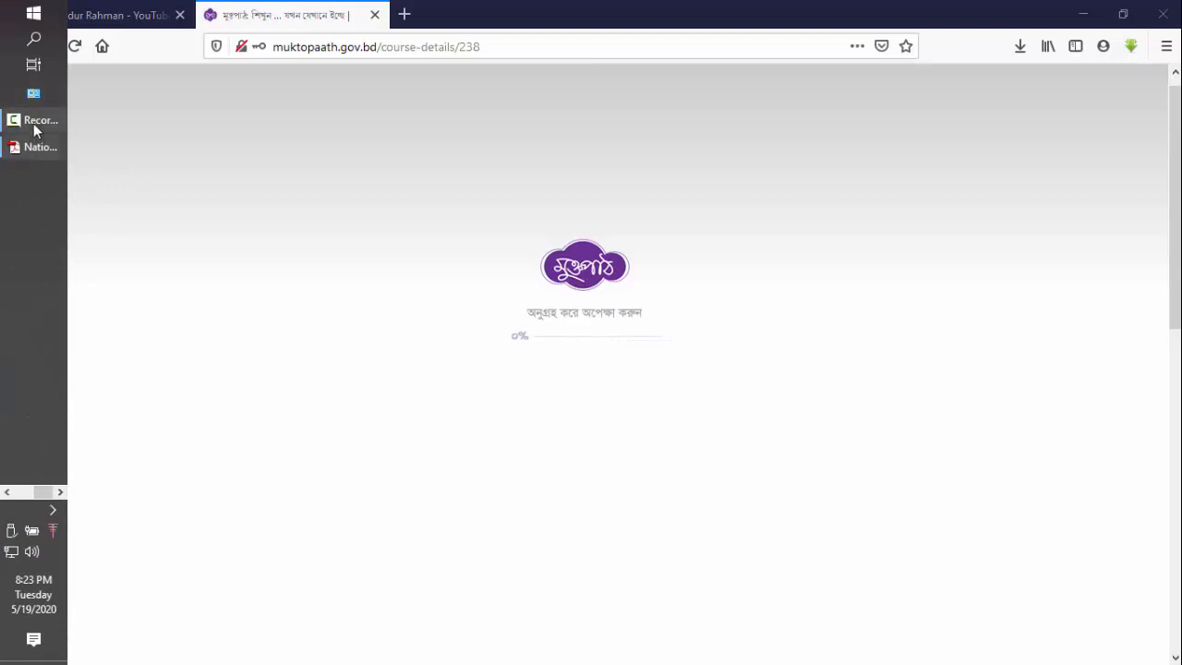
click(32, 127)
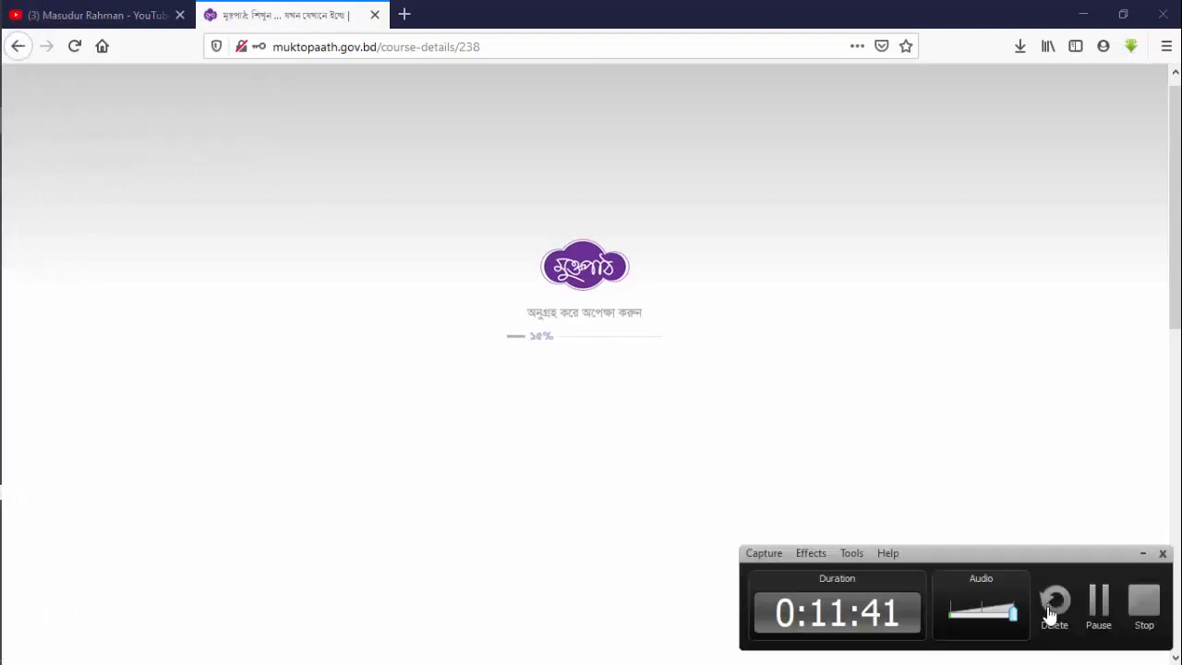
click(1100, 624)
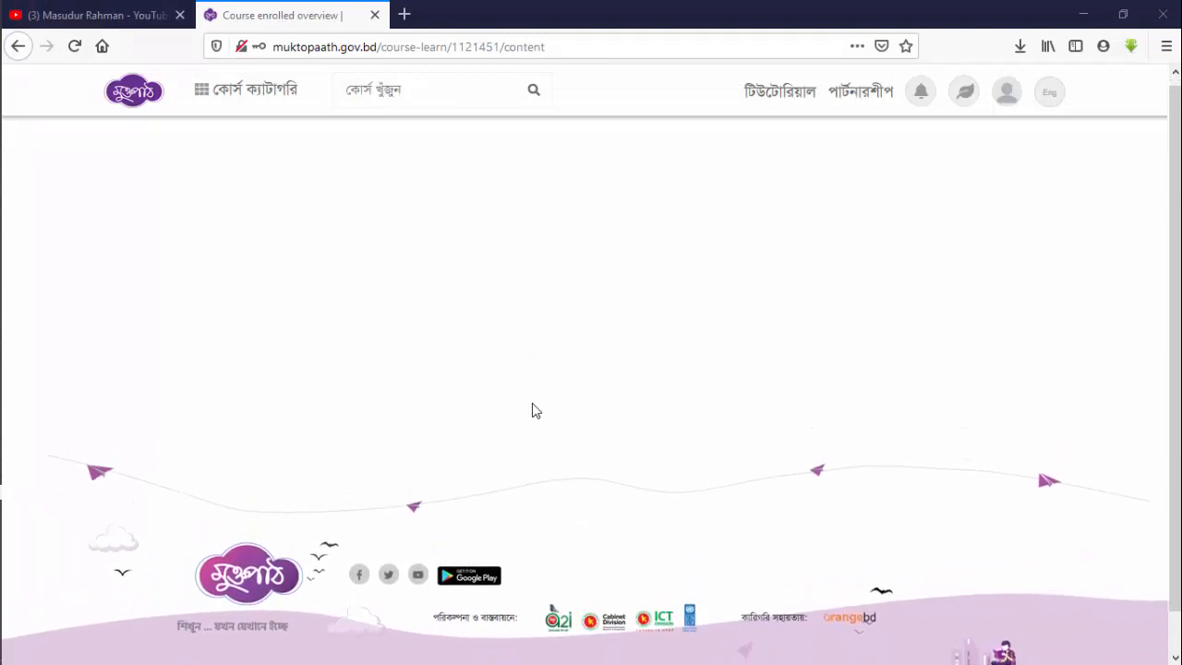
Open the first lecture under লেসন -১ in the COVID-19 course content list
mouse_move(4, 372)
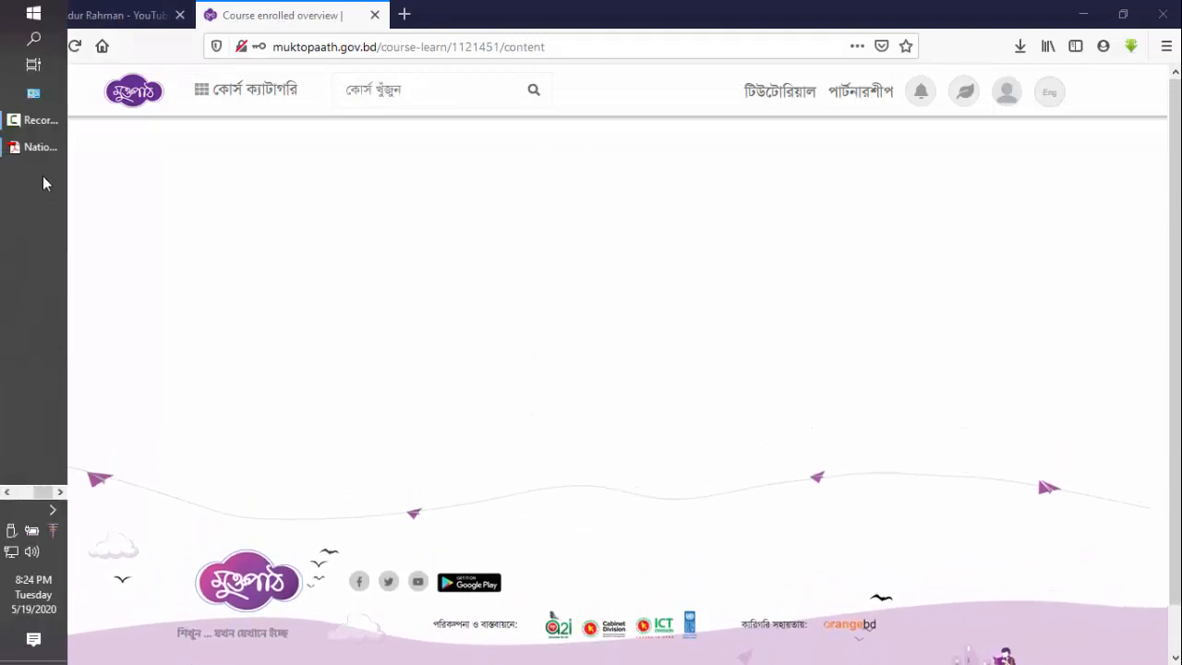
click(33, 120)
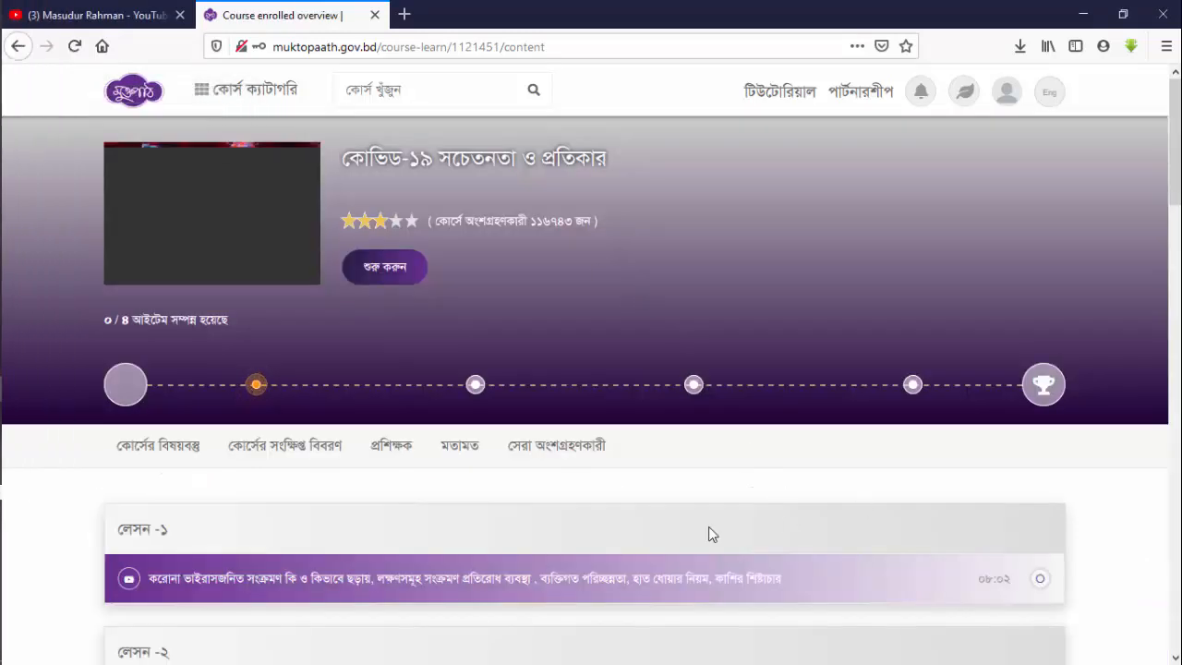
scroll(638, 520, down, 2)
scroll(638, 521, up, 2)
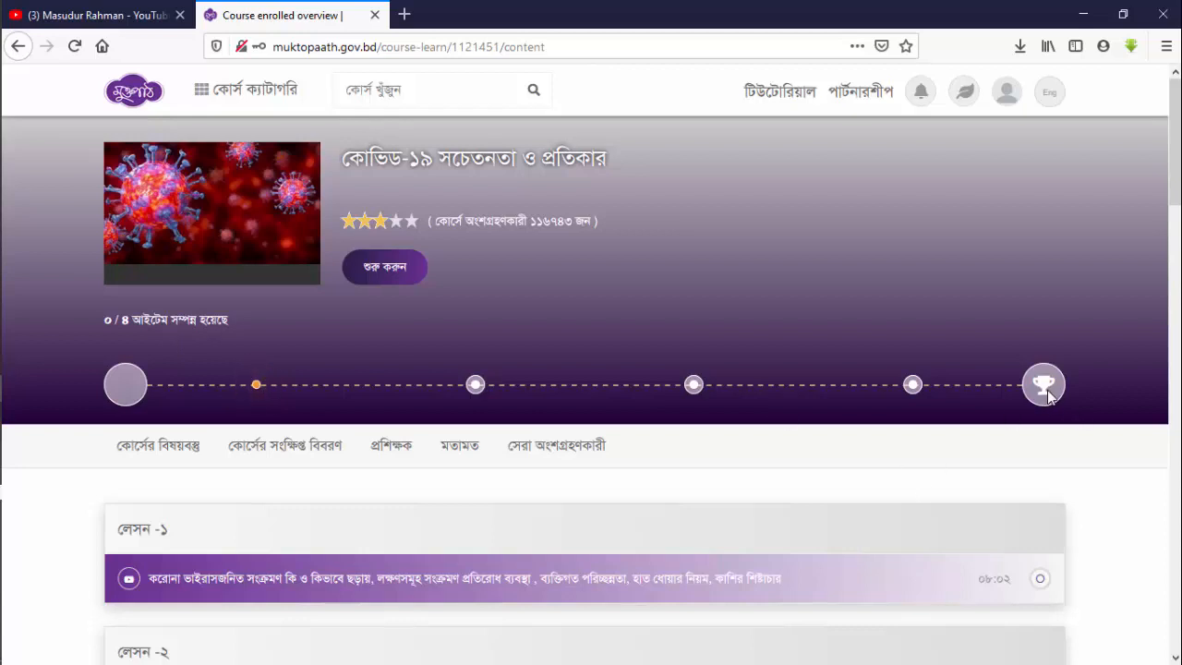
scroll(787, 515, down, 3)
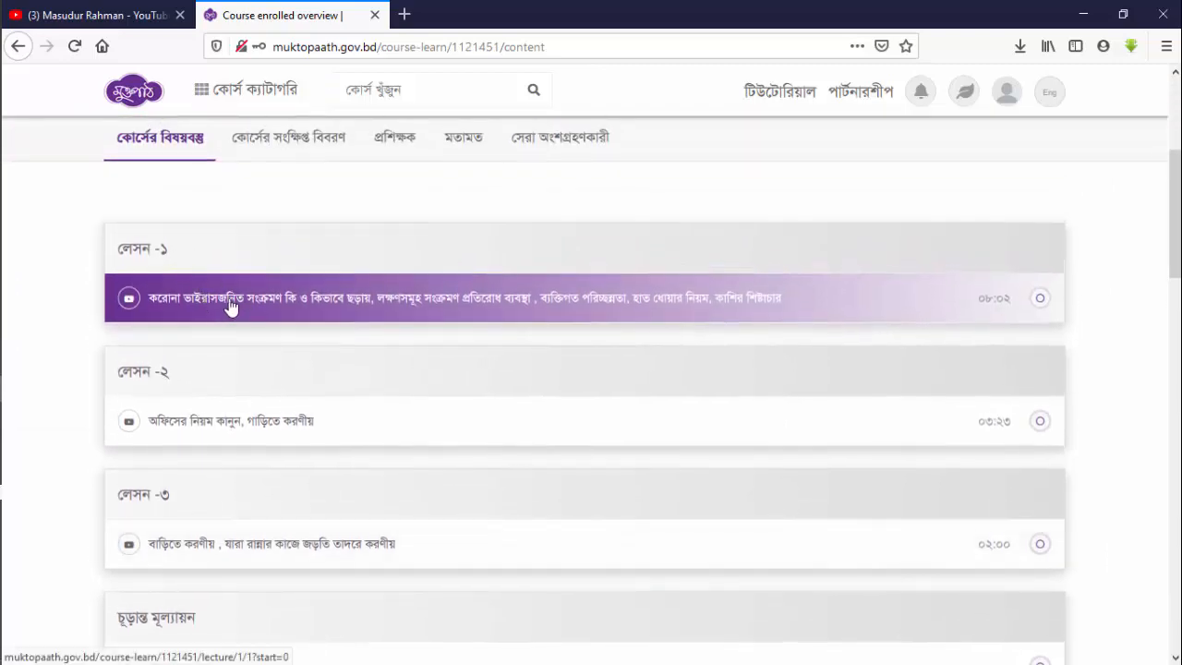
scroll(231, 308, down, 6)
scroll(230, 299, up, 10)
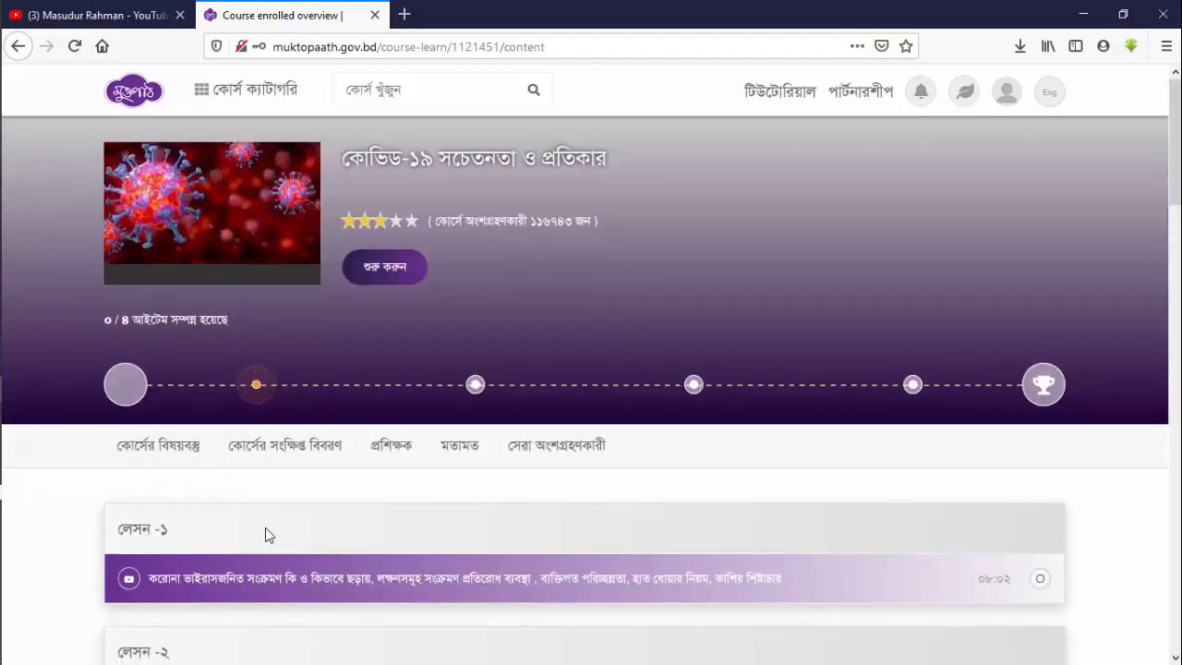
scroll(264, 528, down, 2)
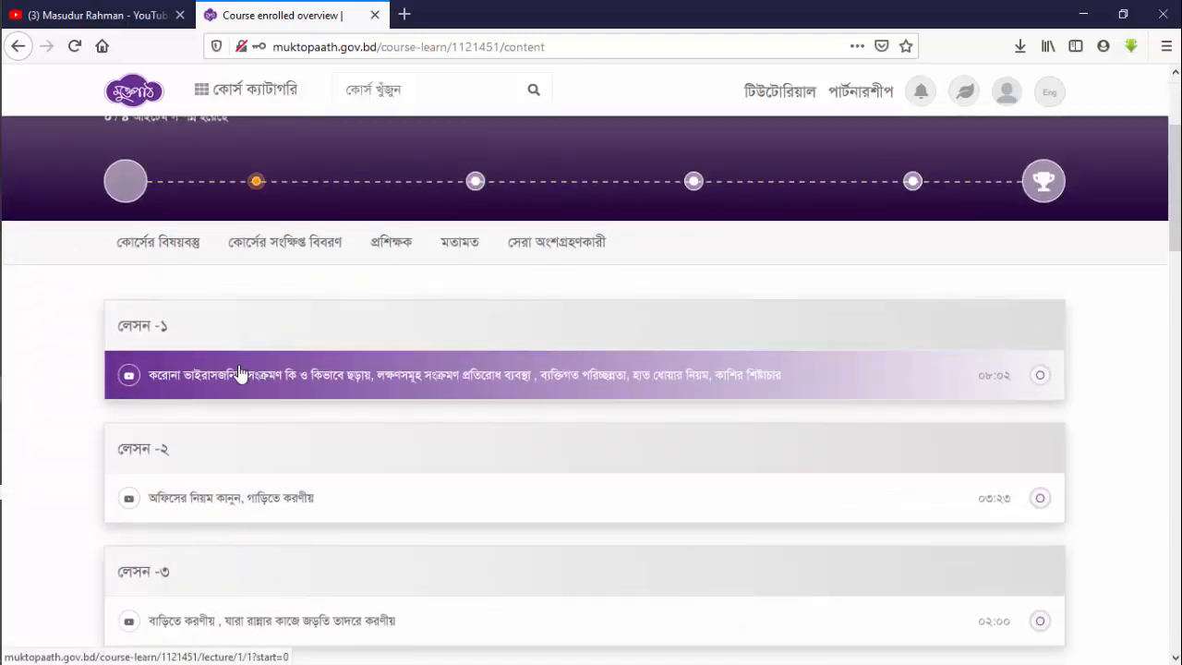
click(240, 372)
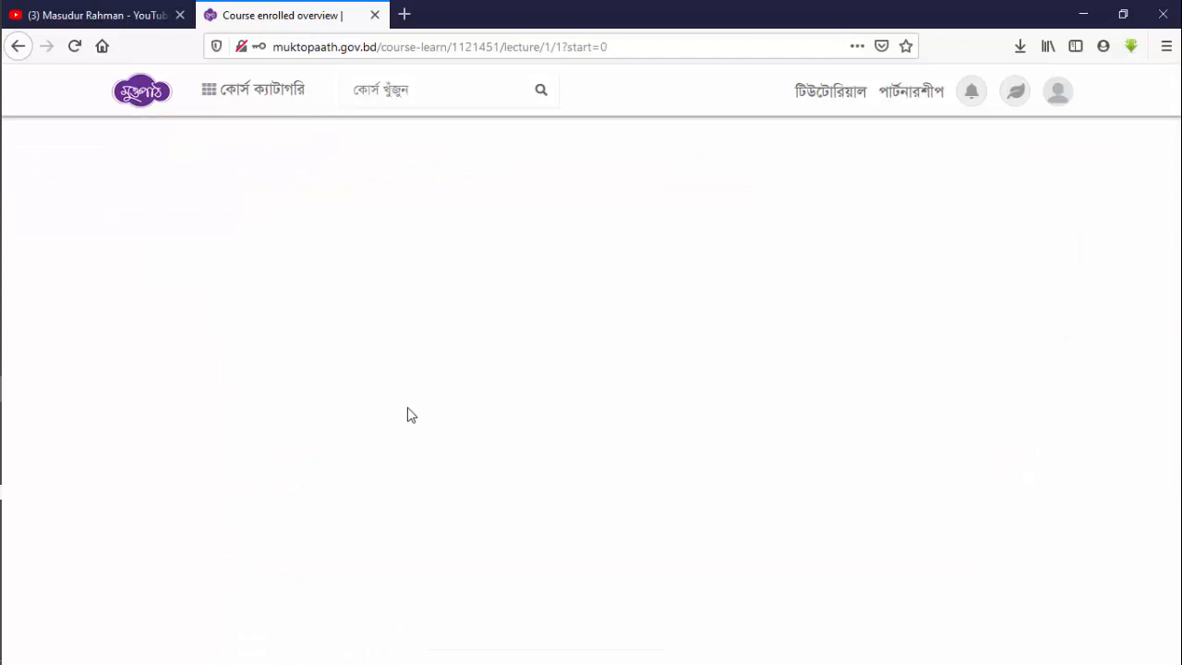
Glance down the Lesson 1 text, then pause and resume the Lesson 1 video
mouse_move(2, 201)
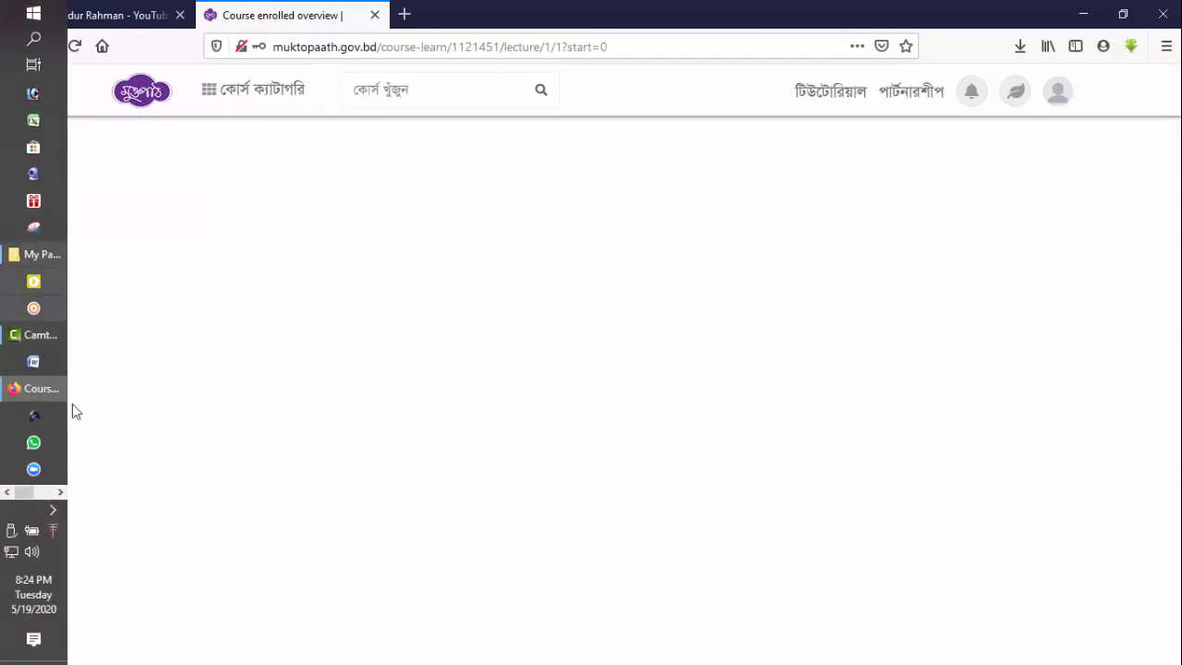
click(59, 495)
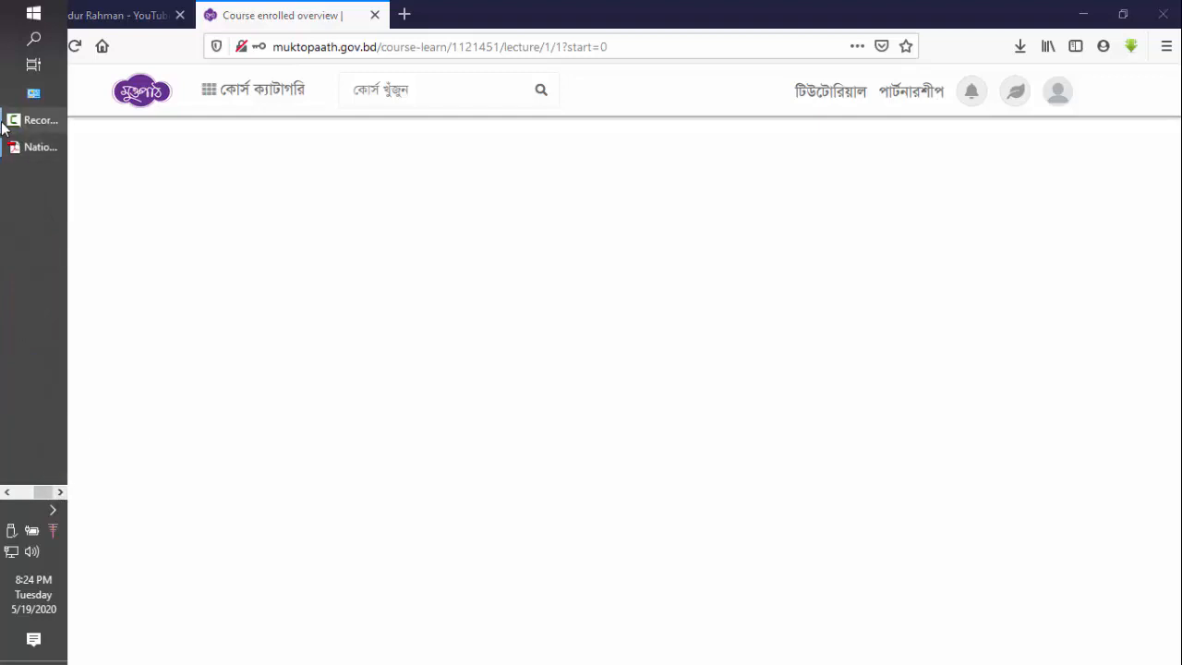
drag(4, 129, 51, 57)
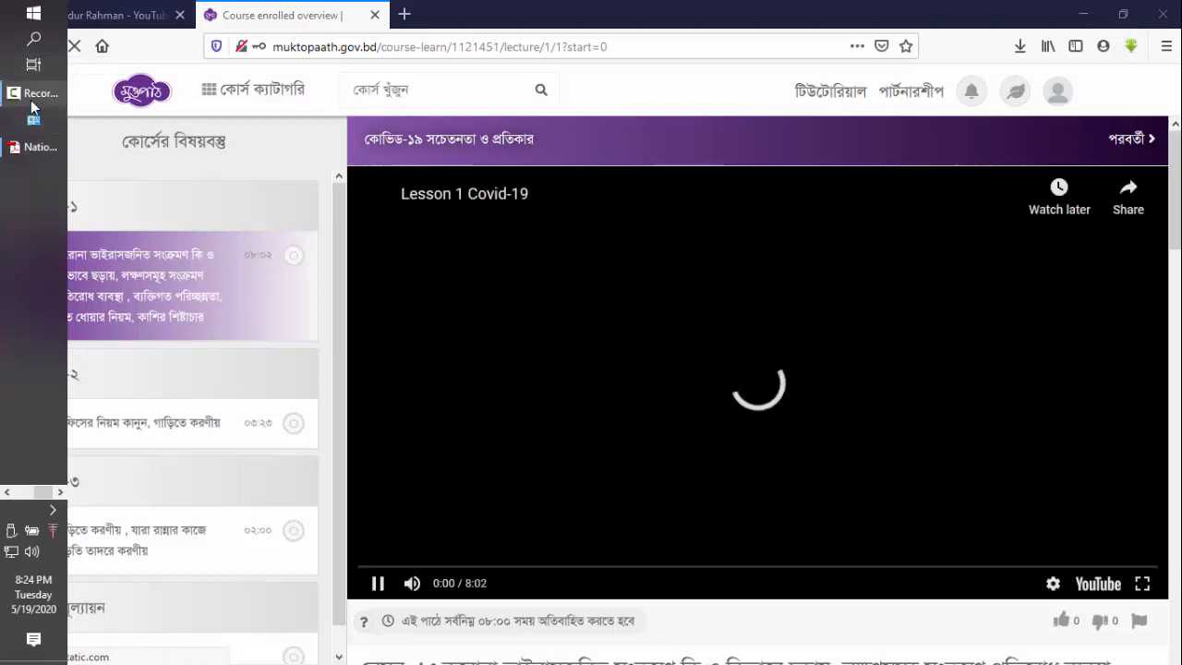
mouse_move(33, 107)
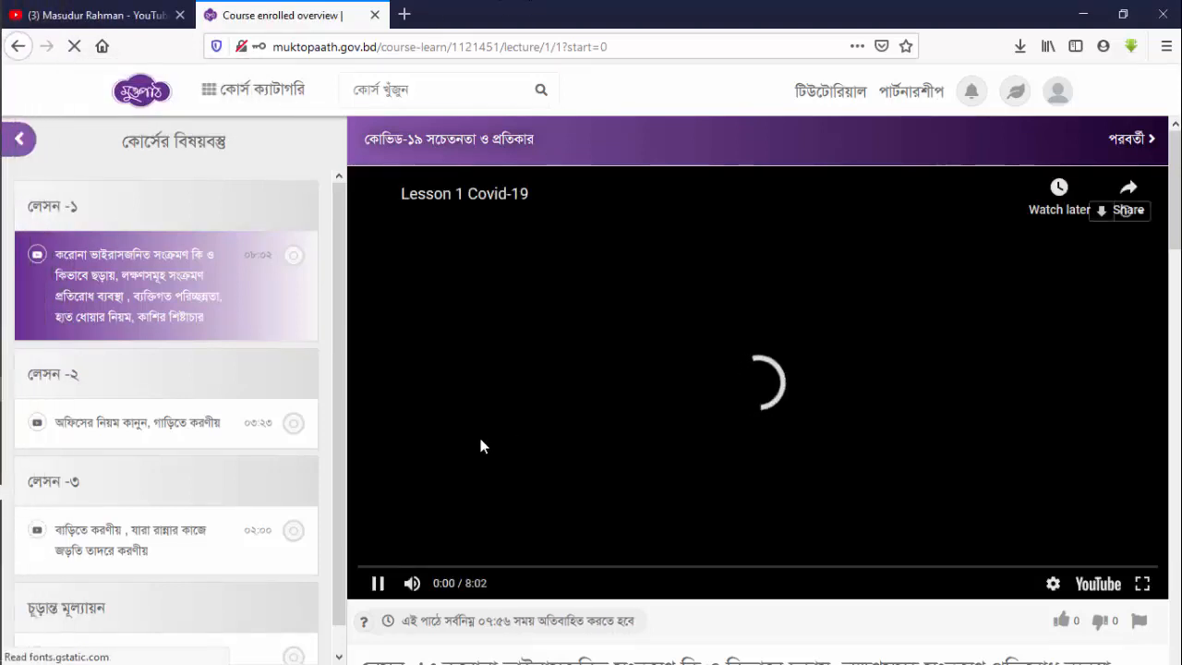
scroll(480, 434, down, 1)
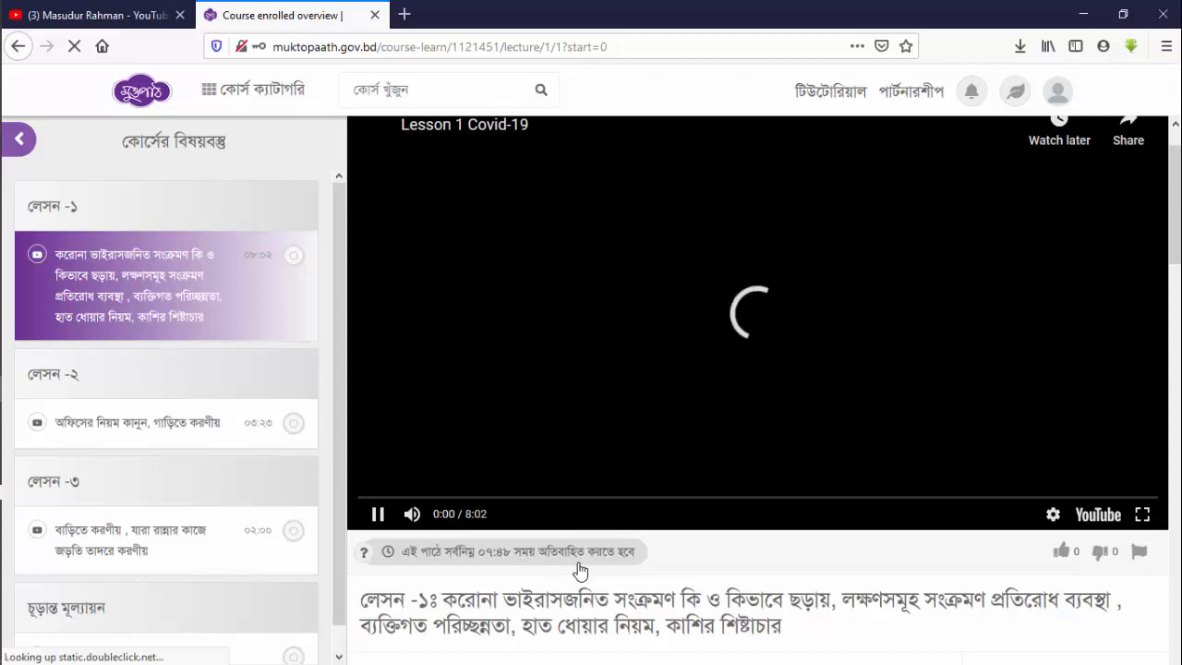
scroll(578, 569, up, 1)
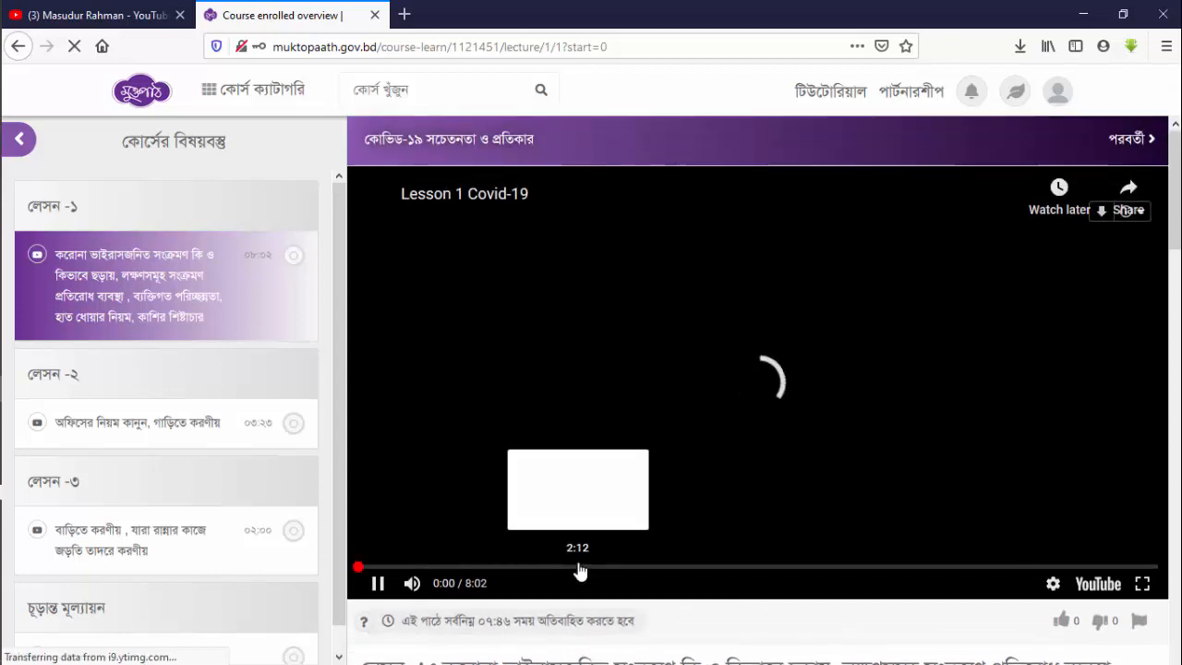
scroll(517, 507, down, 3)
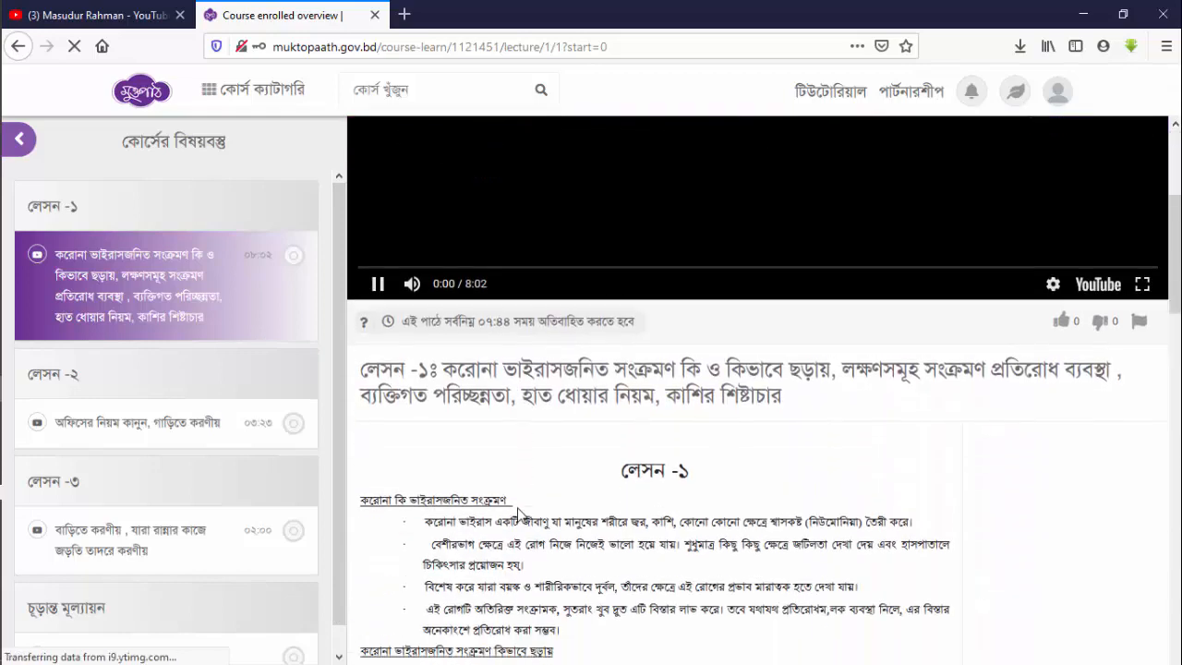
scroll(520, 515, up, 3)
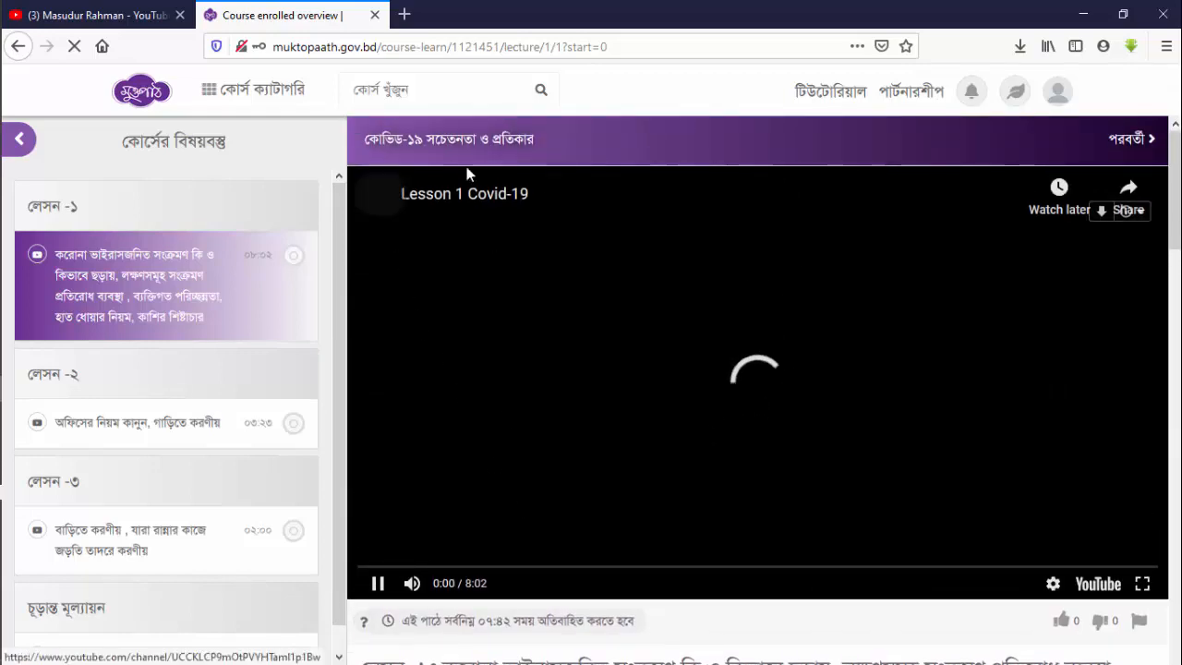
click(377, 583)
click(377, 583)
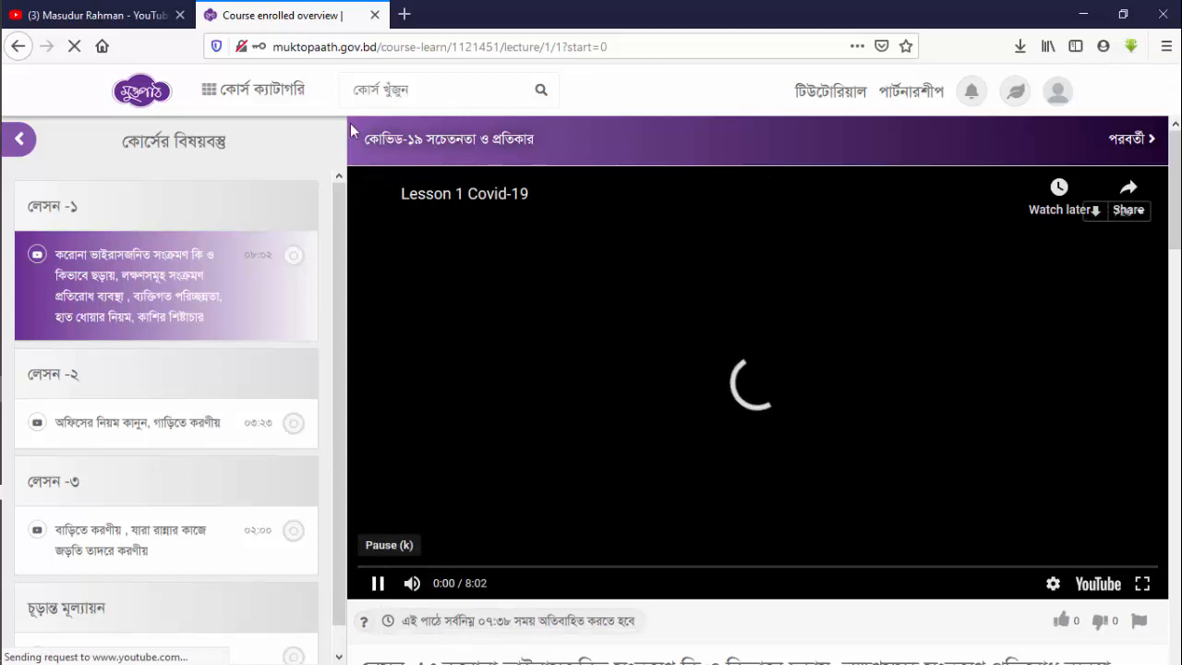
Scroll through the Lesson 1 text and back up while the video keeps playing
scroll(768, 435, down, 3)
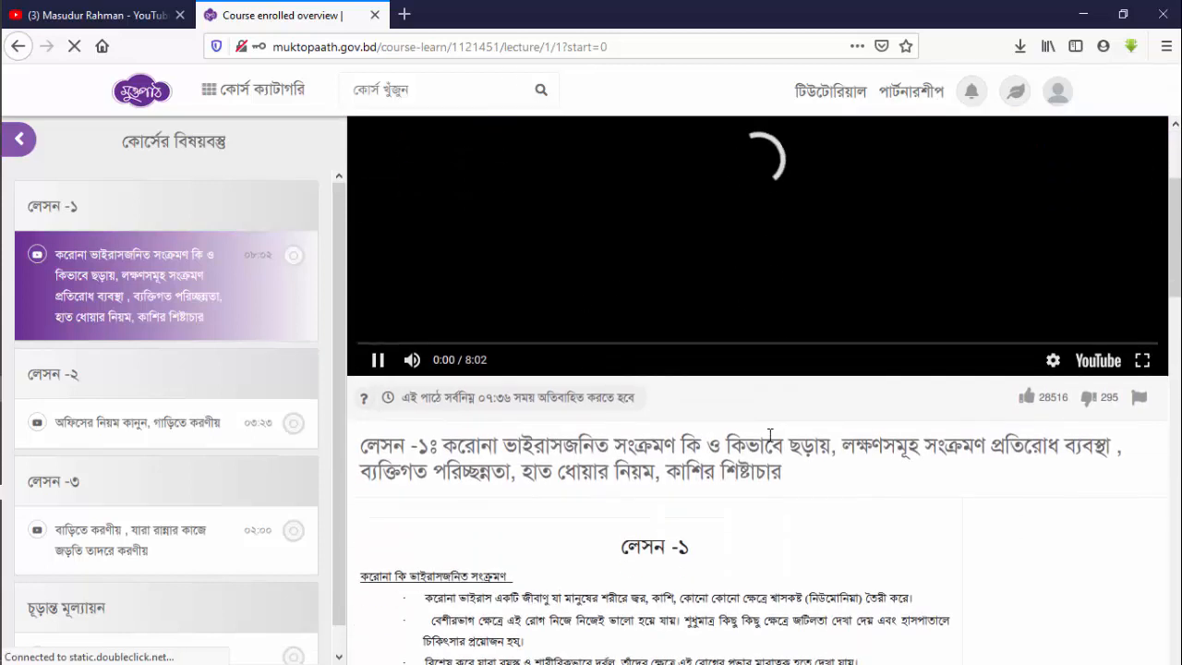
scroll(773, 443, down, 2)
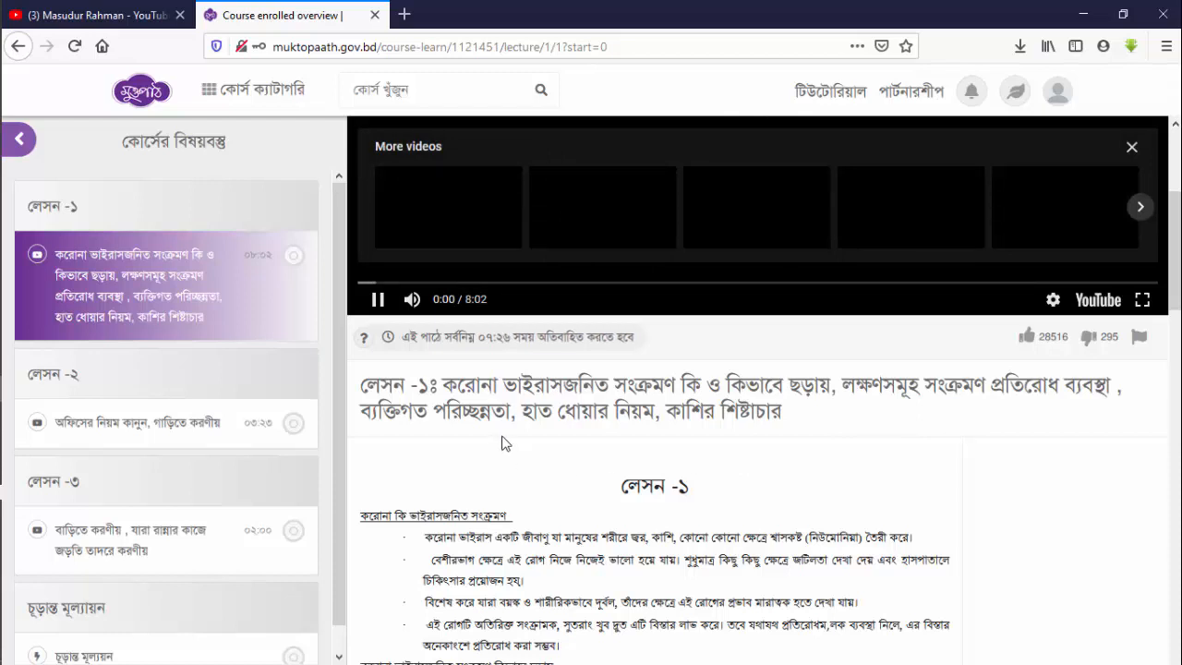
scroll(506, 444, down, 1)
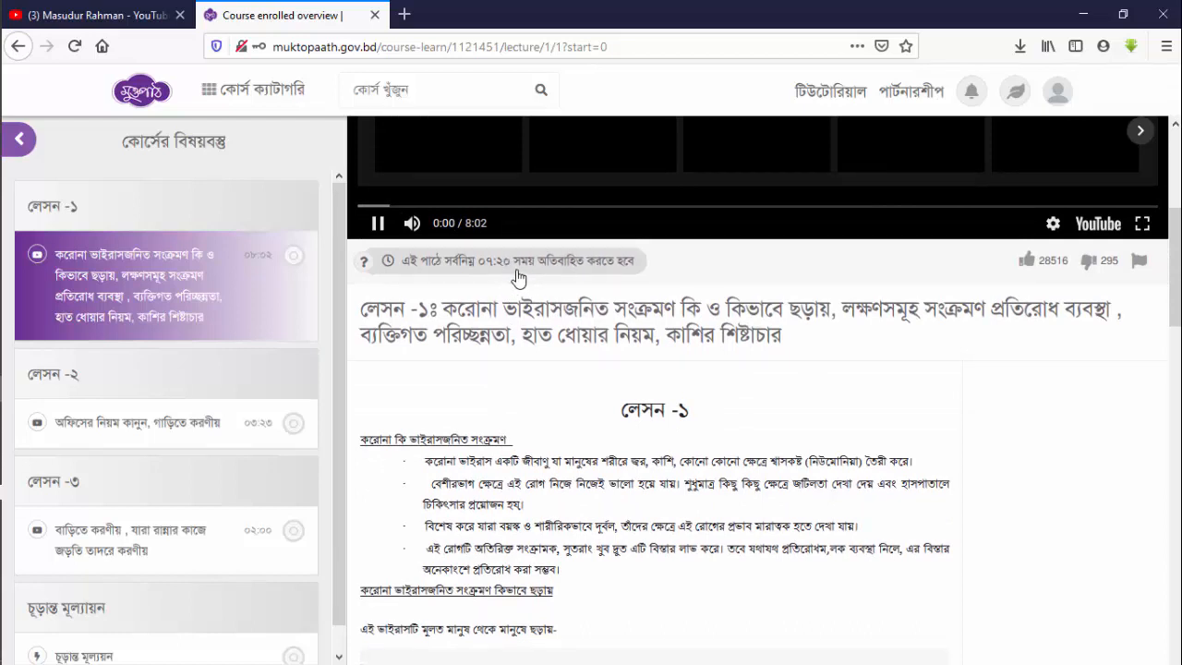
scroll(518, 277, up, 5)
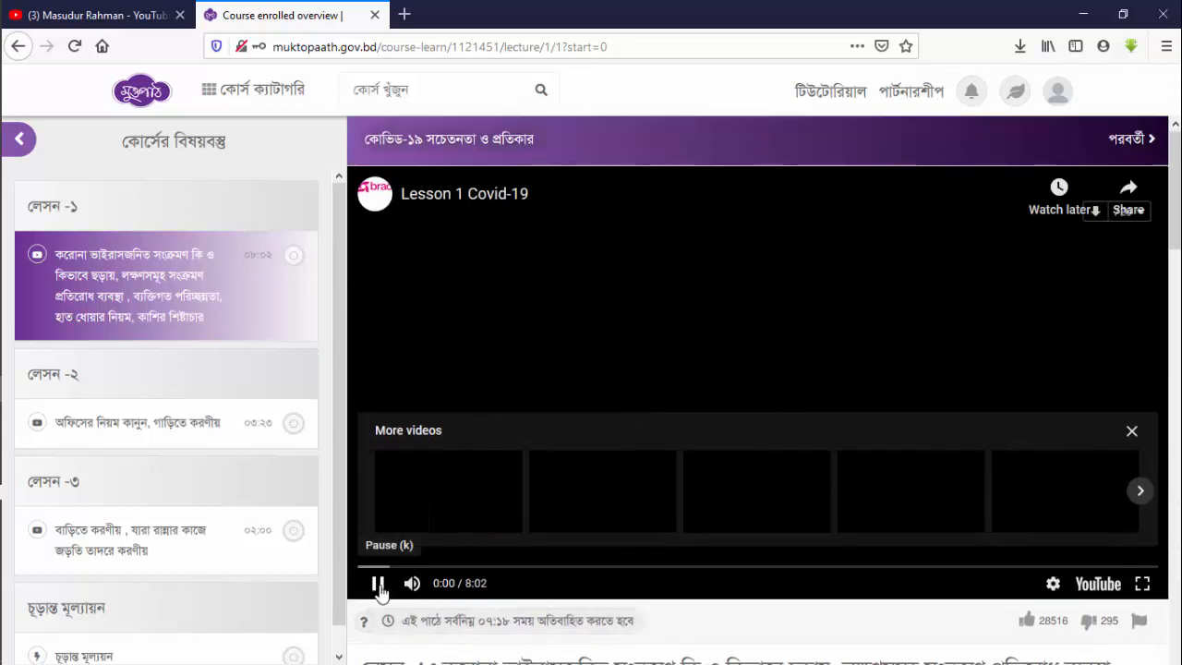
scroll(597, 343, down, 2)
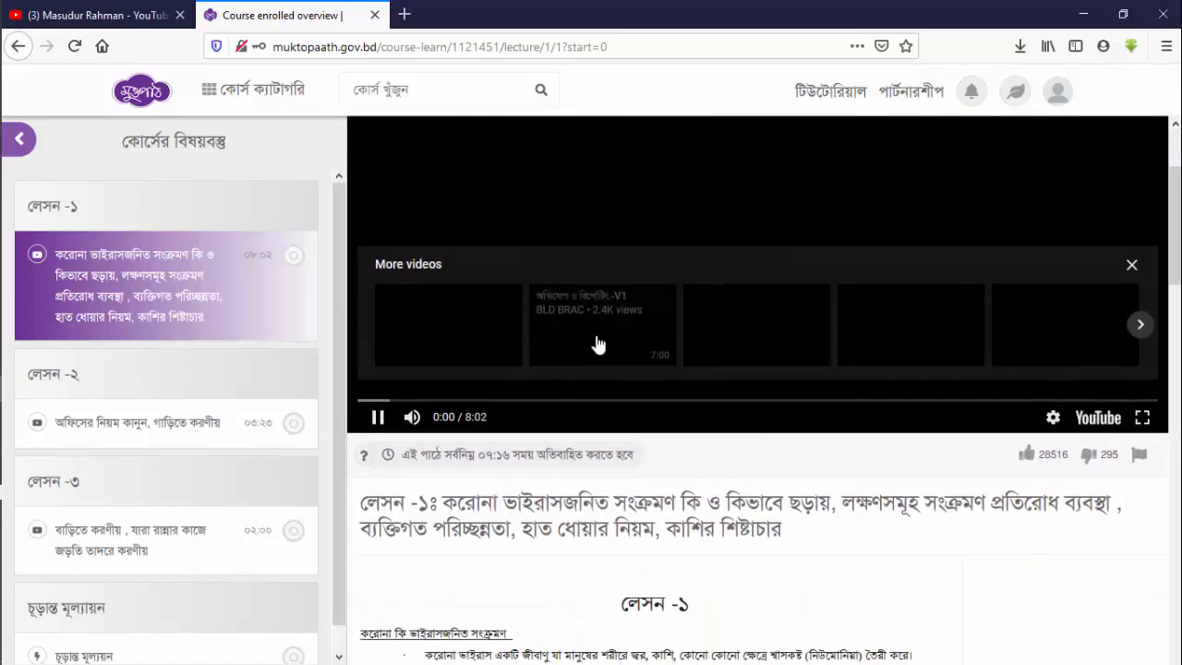
scroll(601, 344, up, 2)
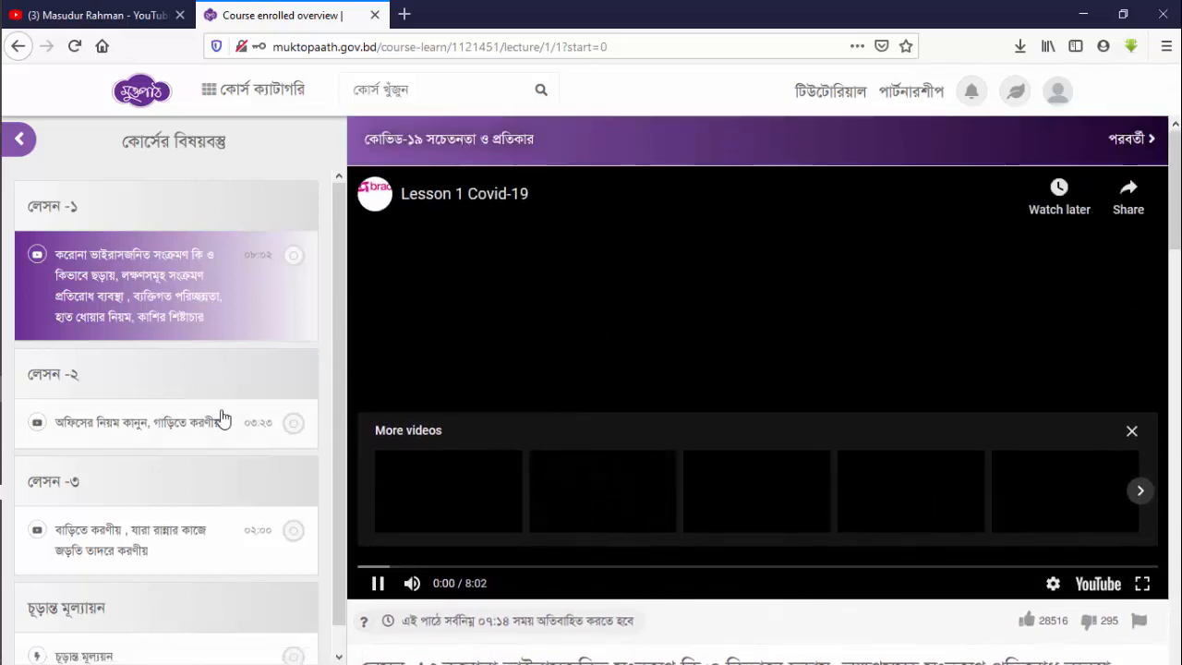
scroll(607, 480, down, 4)
scroll(608, 479, down, 3)
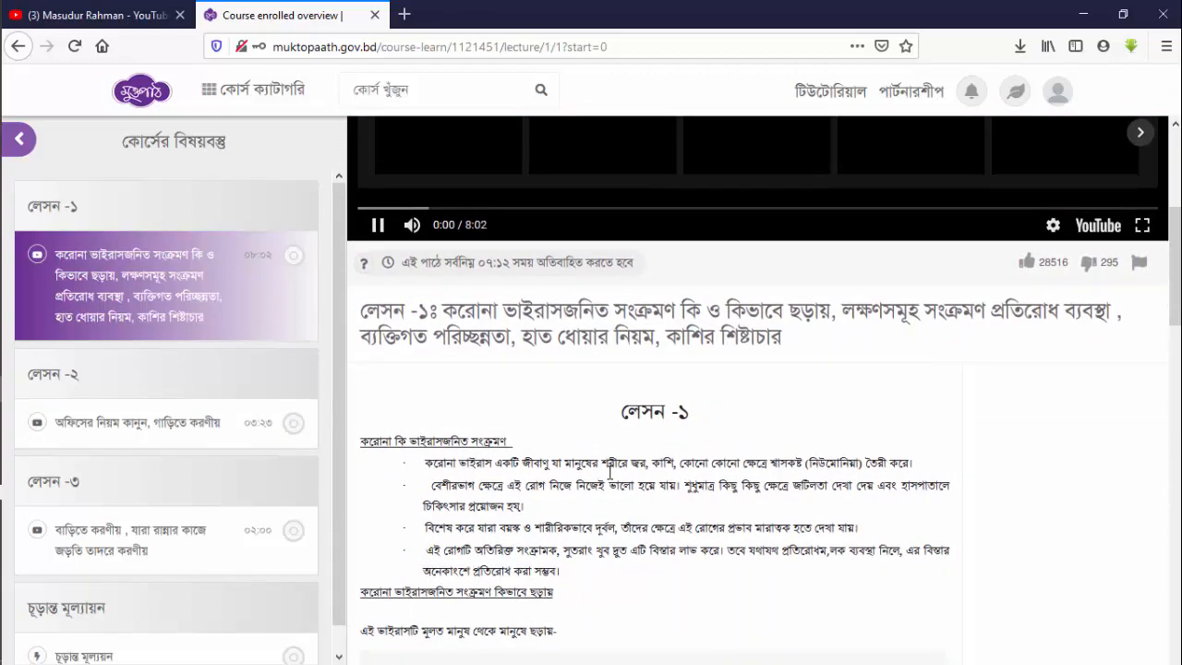
scroll(608, 480, down, 15)
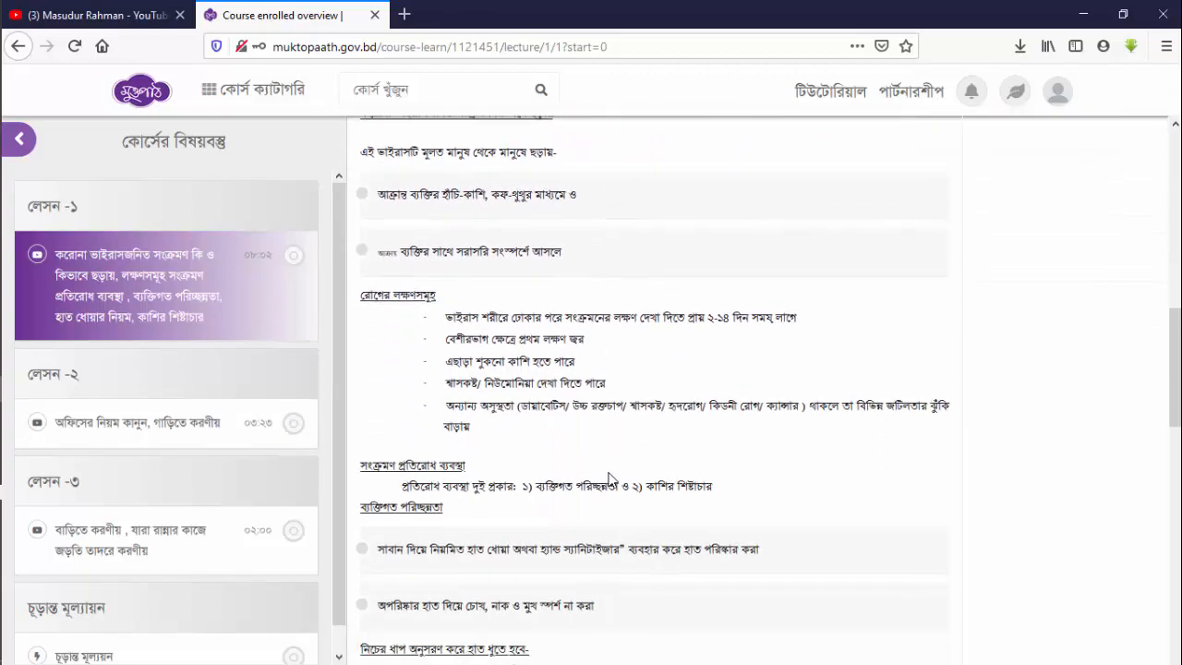
scroll(610, 480, up, 20)
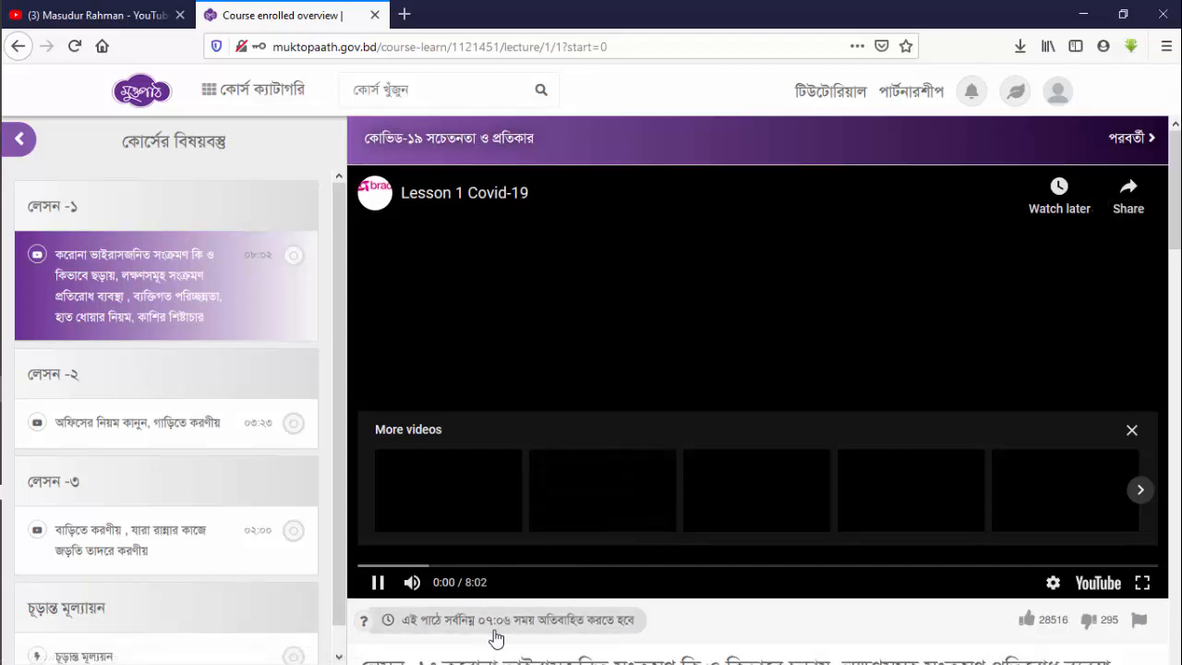
mouse_move(2, 515)
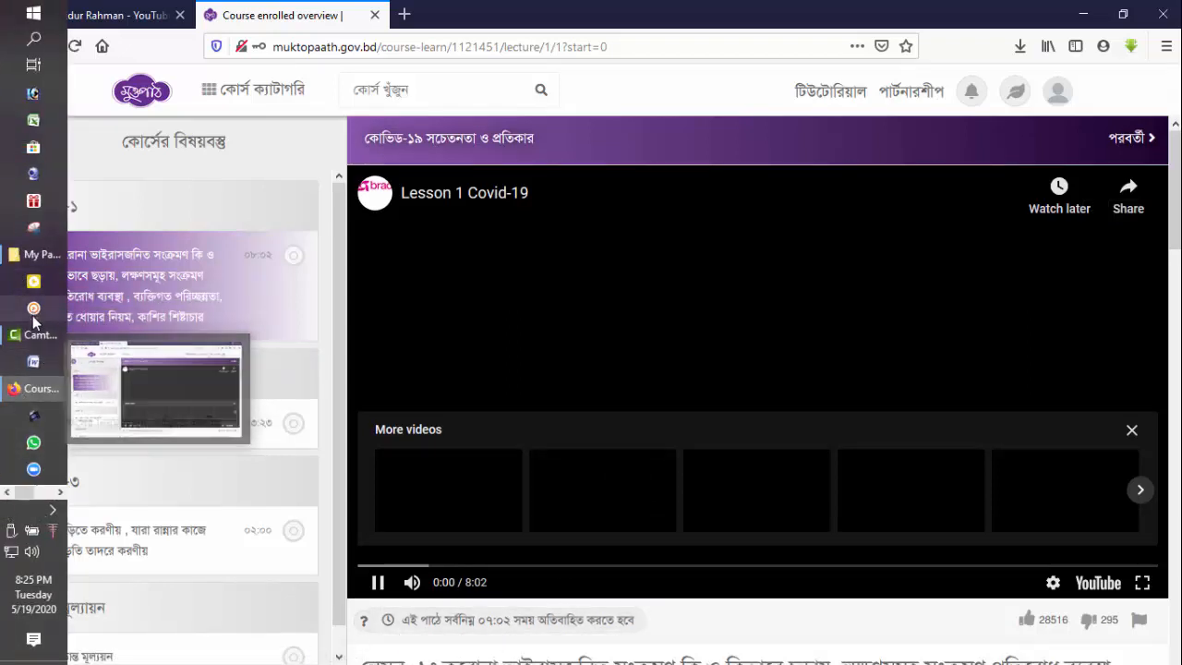
click(56, 493)
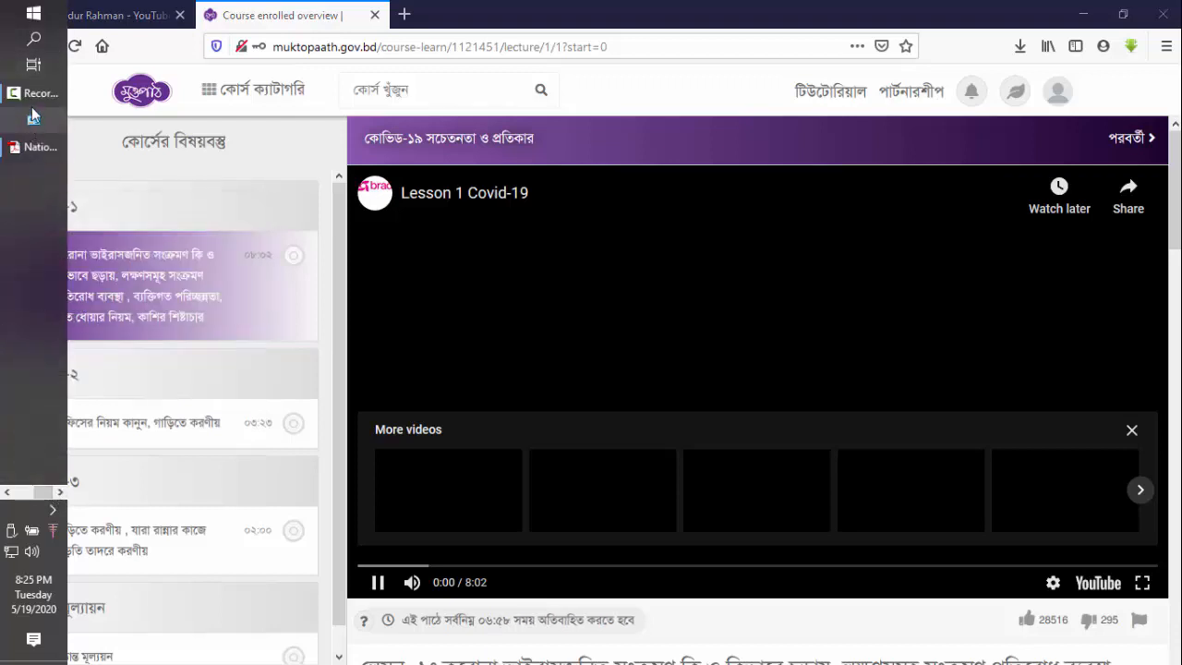
click(32, 94)
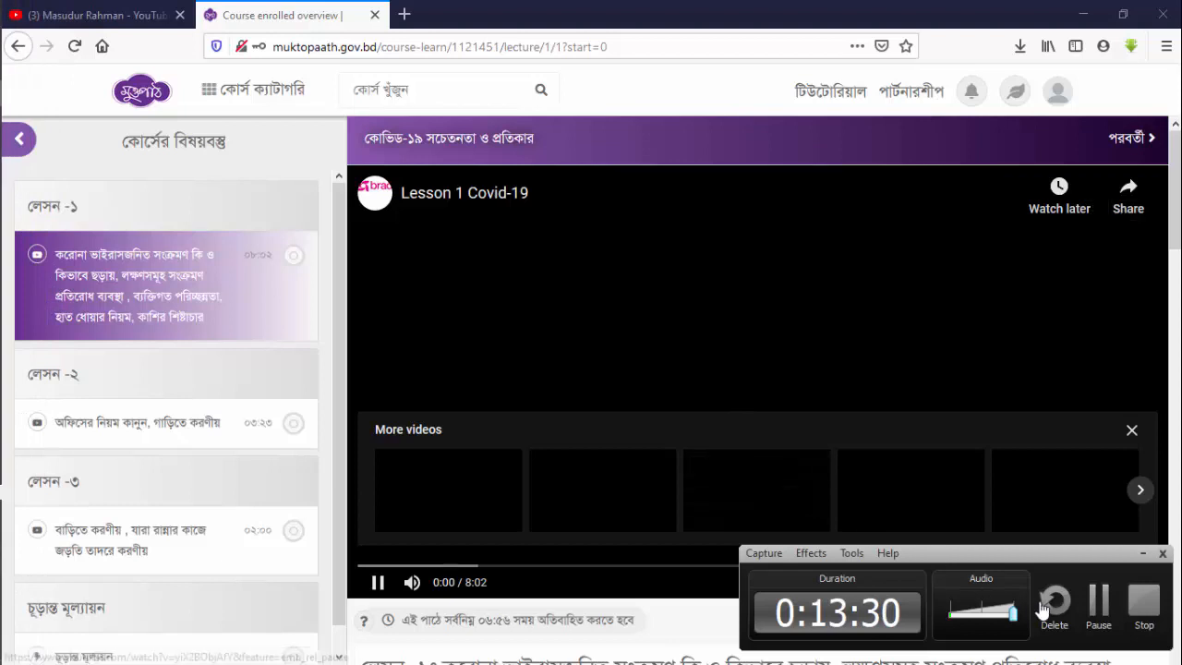
Start the Lesson 1 video and pause it at 1:15
click(1099, 603)
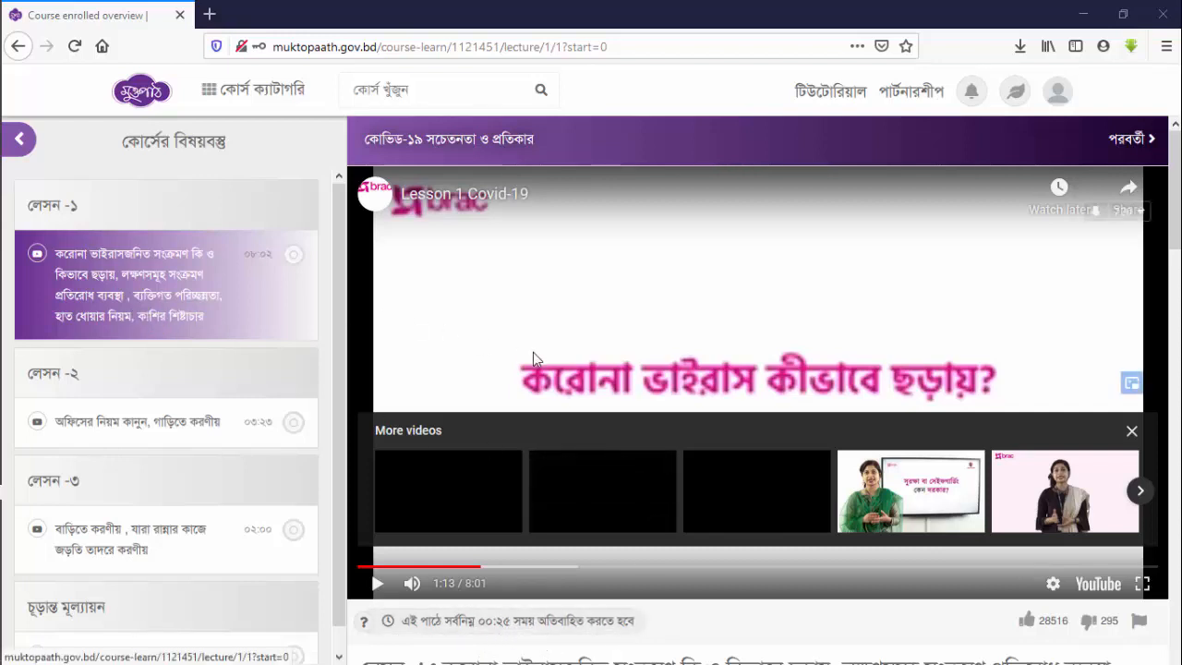
click(378, 583)
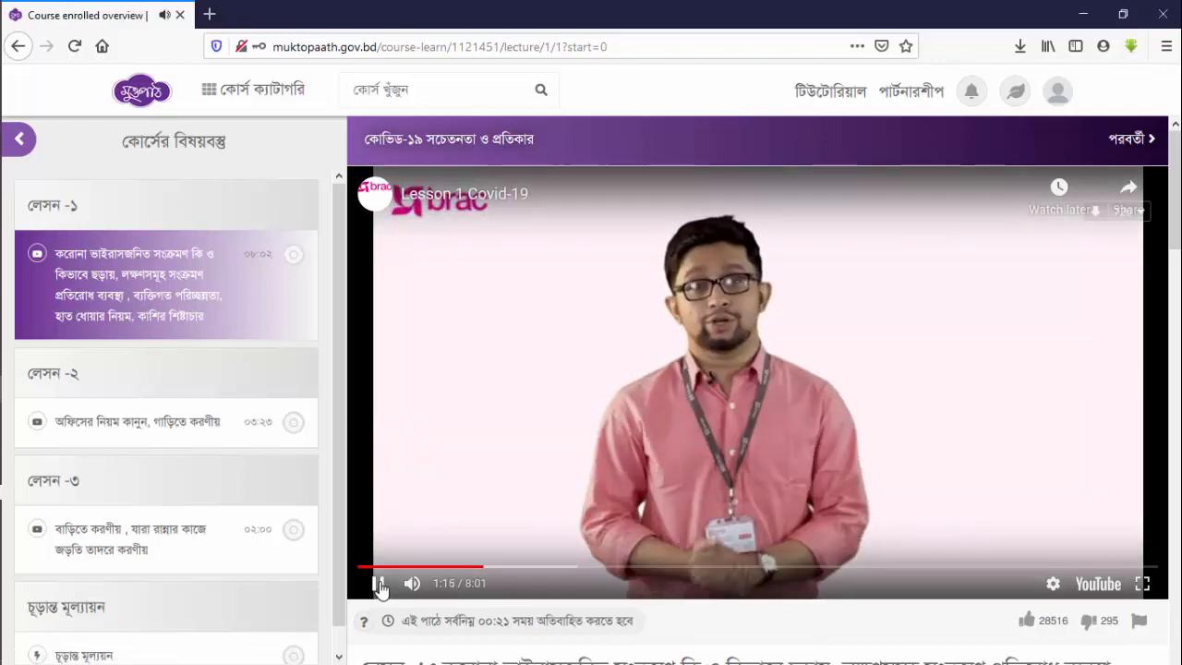
click(377, 583)
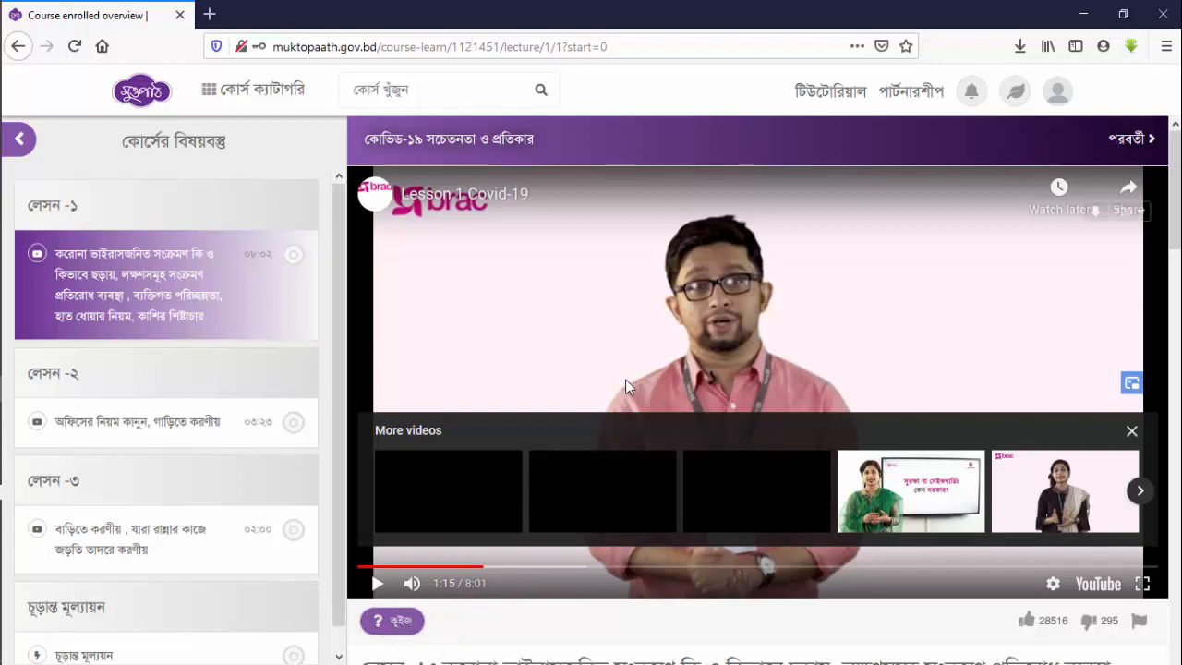
Scroll down and select, then clear, the passage on contact with infected people
scroll(625, 386, down, 3)
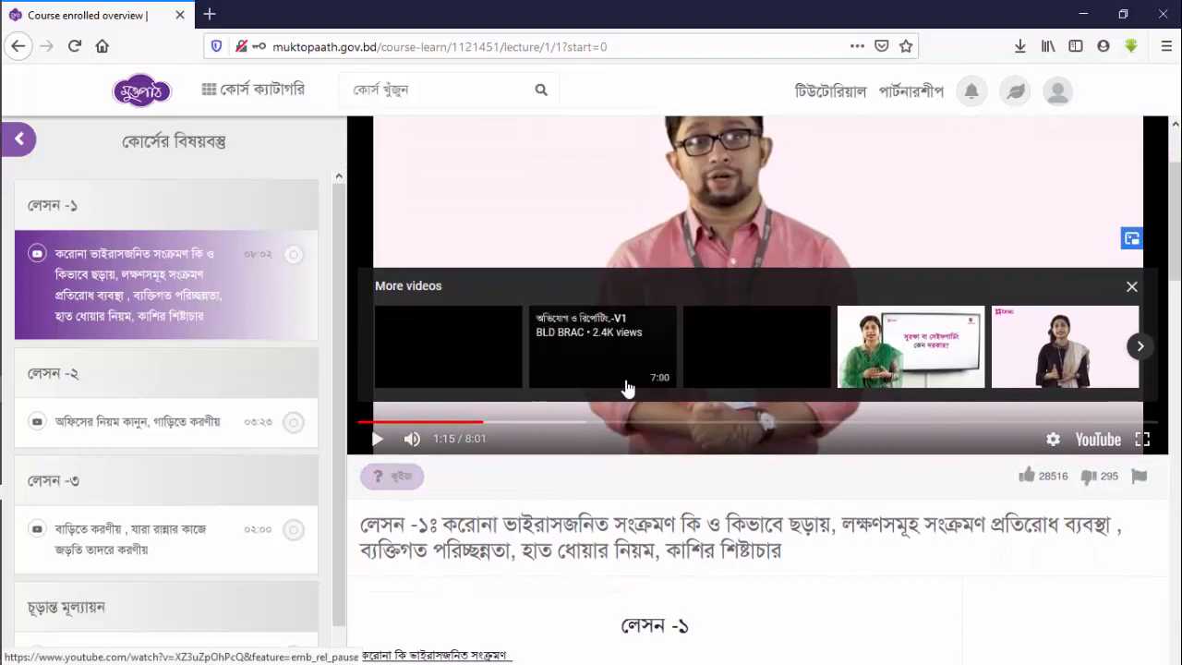
scroll(626, 386, down, 10)
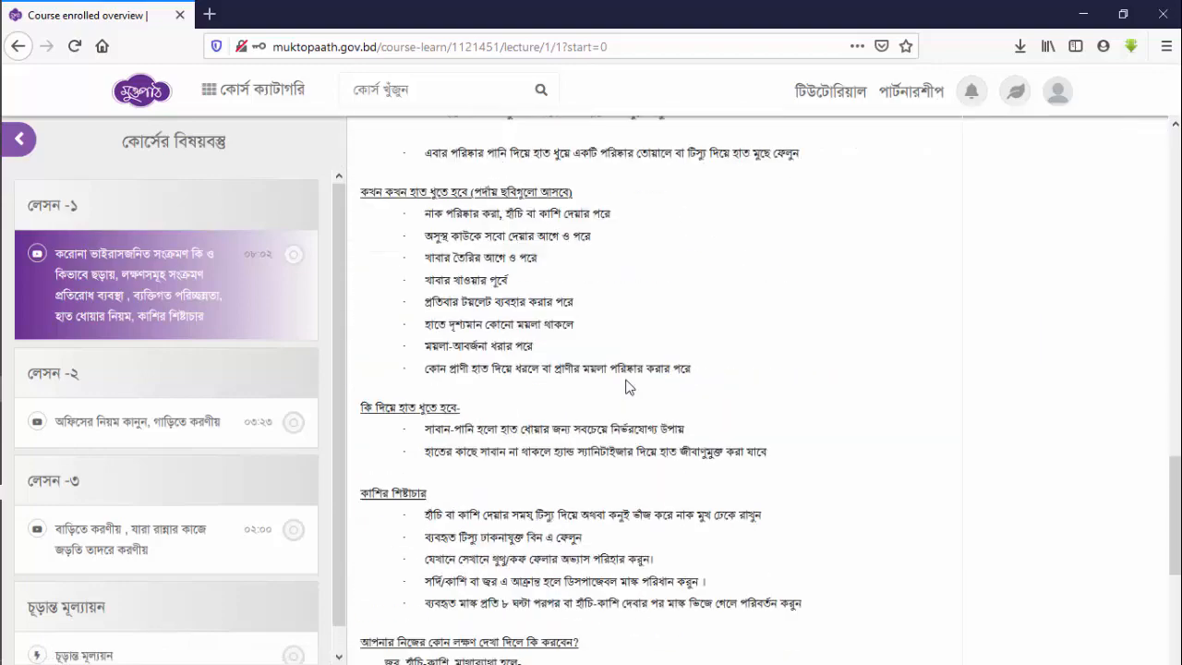
scroll(625, 386, down, 10)
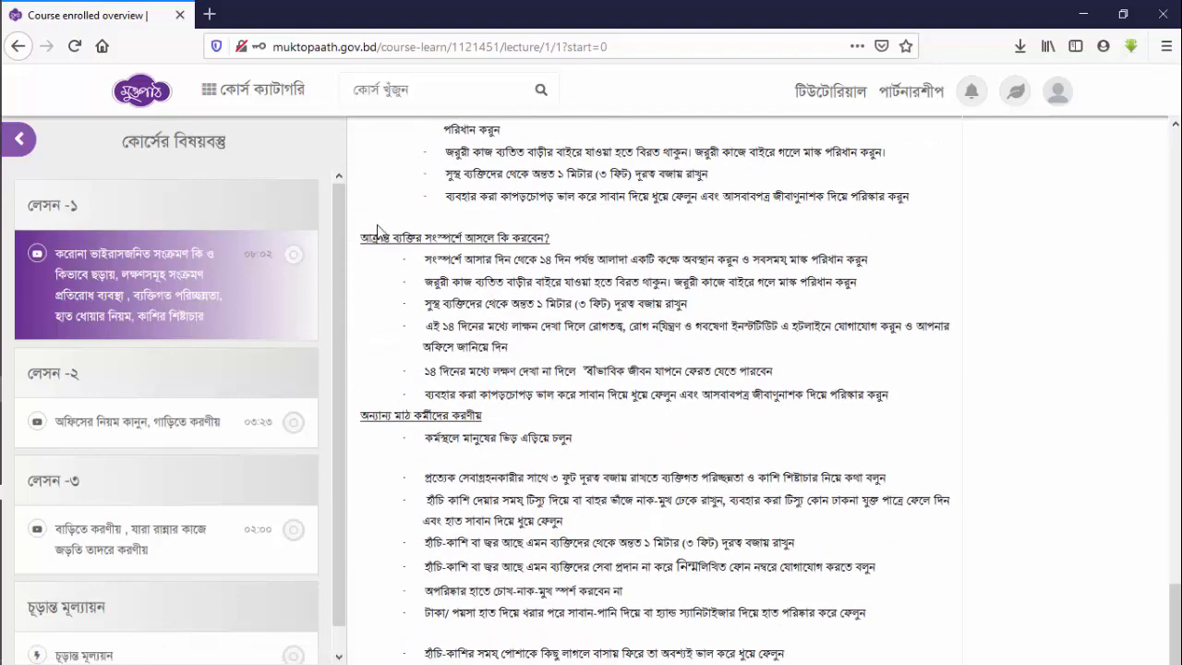
drag(377, 237, 684, 653)
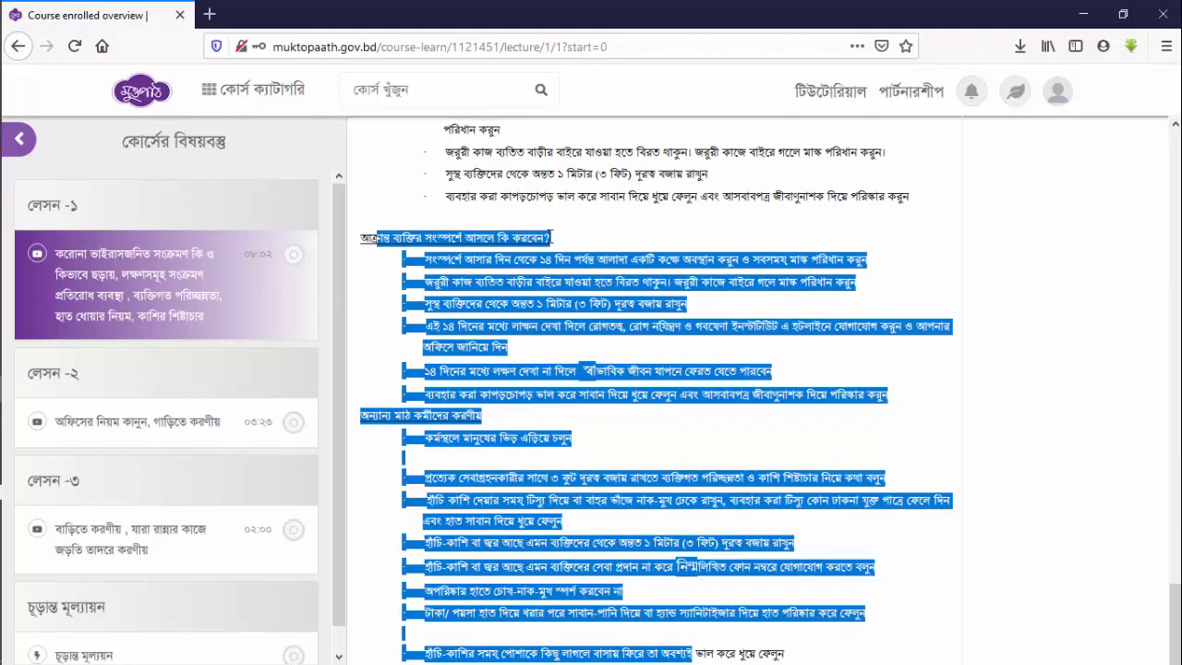
click(551, 237)
Scroll back up and launch the Lesson 1 কুইজ
scroll(552, 237, up, 15)
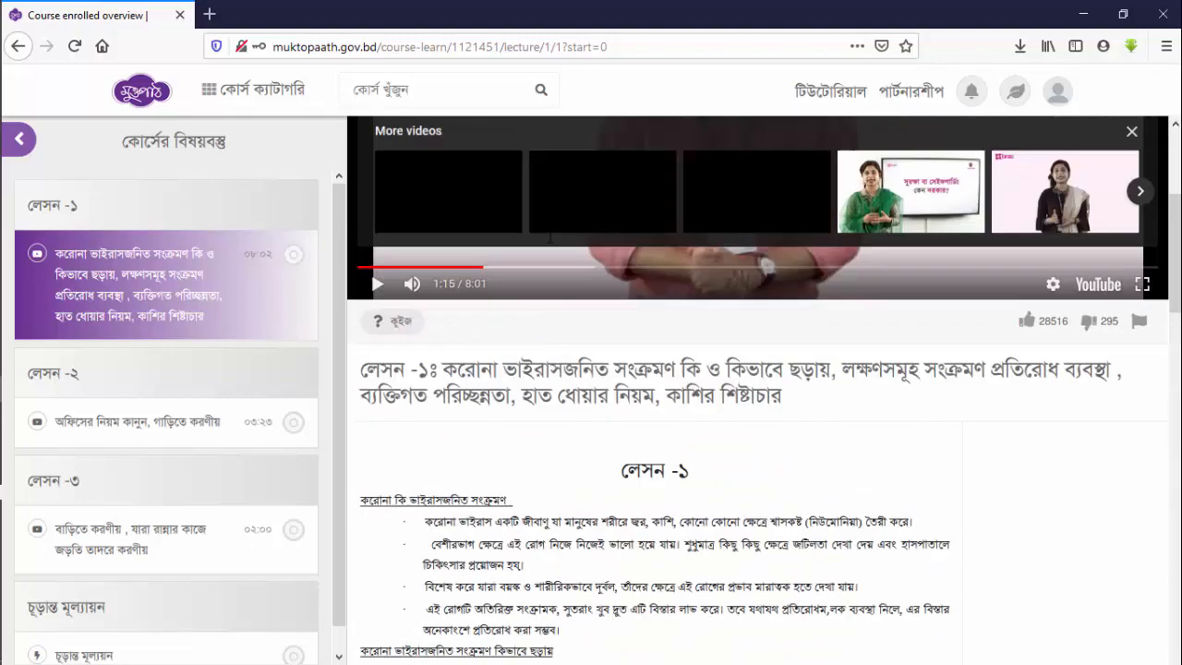
scroll(568, 393, down, 3)
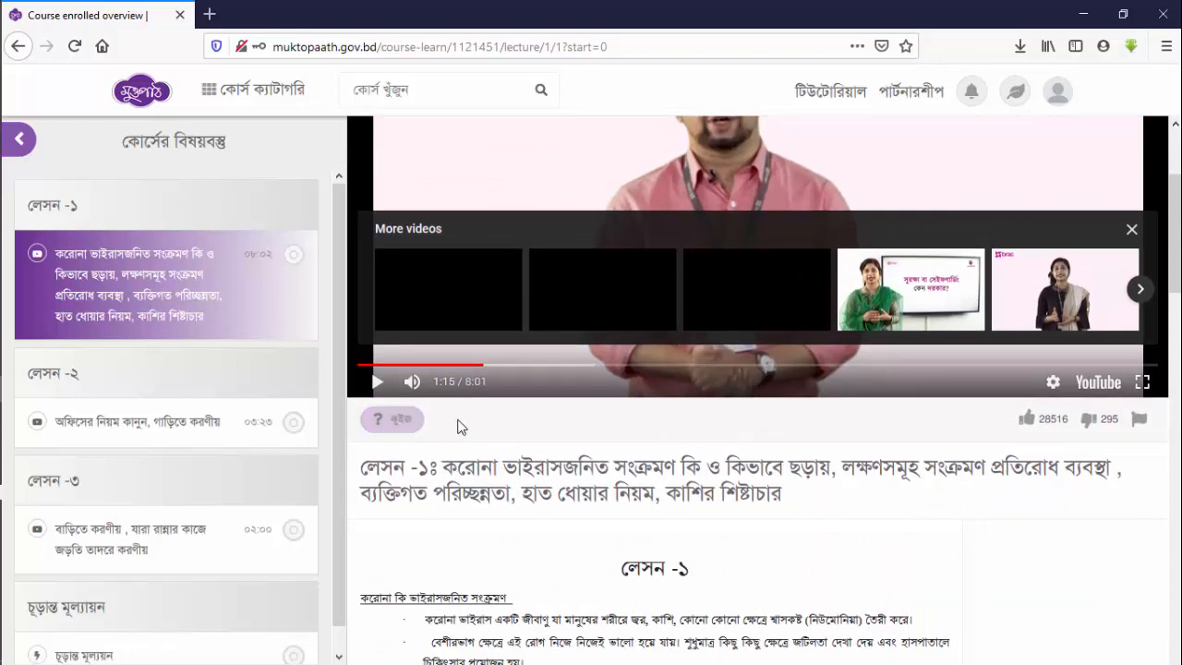
click(401, 421)
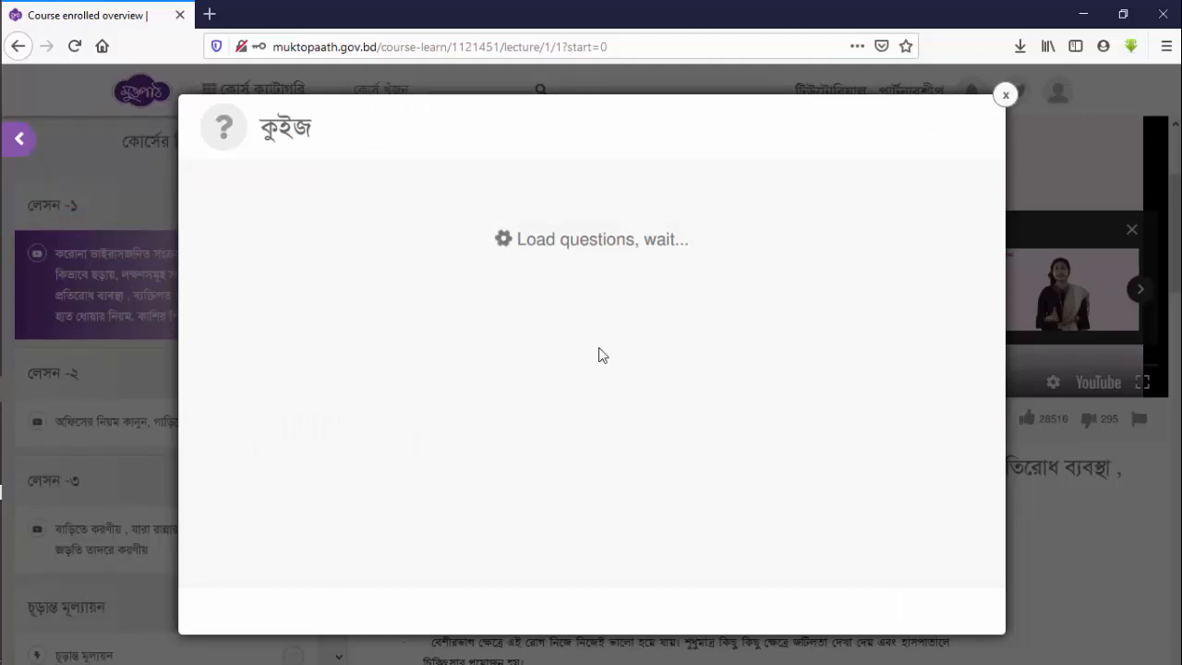
Let the Lesson 1 quiz load its first of four questions, with ১৪ দিন chosen
mouse_move(7, 369)
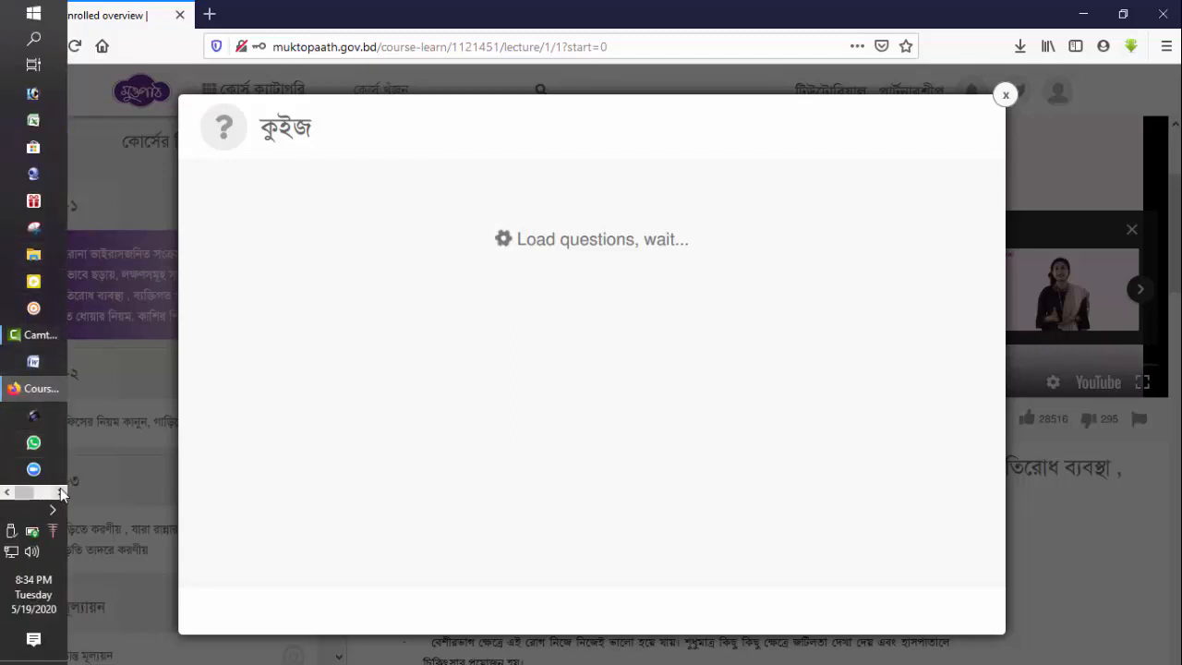
click(61, 493)
click(27, 93)
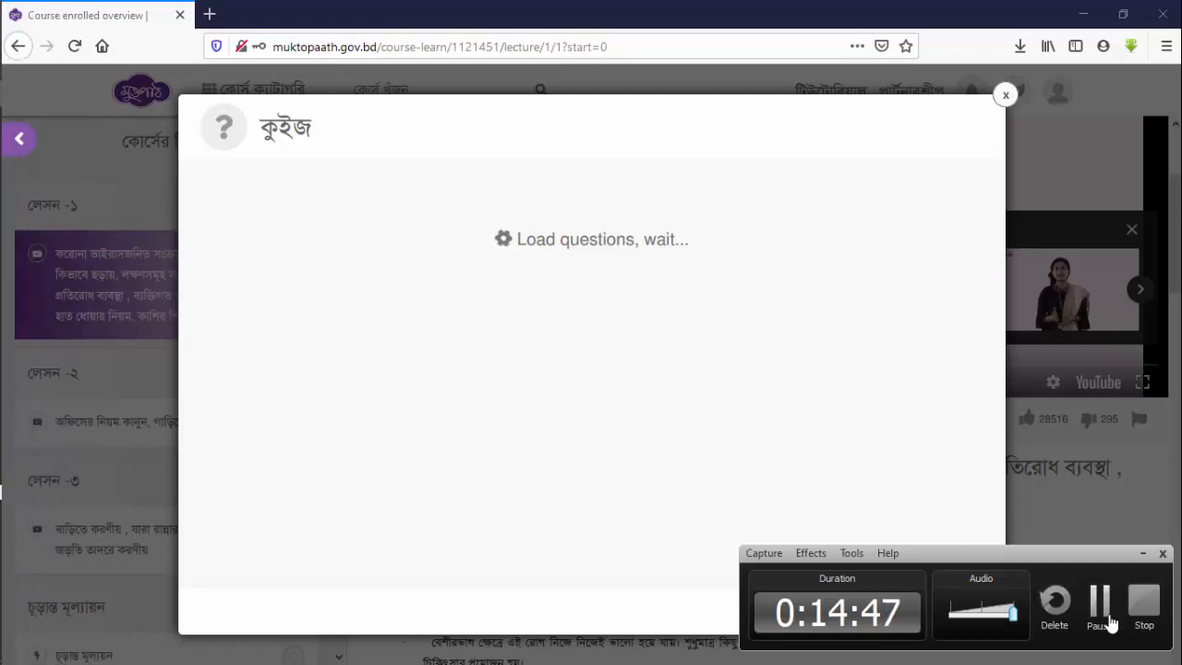
click(1099, 601)
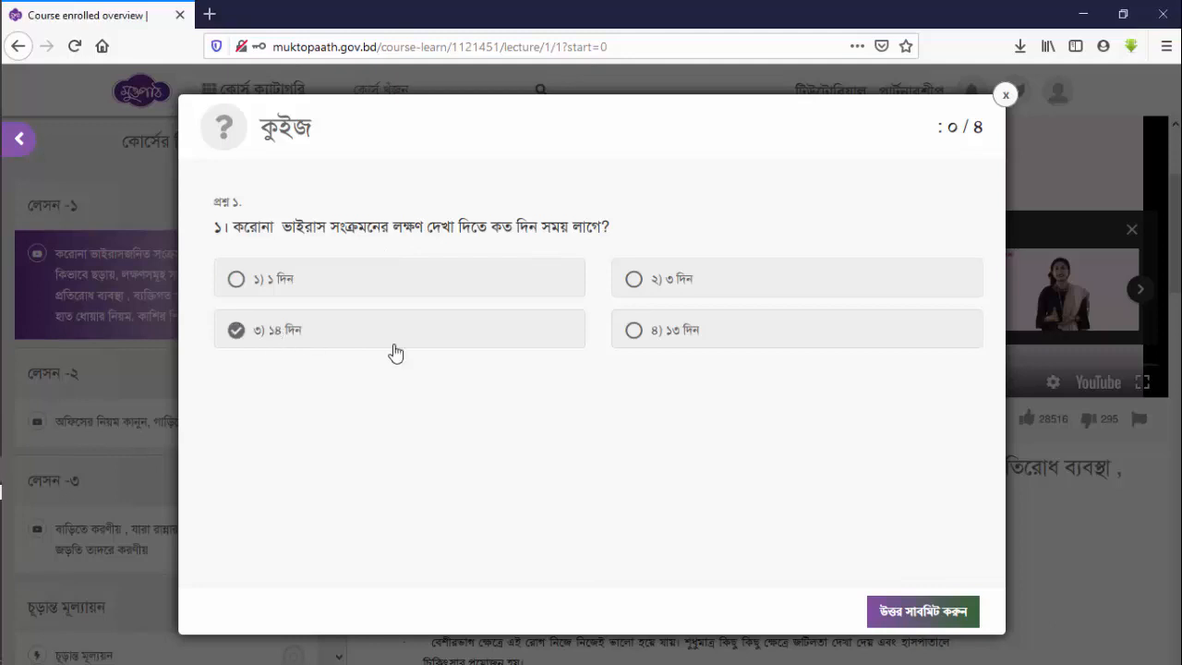
Submit 14 days for question 1 and COVID-19 for question 2
click(922, 619)
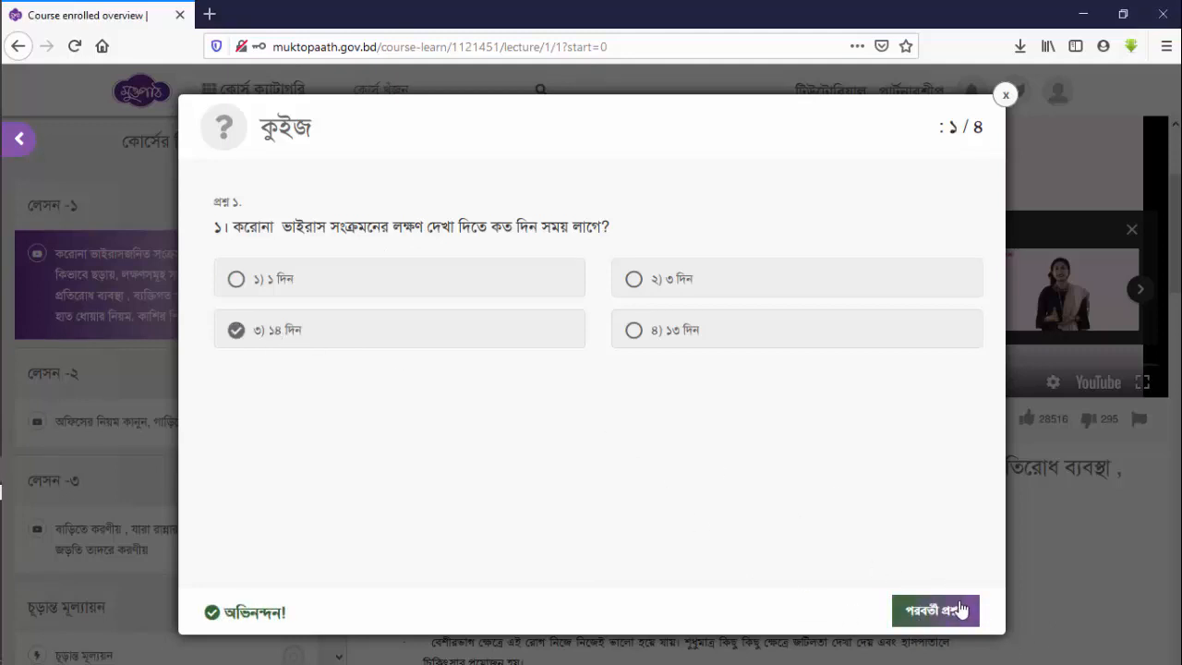
click(961, 607)
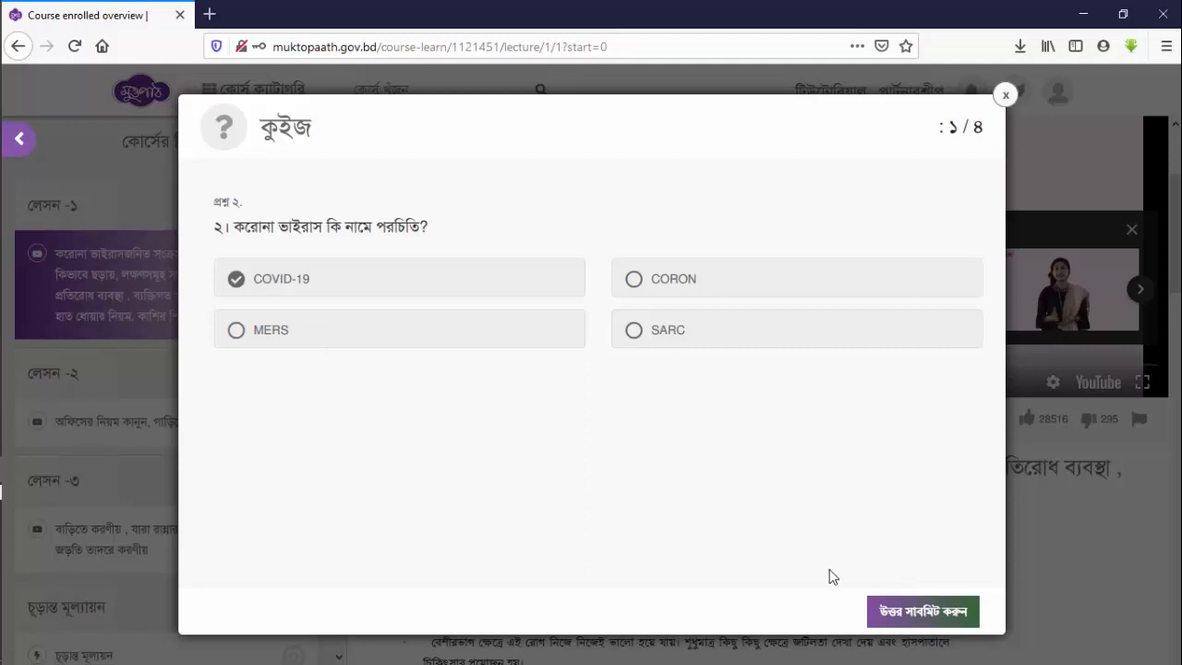
click(896, 611)
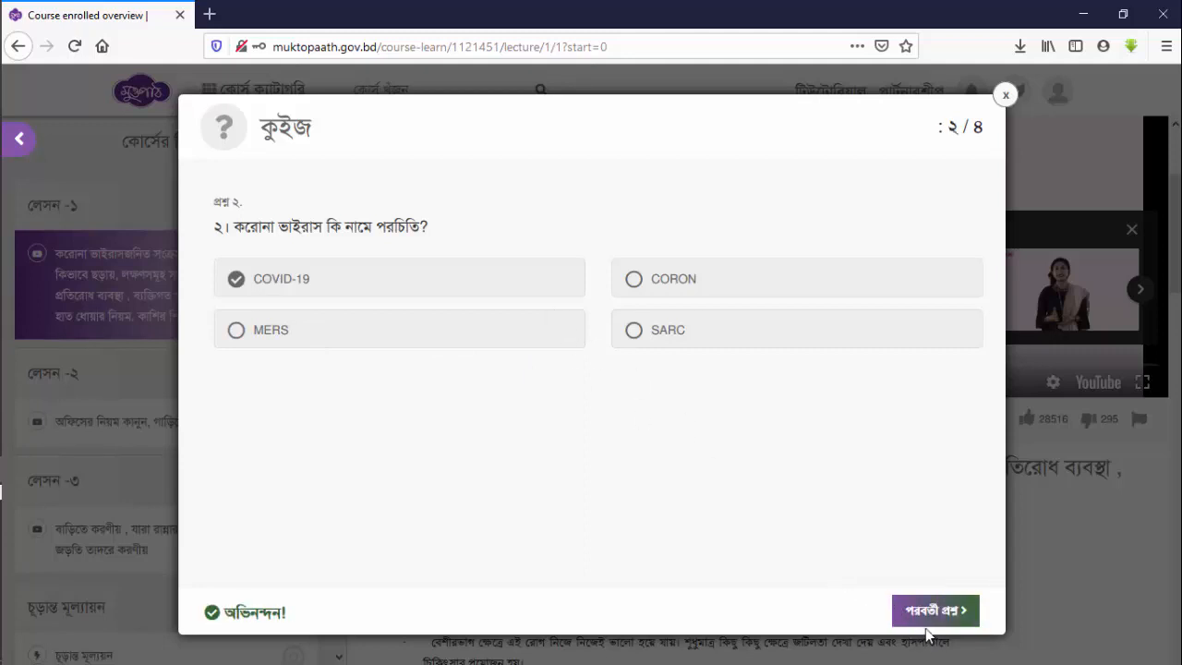
click(925, 619)
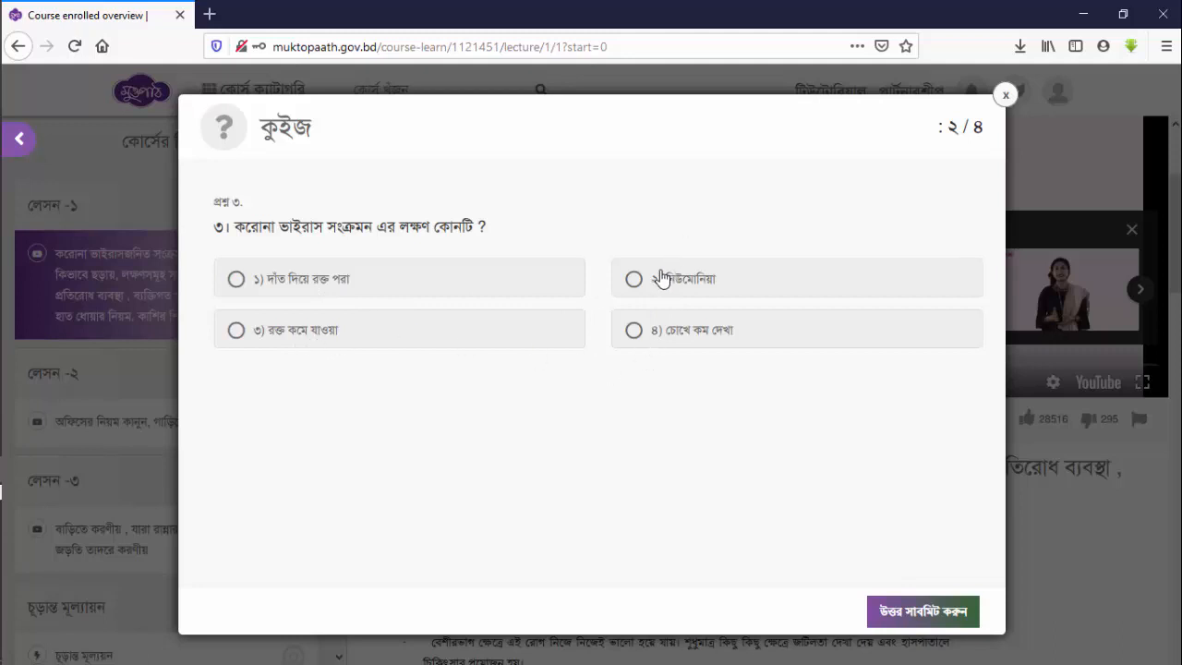
Submit answers to questions 3 and 4 and finish the quiz with a 4/4 score
click(922, 613)
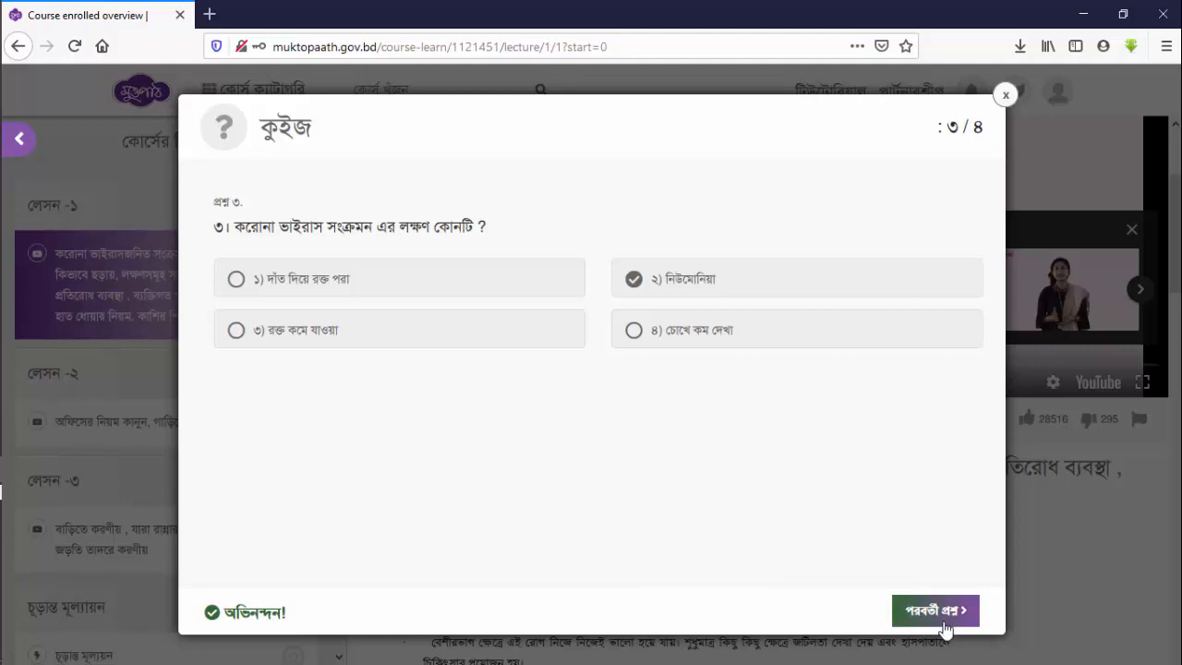
click(946, 621)
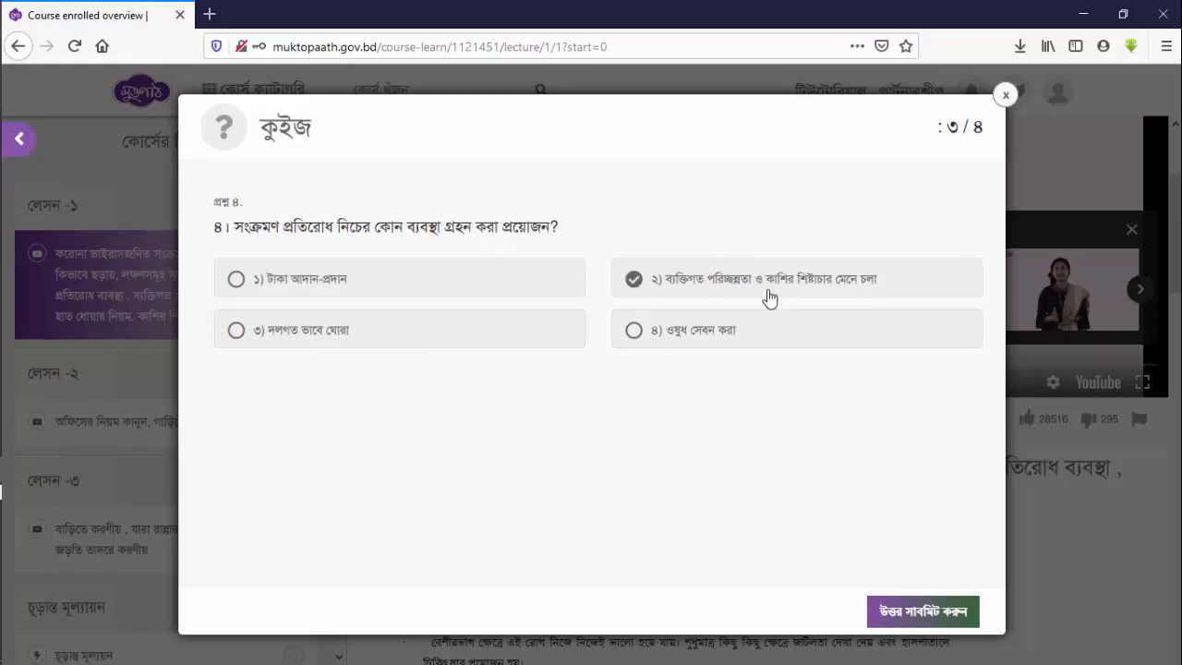
click(912, 612)
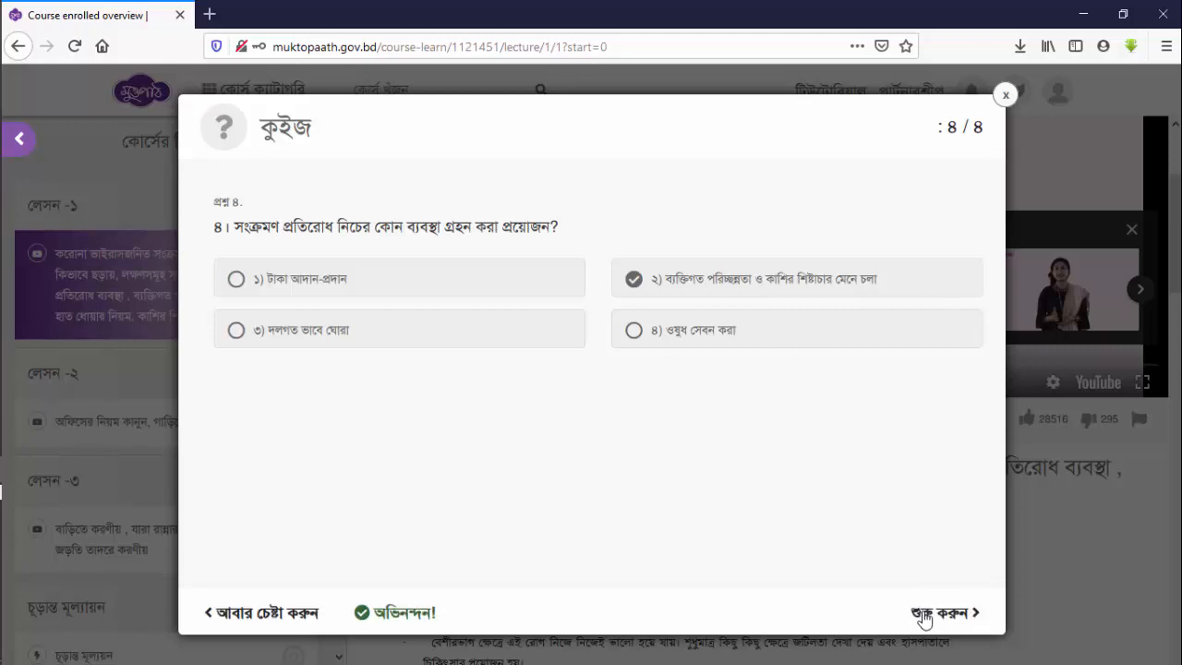
click(925, 617)
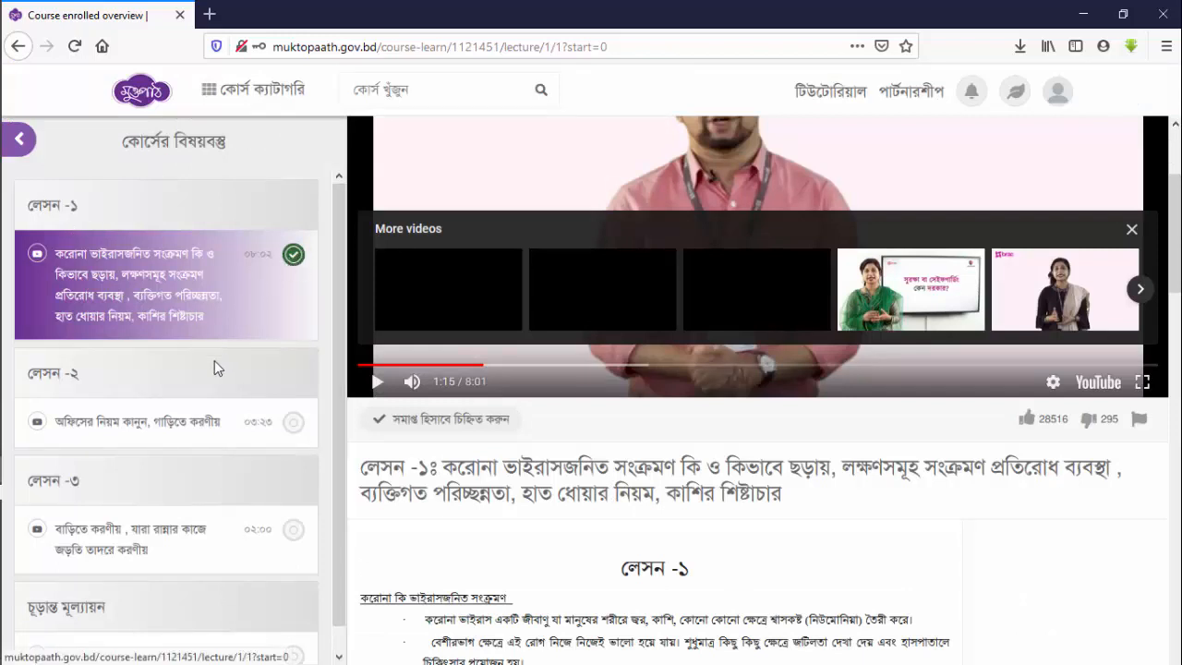
Select Lesson 2 in the course contents sidebar to load its 3:23 video
click(197, 429)
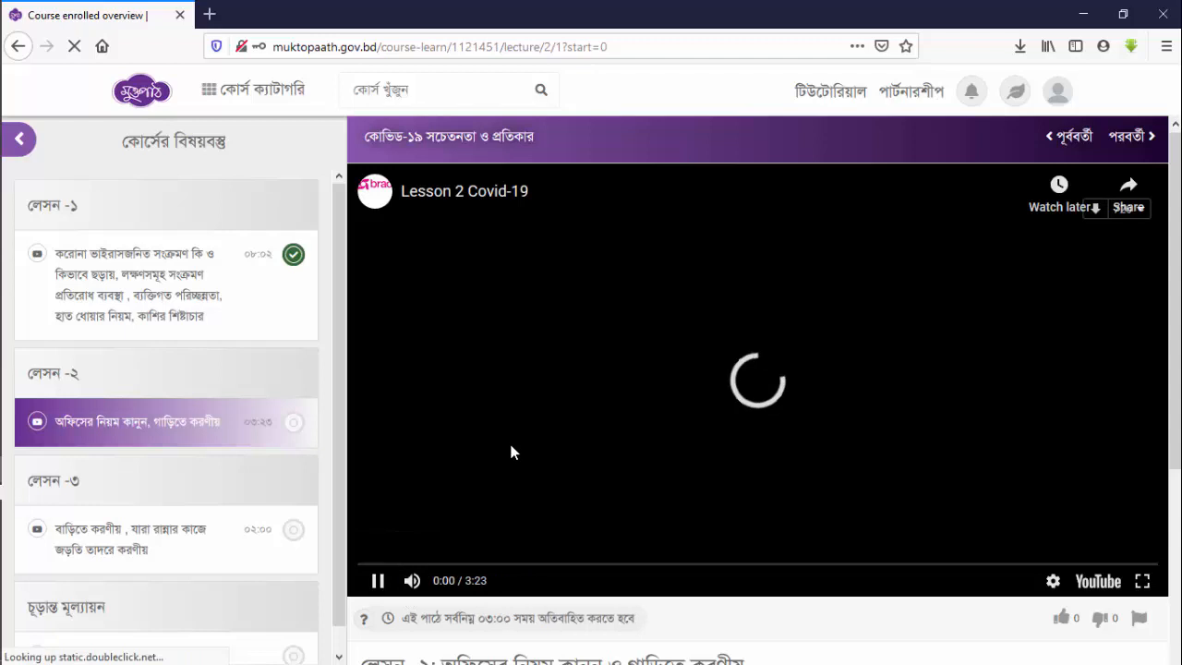
scroll(515, 452, down, 5)
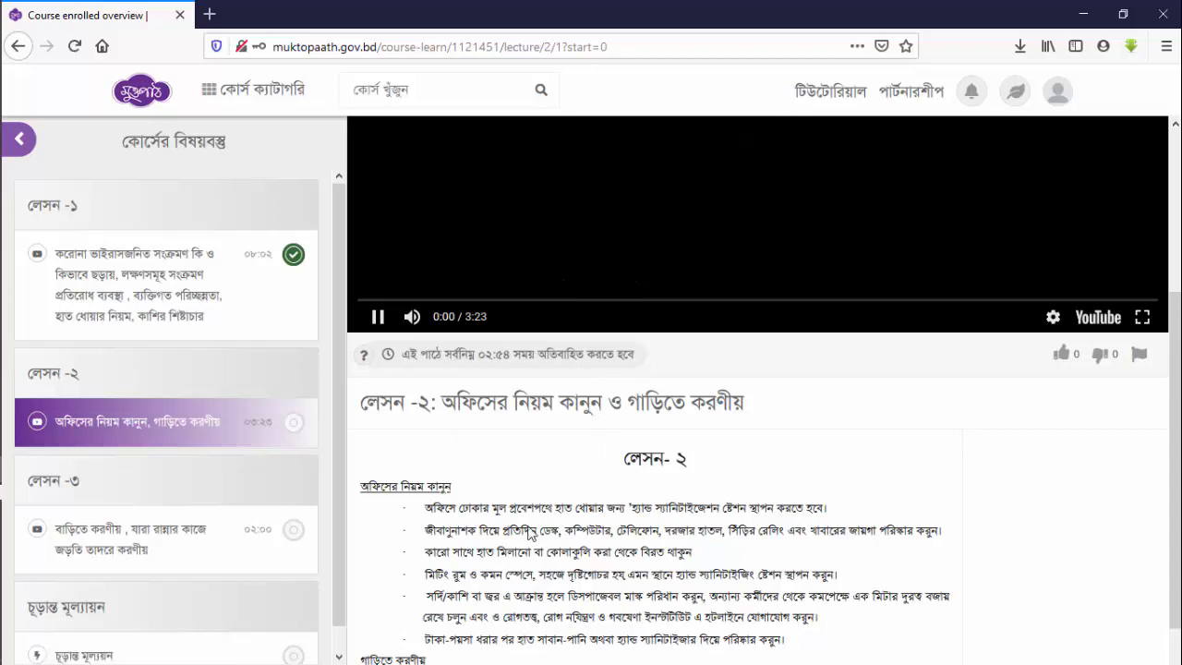
scroll(456, 433, down, 2)
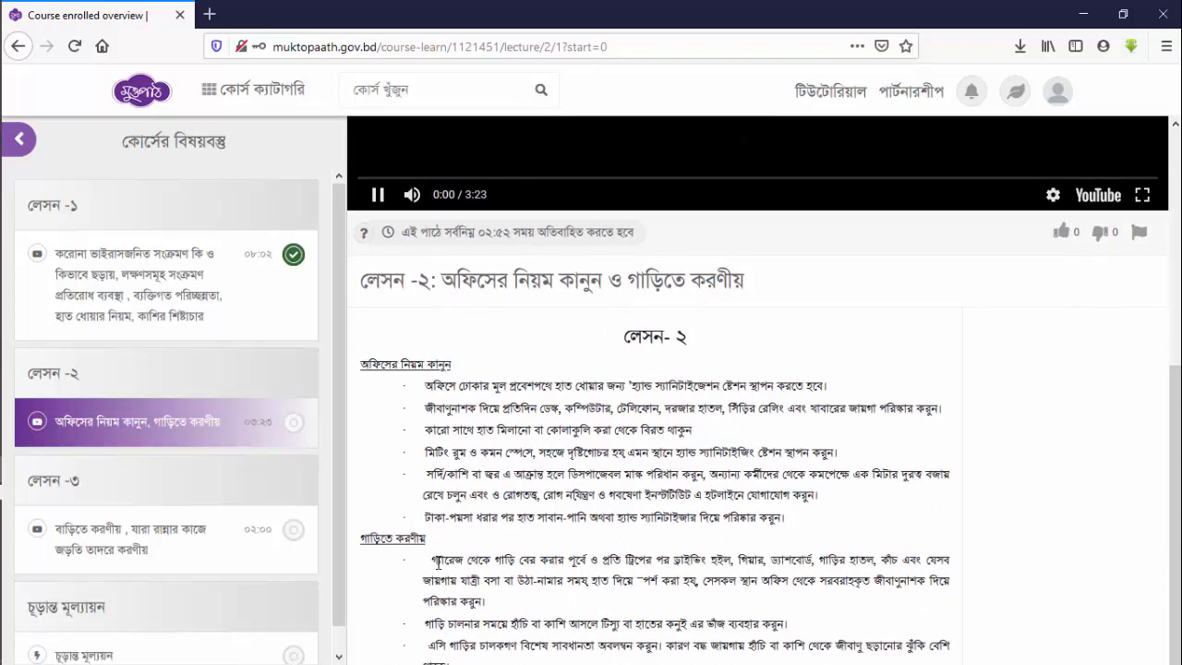
scroll(437, 560, up, 5)
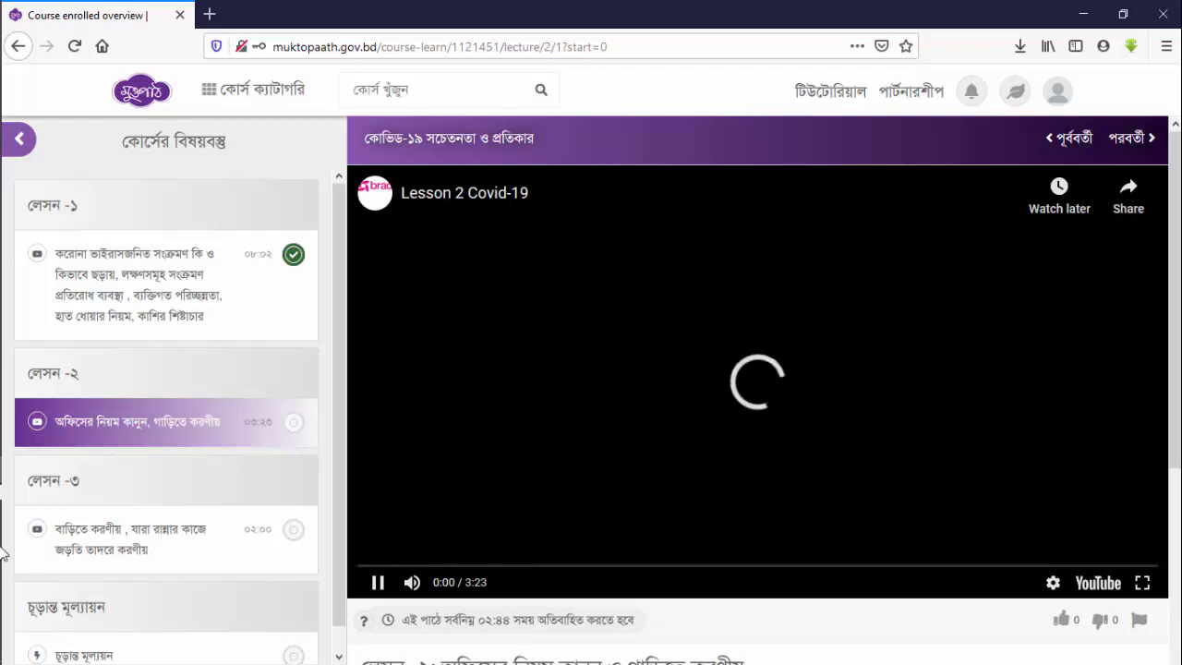
mouse_move(2, 552)
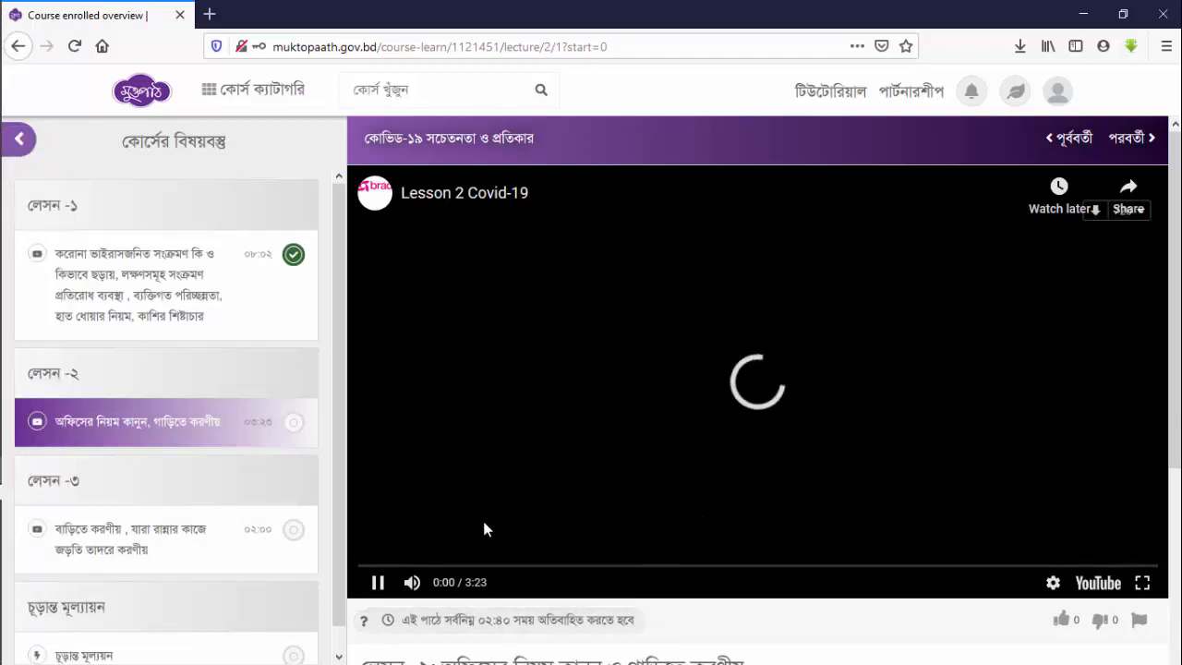
mouse_move(3, 370)
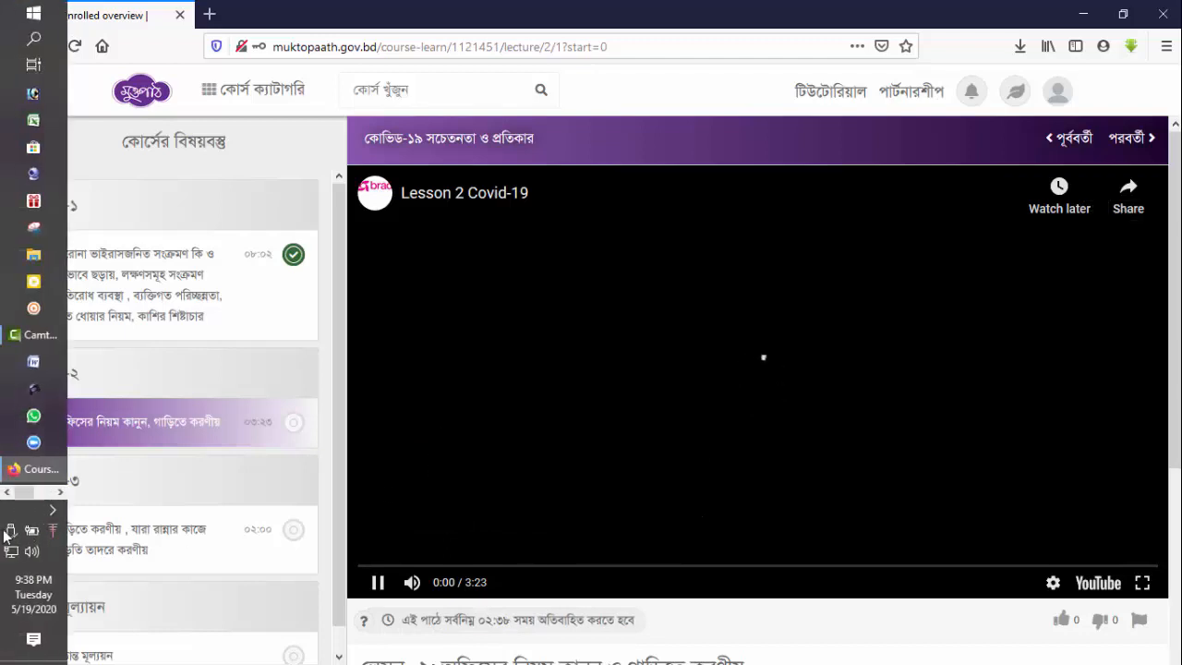
click(60, 492)
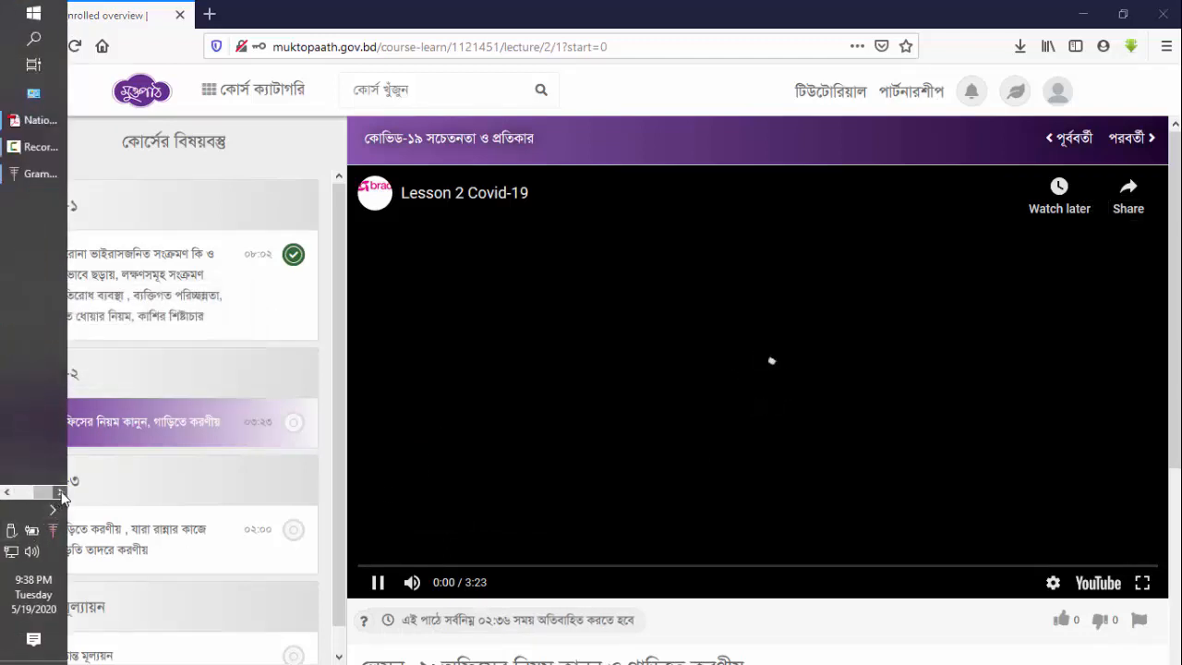
click(28, 148)
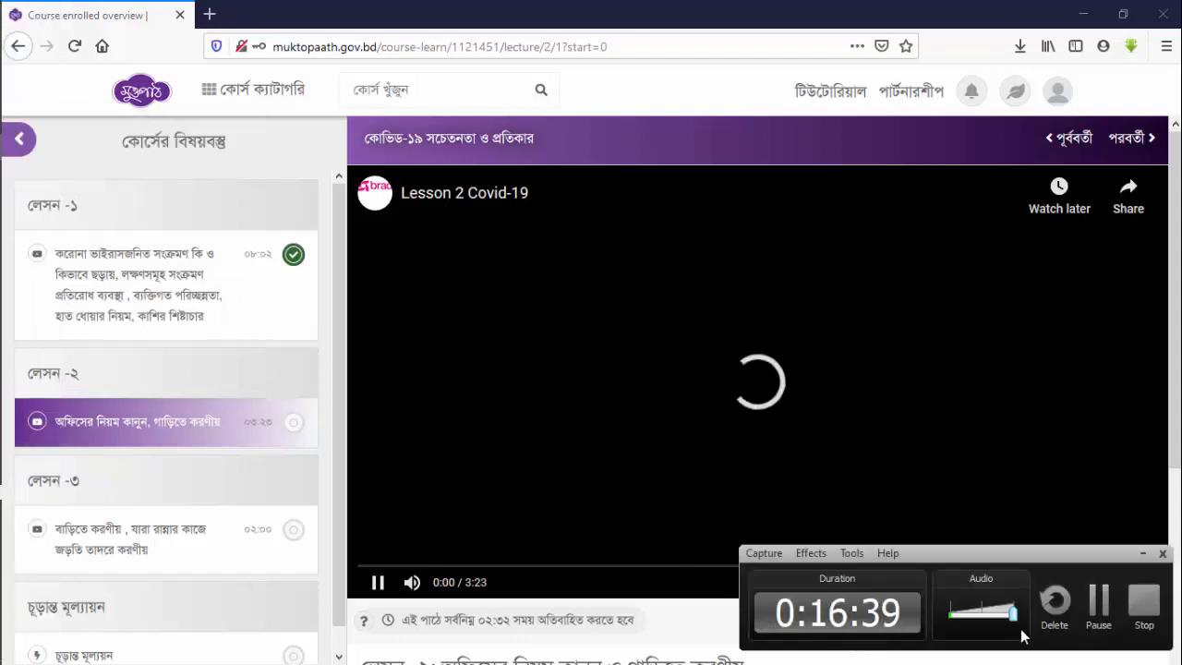
click(1095, 600)
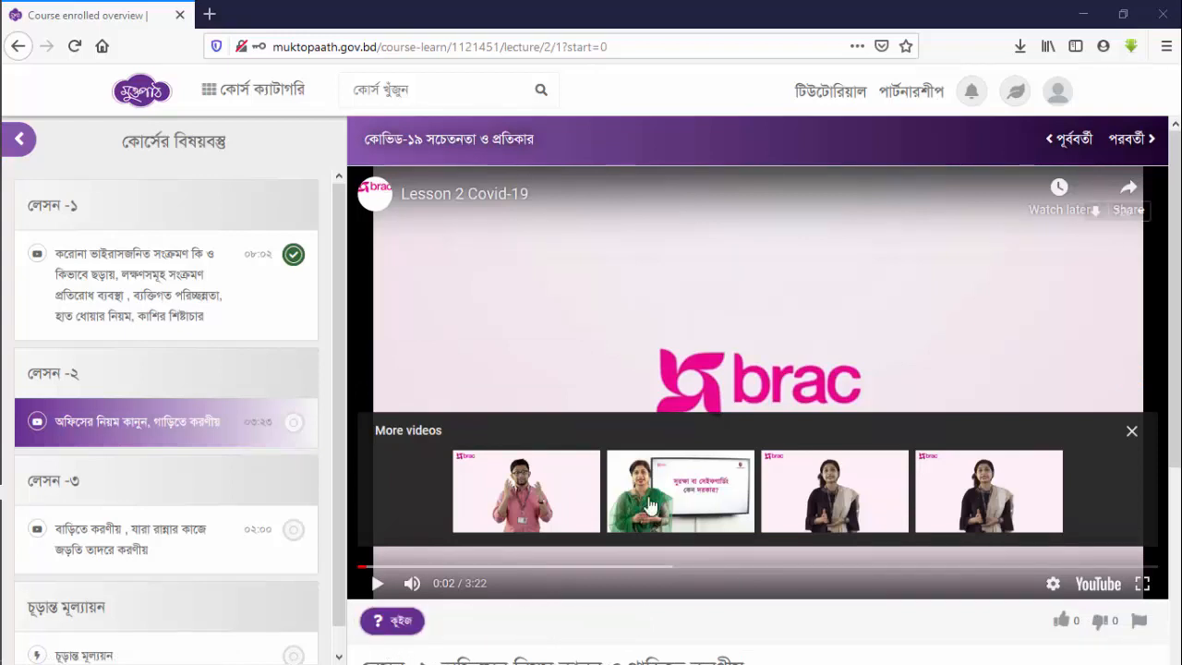
Scroll below the Lesson 2 video and start its কুইজ
scroll(661, 499, down, 3)
scroll(661, 499, up, 2)
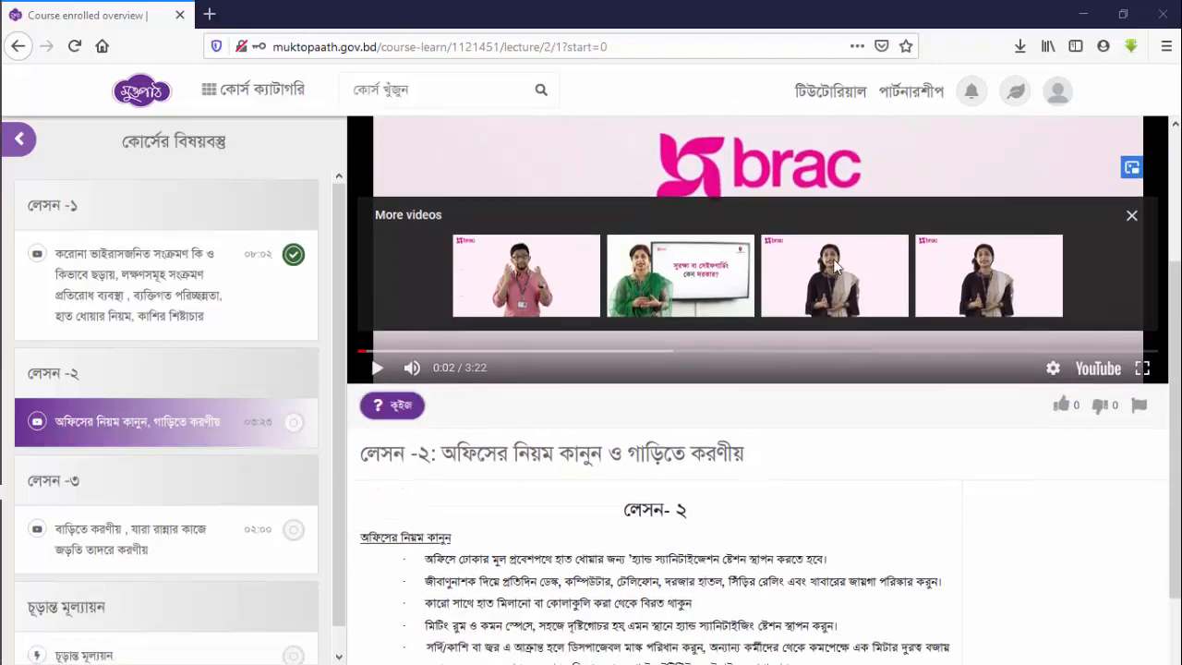
scroll(834, 258, down, 3)
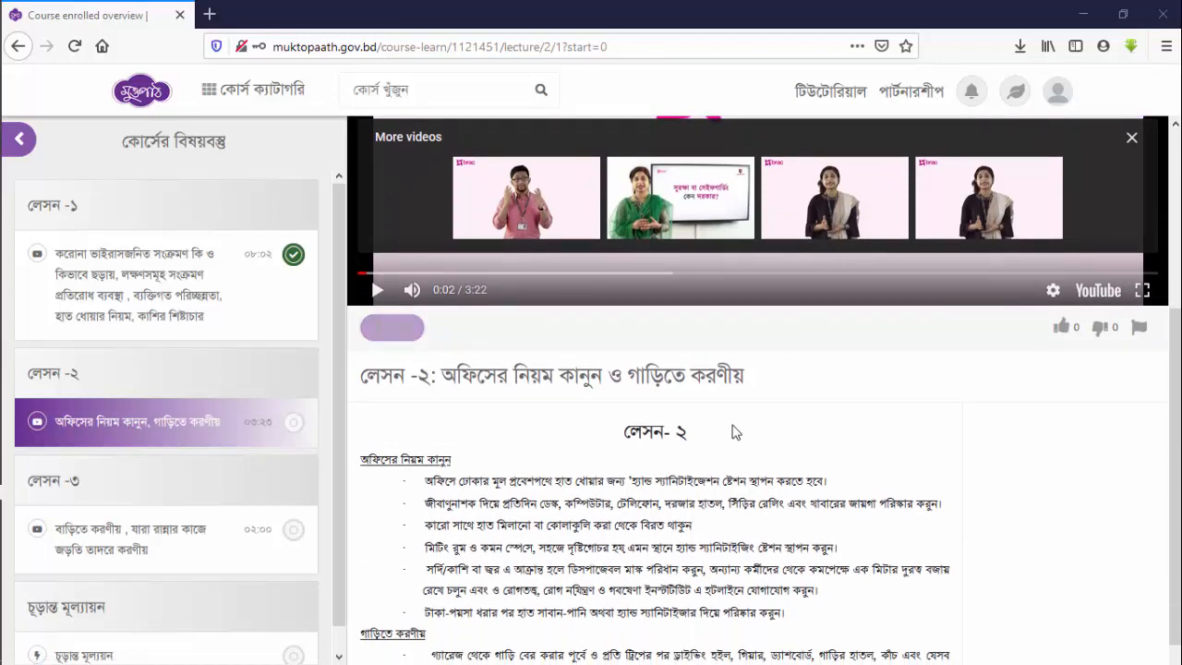
scroll(736, 428, up, 6)
scroll(469, 536, down, 4)
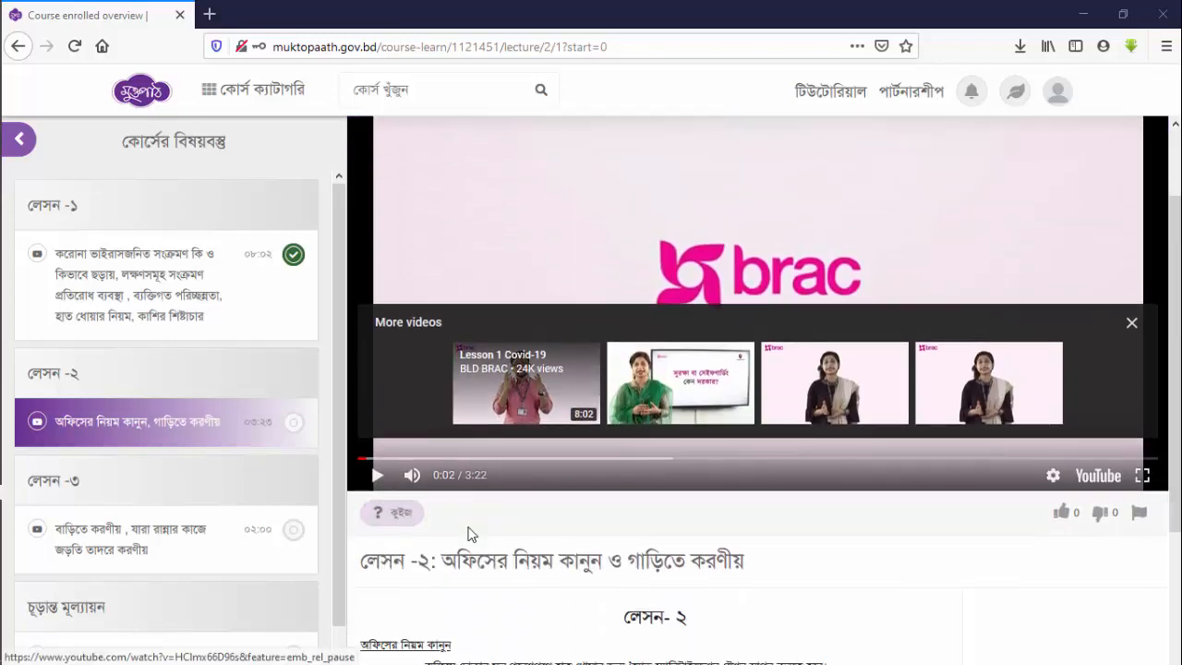
click(396, 456)
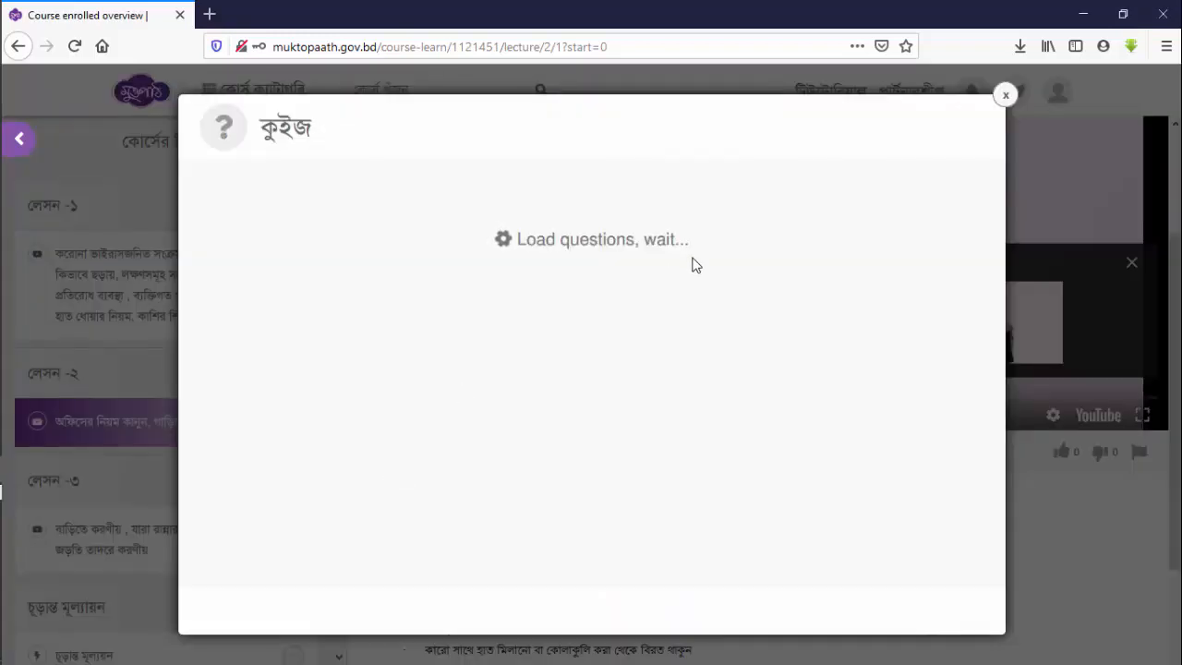
Return to the Lesson 2 quiz and submit the answer to question 1
mouse_move(4, 480)
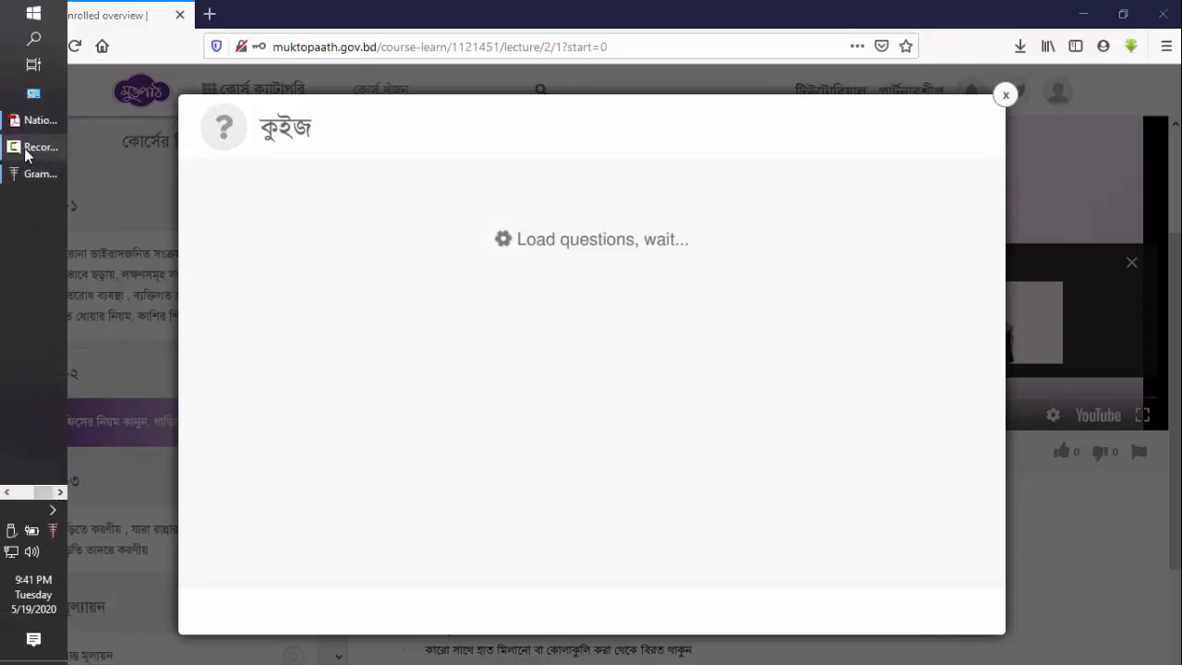
click(27, 150)
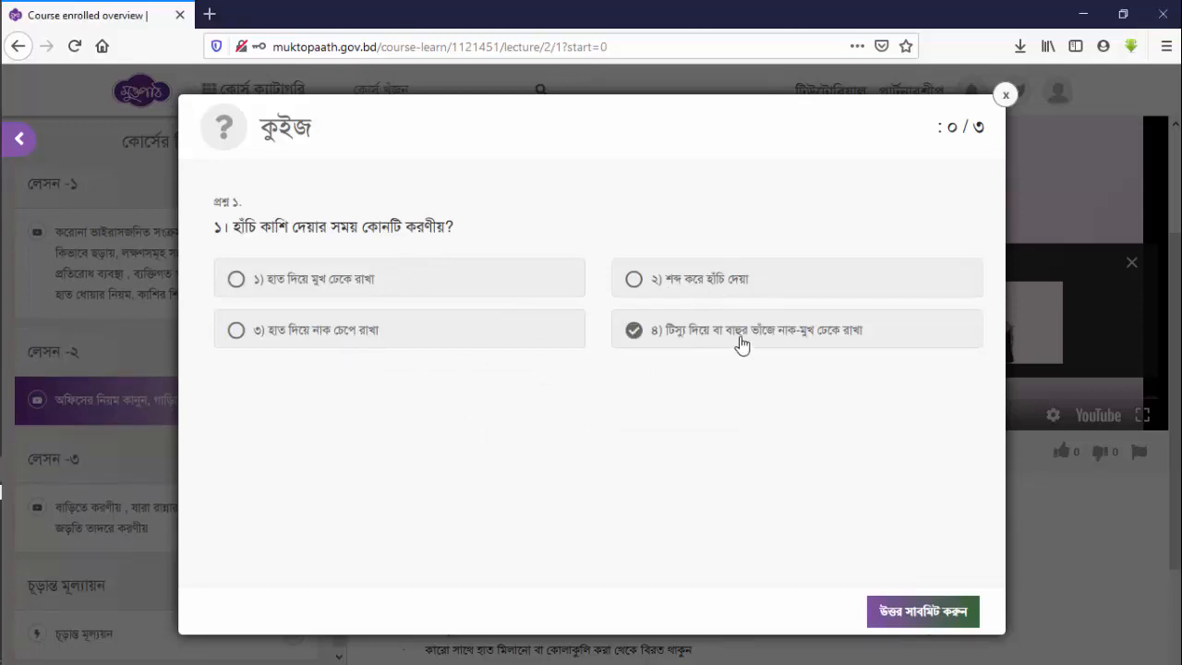
click(916, 619)
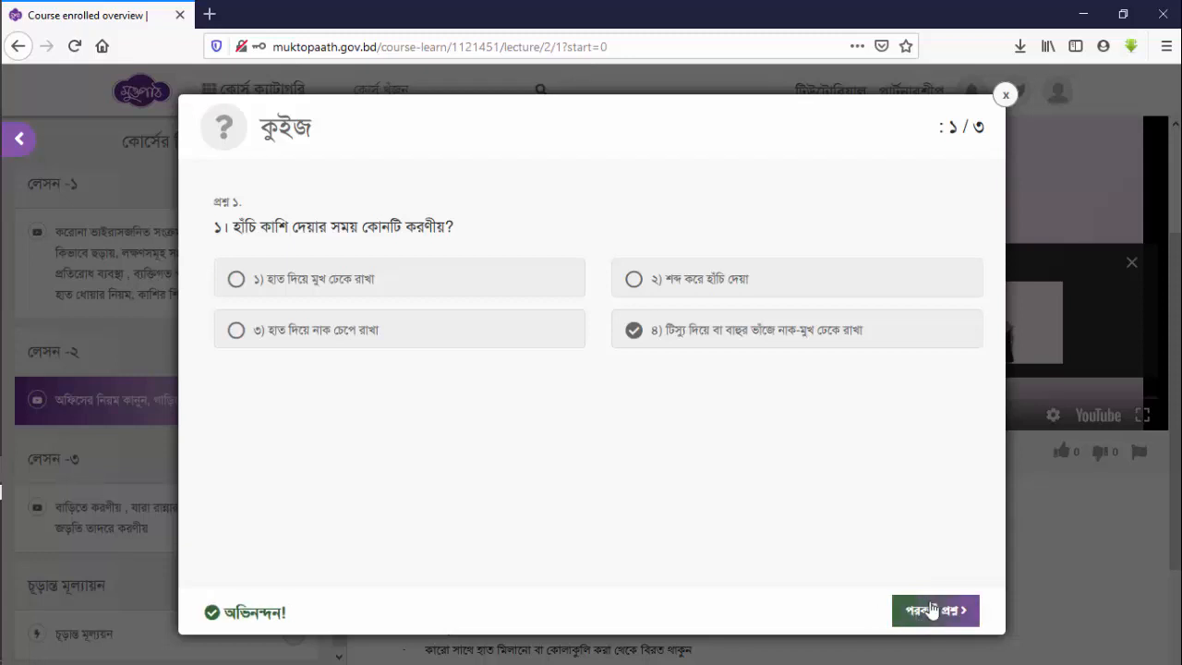
click(933, 612)
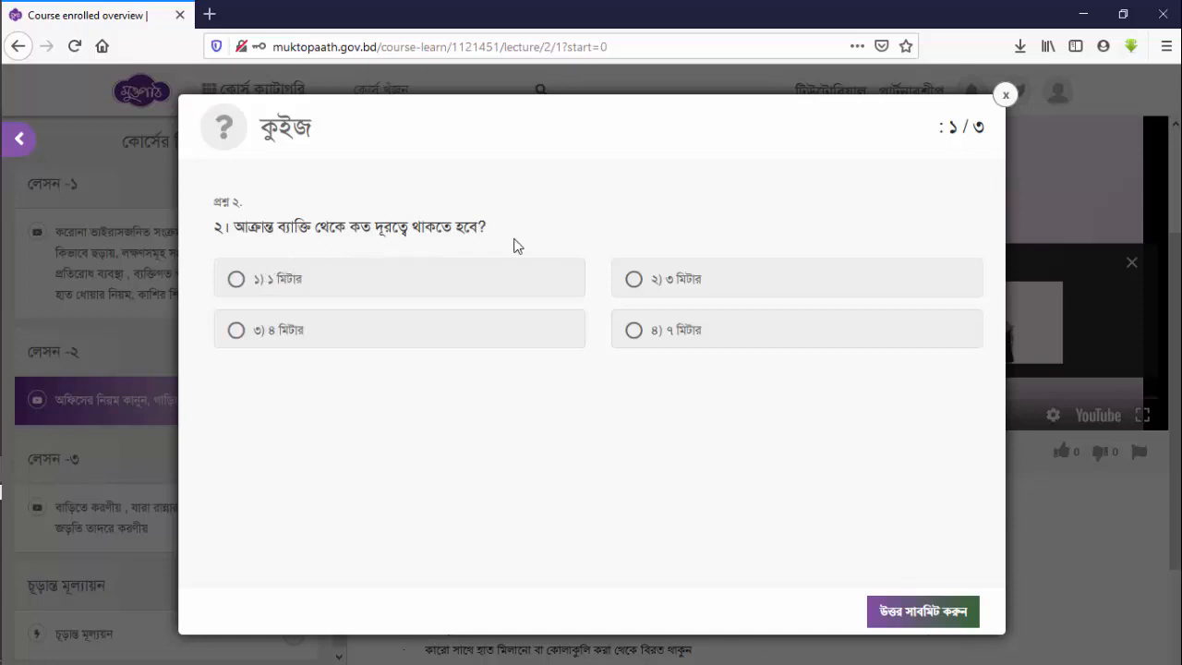
Answer ১ মিটার for question 2, submit question 3, and finish with 3/3
click(236, 280)
click(910, 617)
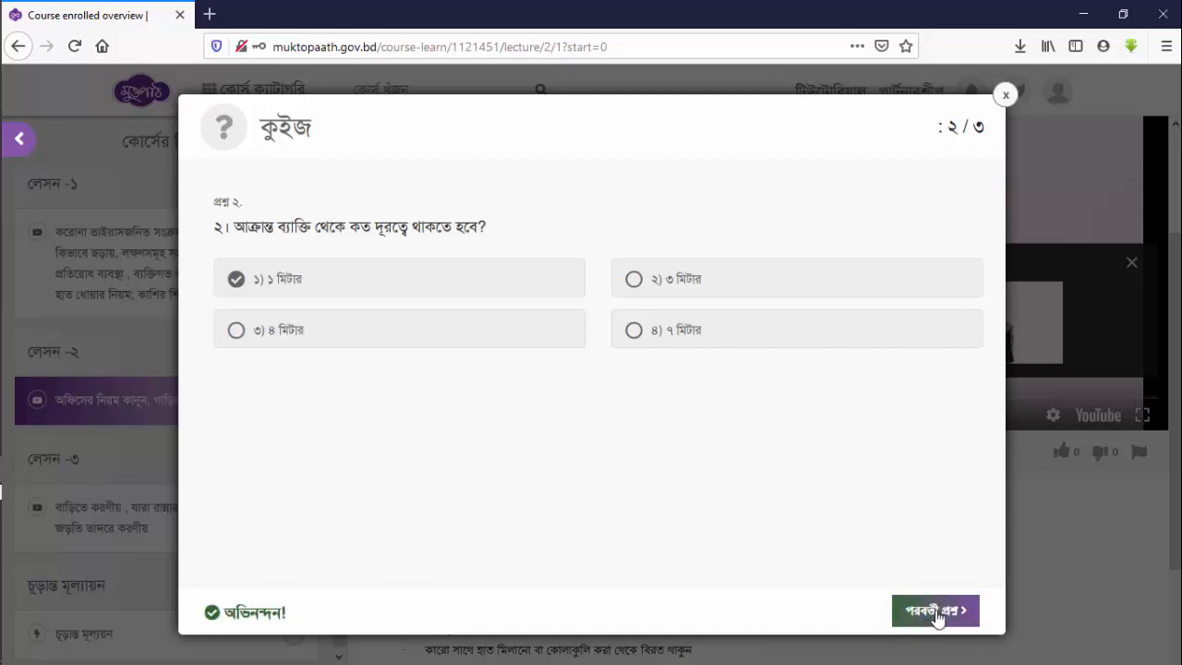
click(935, 613)
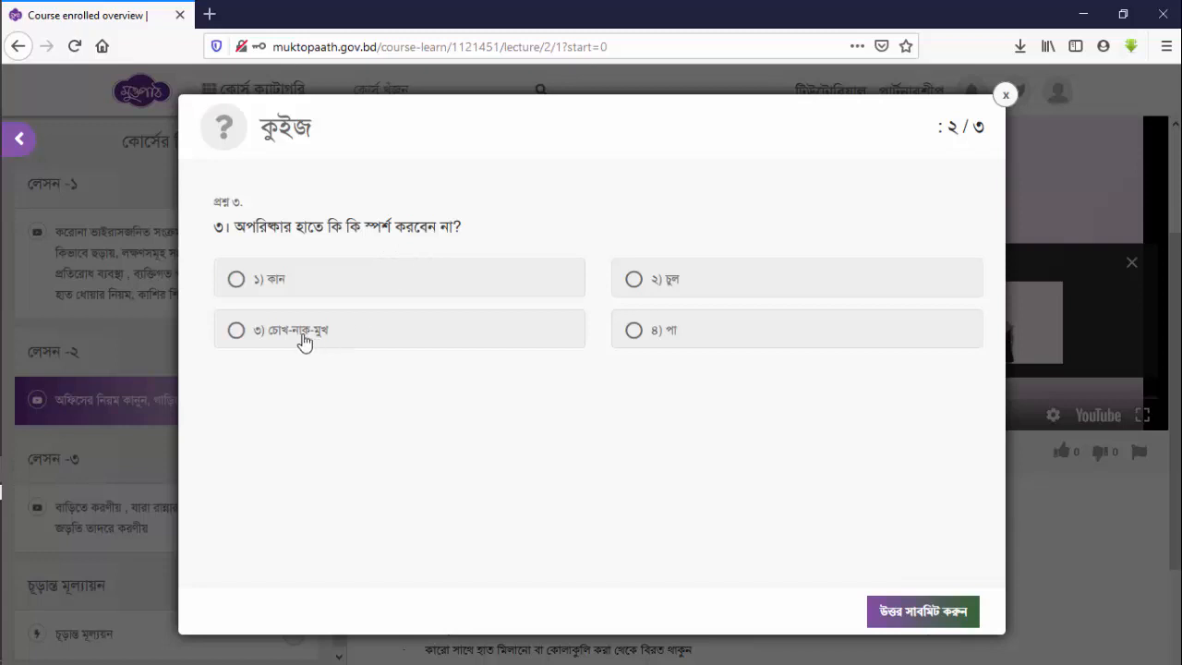
click(919, 614)
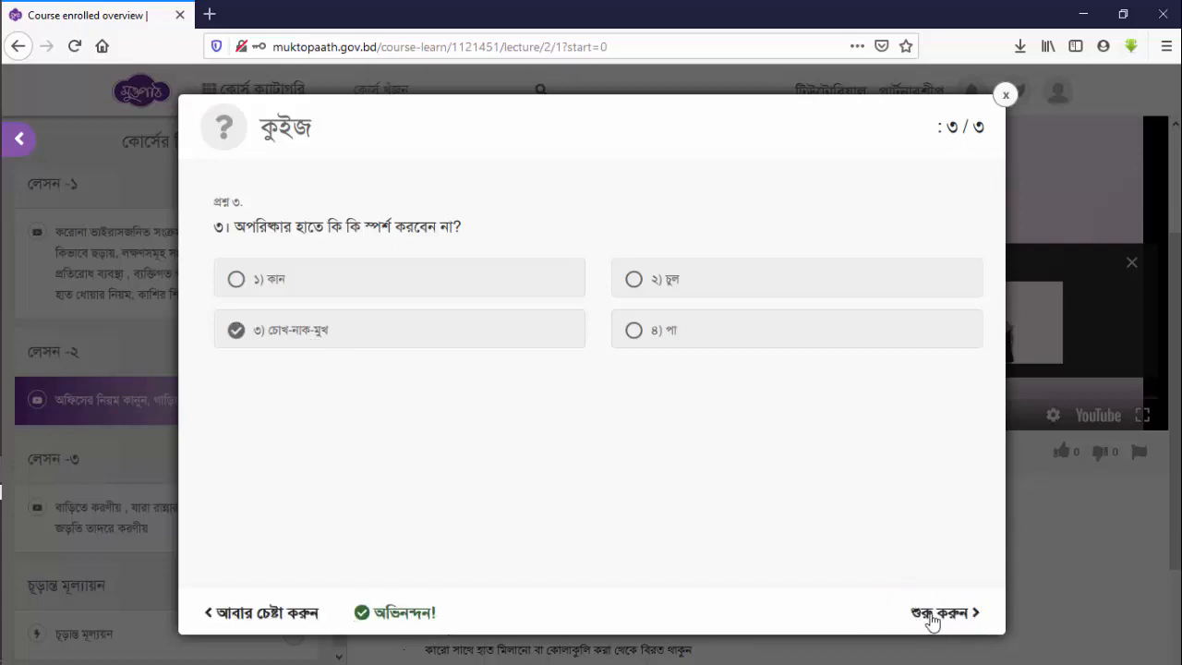
click(931, 614)
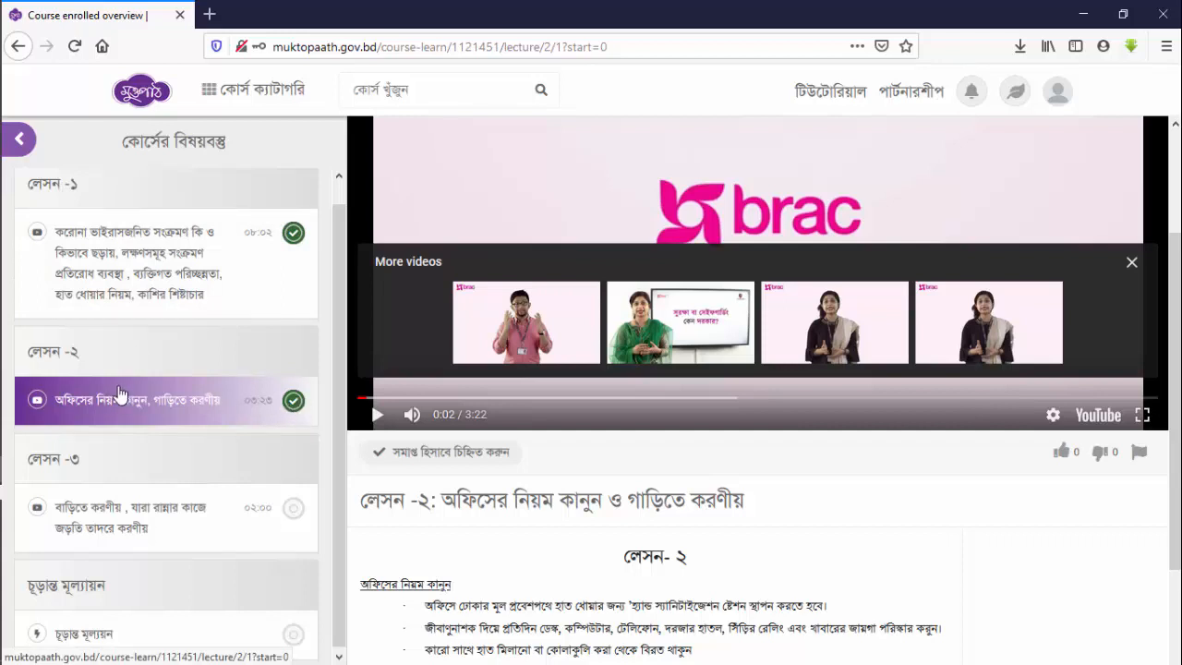
Select Lesson 3 on precautions at home and for cooks in the sidebar
scroll(121, 396, down, 1)
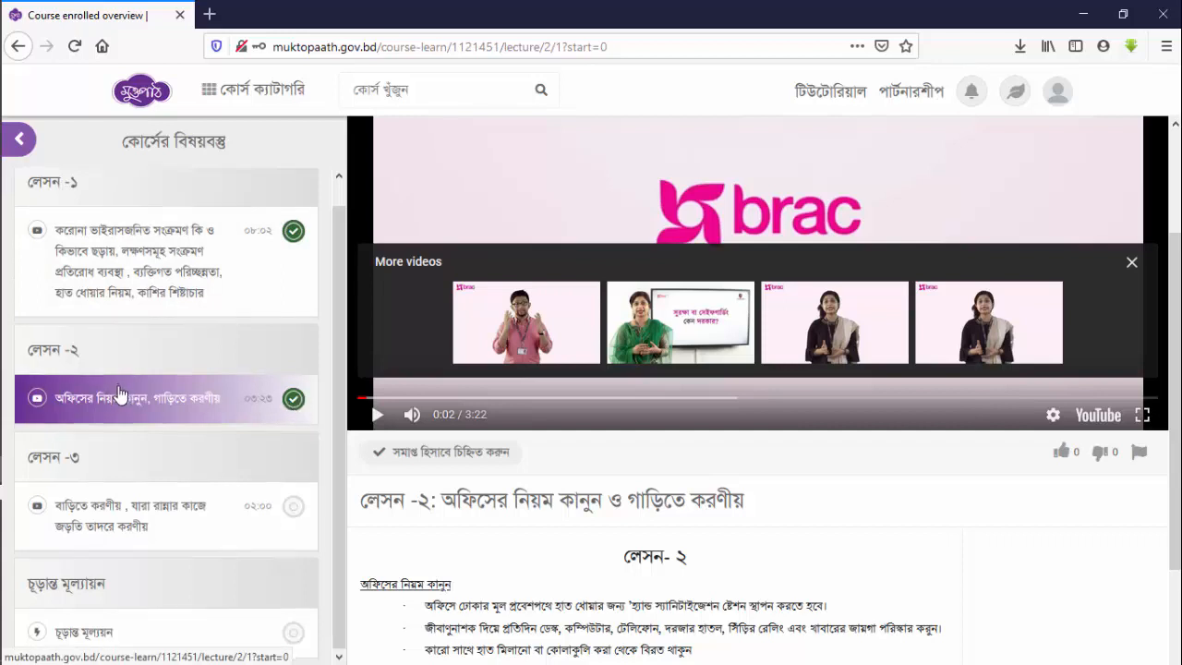
click(111, 528)
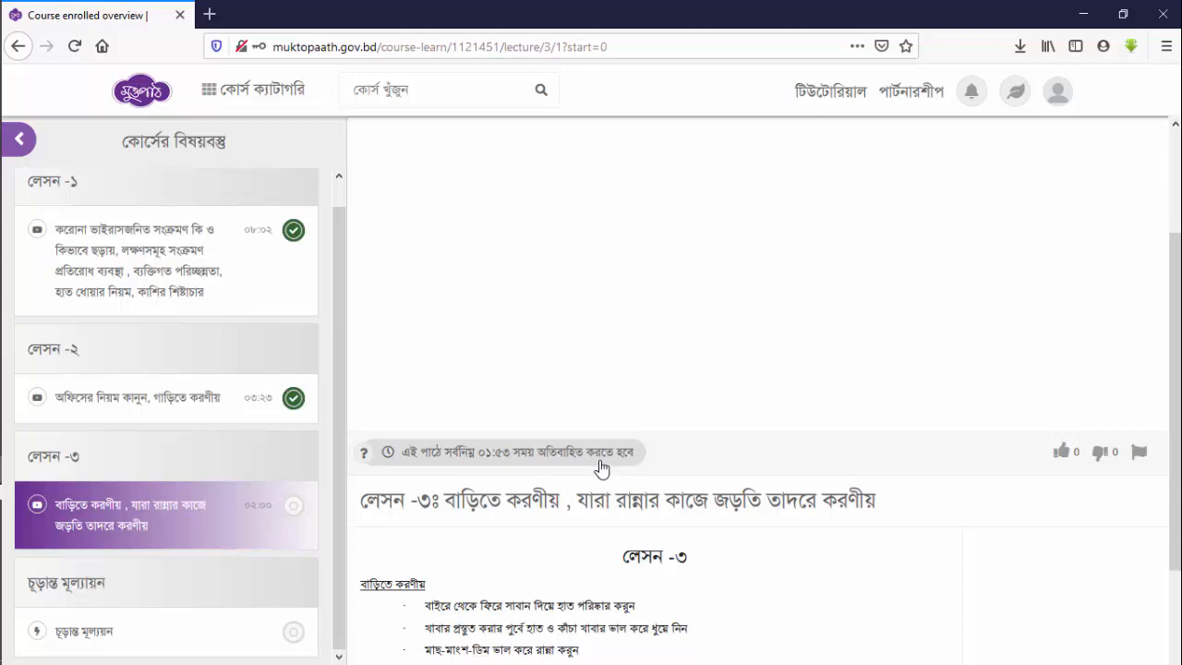
scroll(550, 319, down, 2)
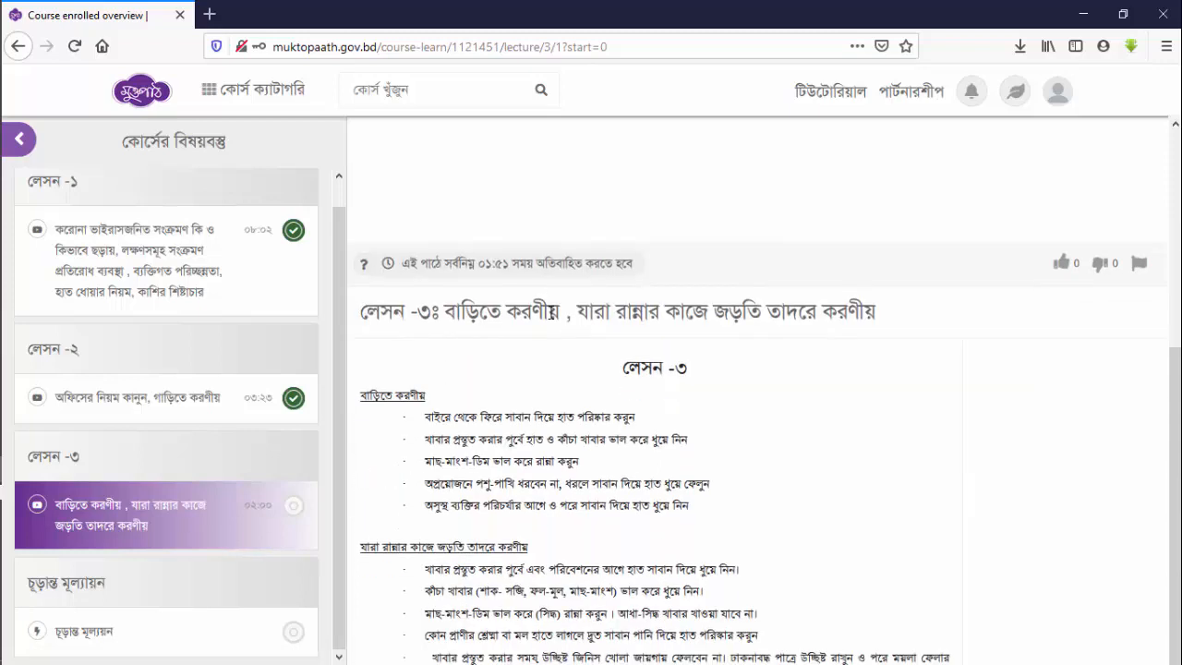
scroll(550, 319, up, 4)
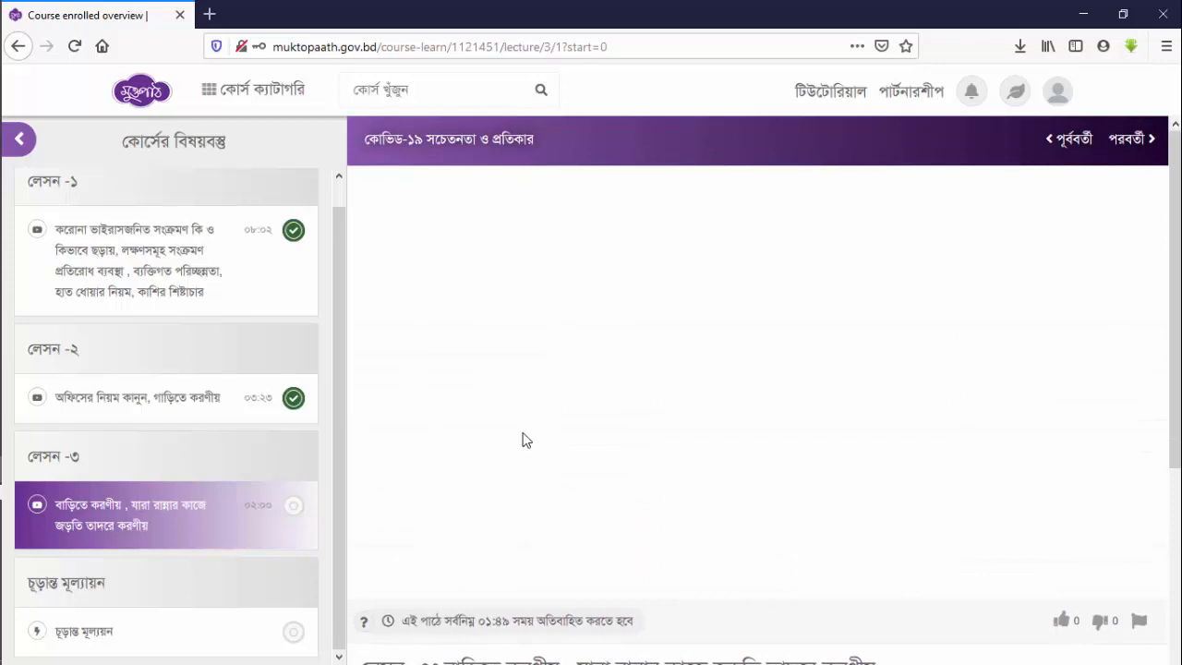
scroll(522, 441, down, 4)
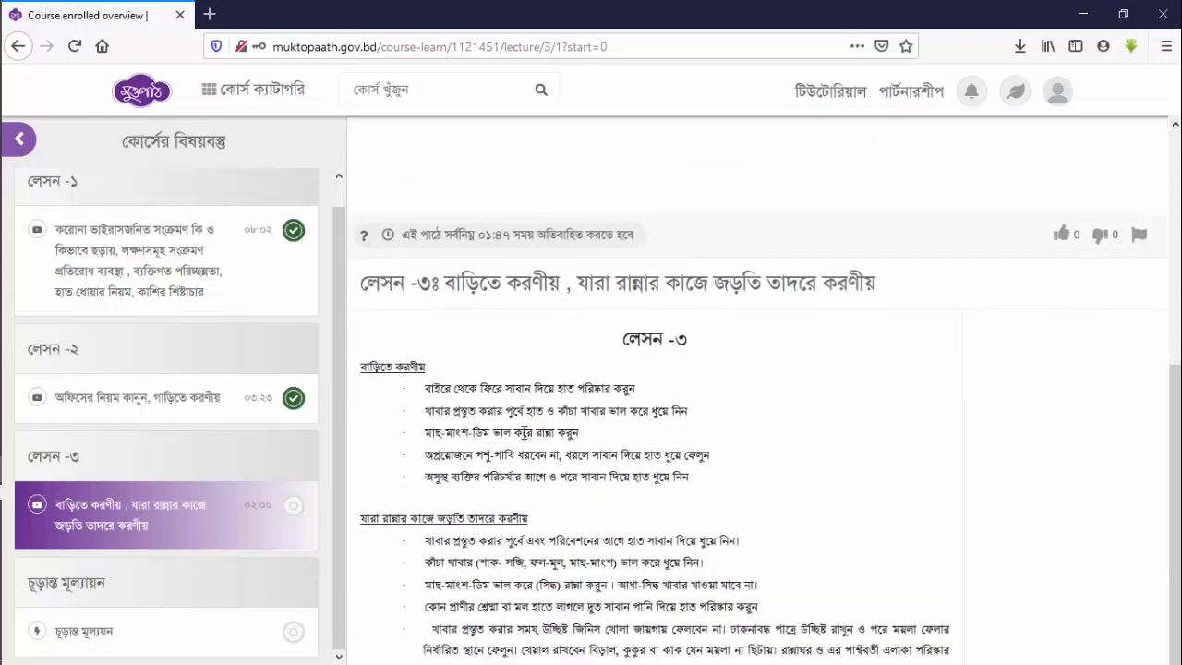
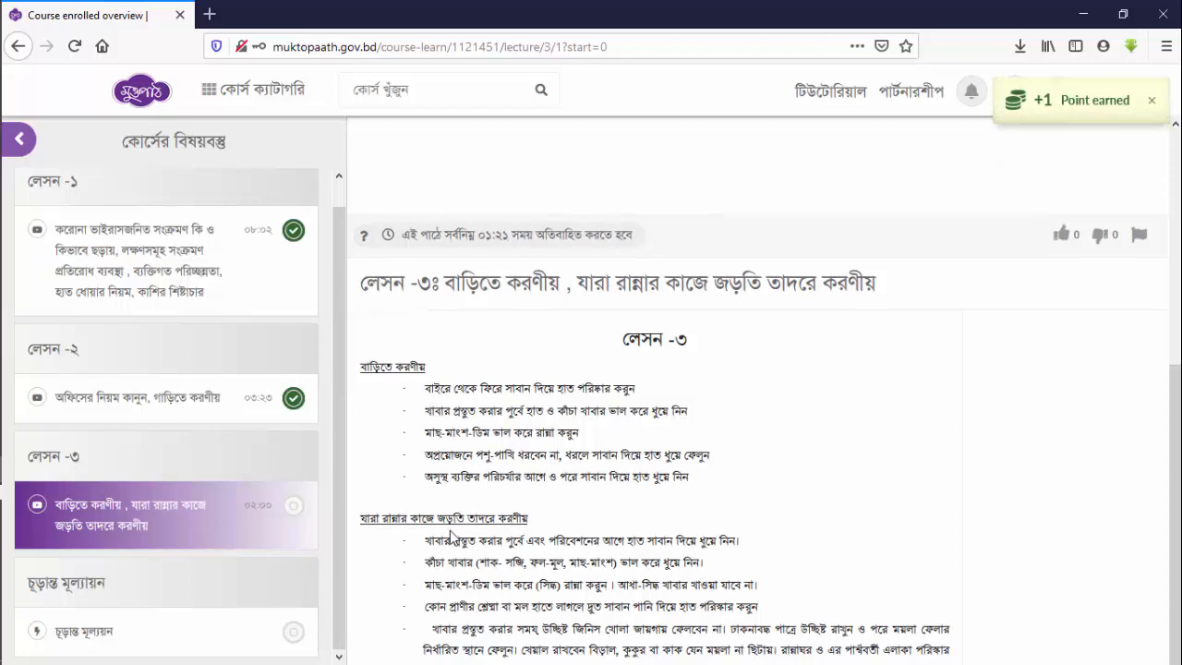
Pause the screen recording from the recorder's taskbar controls
scroll(451, 535, up, 5)
scroll(453, 538, down, 5)
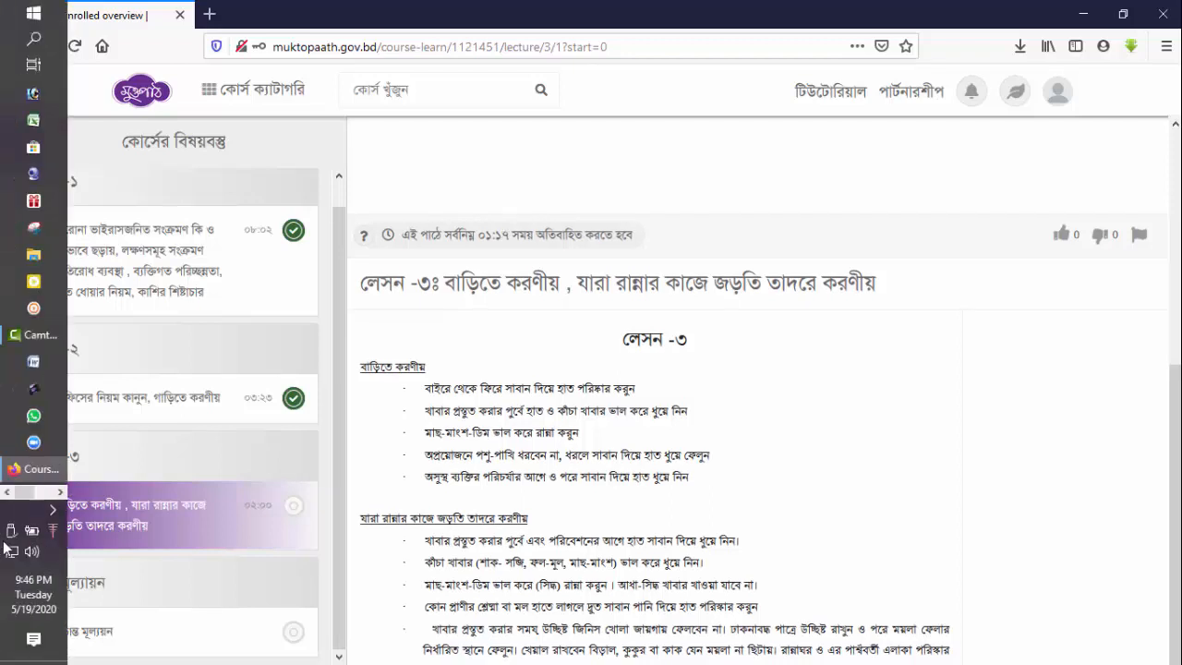
mouse_move(49, 332)
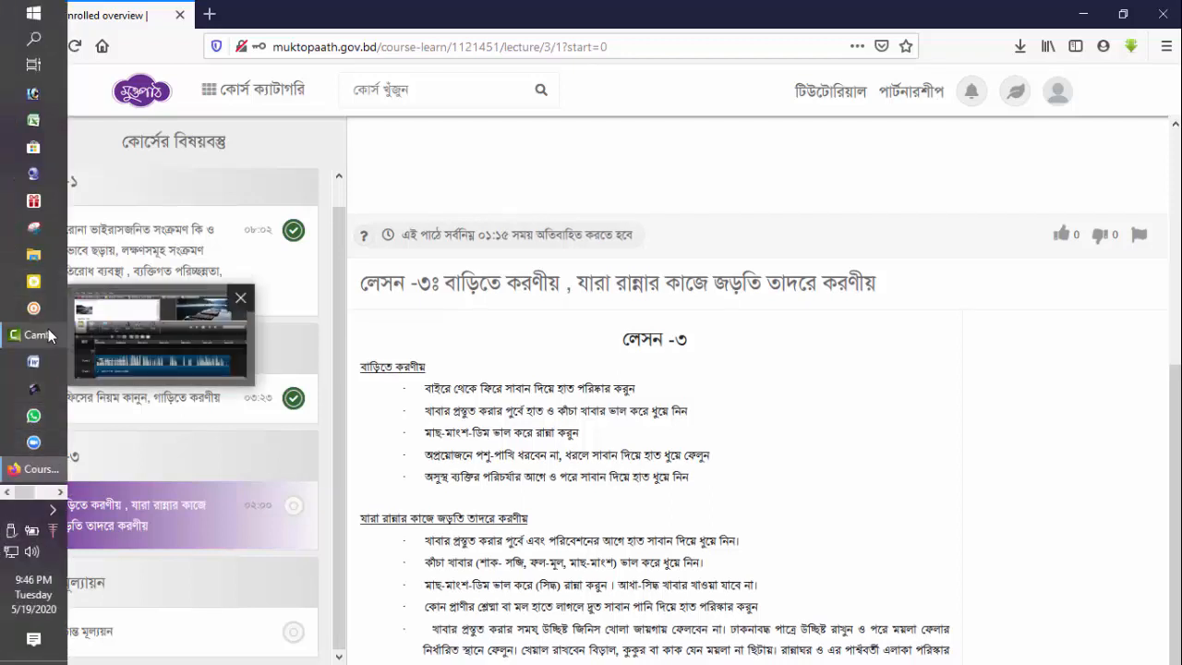
click(59, 493)
click(59, 492)
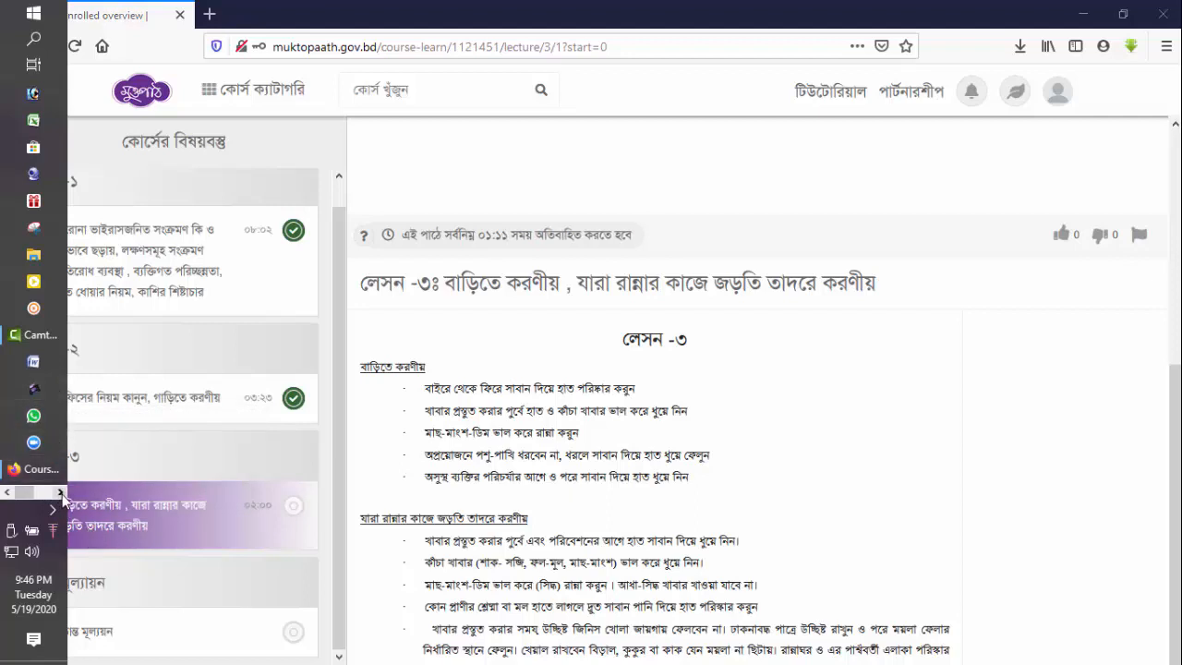
click(33, 151)
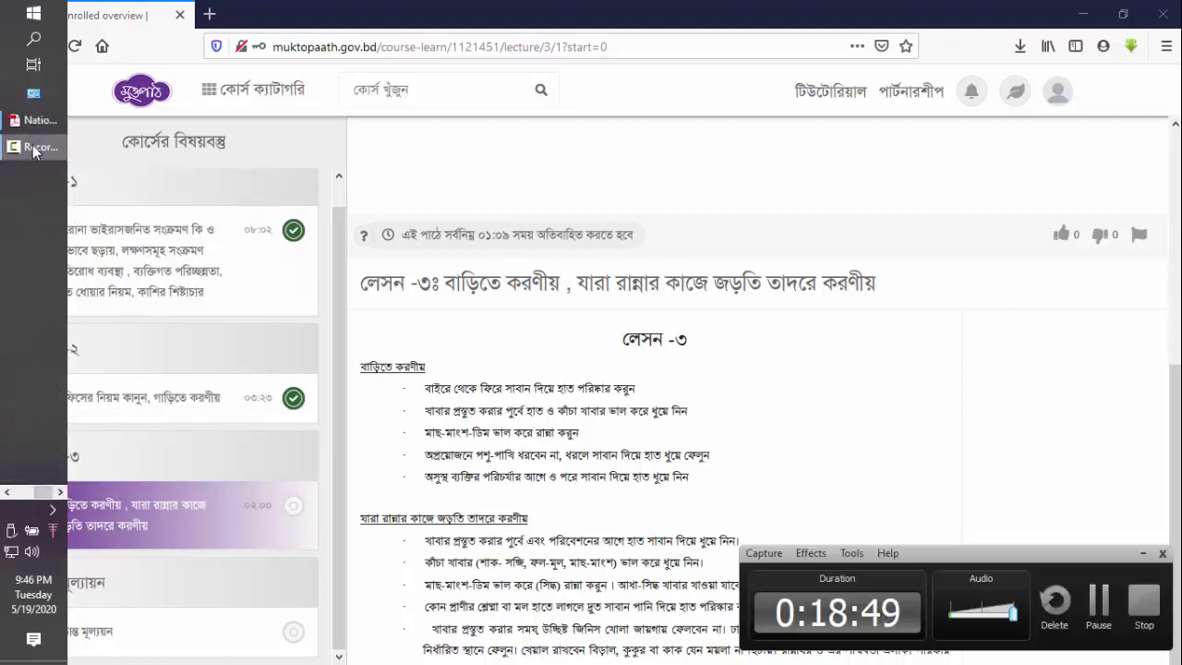
click(1102, 611)
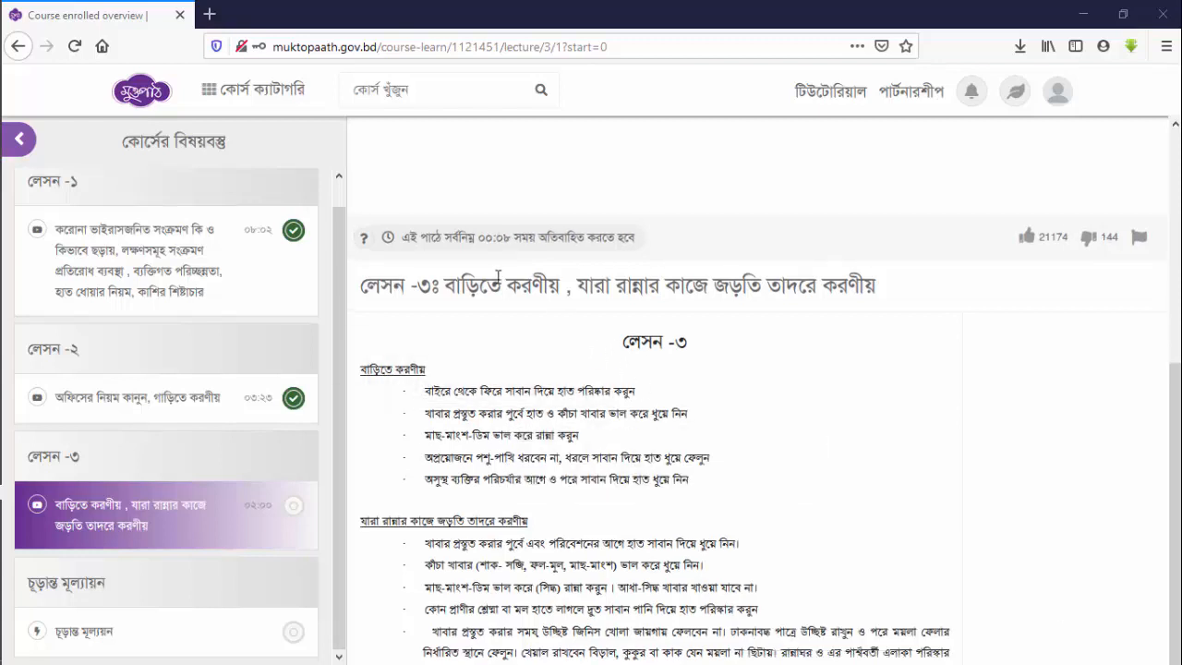
scroll(499, 282, up, 2)
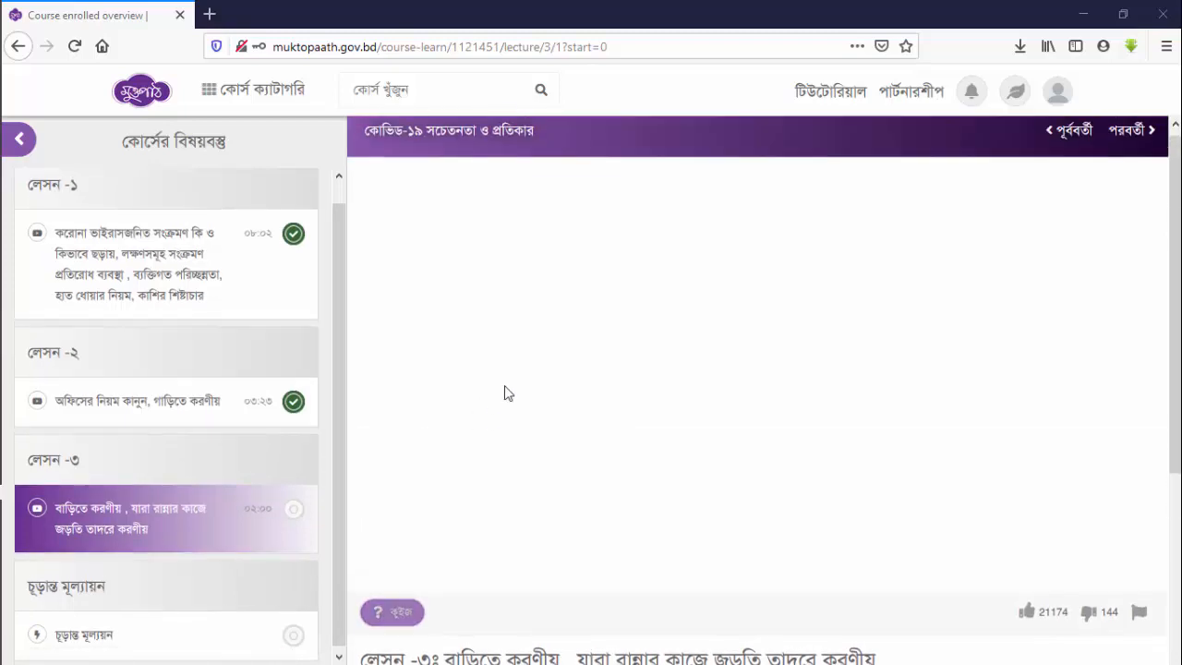
scroll(505, 393, down, 3)
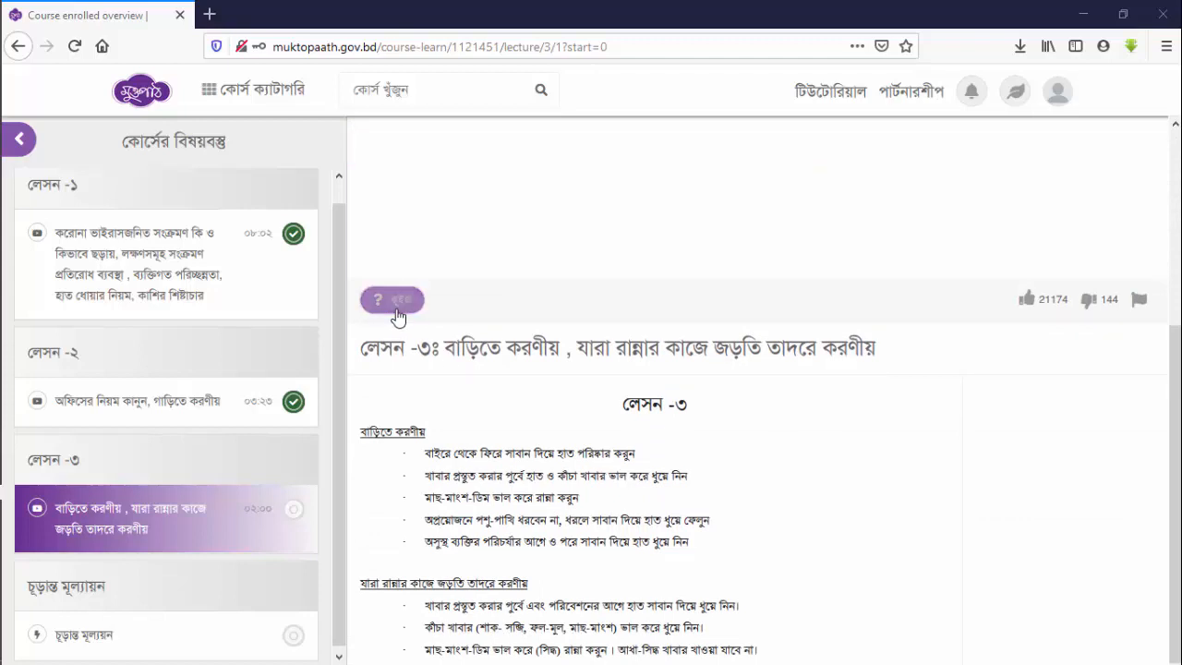
Open the Lesson 3 quiz and submit the correct answer to question 1
click(397, 314)
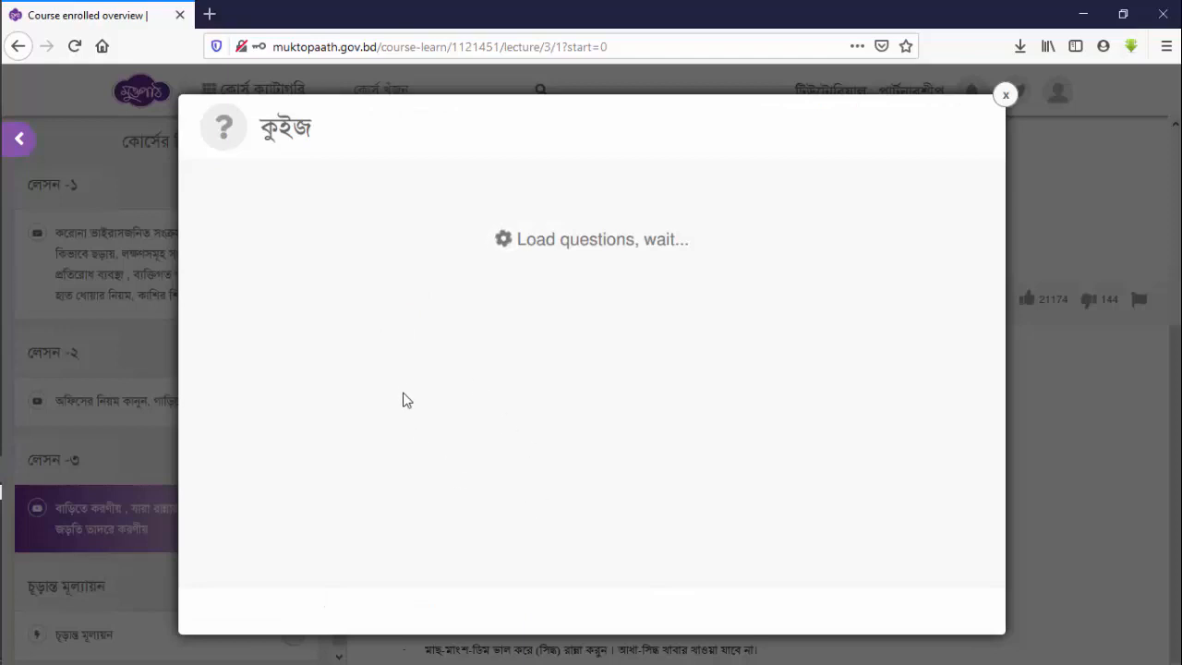
mouse_move(2, 406)
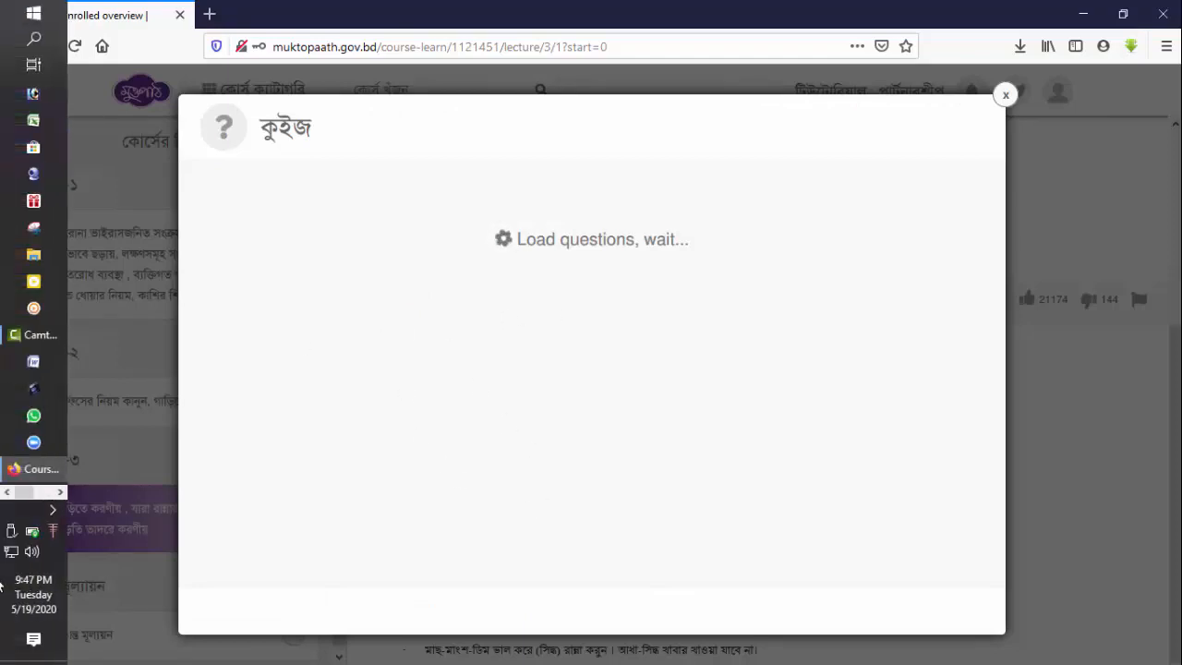
click(60, 491)
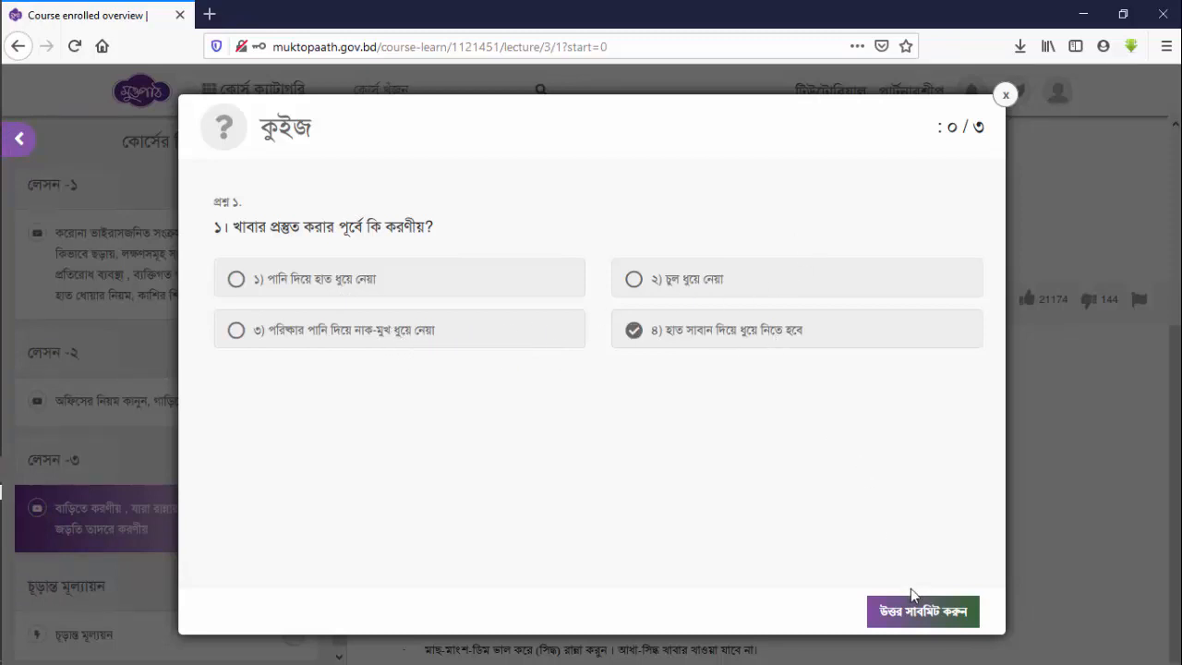
click(915, 617)
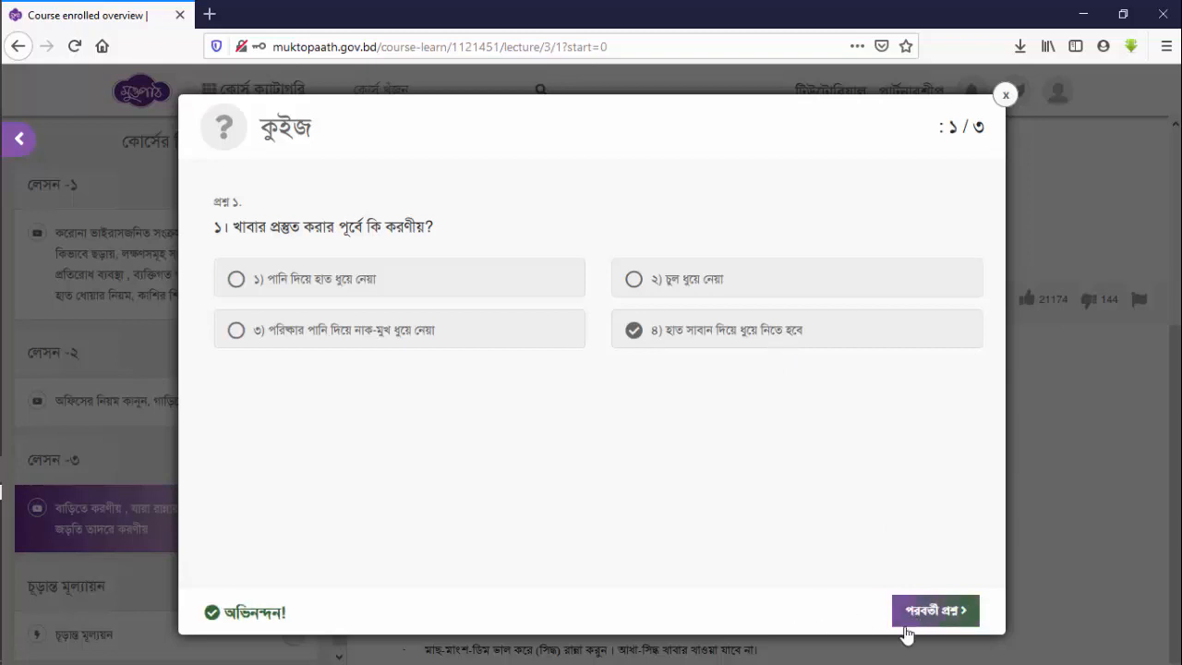
click(917, 621)
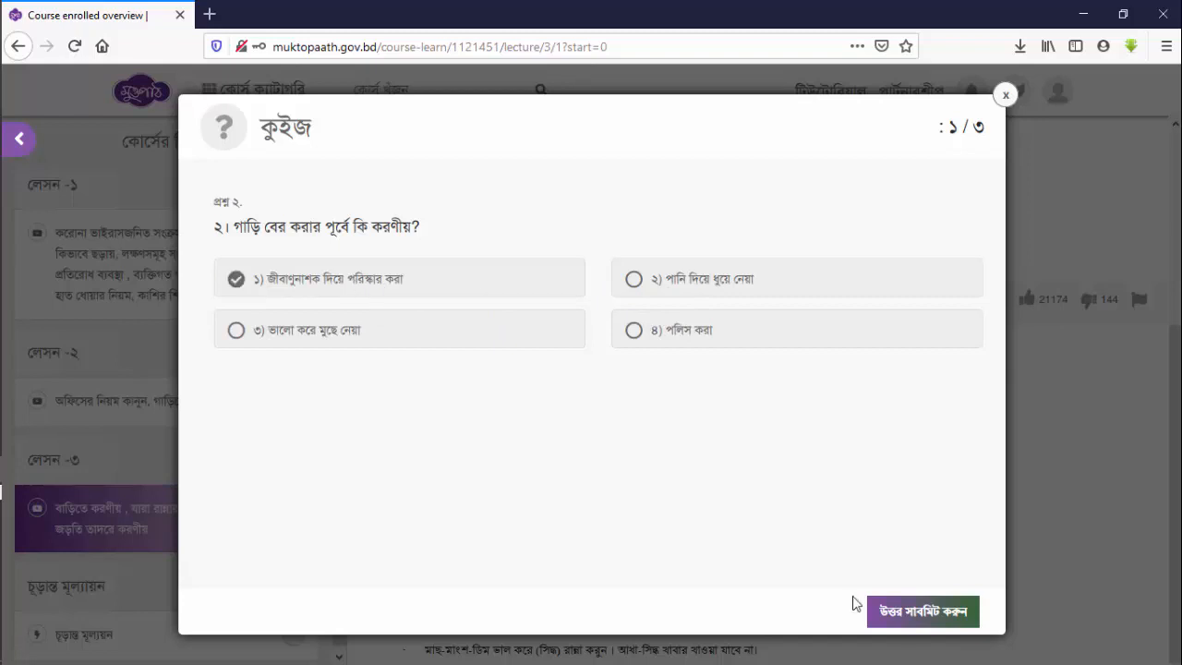
Submit correct answers to questions 2 and 3, finishing the quiz with 3/3
click(928, 624)
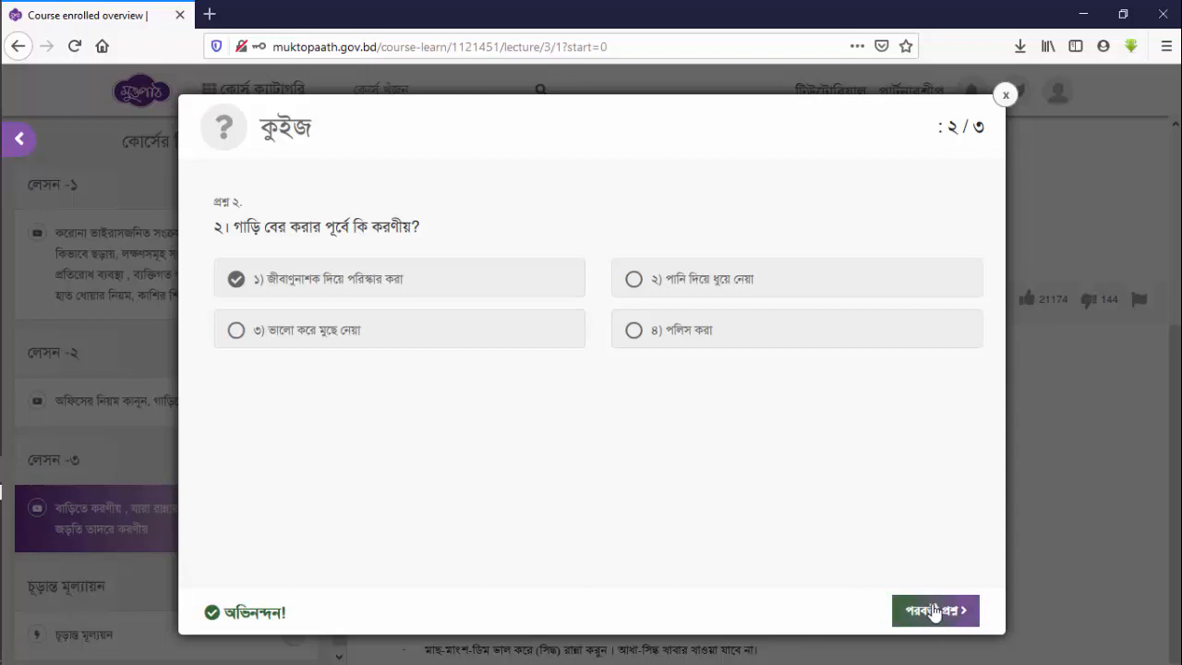
click(934, 611)
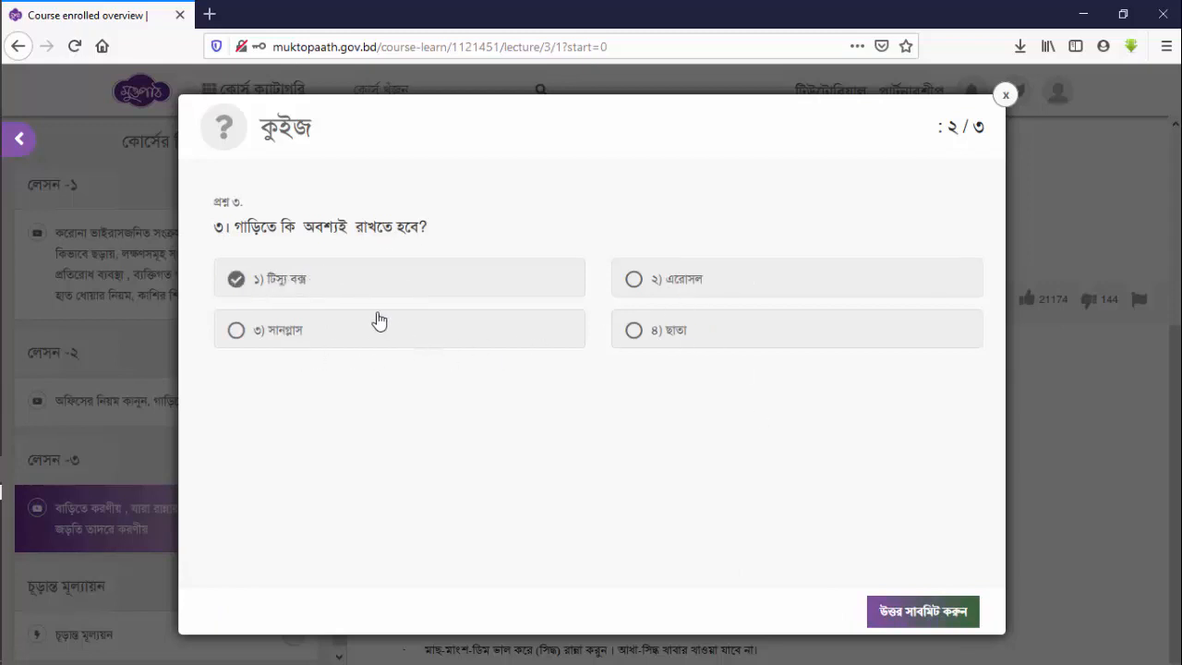
click(923, 617)
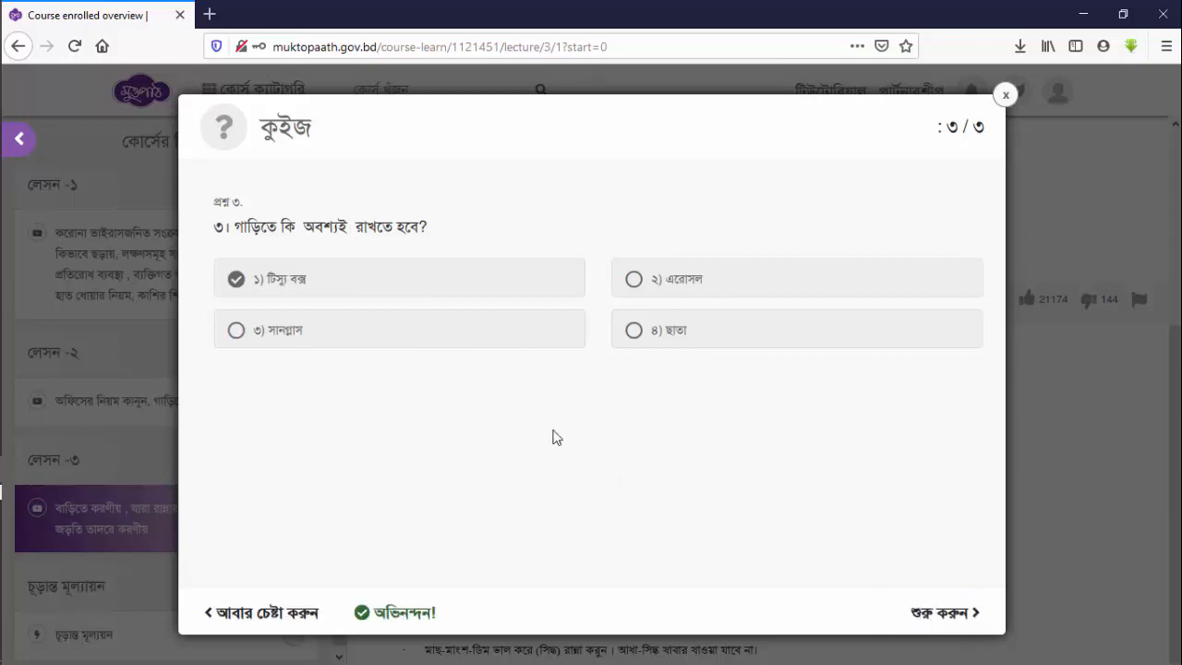
click(939, 615)
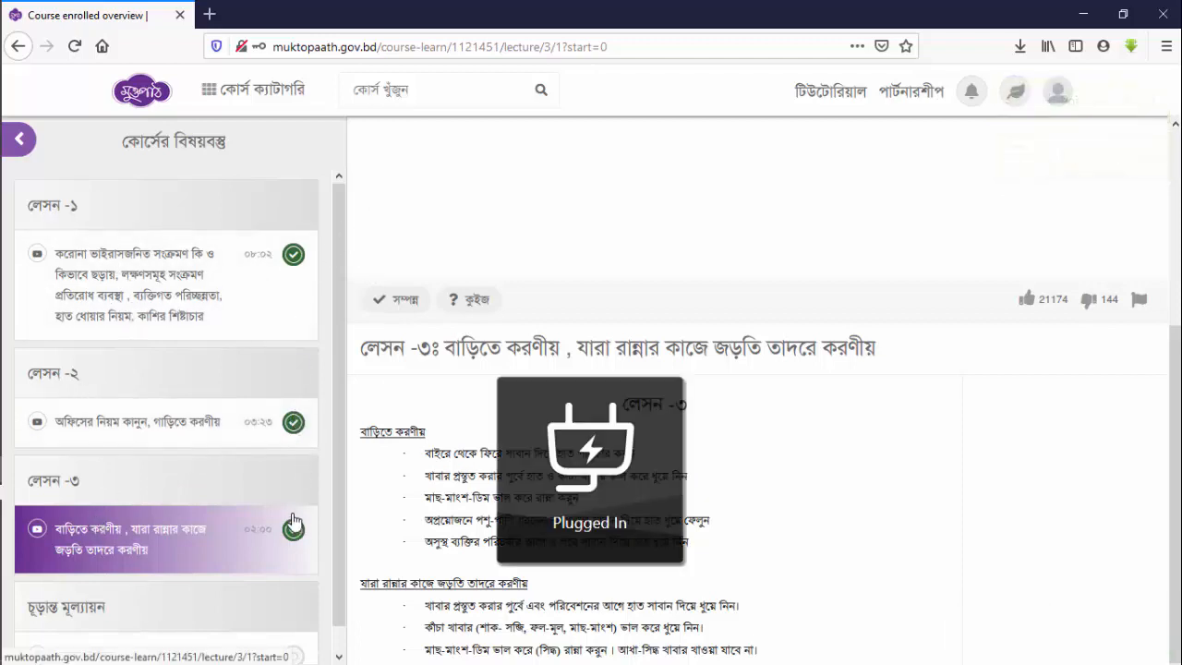
Open চূড়ান্ত মূল্যায়ন to view its 5 questions, 10-minute limit and 50% pass mark
scroll(280, 506, down, 1)
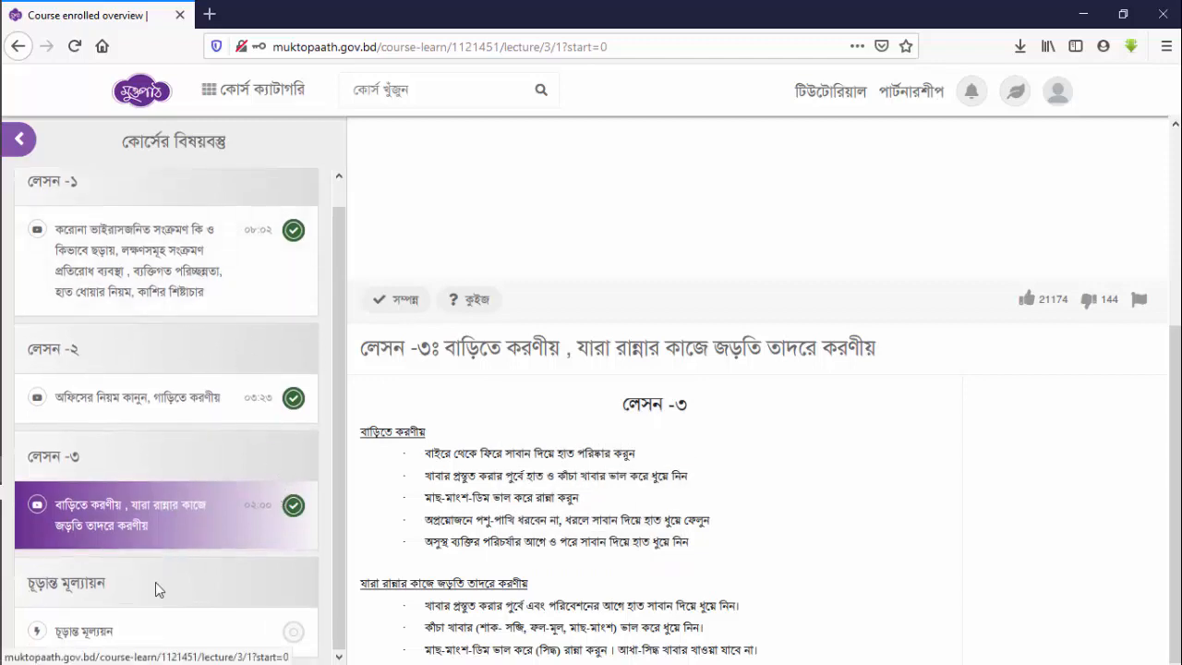
click(133, 634)
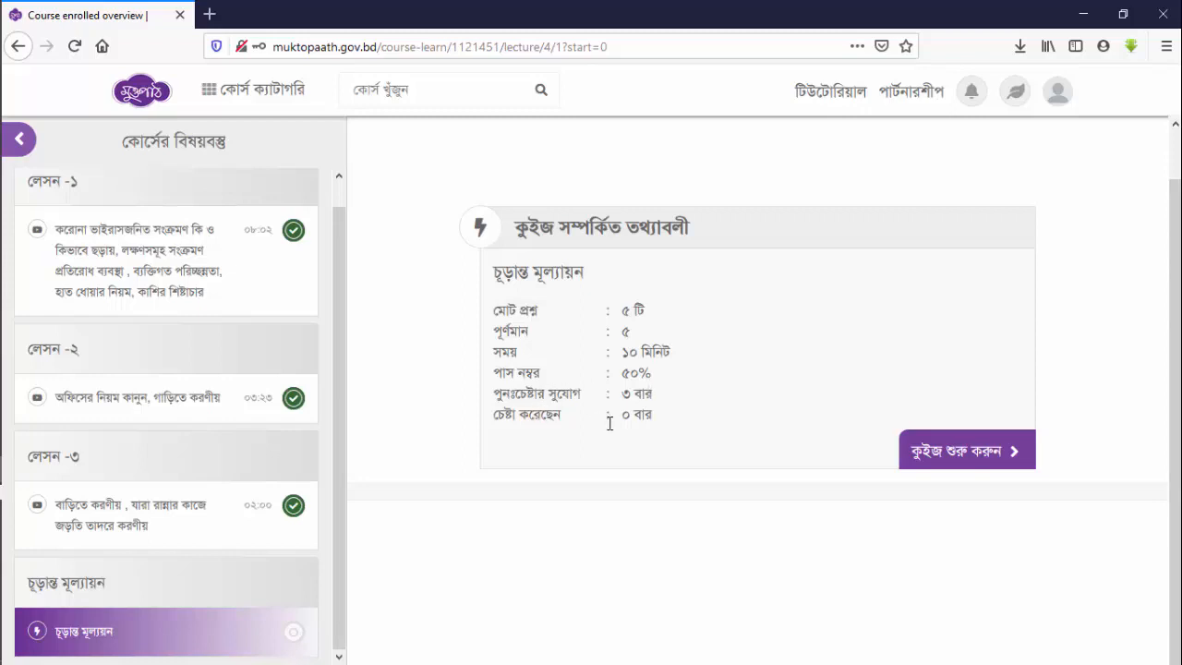
Start the final quiz; answer Q1 with 20 seconds and Q2 with contacting a registered doctor
drag(654, 395, 627, 394)
click(673, 400)
click(988, 466)
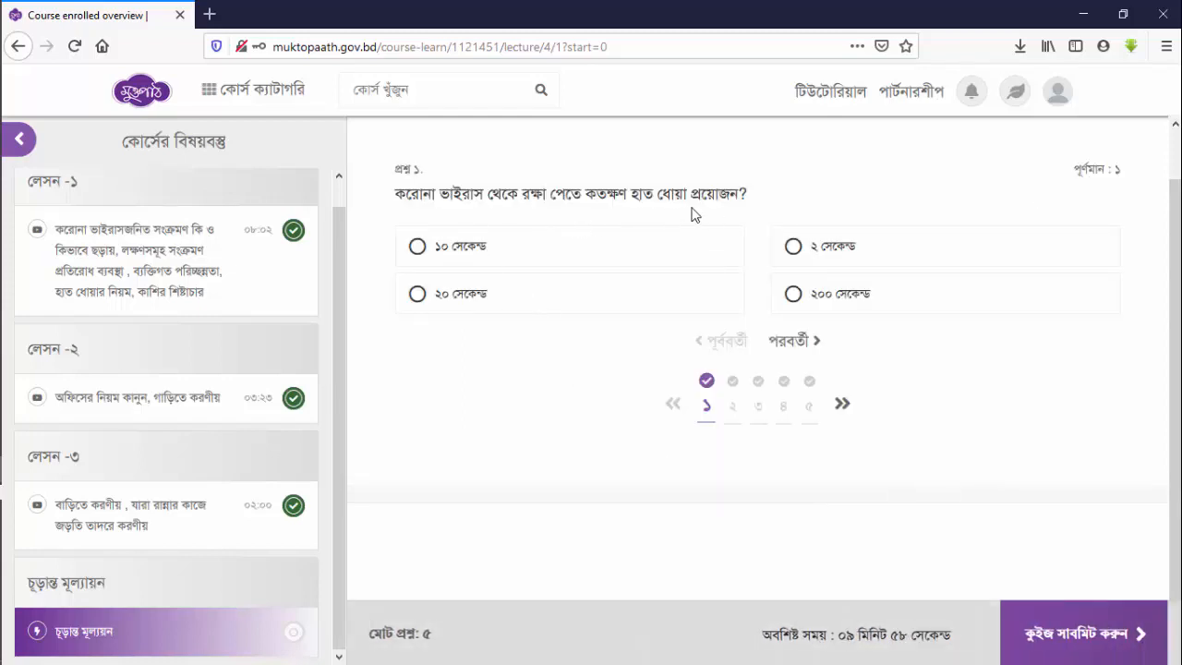
click(418, 300)
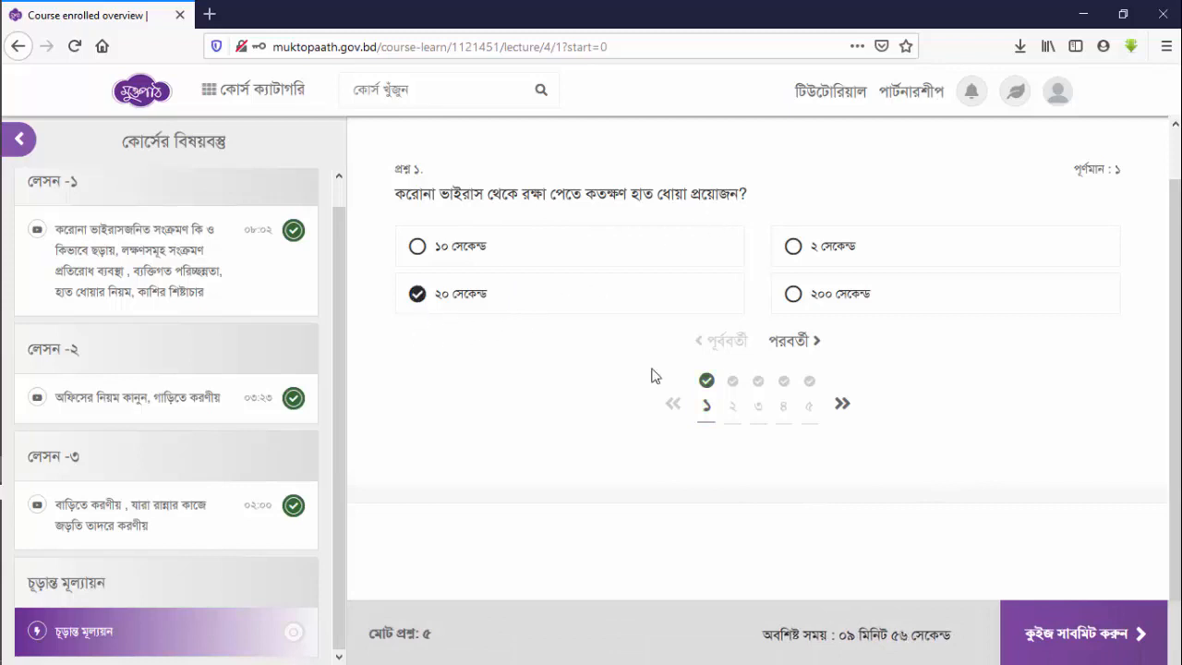
click(847, 407)
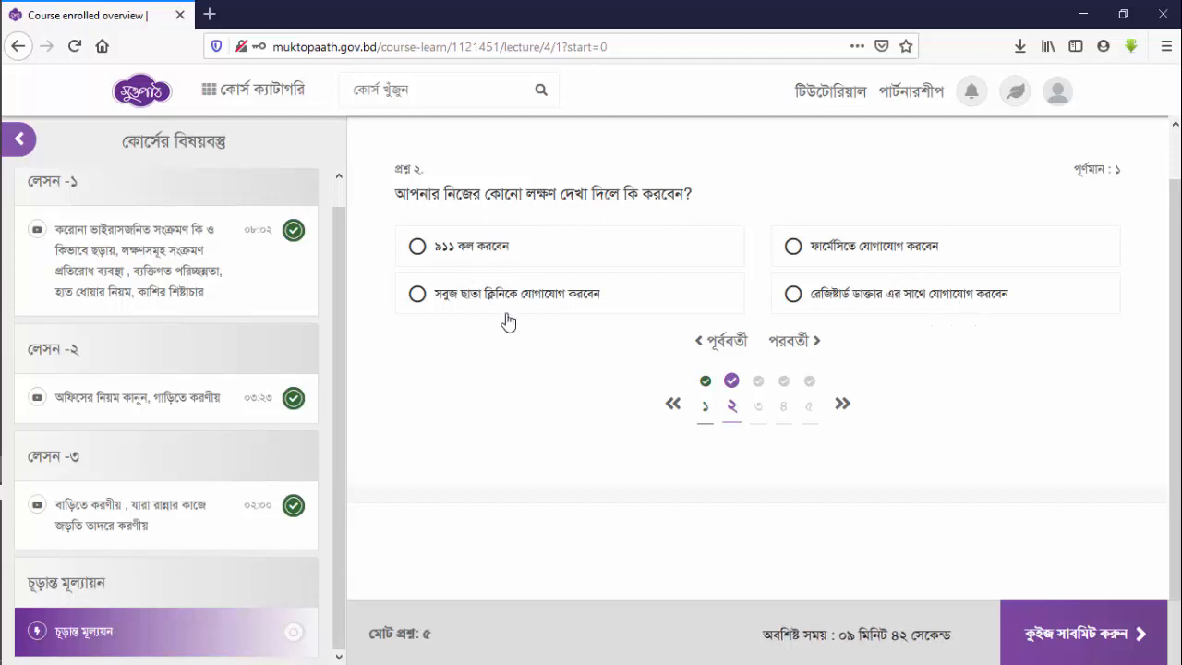
click(838, 298)
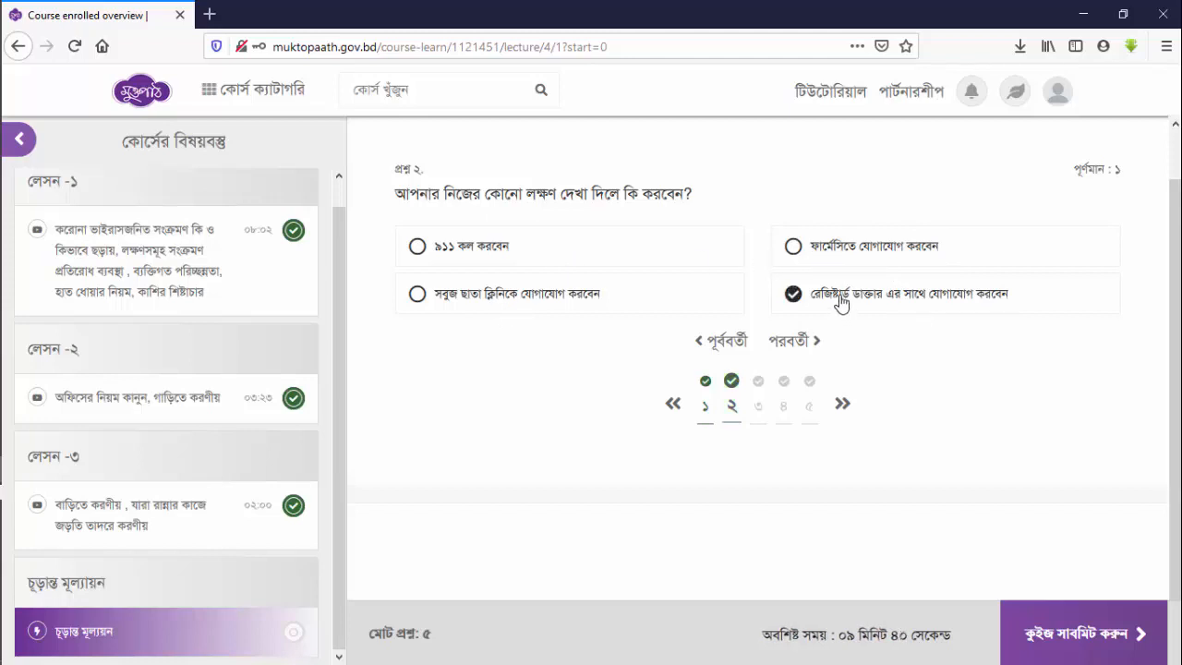
click(842, 407)
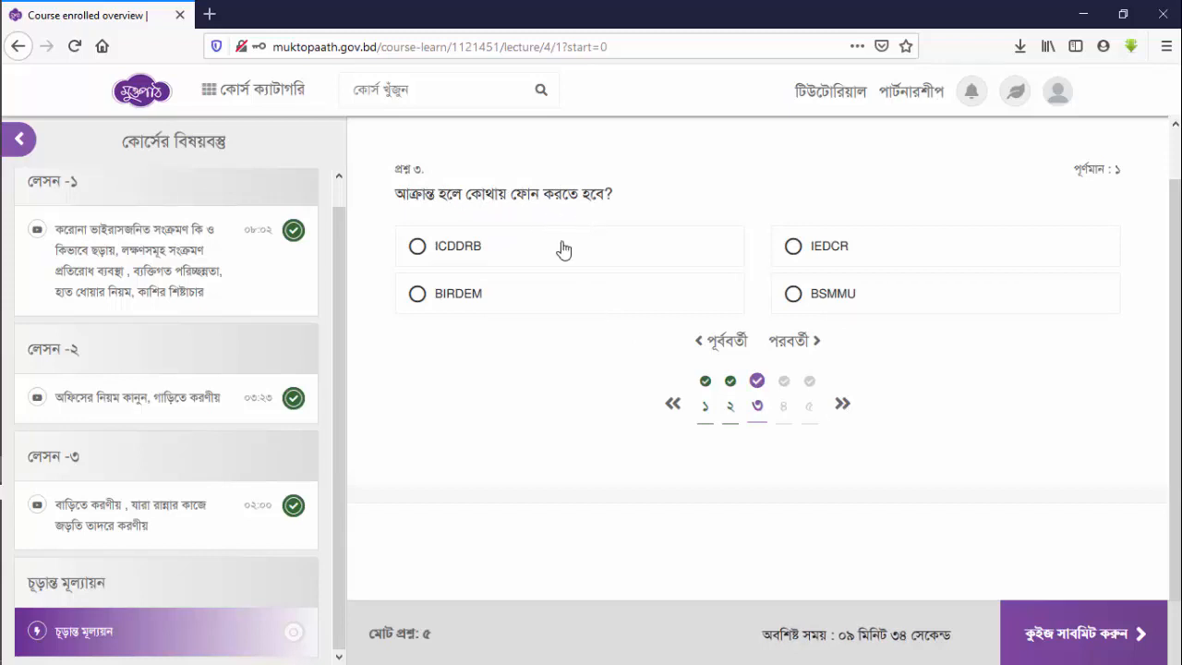
Answer Q3 IEDCR, Q4 stay in home quarantine, Q5 mask, then submit the quiz
click(835, 253)
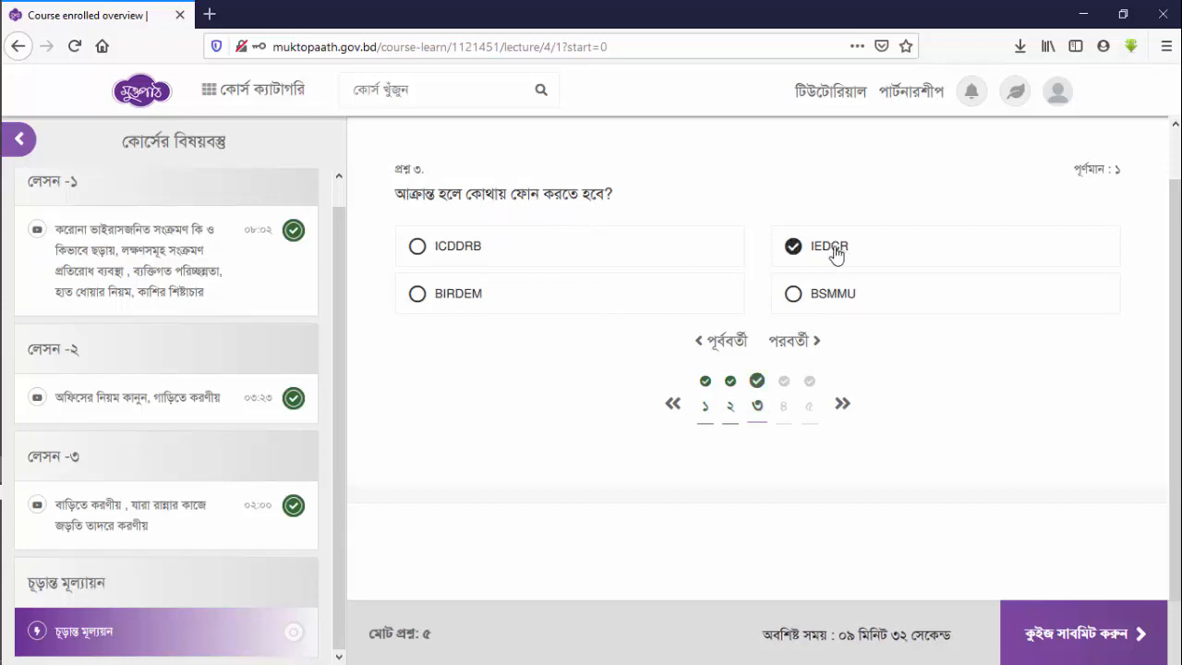
click(791, 342)
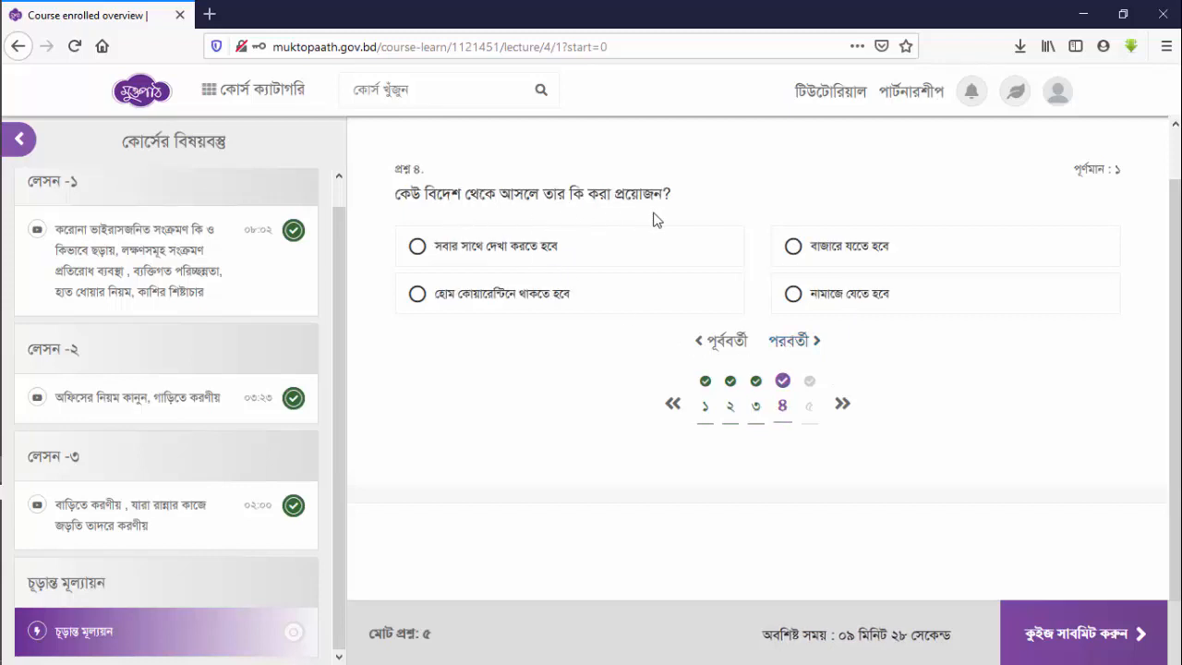
click(533, 306)
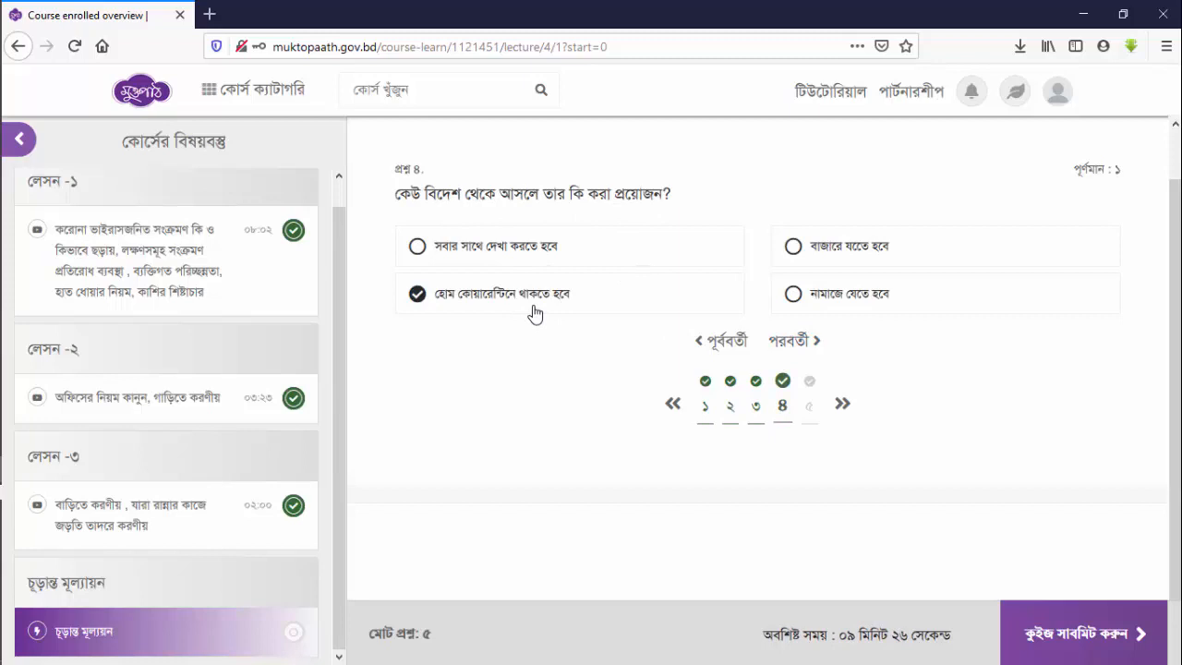
click(806, 340)
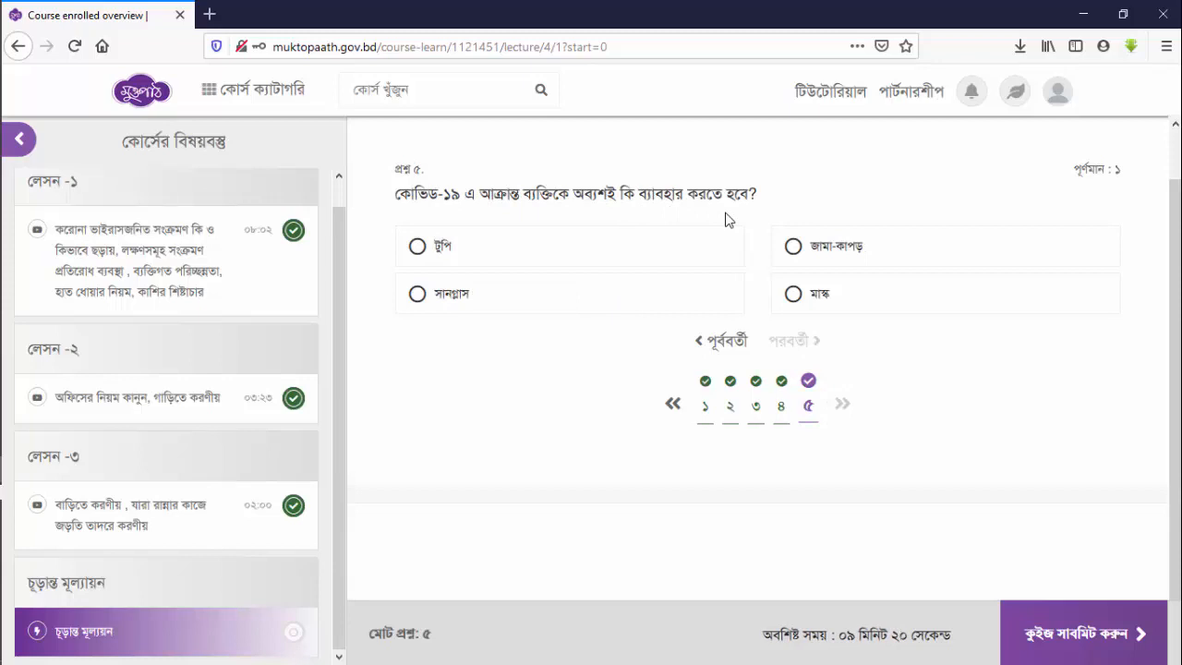
click(801, 287)
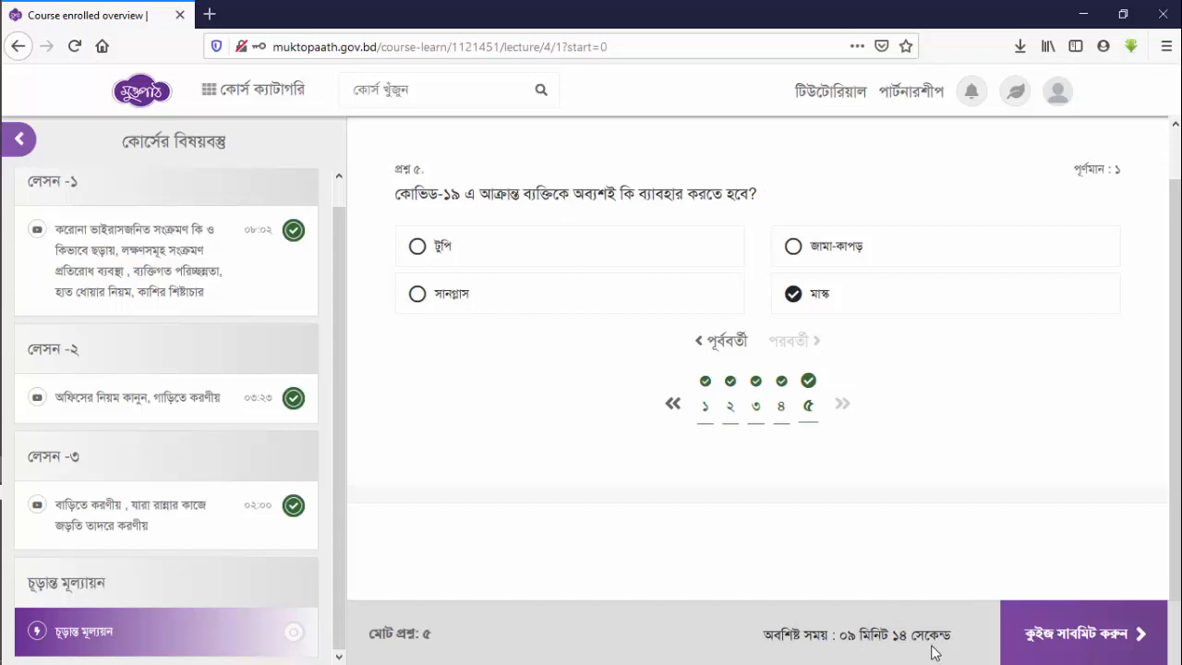
click(1079, 635)
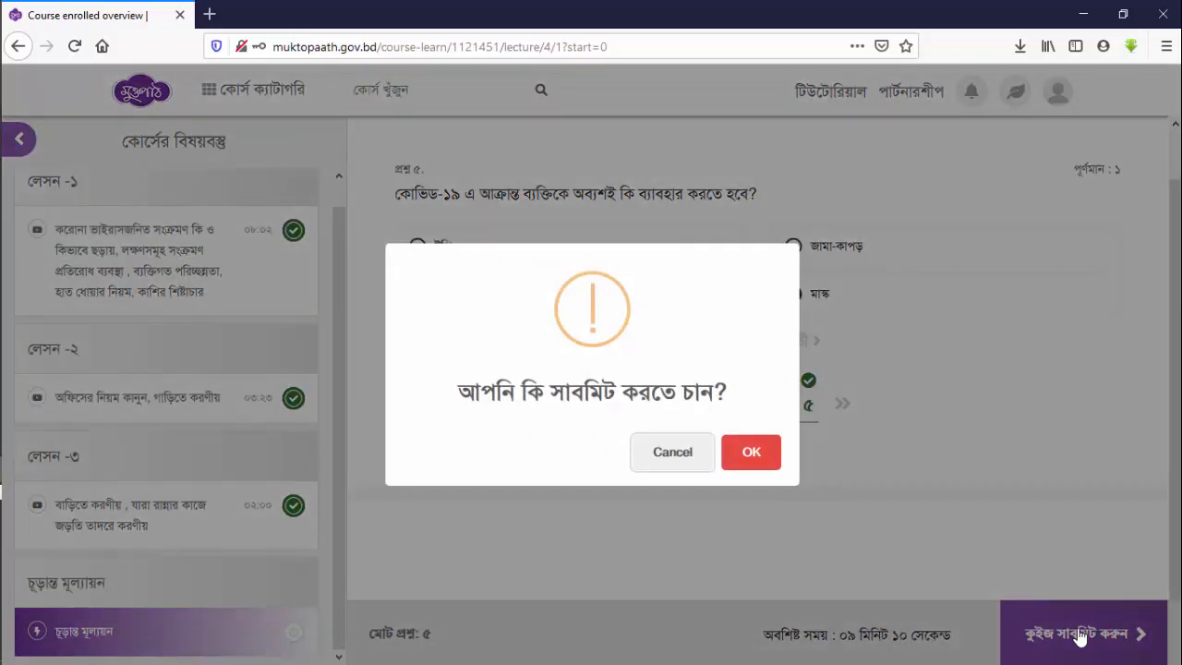
click(753, 458)
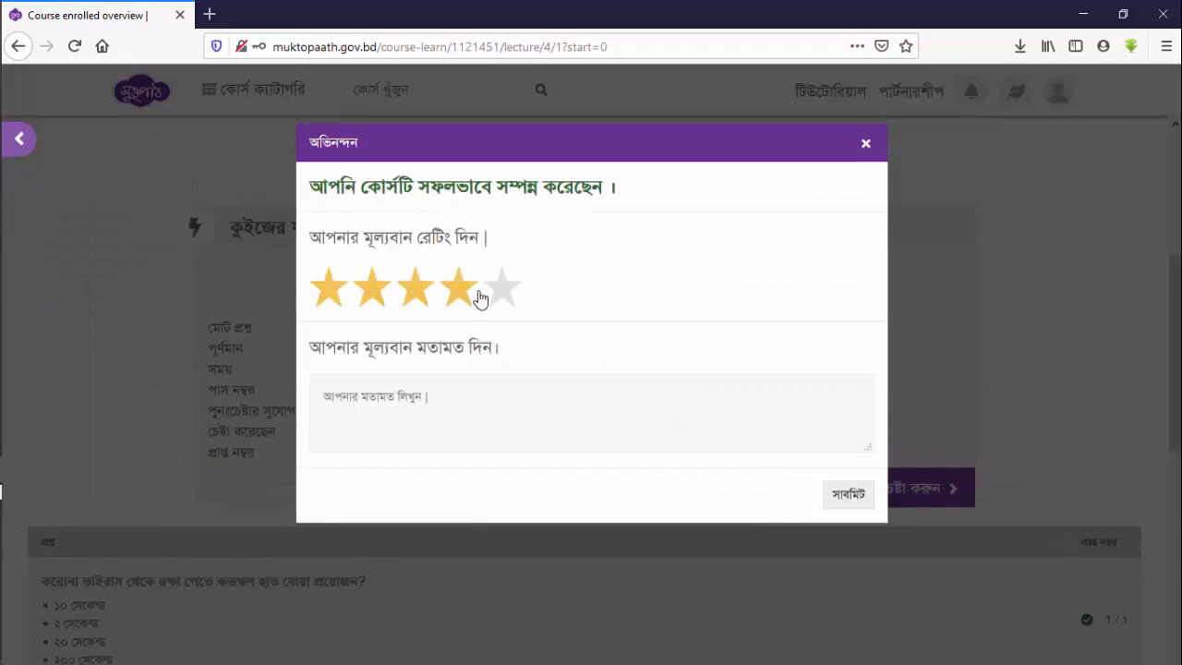
click(502, 288)
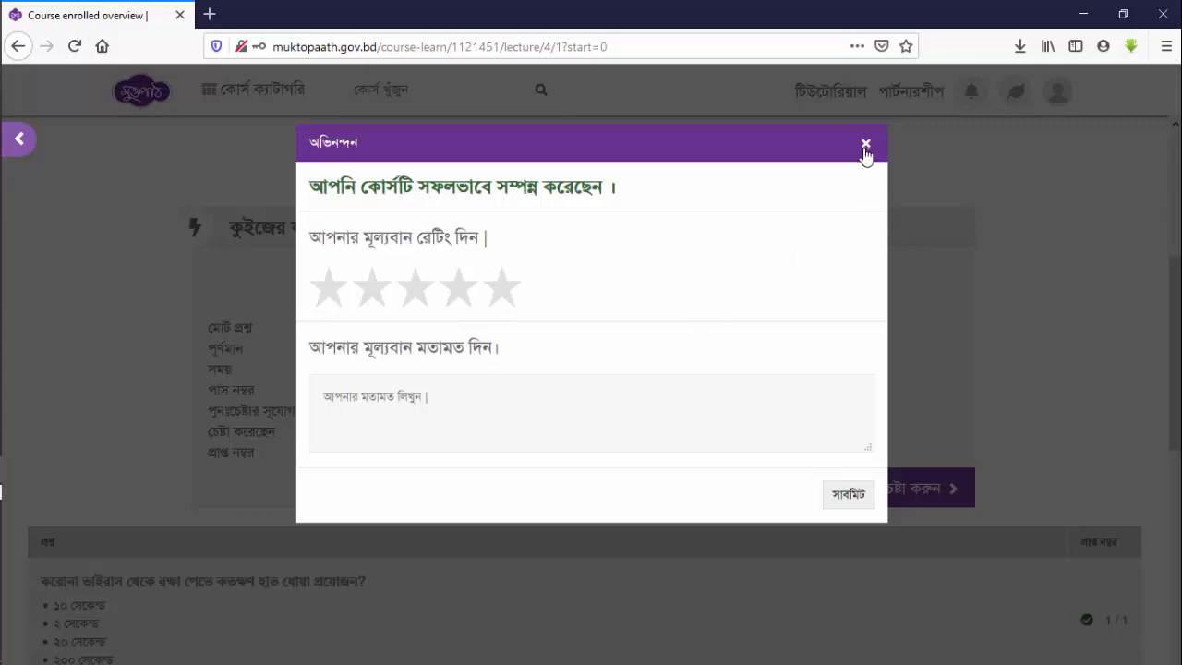
click(866, 145)
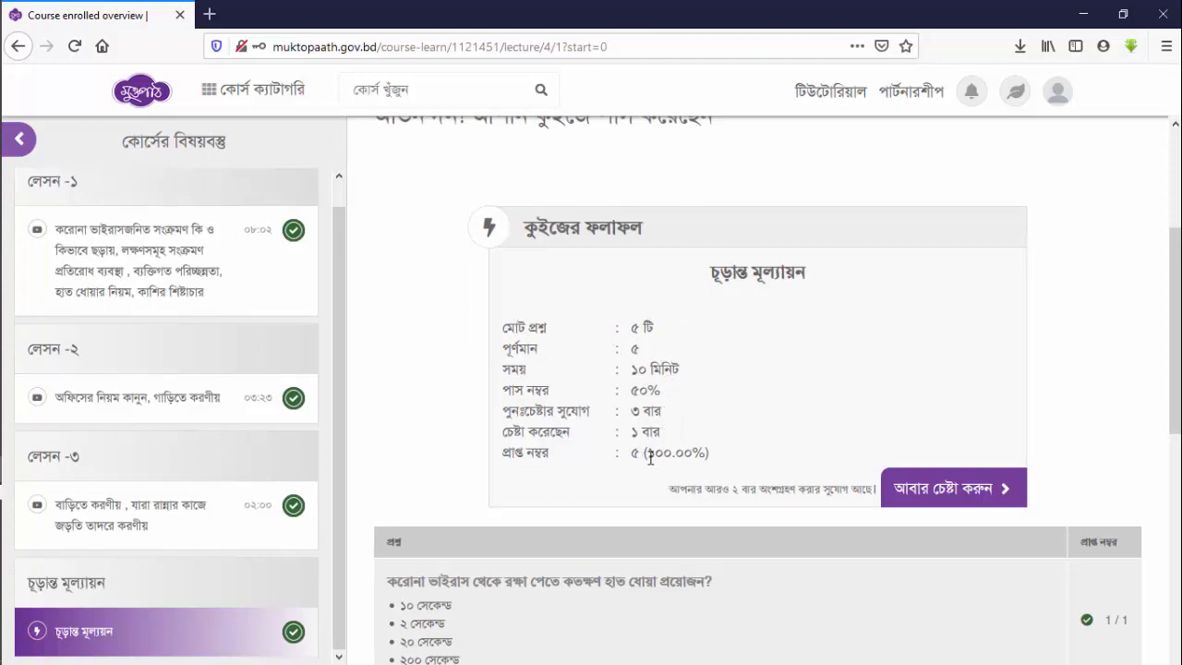
drag(648, 453, 722, 456)
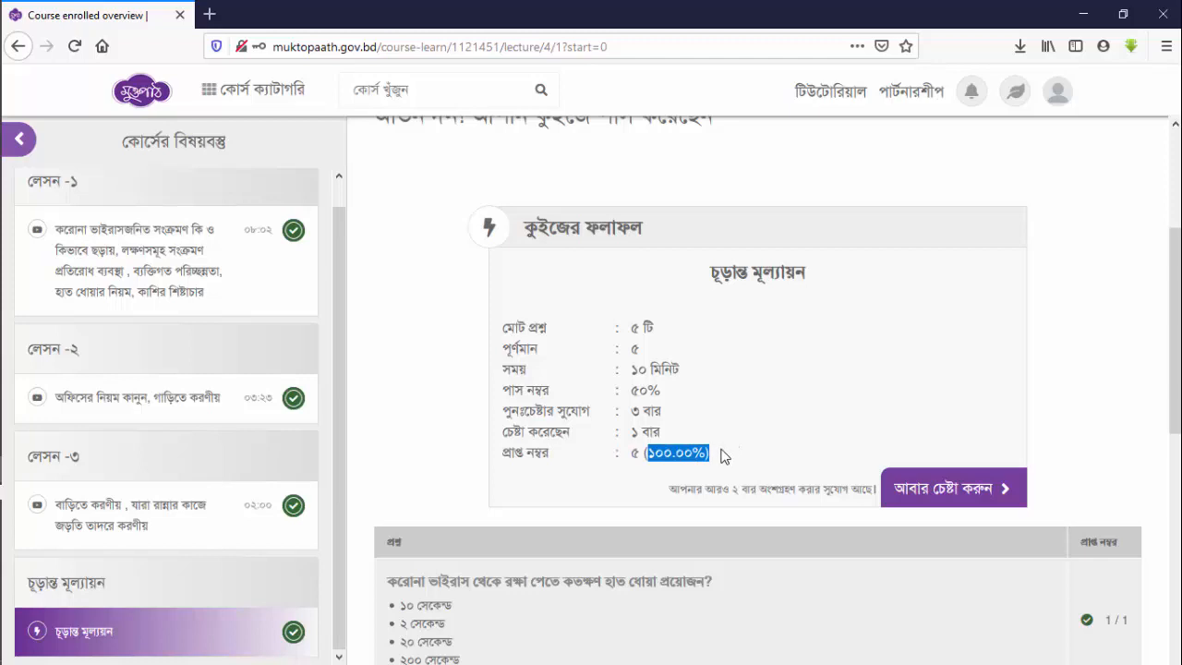
click(726, 442)
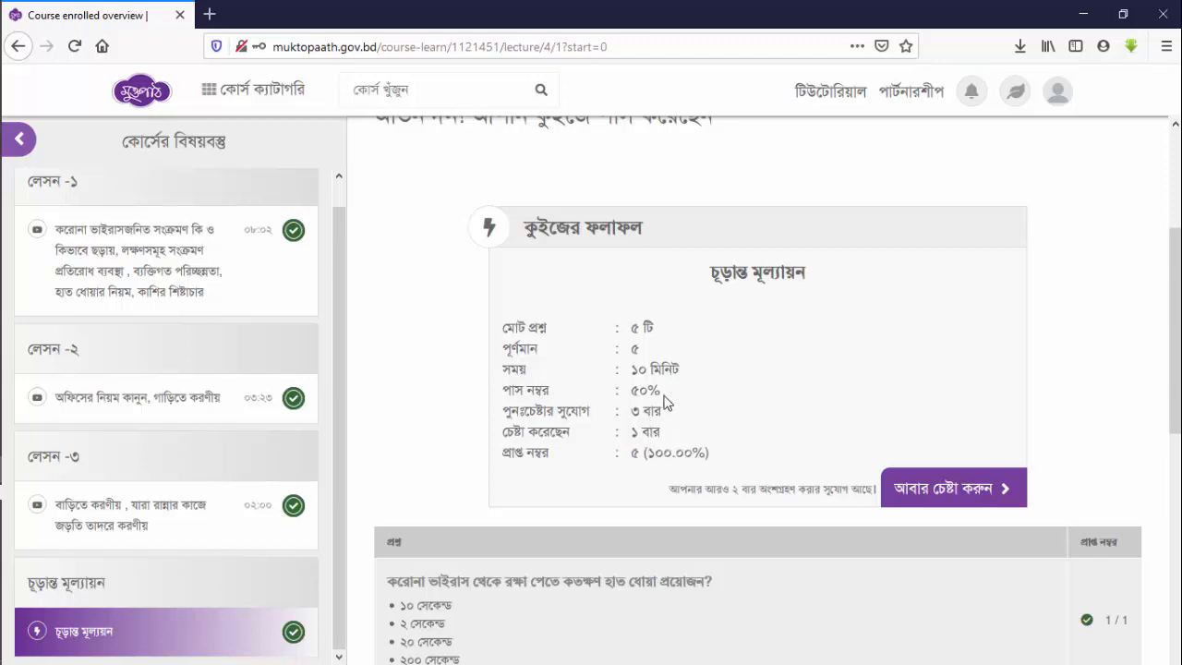
drag(664, 397, 621, 390)
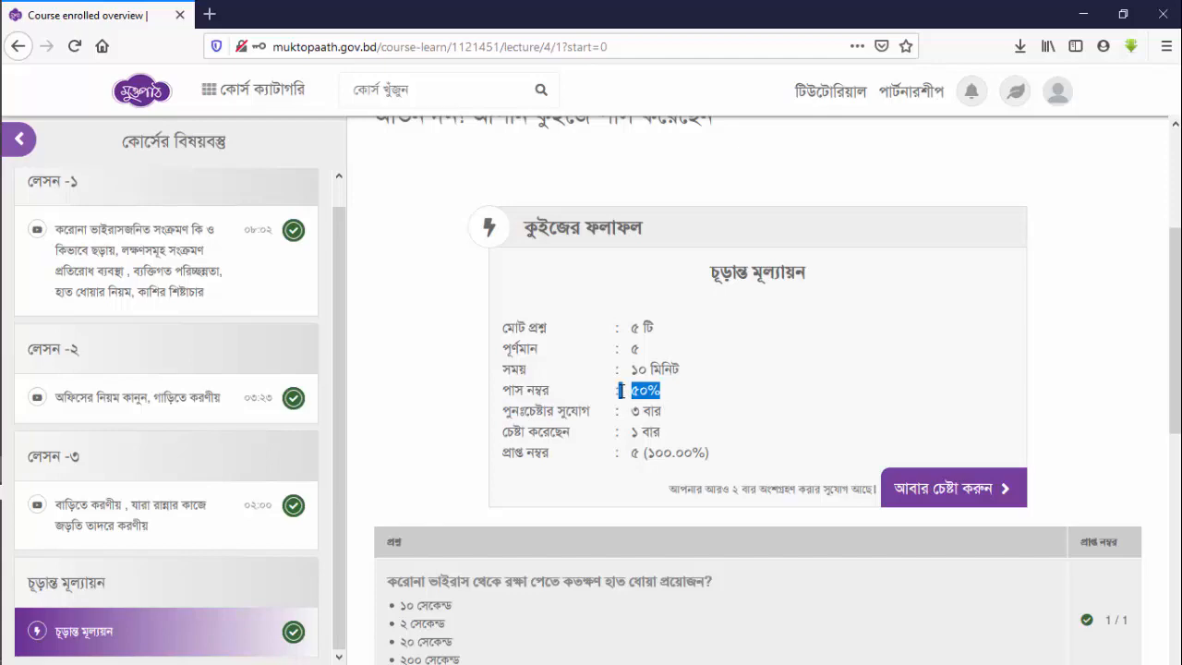
click(798, 284)
scroll(798, 284, down, 6)
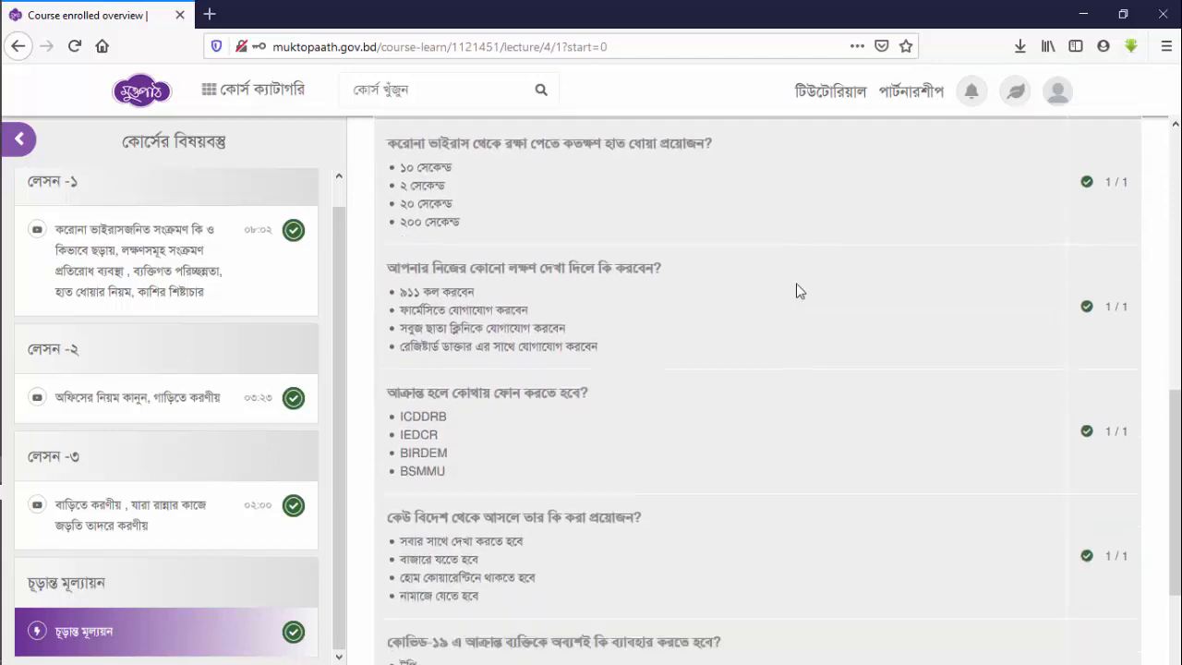
scroll(798, 286, up, 8)
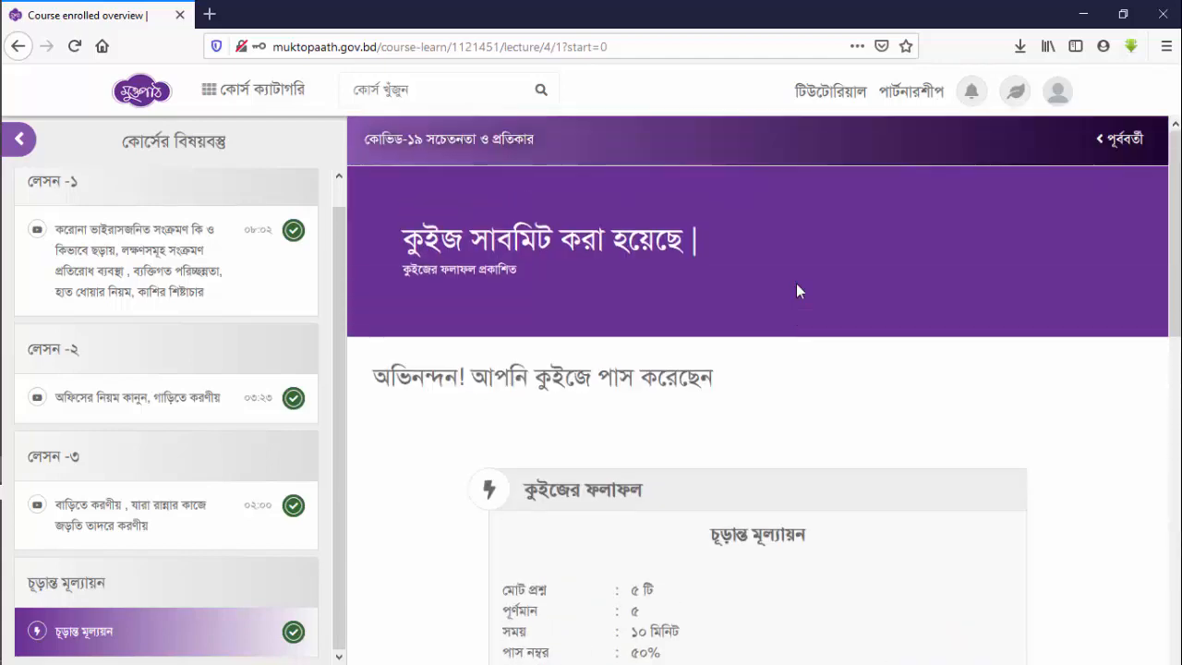
Review the quiz result page, then go to the user dashboard from the profile header
scroll(799, 286, down, 5)
scroll(781, 308, up, 5)
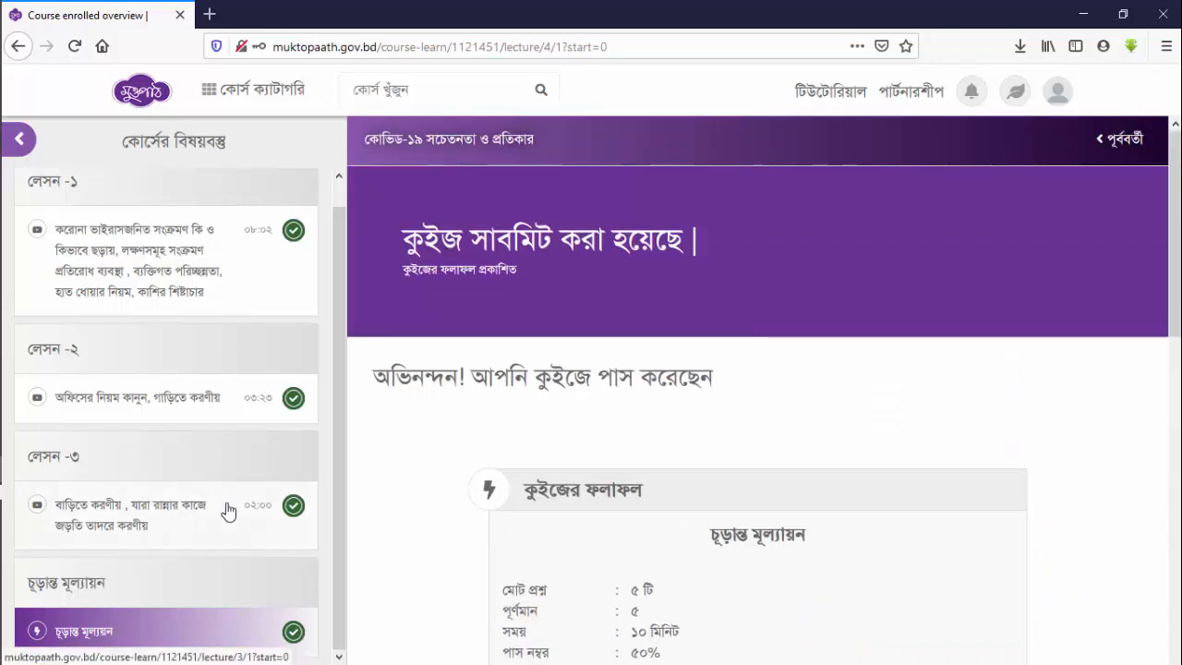
scroll(224, 509, up, 1)
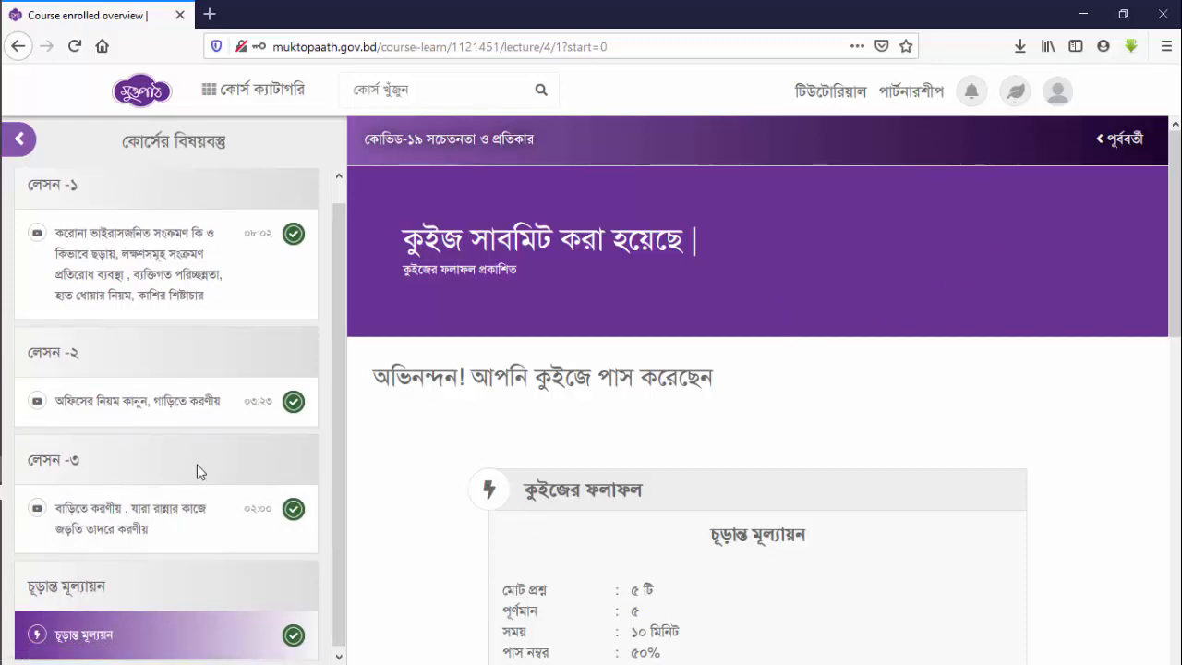
scroll(198, 465, down, 1)
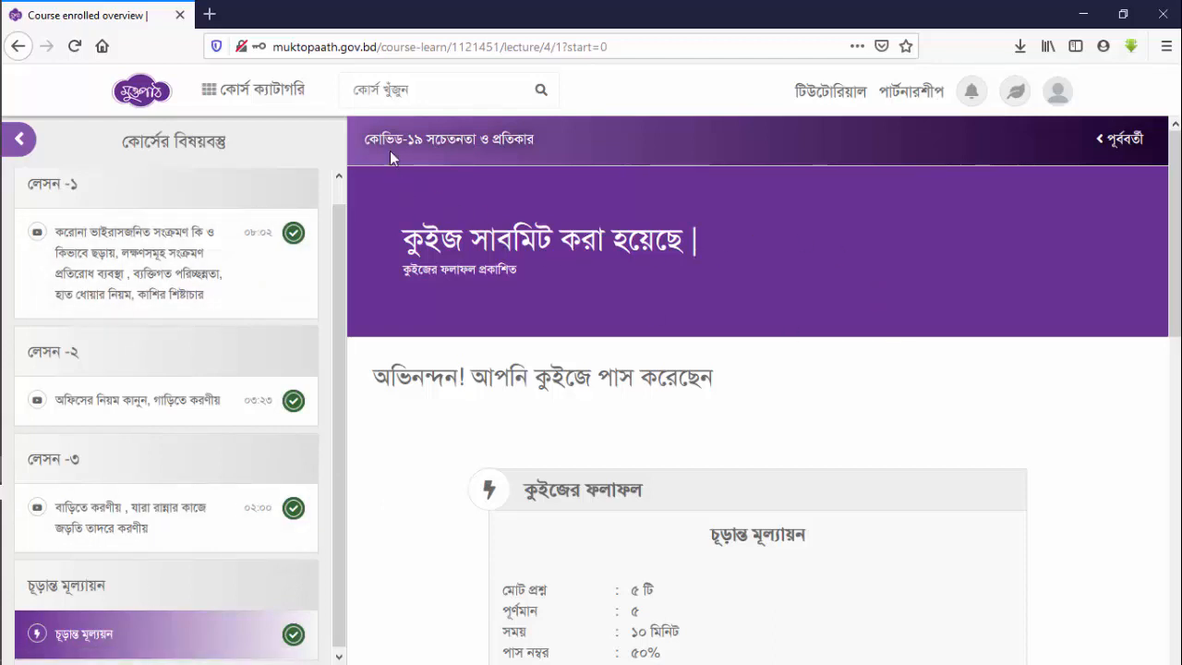
drag(390, 151, 562, 157)
click(1020, 101)
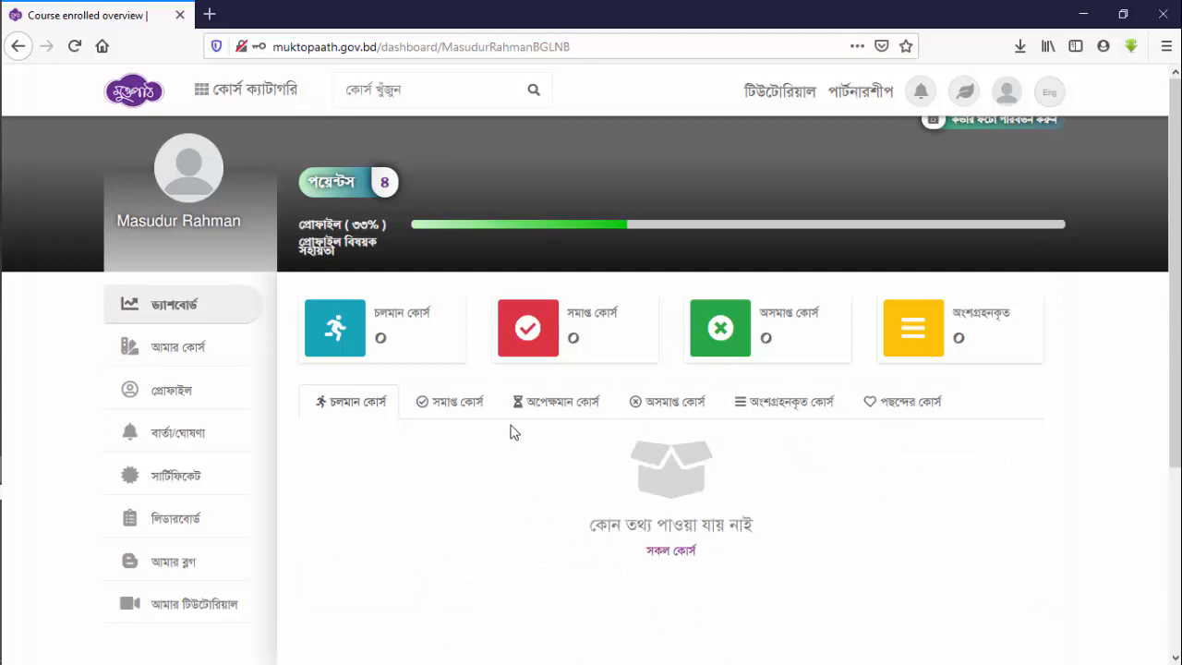
Check the completed courses list, then open the certificates page showing the COVID-19 course at 100%
click(454, 411)
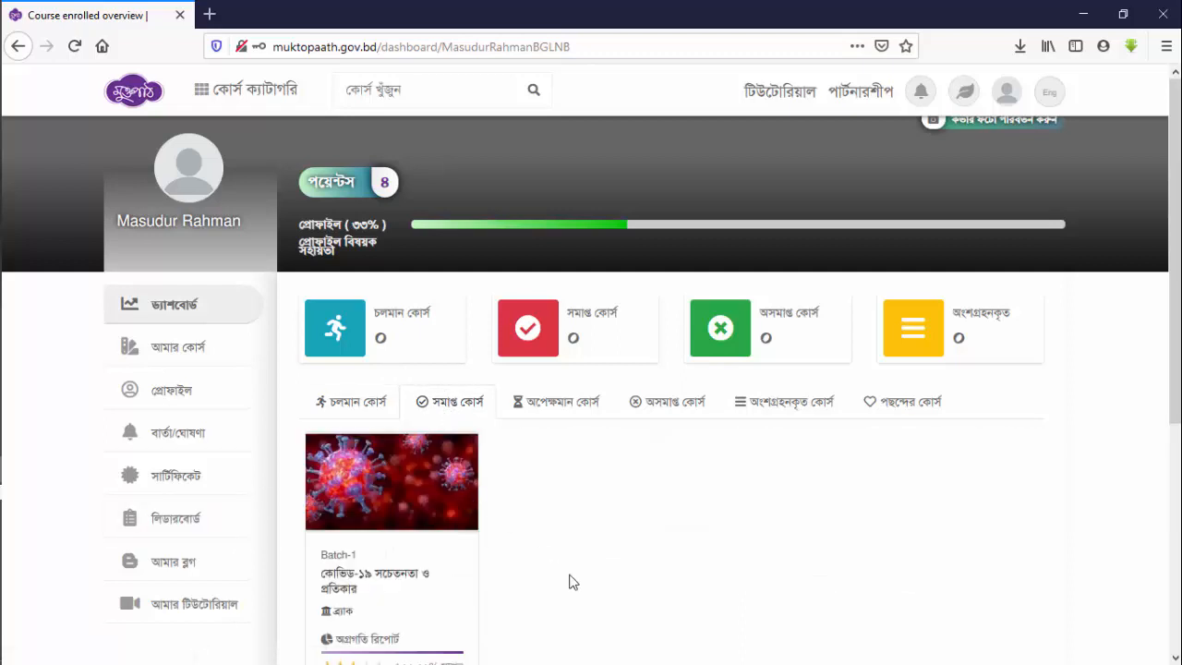
scroll(569, 582, down, 3)
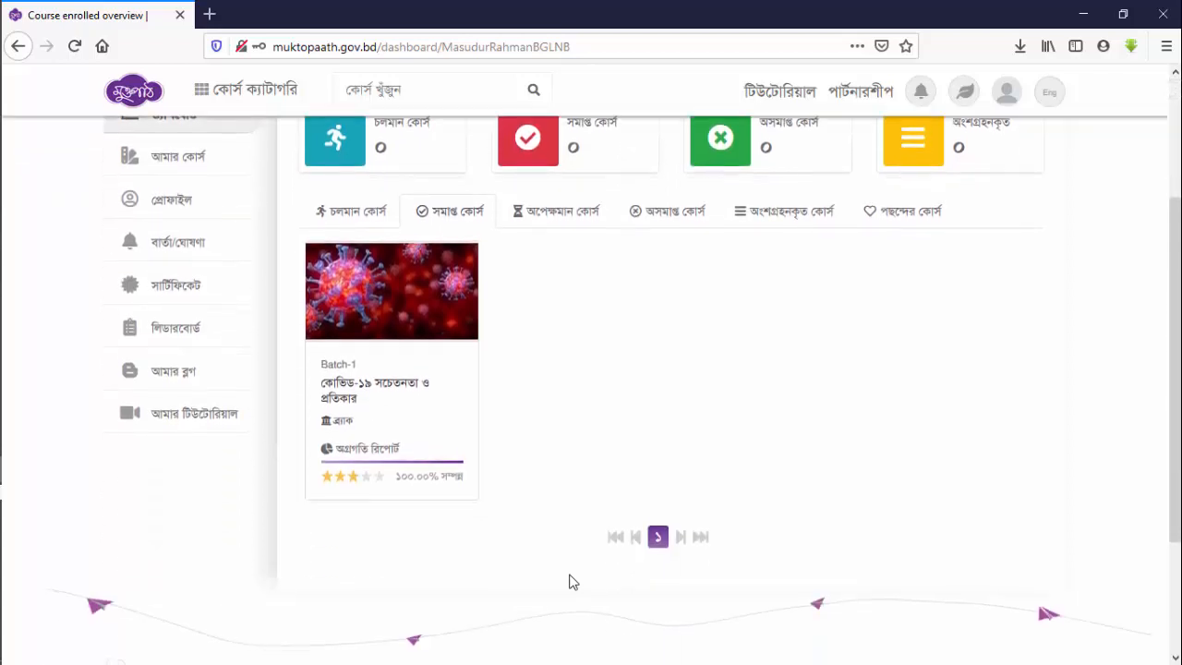
scroll(529, 429, up, 3)
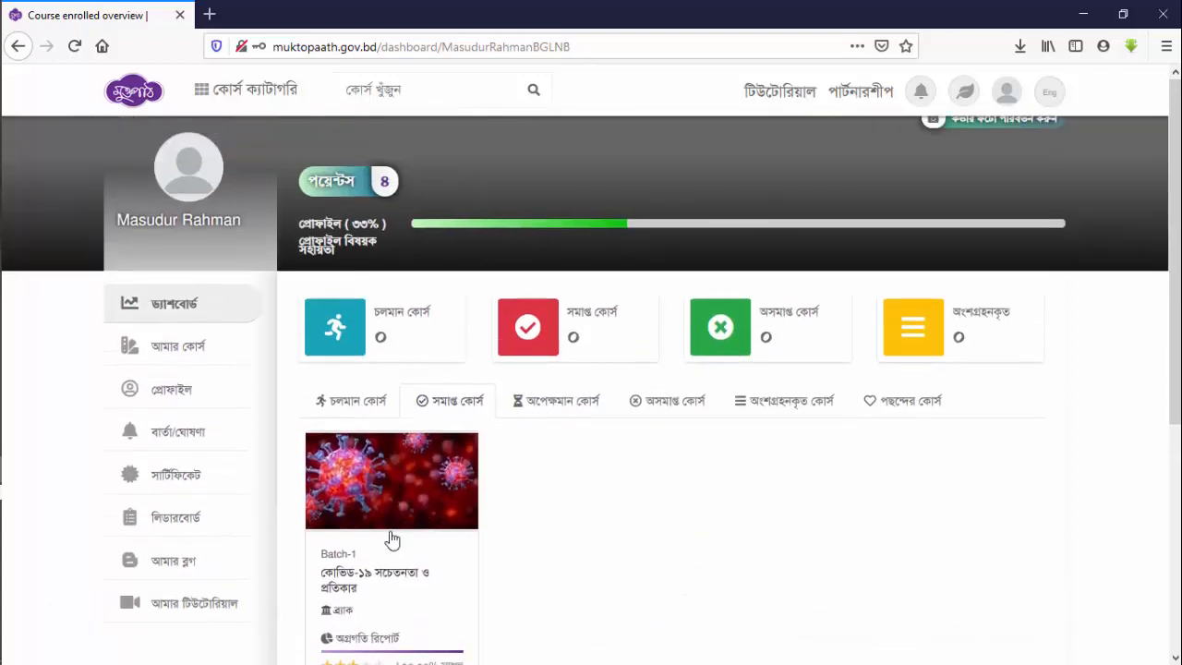
scroll(395, 541, down, 1)
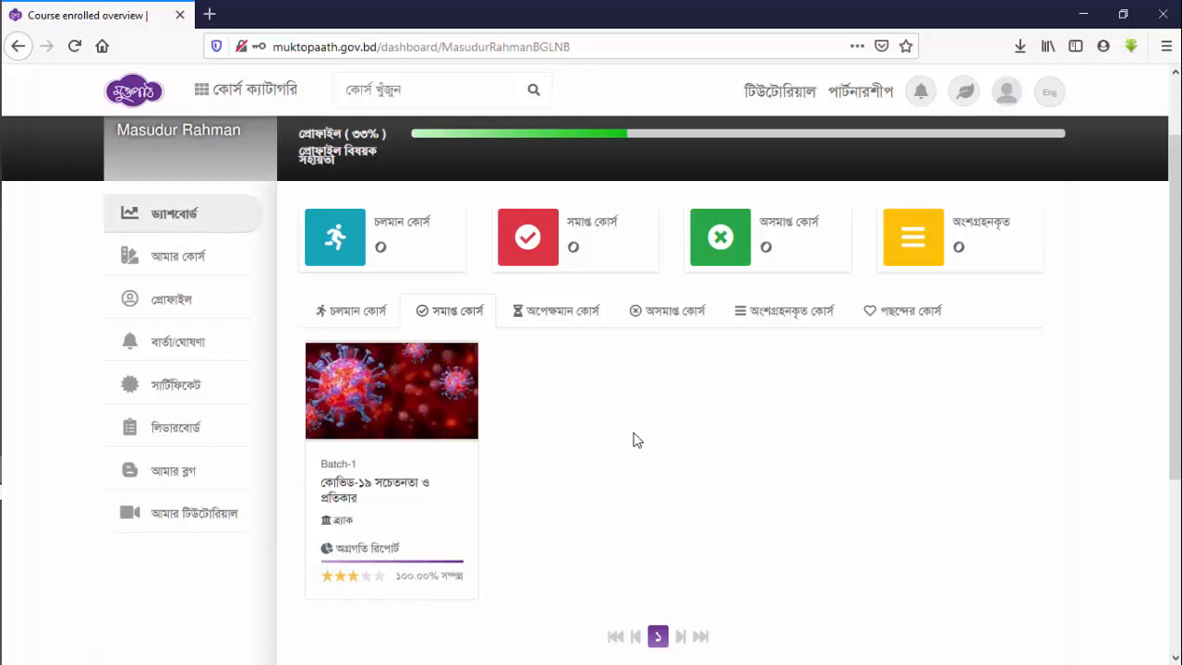
click(186, 394)
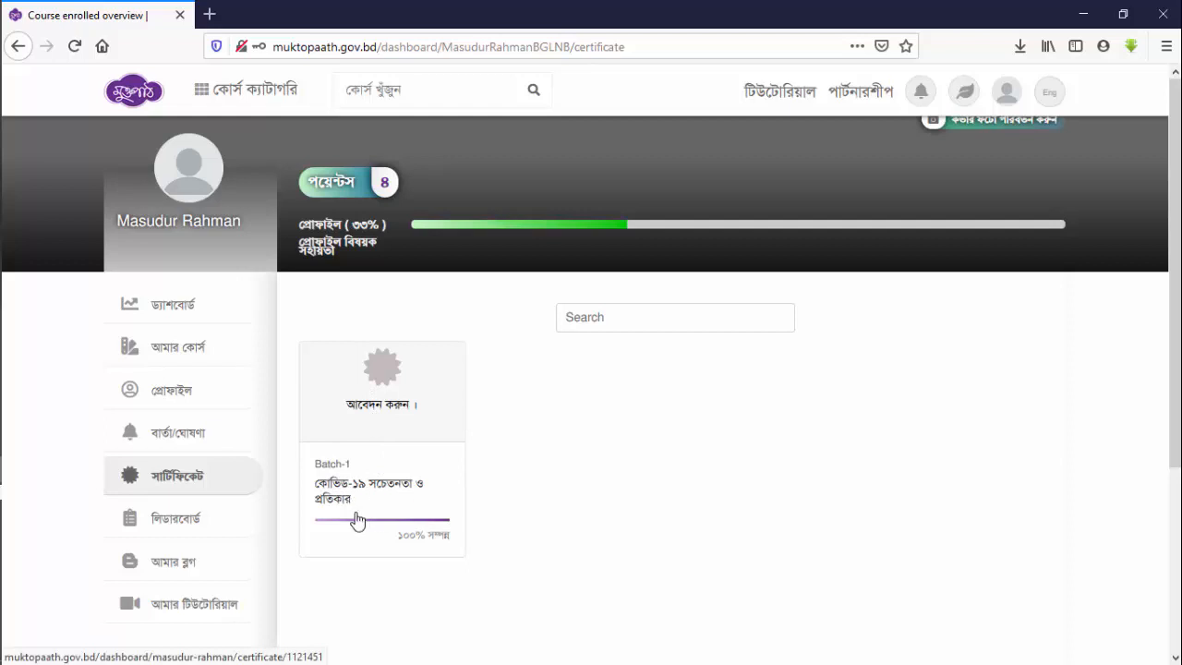
Apply for the COVID-19 course certificate and dismiss the 'Profile is Not Complete 100%' warning
click(385, 394)
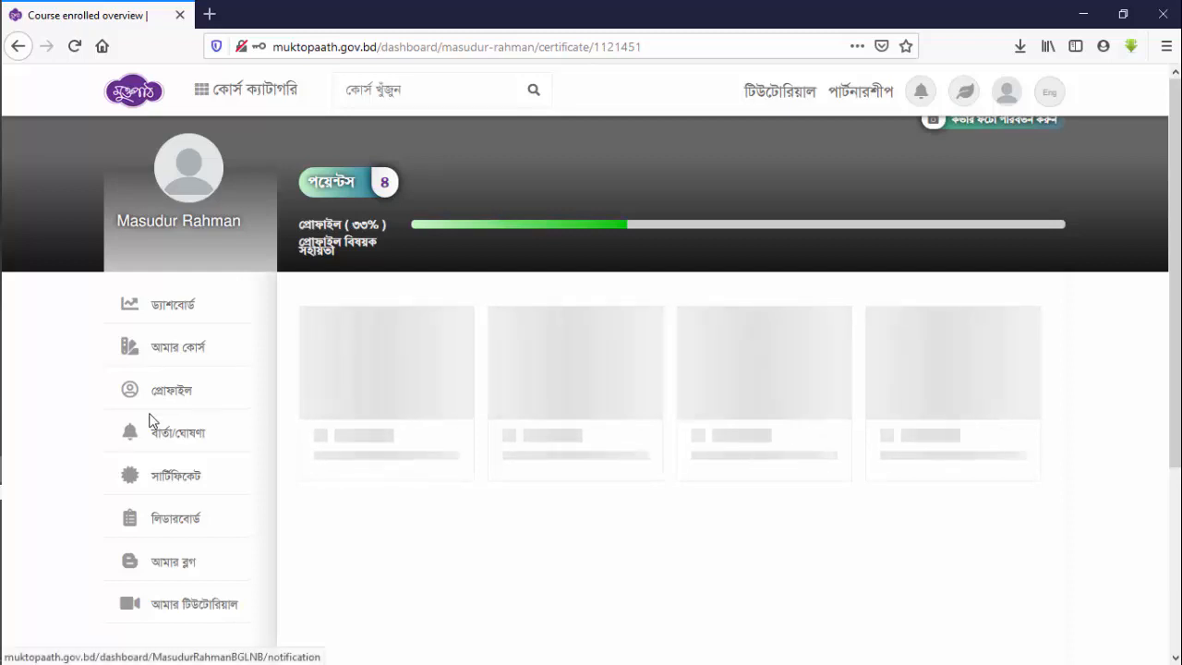
mouse_move(2, 427)
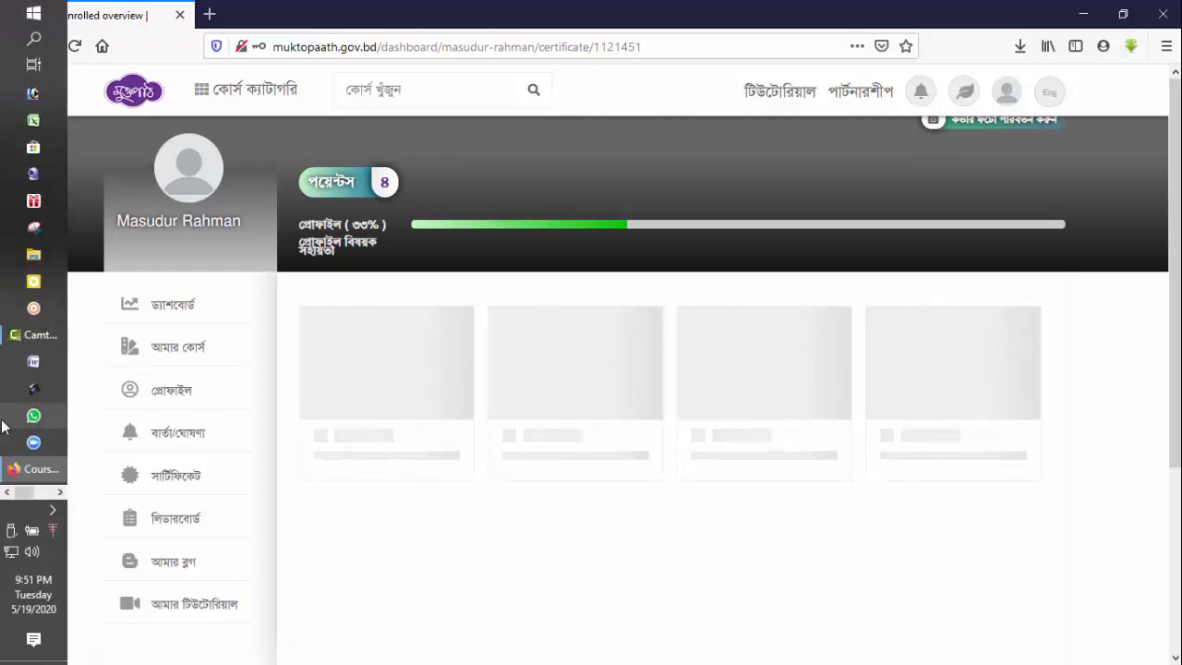
click(61, 494)
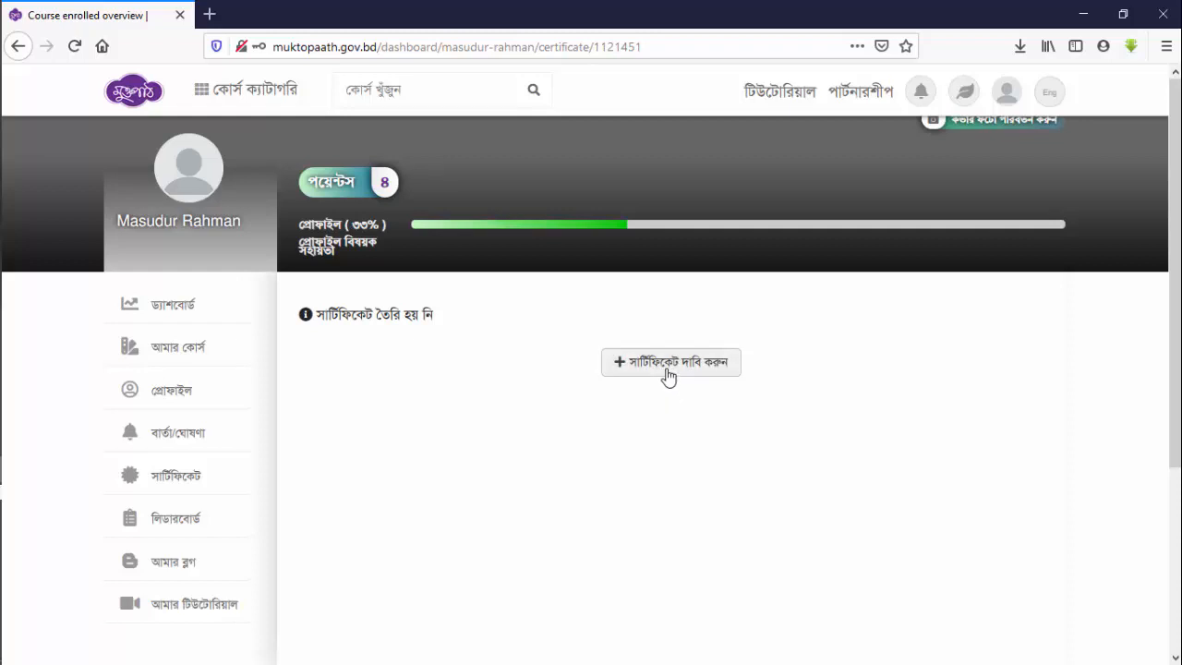
click(669, 365)
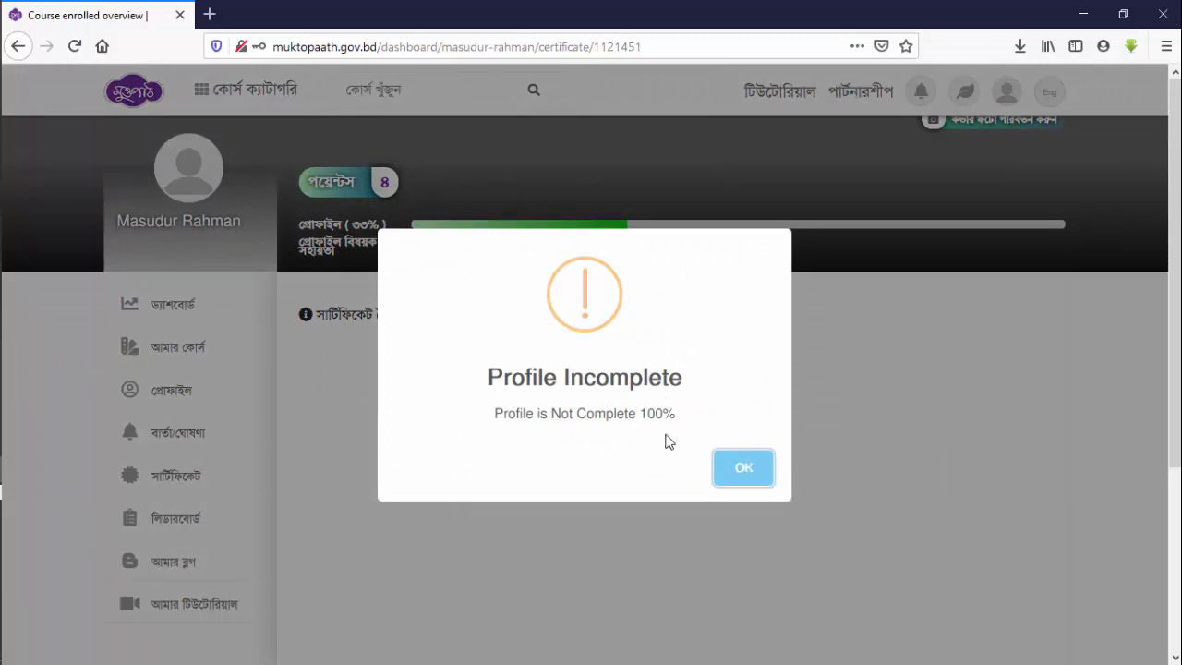
drag(641, 414, 722, 434)
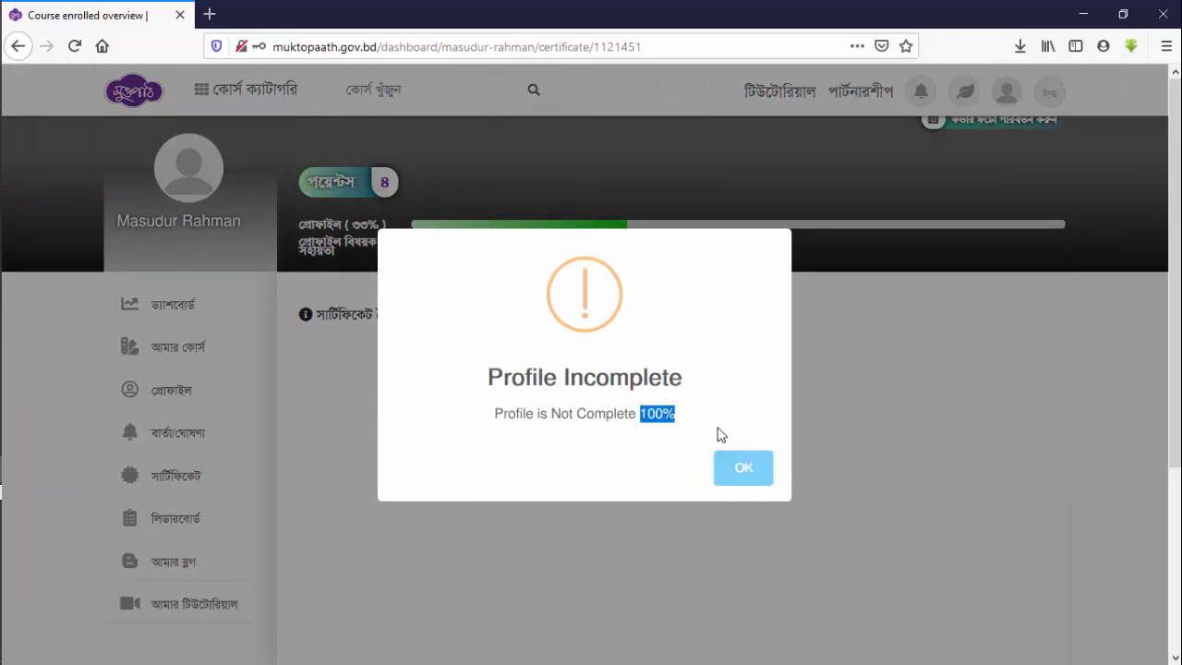
click(721, 435)
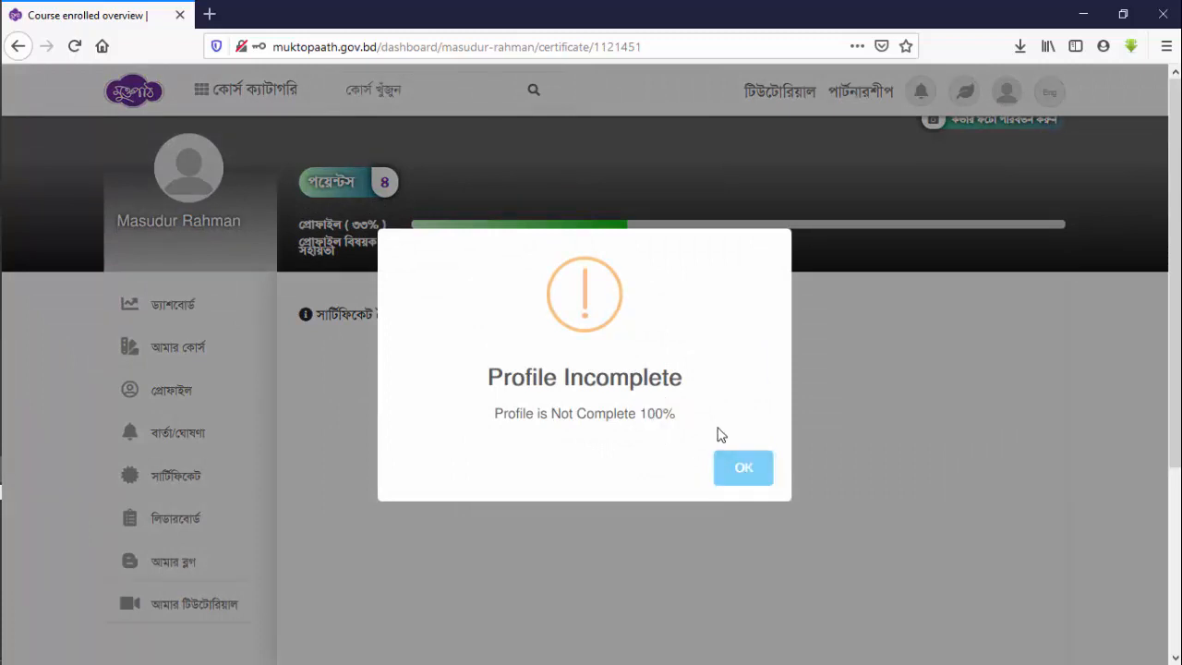
click(759, 481)
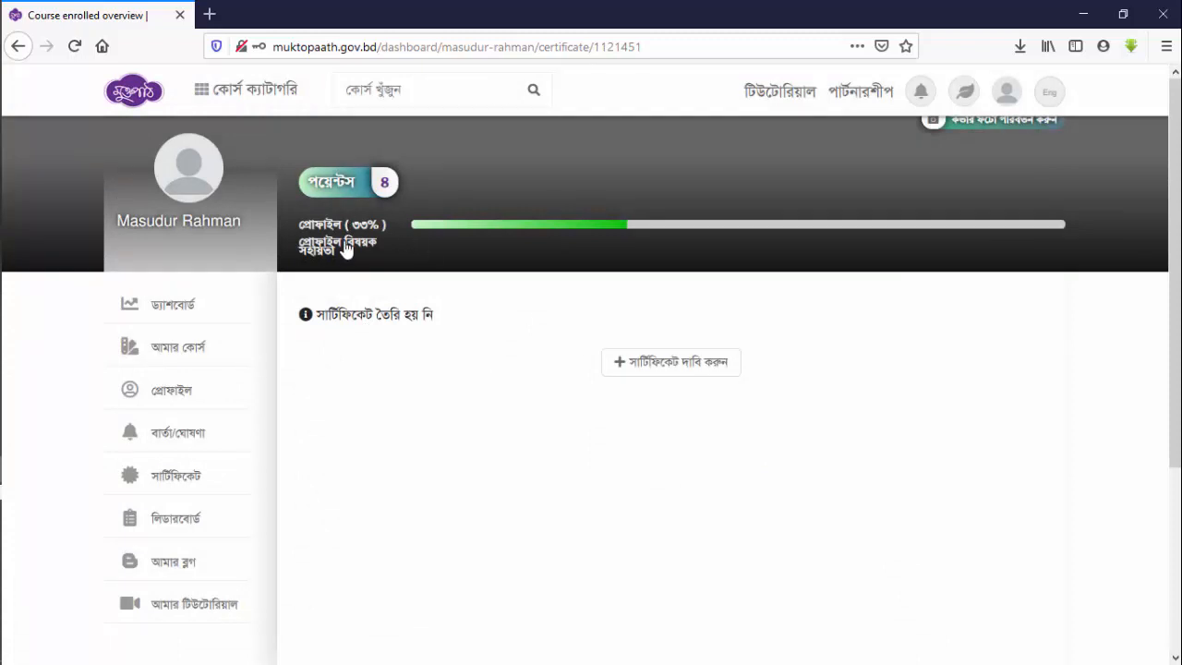
Open the profile editing page from the account menu
click(1007, 92)
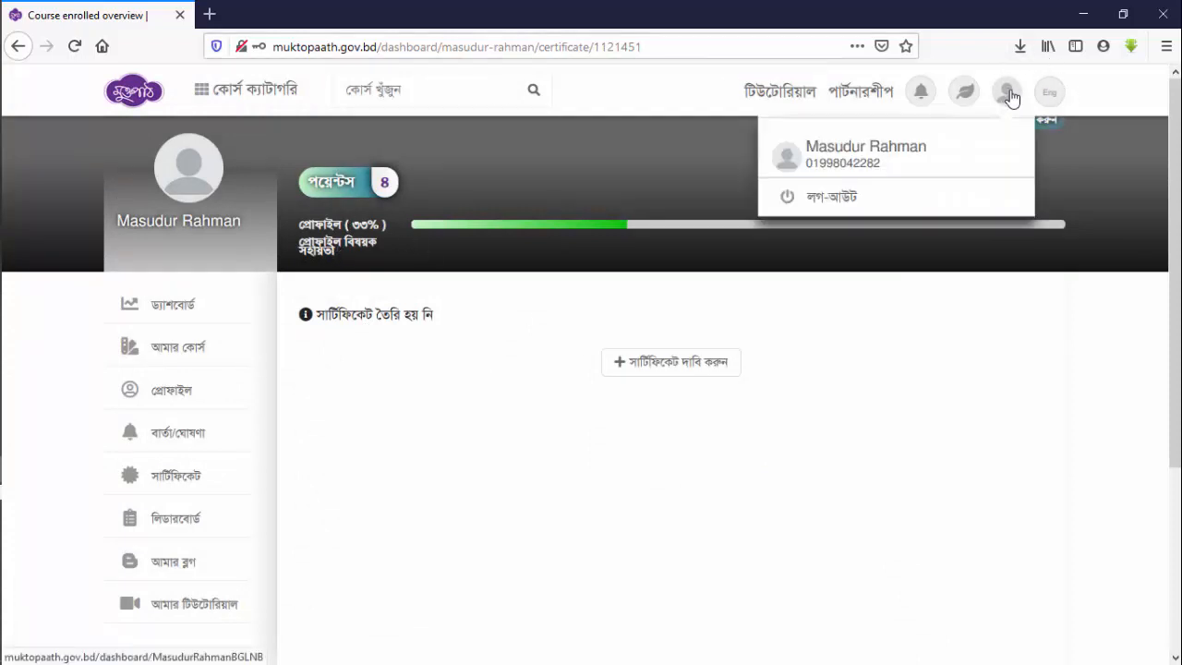
click(1011, 97)
mouse_move(1008, 105)
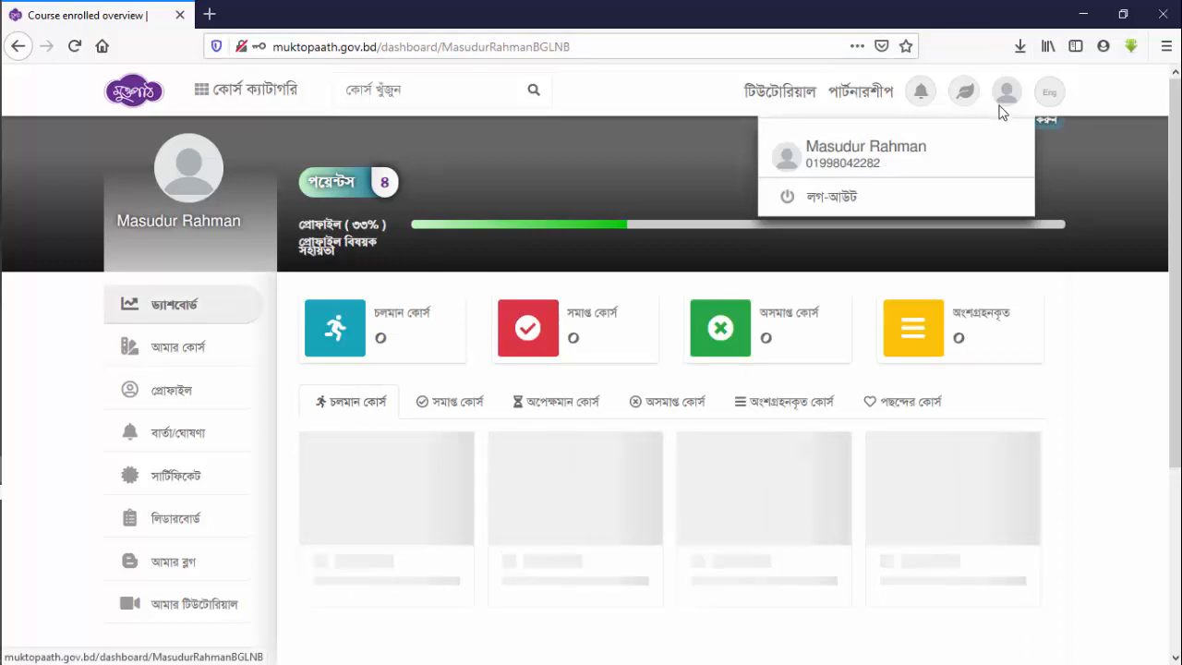
click(945, 149)
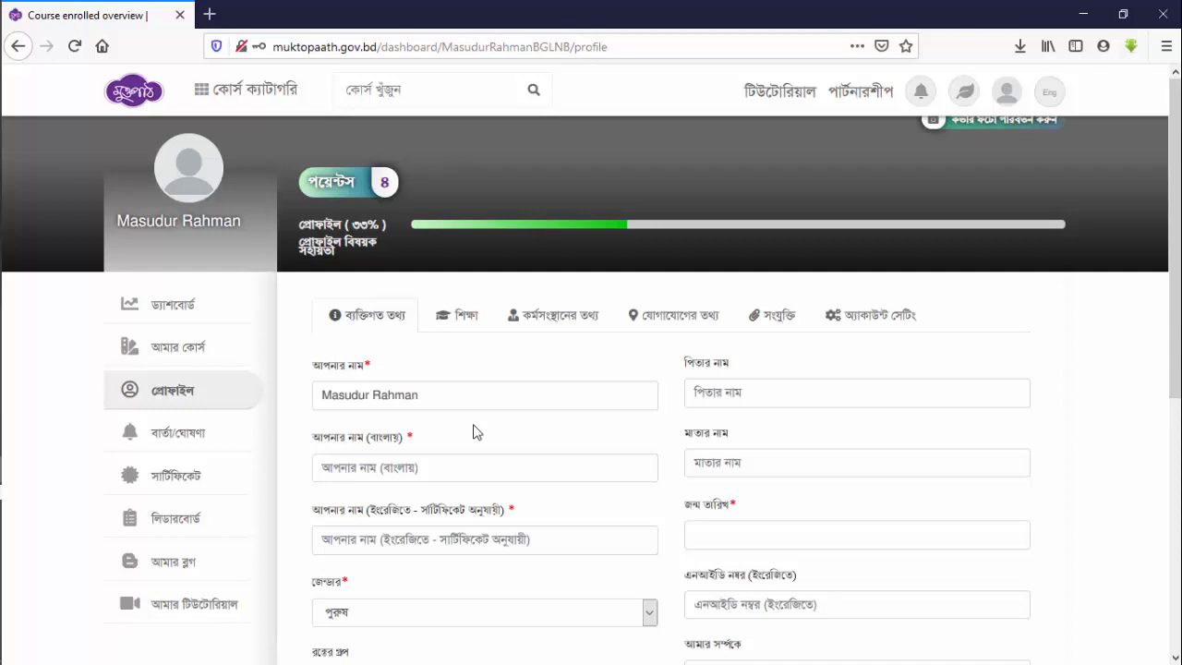
Fill in the Bangla name, parents' names, birth date and ID number, and save the personal info
click(434, 460)
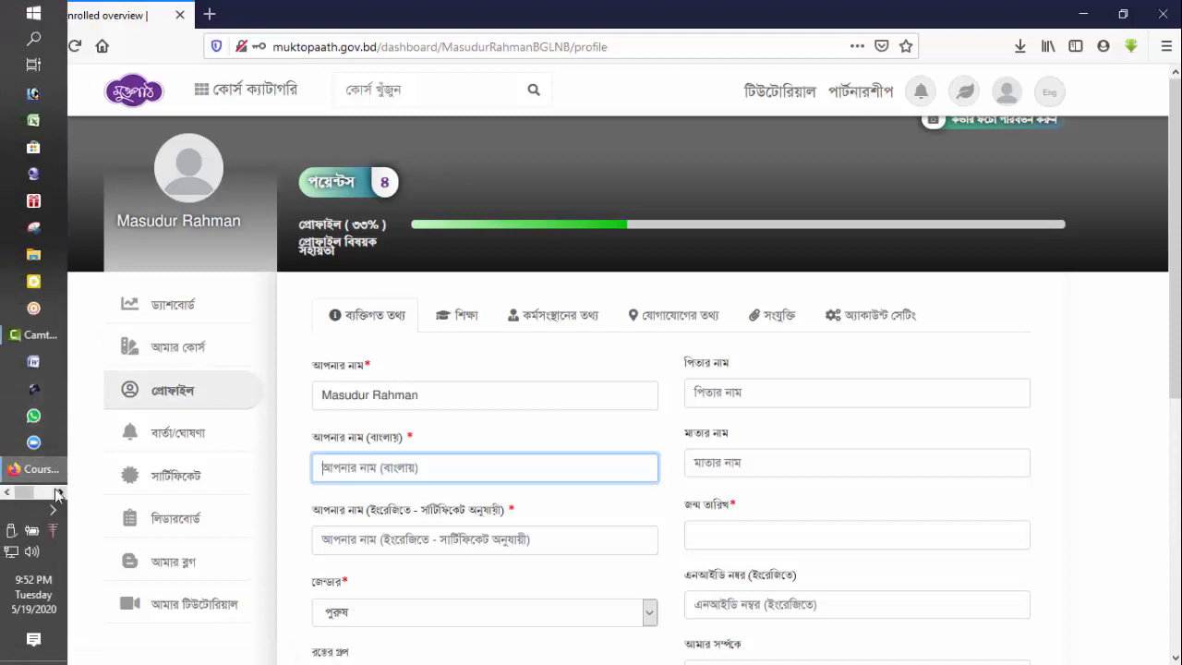
click(57, 493)
click(37, 146)
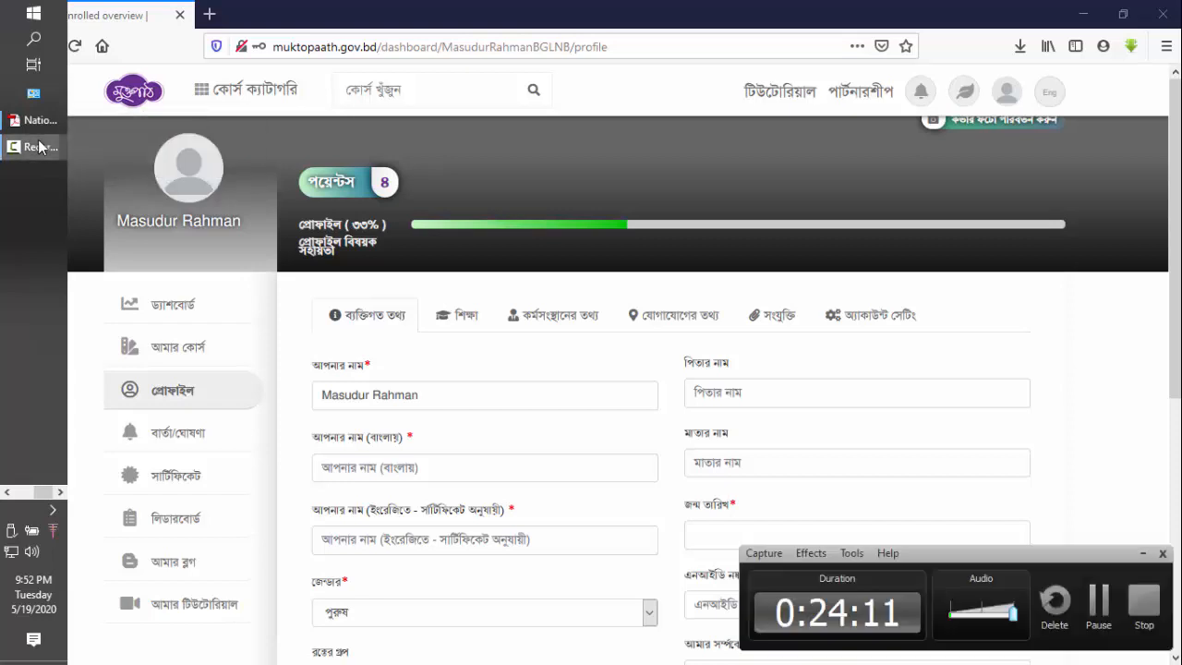
click(1098, 601)
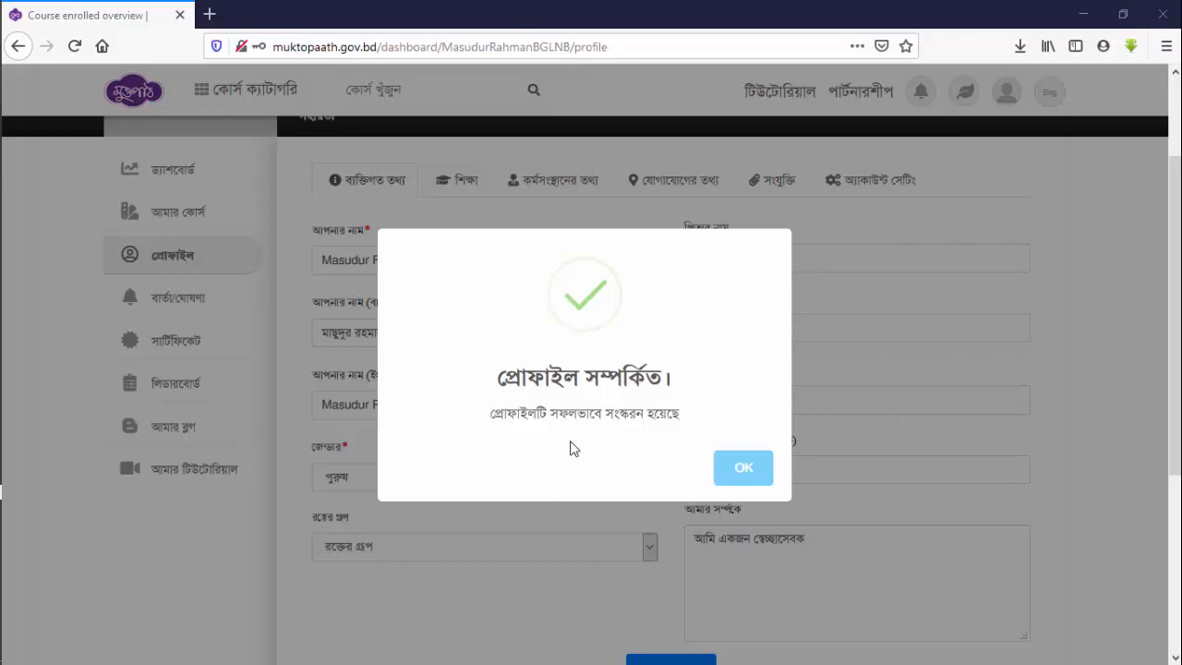
click(755, 476)
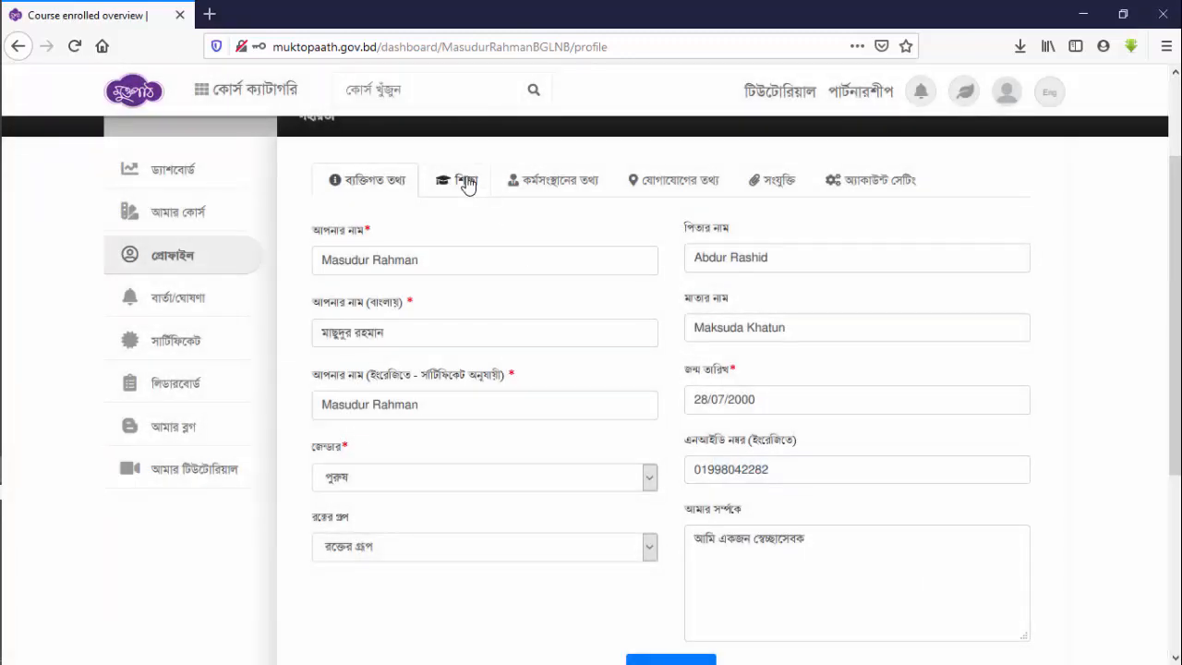
Save education details Bachelor/Honors, MBBS, Jashore Medical College, bringing the profile to 77%
click(468, 184)
mouse_move(3, 369)
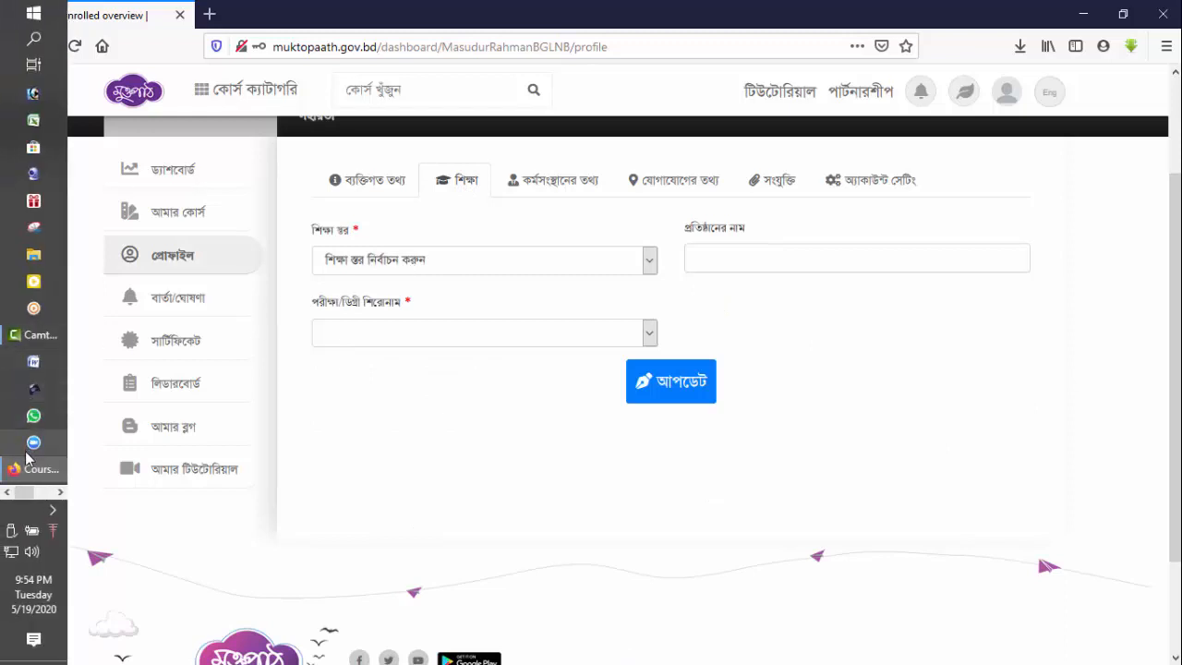
click(60, 492)
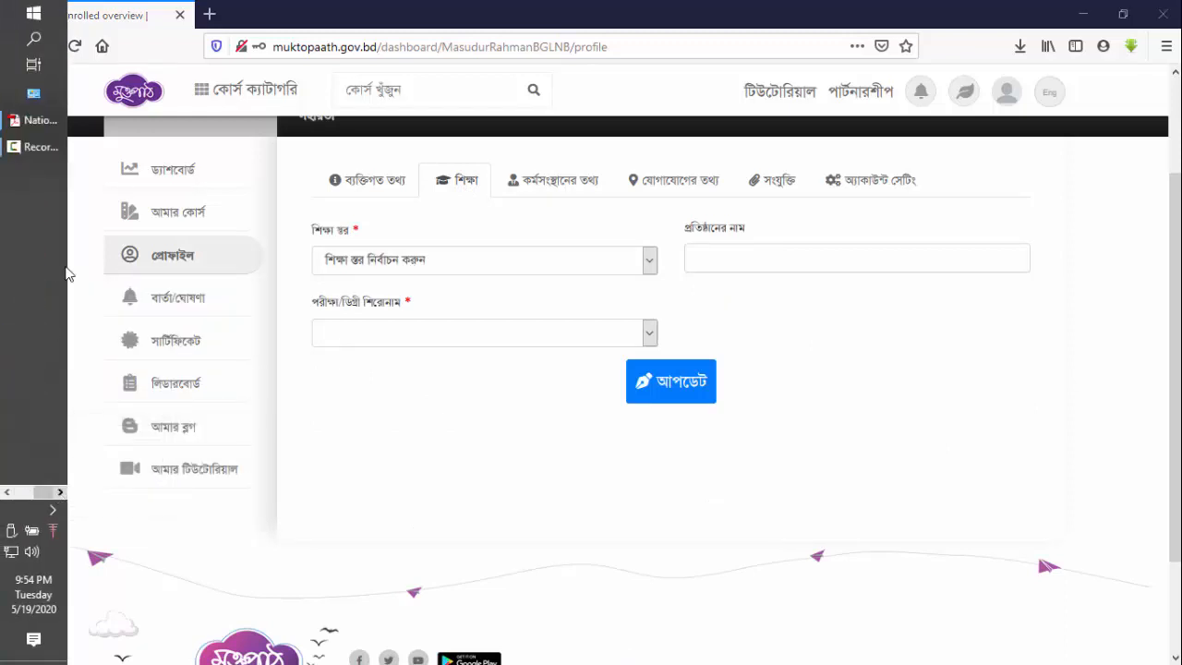
click(19, 154)
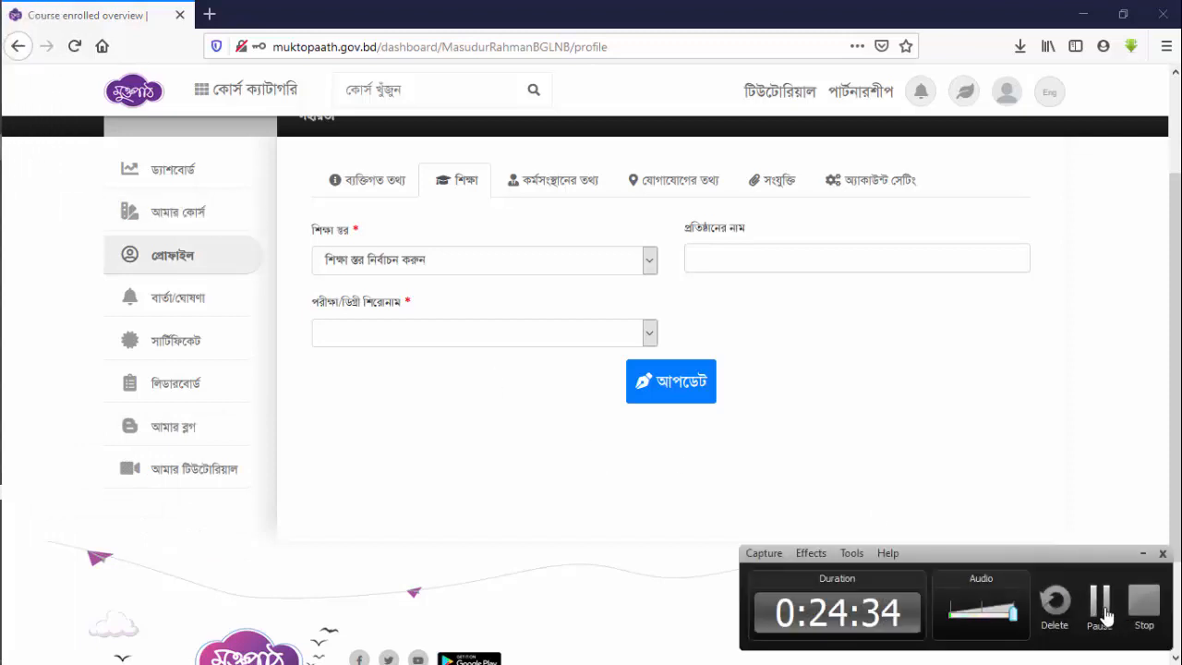
click(1106, 615)
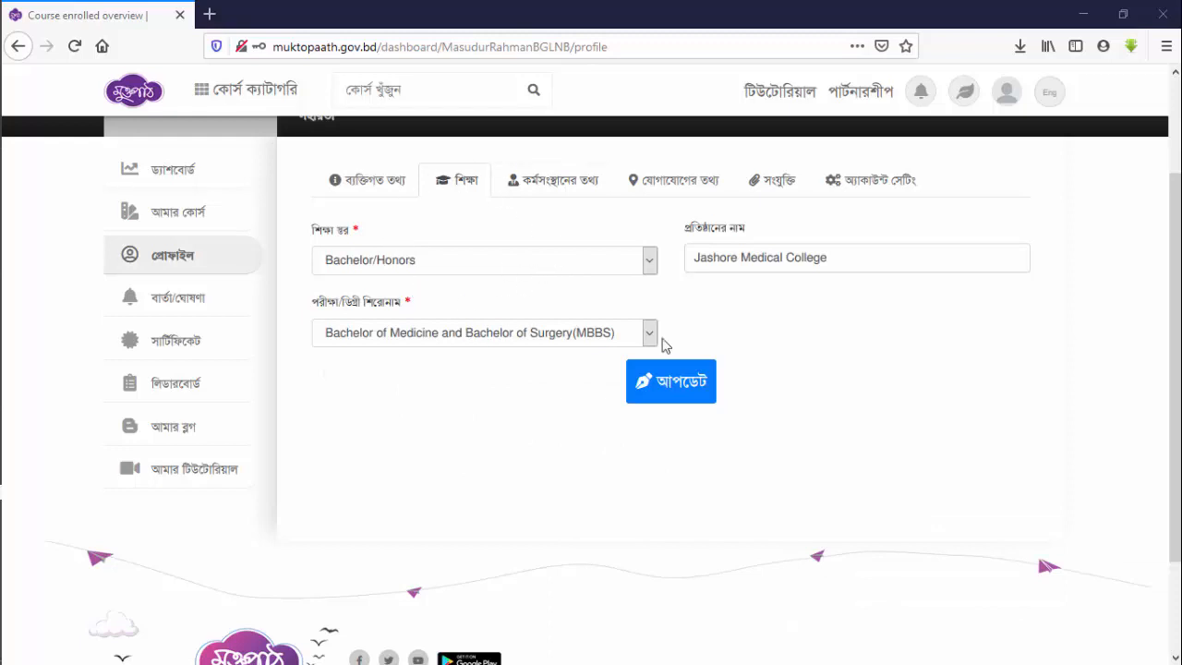
click(710, 384)
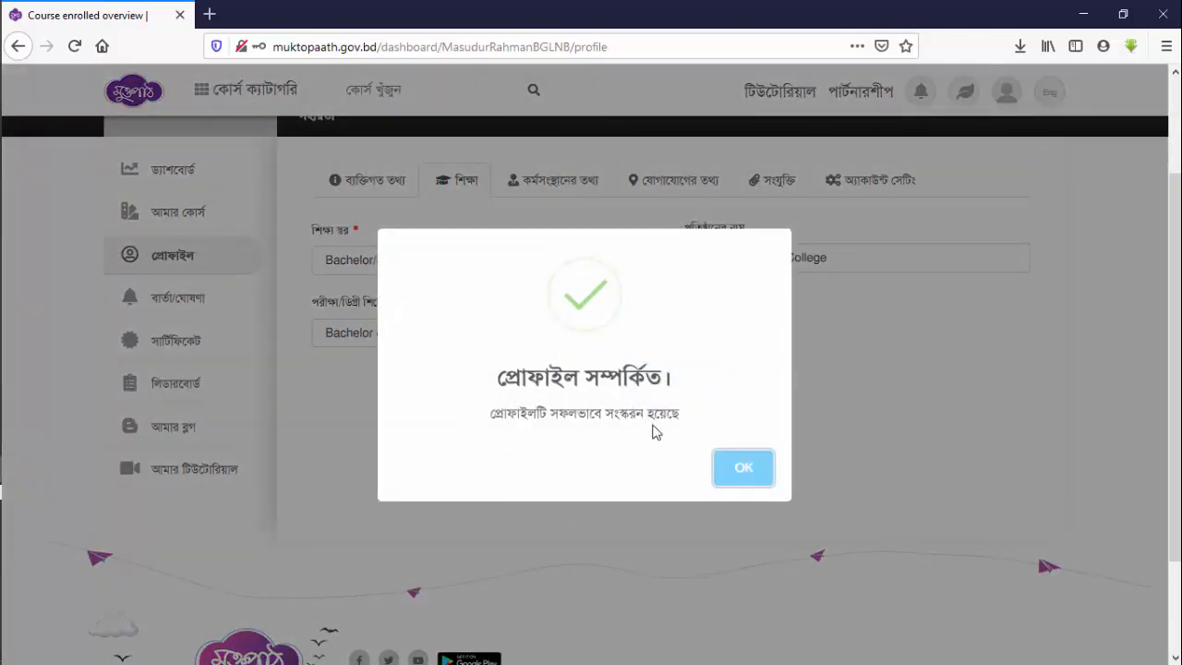
click(757, 474)
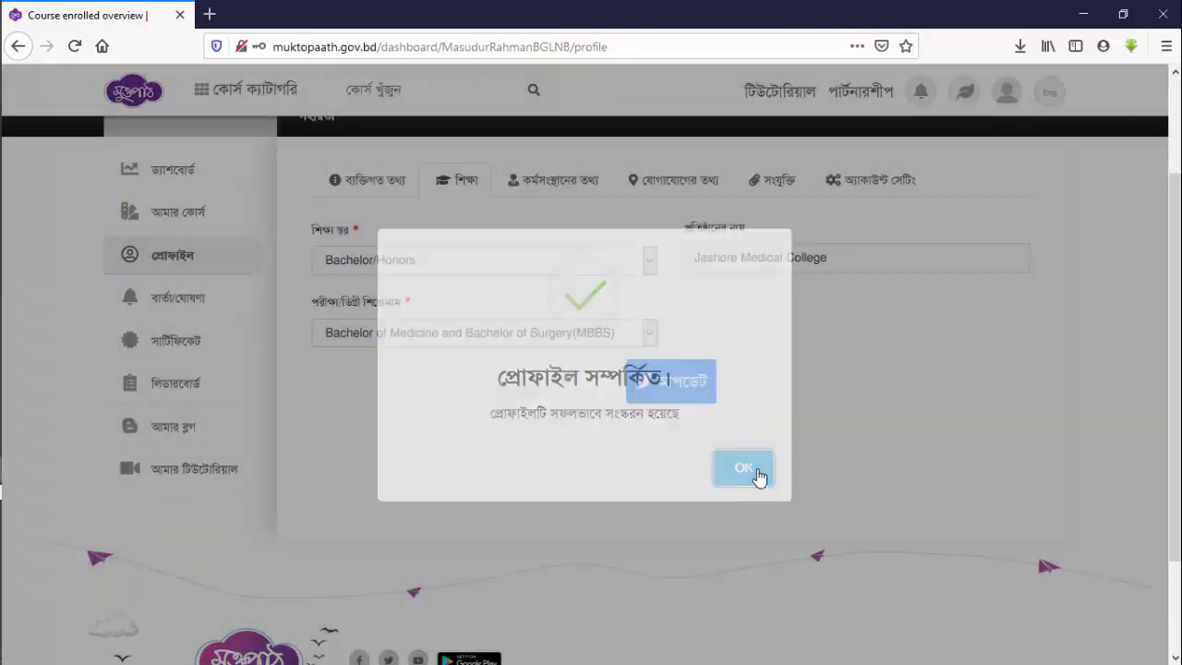
scroll(636, 290, up, 2)
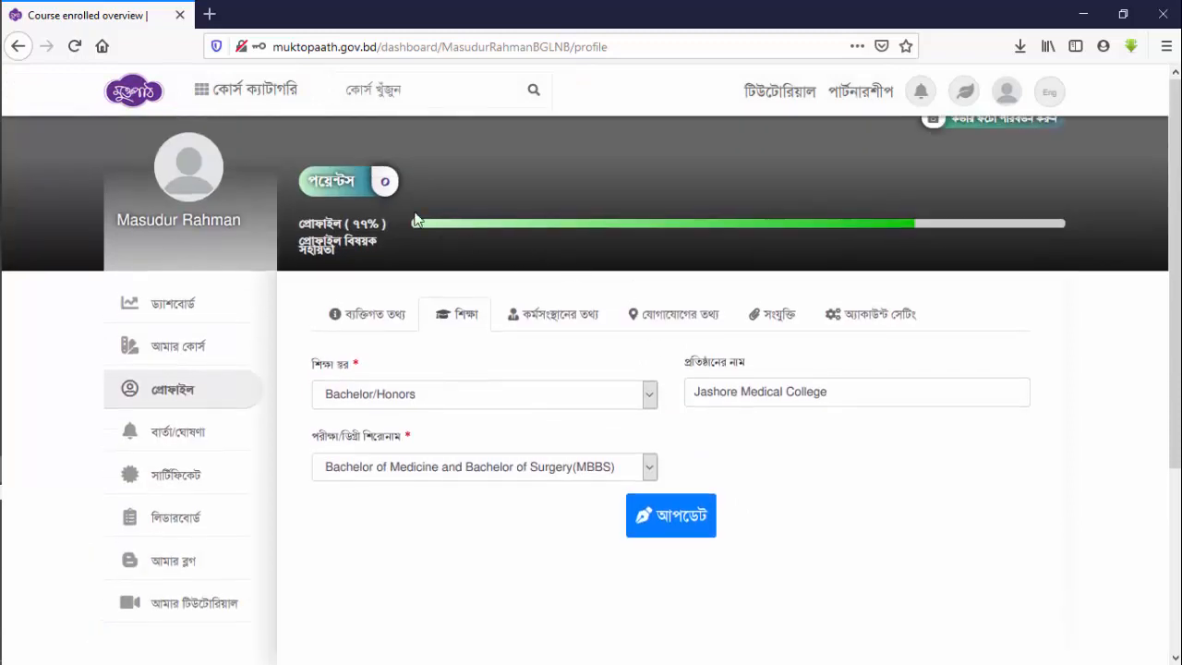
Save employment details (student, education sector, Jashore Medical College, MBBS), raising completion to 81%
click(539, 325)
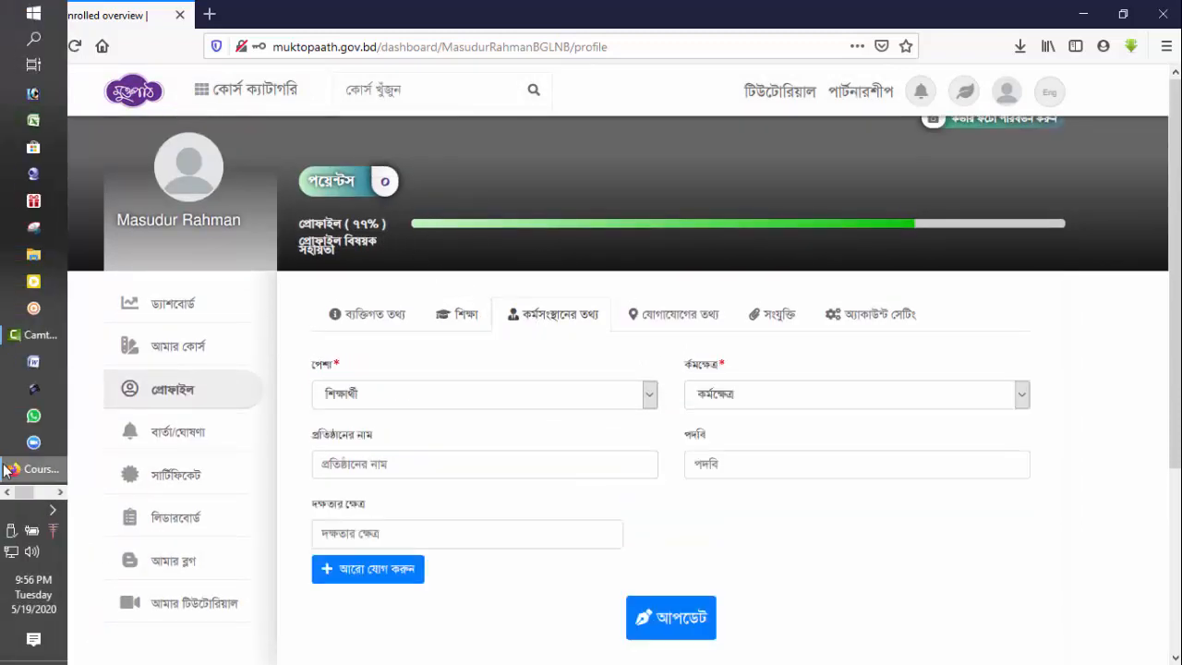
mouse_move(28, 482)
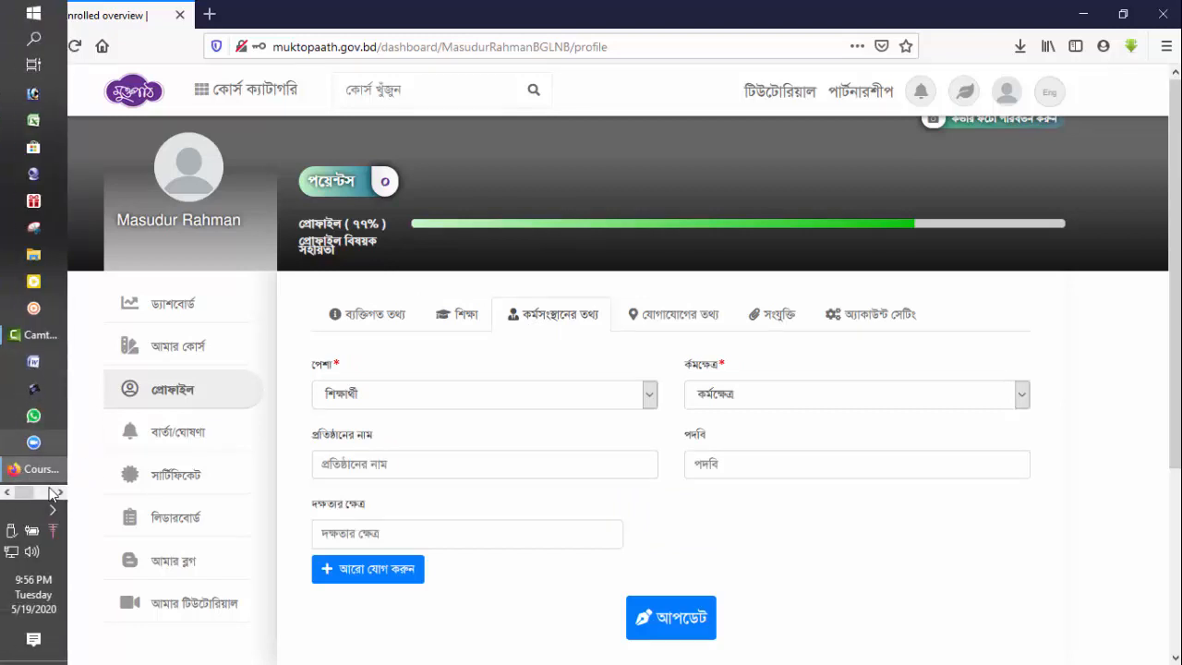
click(58, 493)
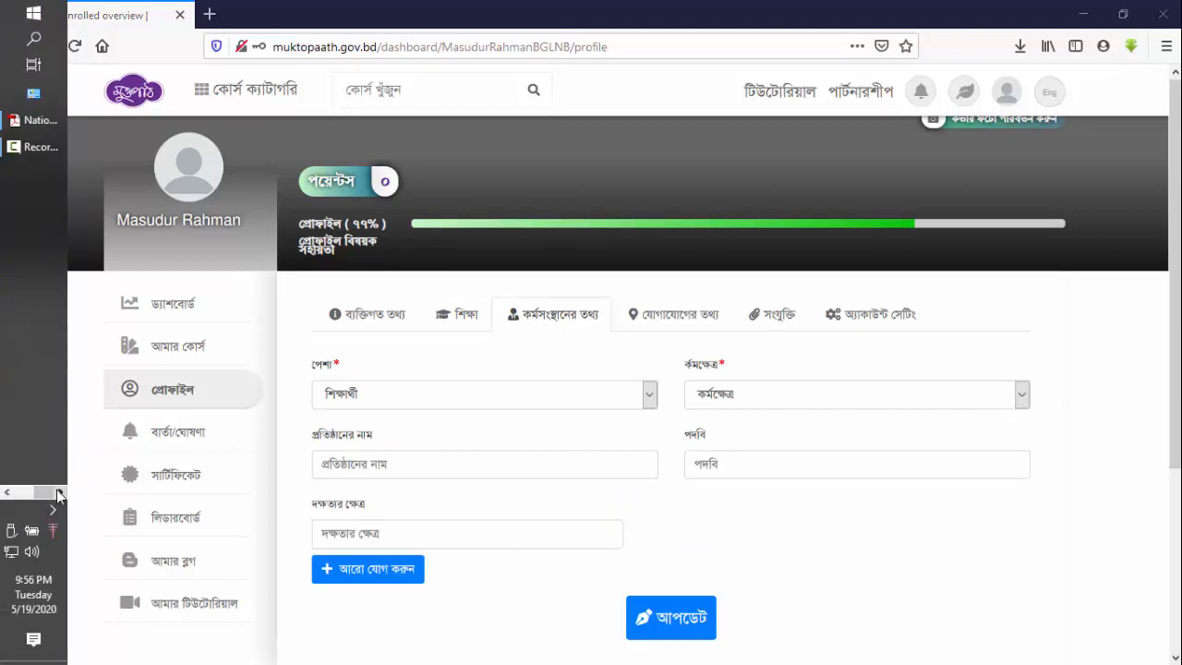
click(25, 160)
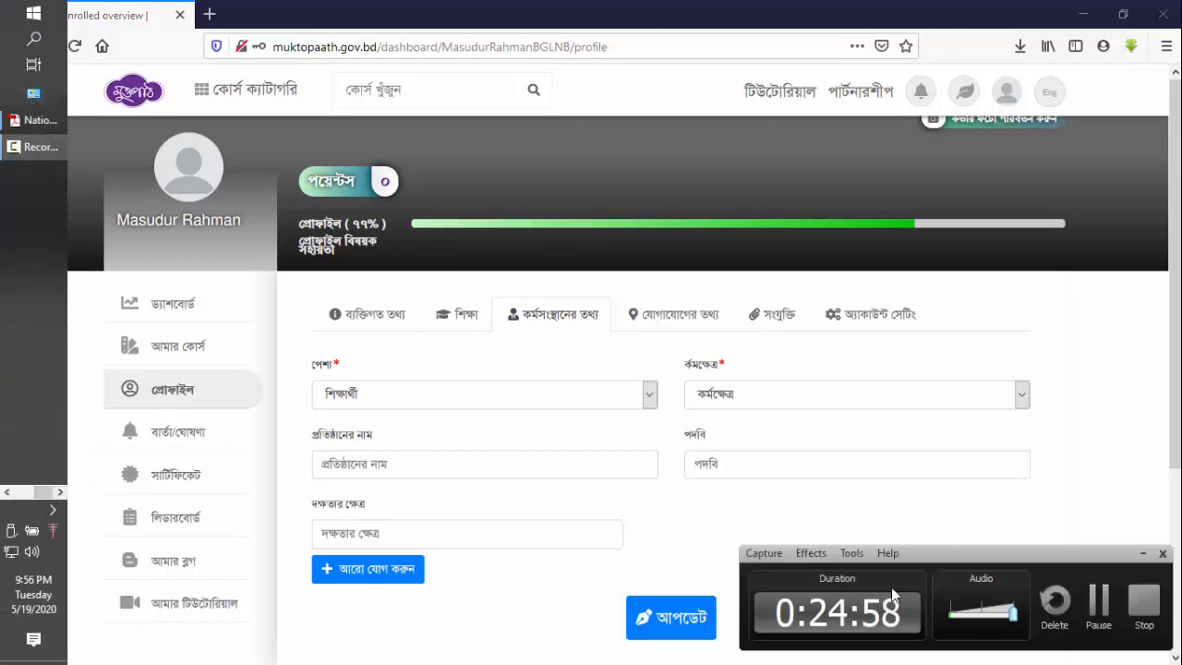
click(1100, 605)
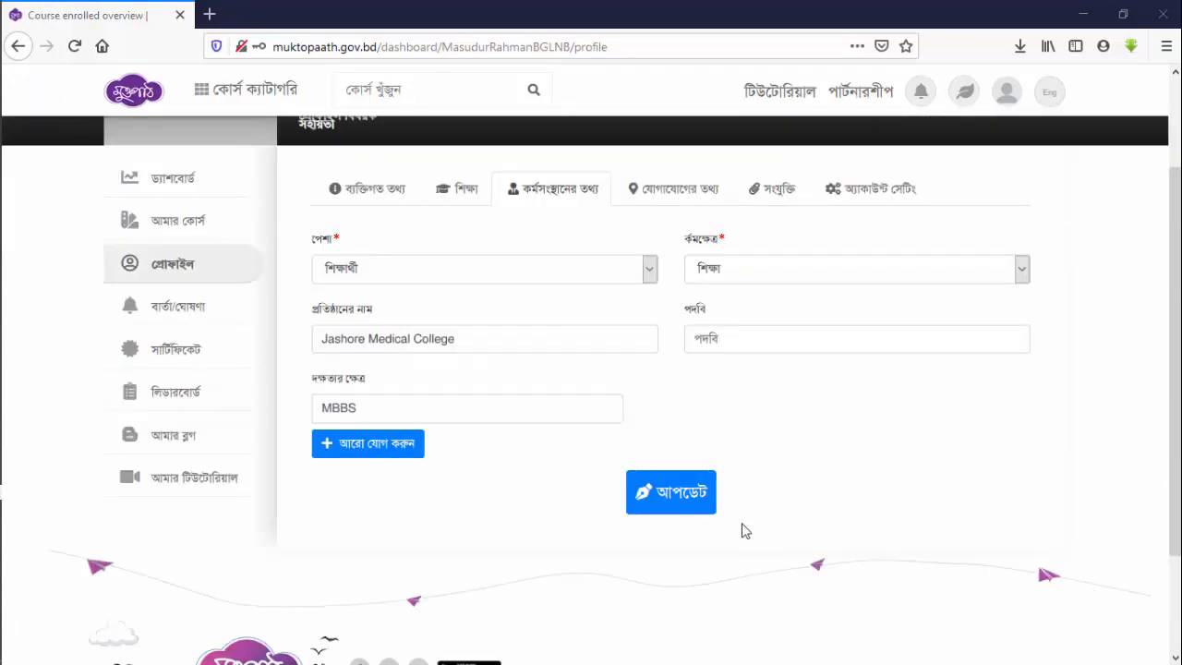
scroll(586, 414, up, 1)
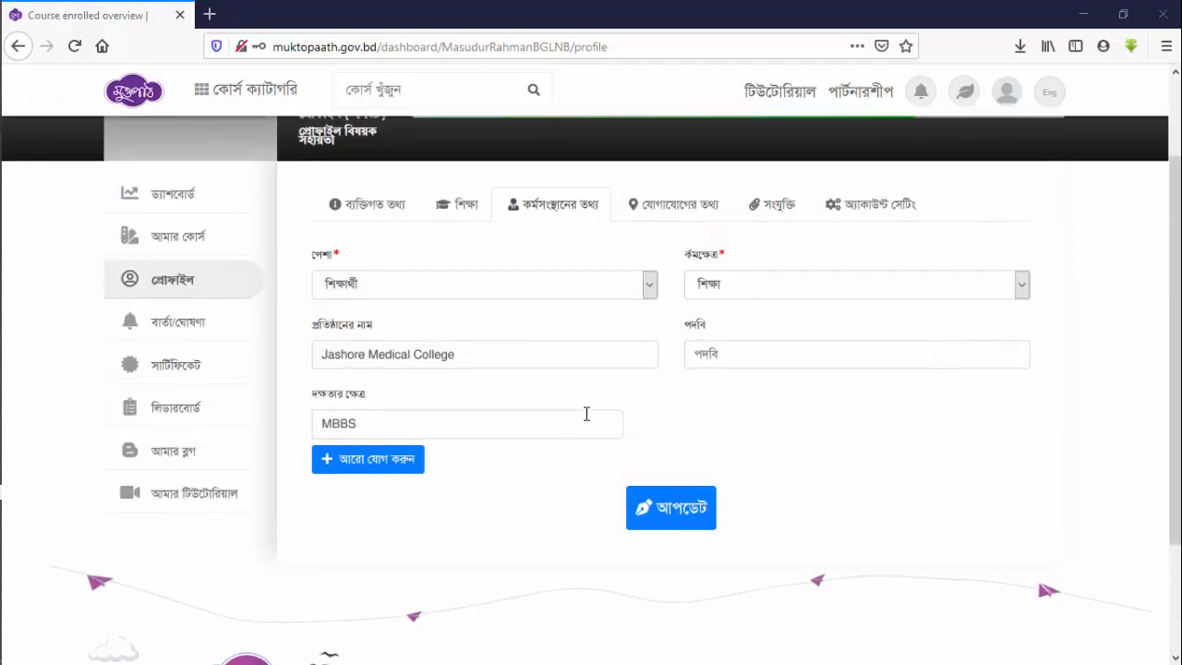
click(656, 508)
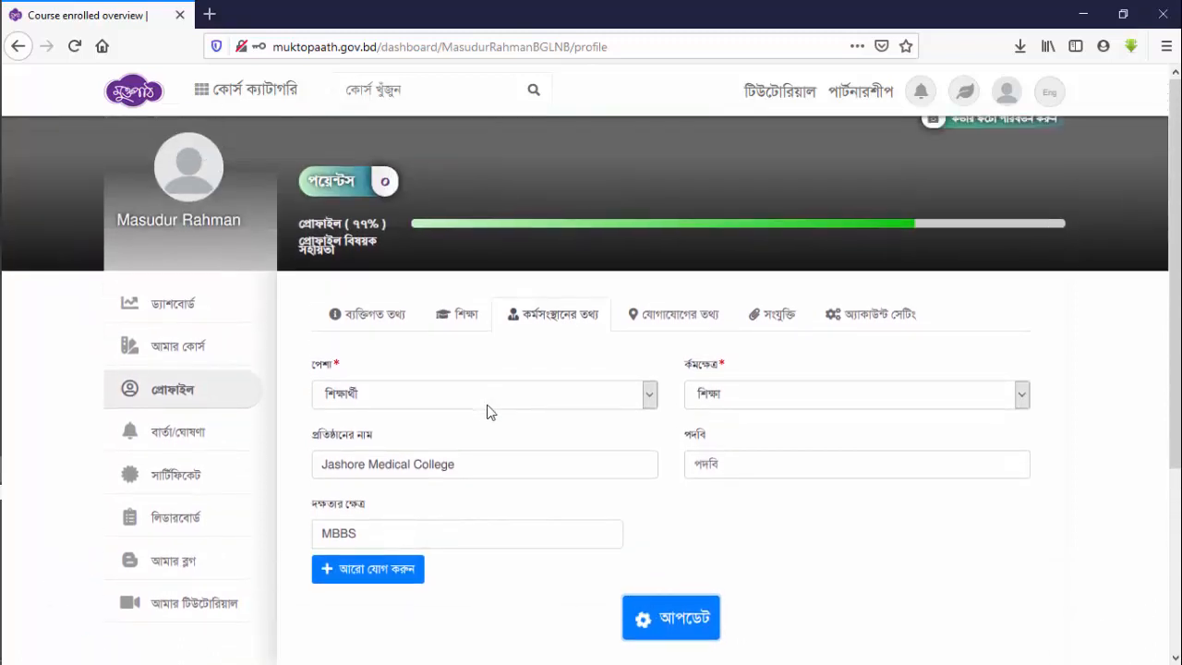
scroll(489, 411, down, 5)
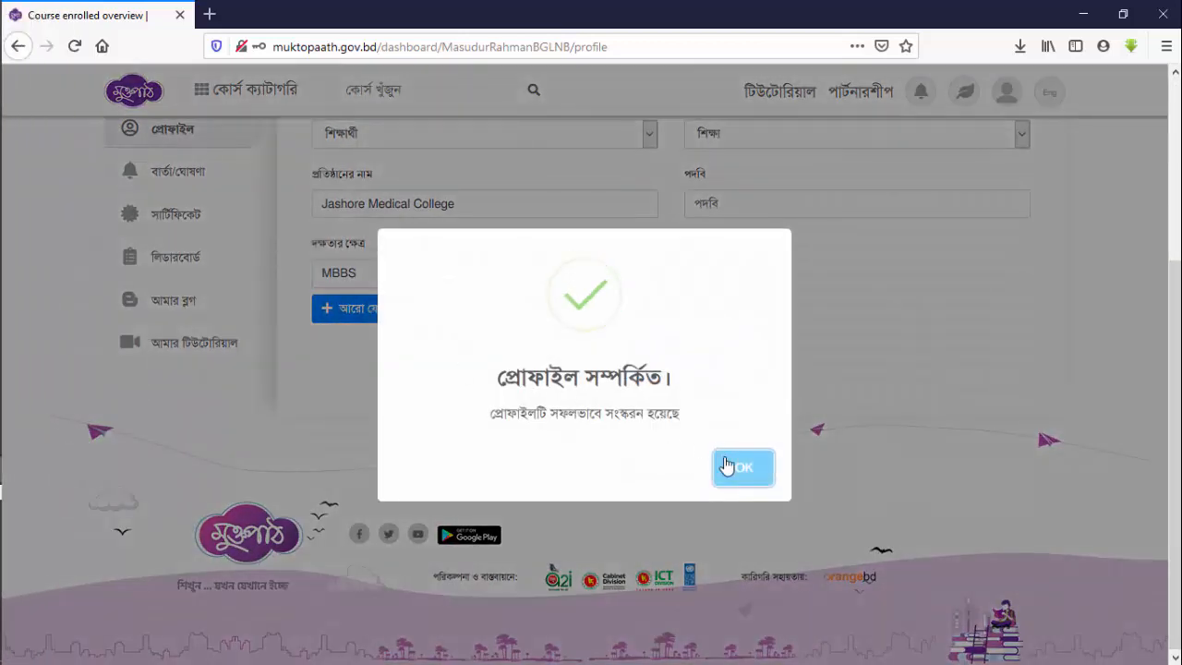
click(739, 470)
scroll(631, 357, up, 5)
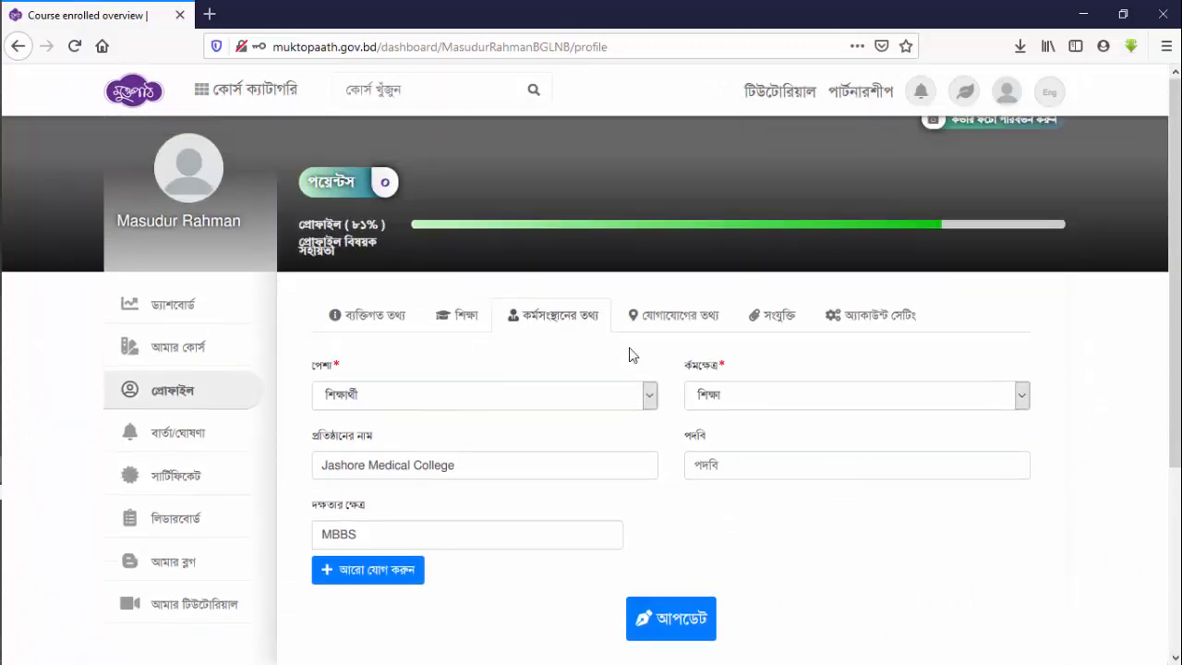
Save the contact address details, check the empty attachments list, and return to certificates
click(697, 319)
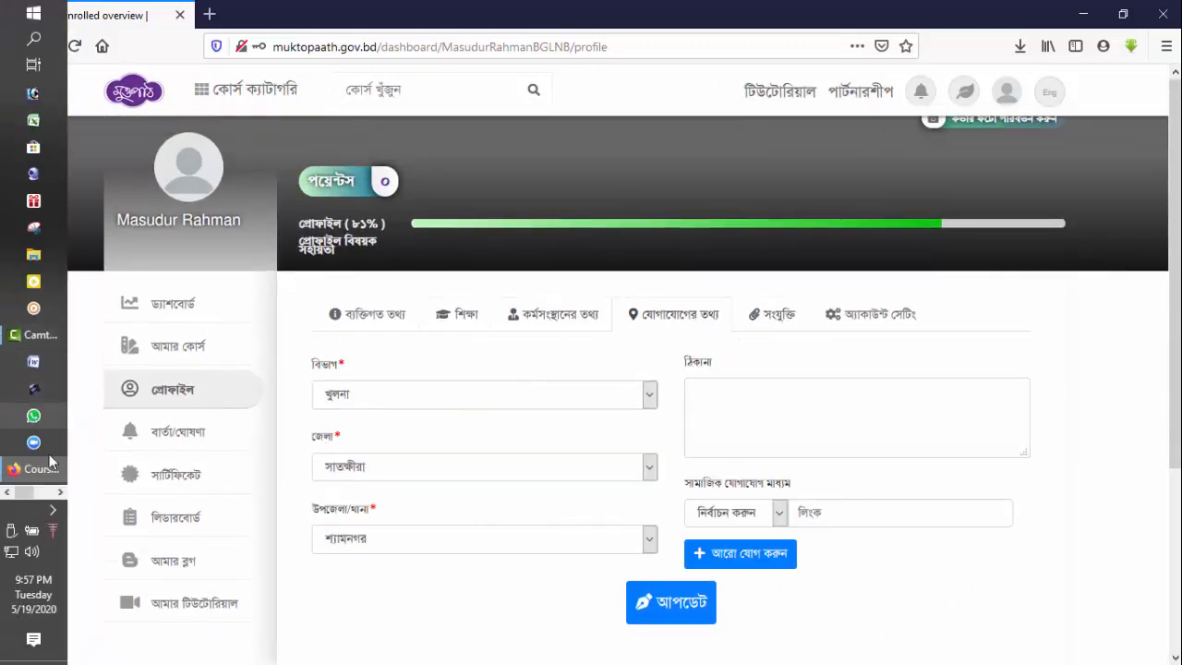
click(60, 493)
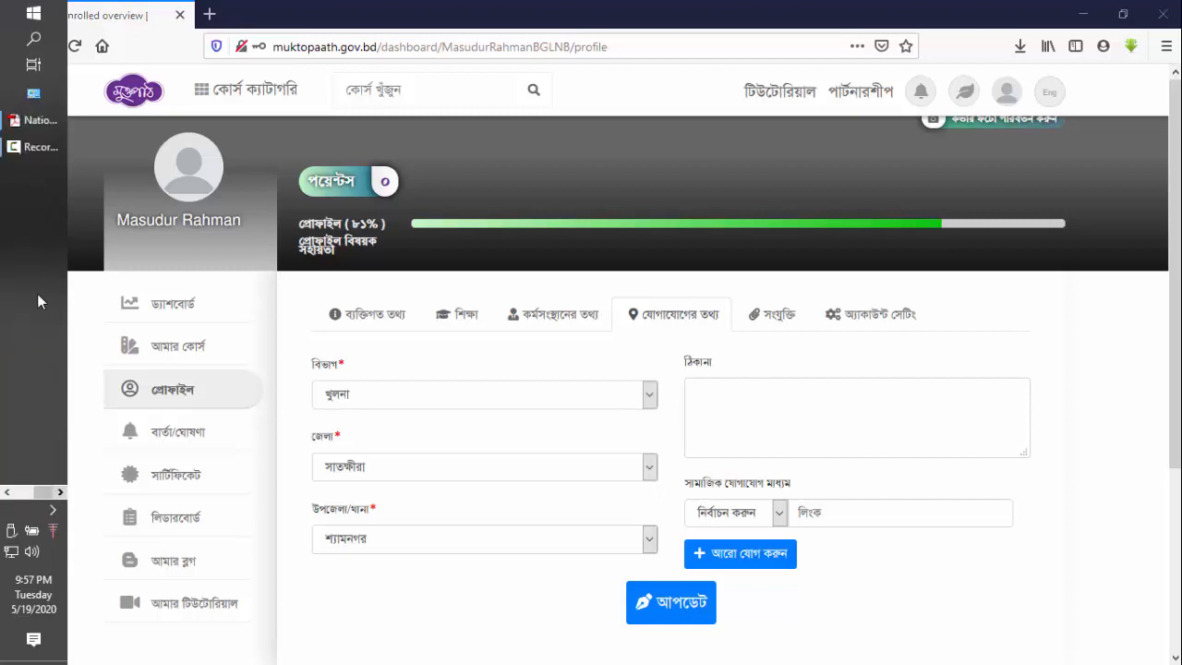
click(13, 148)
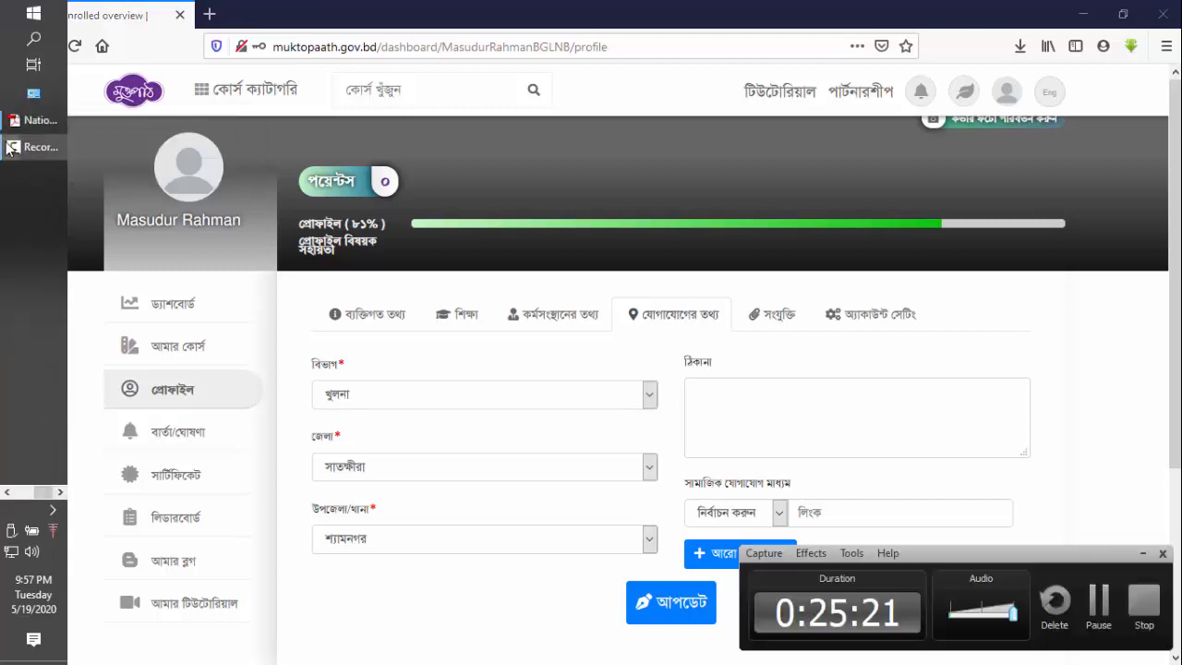
click(1096, 599)
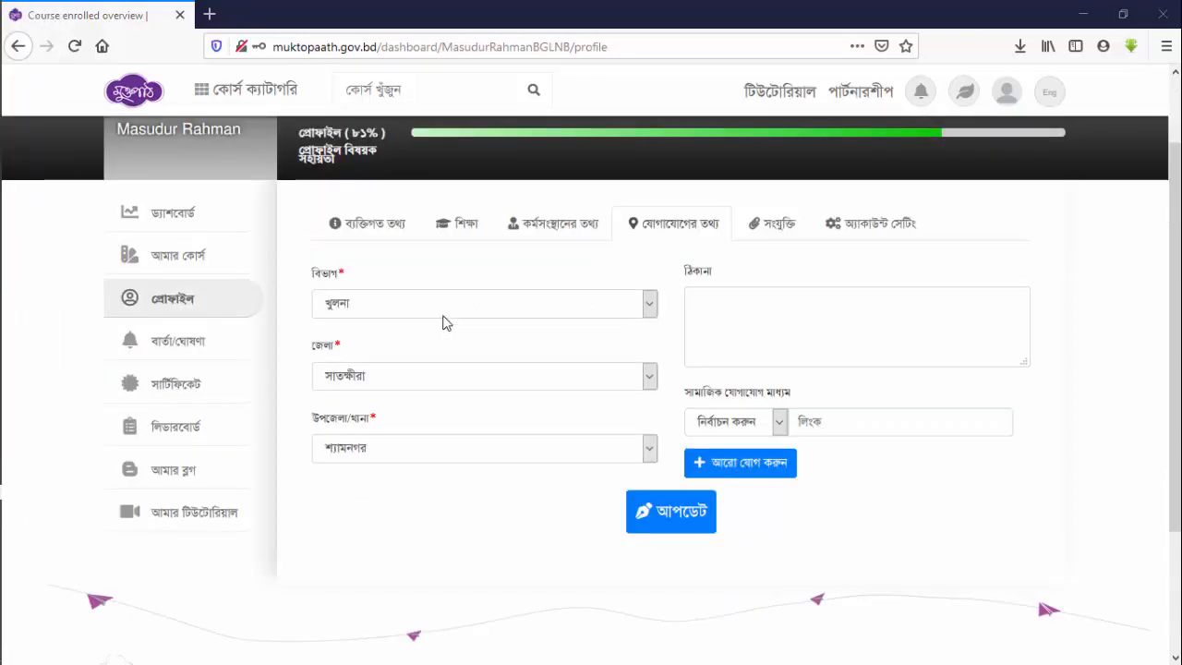
click(697, 523)
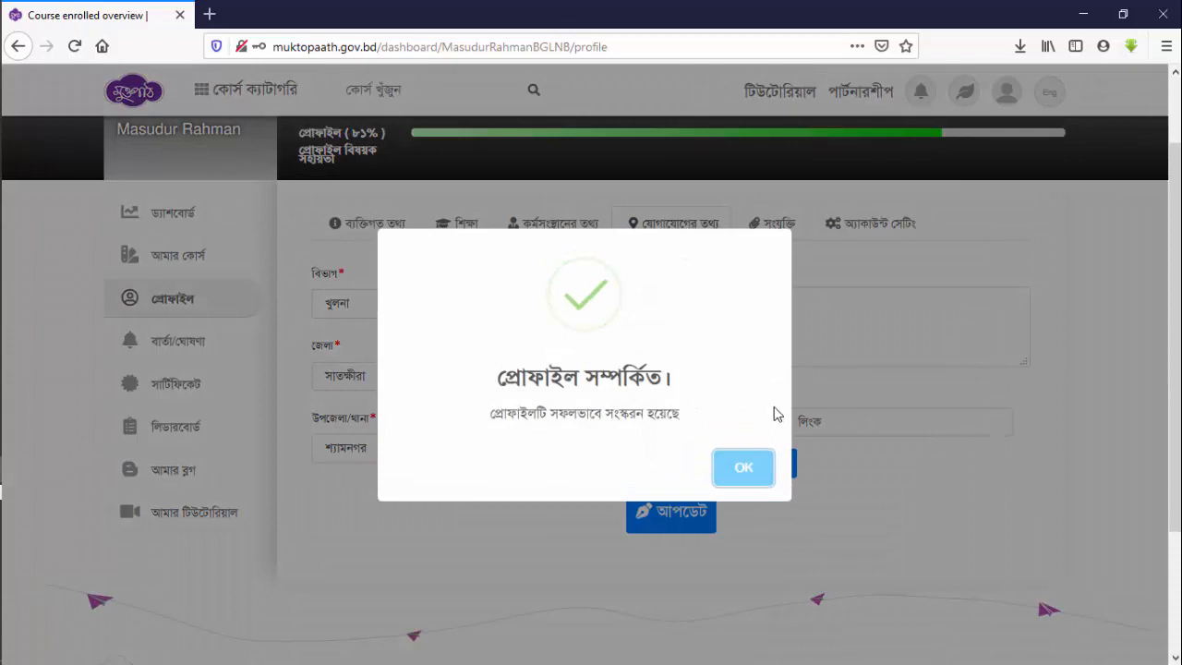
click(750, 471)
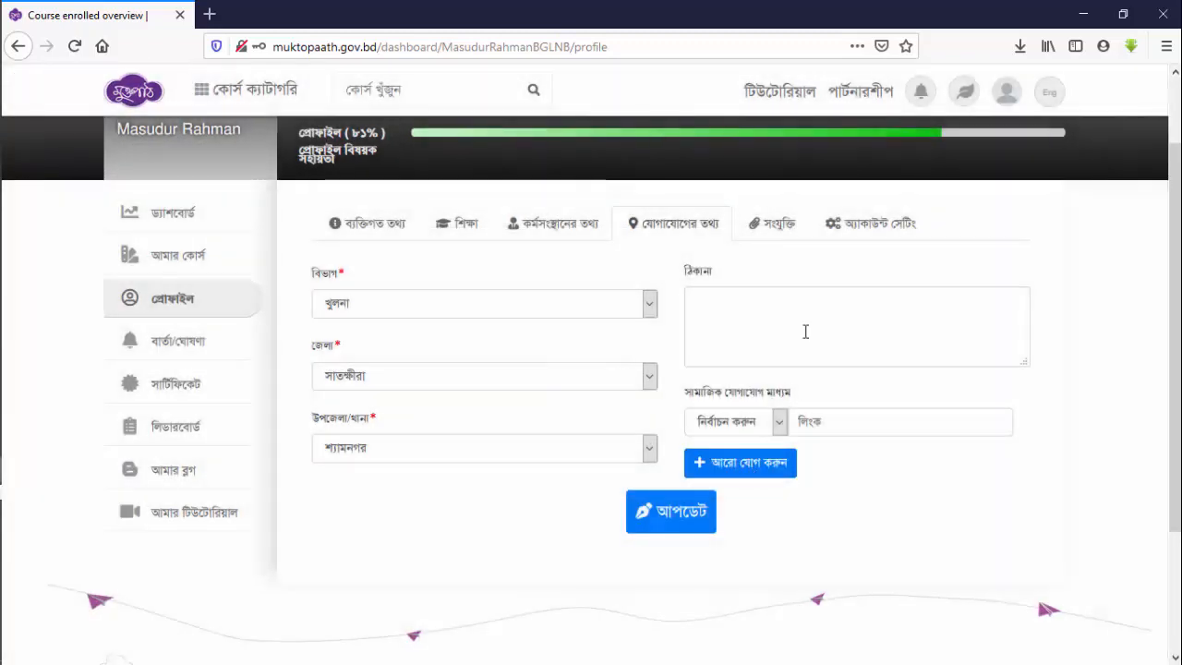
click(781, 234)
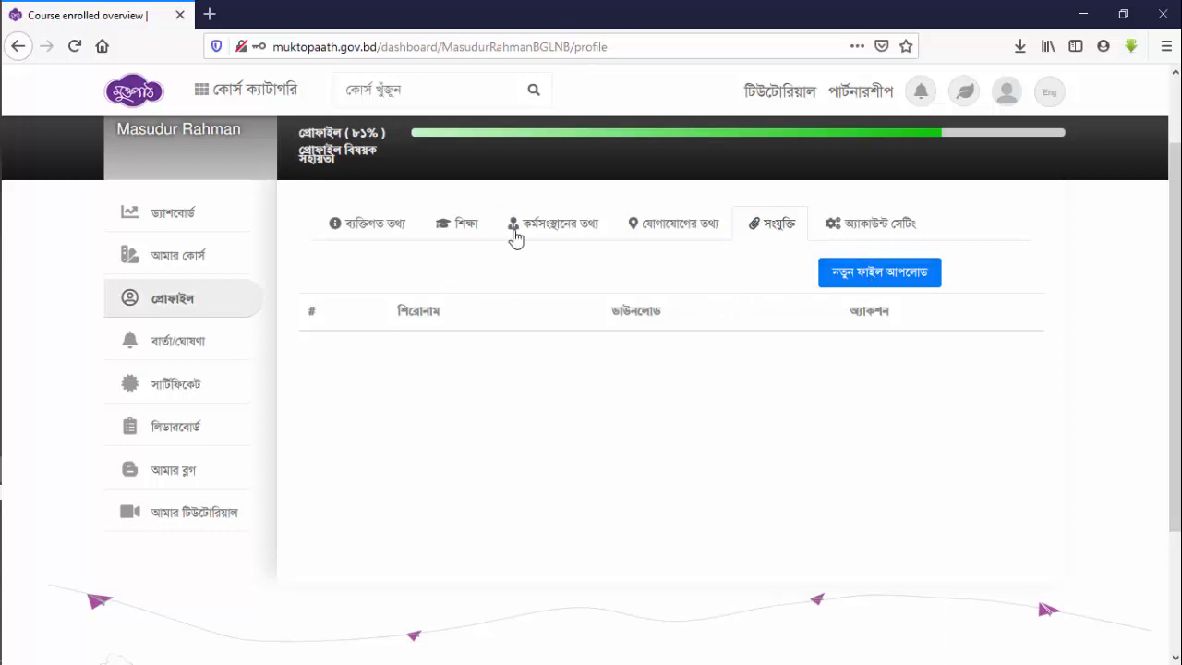
click(188, 400)
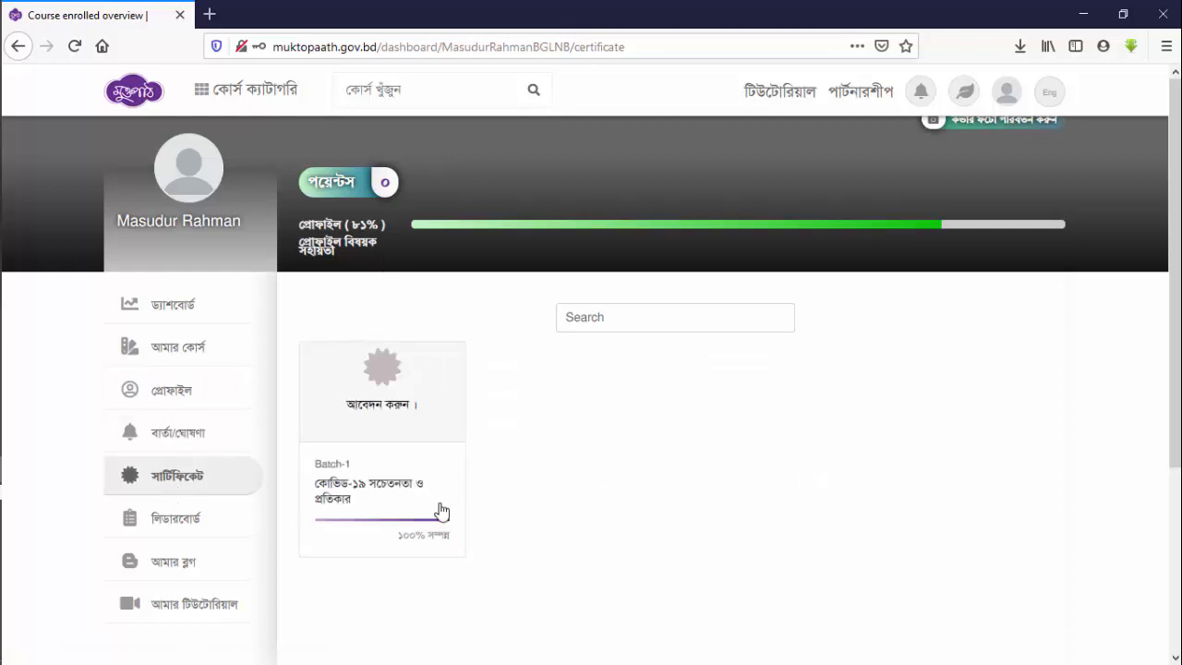
Try claiming the COVID-19 course certificate and dismiss the Profile Incomplete warning
click(367, 497)
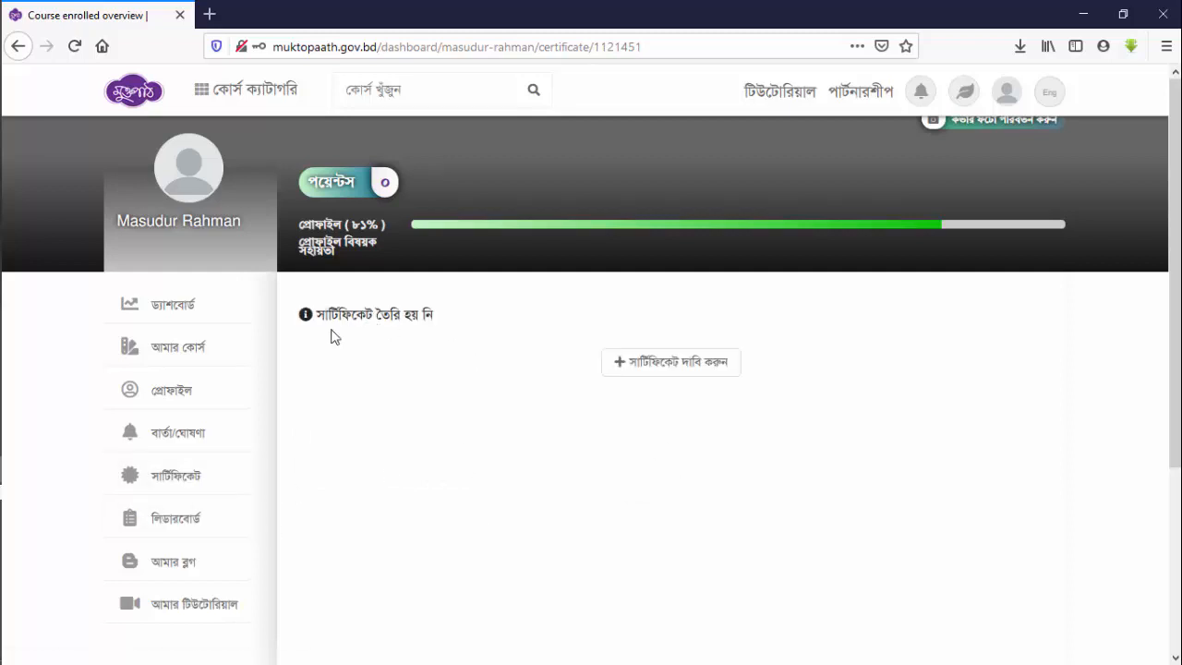
click(676, 364)
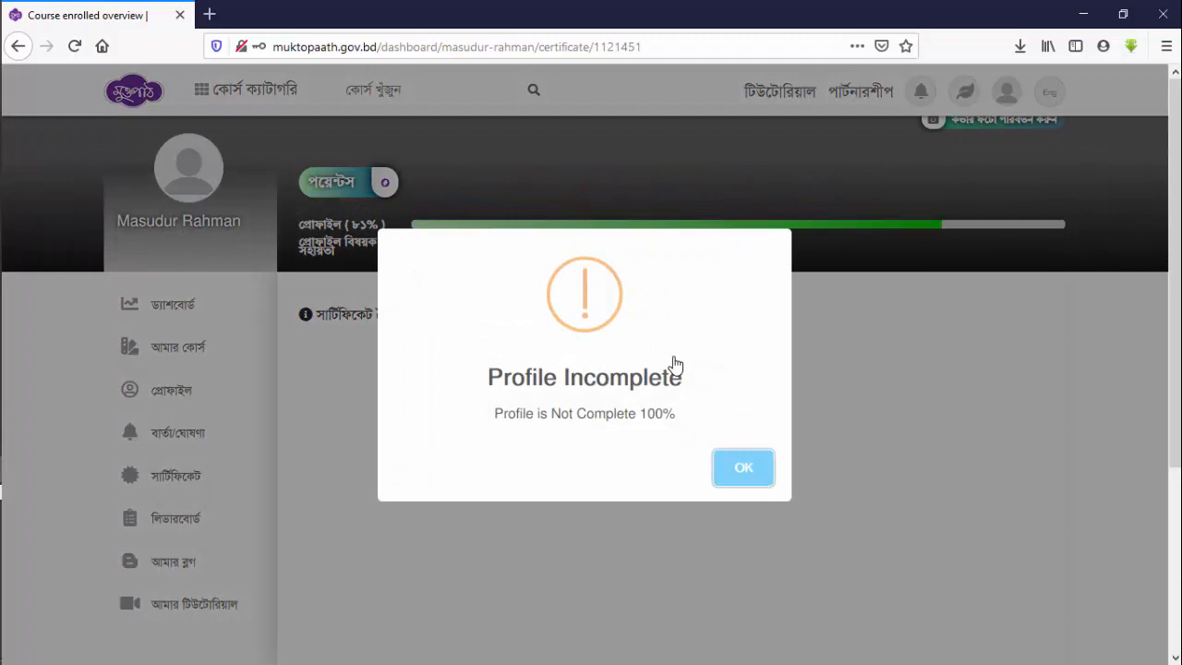
click(757, 474)
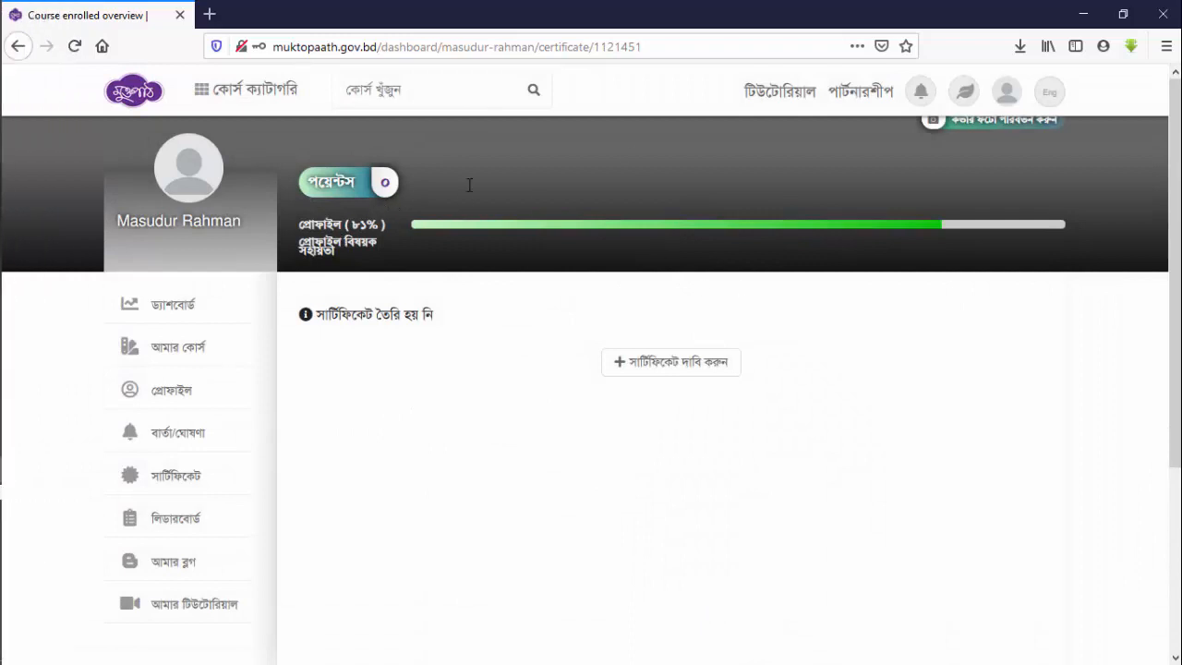
Return to the profile and open its contact information section
click(1007, 96)
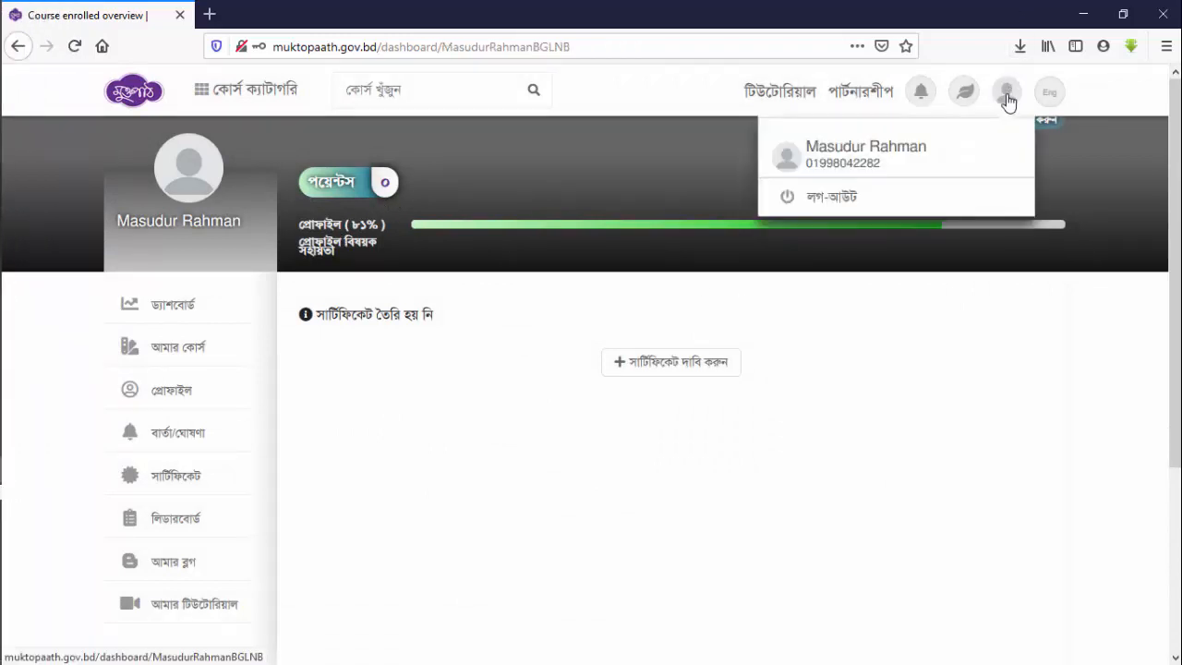
click(931, 153)
mouse_move(4, 397)
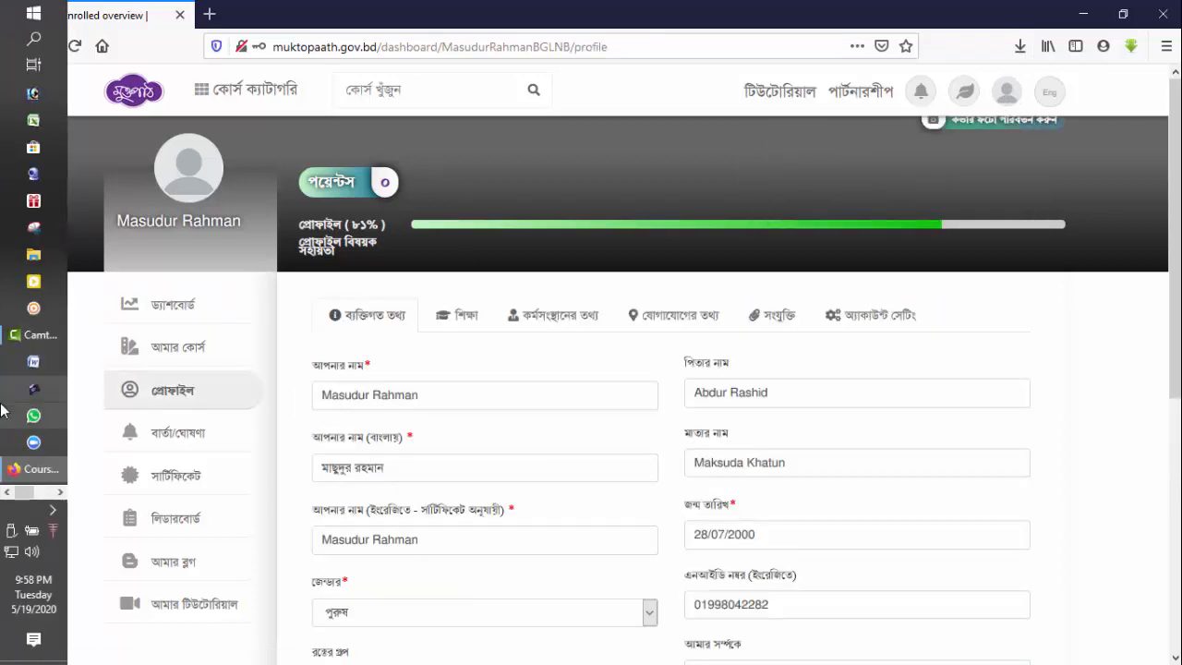
mouse_move(45, 468)
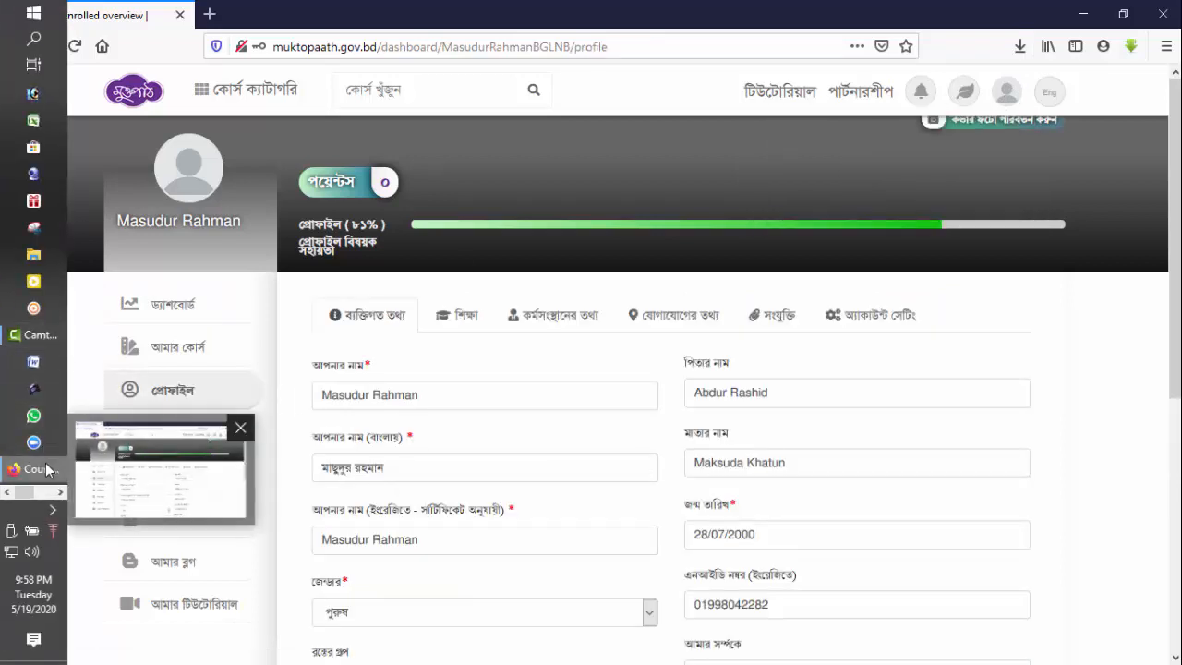
click(478, 330)
click(532, 329)
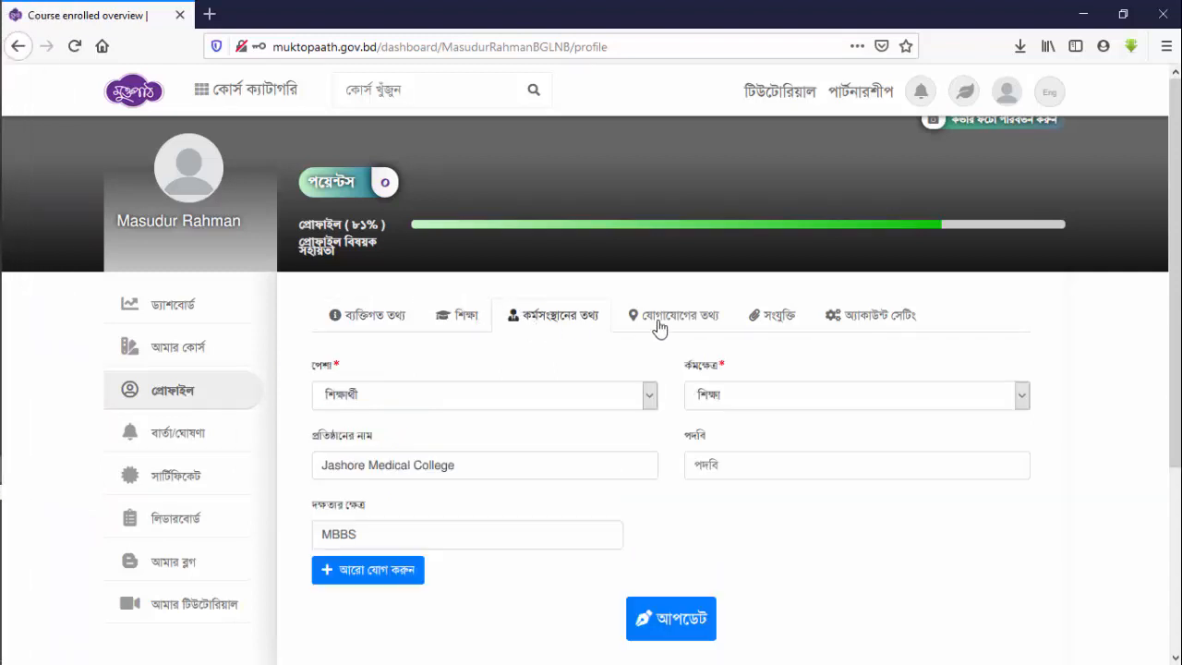
click(702, 324)
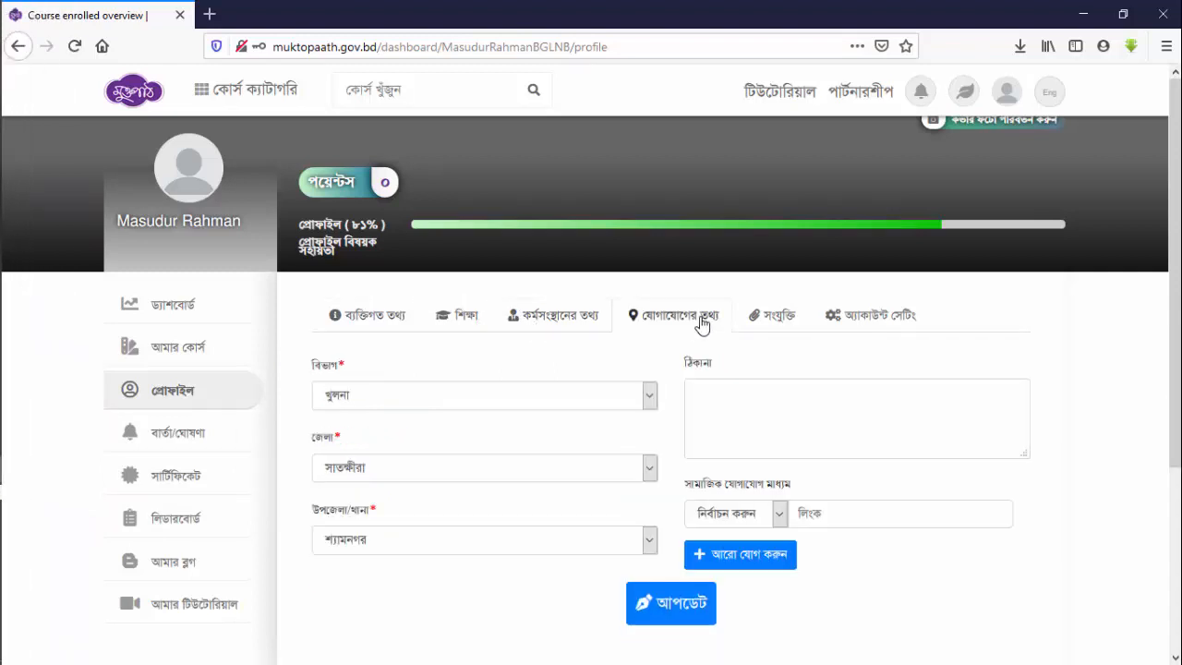
Enter the village, upazila and district address and open the social-media platform list
click(757, 417)
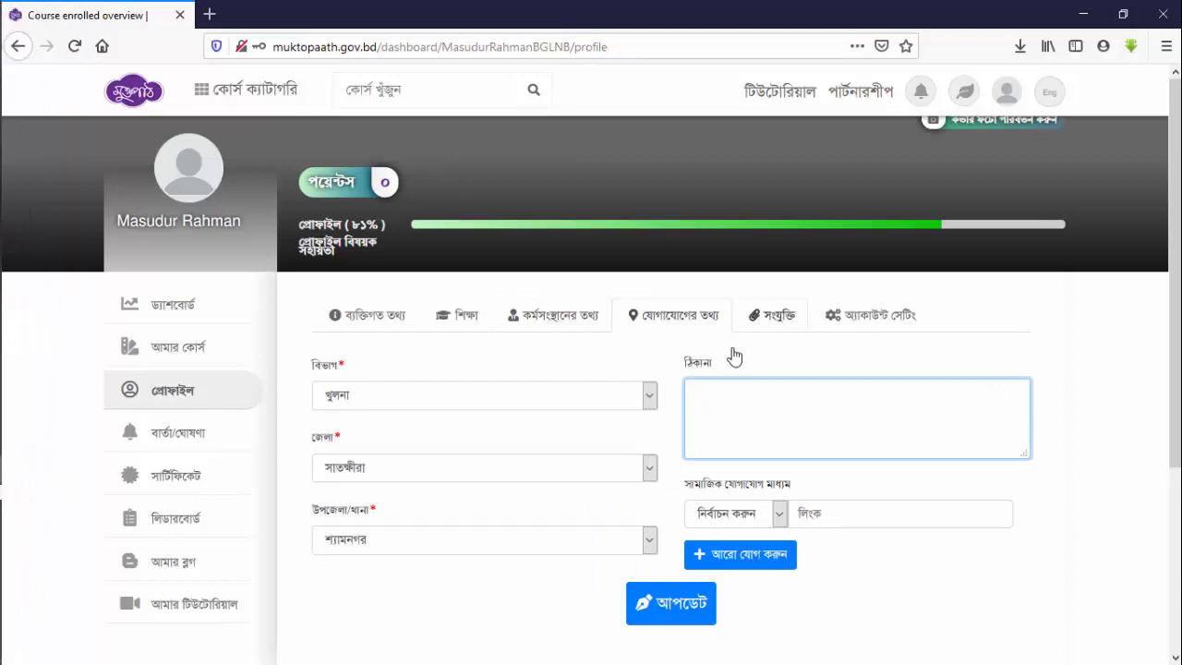
click(824, 515)
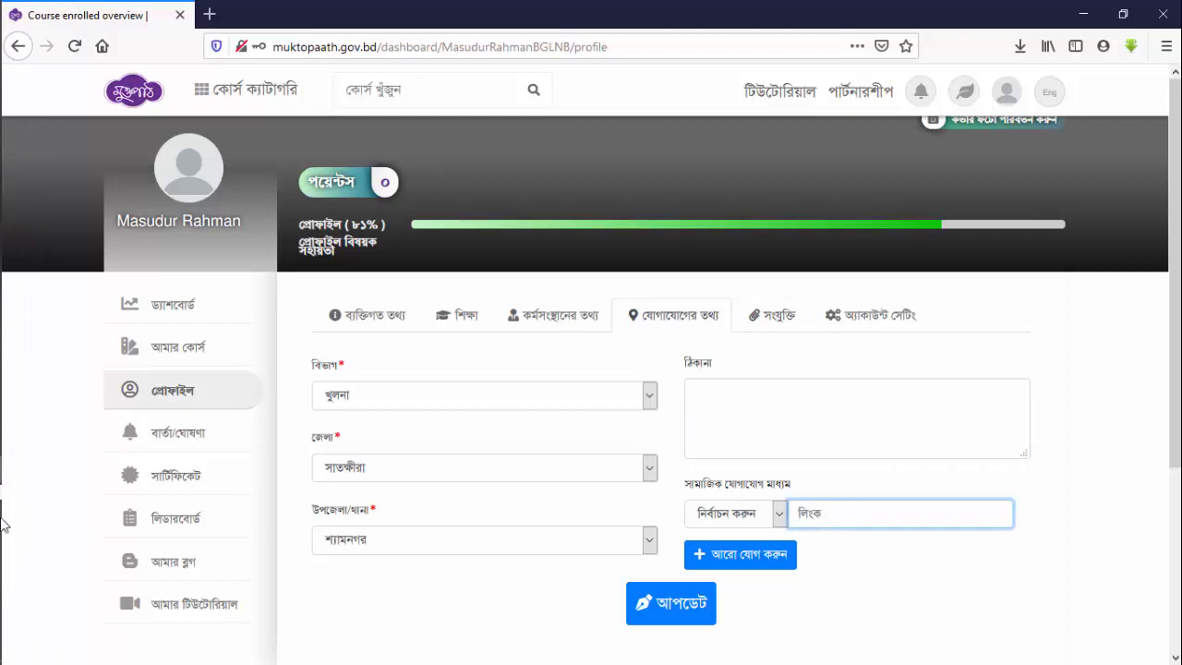
mouse_move(5, 555)
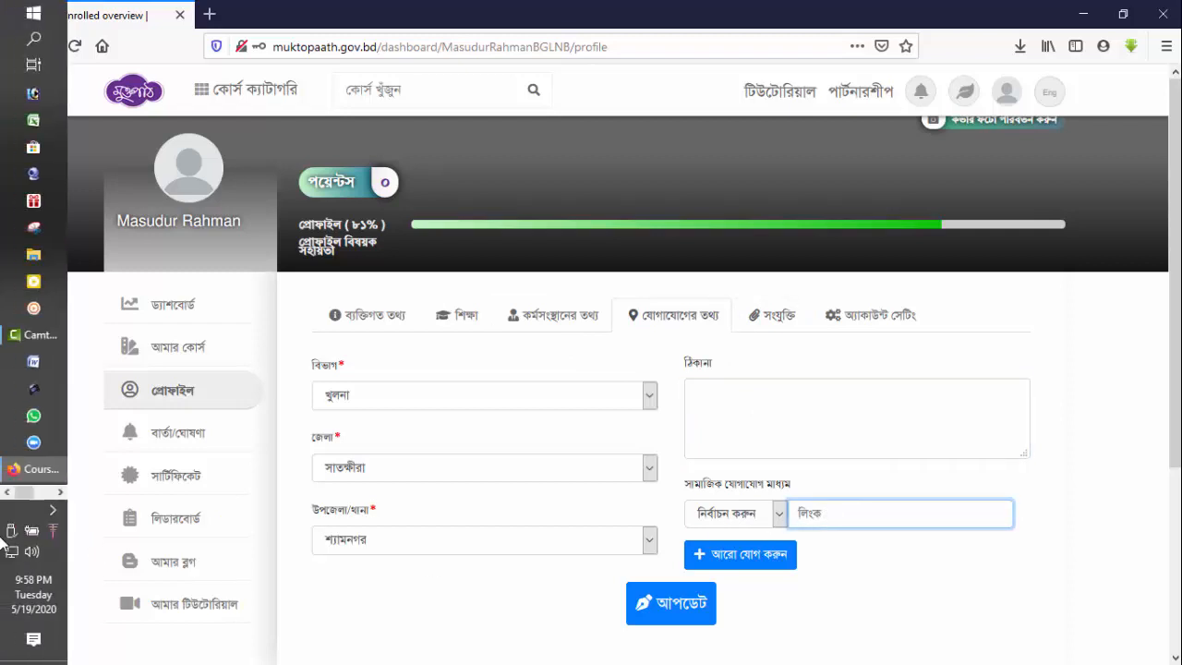
click(60, 493)
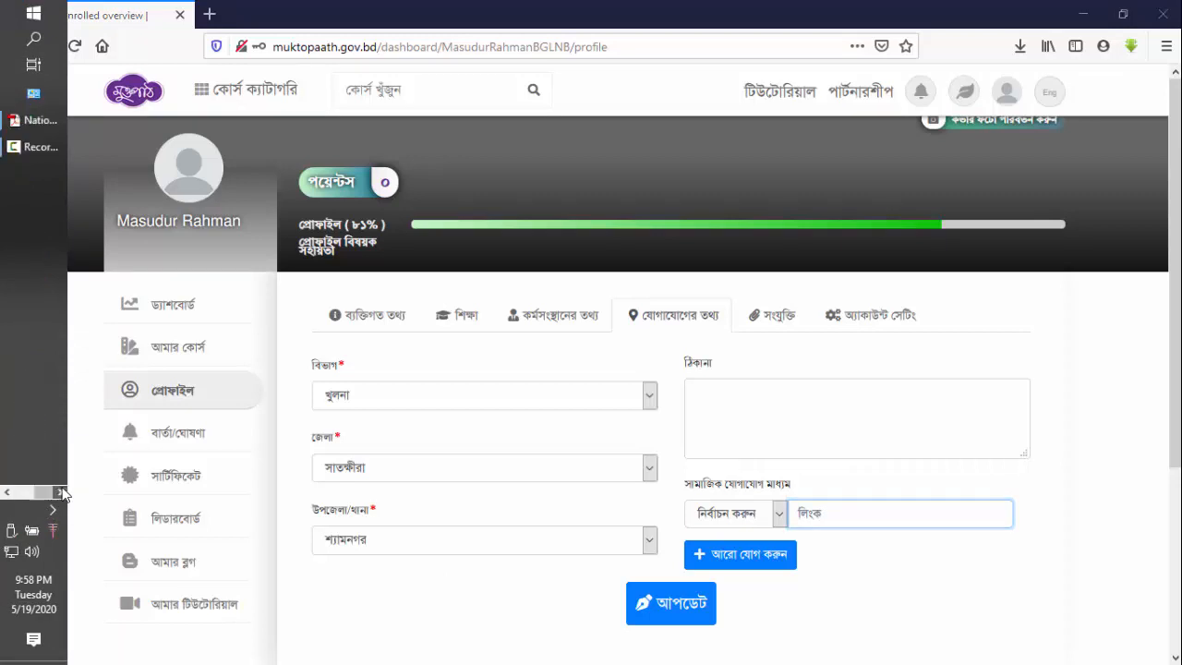
click(32, 149)
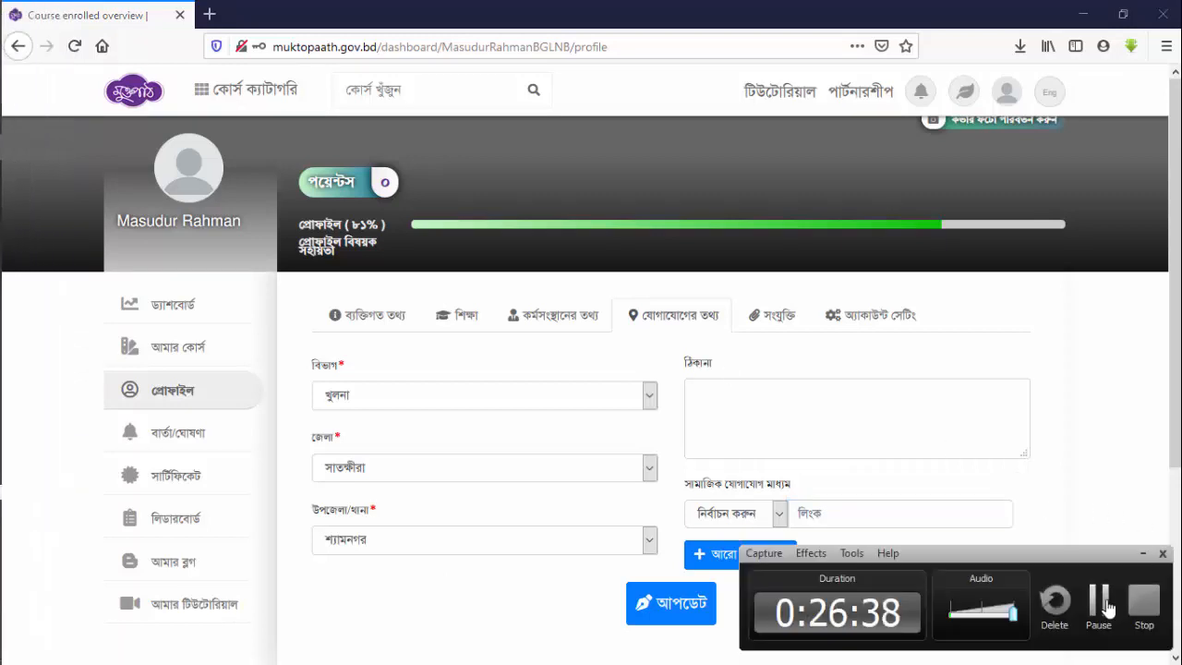
click(1101, 603)
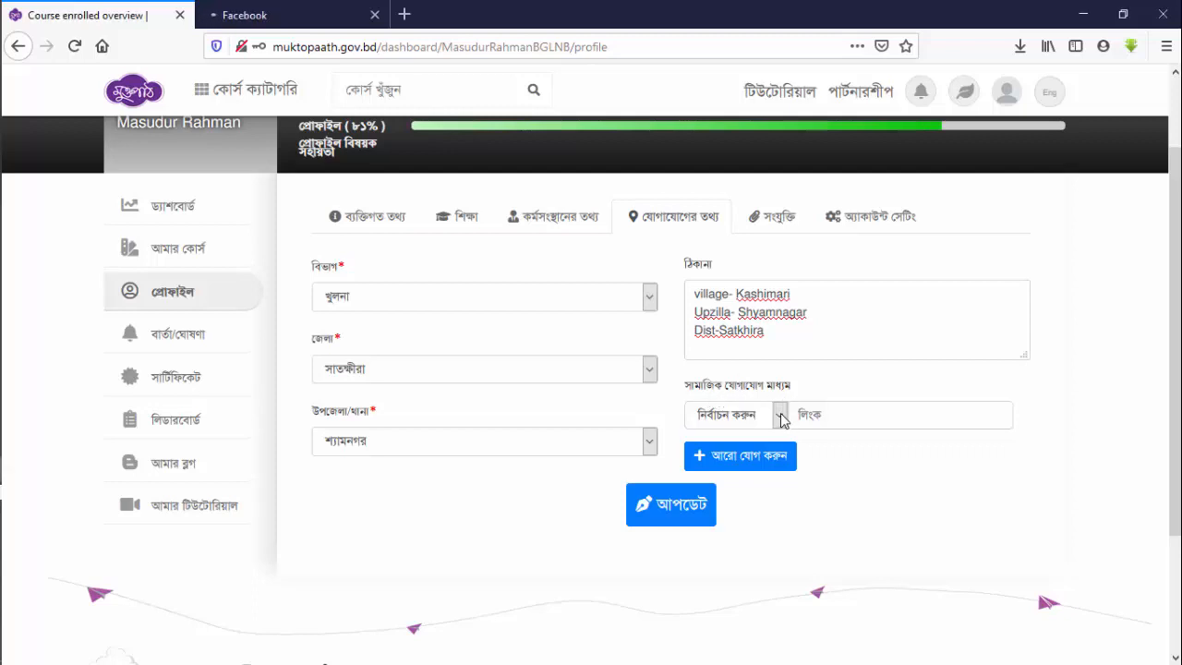
click(782, 417)
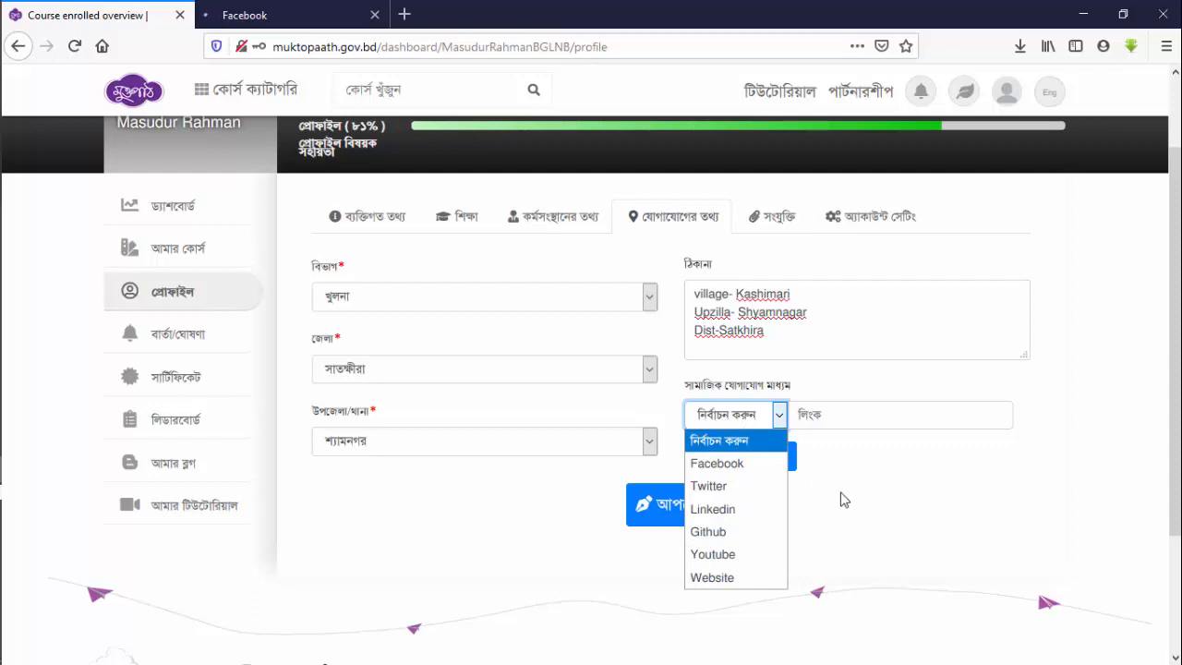
Choose Facebook as the platform and copy the Facebook profile link
click(735, 473)
click(831, 415)
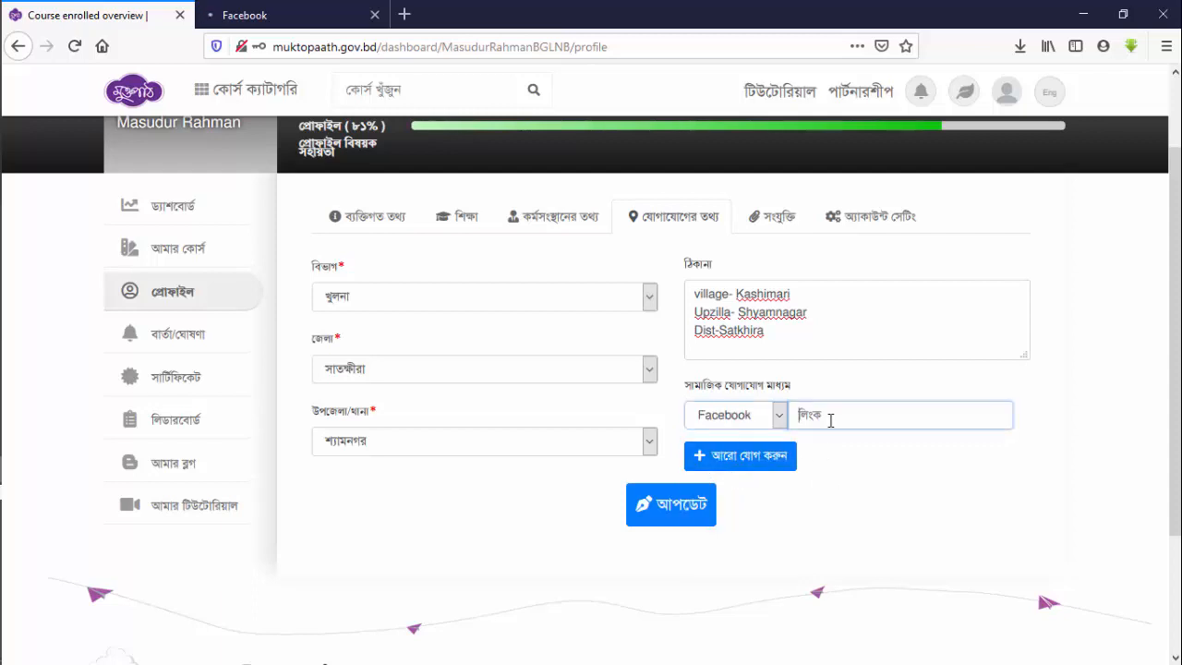
click(301, 11)
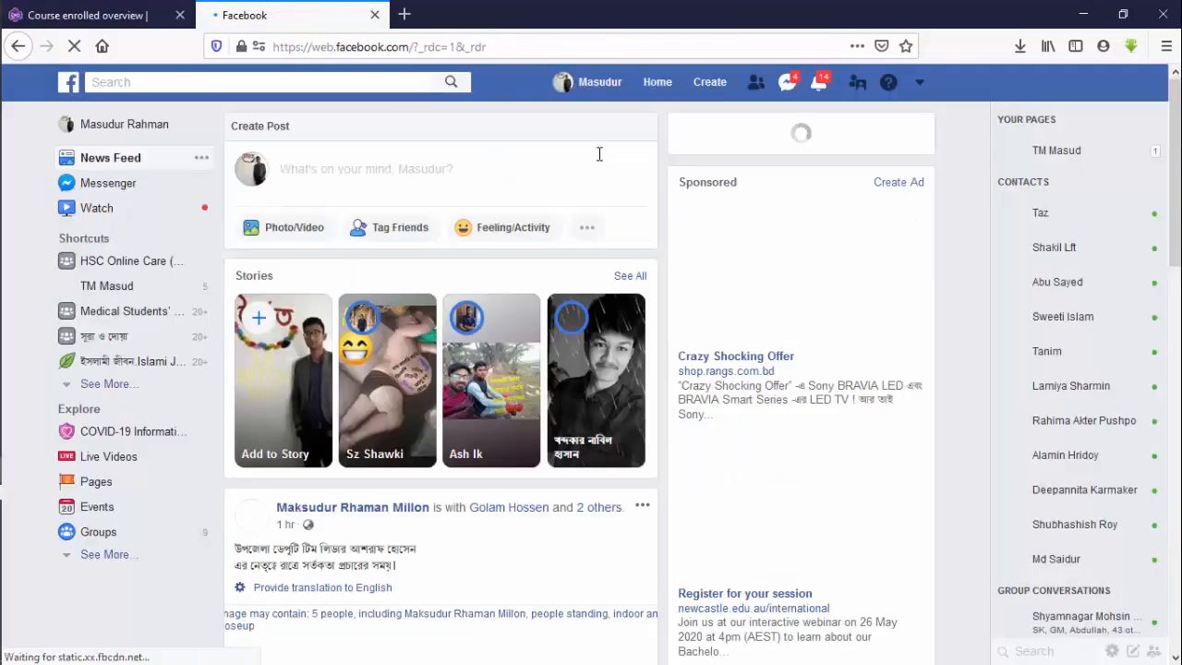
right_click(597, 85)
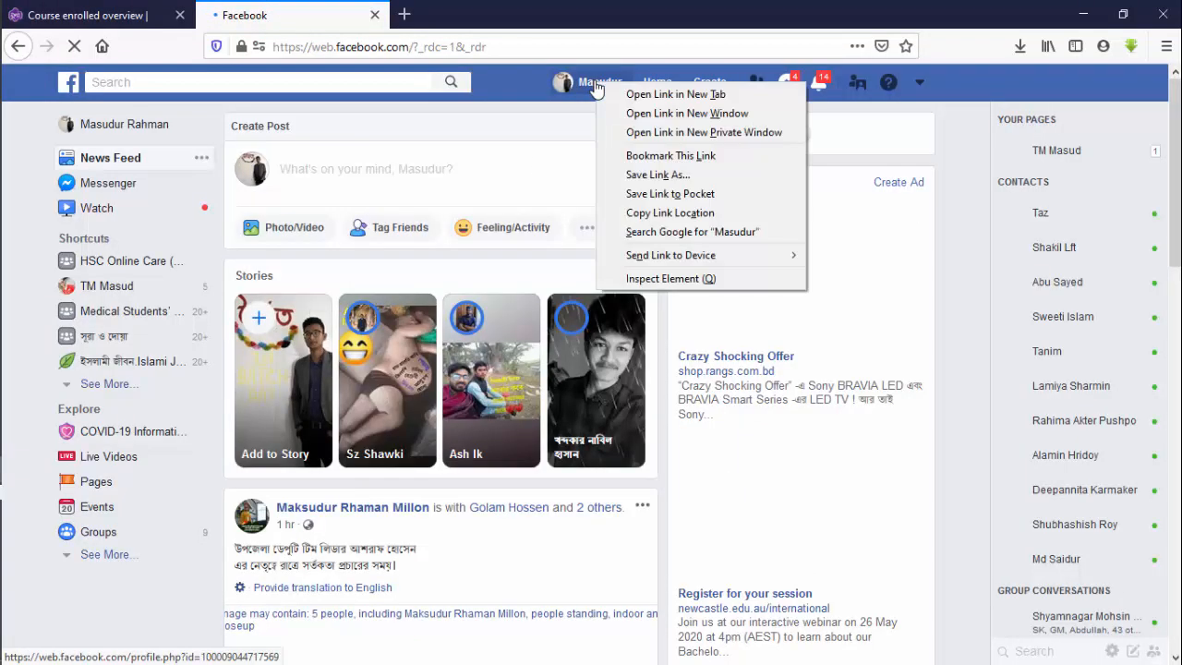
click(667, 213)
Paste the Facebook profile link into the link field and save the contact info
mouse_move(53, 6)
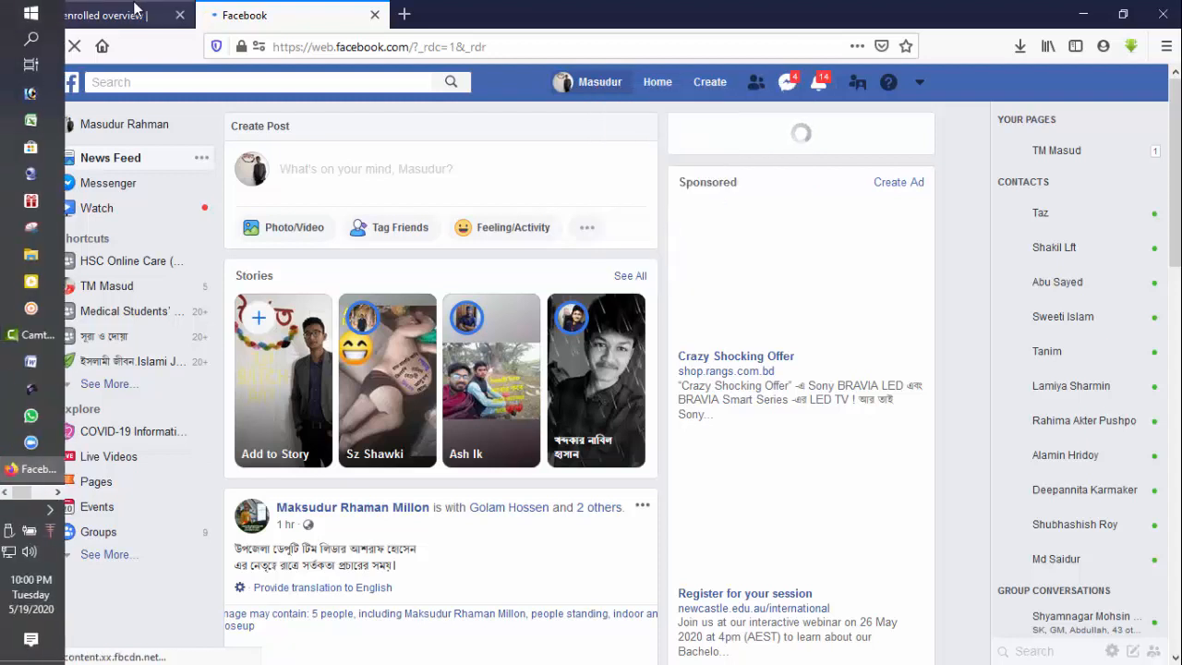
click(102, 15)
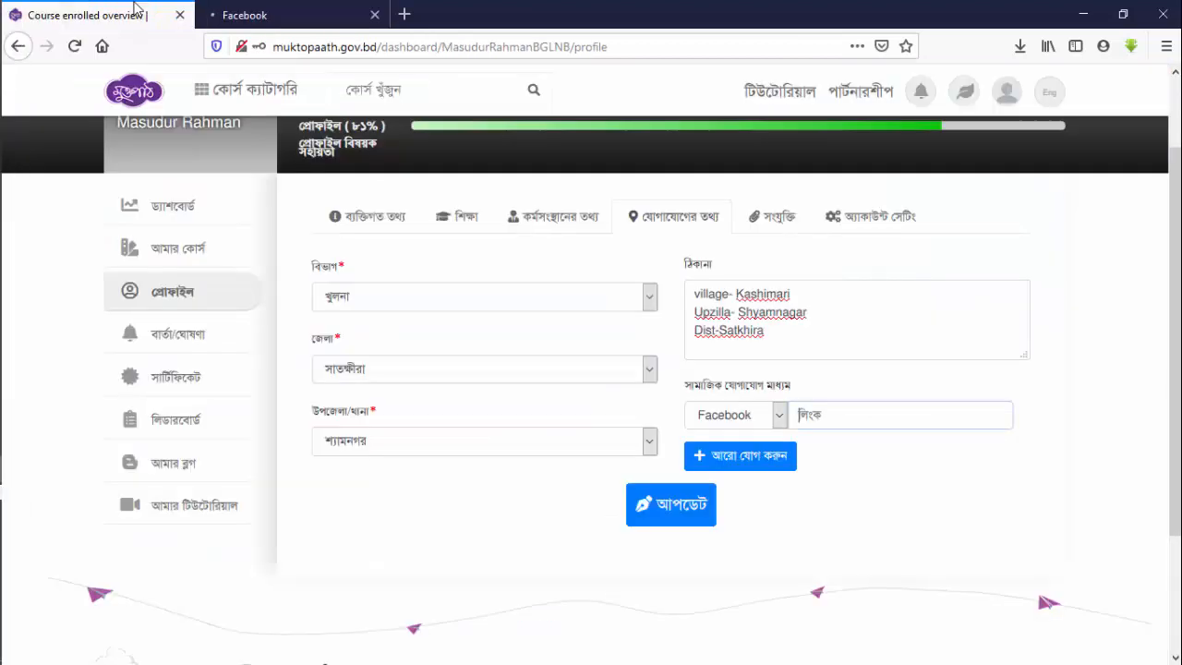
right_click(833, 414)
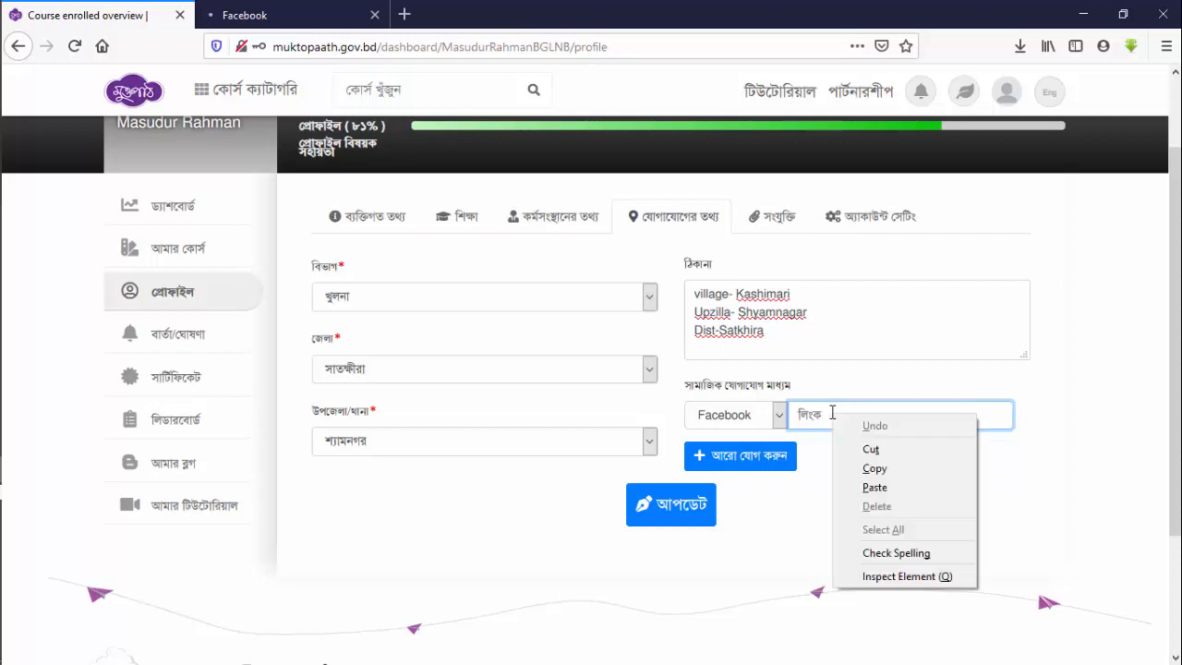
click(888, 487)
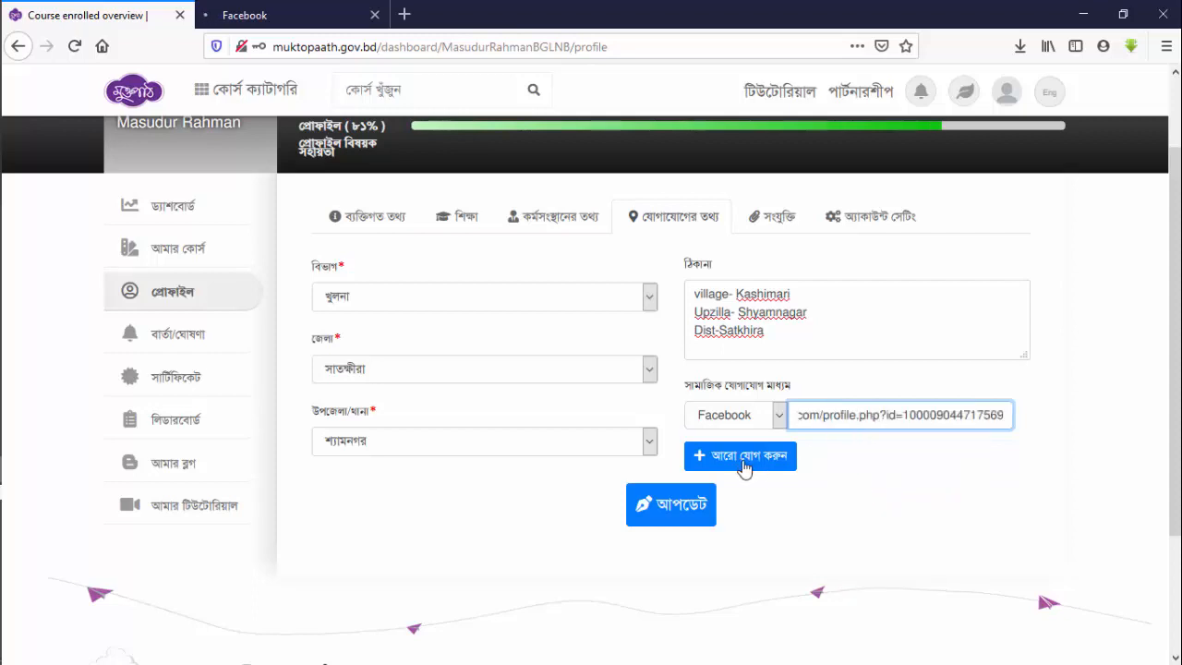
click(687, 523)
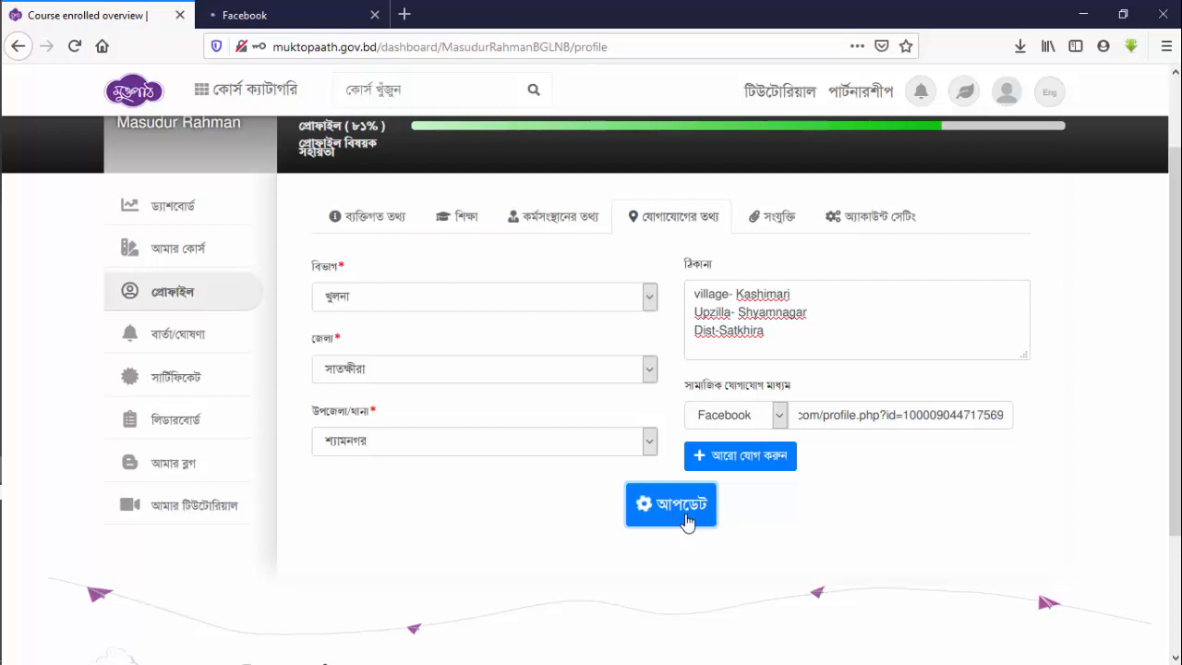
mouse_move(5, 459)
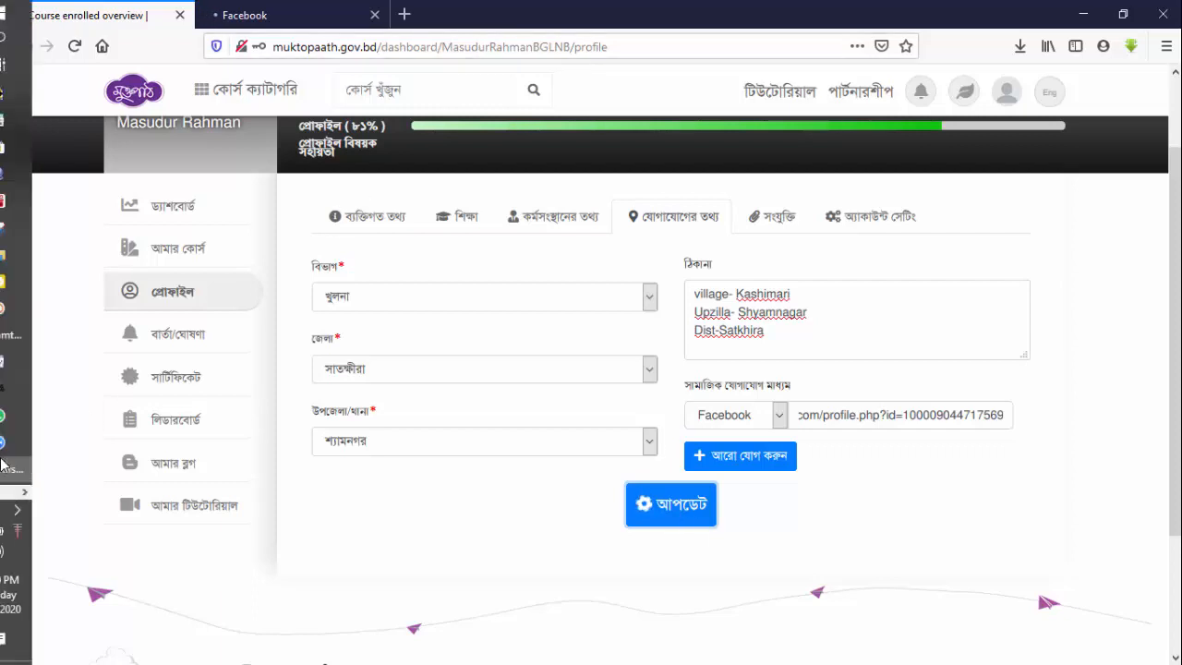
click(60, 491)
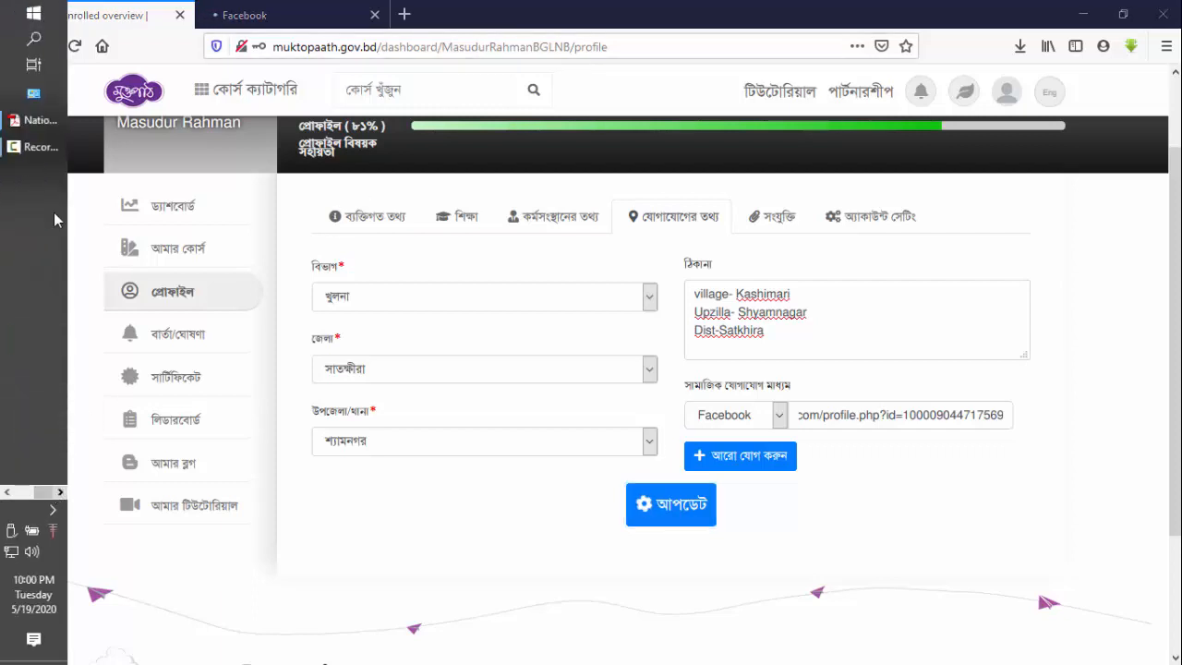
click(34, 145)
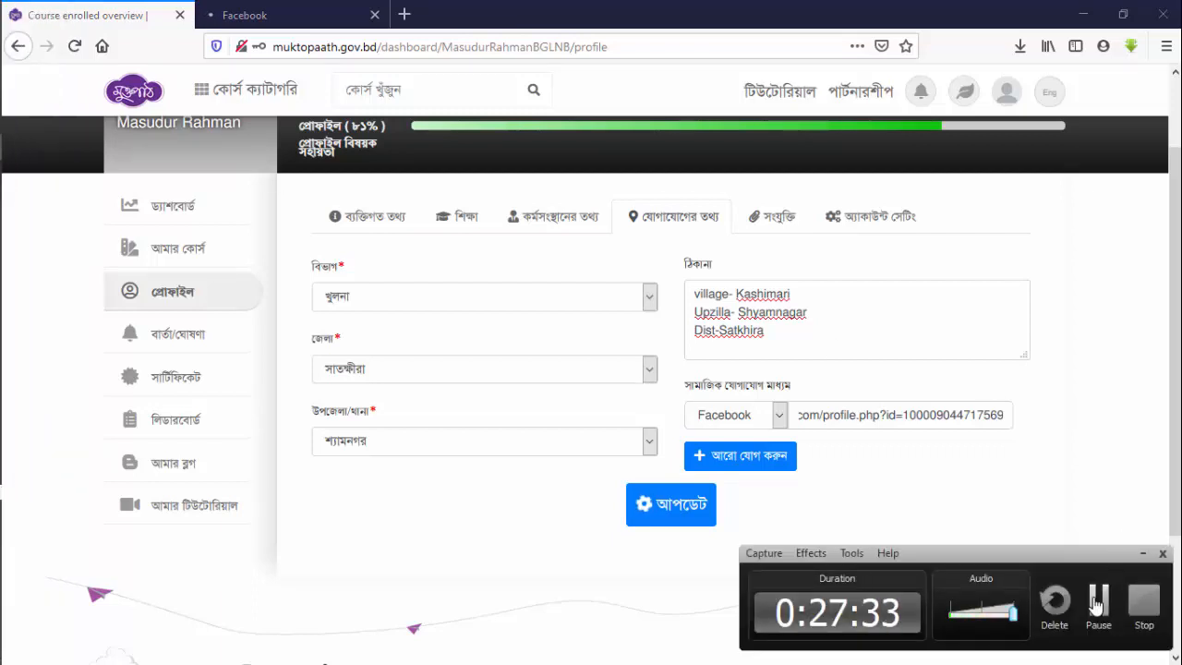
click(1096, 602)
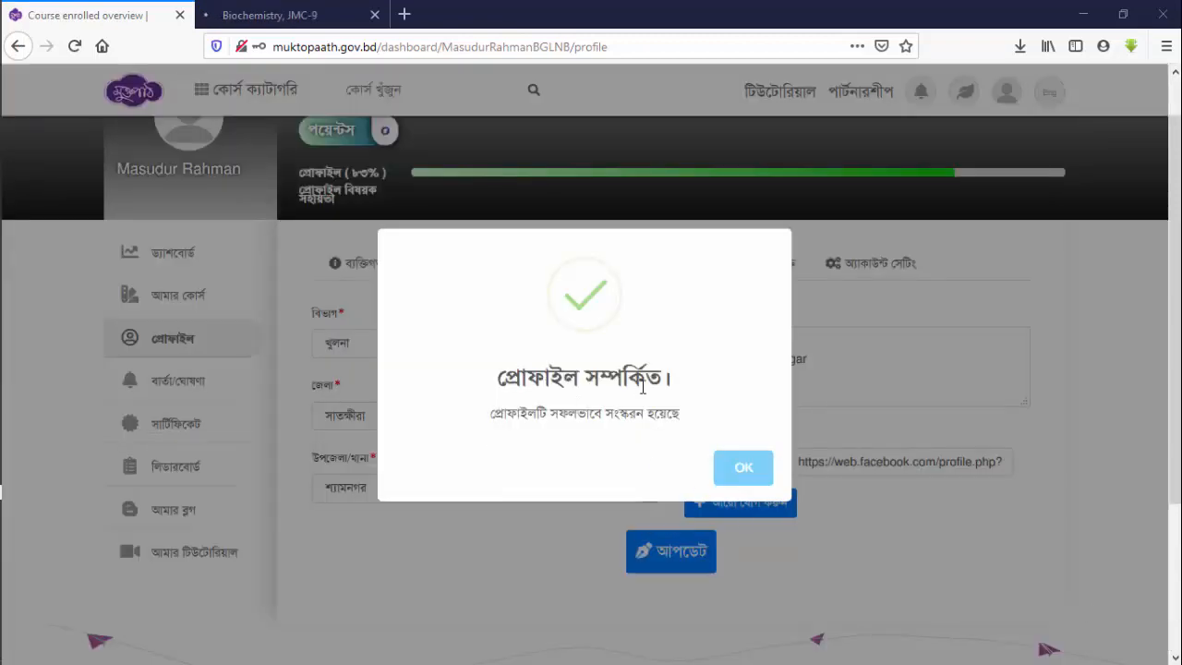
Dismiss the success message and open the COVID-19 course certificate from Certificates
click(749, 467)
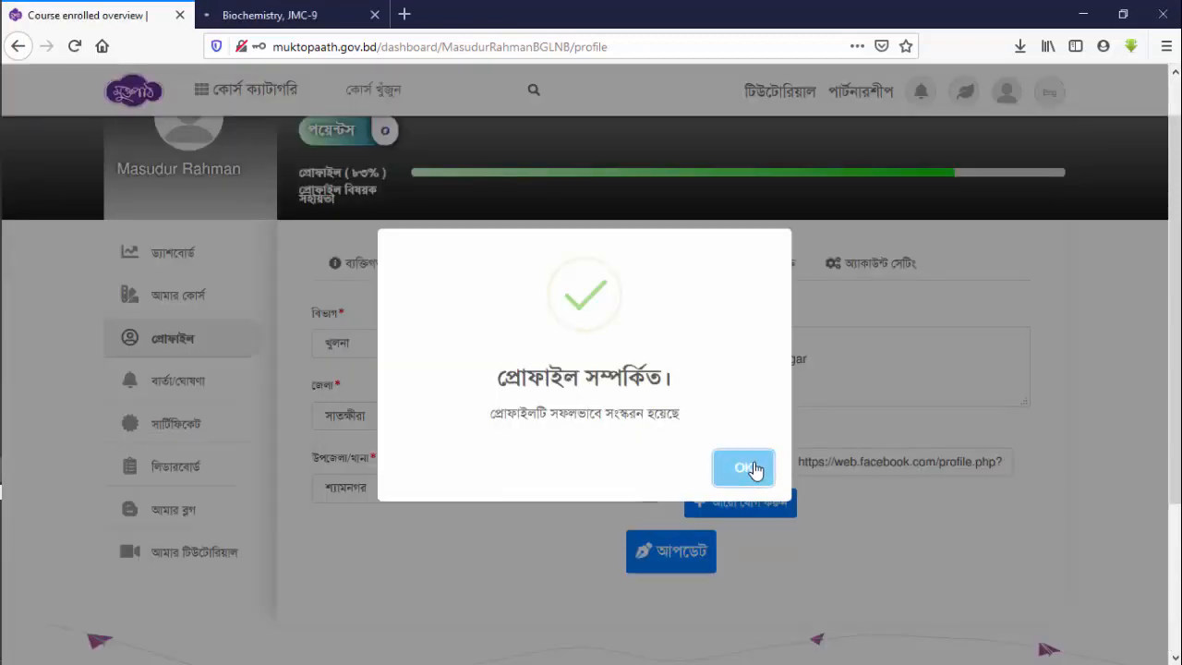
scroll(671, 448, up, 1)
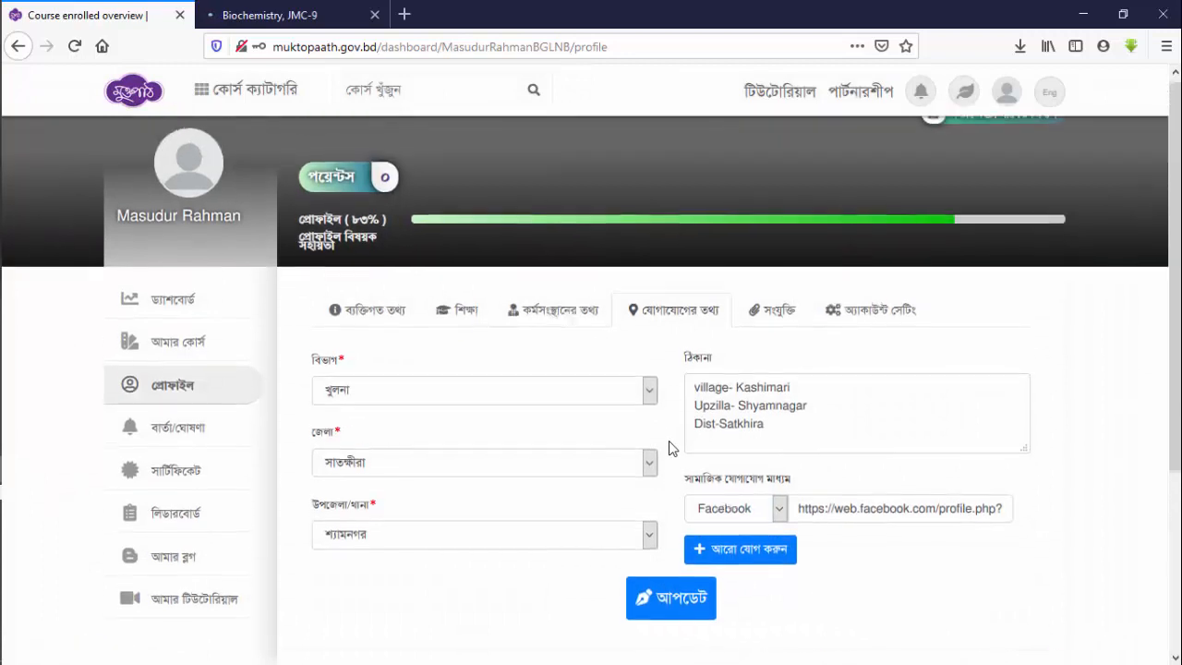
mouse_move(18, 434)
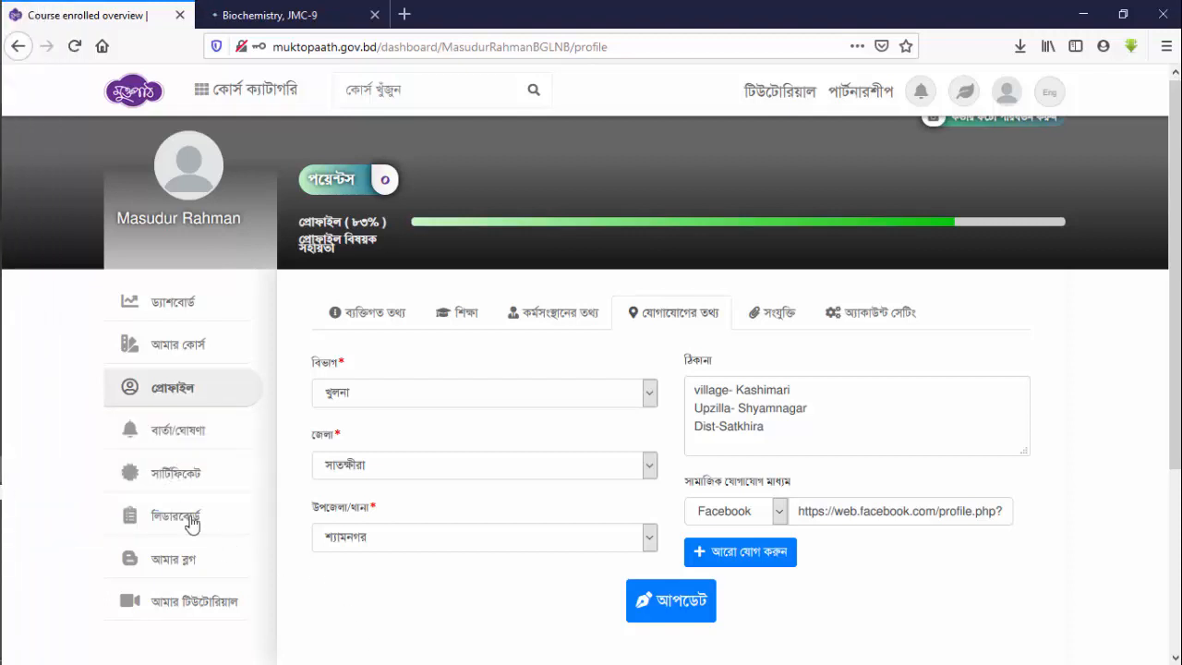
click(166, 487)
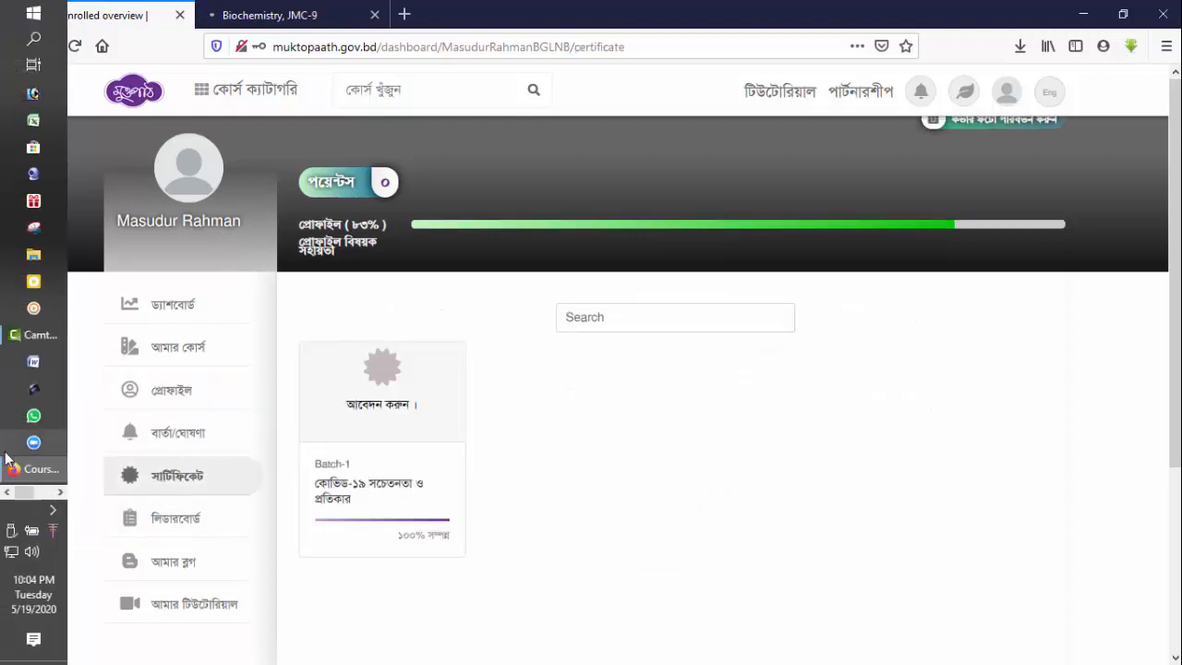
click(438, 482)
Return to the profile's personal information page, now at 83%
mouse_move(2, 277)
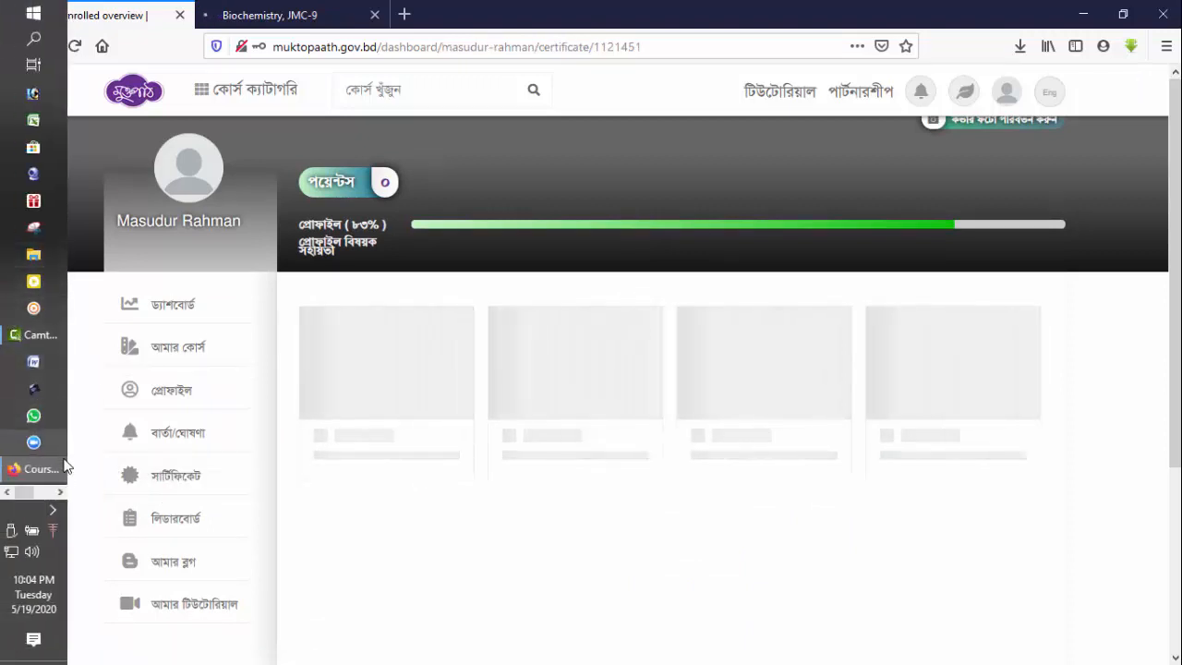
click(60, 493)
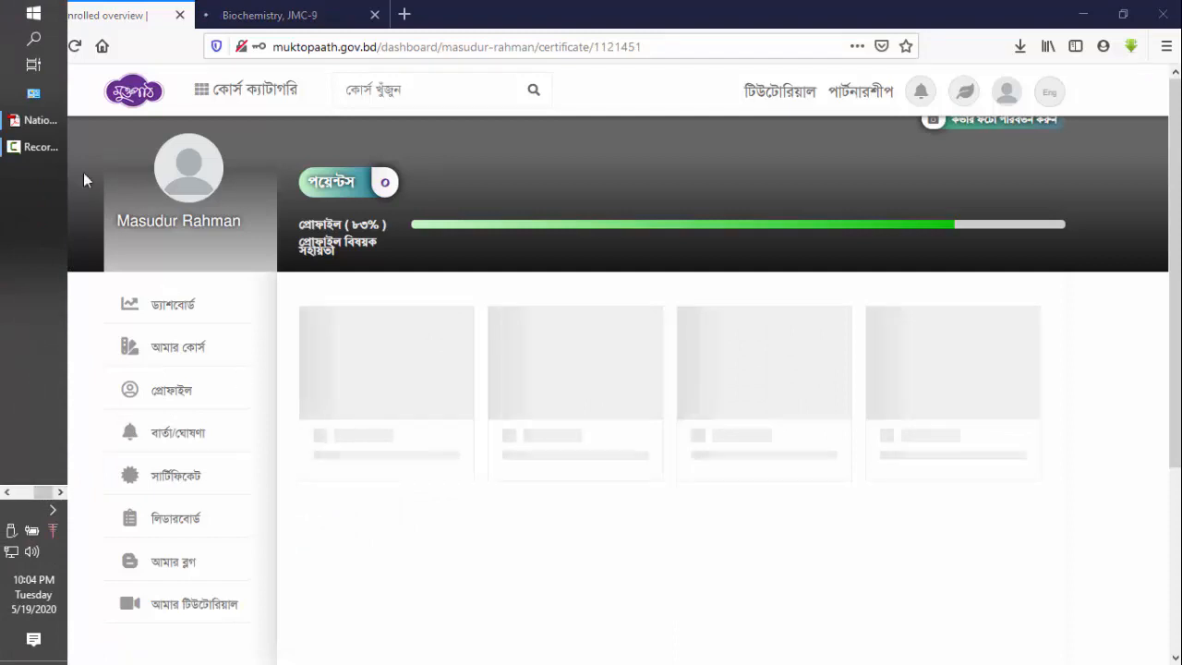
click(35, 149)
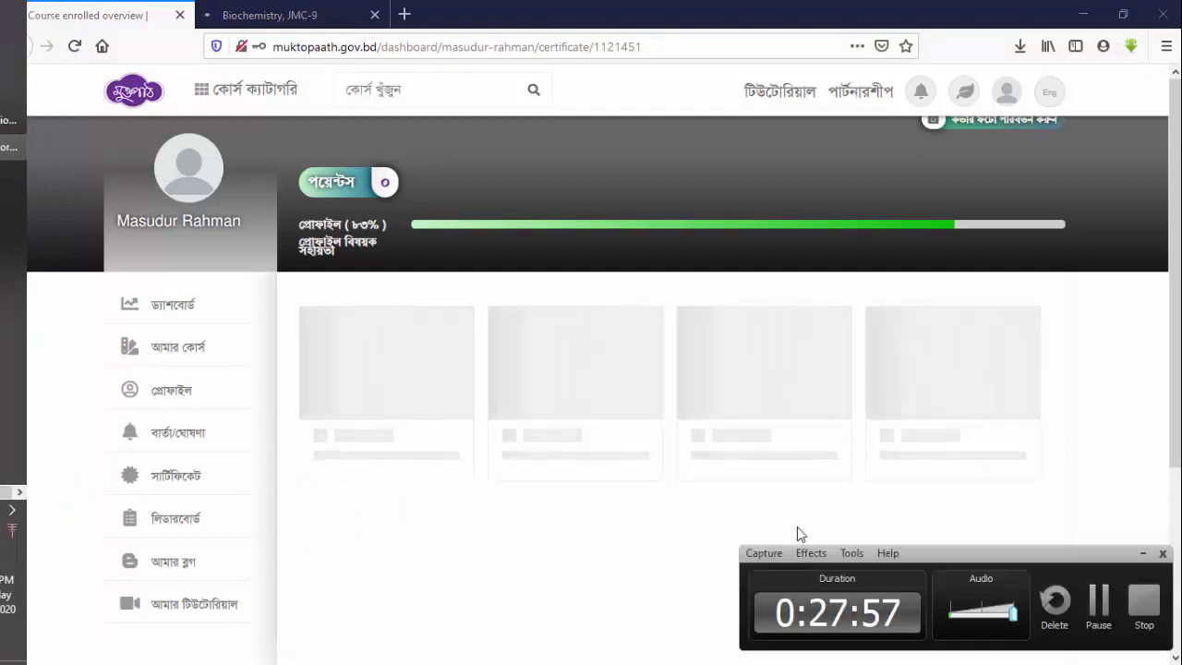
click(1099, 607)
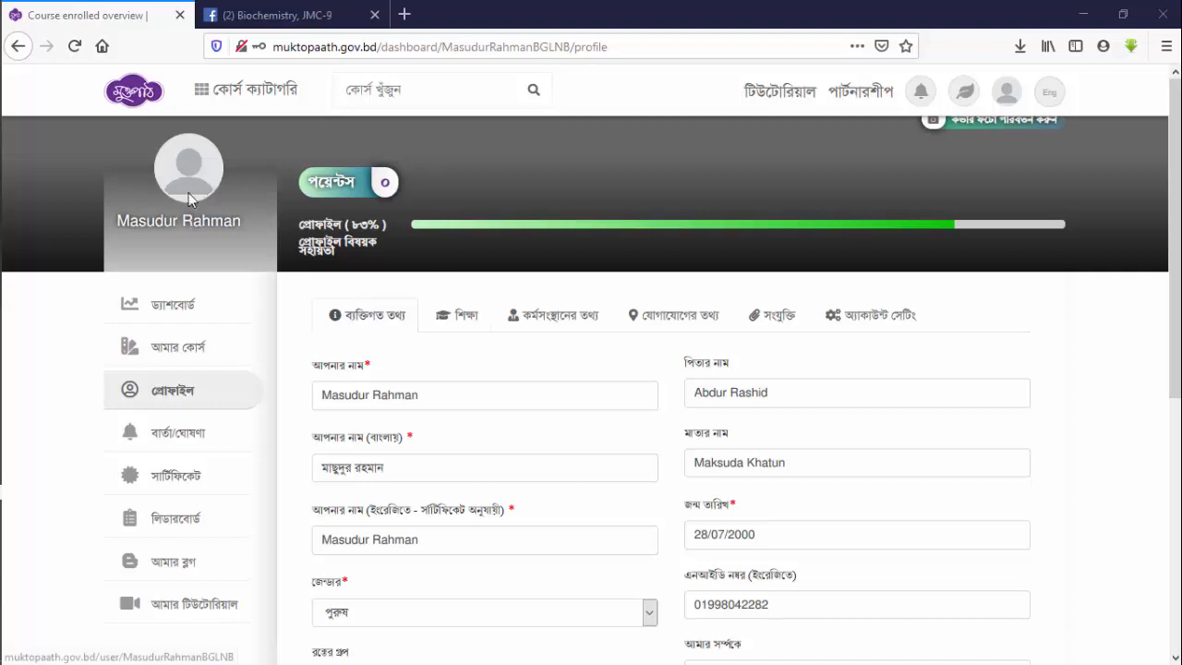
Choose _DSC0086 copy as the new profile photo
click(183, 163)
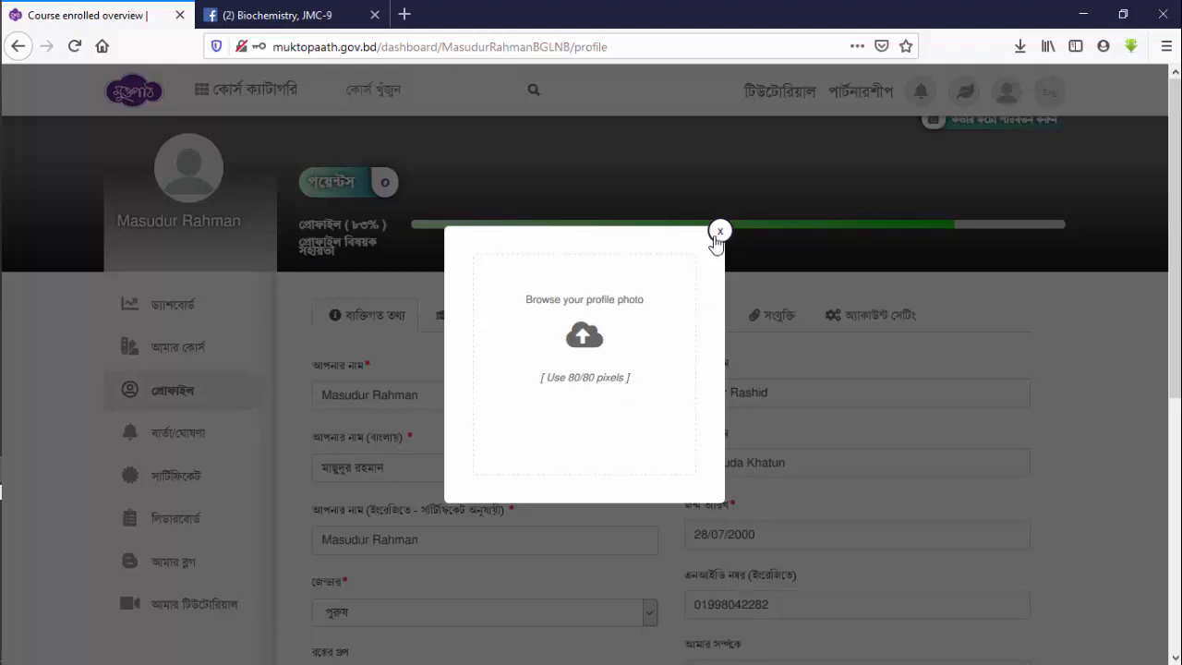
mouse_move(2, 499)
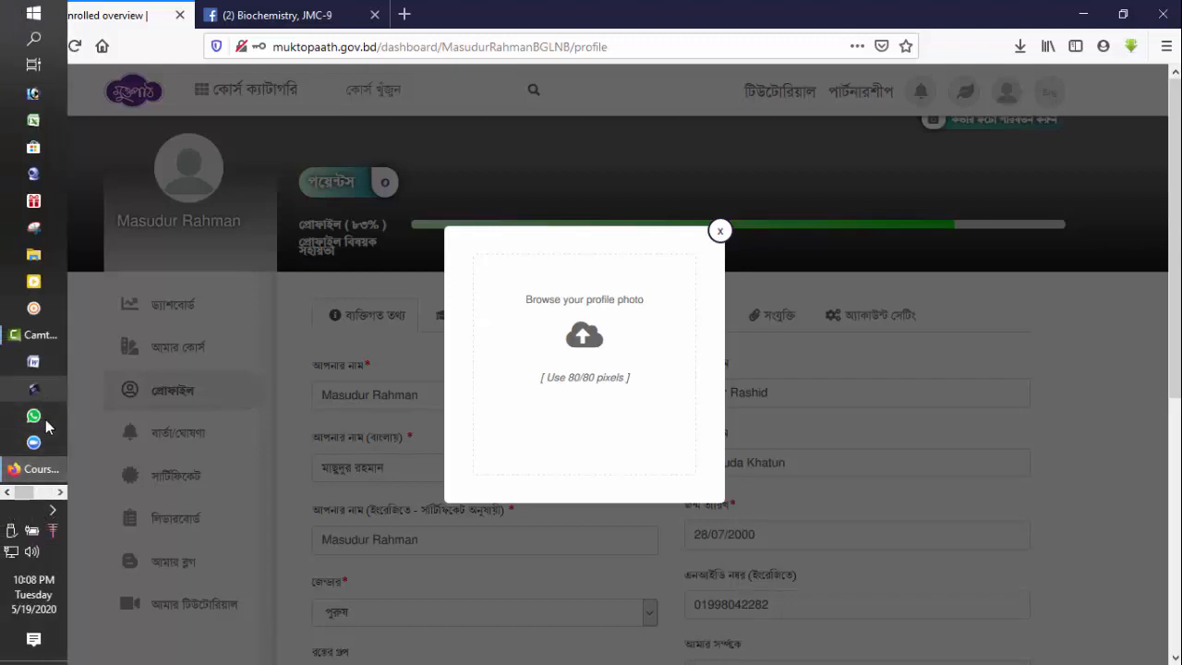
click(59, 492)
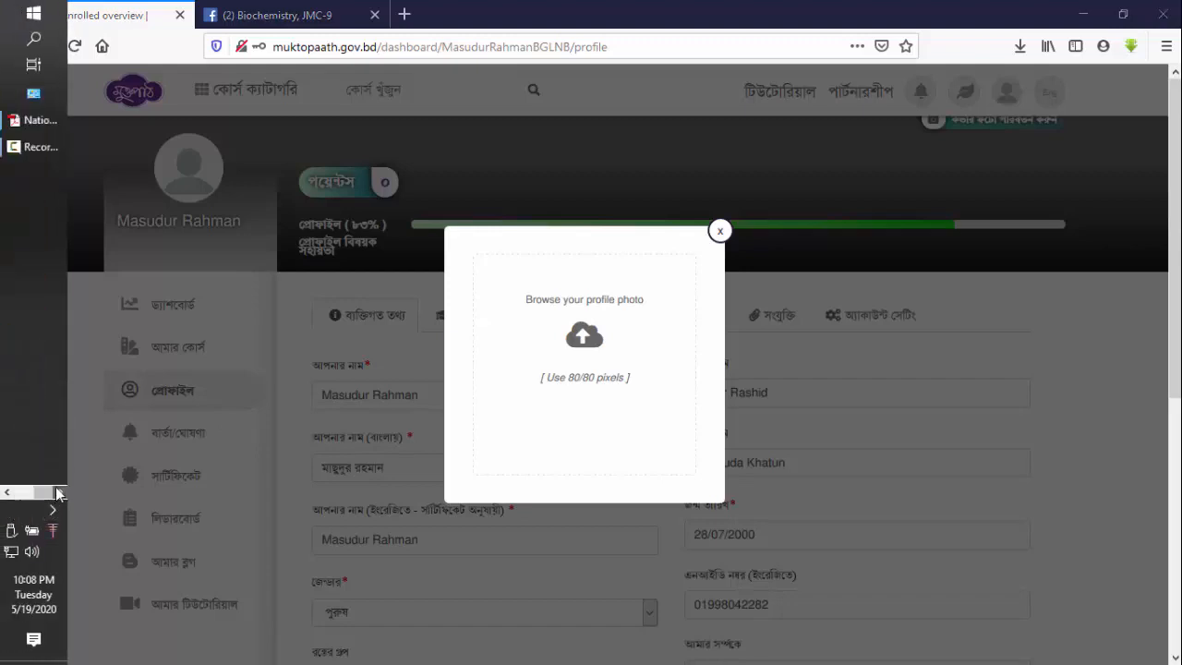
click(51, 153)
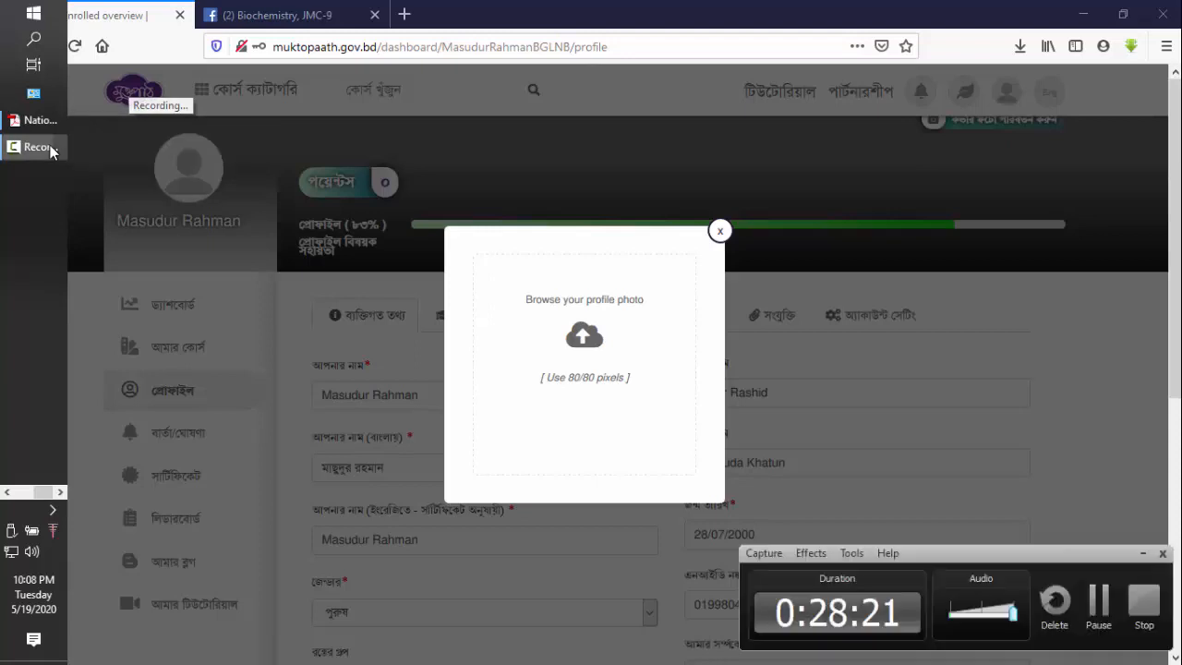
click(1101, 606)
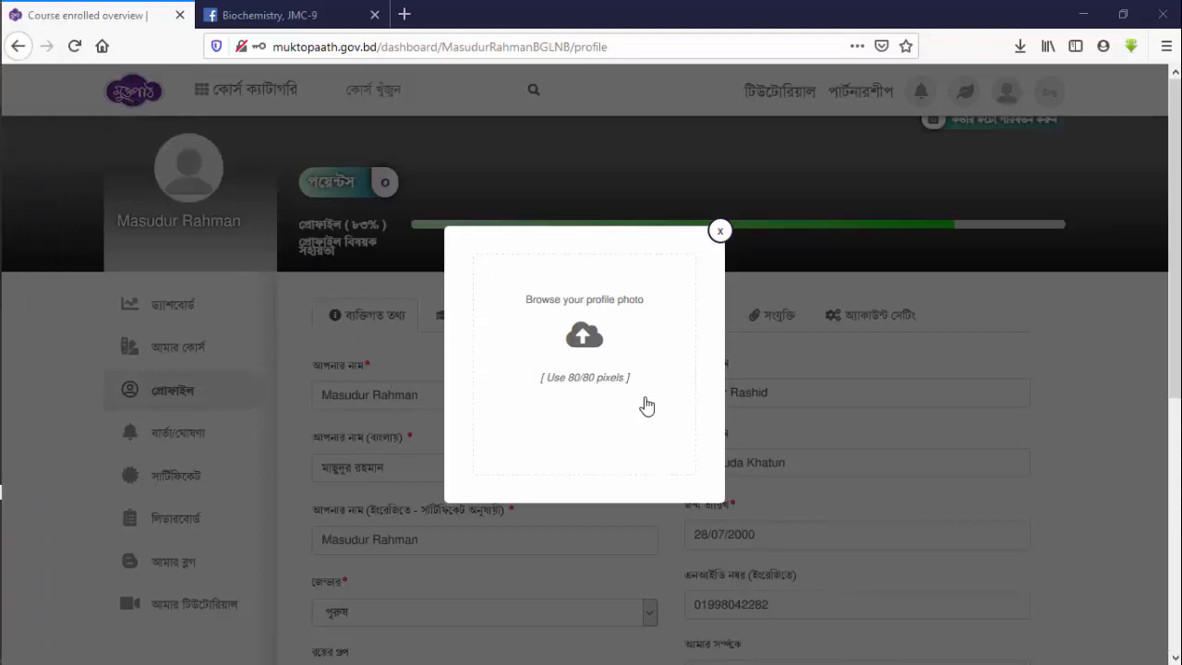
click(585, 340)
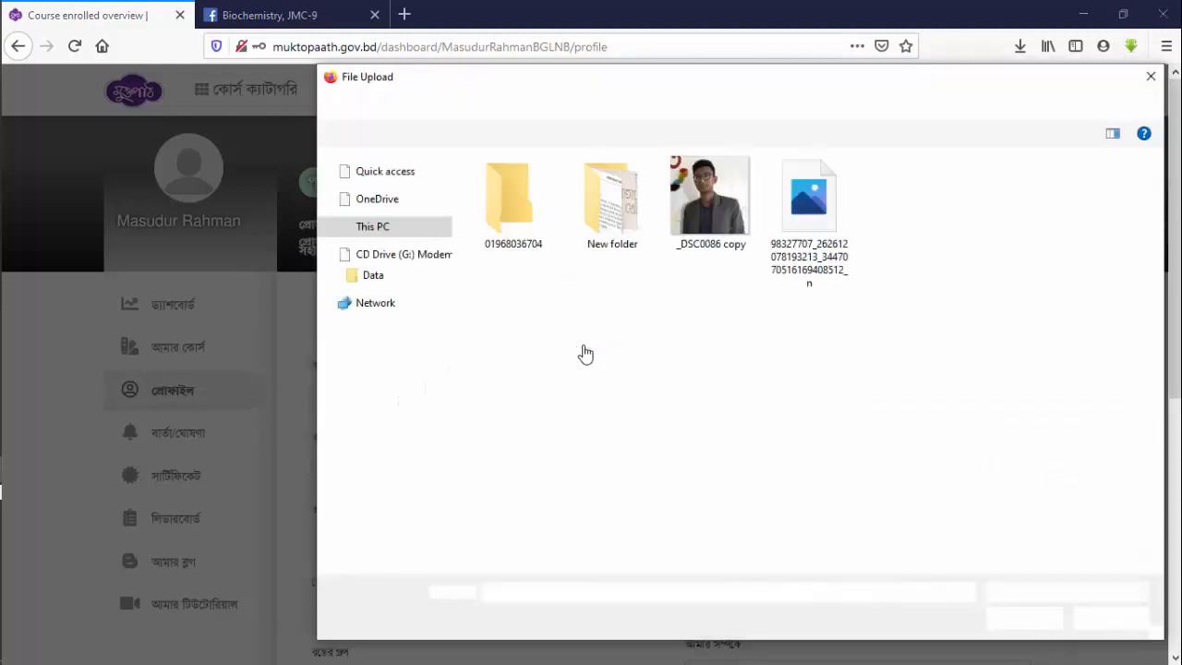
click(704, 227)
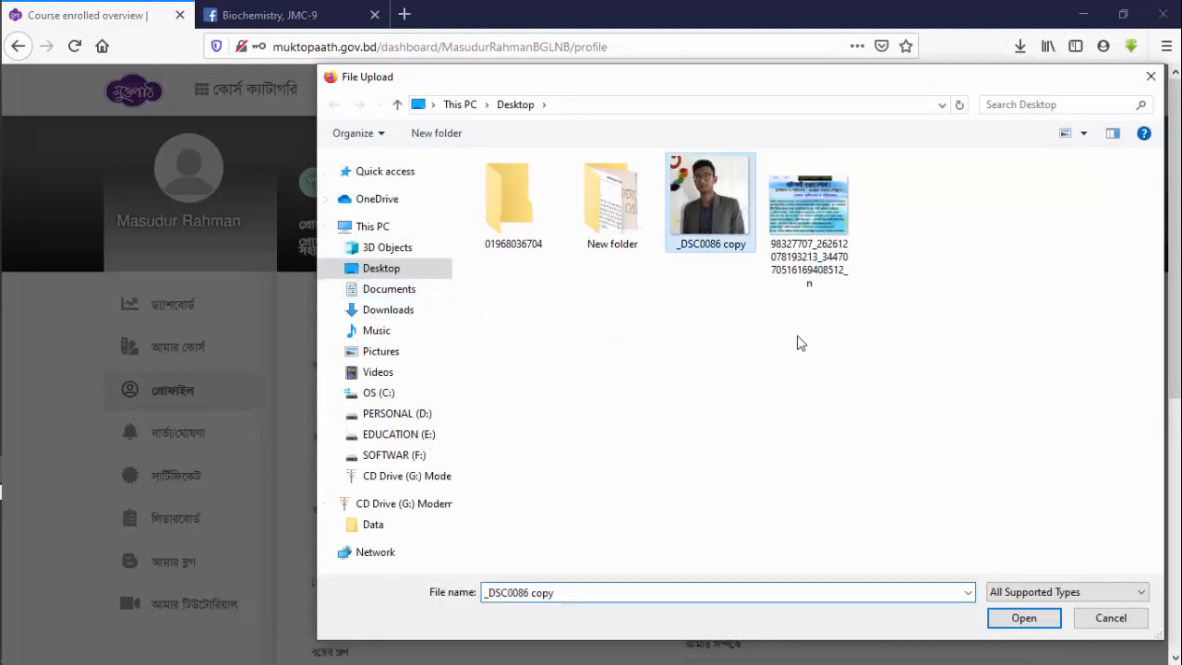
click(999, 617)
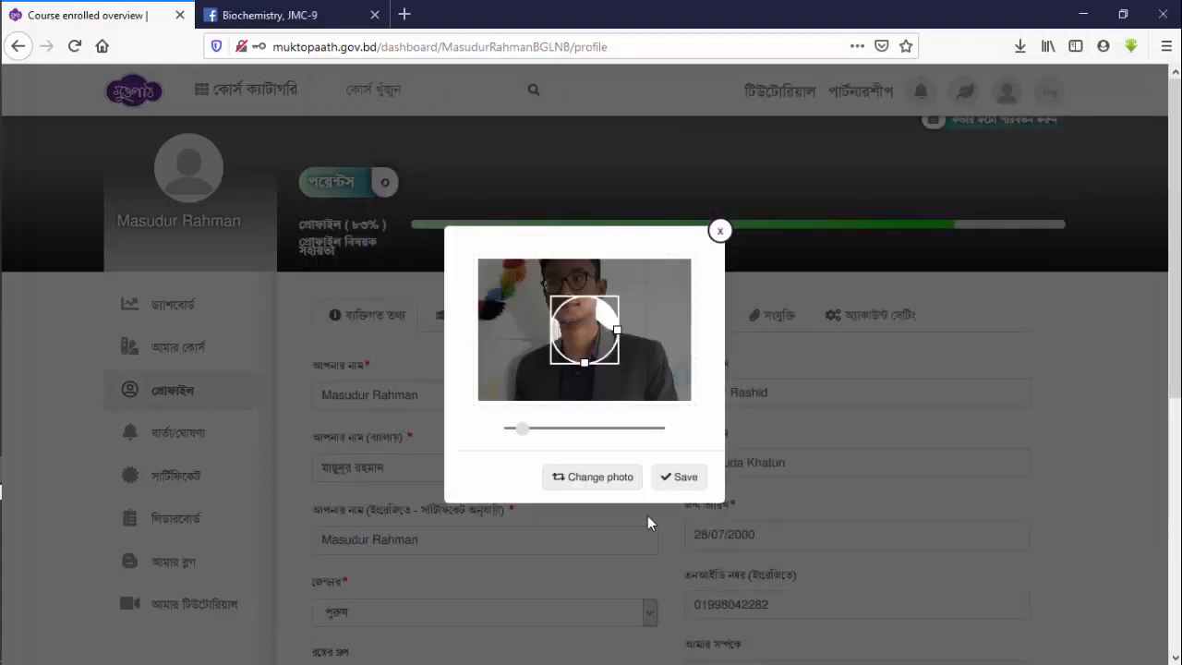
Crop the photo to head and shoulders, save it, and dismiss the confirmation
drag(592, 342, 625, 419)
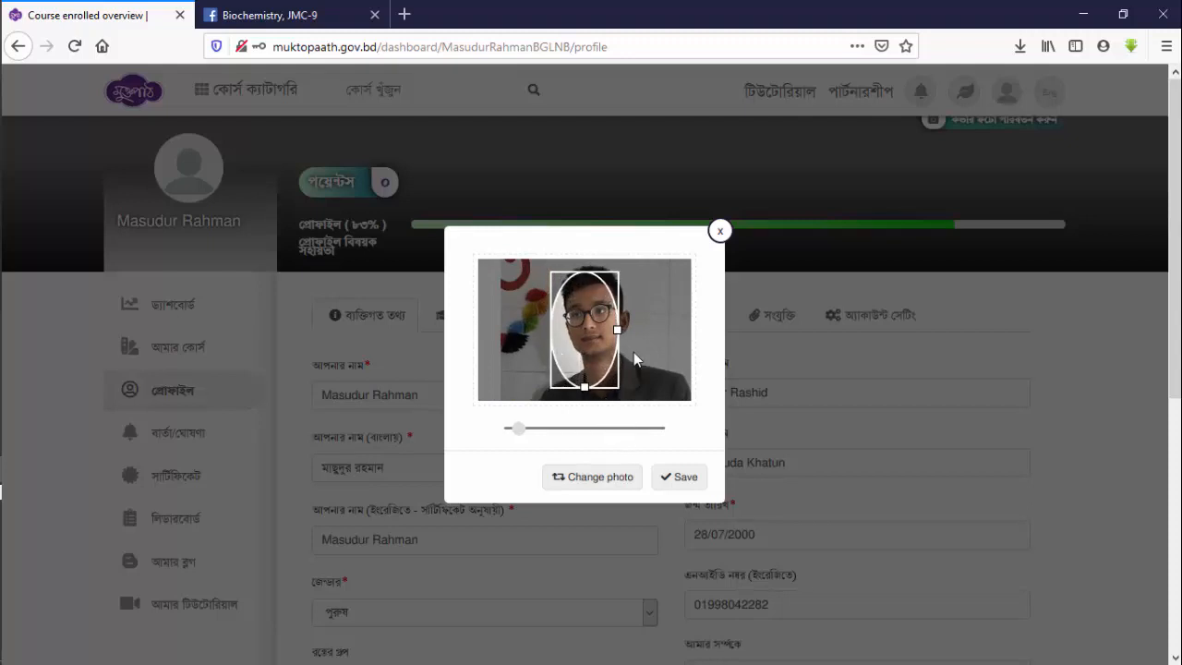
drag(634, 352, 649, 328)
drag(588, 356, 600, 356)
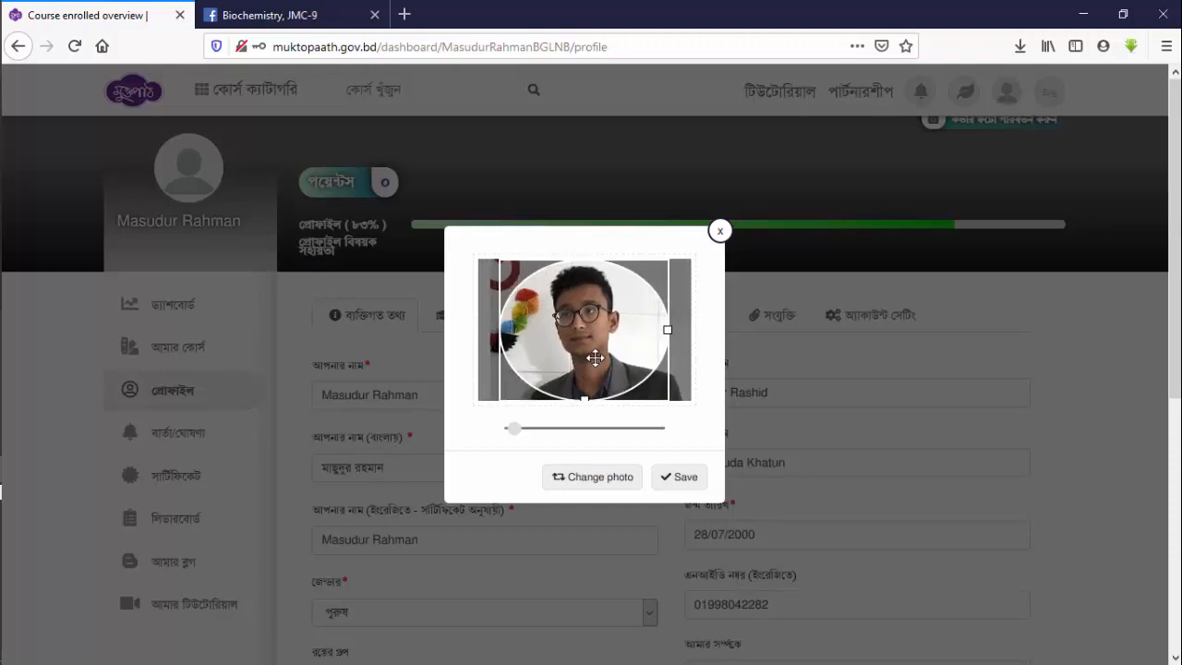
click(684, 477)
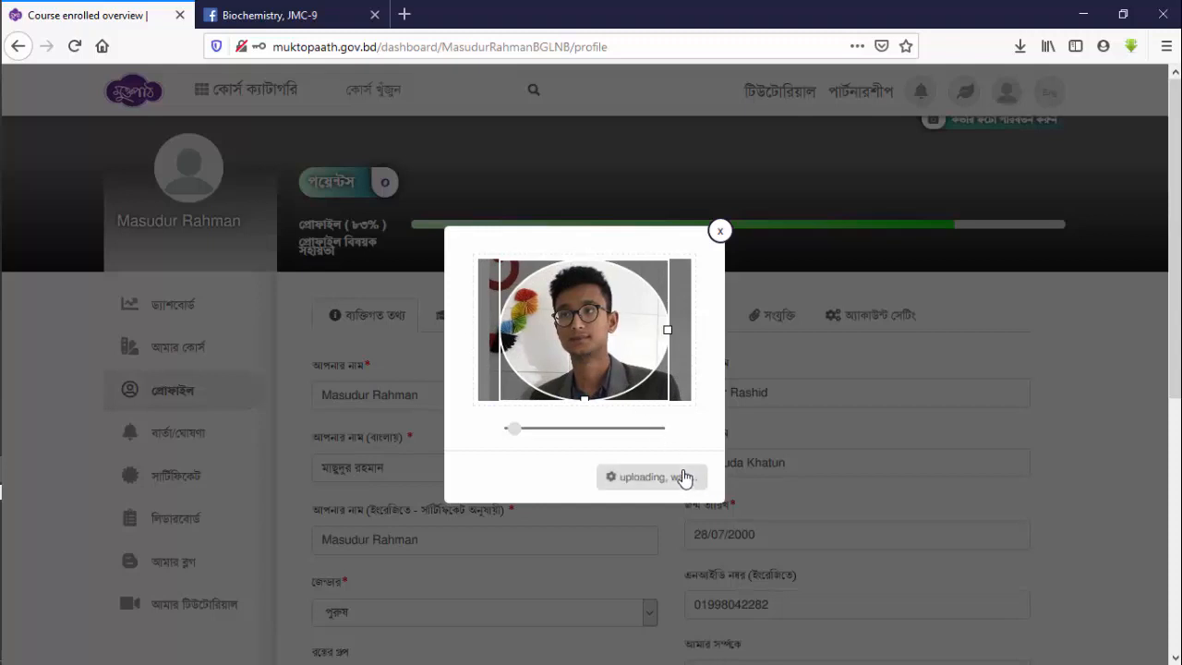
mouse_move(2, 489)
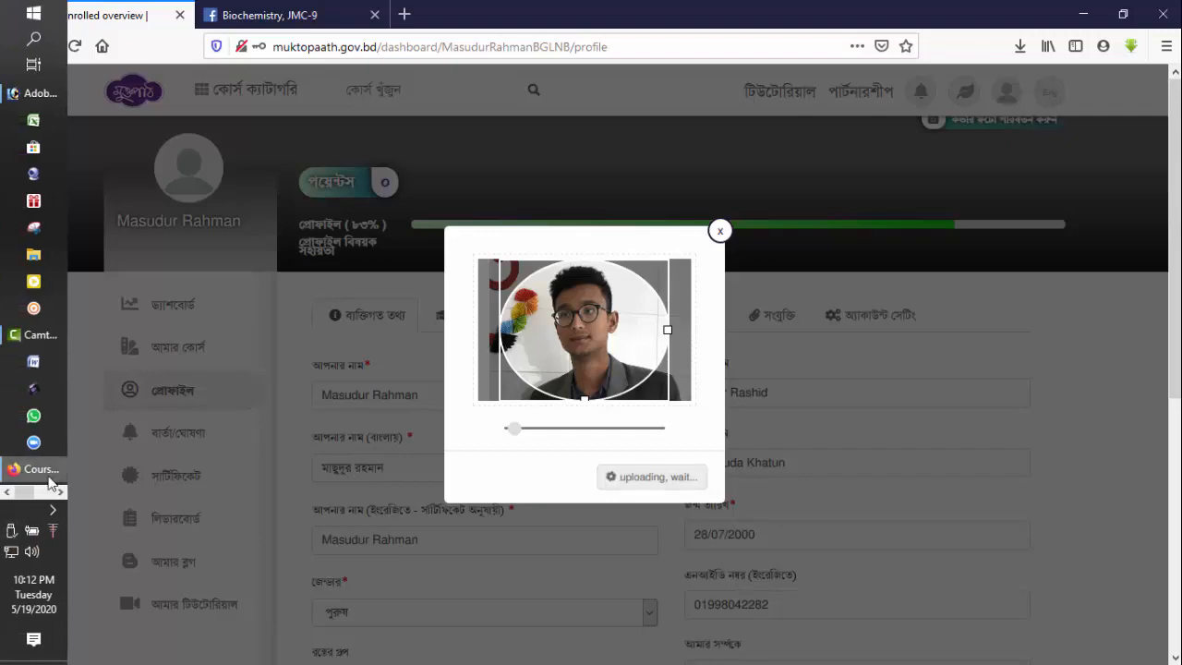
click(59, 492)
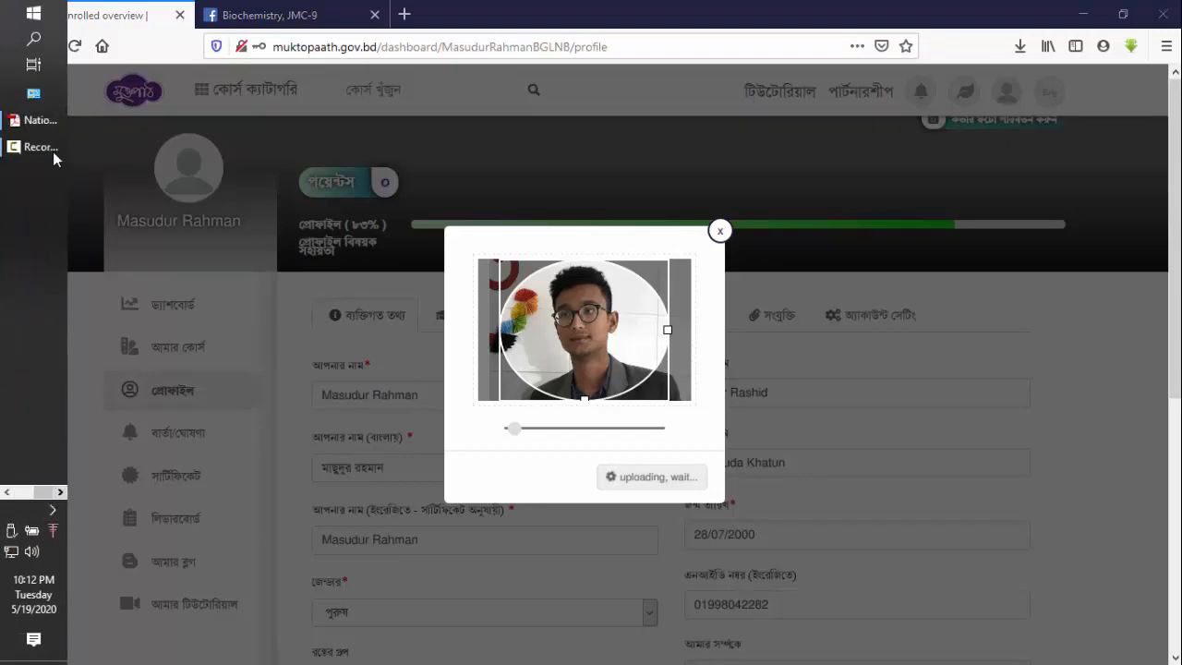
click(42, 143)
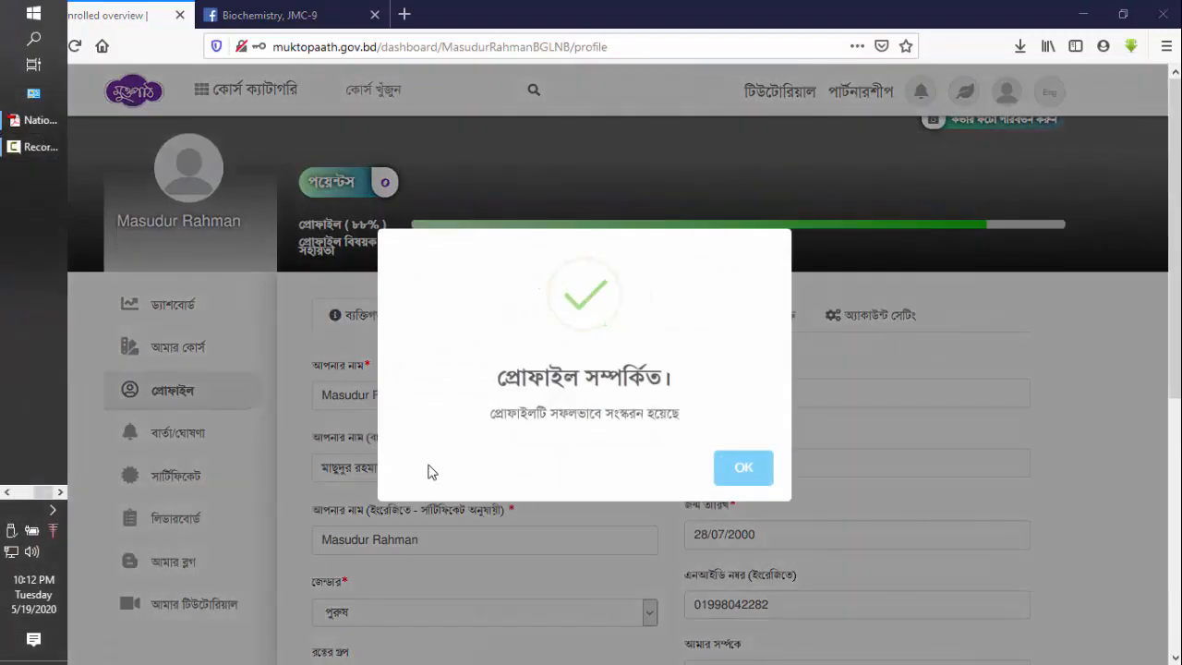
click(746, 469)
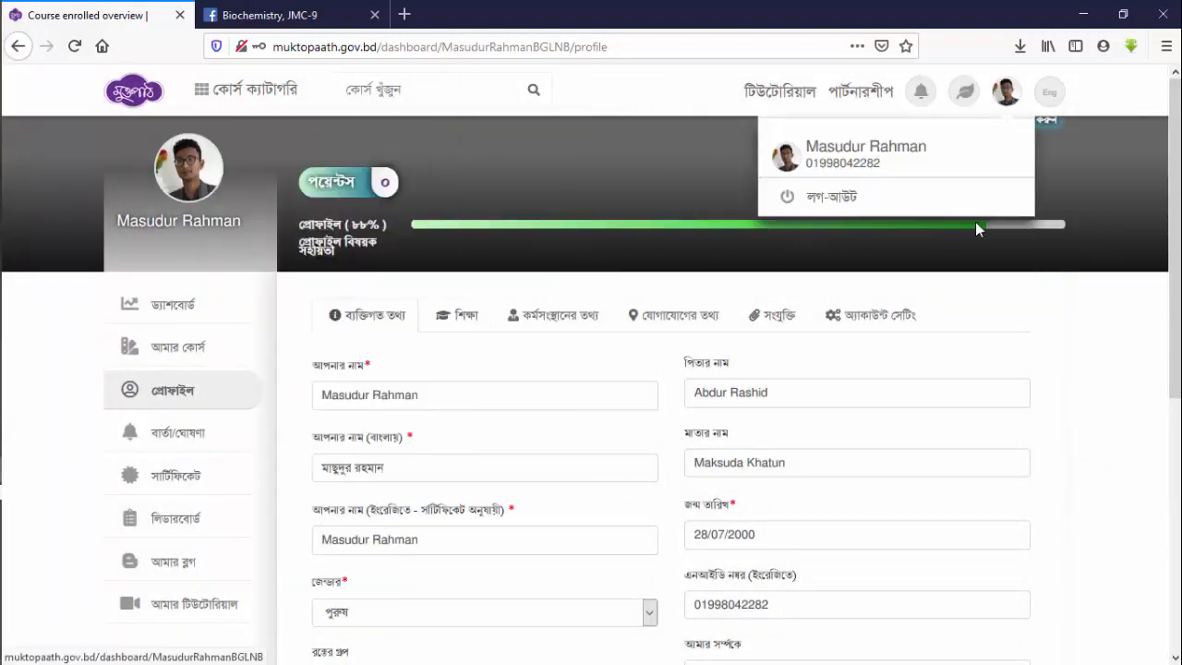
Start a new attachment titled Birth Certificate in the Attachments section
click(774, 319)
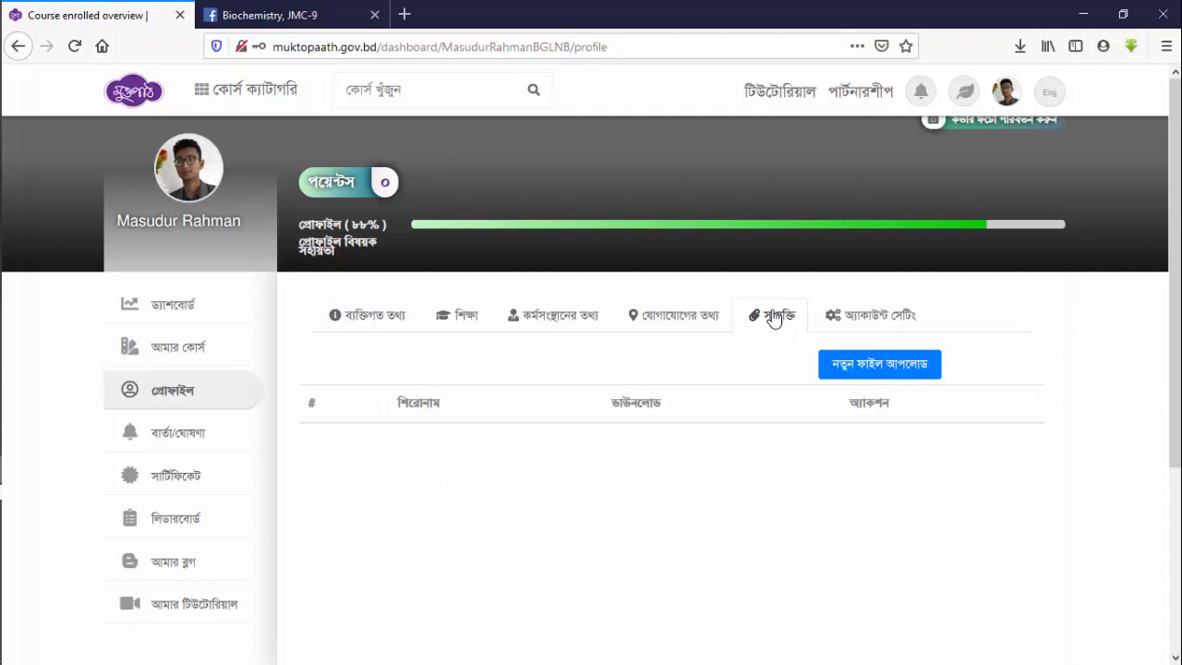
click(902, 365)
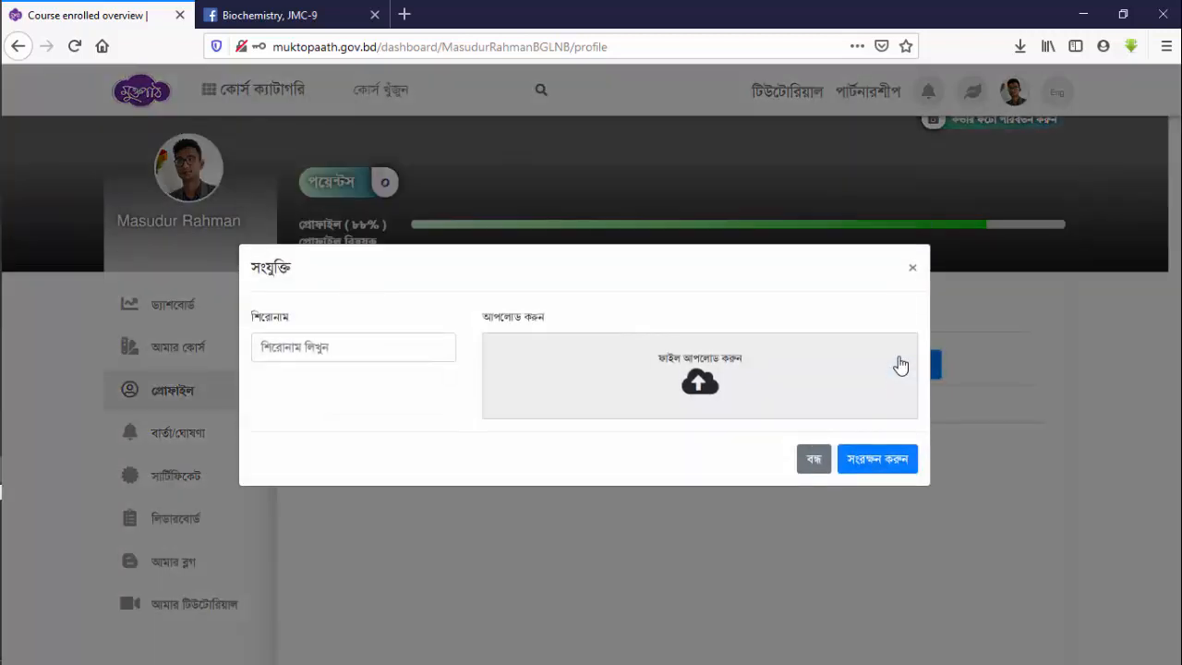
click(377, 341)
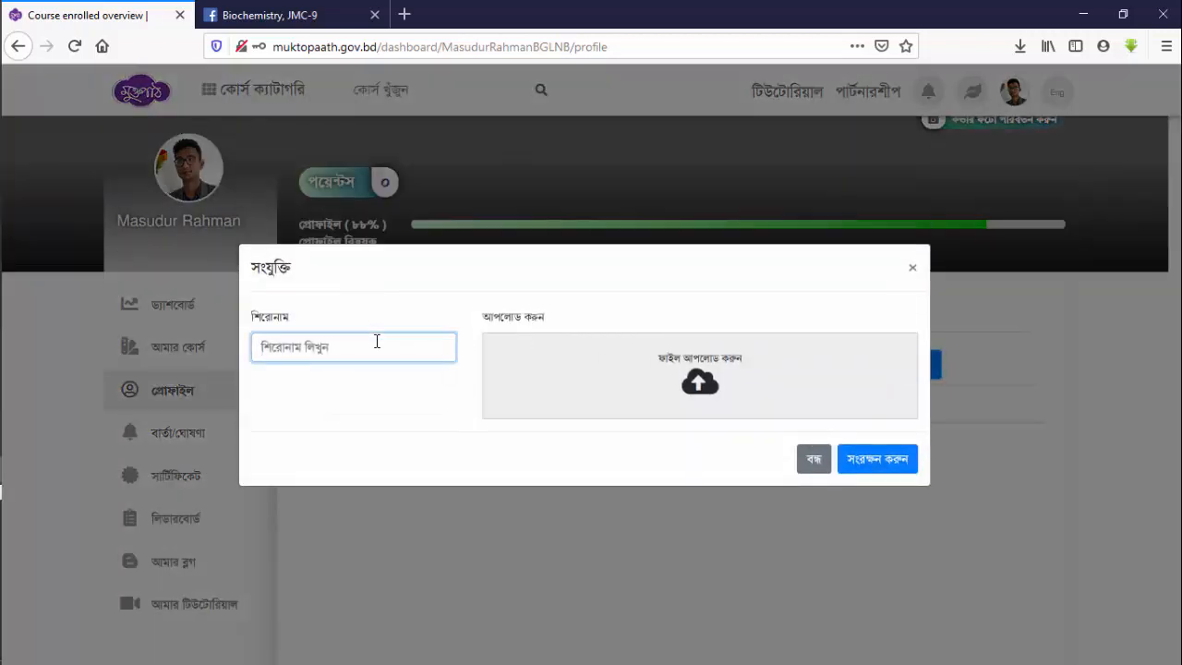
text(Birth Certificate)
Attach the Final Birth Certificate scan from D:\Documents\My Papers
click(699, 380)
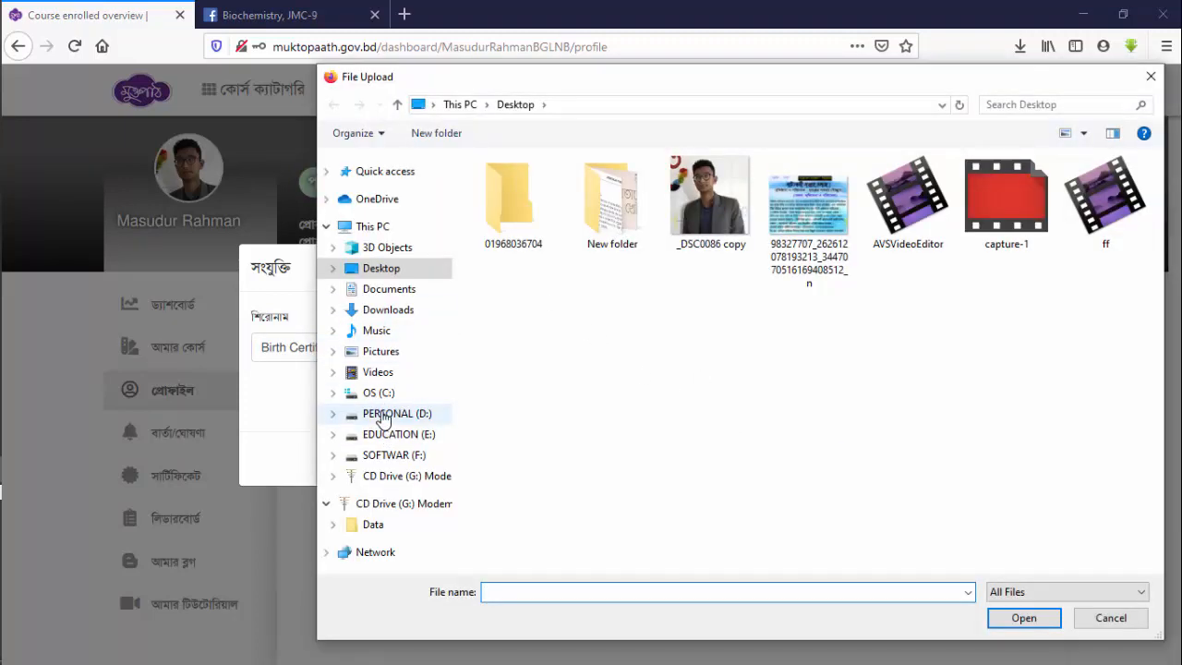
click(390, 413)
double_click(544, 205)
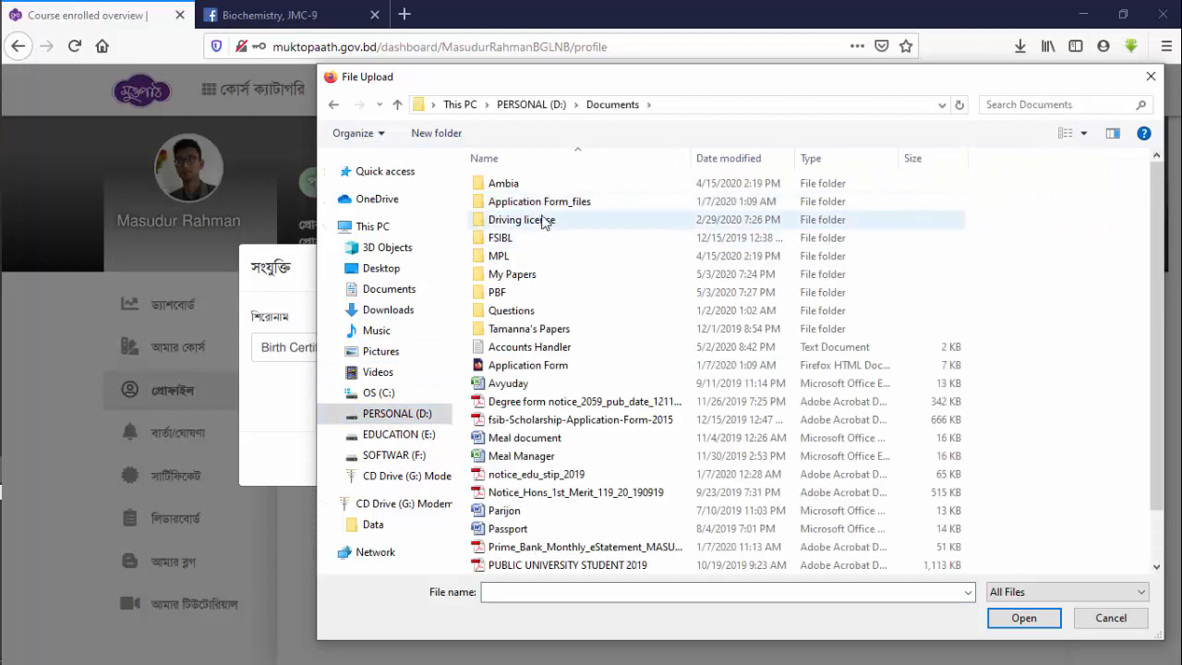
double_click(514, 275)
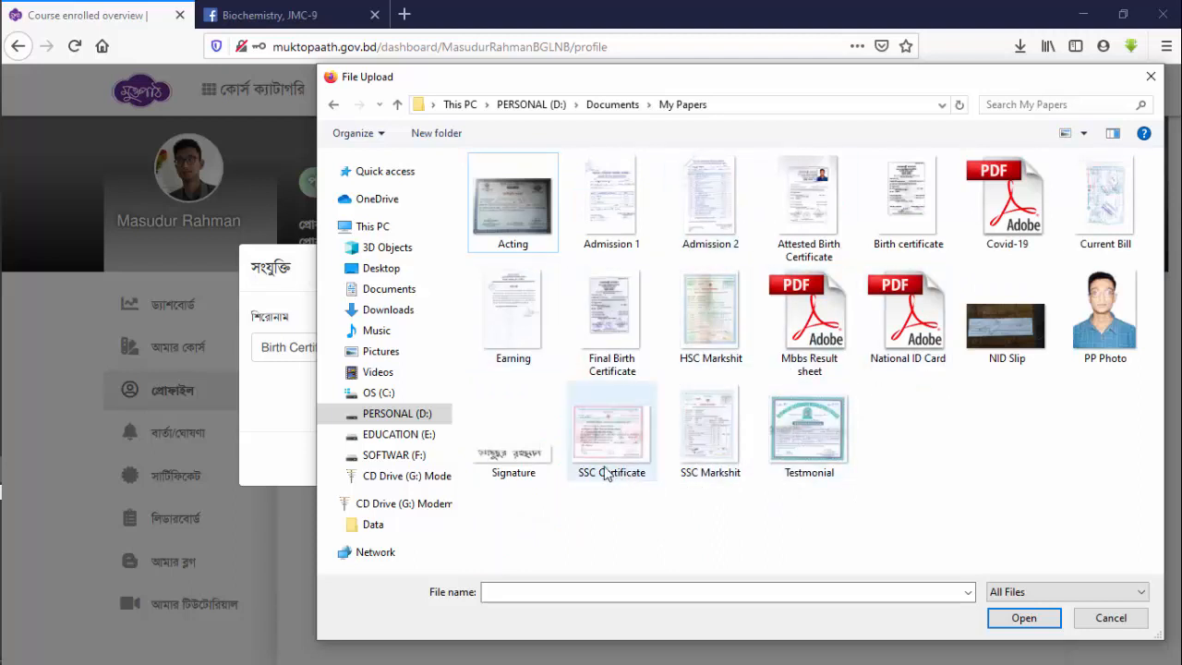
click(634, 369)
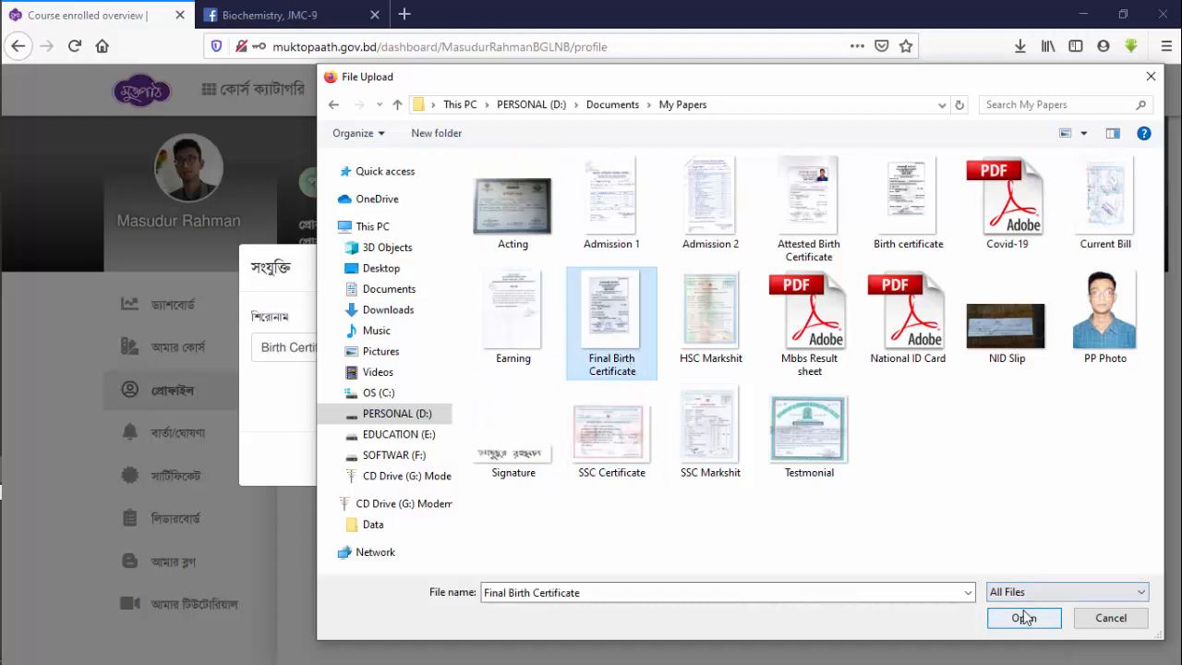
click(1024, 617)
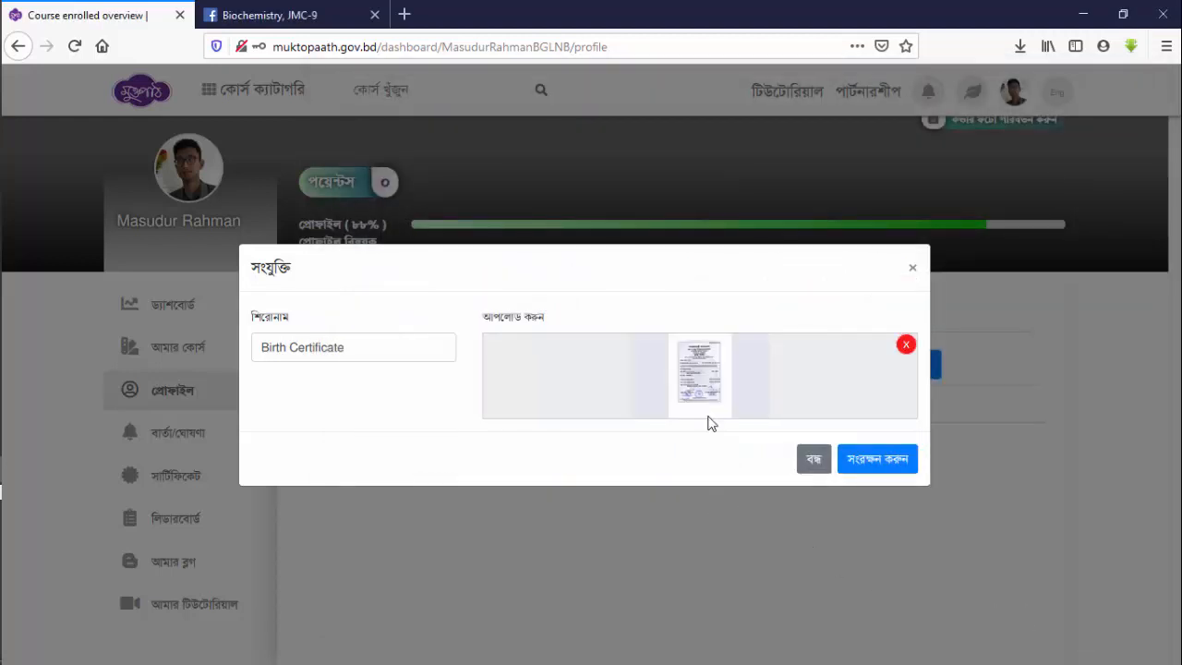
Save the Birth Certificate attachment and close the form to view the list
click(849, 460)
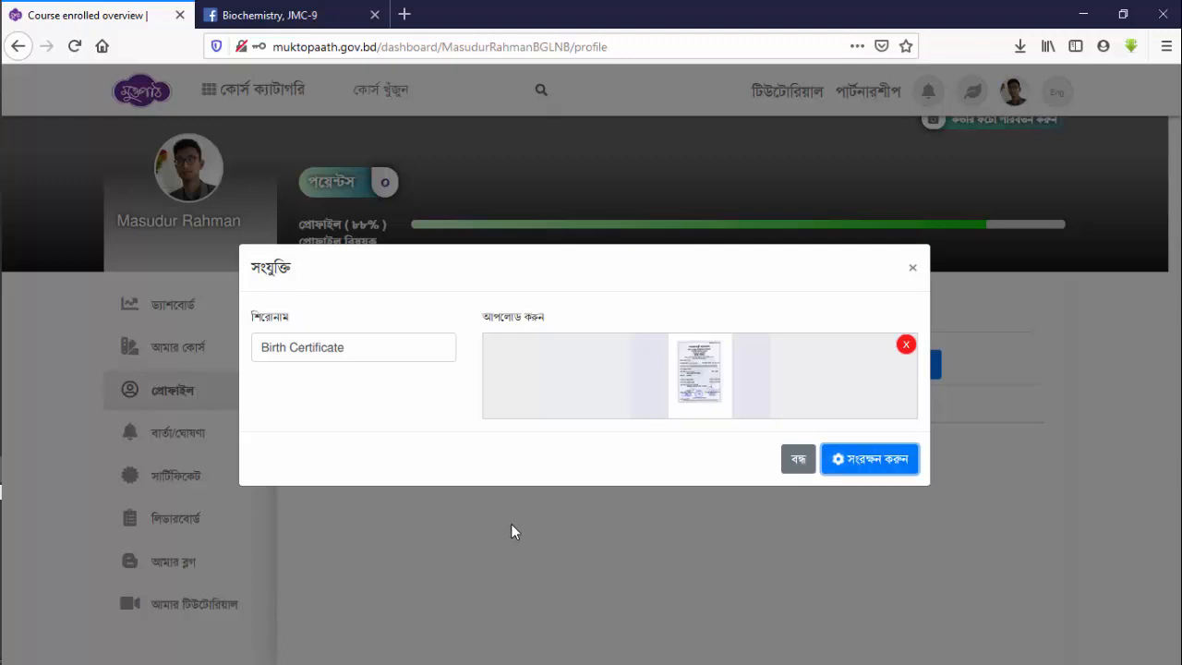
mouse_move(2, 487)
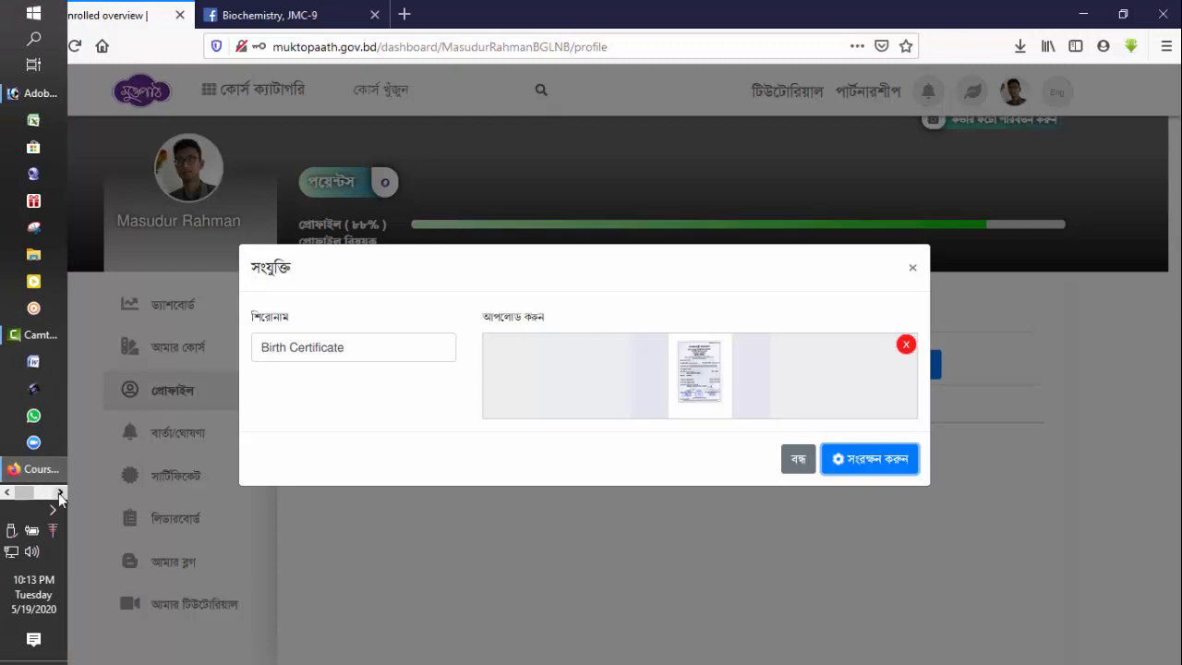
click(60, 494)
click(36, 147)
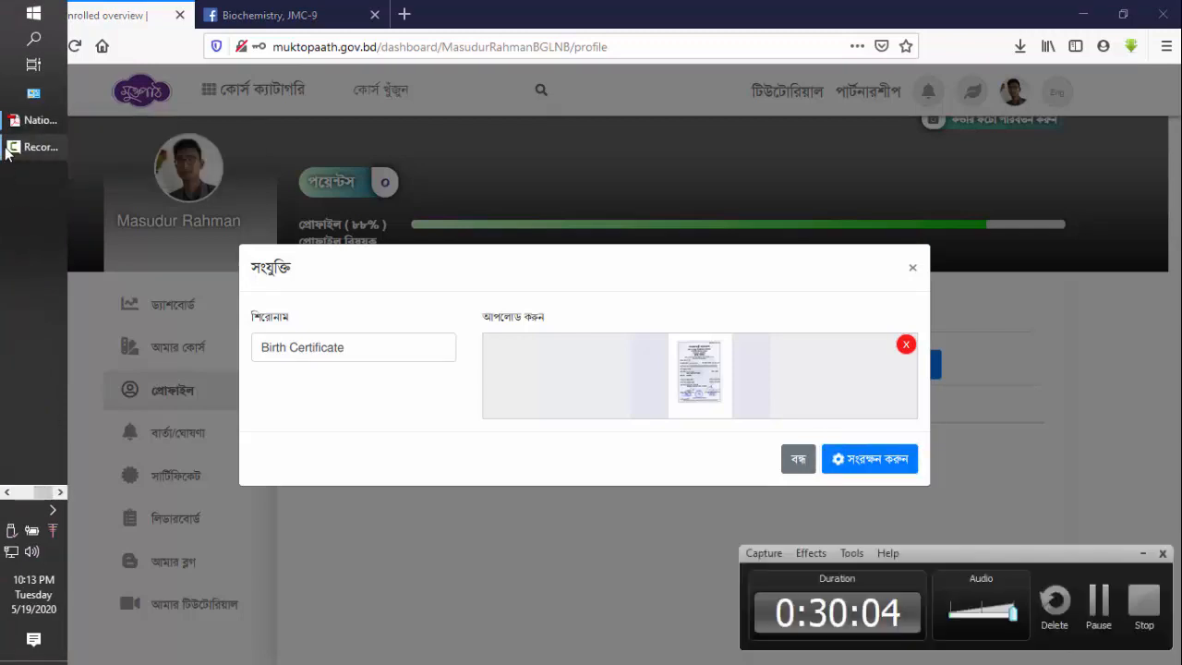
click(1100, 606)
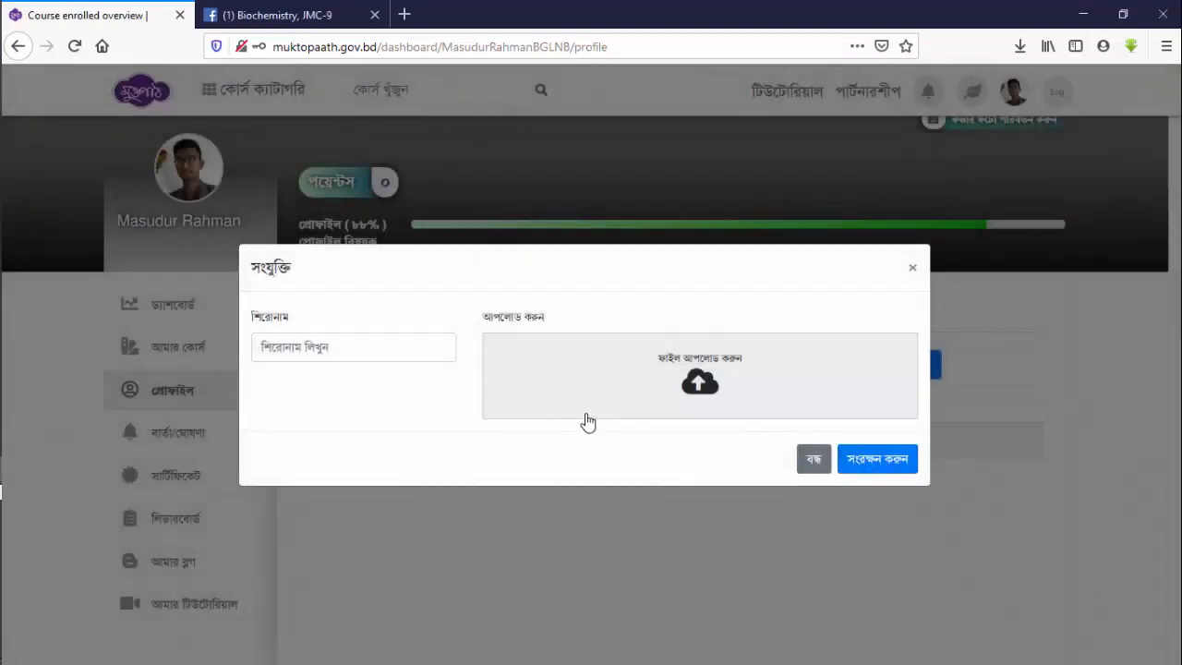
click(815, 460)
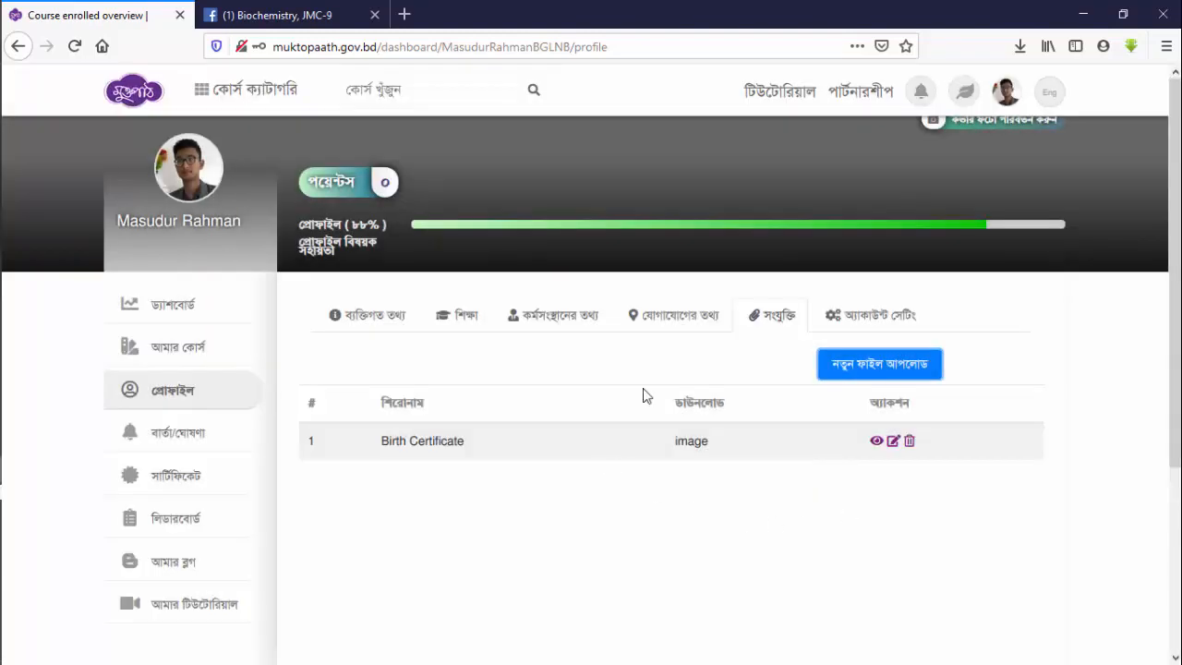
Enter a new account email address in account settings and try saving it
click(853, 321)
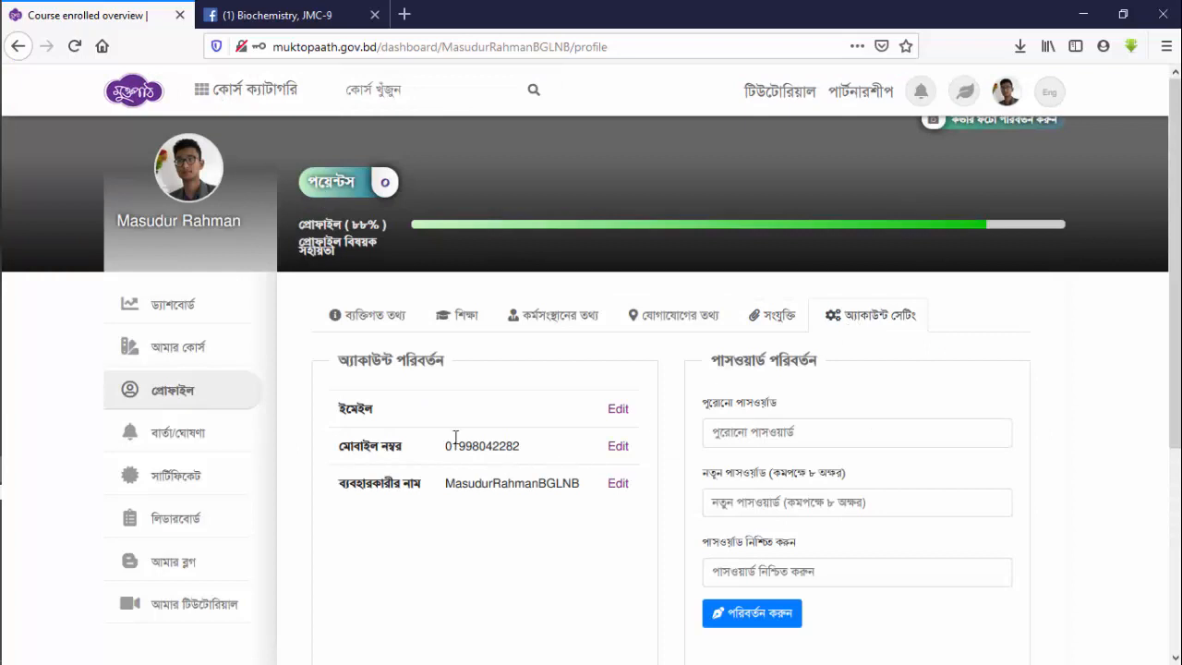
click(621, 410)
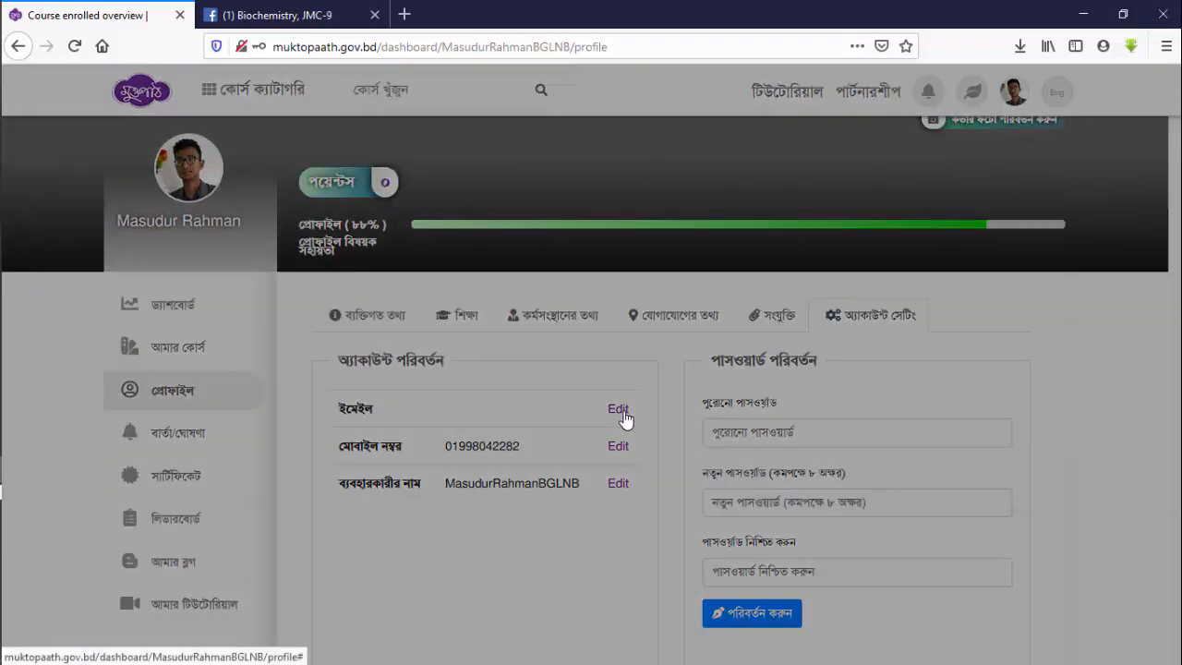
click(523, 361)
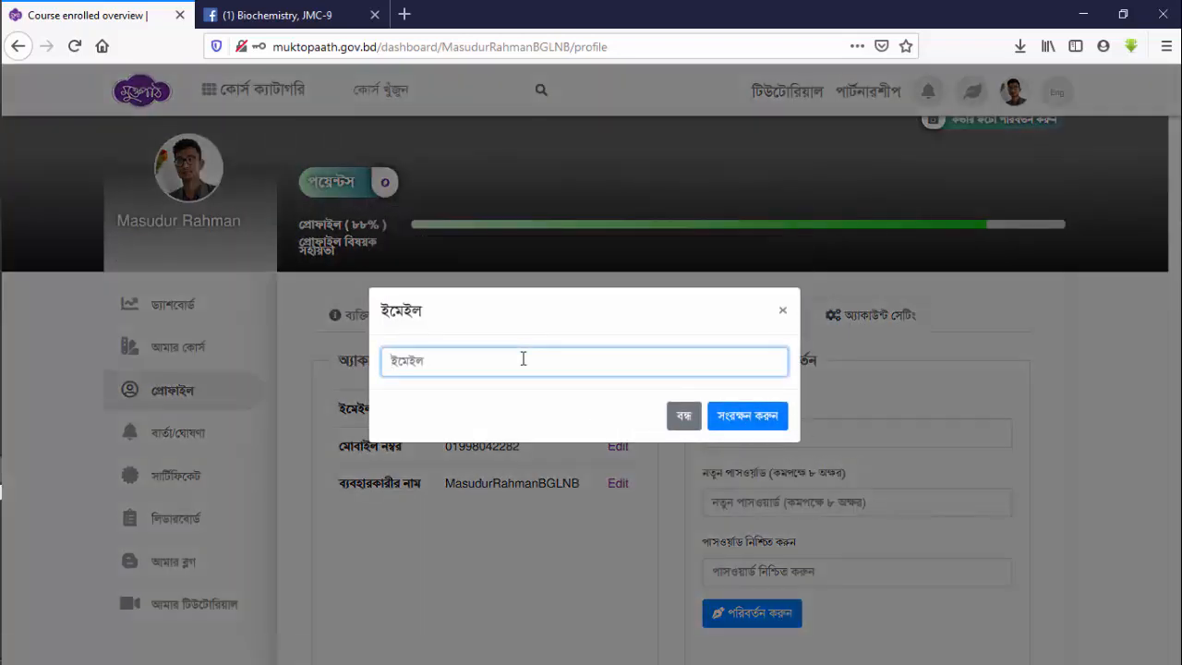
text(ma)
key(BackSpace)
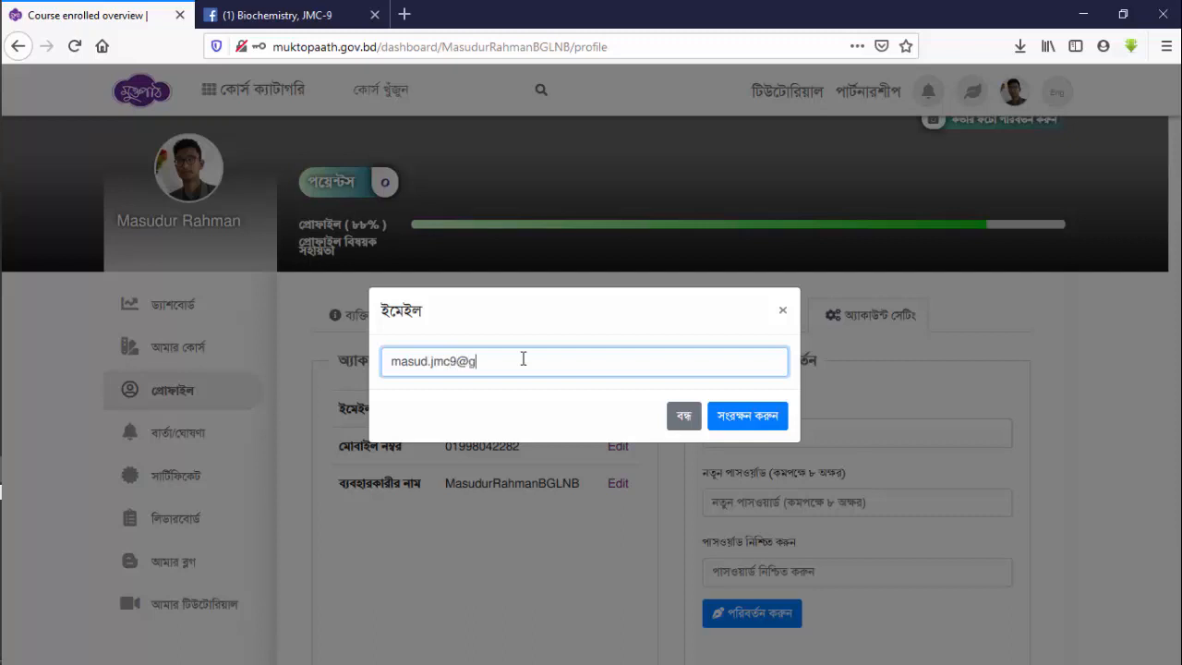
click(750, 418)
mouse_move(7, 440)
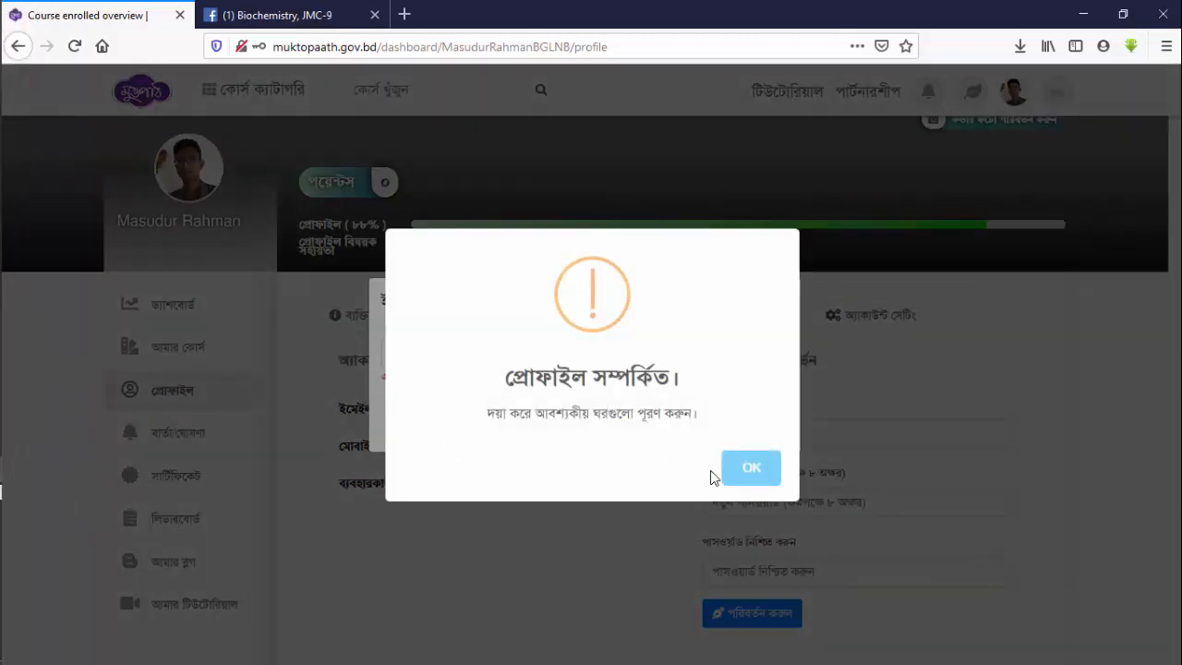
click(755, 473)
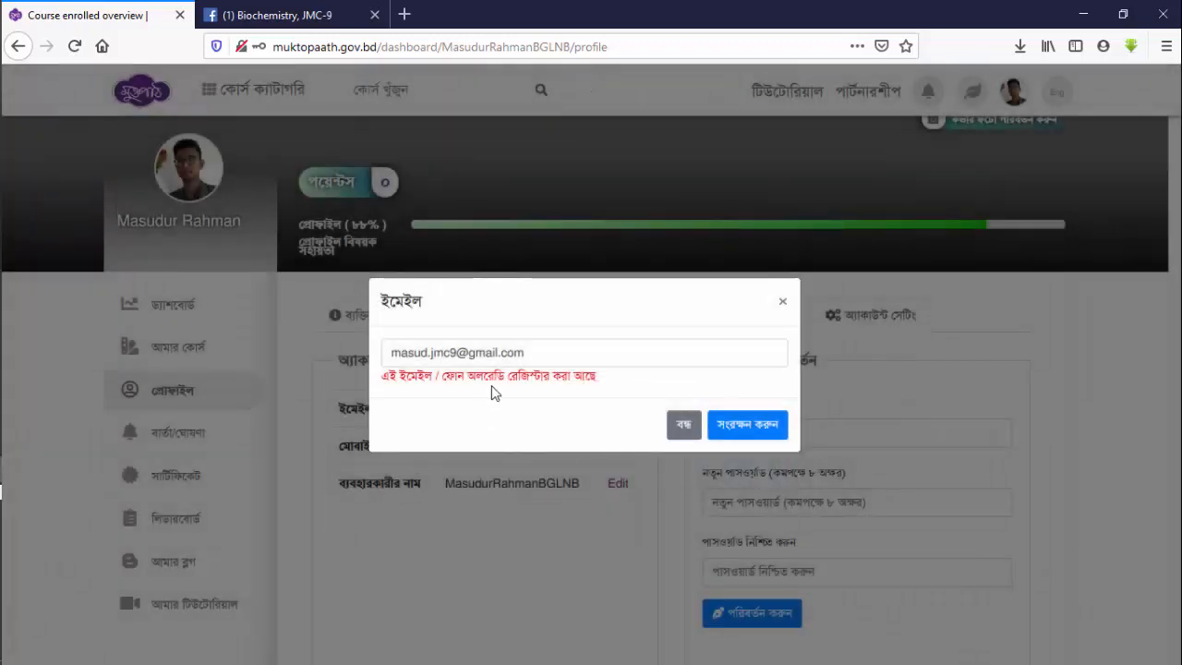
Replace it with a different email address, retry saving, then close the dialog unsaved
drag(562, 352, 287, 381)
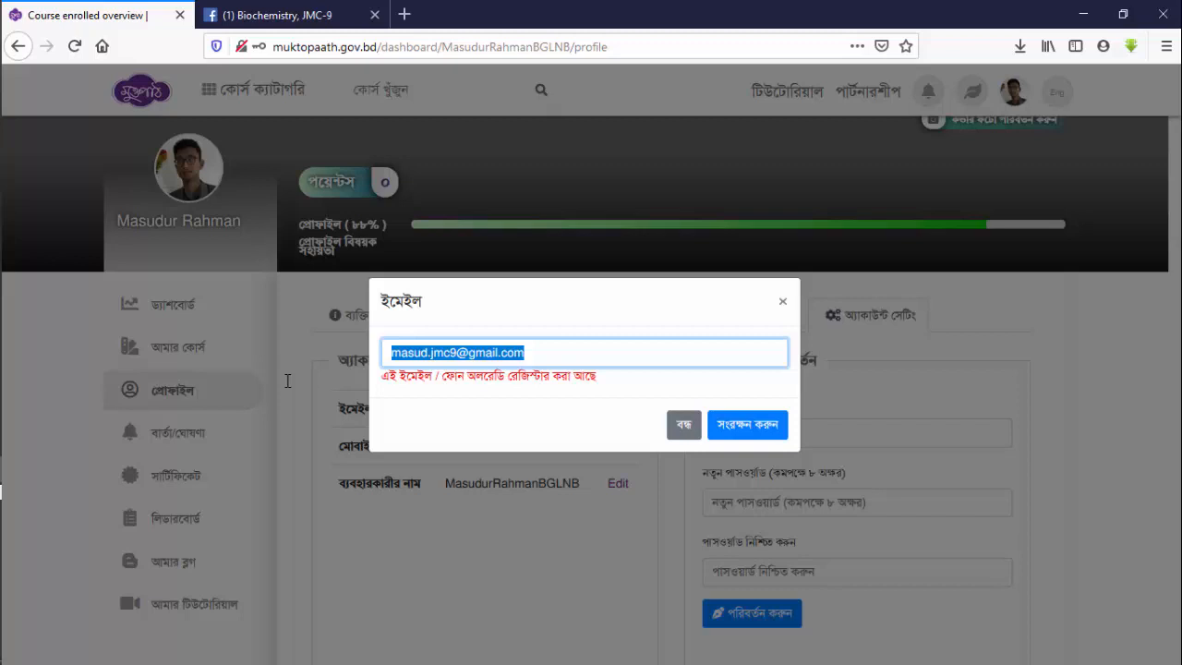
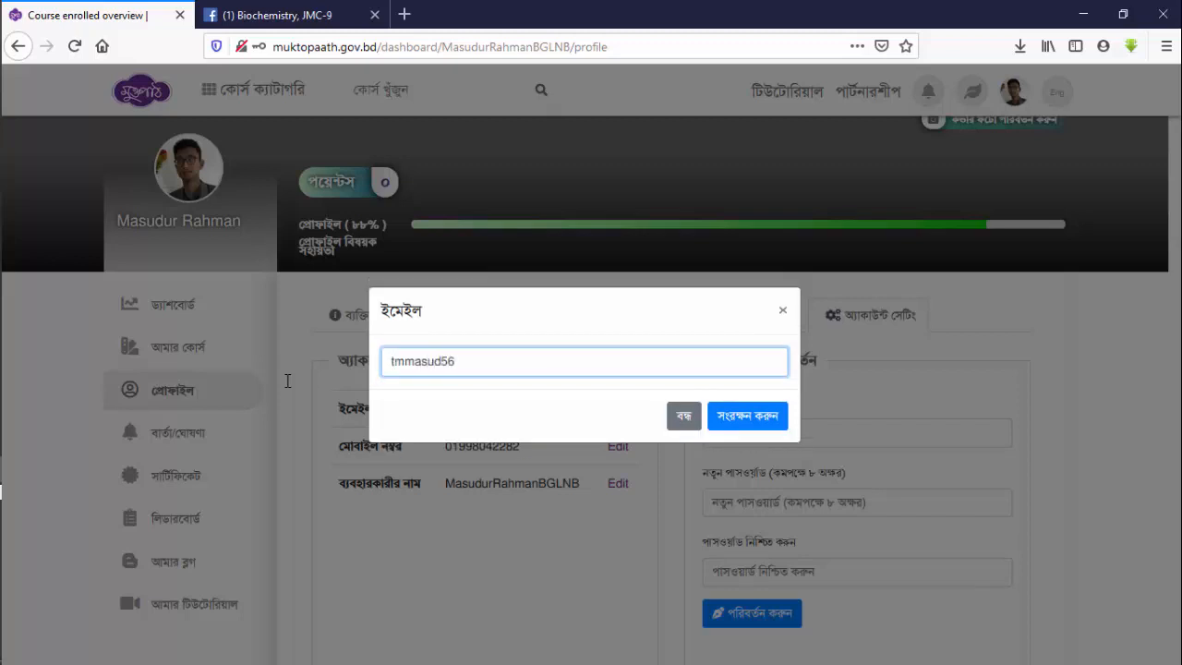
click(735, 418)
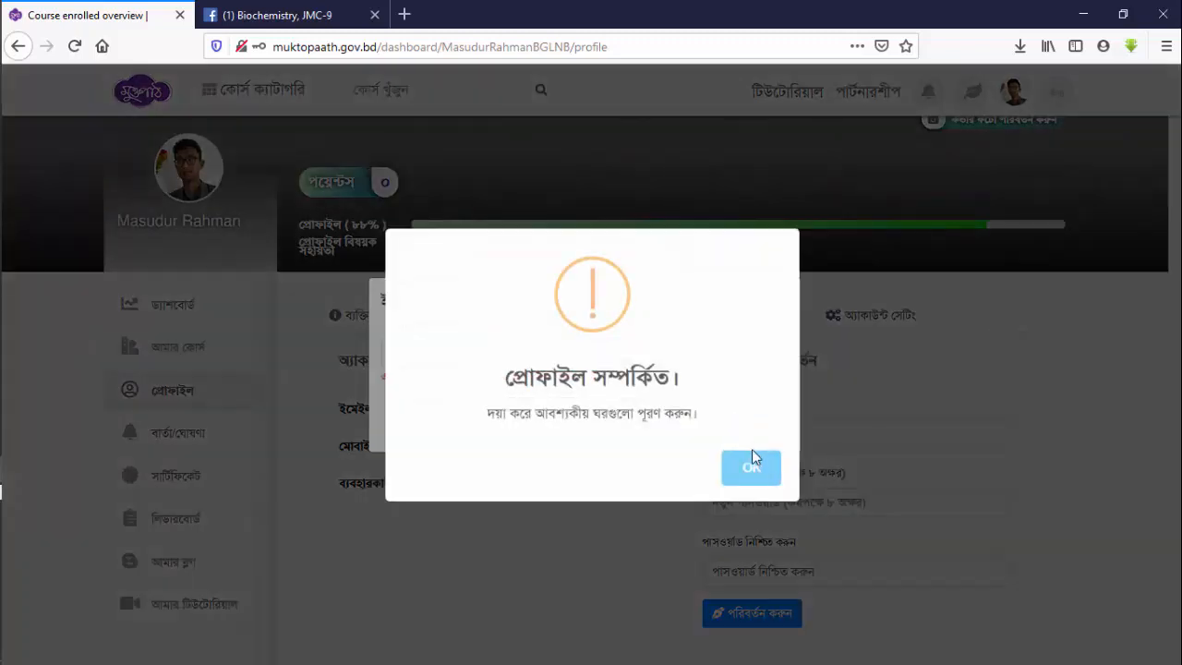
click(753, 469)
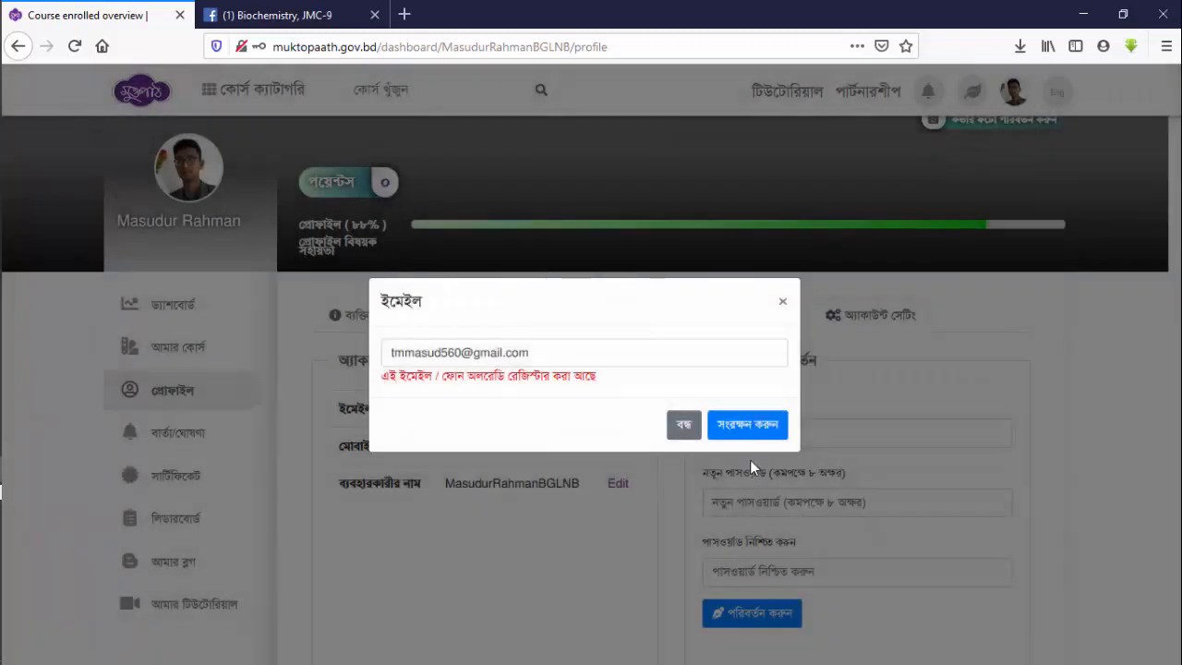
drag(577, 363, 298, 410)
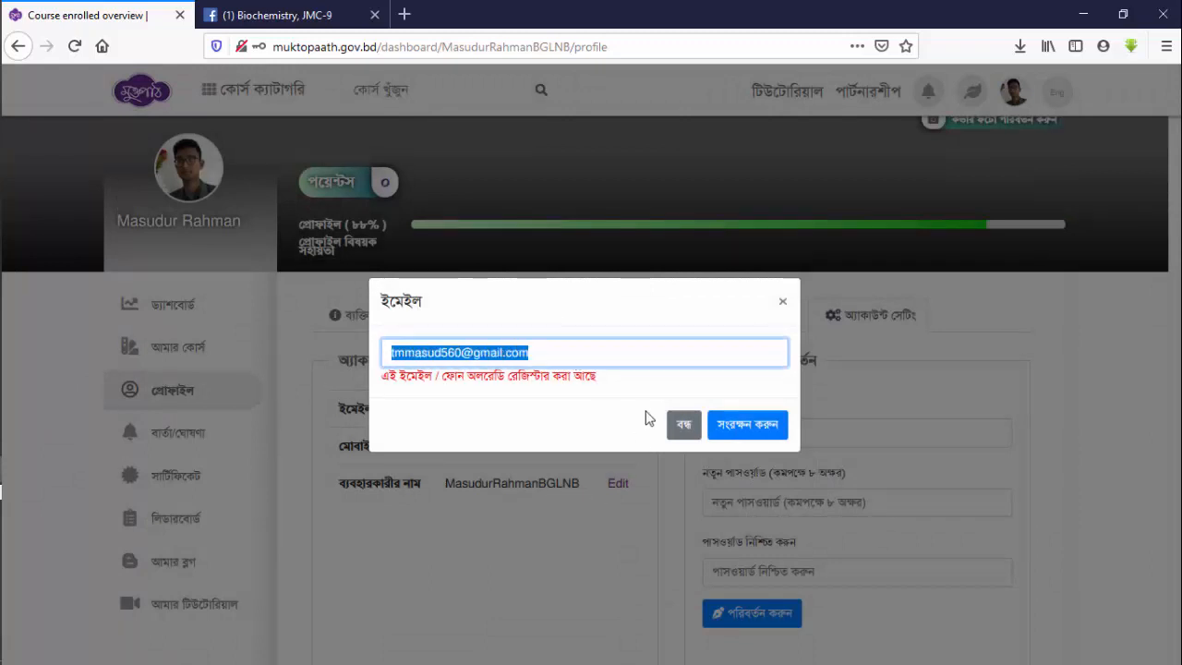
click(675, 433)
mouse_move(4, 516)
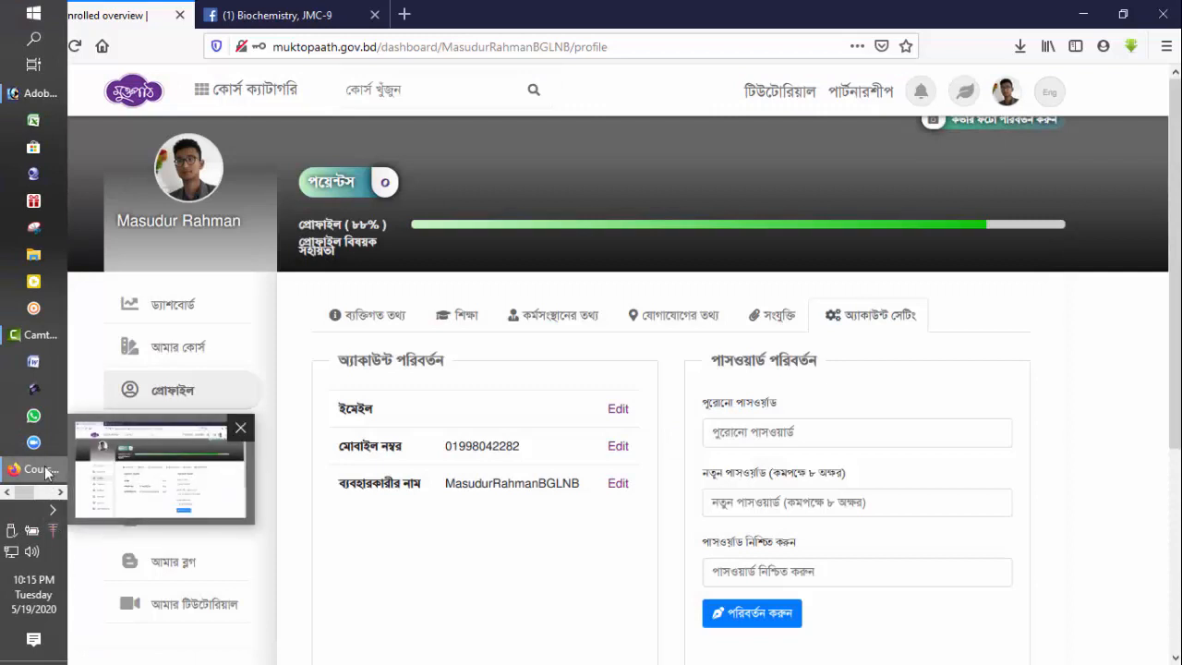
click(60, 493)
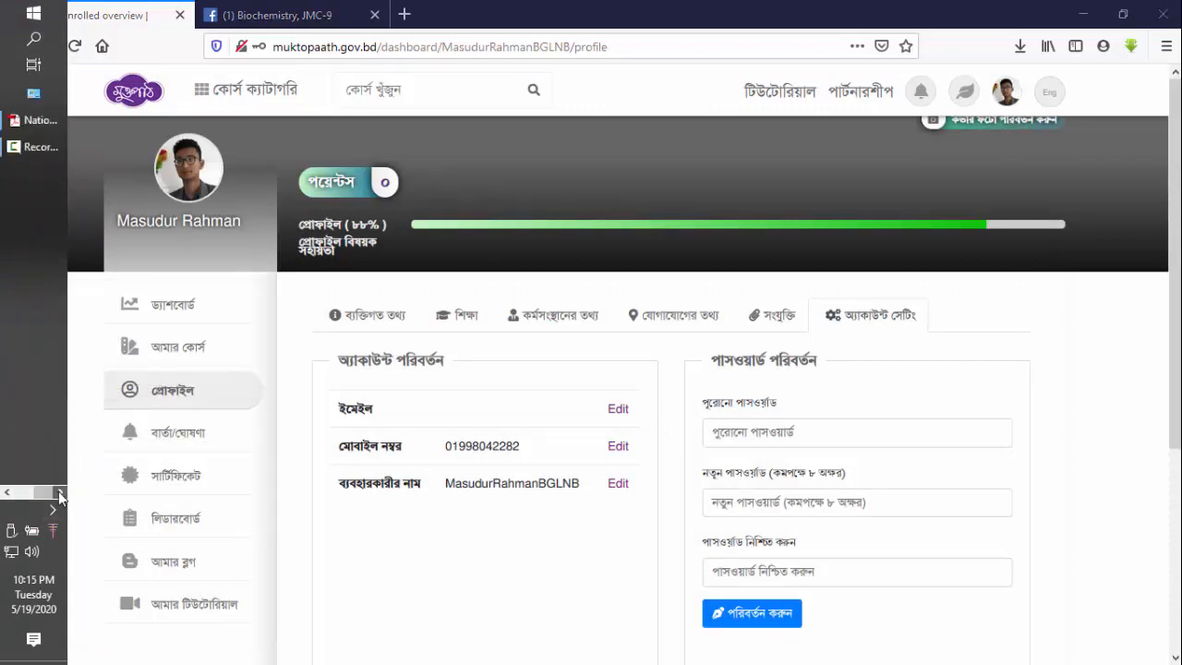
click(43, 149)
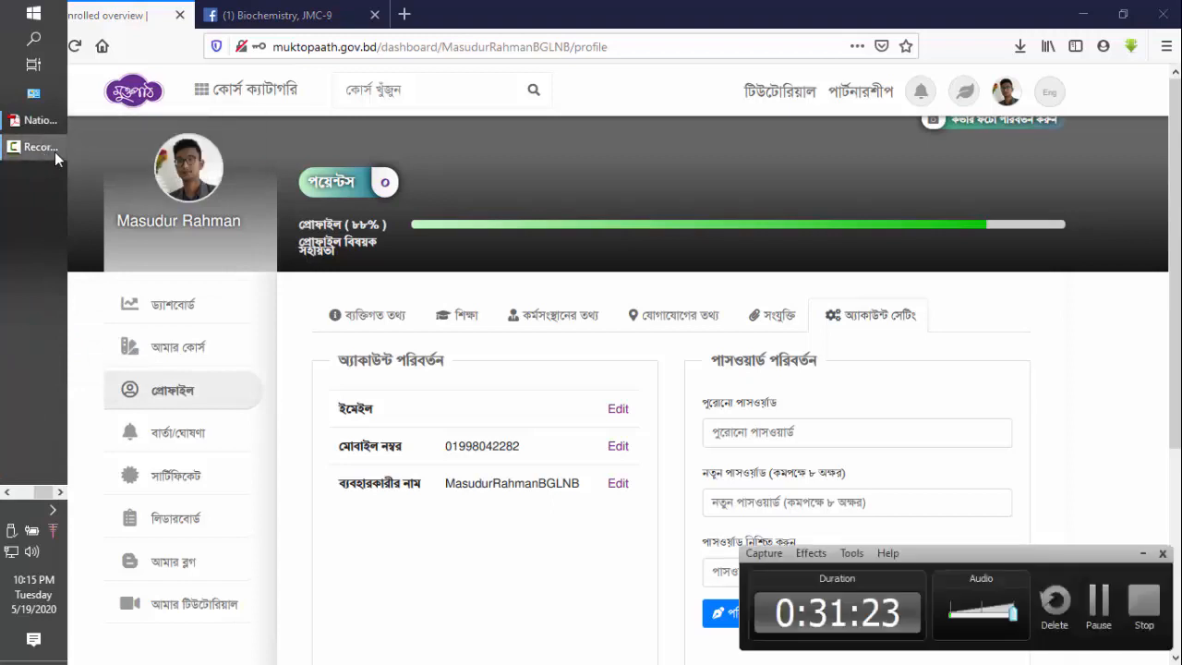
click(1099, 610)
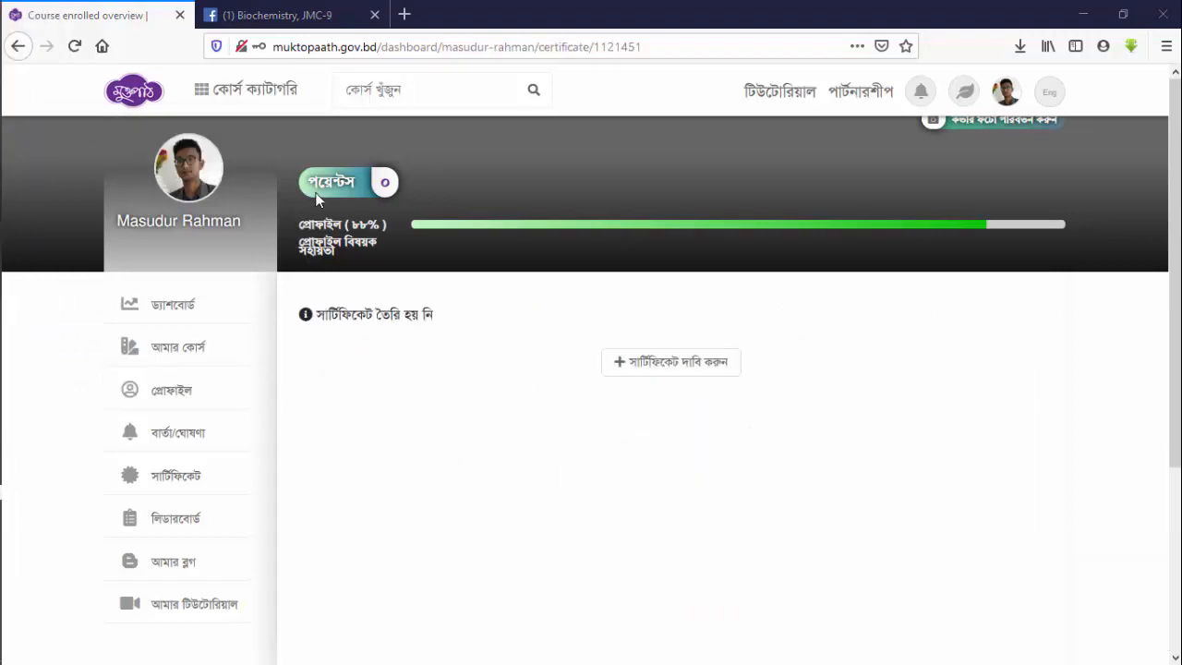
Open the cover photo upload window and browse for a cover image
drag(351, 224, 385, 227)
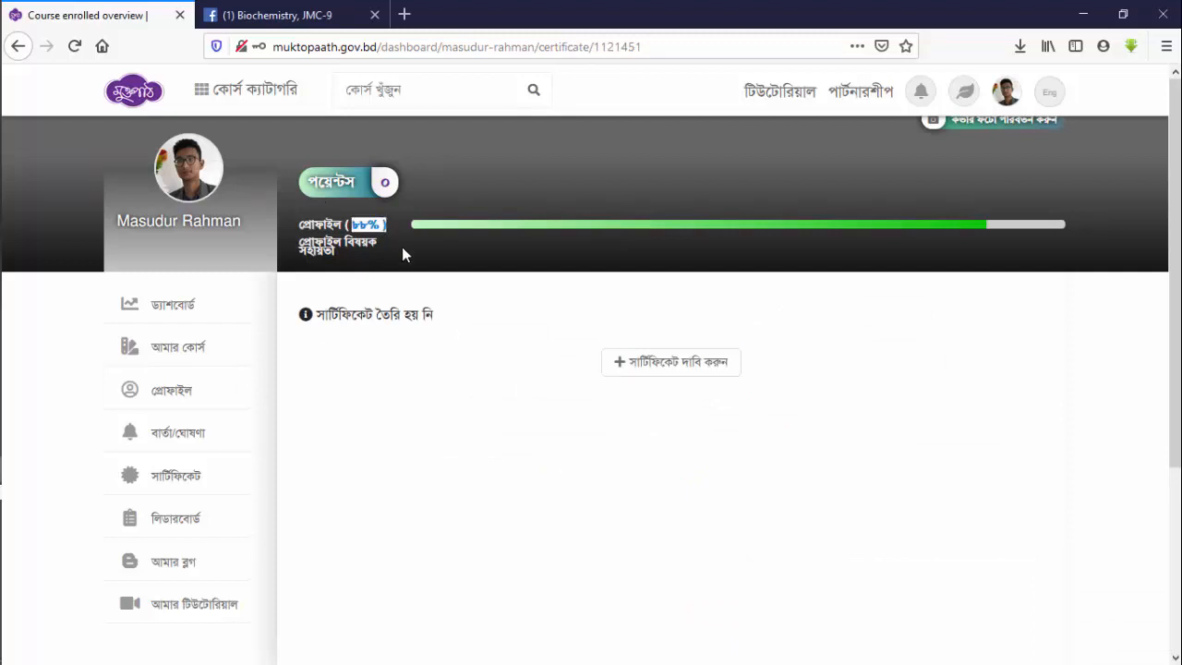
click(402, 248)
click(978, 128)
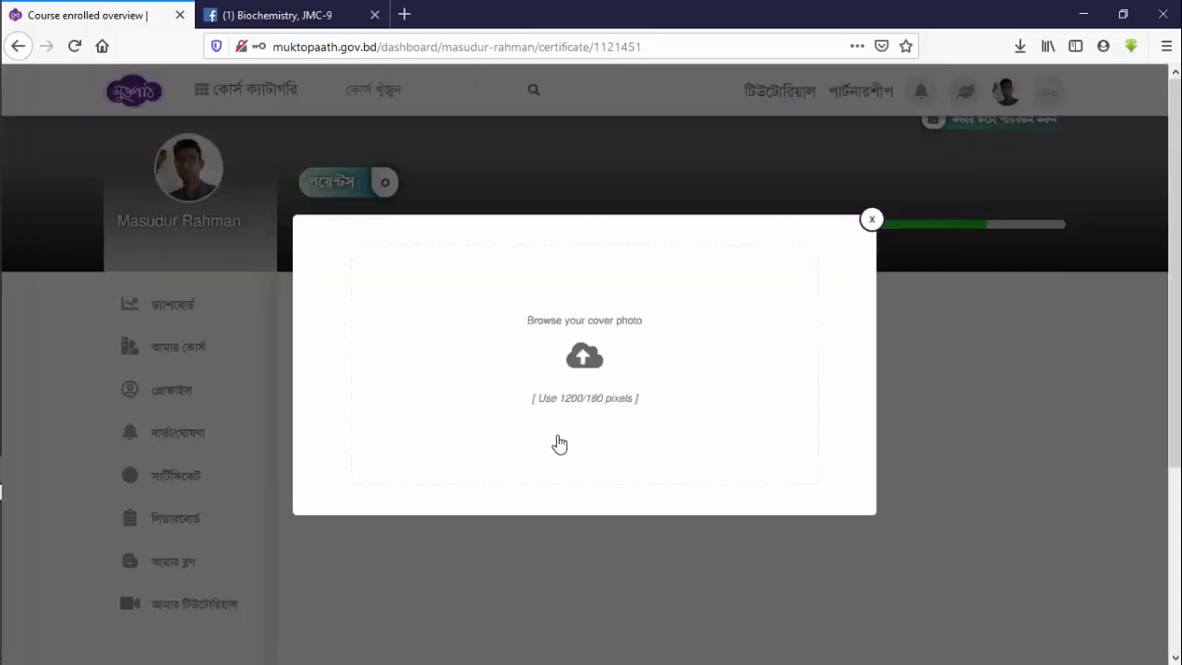
drag(571, 403, 607, 410)
click(607, 410)
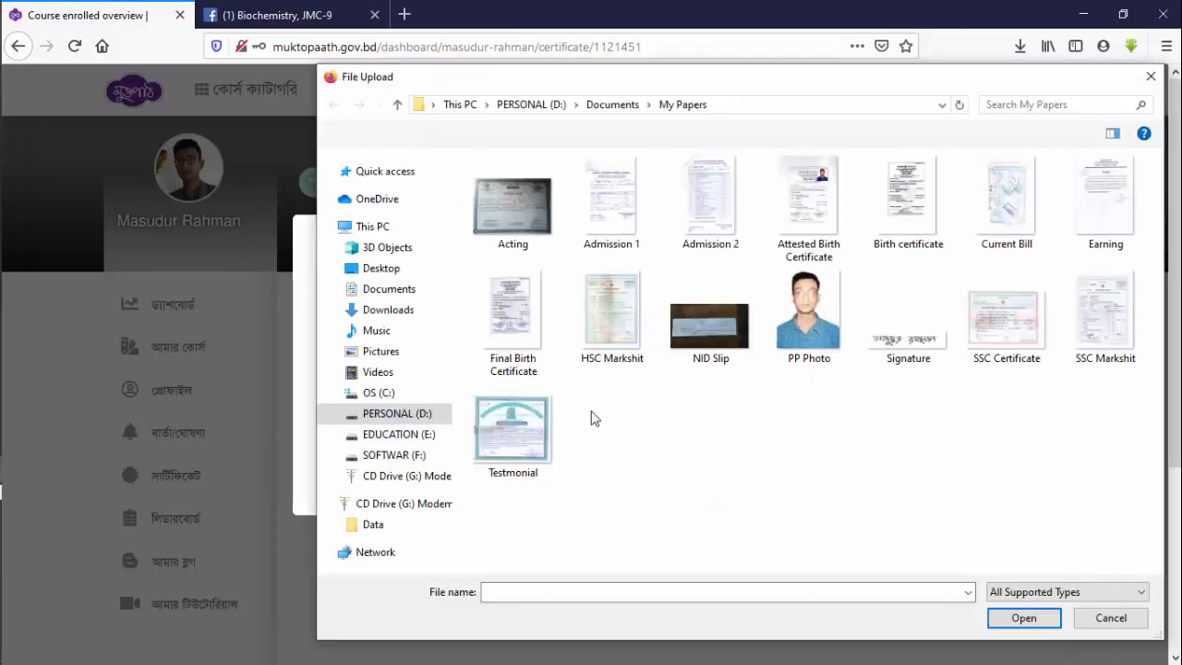
click(1153, 77)
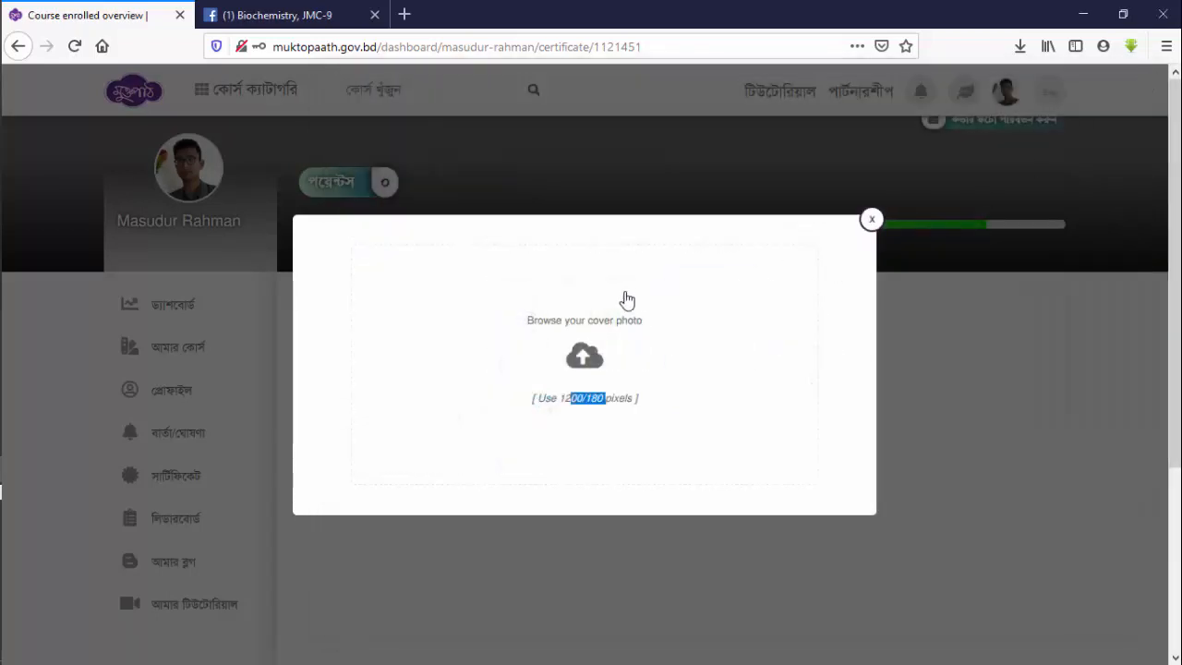
click(710, 364)
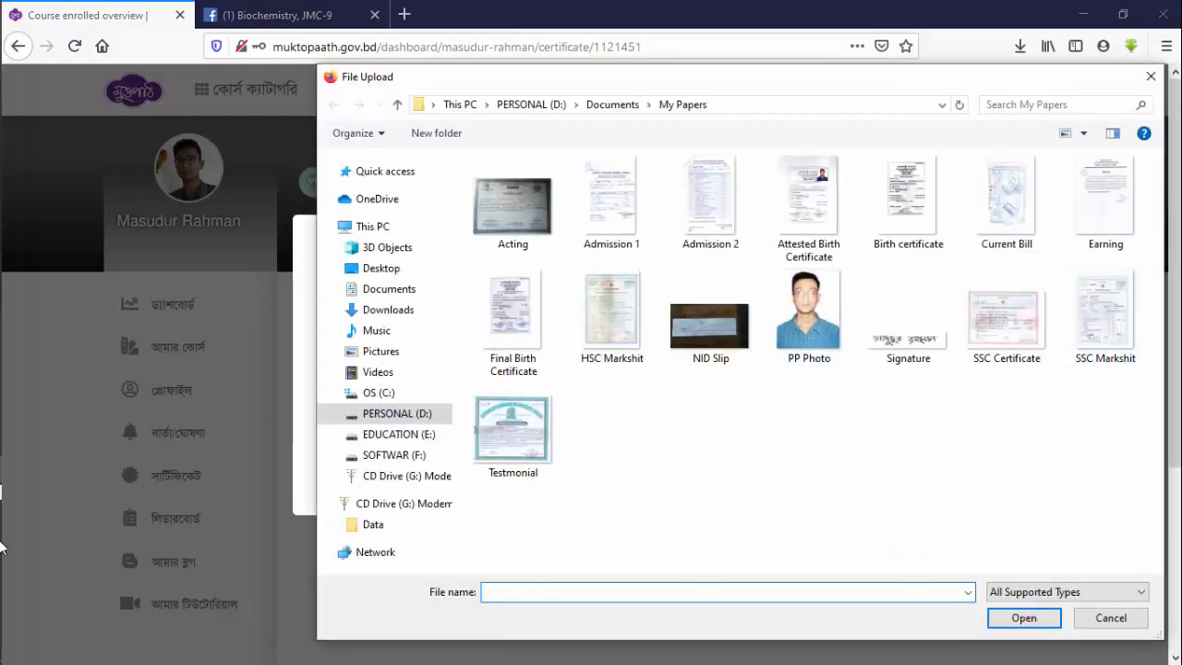
Save the green cover photo and dismiss the confirmation, raising completion to 93%
mouse_move(3, 474)
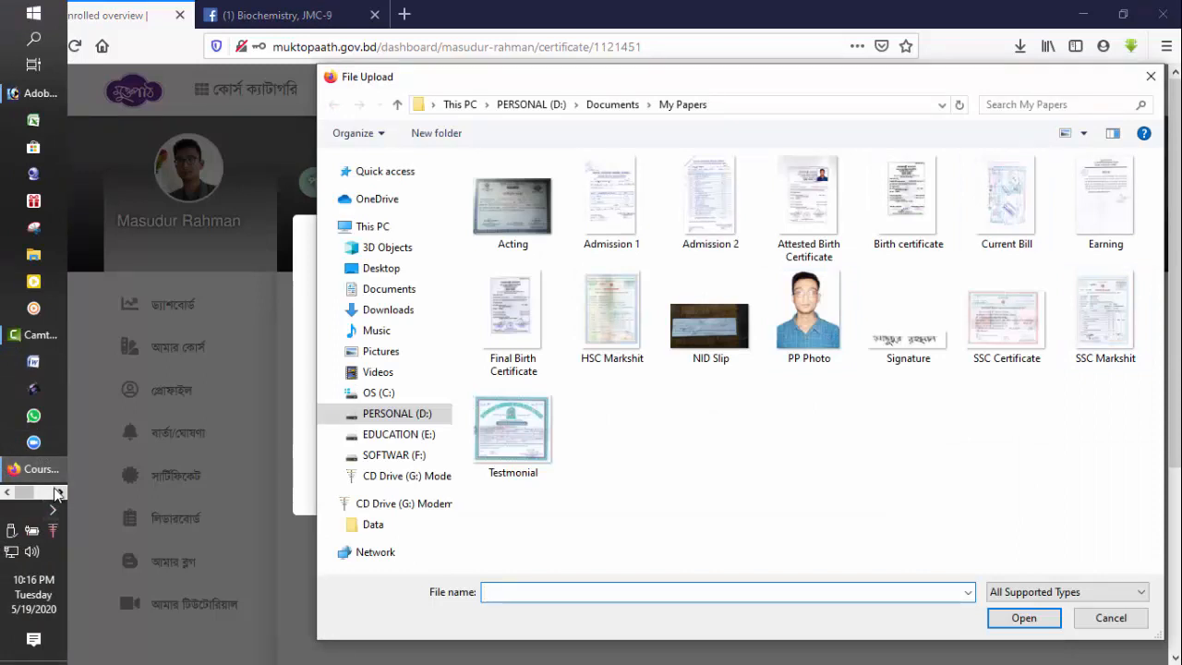
click(57, 492)
click(42, 148)
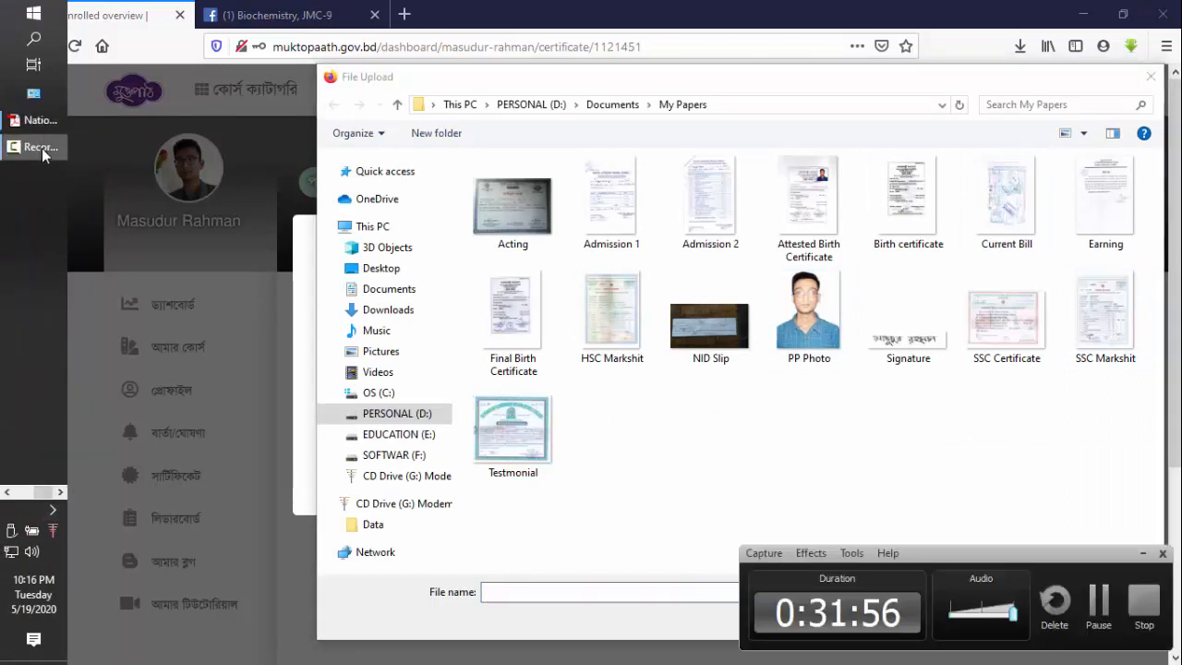
click(1098, 603)
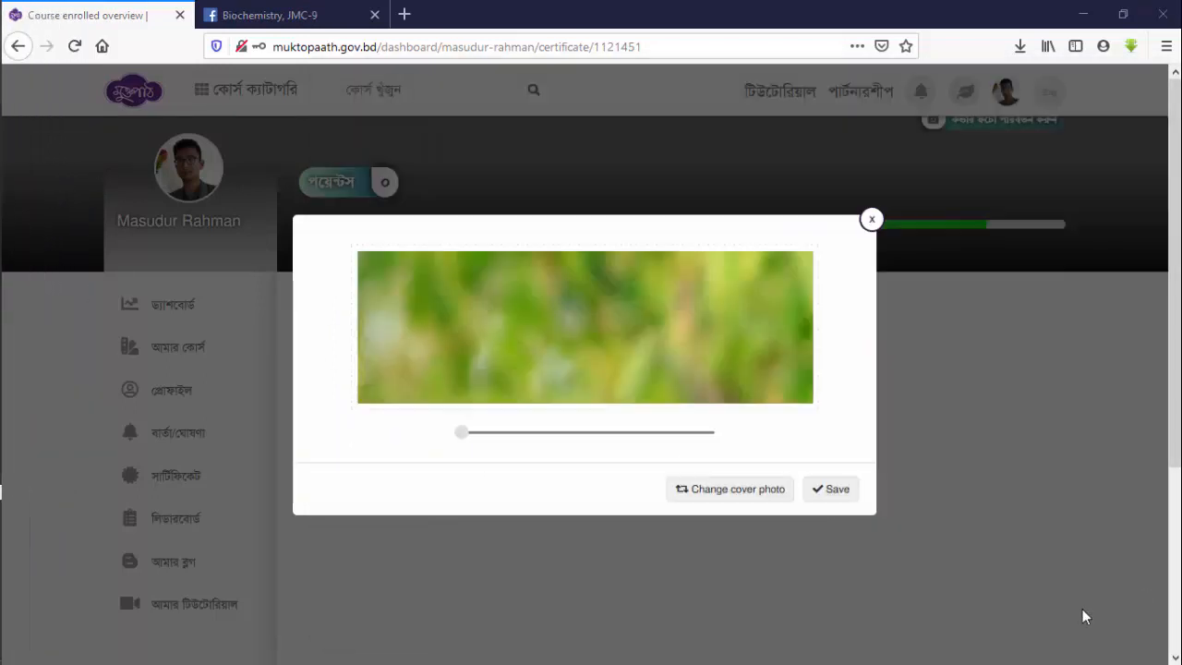
click(841, 496)
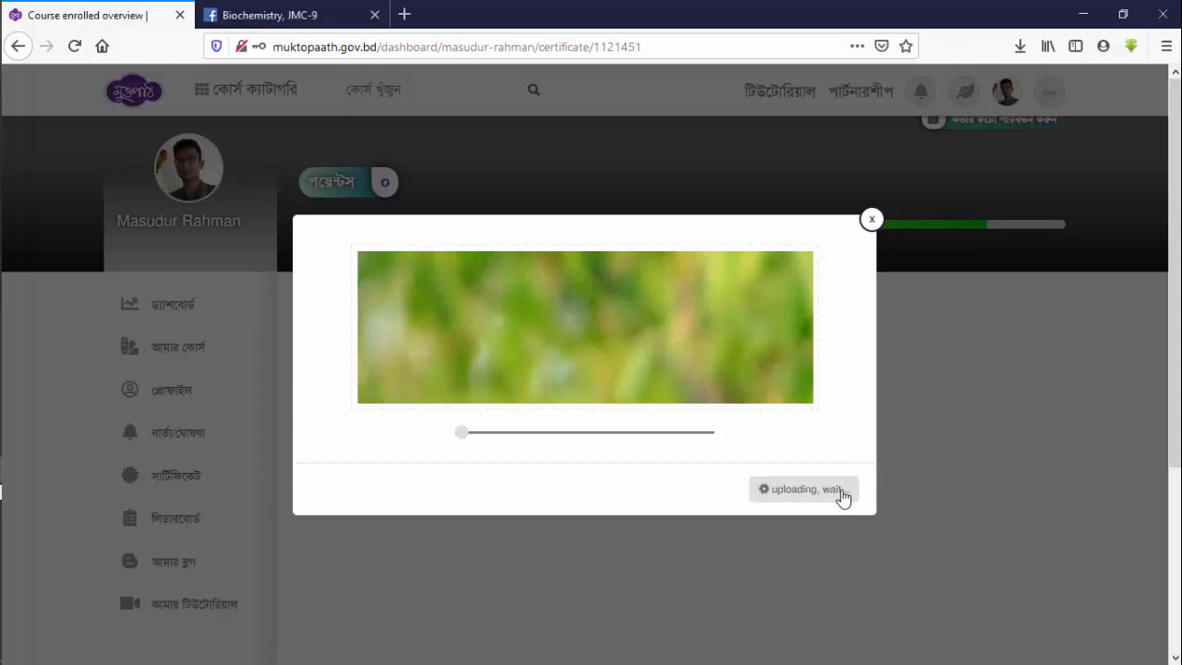
mouse_move(3, 489)
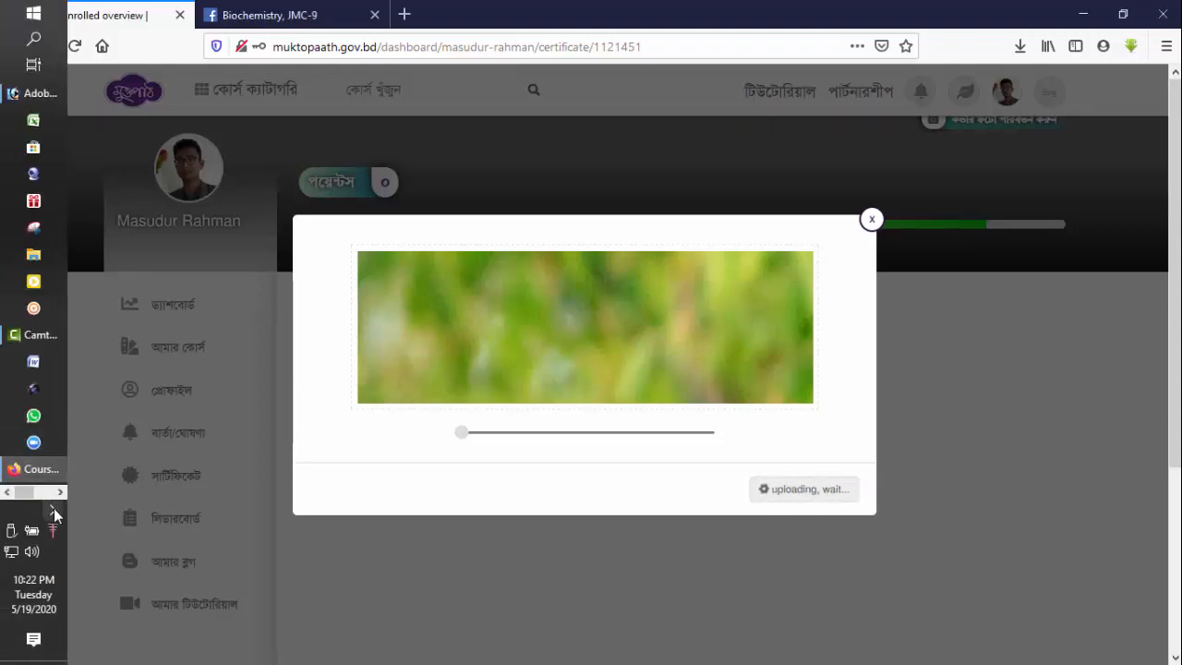
click(54, 511)
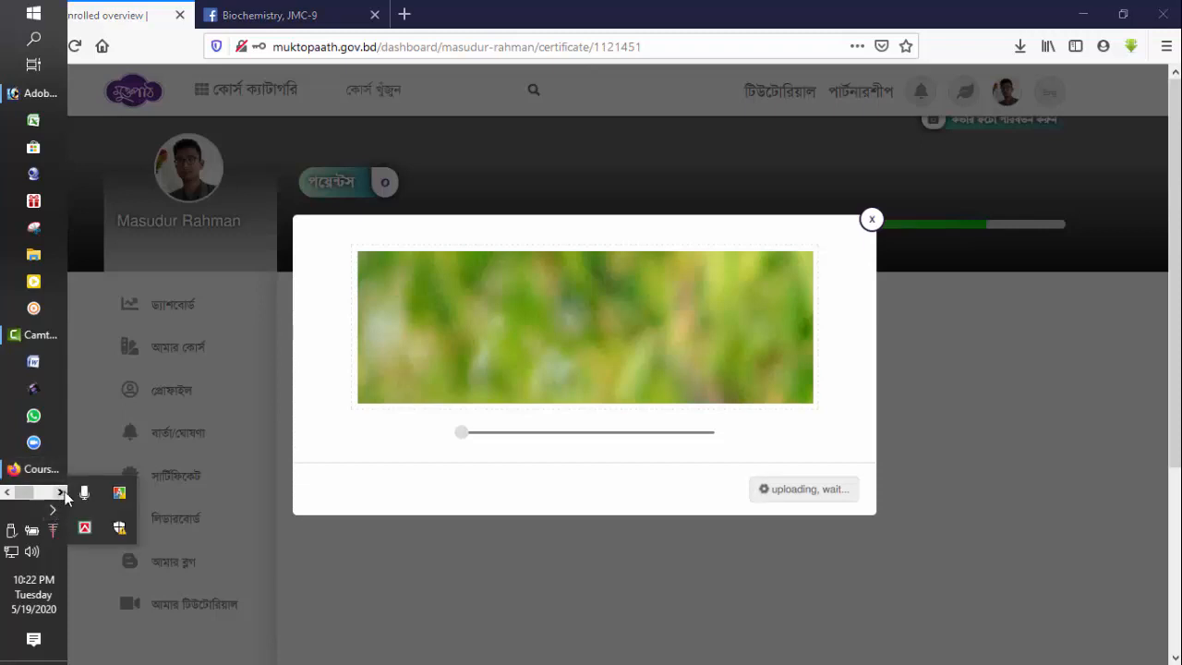
click(61, 492)
click(41, 148)
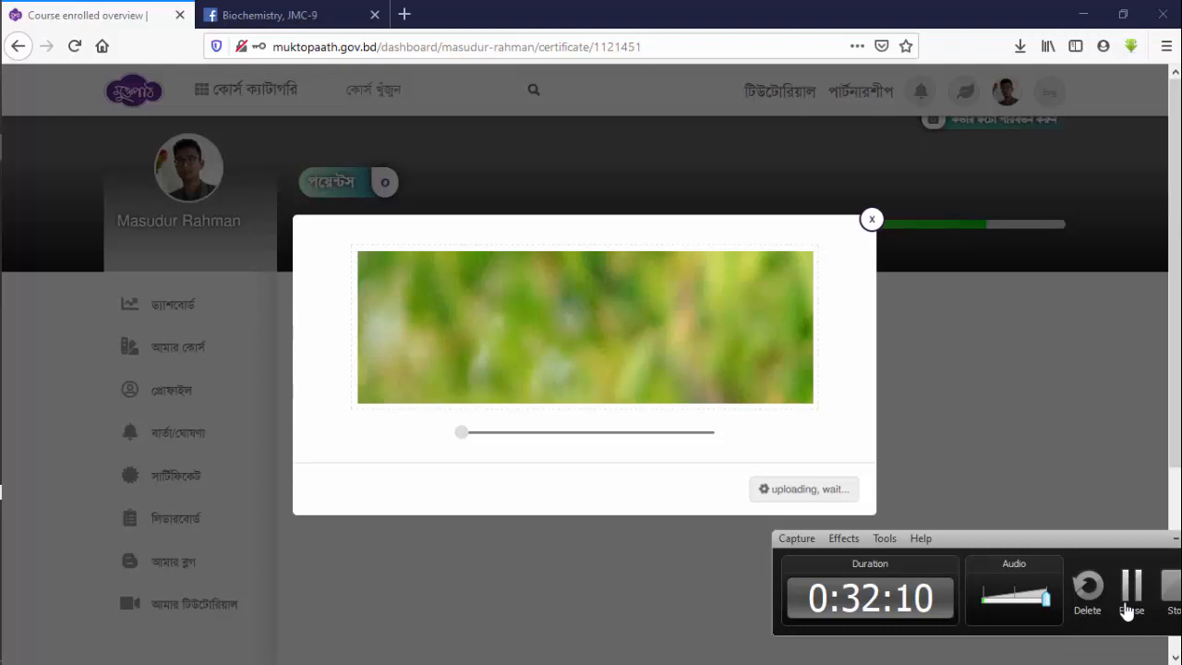
click(1127, 605)
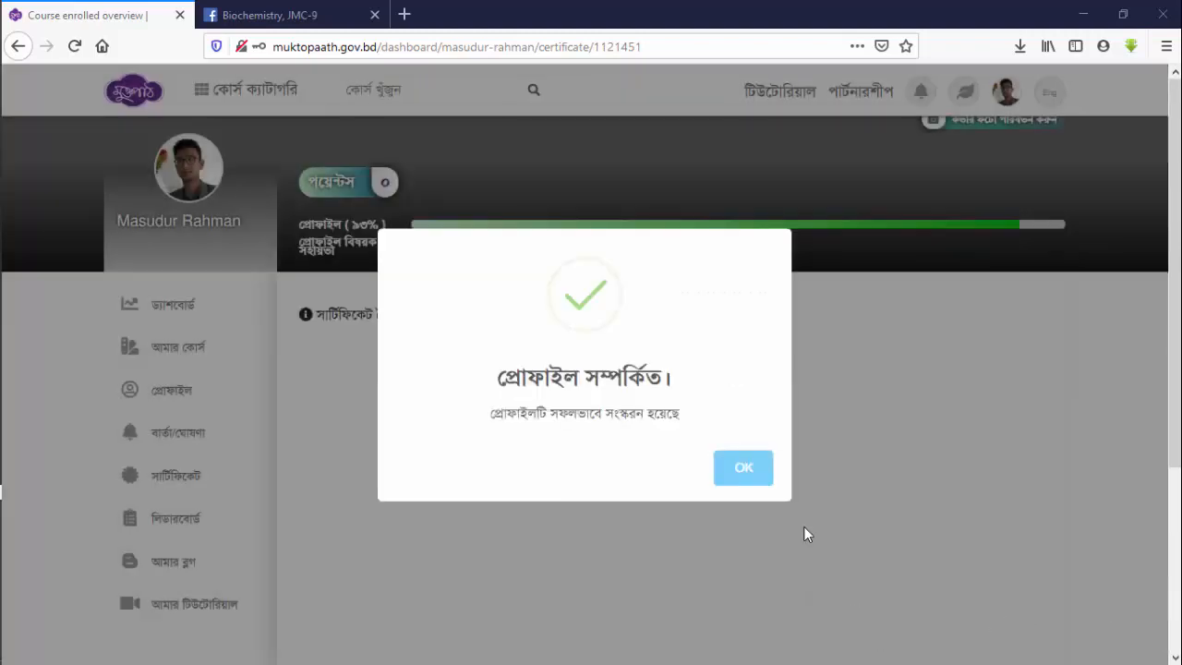
click(752, 484)
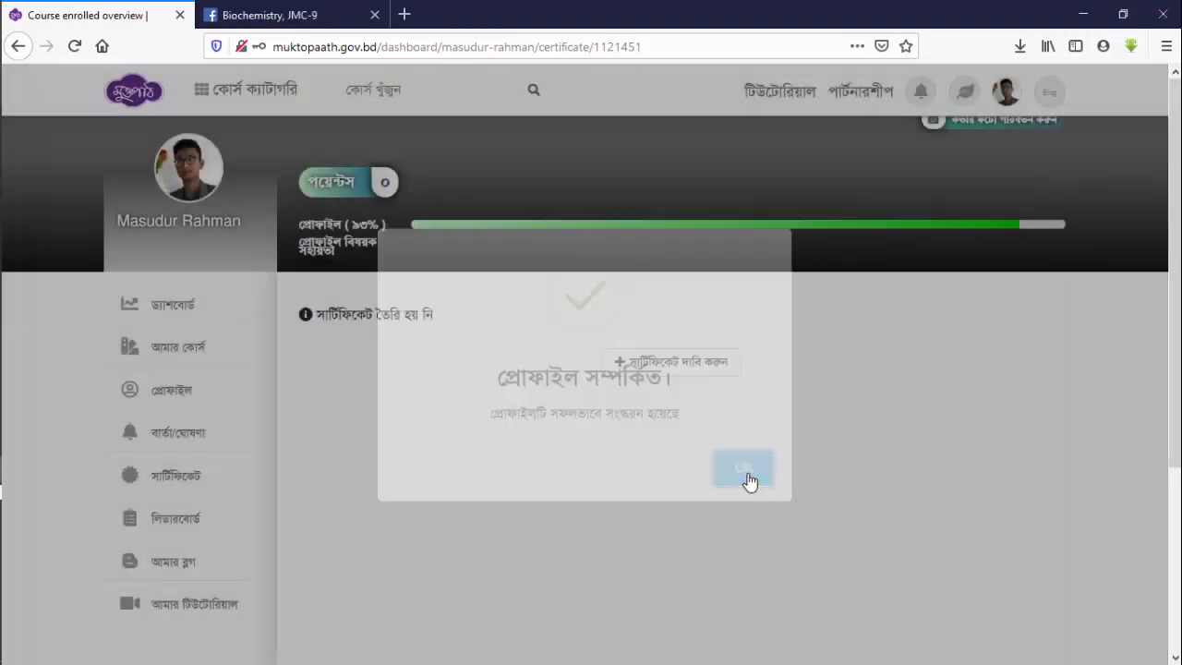
scroll(750, 480, down, 3)
scroll(750, 481, up, 3)
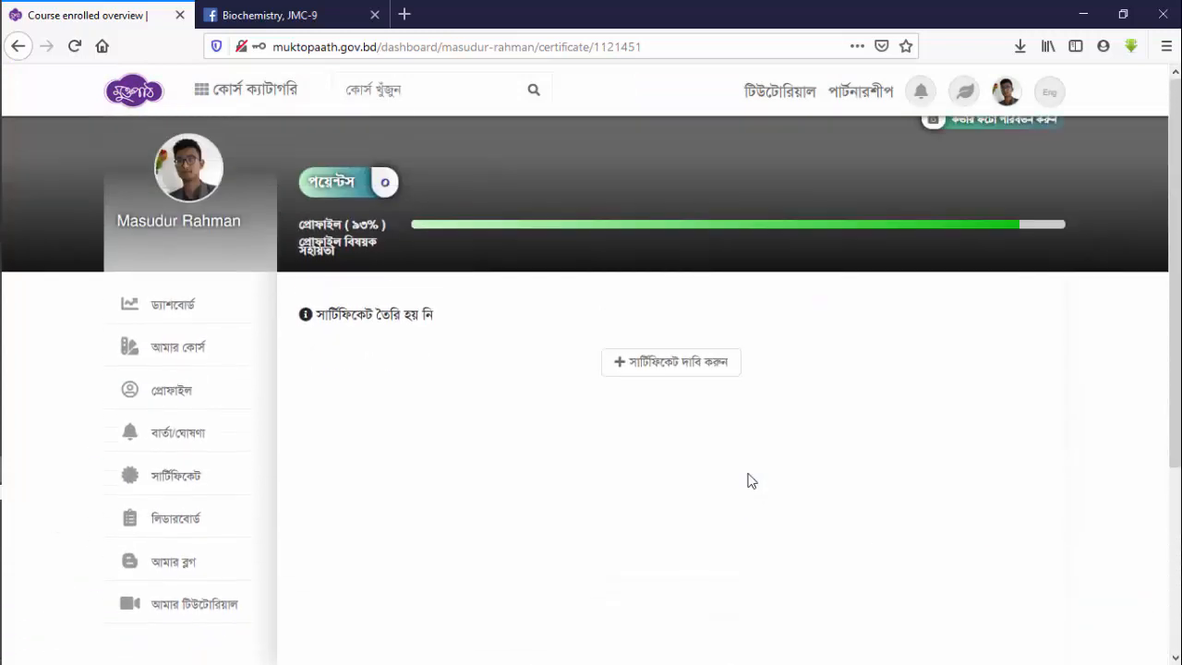
Try claiming the course certificate again and dismiss the Profile Incomplete alert
click(634, 372)
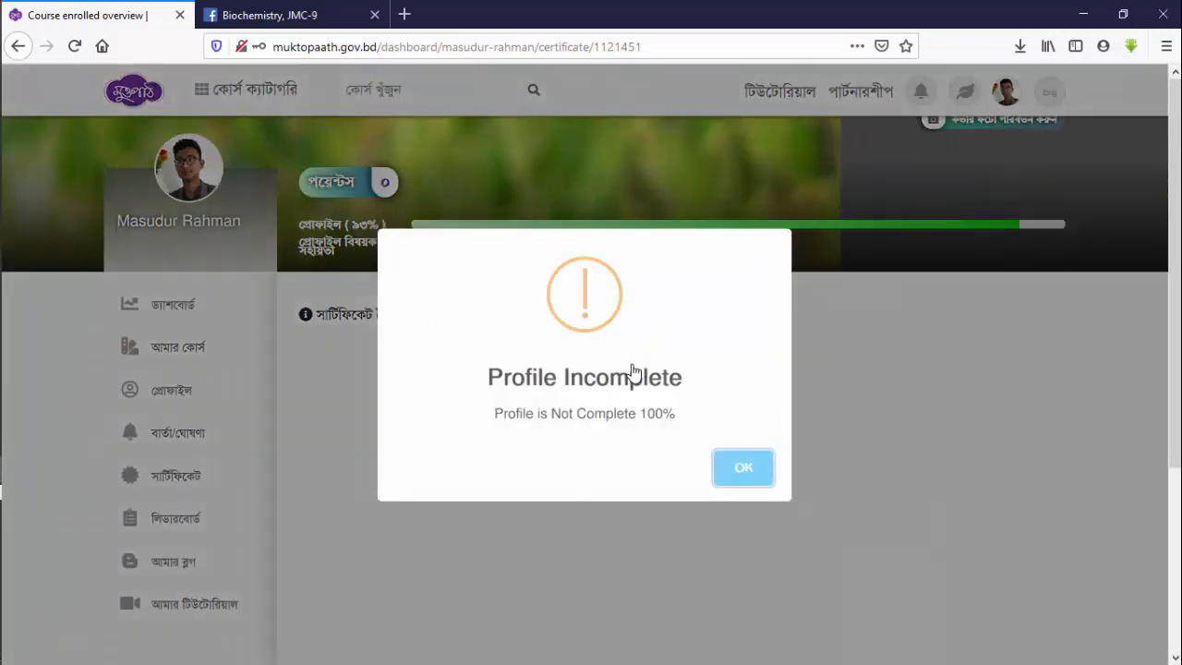
click(756, 473)
mouse_move(21, 413)
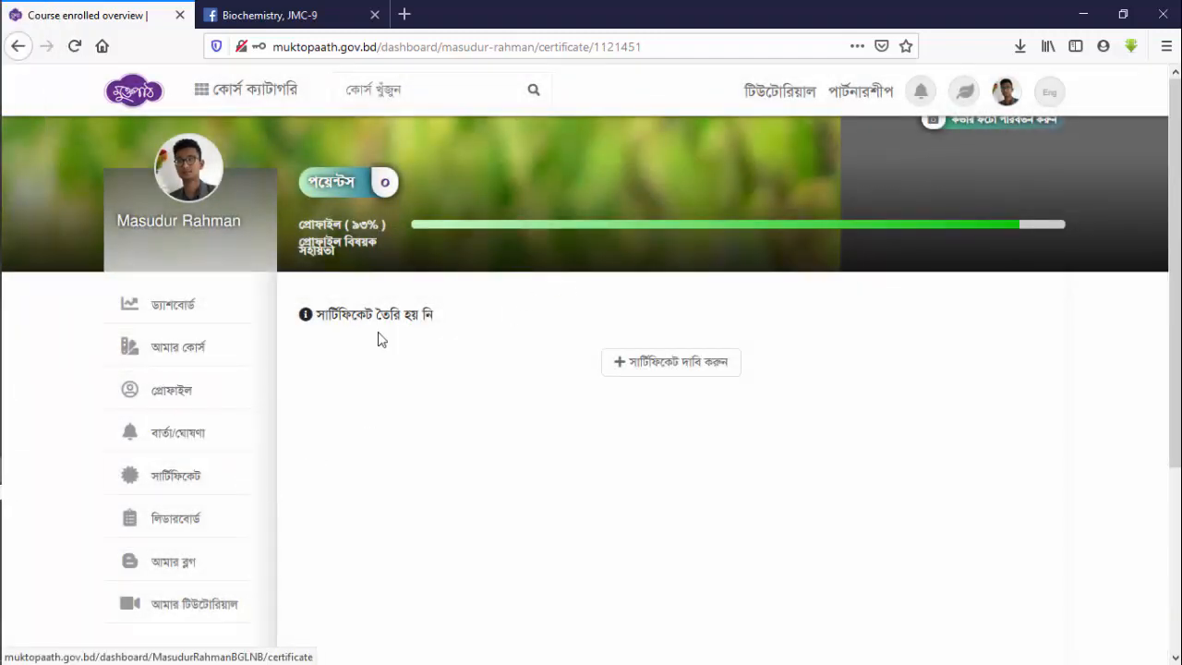
Open the profile and review its attachments, contact and employment sections
click(1005, 97)
click(944, 146)
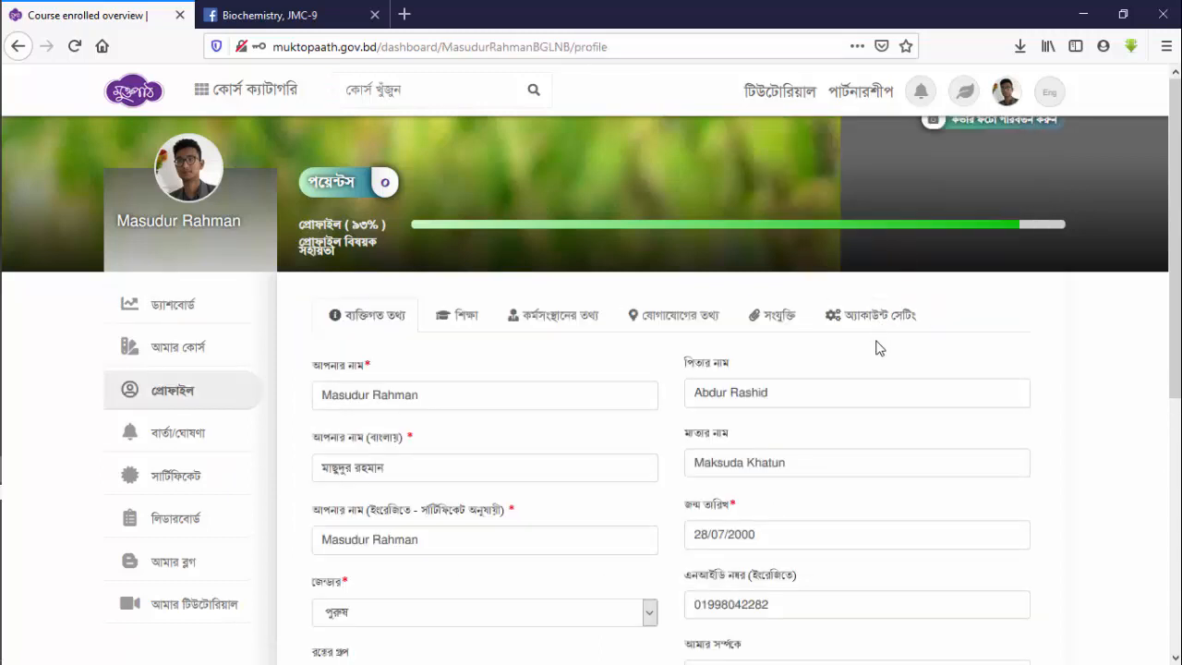
click(762, 320)
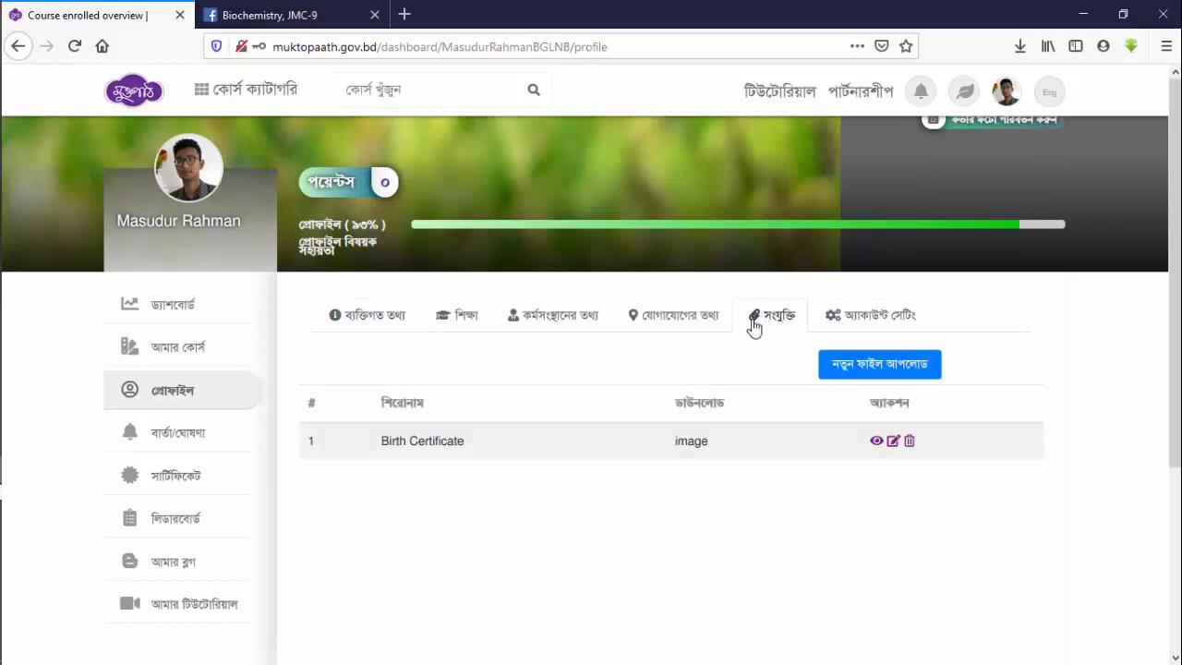
click(697, 335)
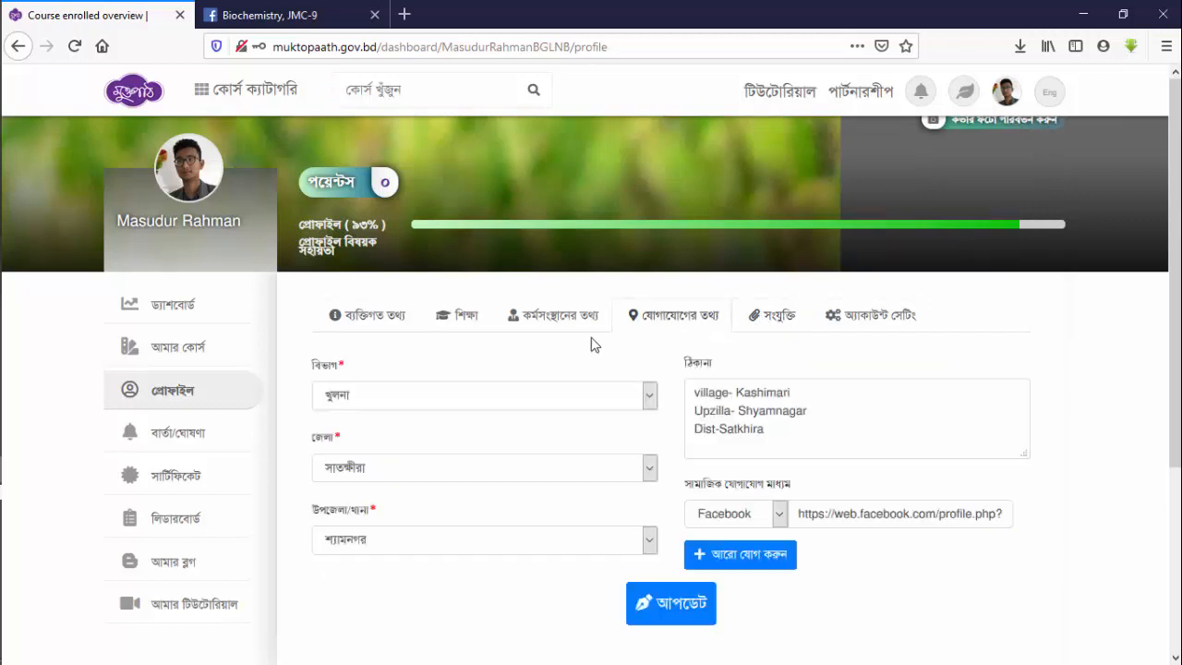
click(560, 328)
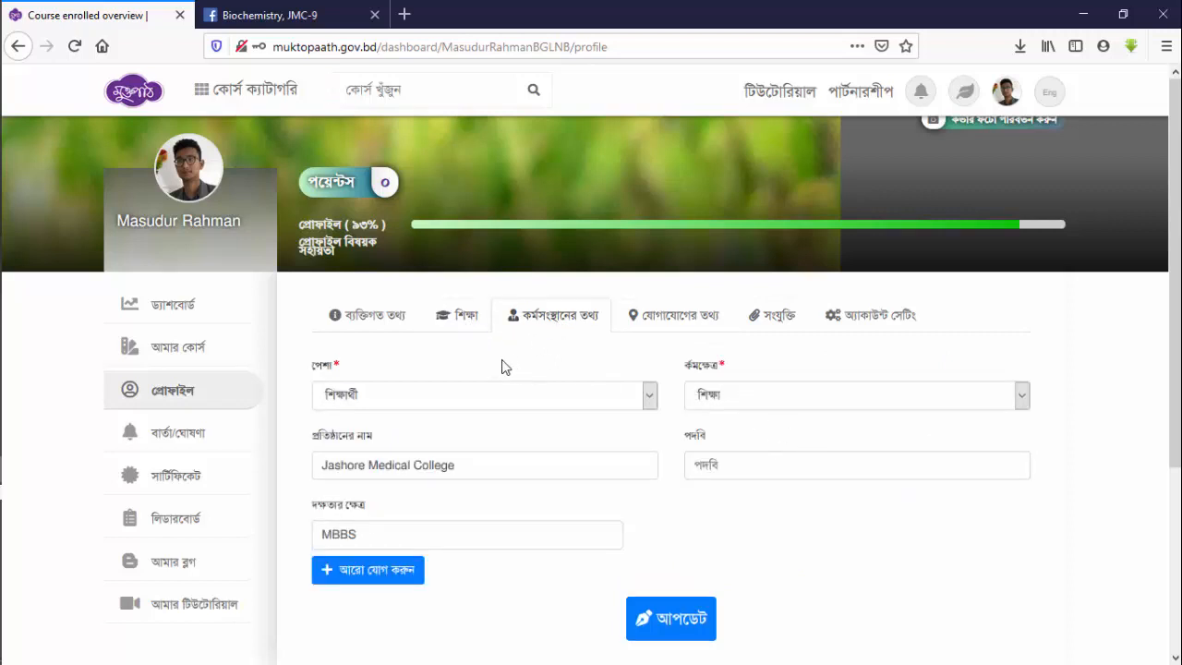
Check the education and personal information tabs, then open the account email edit dialog
click(459, 323)
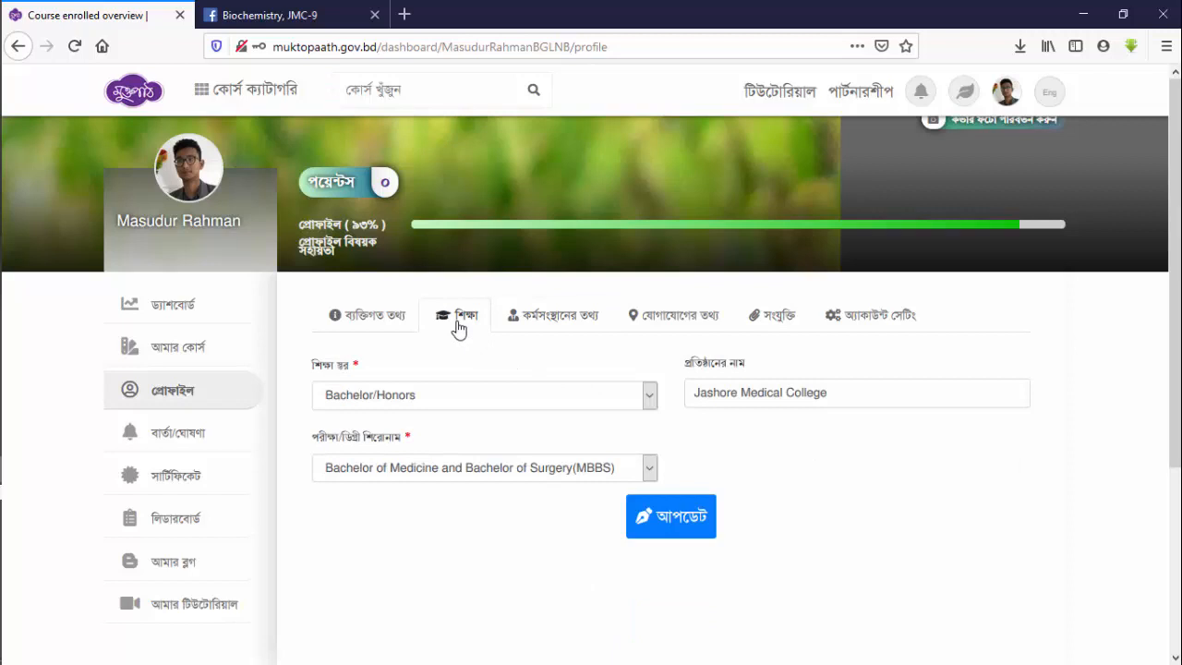
click(369, 325)
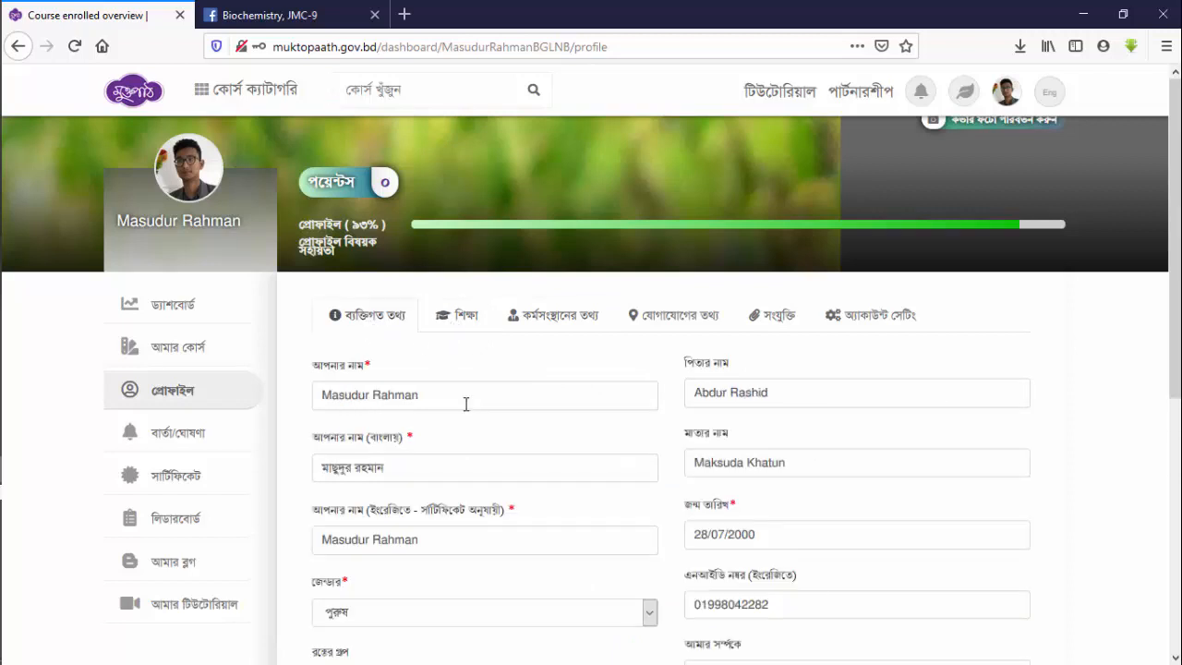
scroll(465, 403, down, 4)
scroll(465, 407, up, 4)
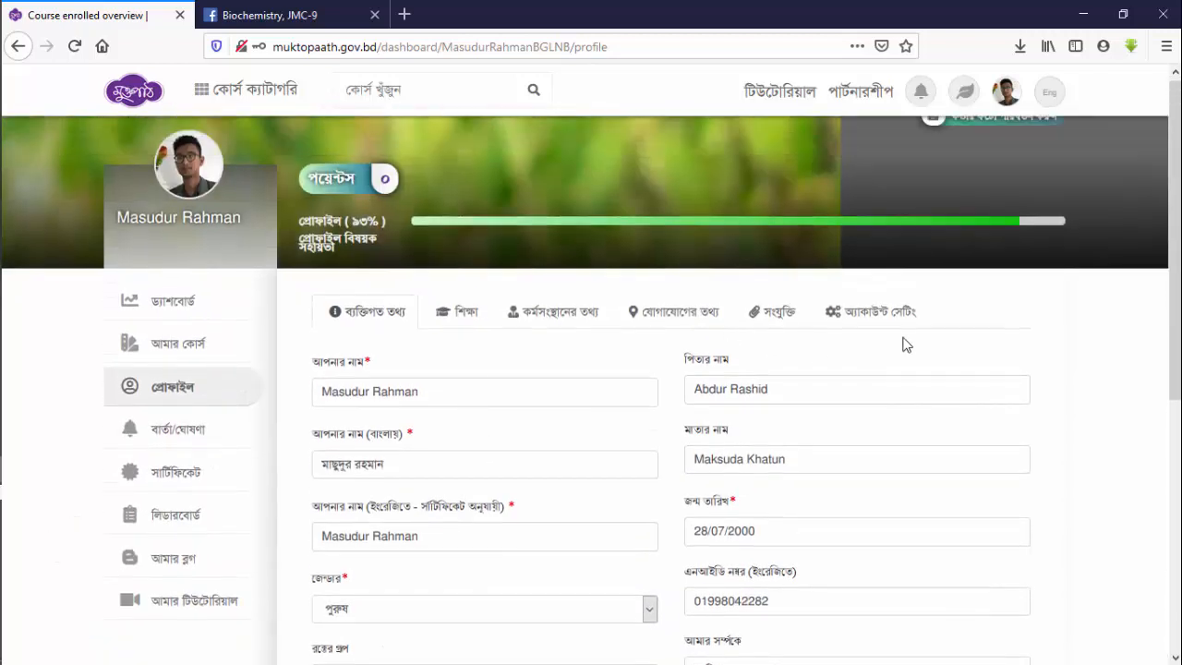
click(886, 312)
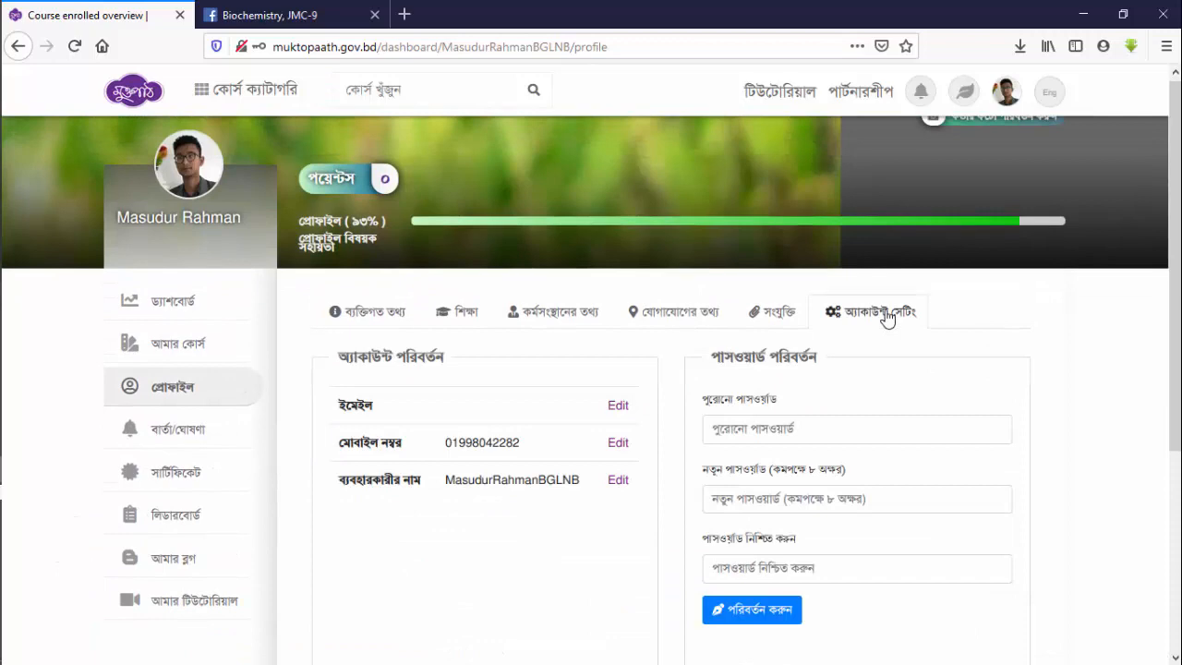
click(617, 409)
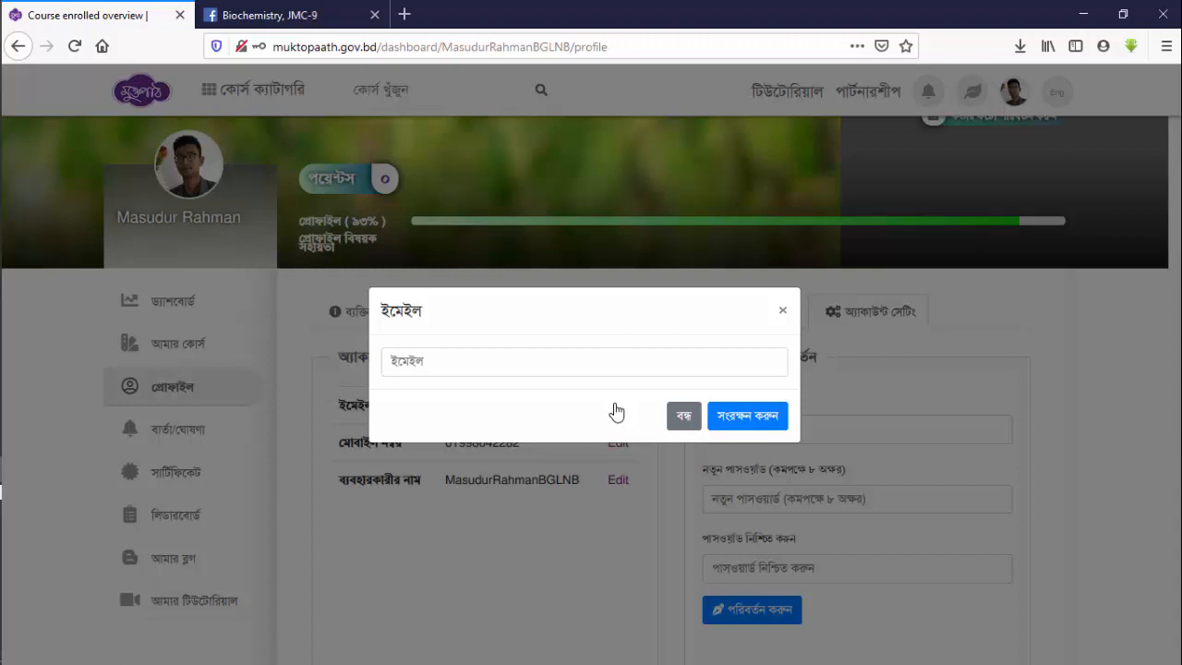
mouse_move(3, 397)
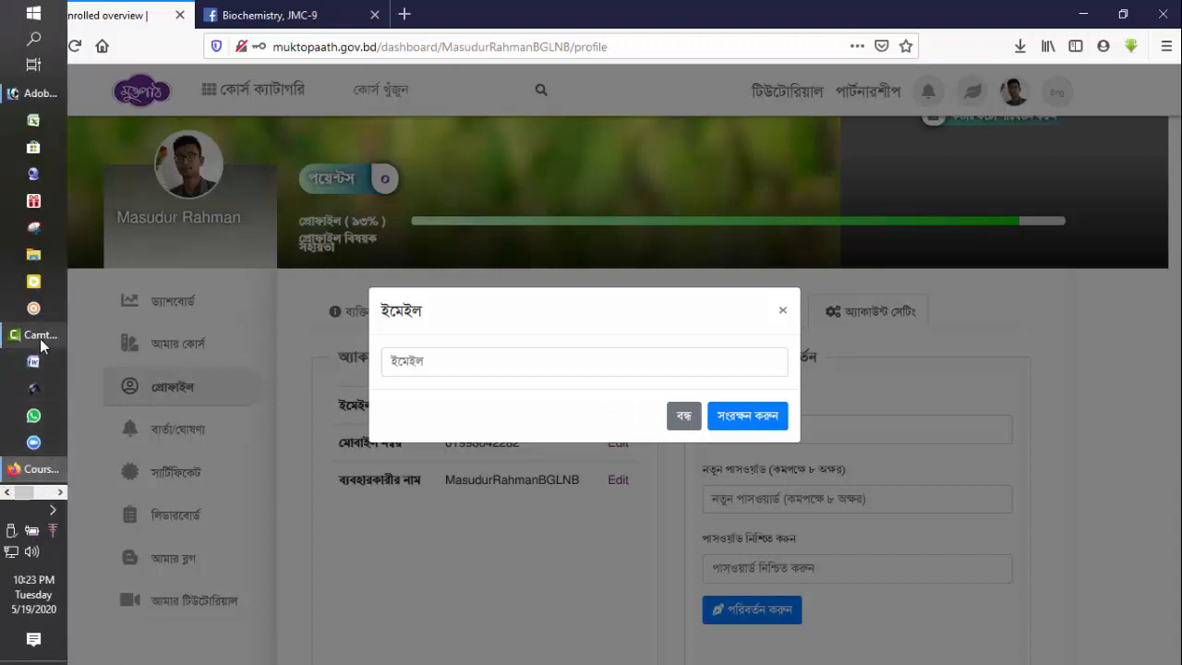
Save the account email address in the ইমেইল dialog, acknowledge the success message, and close the dialog
click(60, 493)
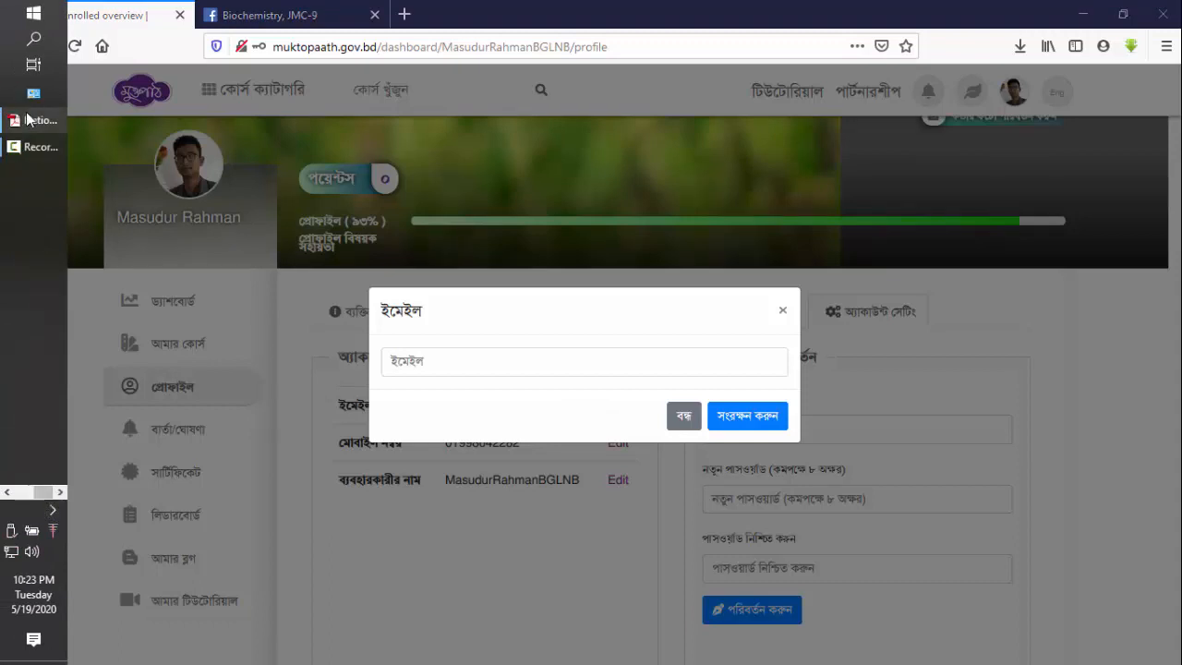
click(34, 147)
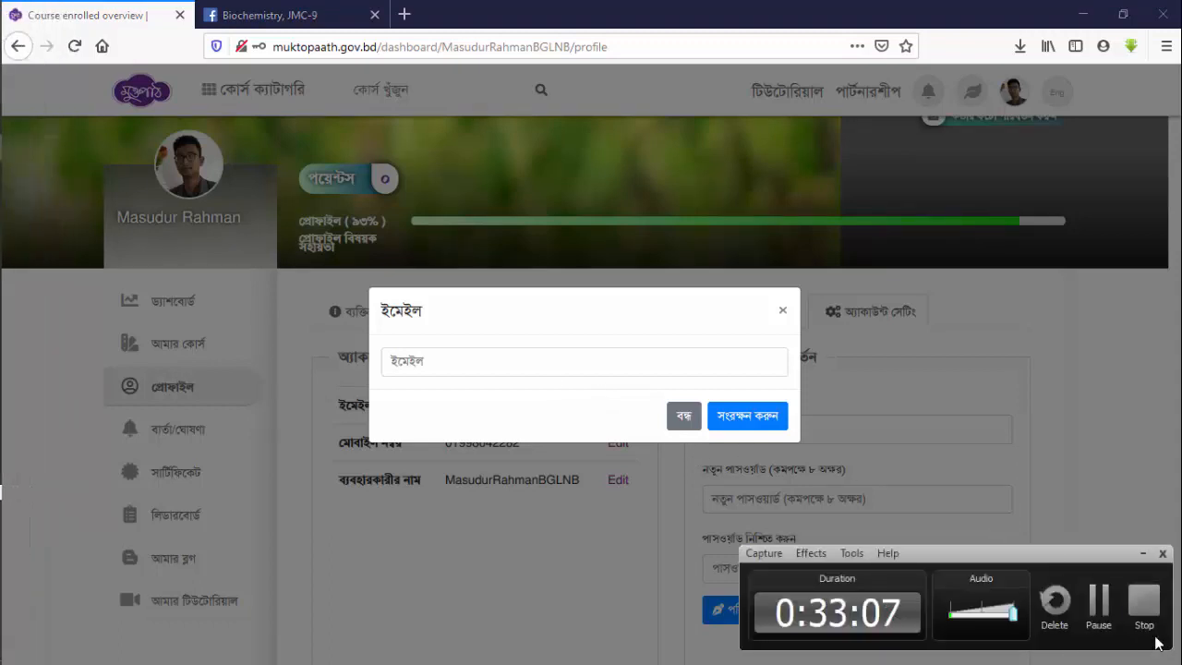
click(1105, 619)
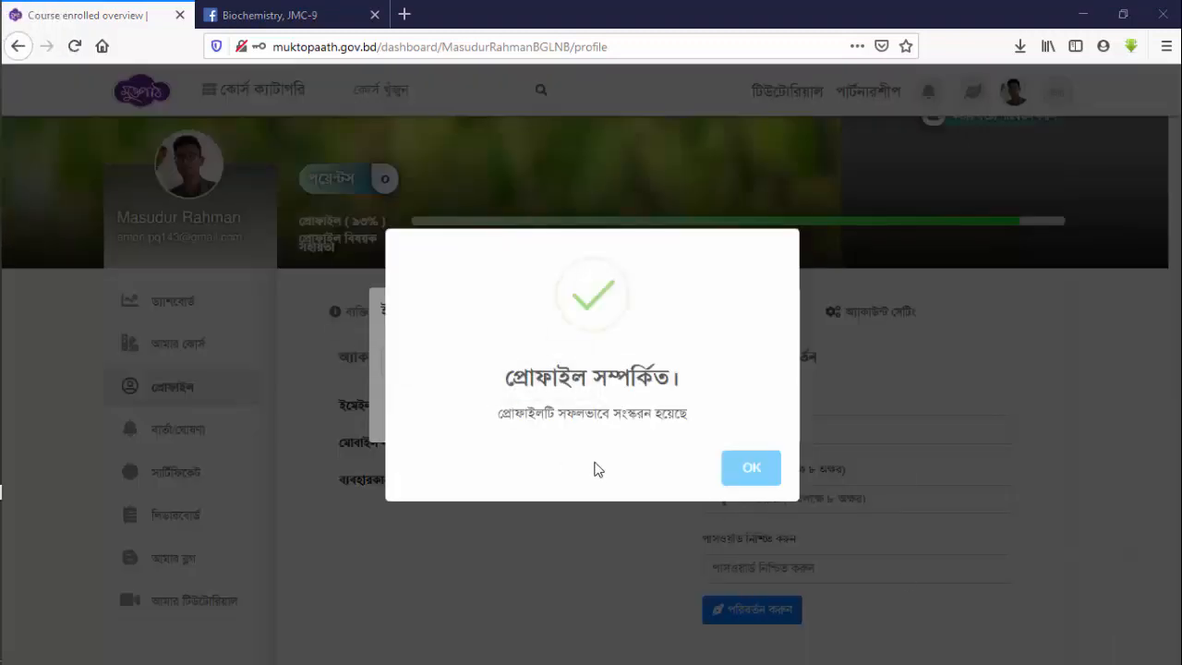
click(749, 465)
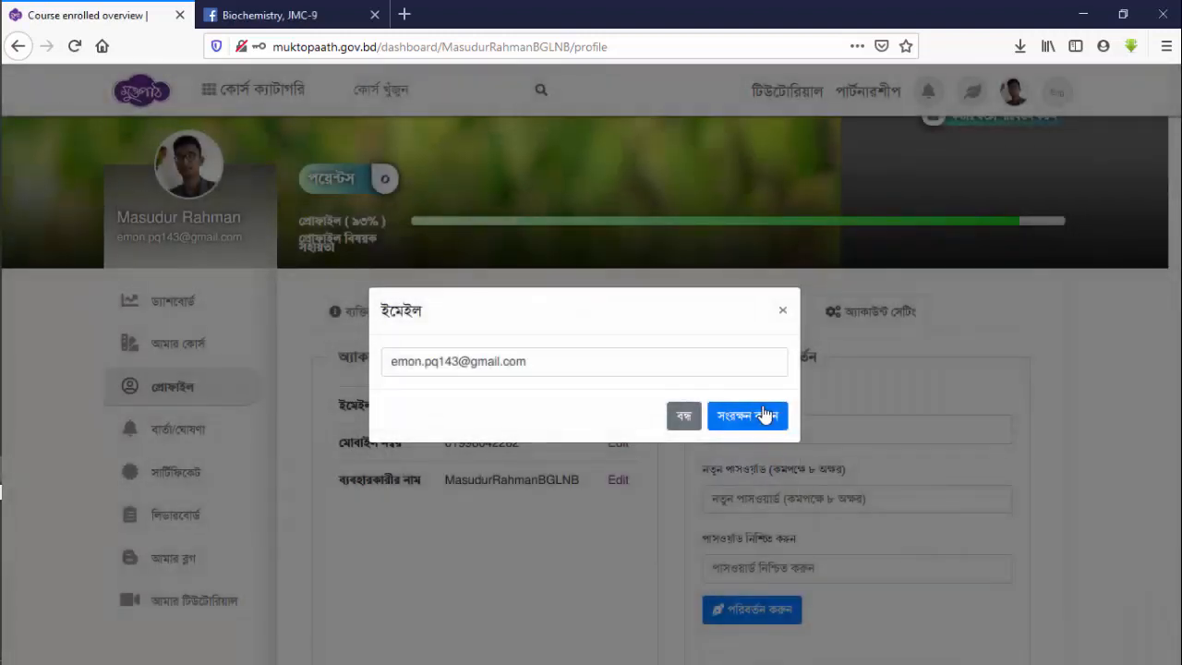
click(758, 421)
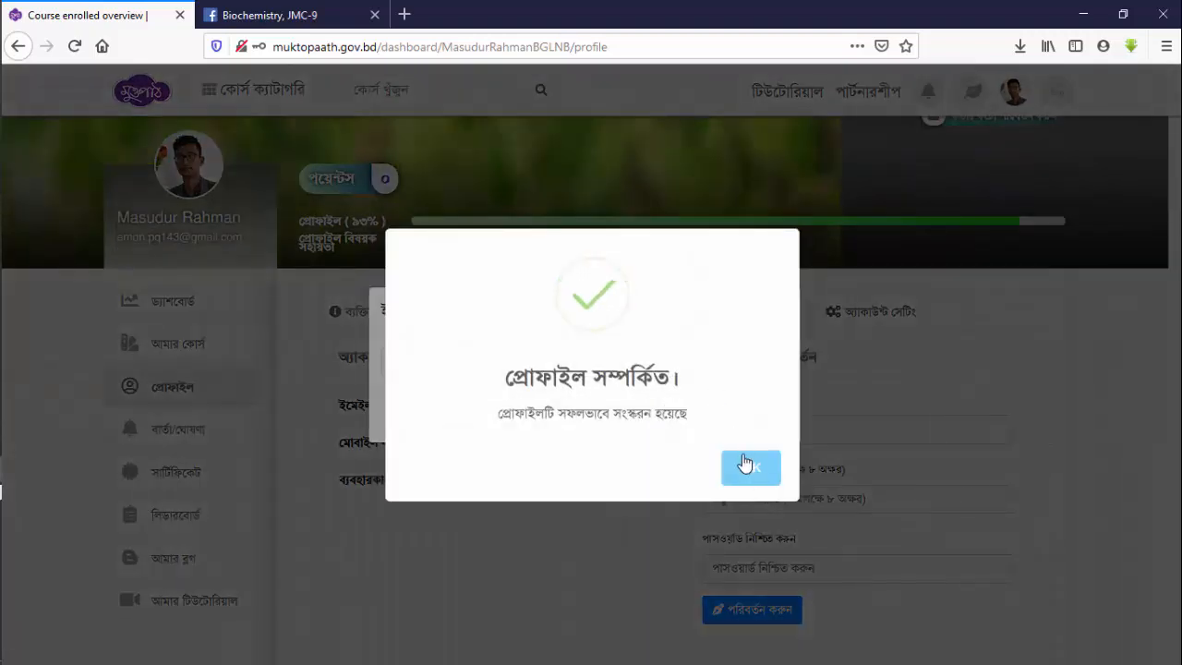
click(749, 468)
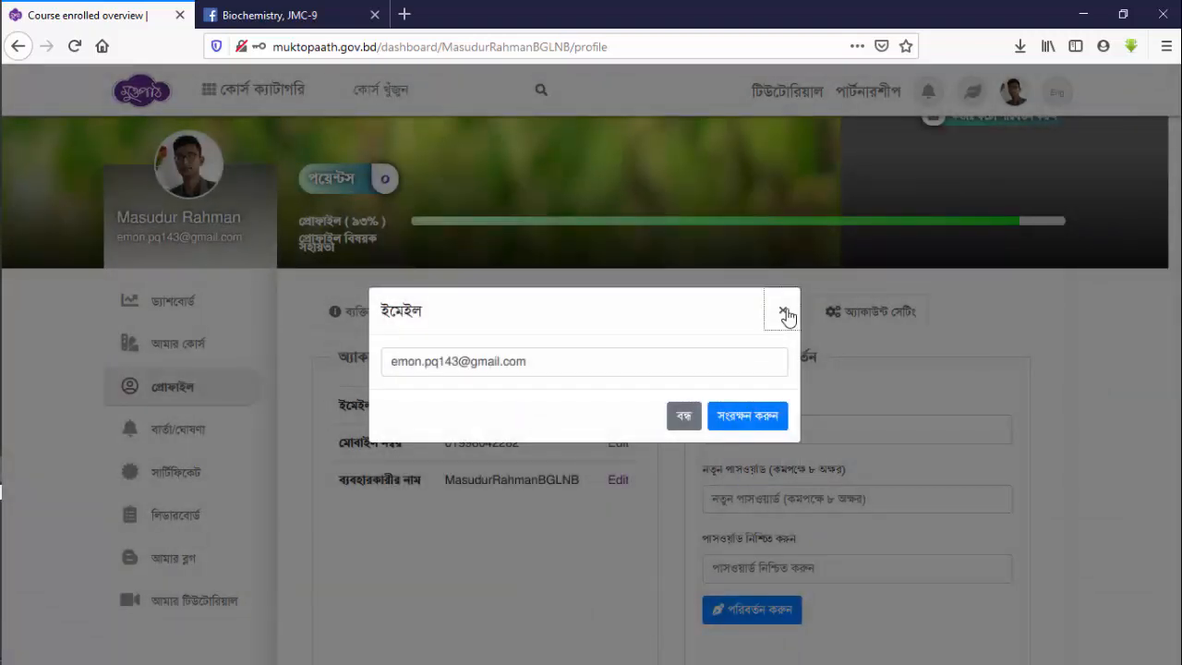
click(784, 312)
scroll(517, 381, down, 1)
scroll(517, 382, up, 1)
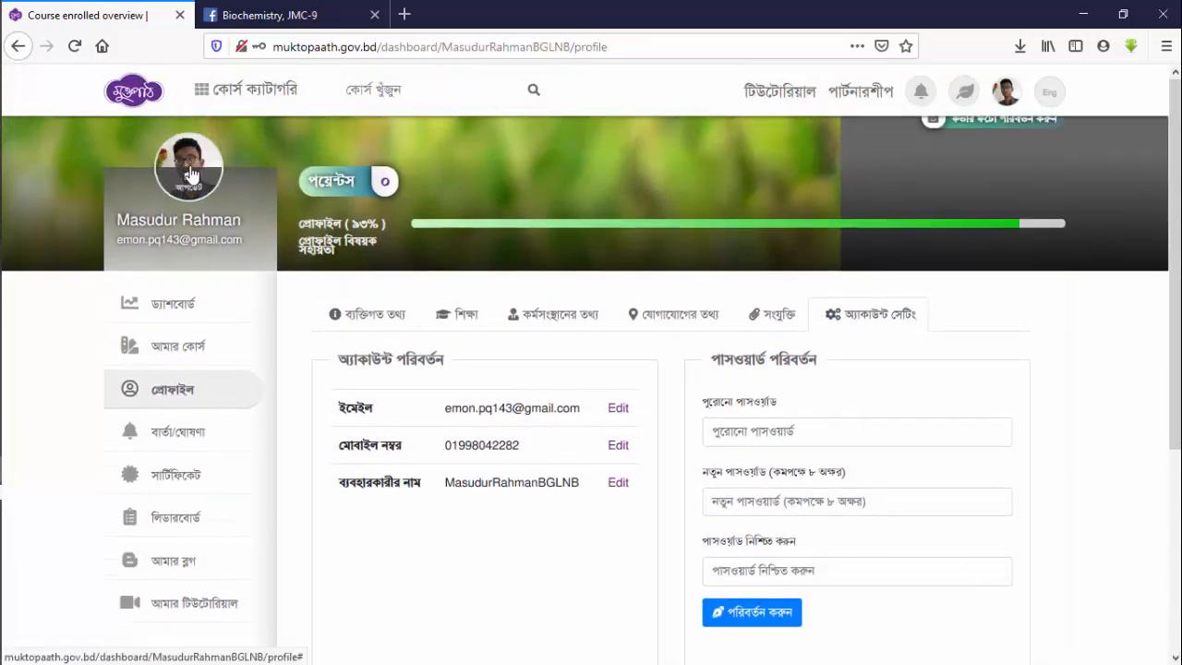
Look over the attachments and contact tabs, then return to the personal information form
click(769, 325)
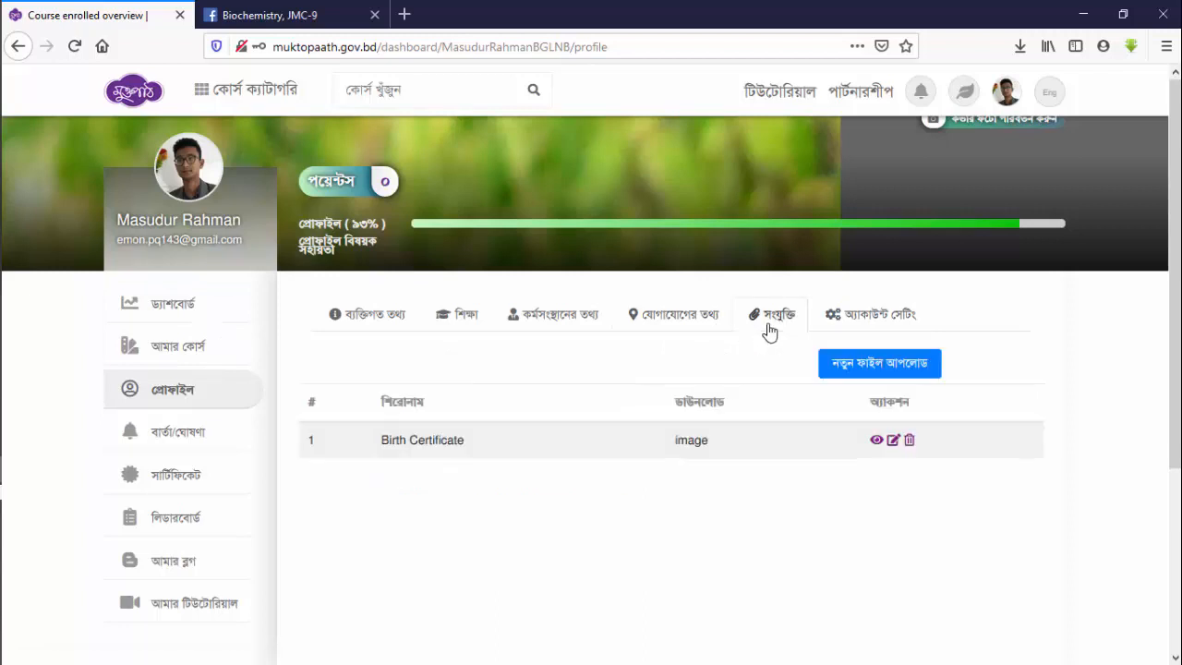
click(664, 334)
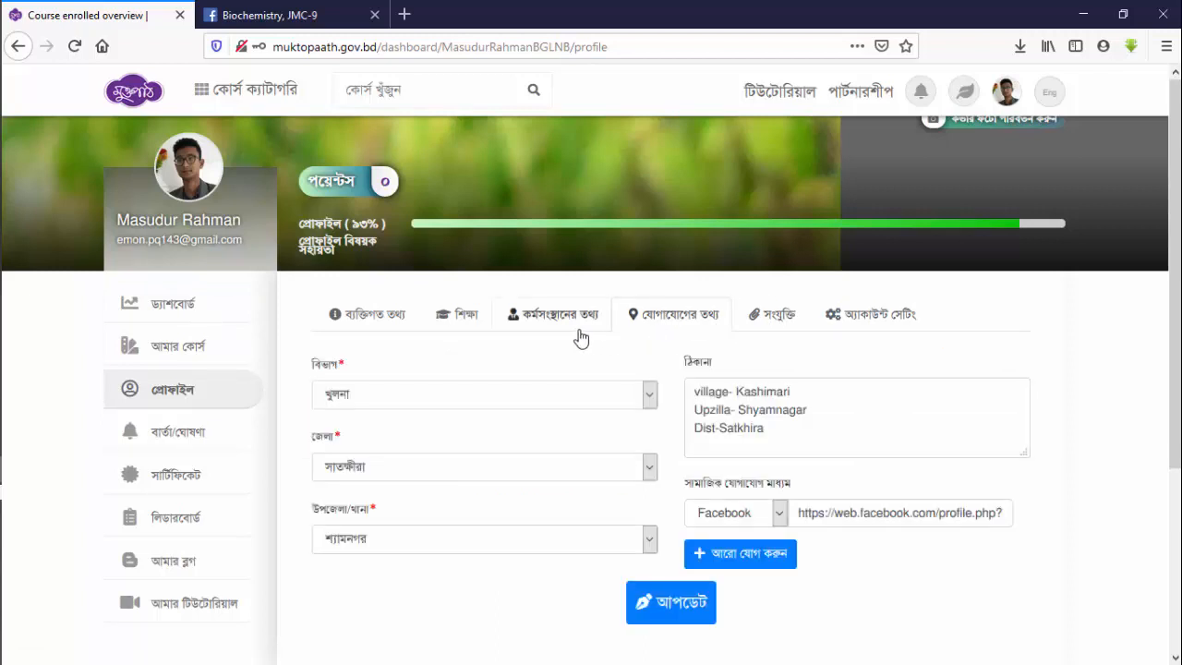
click(381, 329)
scroll(477, 491, down, 5)
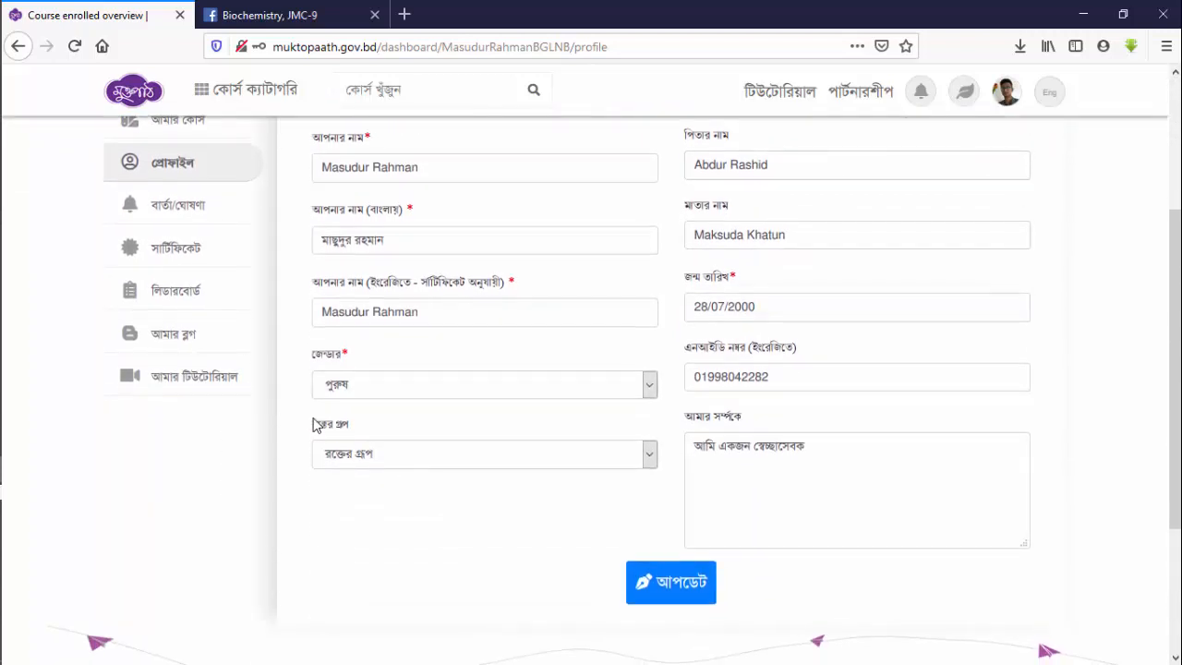
Set the blood group to O+ and save the personal information update
click(652, 456)
click(326, 361)
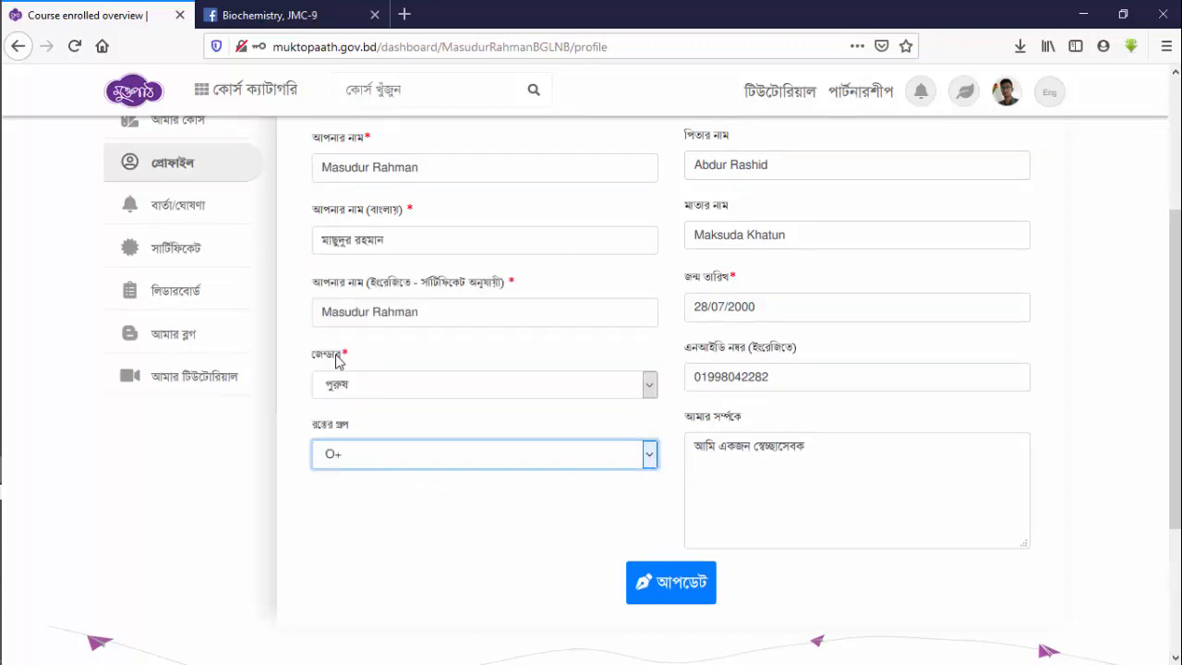
scroll(455, 359, up, 2)
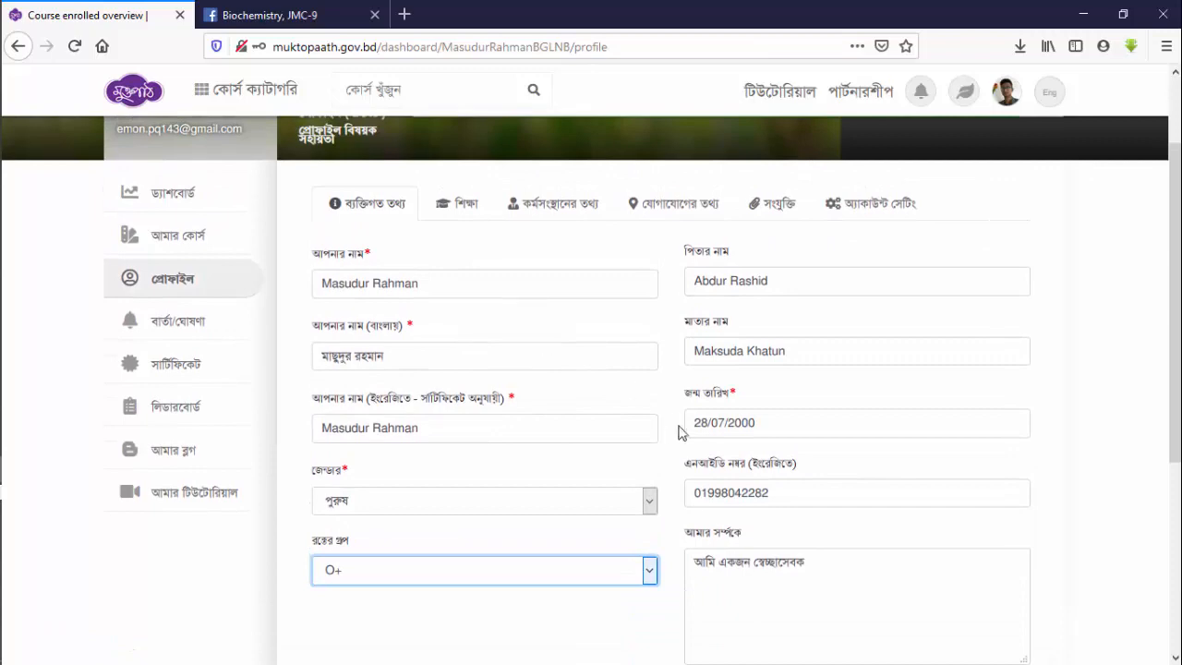
scroll(683, 432, down, 3)
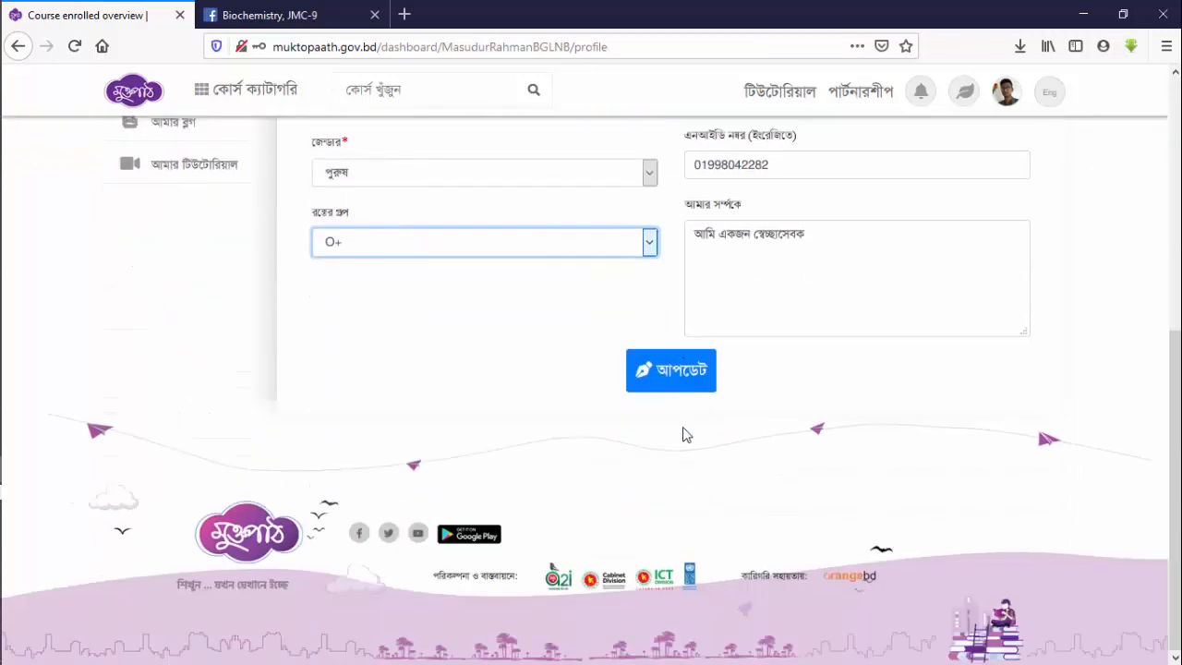
click(665, 377)
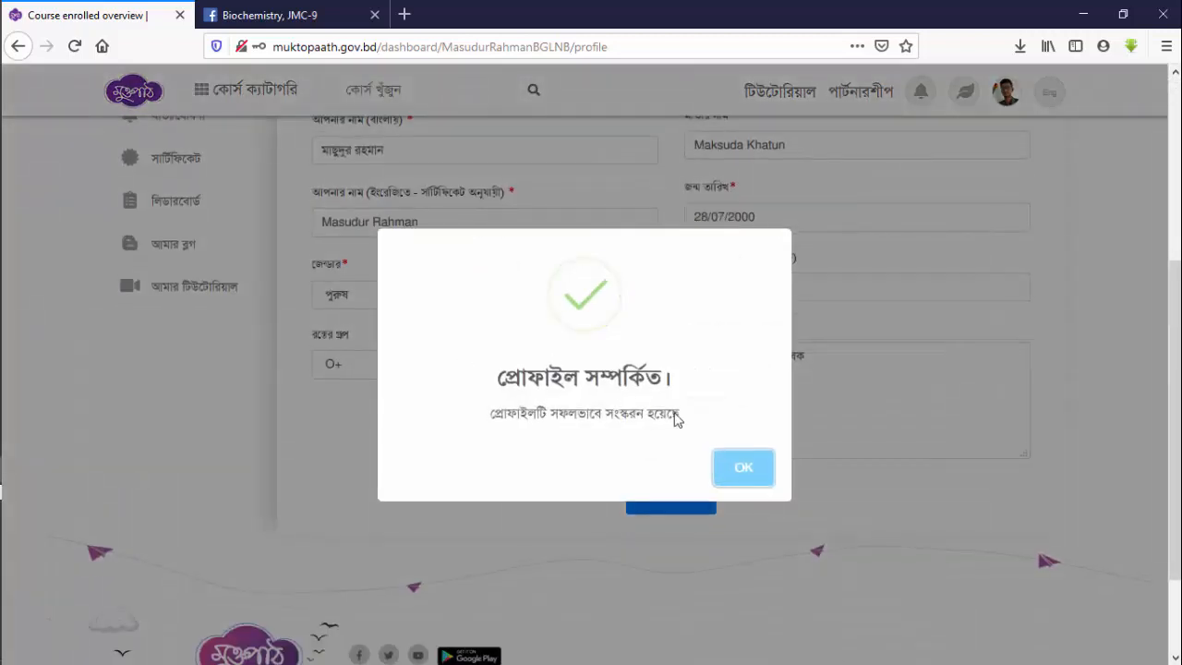
click(734, 479)
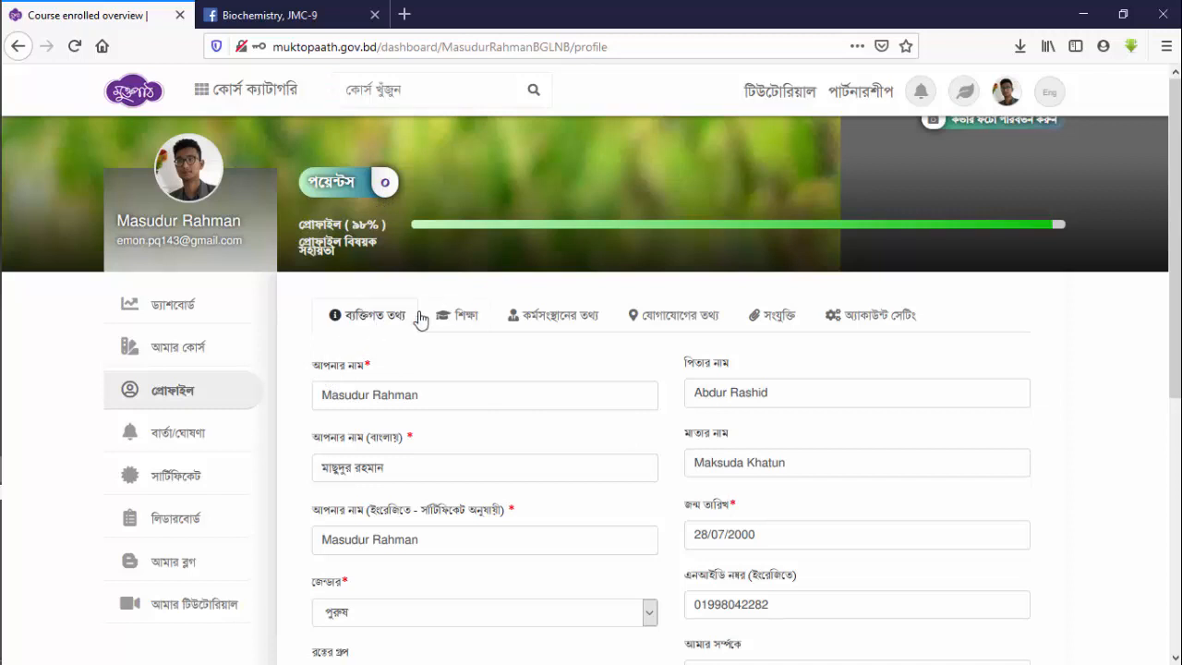
Check the education, employment and contact details, ending on the attachments section
click(461, 315)
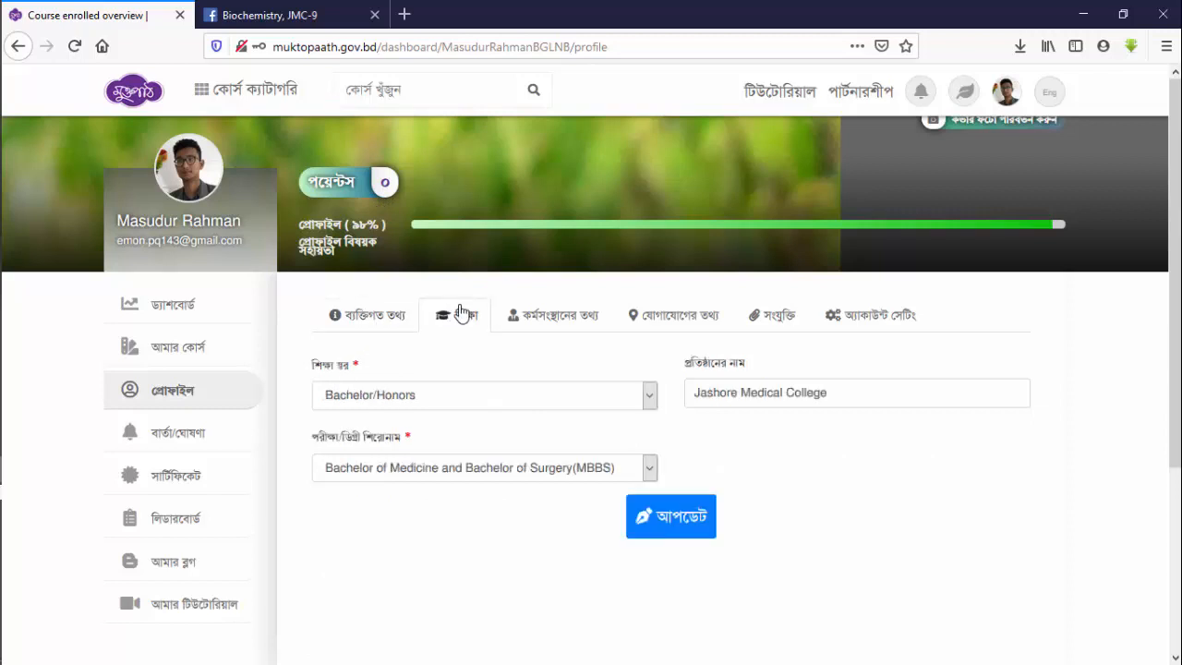
click(550, 319)
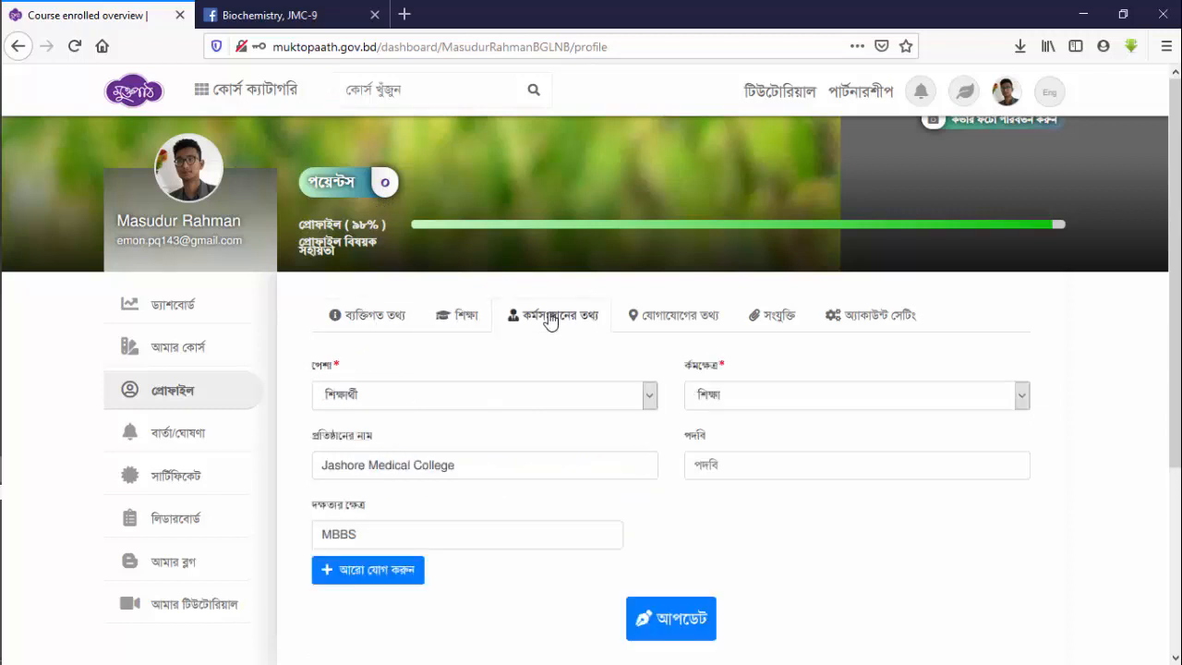
click(683, 316)
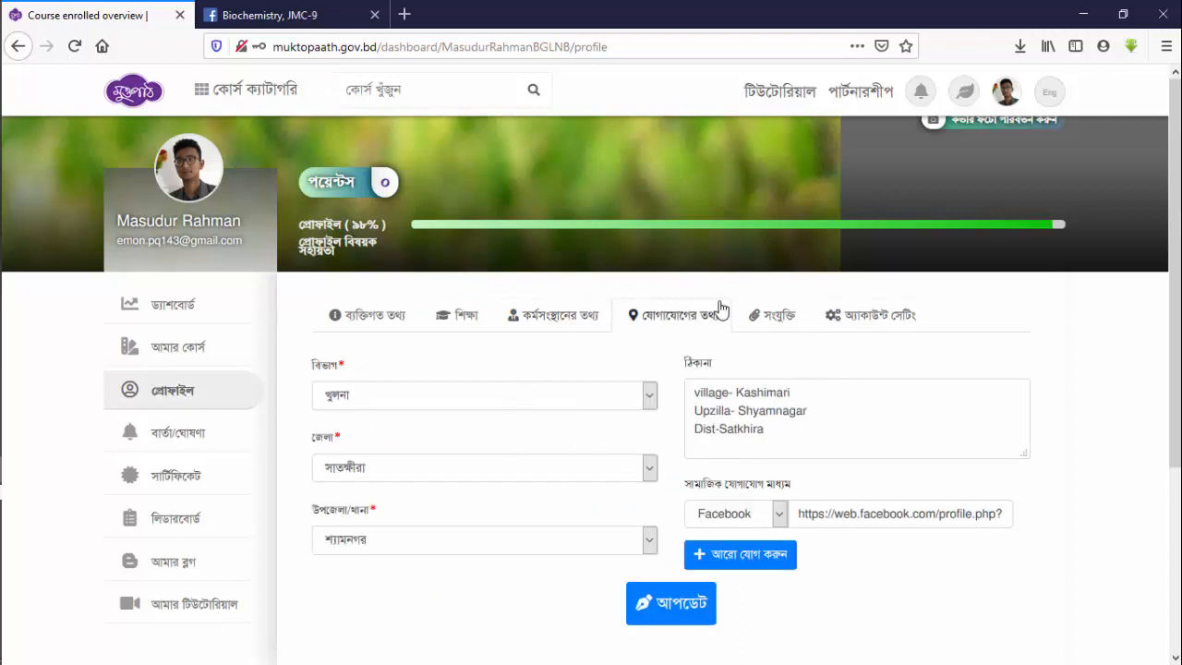
click(781, 321)
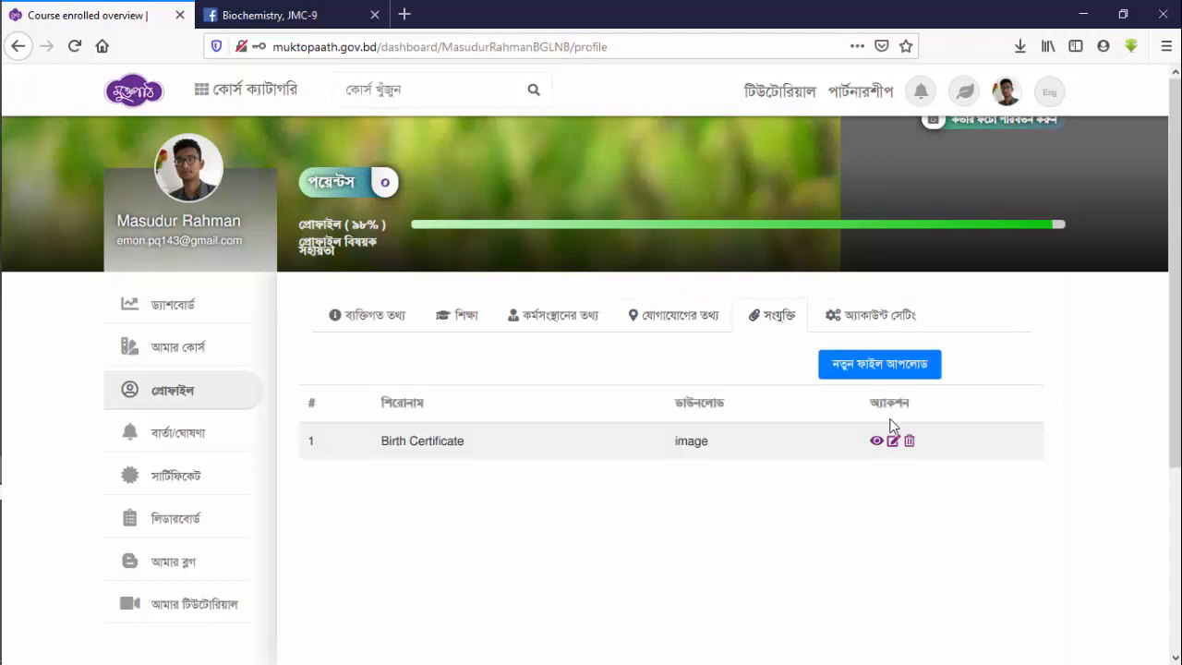
Start a new attachment titled 'SSc Certificate' and bring up the file picker
click(875, 365)
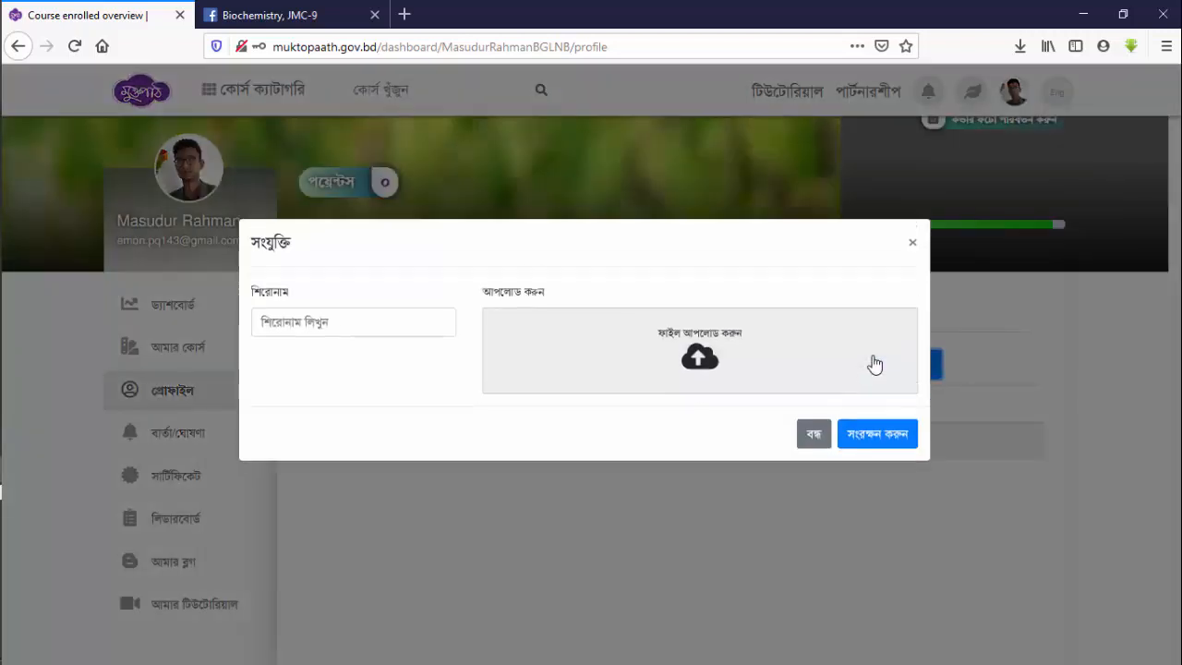
mouse_move(27, 471)
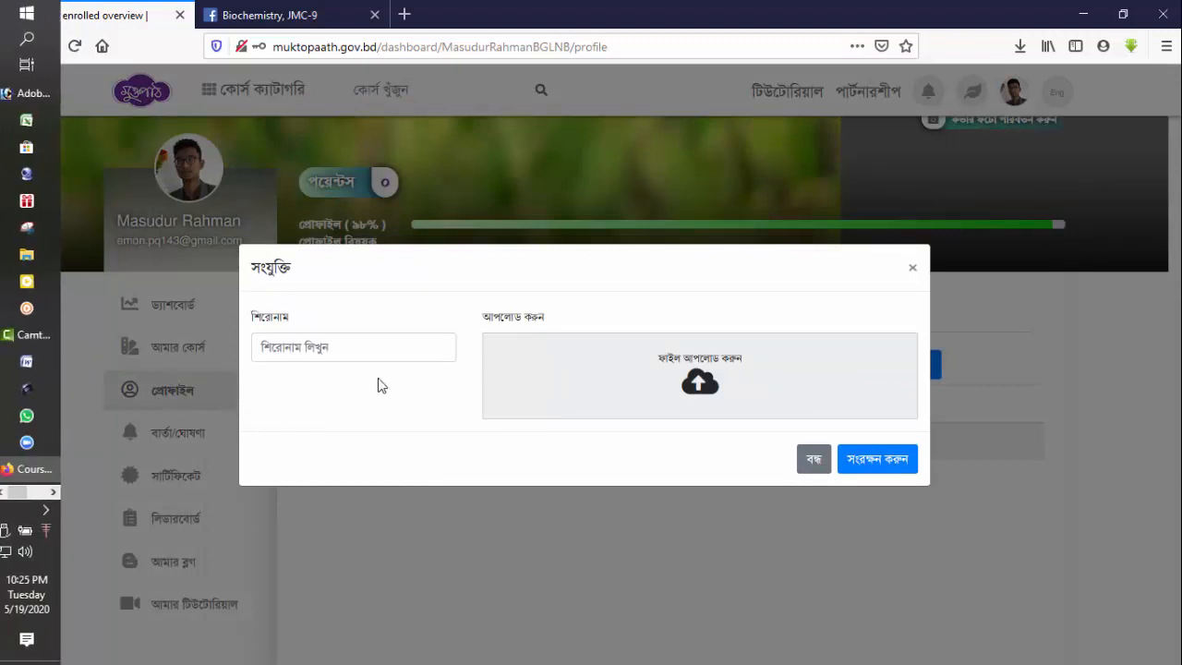
click(374, 347)
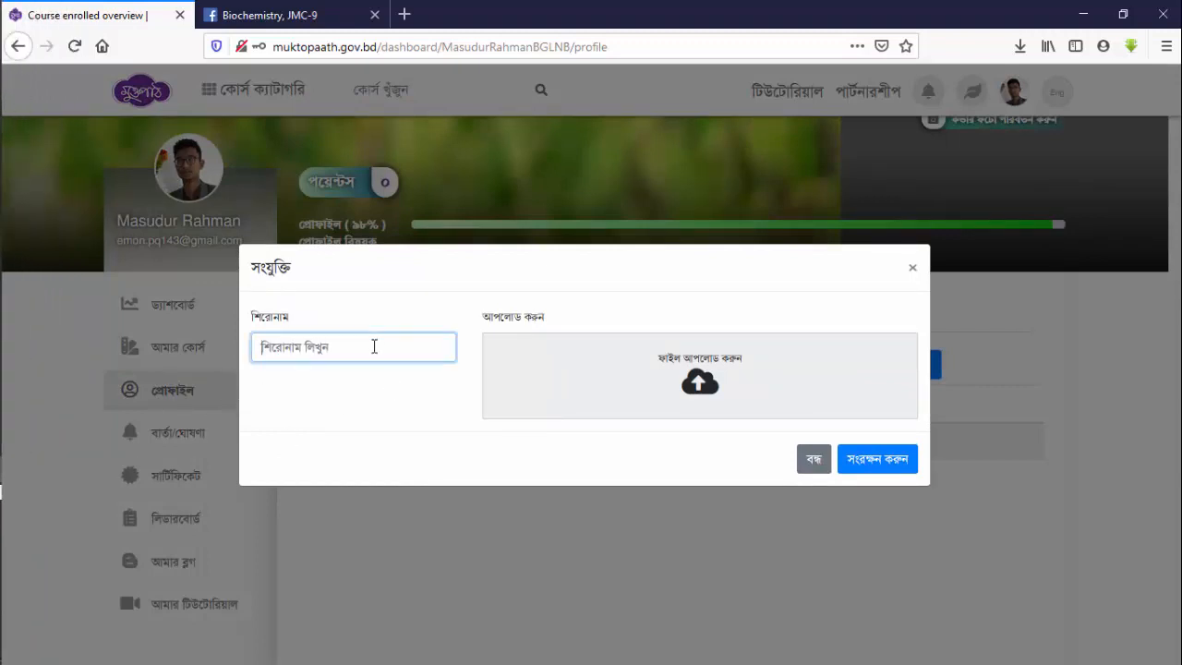
text(S)
text(Sc Certificate)
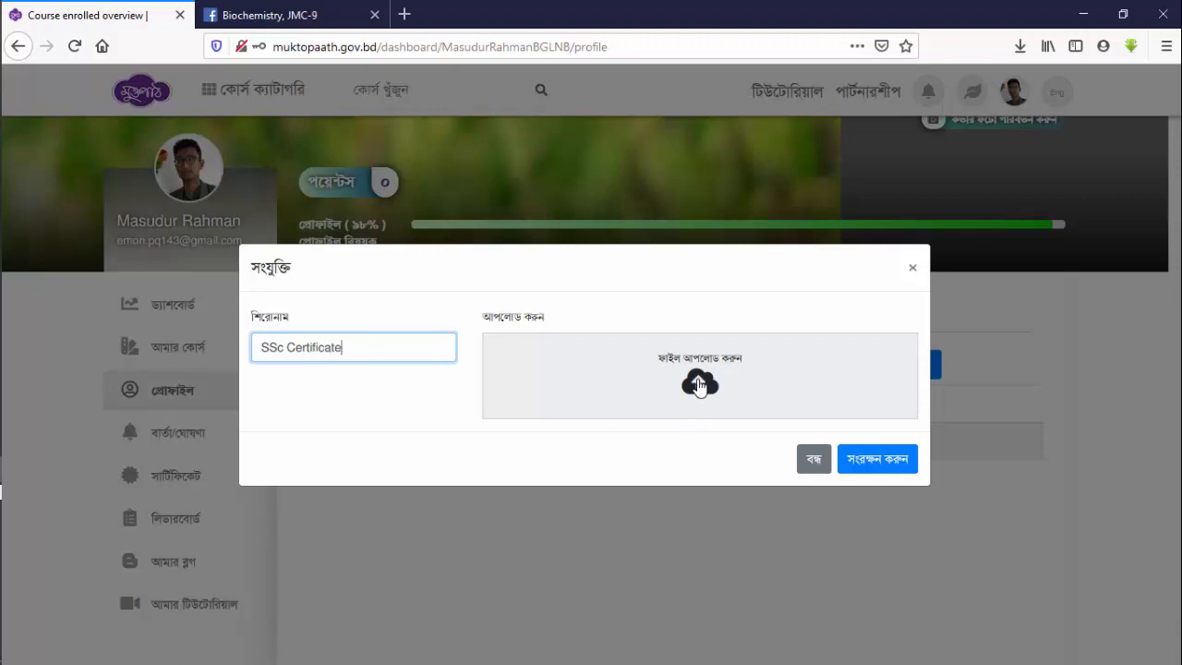
click(699, 384)
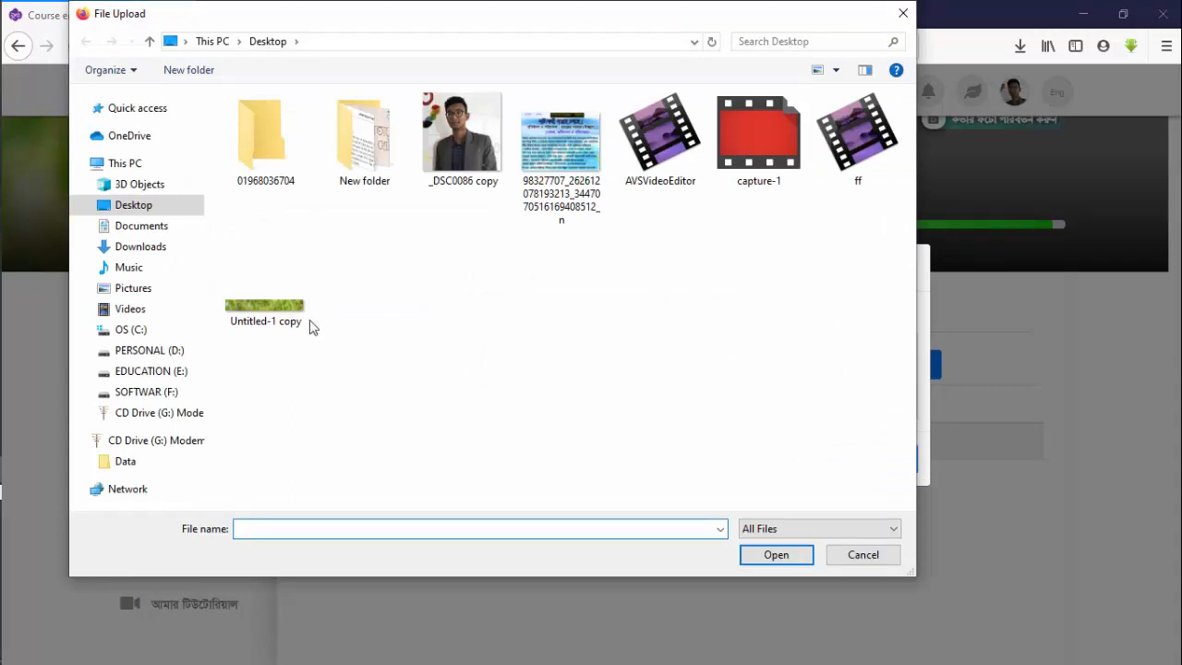
Choose the SSC Certificate image from D: Documents > My Papers for the attachment
click(170, 353)
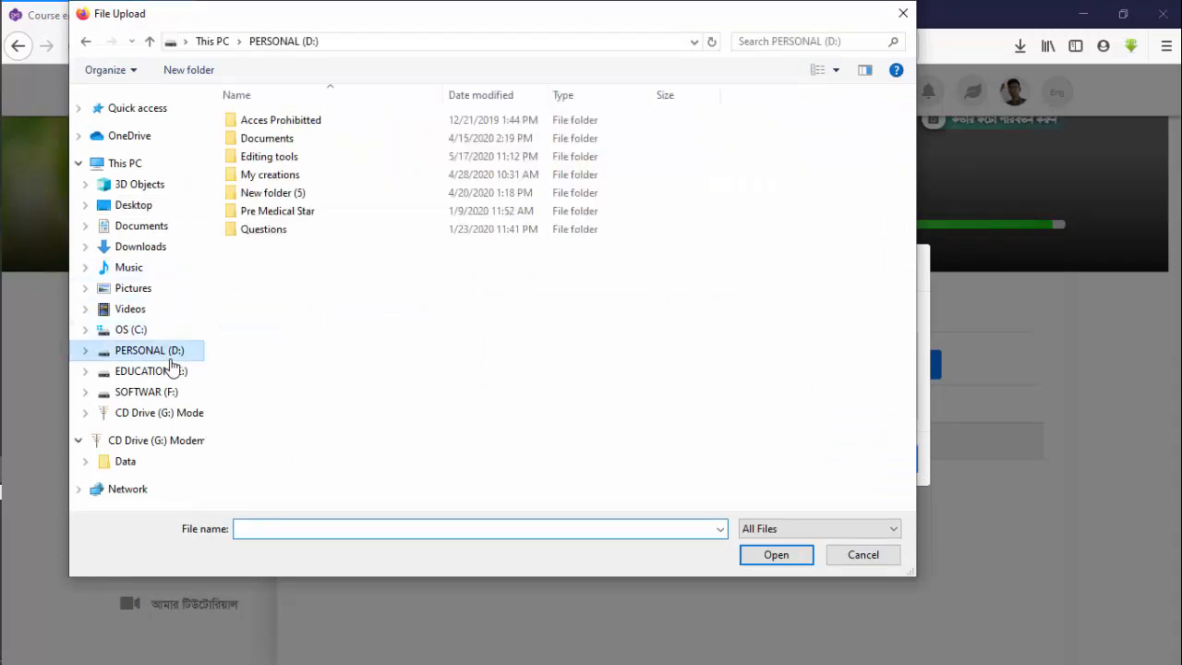
click(268, 145)
double_click(268, 145)
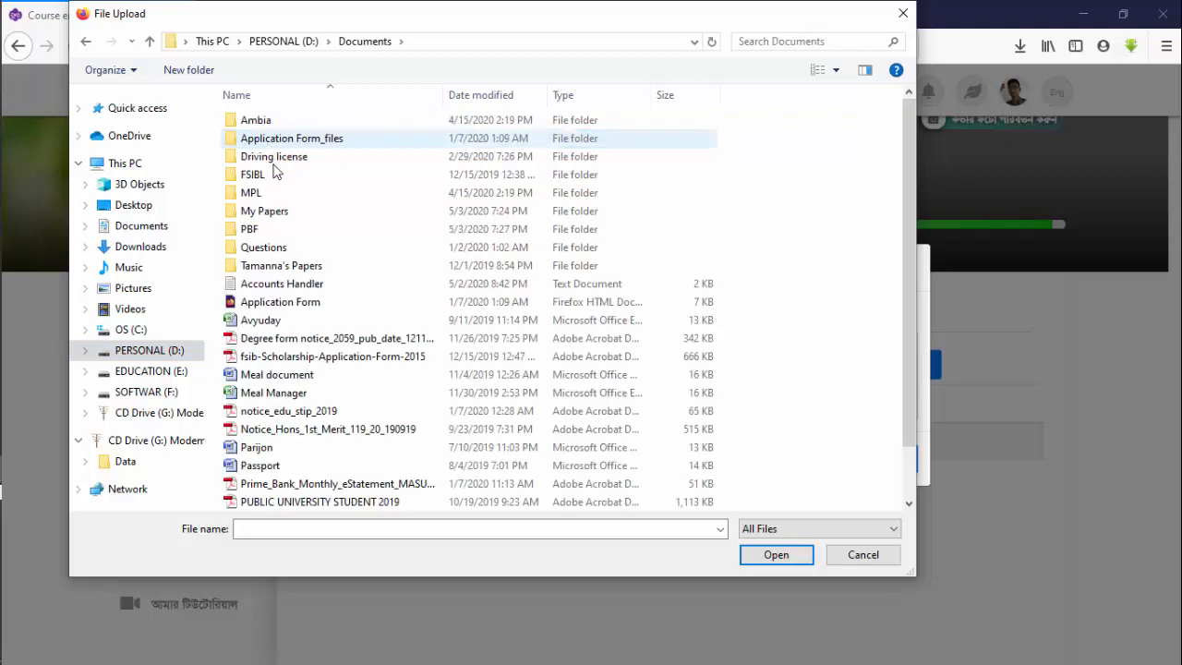
click(268, 215)
double_click(266, 213)
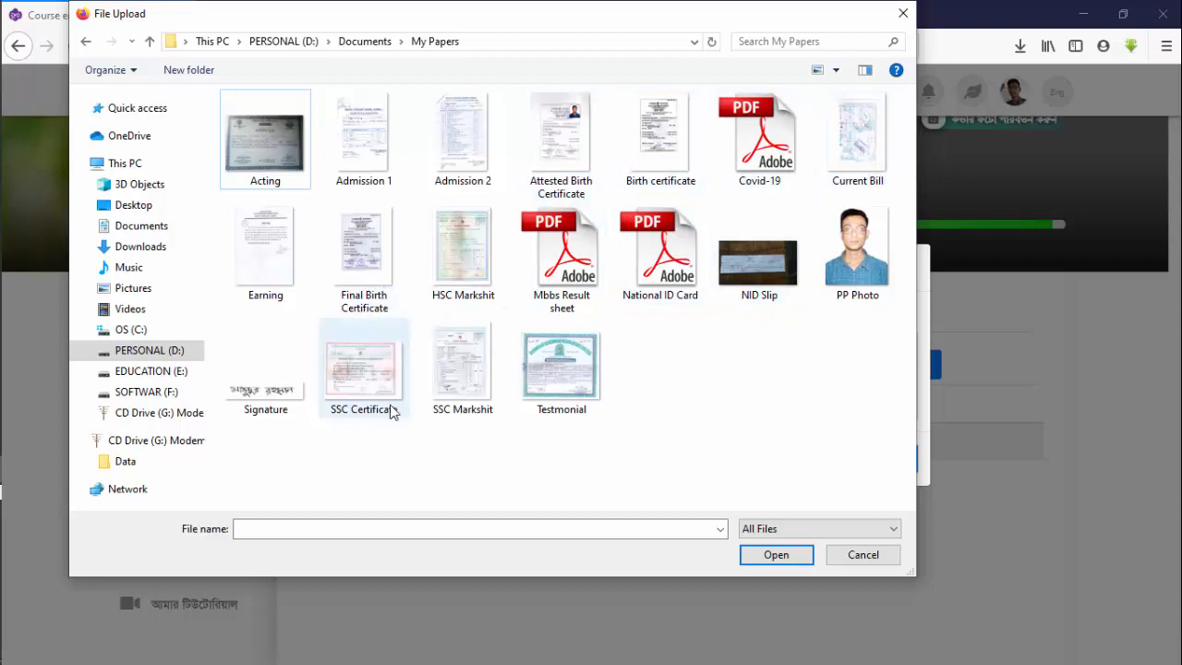
click(371, 402)
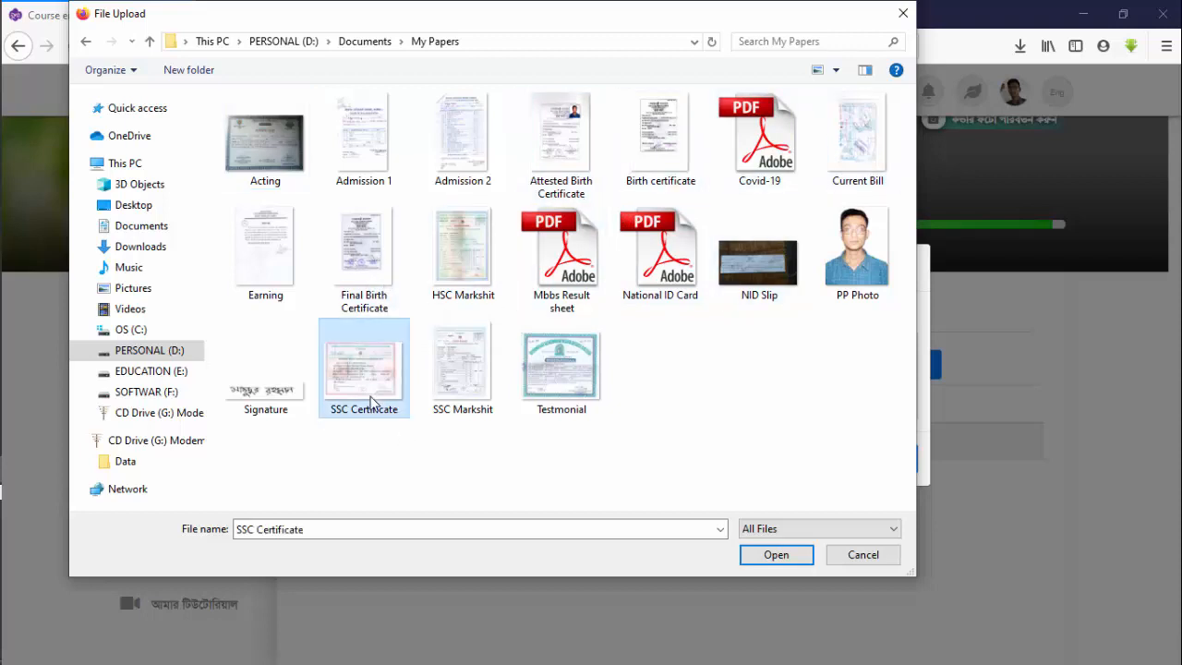
click(805, 556)
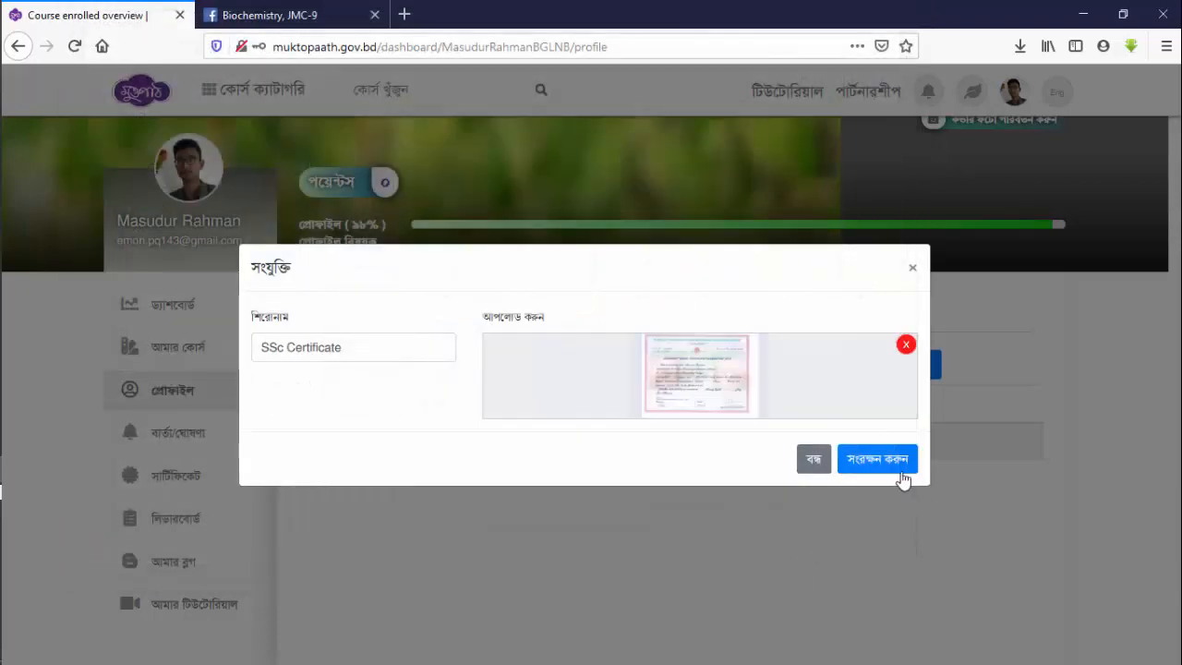
Save the SSc Certificate attachment to the profile
click(893, 469)
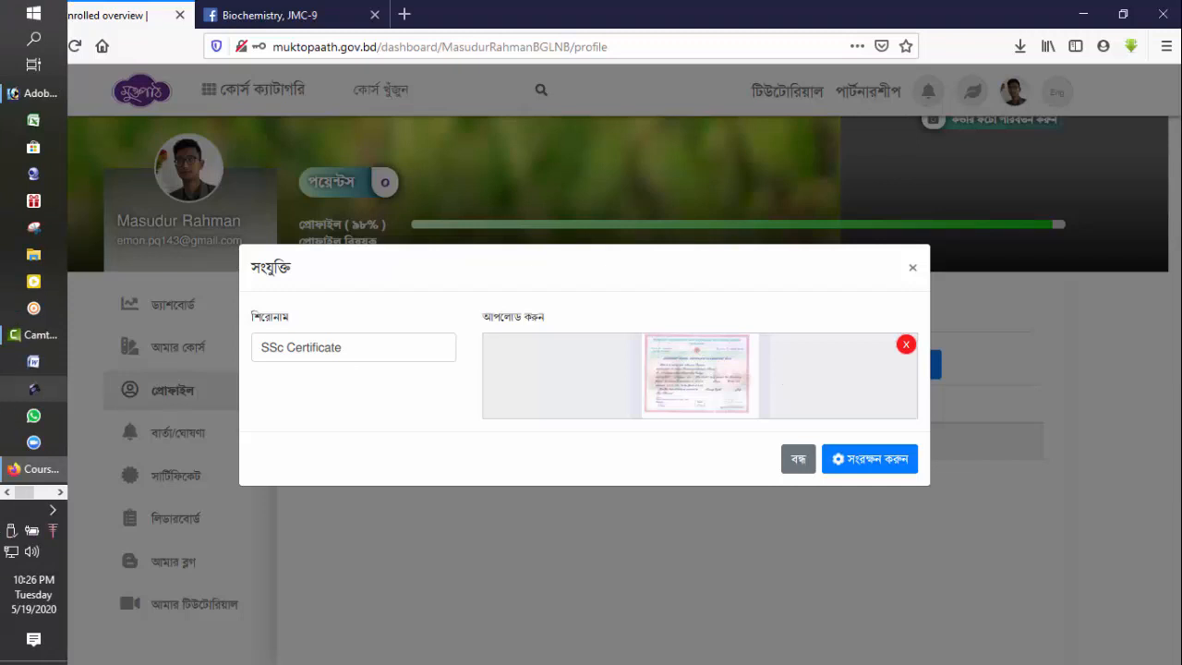
mouse_move(77, 478)
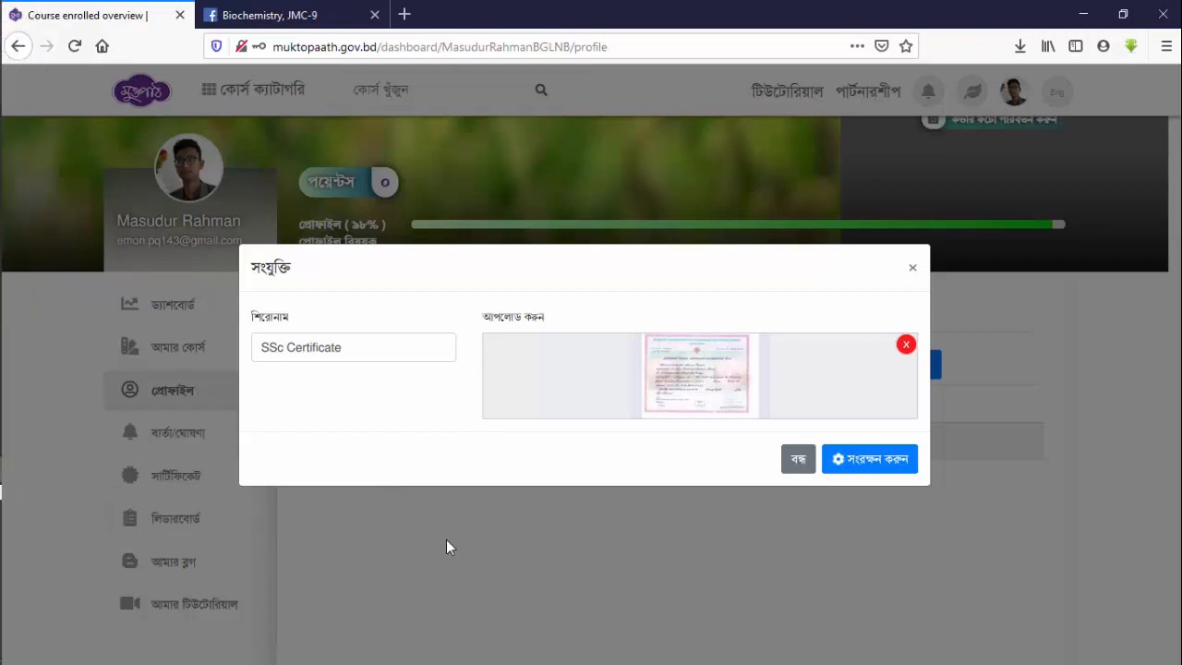
mouse_move(2, 345)
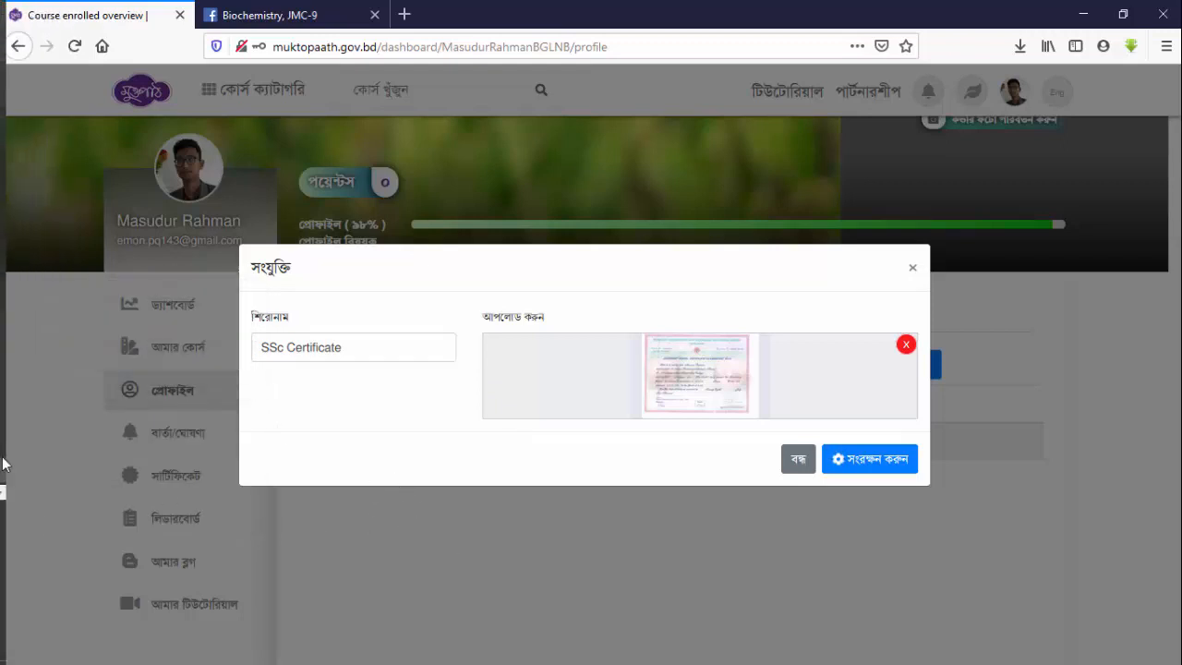
mouse_move(2, 466)
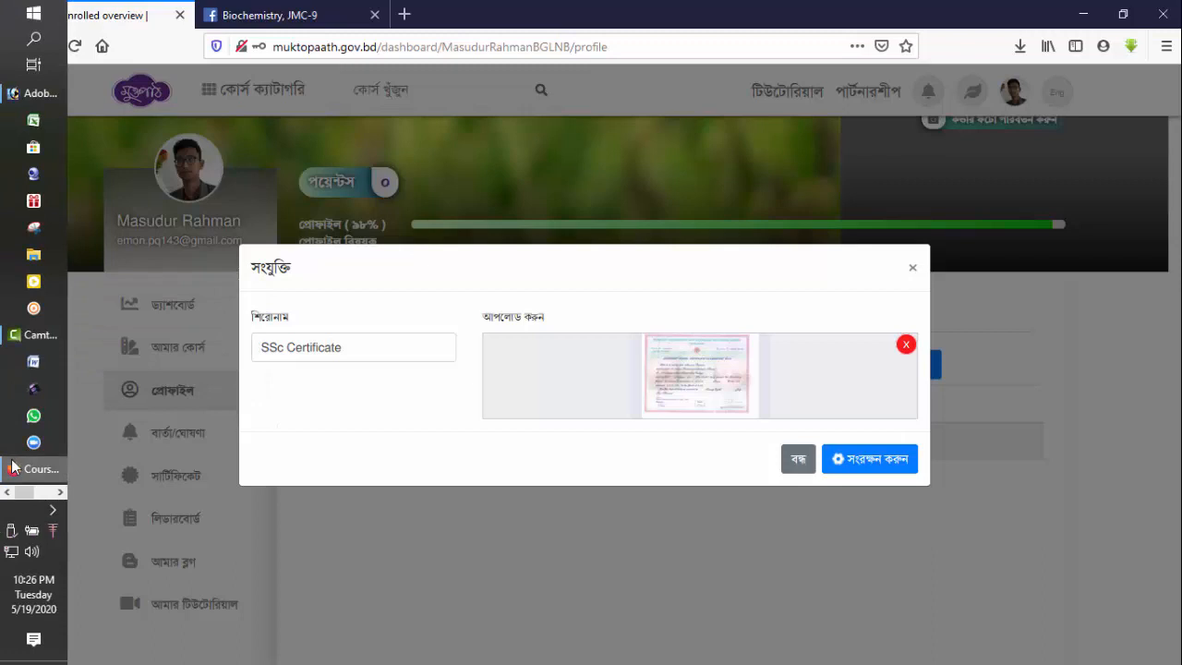
click(52, 511)
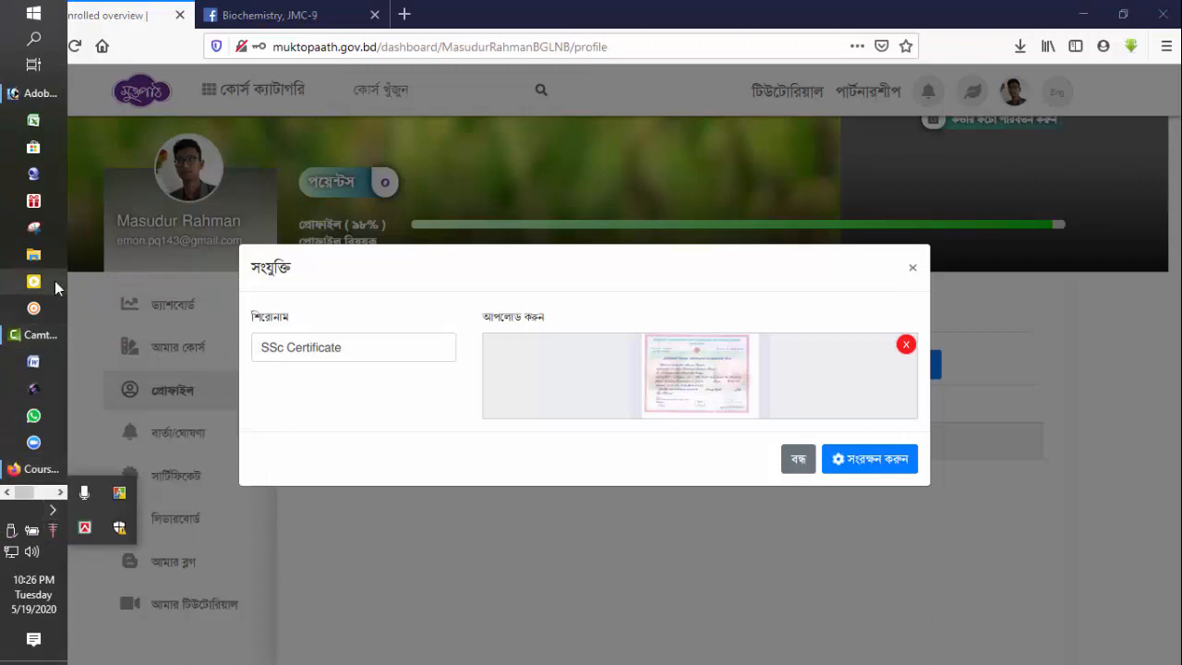
click(51, 493)
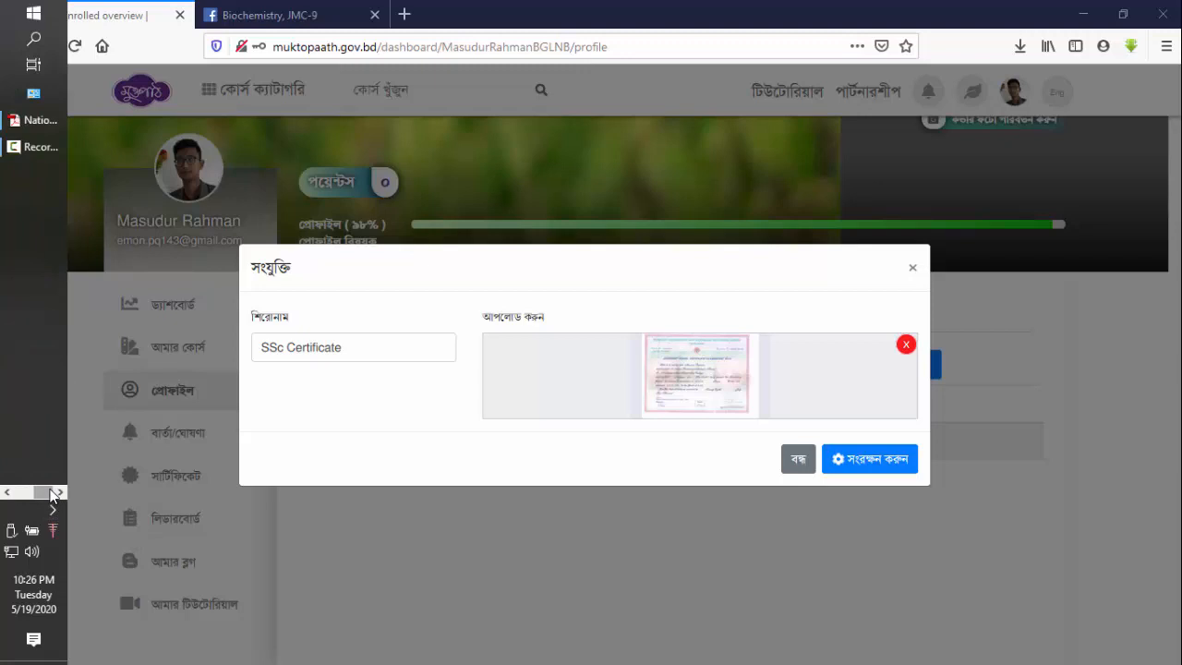
click(35, 147)
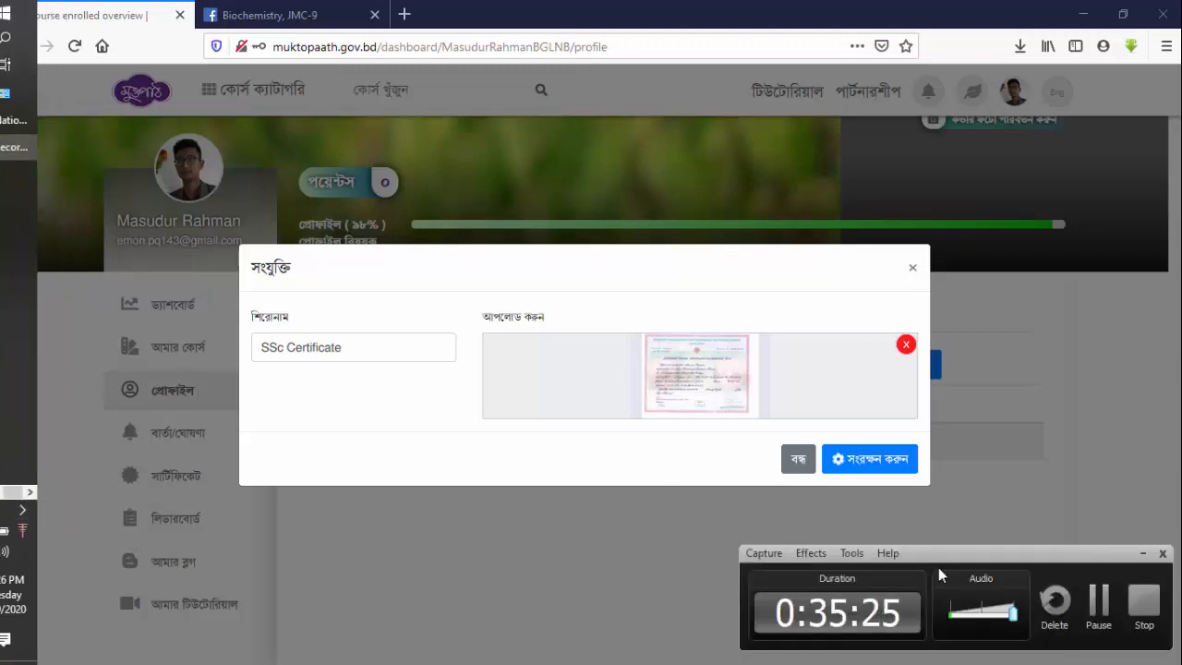
click(1099, 602)
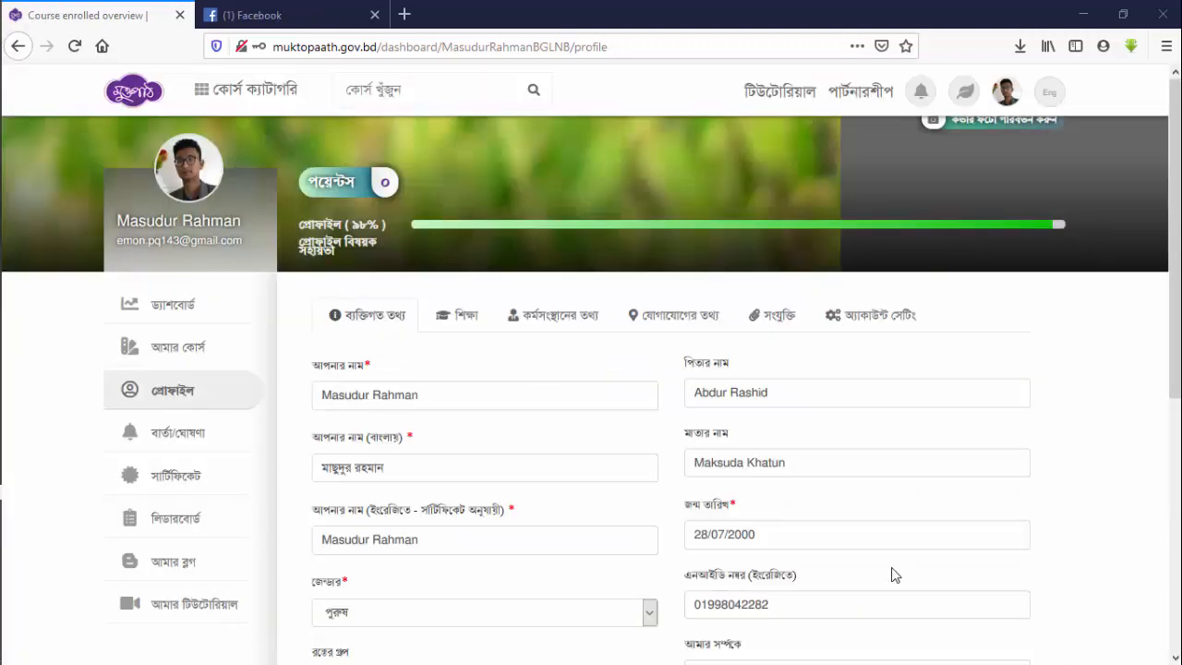
Go to the employment information section and put the cursor in the designation field
scroll(892, 572, down, 3)
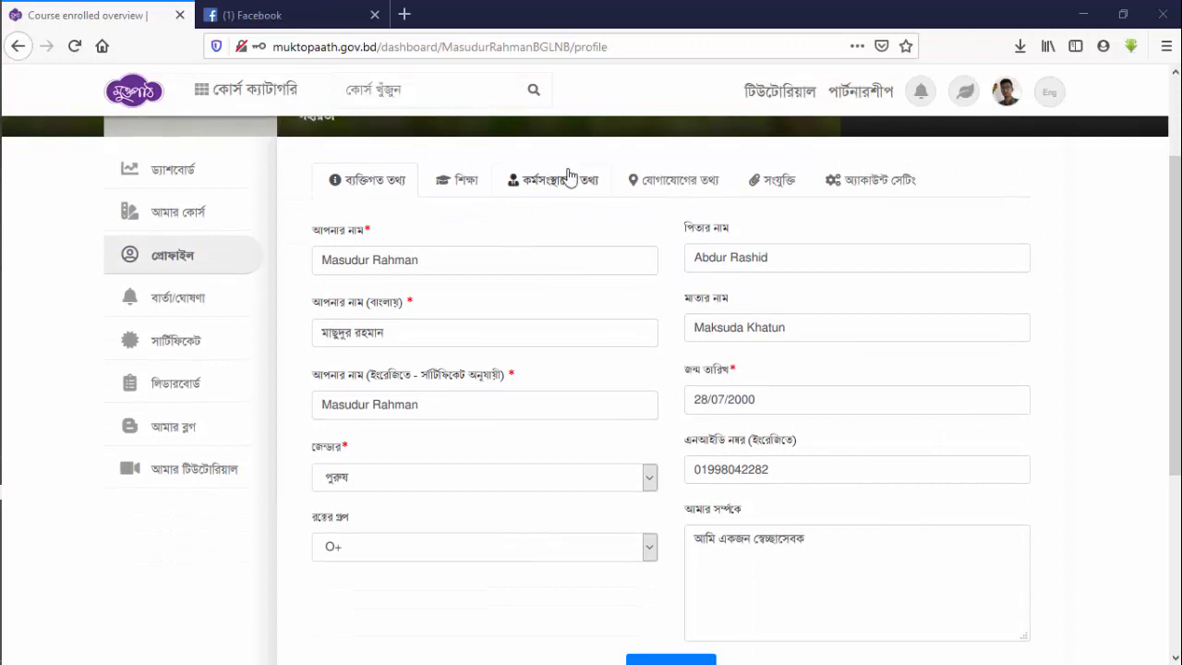
click(570, 176)
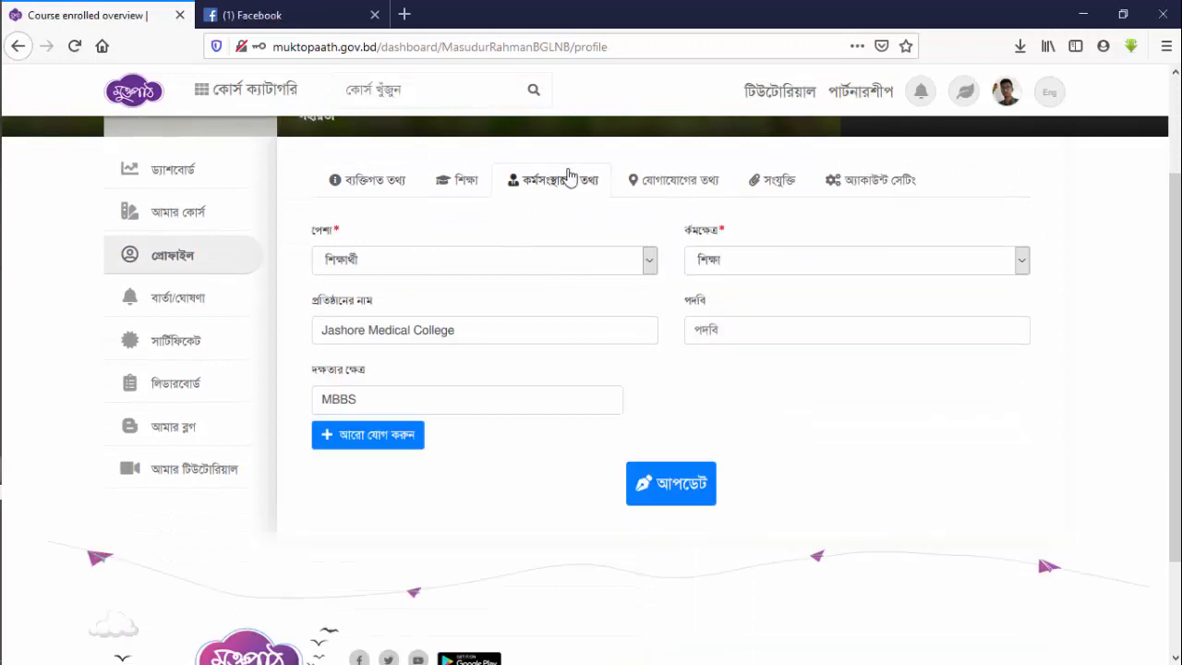
click(782, 332)
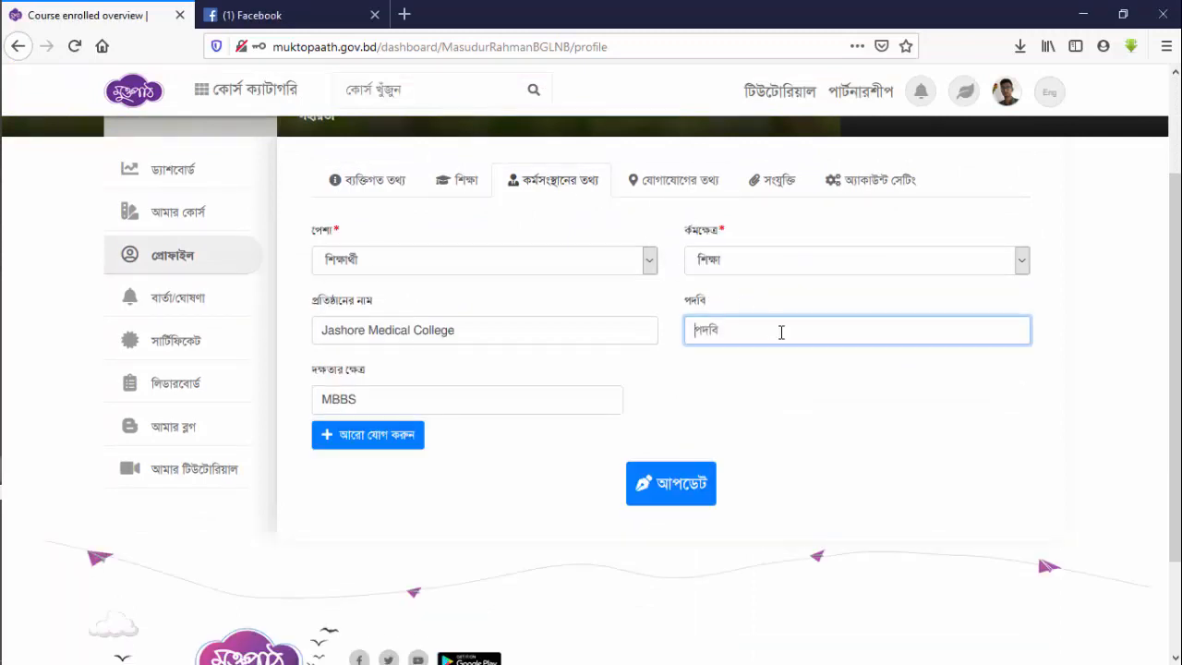
Enter ছাত্র as the designation and save the employment details
text(c)
text(st)
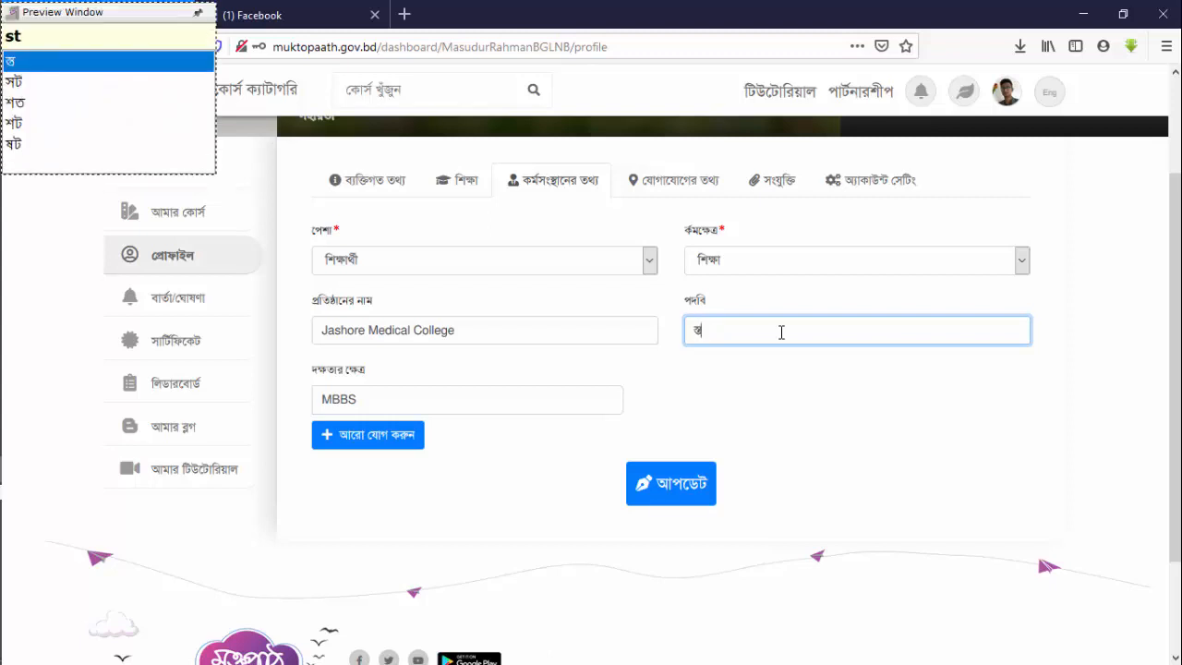
key(BackSpace)
key(BackSpace)
text(chatr)
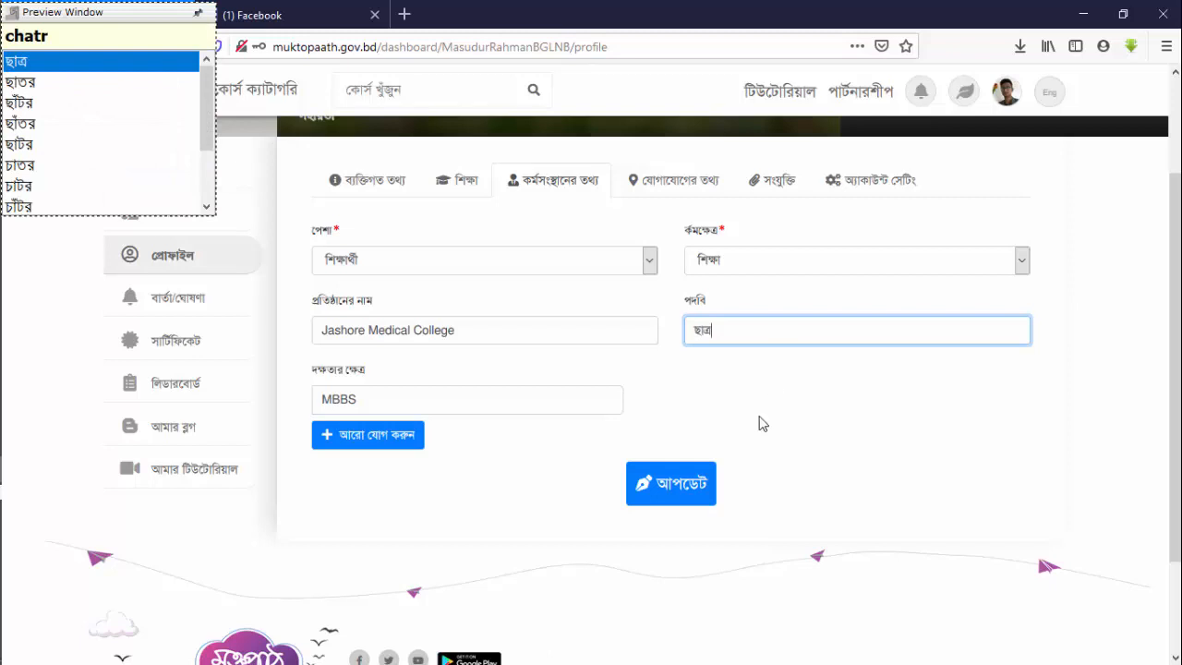
click(659, 487)
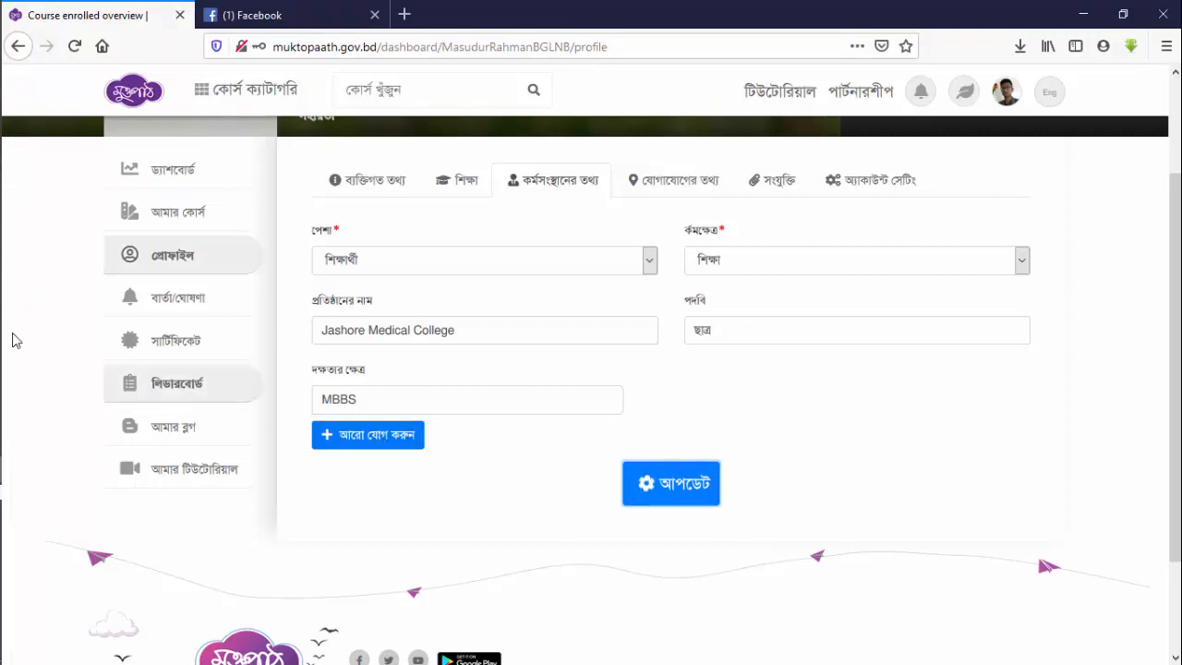
mouse_move(4, 338)
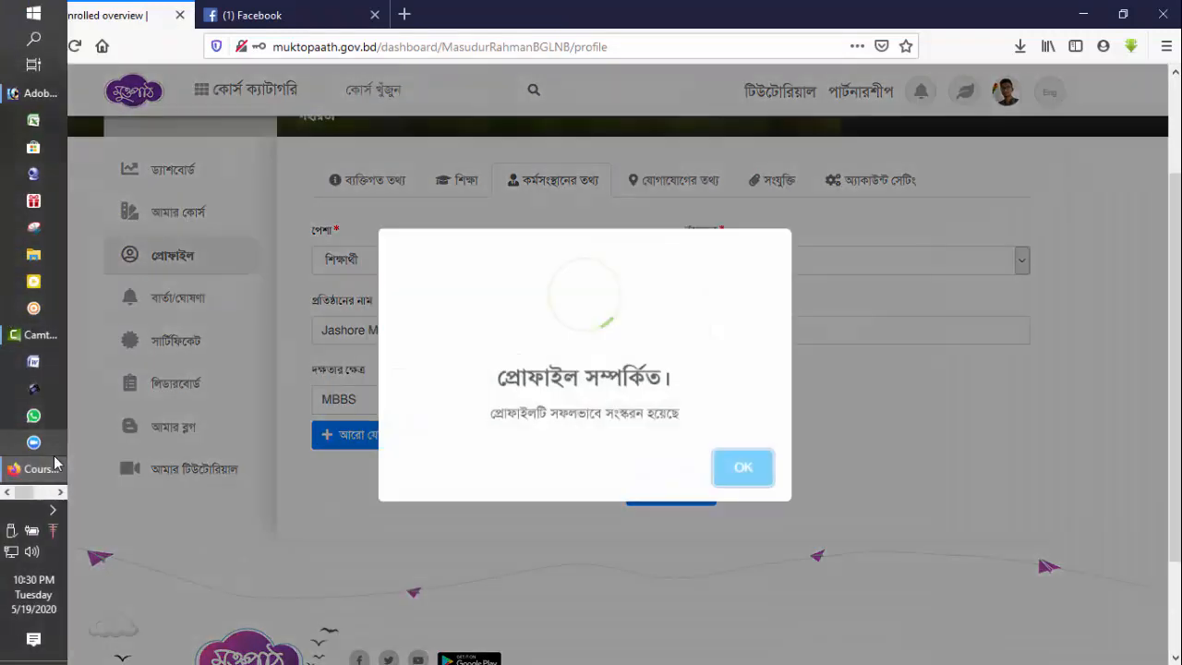
click(733, 484)
Dismiss the second success message and review the profile completeness checklist showing all items ticked
scroll(610, 409, up, 3)
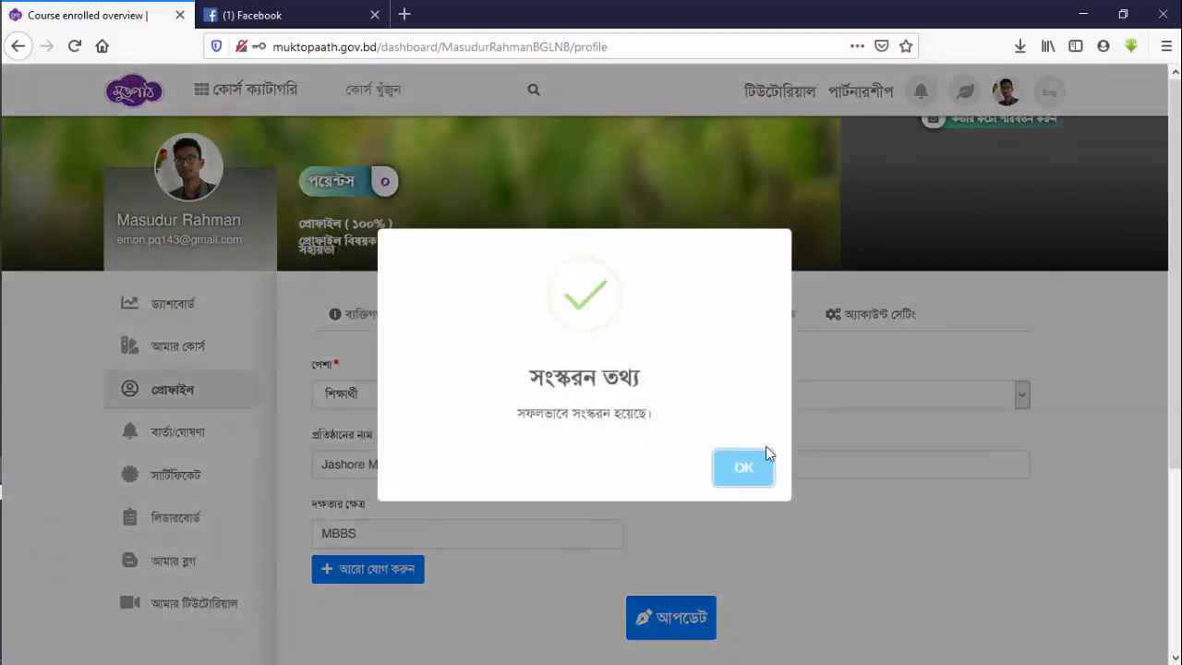
click(746, 468)
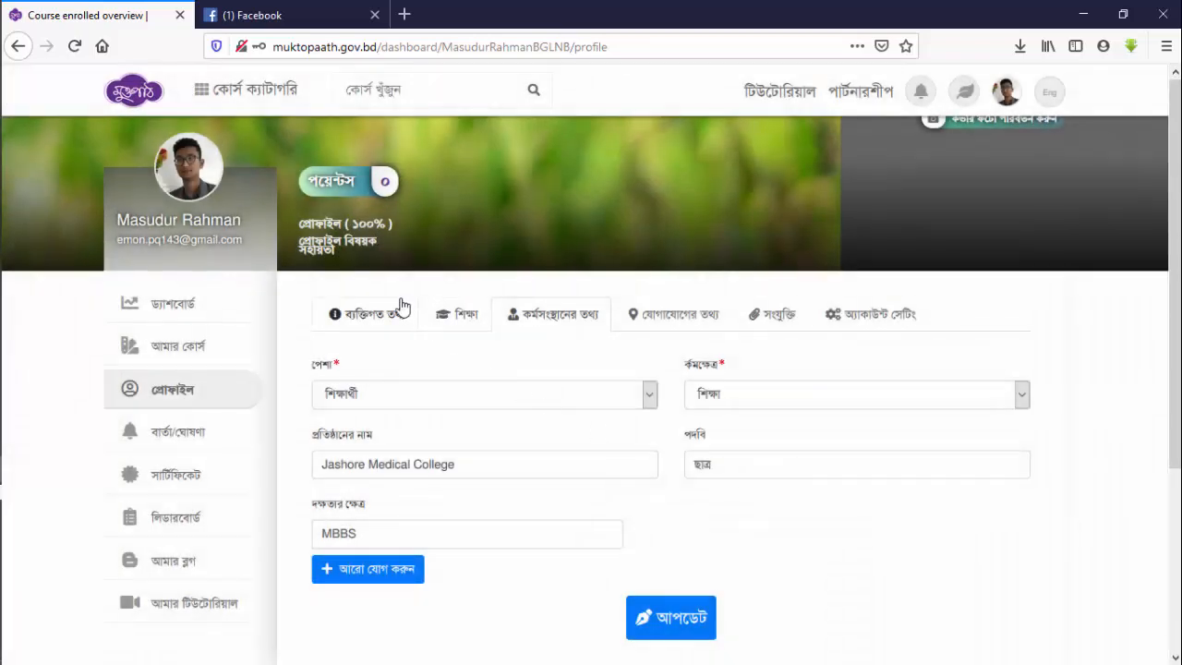
click(357, 247)
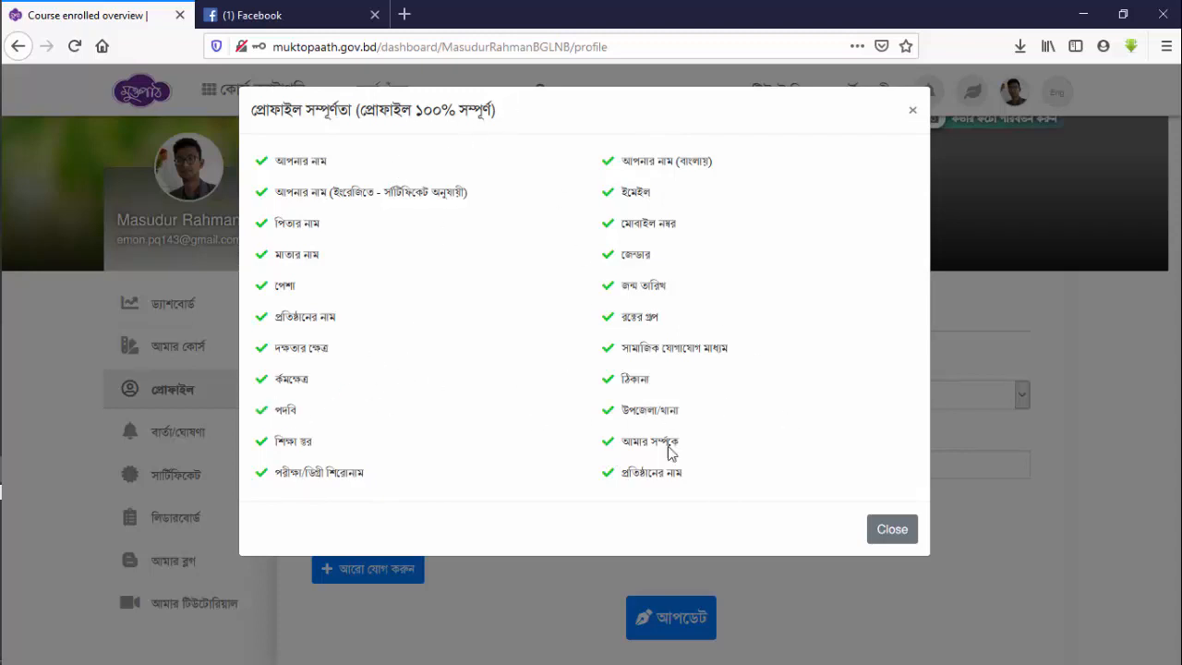
click(889, 543)
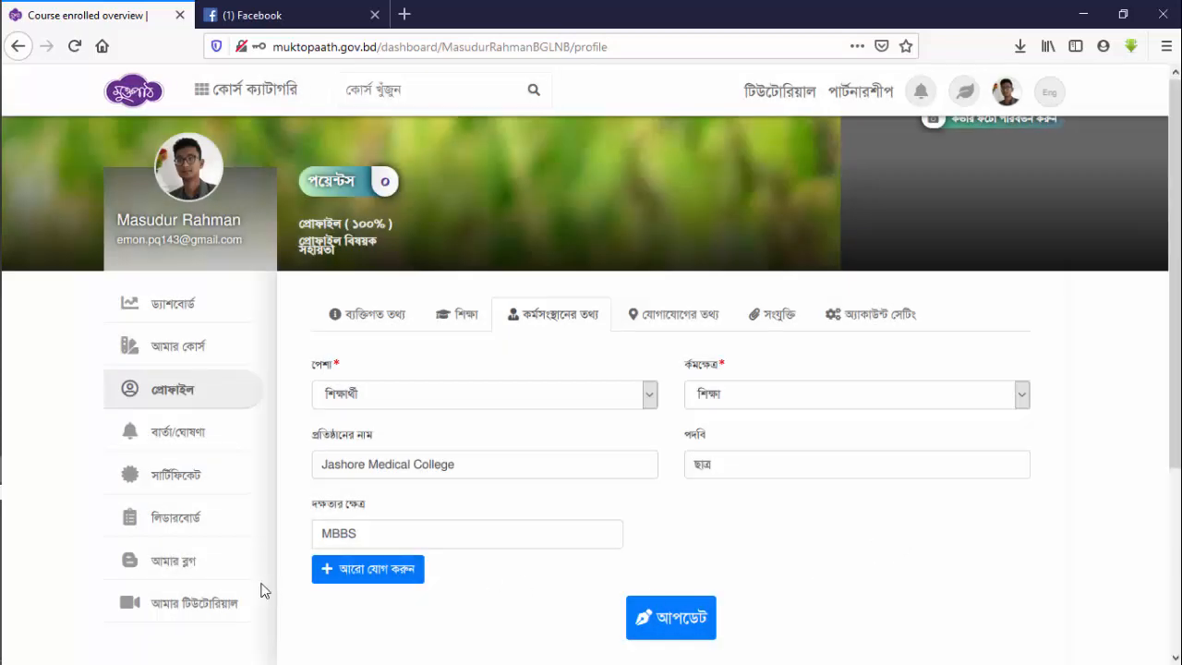
Open the কোভিড-১৯ সচেতনতা ও প্রতিকার course's page from the certificates list
click(196, 479)
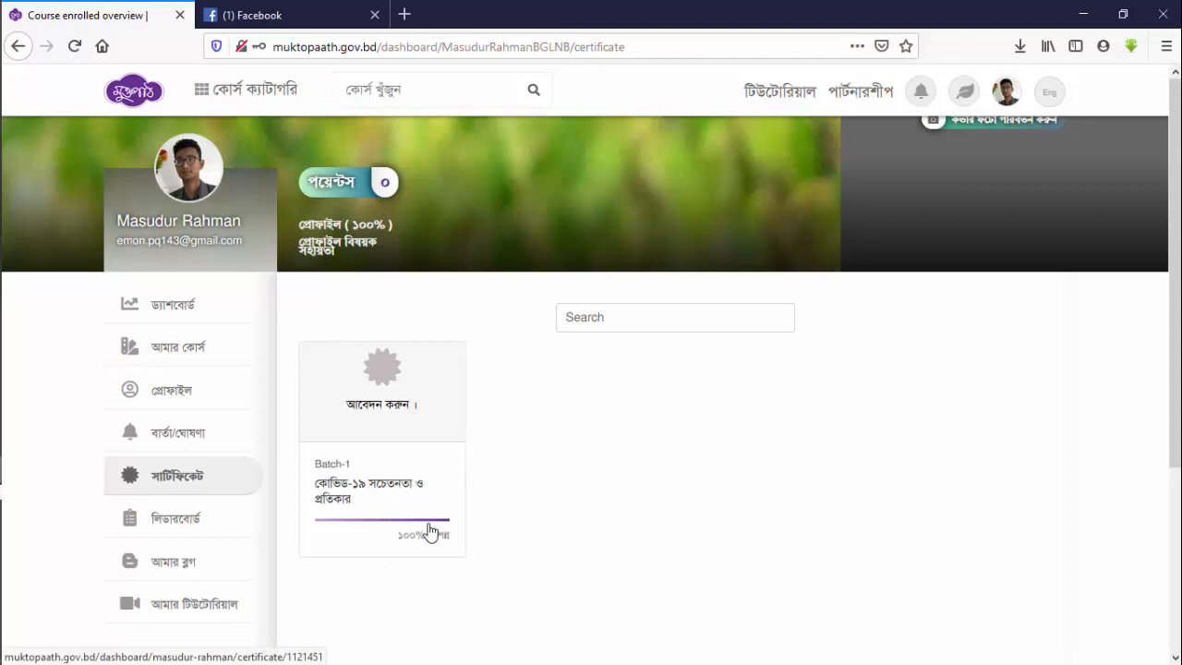
click(391, 507)
mouse_move(5, 418)
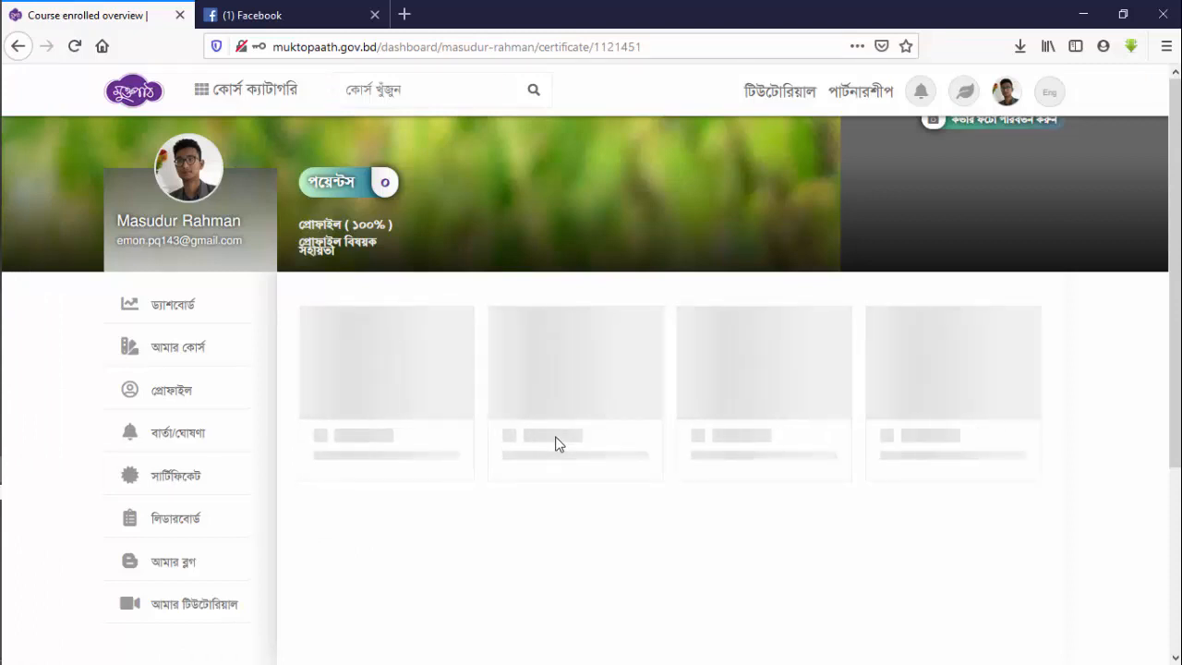
mouse_move(4, 368)
mouse_move(2, 499)
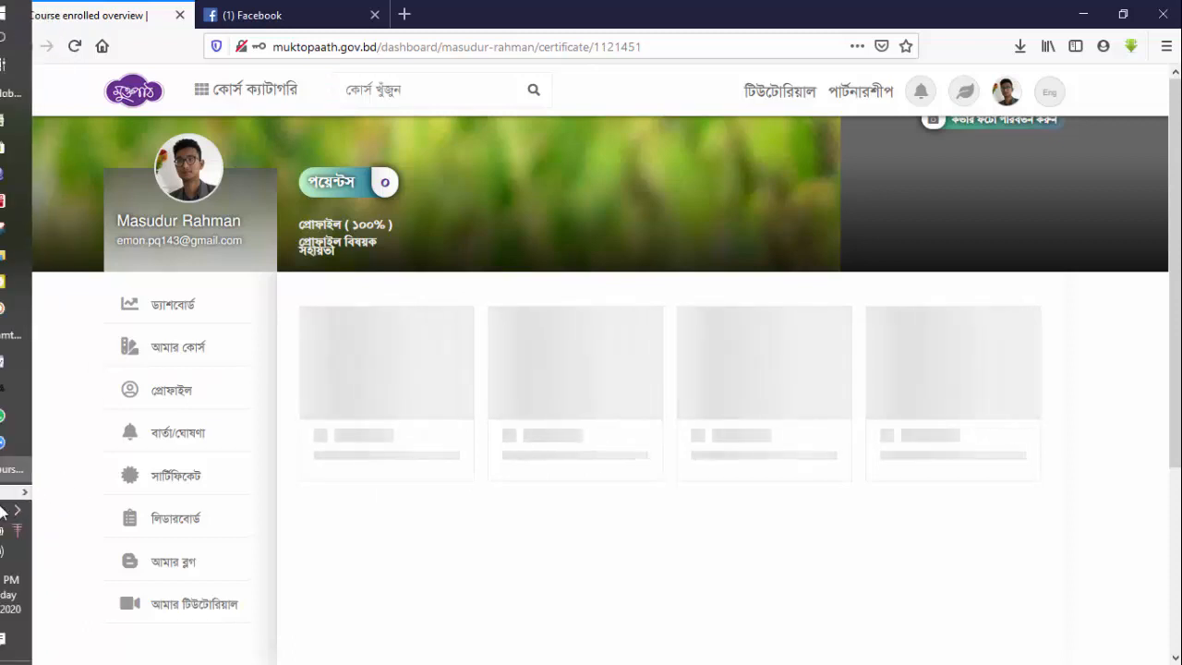
click(61, 493)
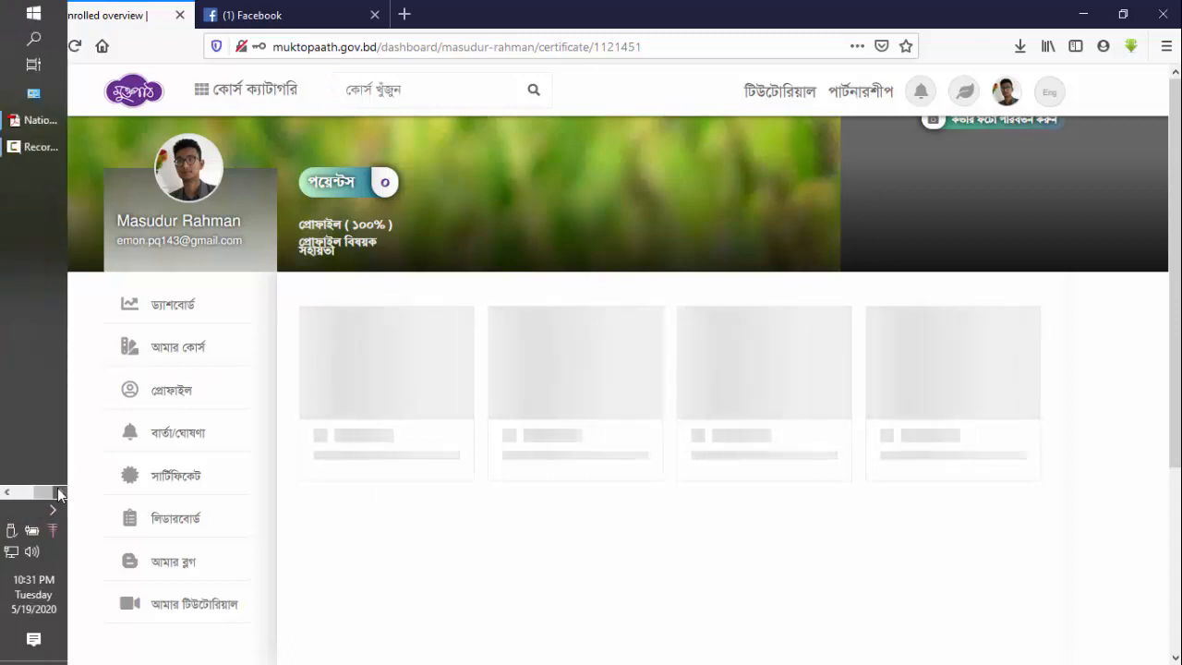
click(9, 492)
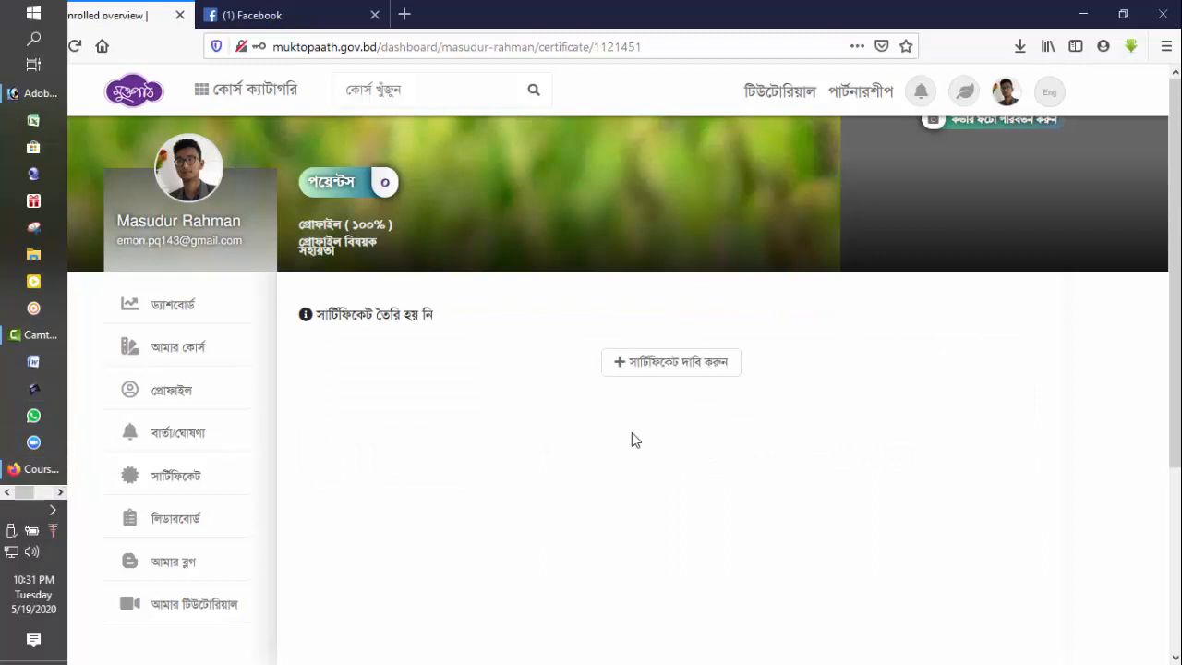
Claim the COVID-19 course Certificate of Participation and start its download
click(678, 369)
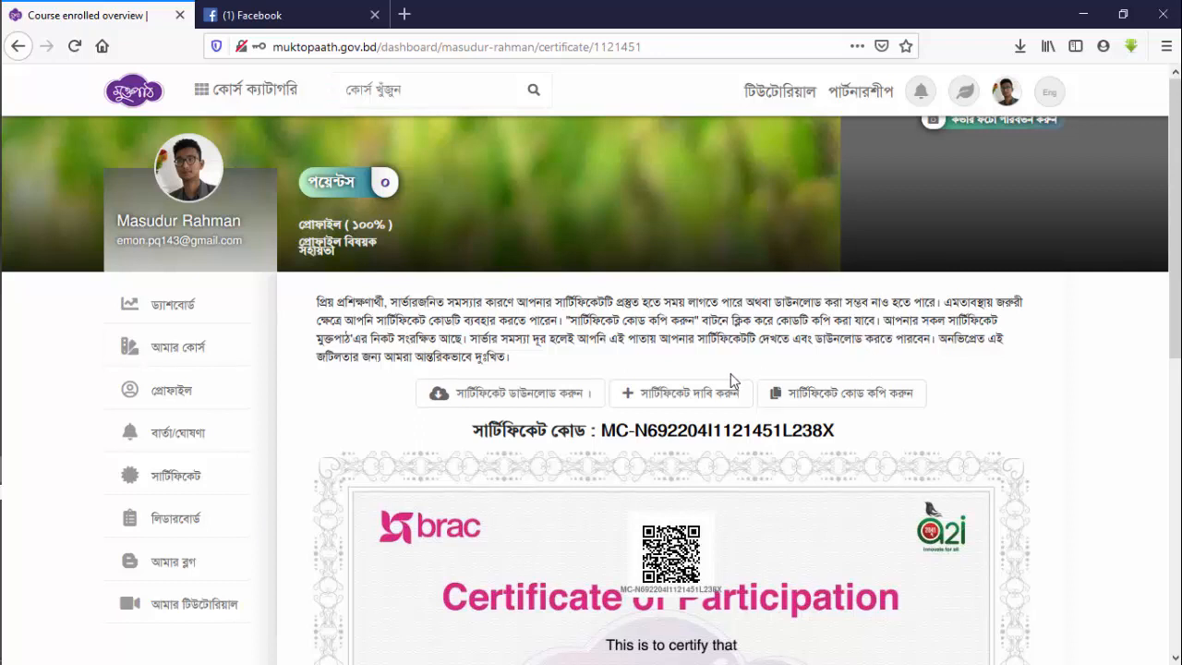
click(540, 400)
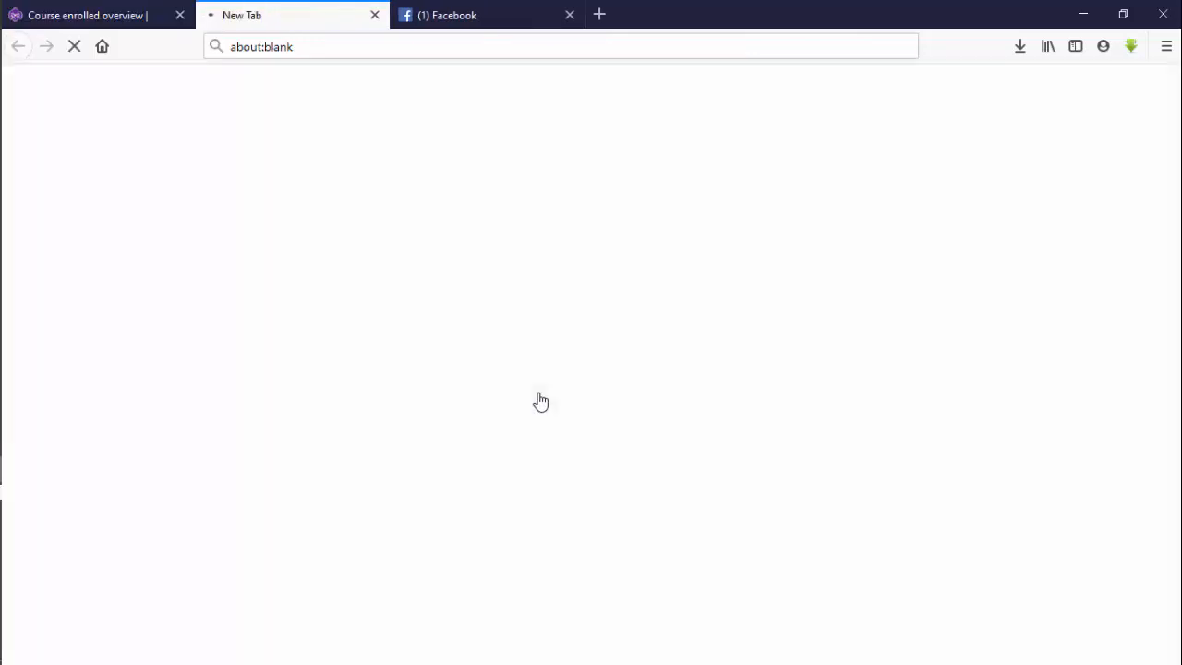
Return to the certificate page and close the extra tab loading the certificate download
click(61, 11)
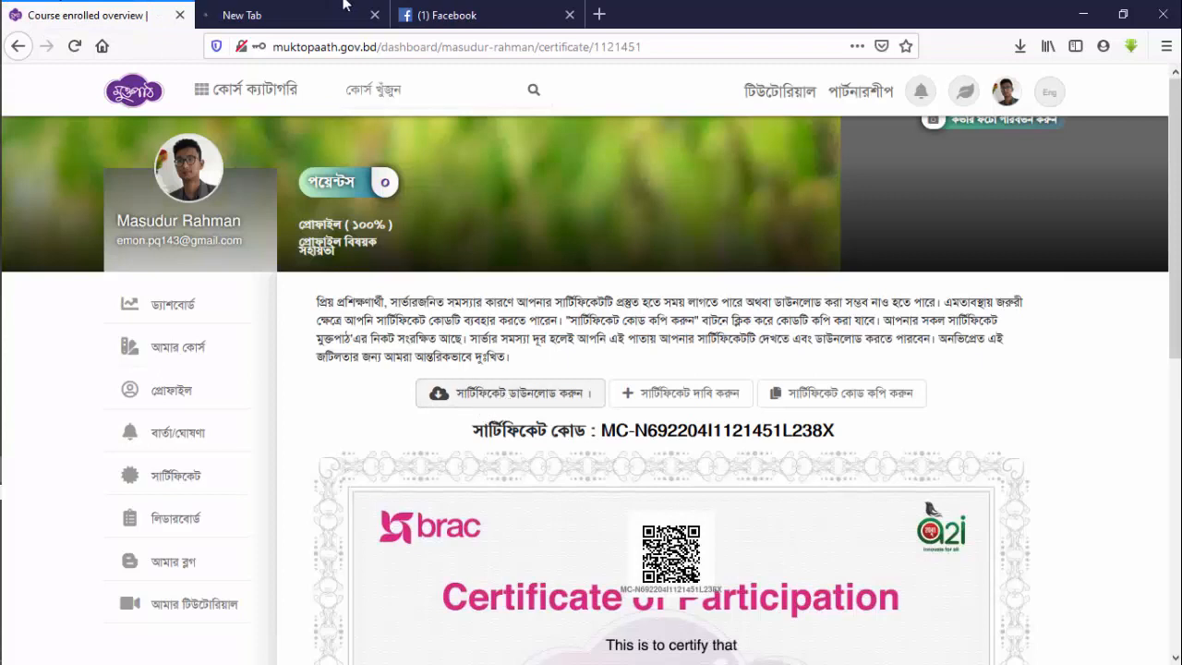
click(271, 8)
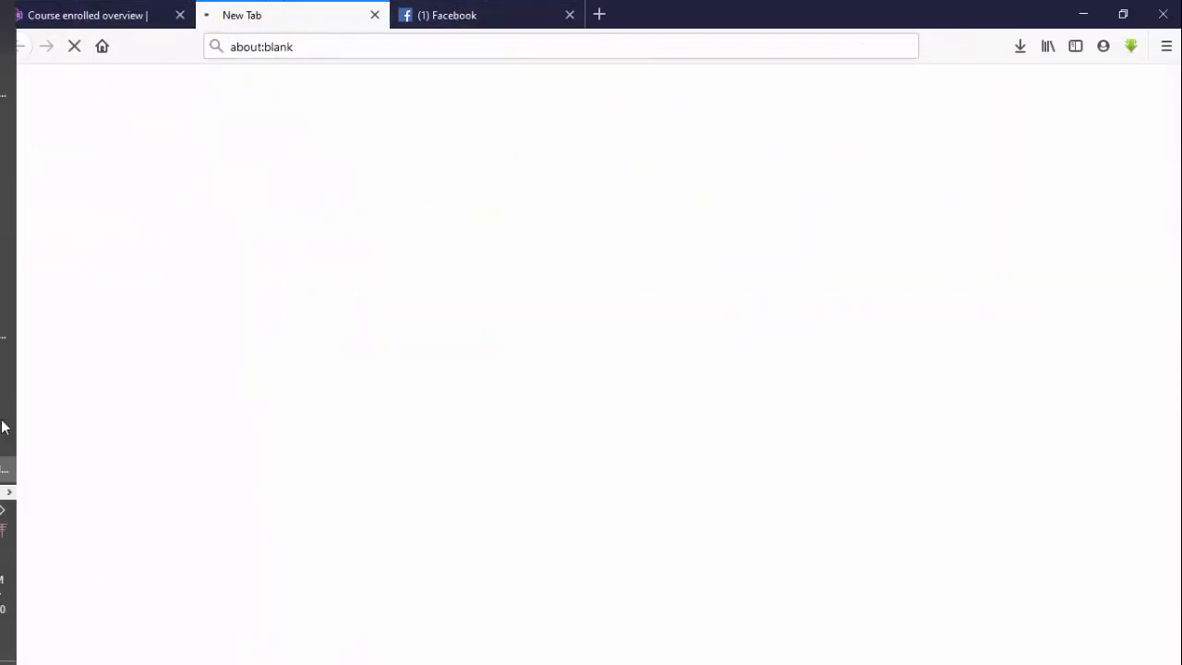
mouse_move(8, 434)
key(ctrl+w)
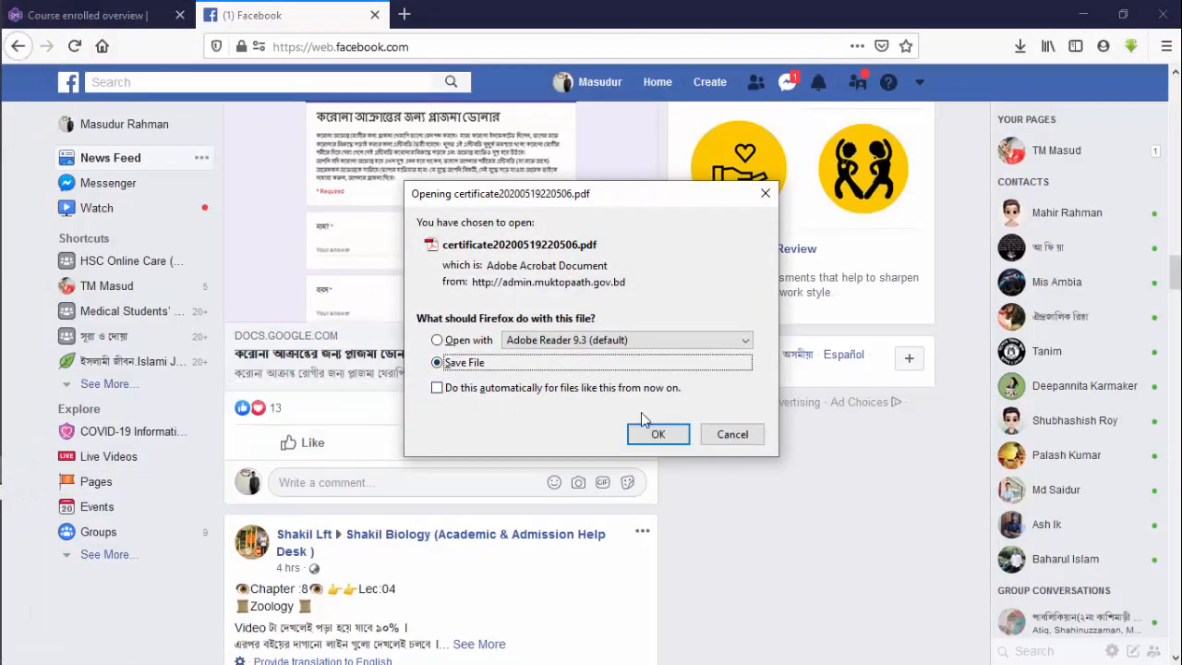
Save the certificate PDF to disk and check its download progress in Firefox
click(656, 434)
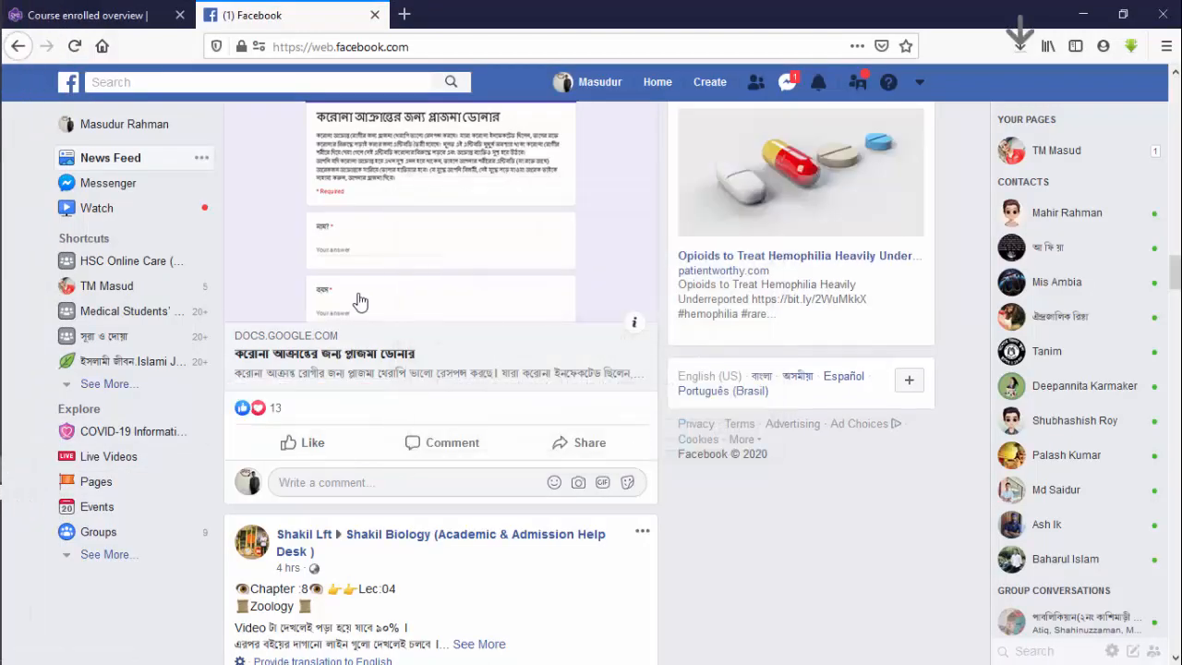
click(25, 9)
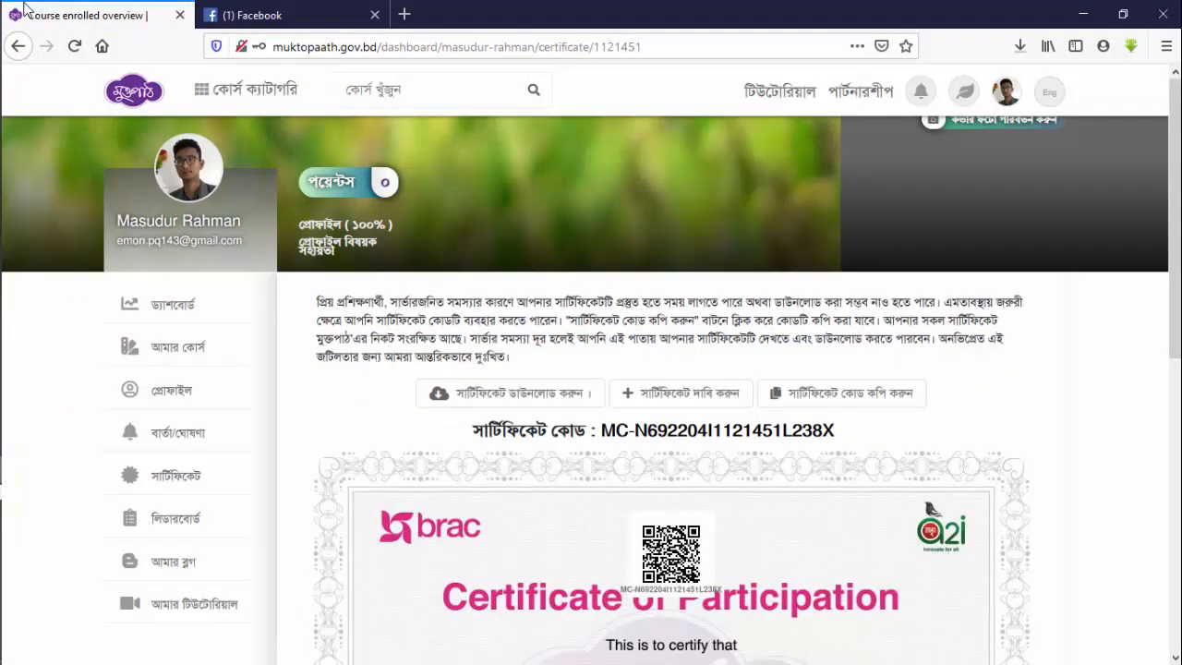
click(1020, 45)
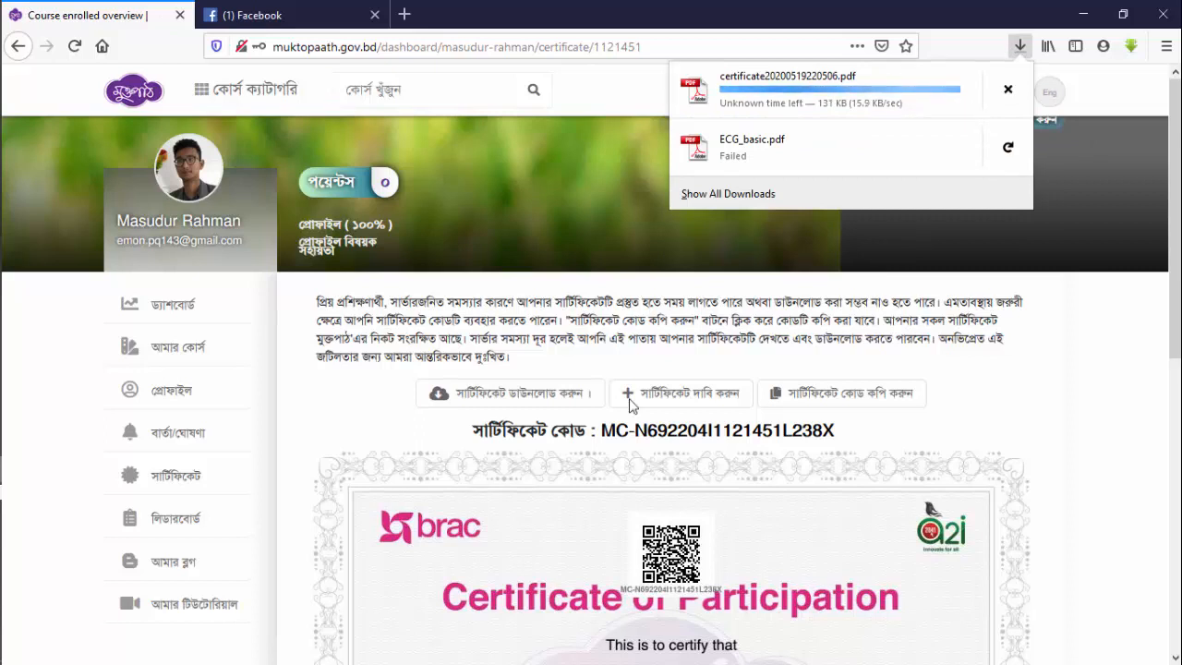
Download the certificate as a PDF until certificate20200519220506.pdf (2.0 MB) is complete
mouse_move(9, 519)
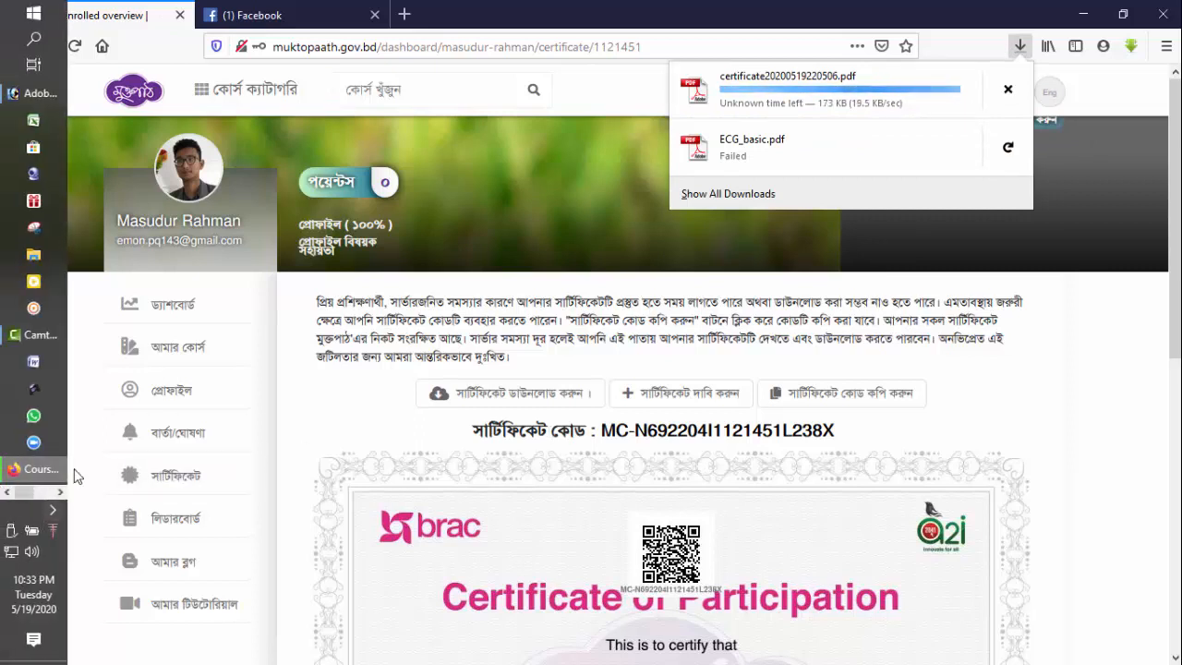
click(60, 494)
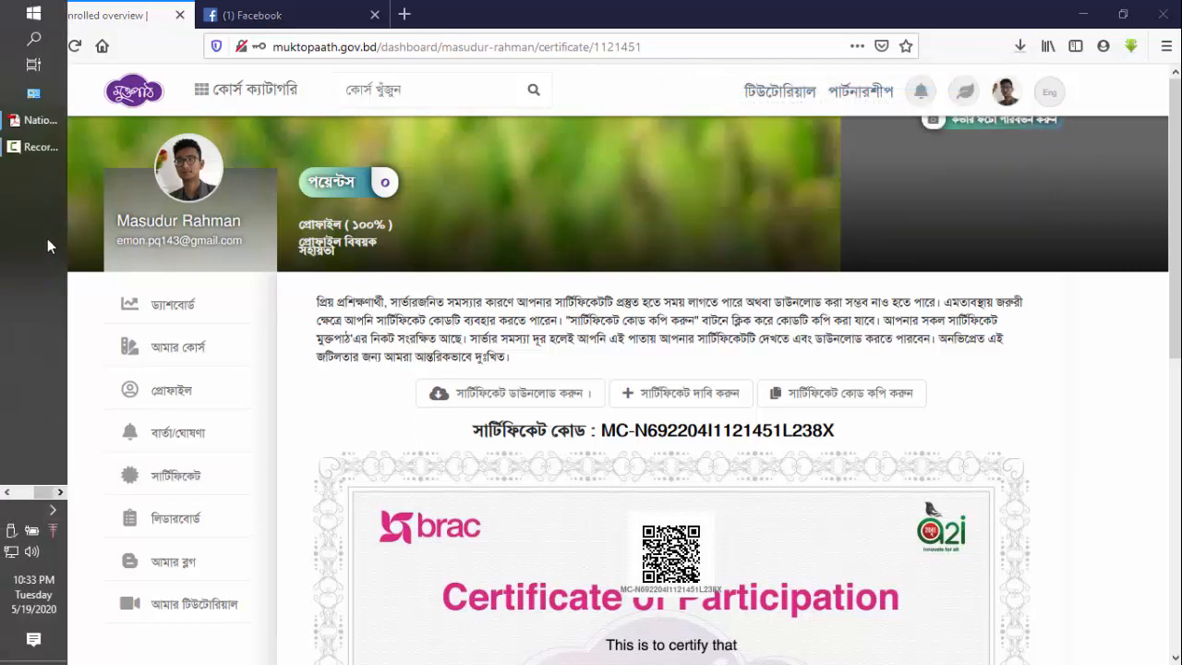
click(27, 155)
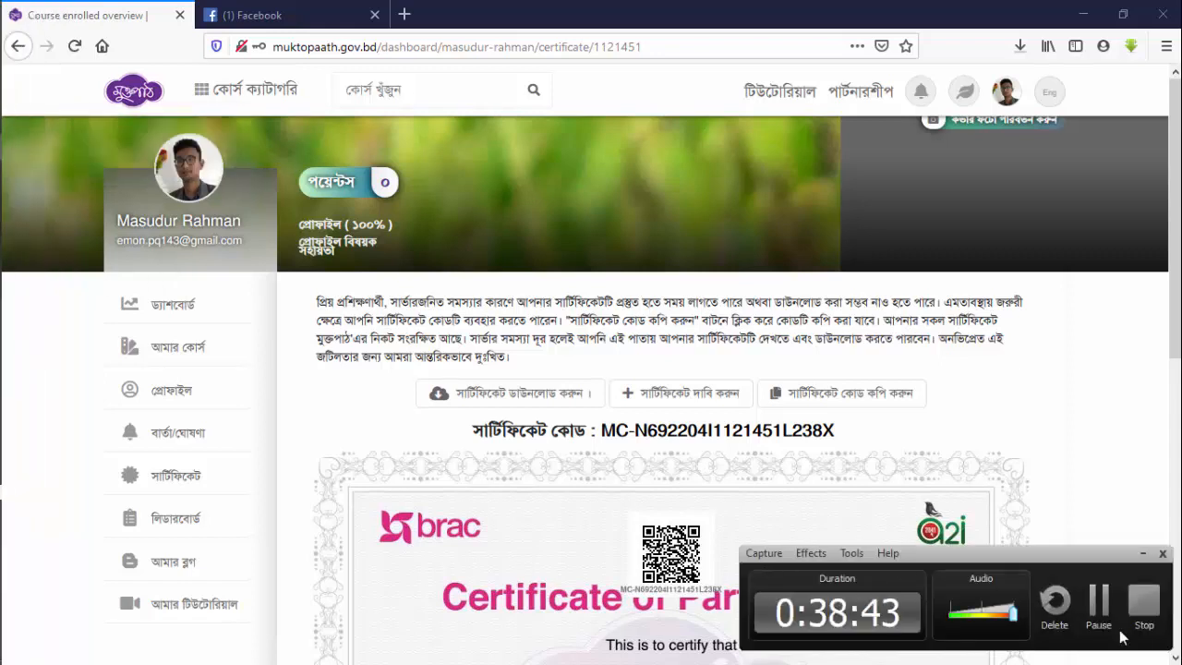
click(1101, 605)
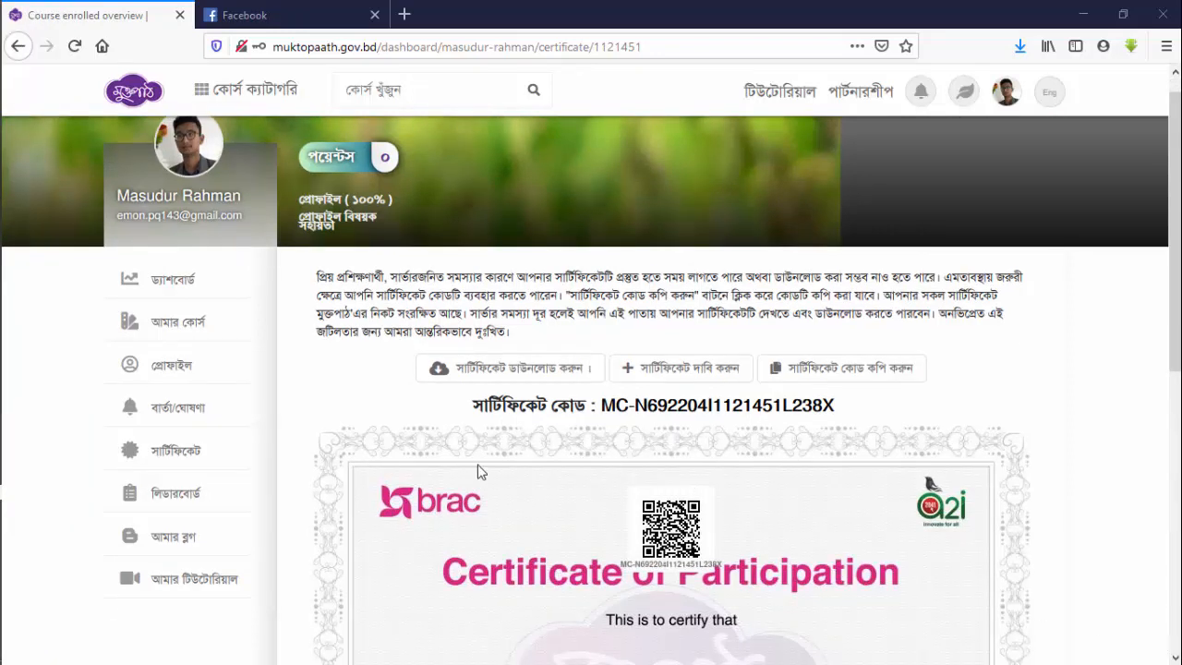
click(520, 374)
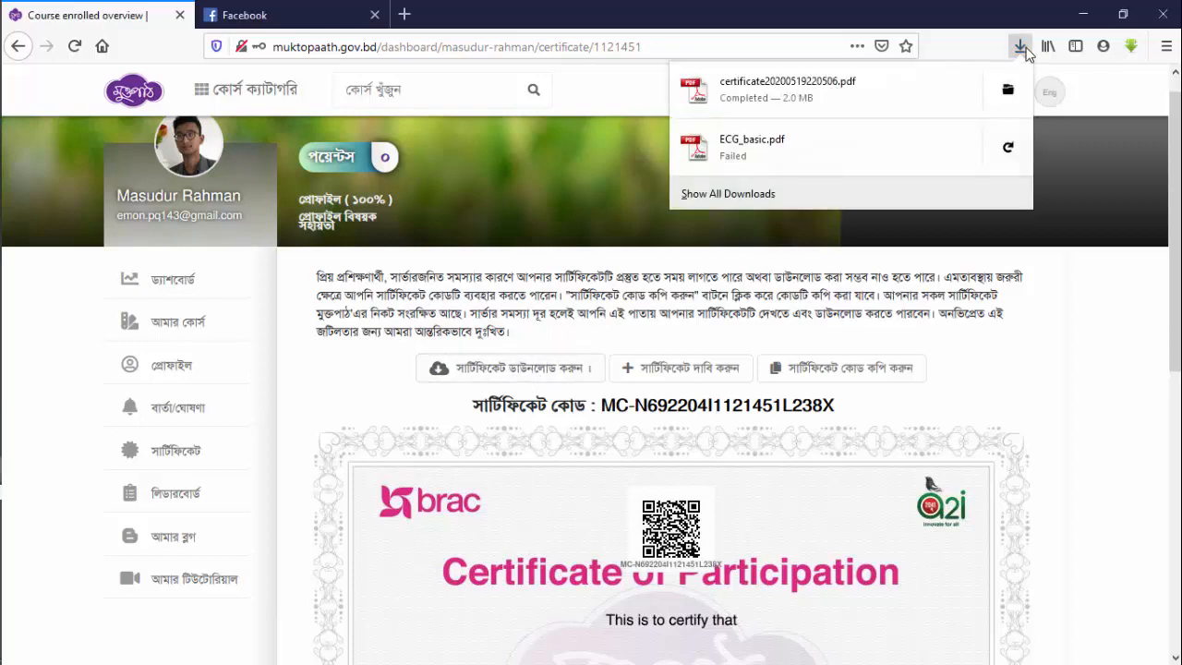
View certificate20200519220506.pdf maximized in Adobe Reader at fit width, then 50%, and close Reader
click(865, 94)
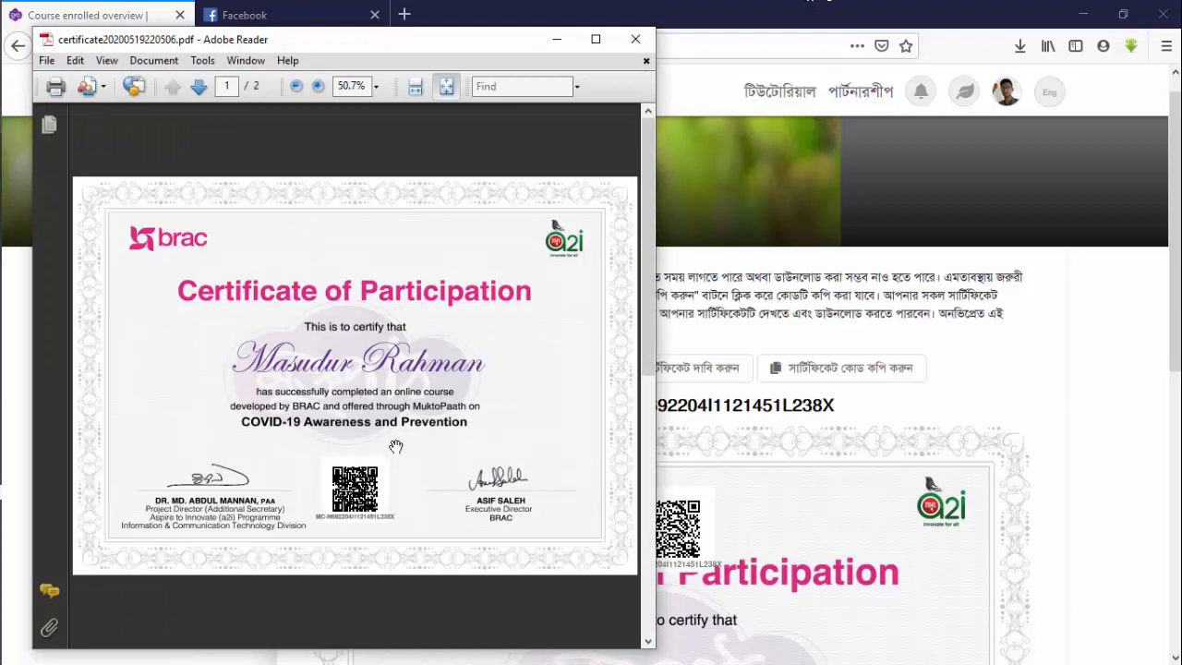
click(594, 38)
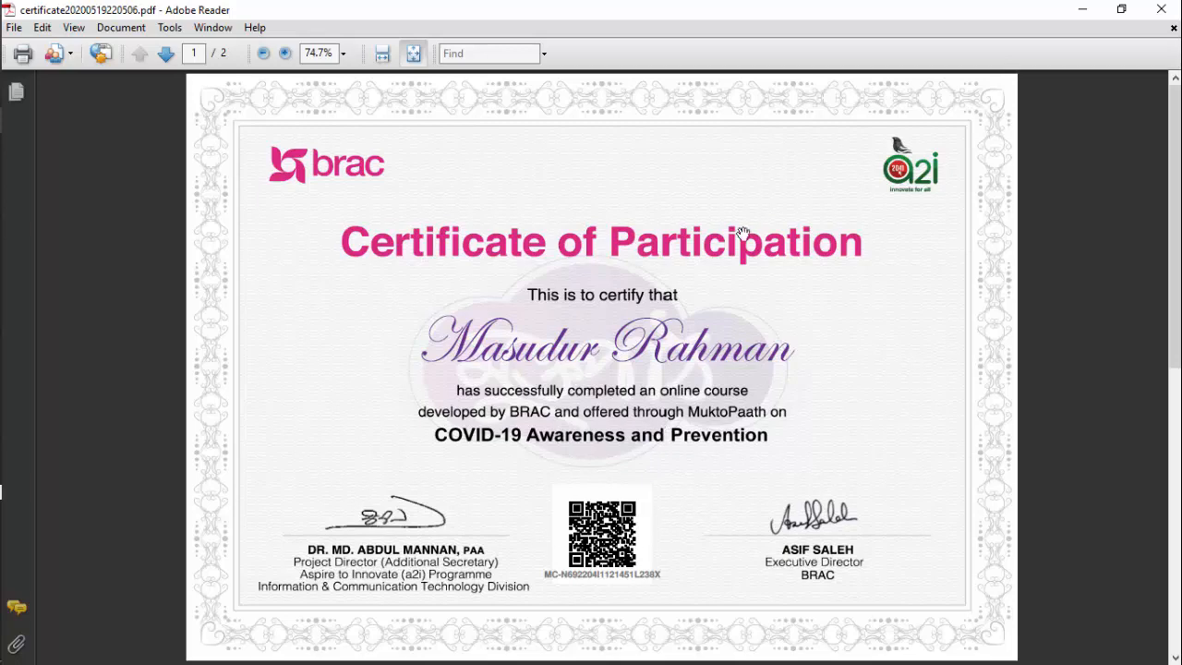
key(ctrl+2)
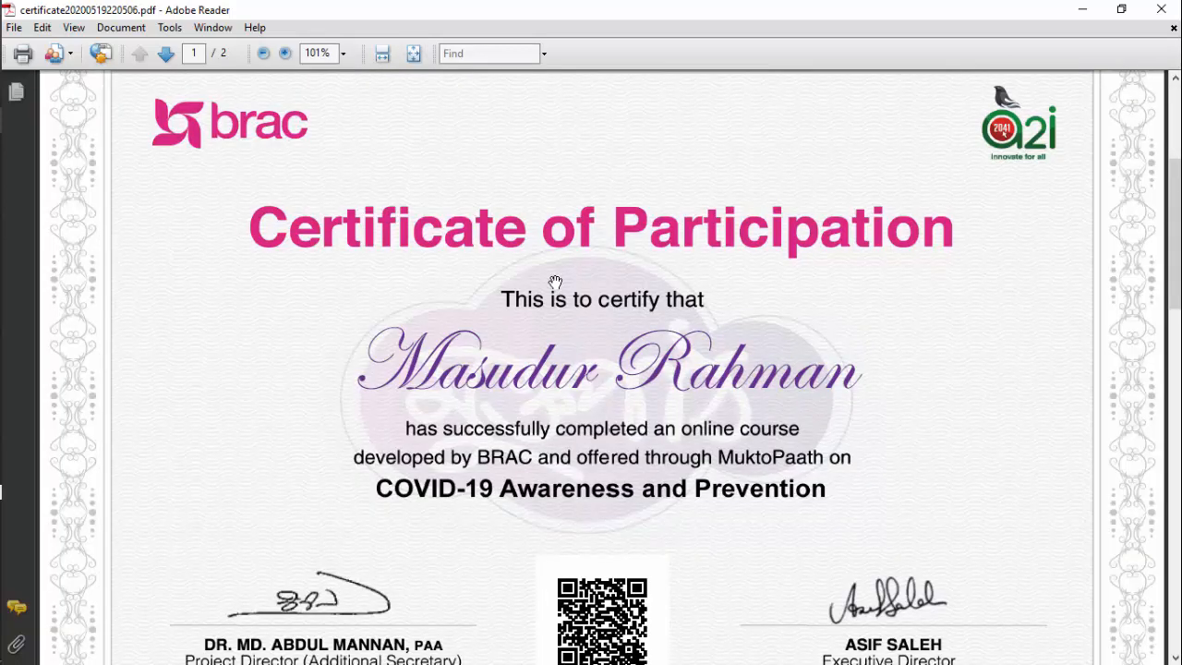
key(ctrl+minus)
key(ctrl+minus)
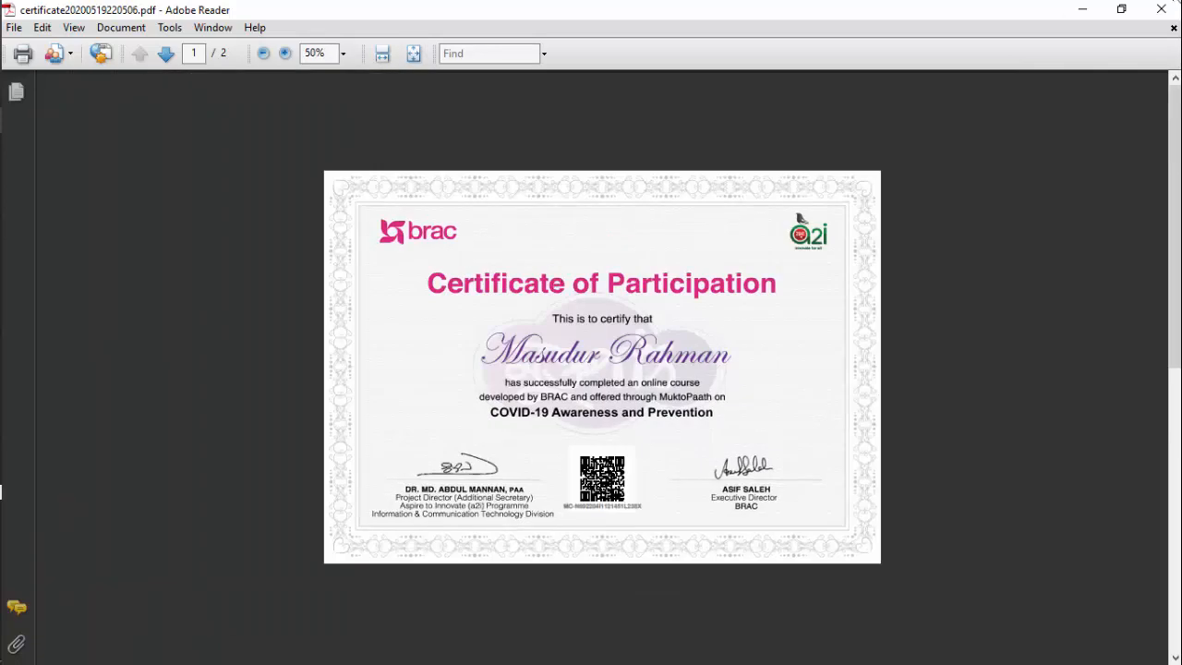
click(1162, 11)
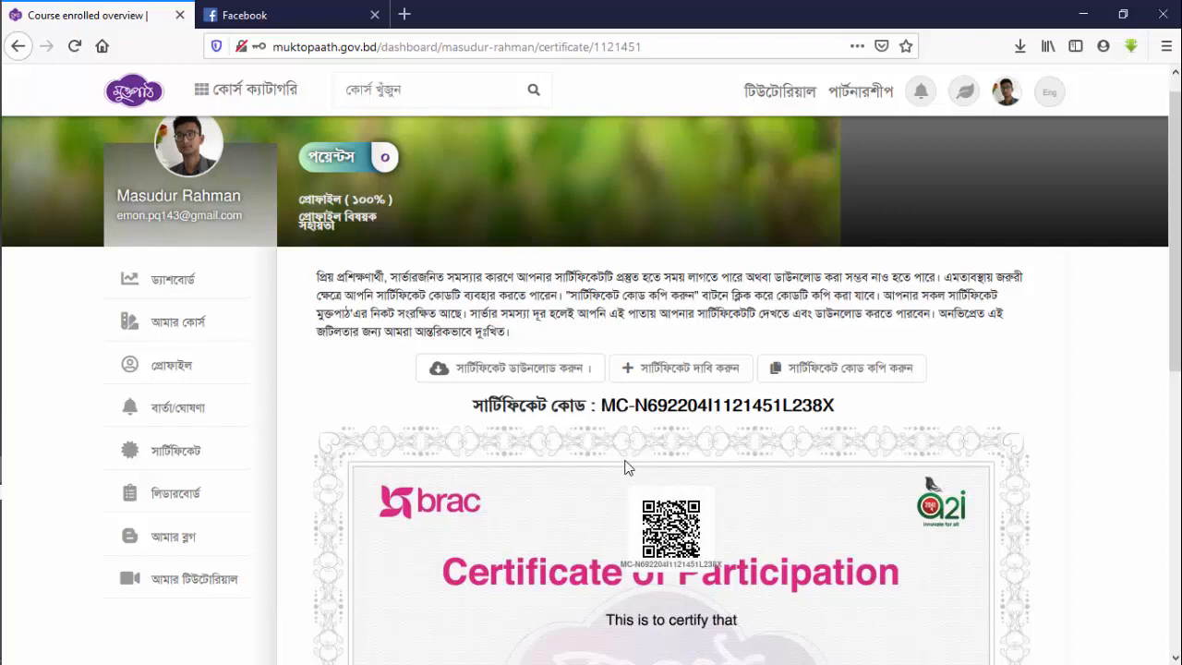
Show Completed Courses under My Courses, listing the Batch-1 COVID-19 awareness course at 100%
click(166, 316)
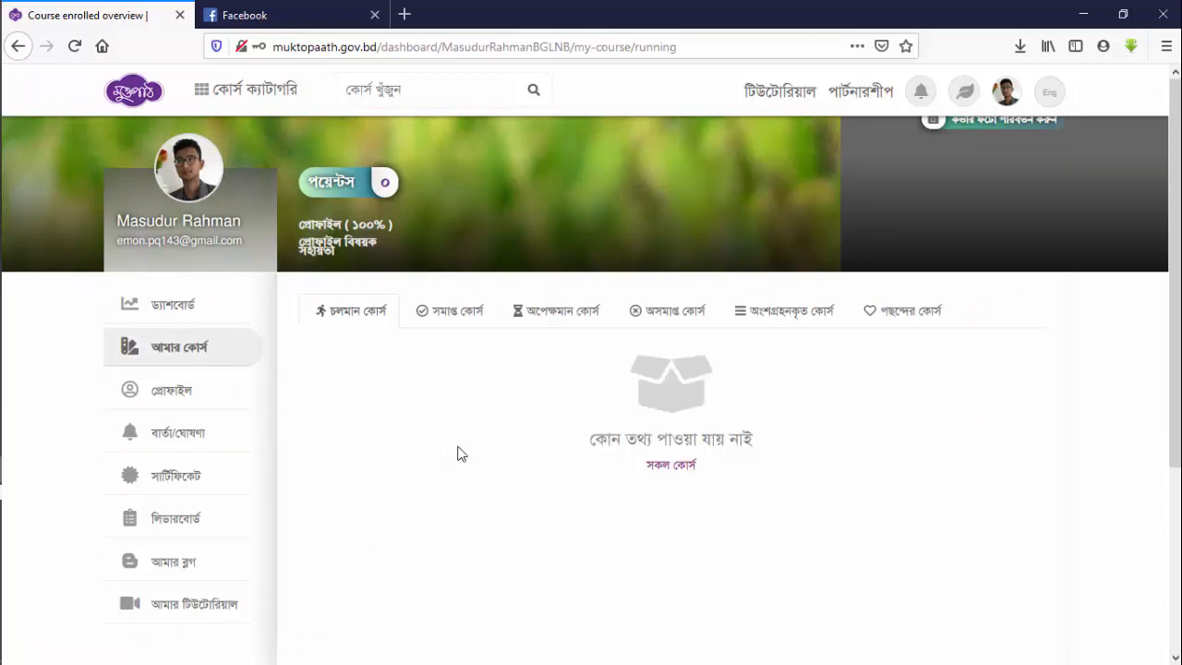
click(441, 327)
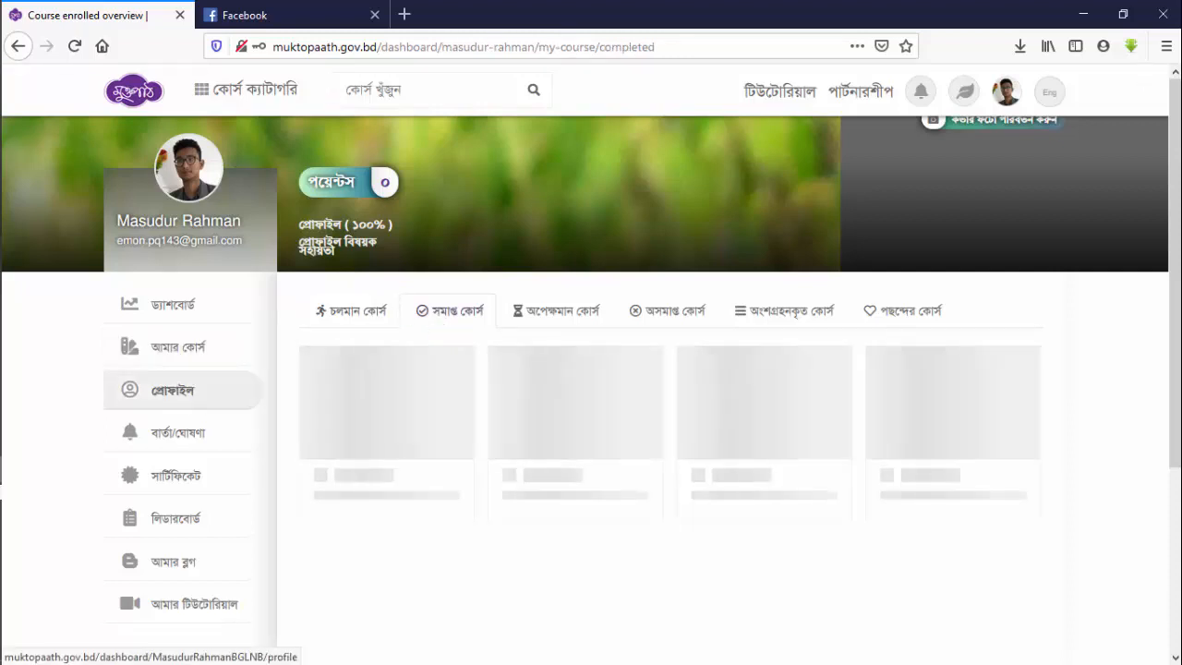
mouse_move(3, 505)
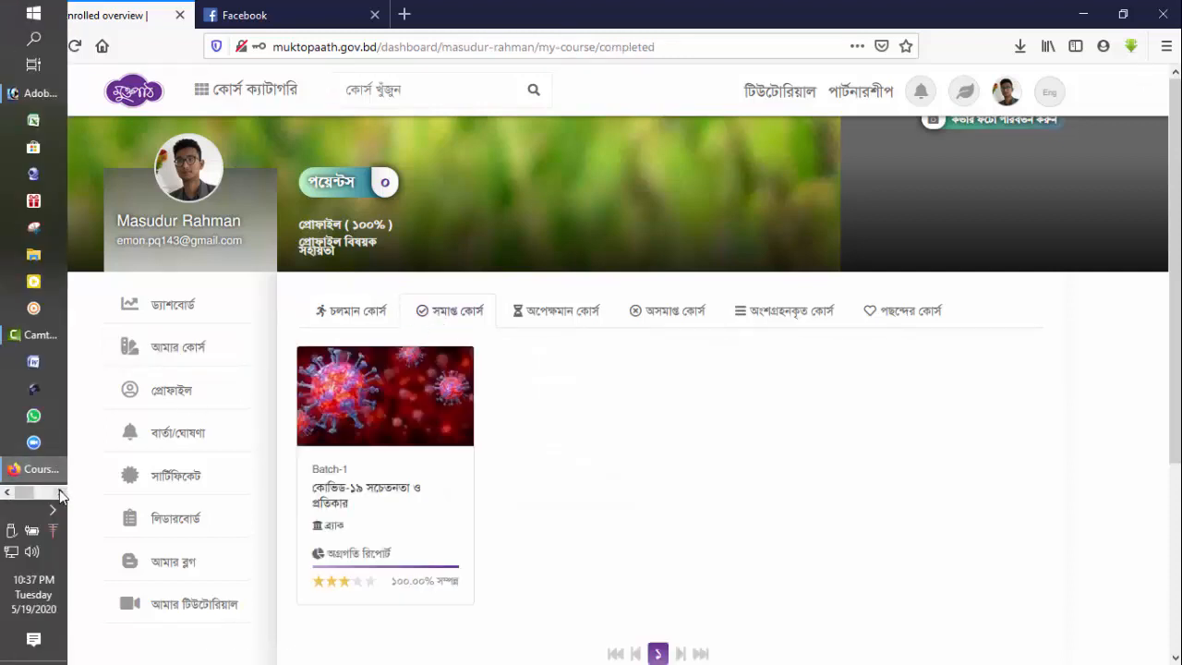
click(60, 491)
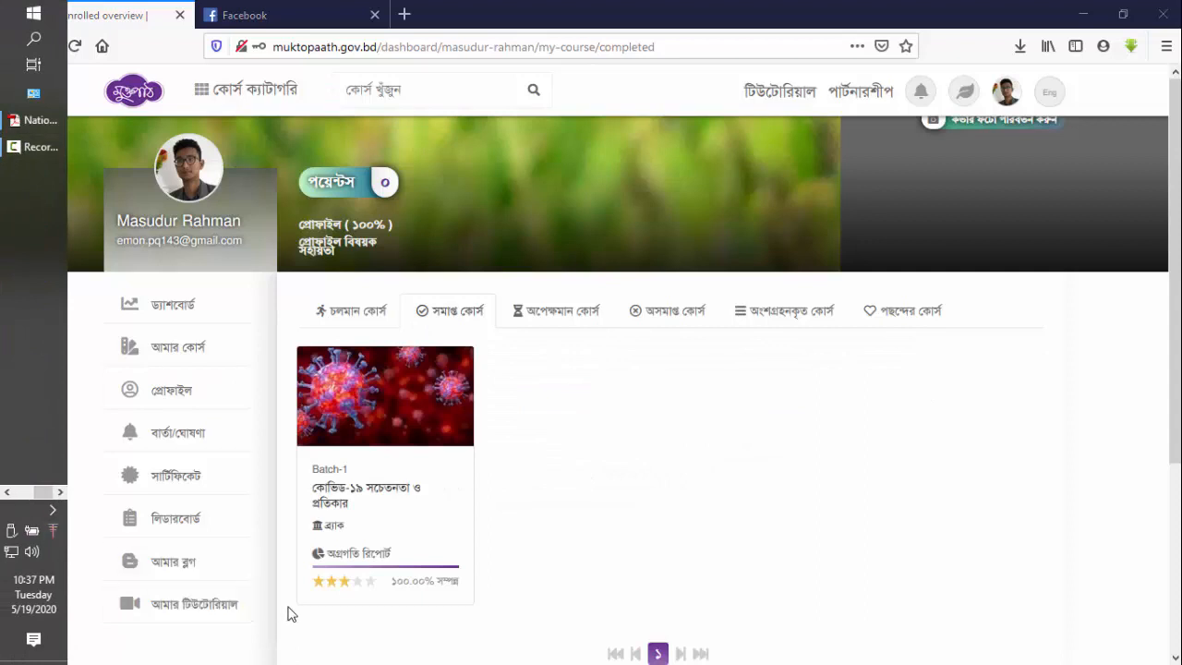
click(17, 494)
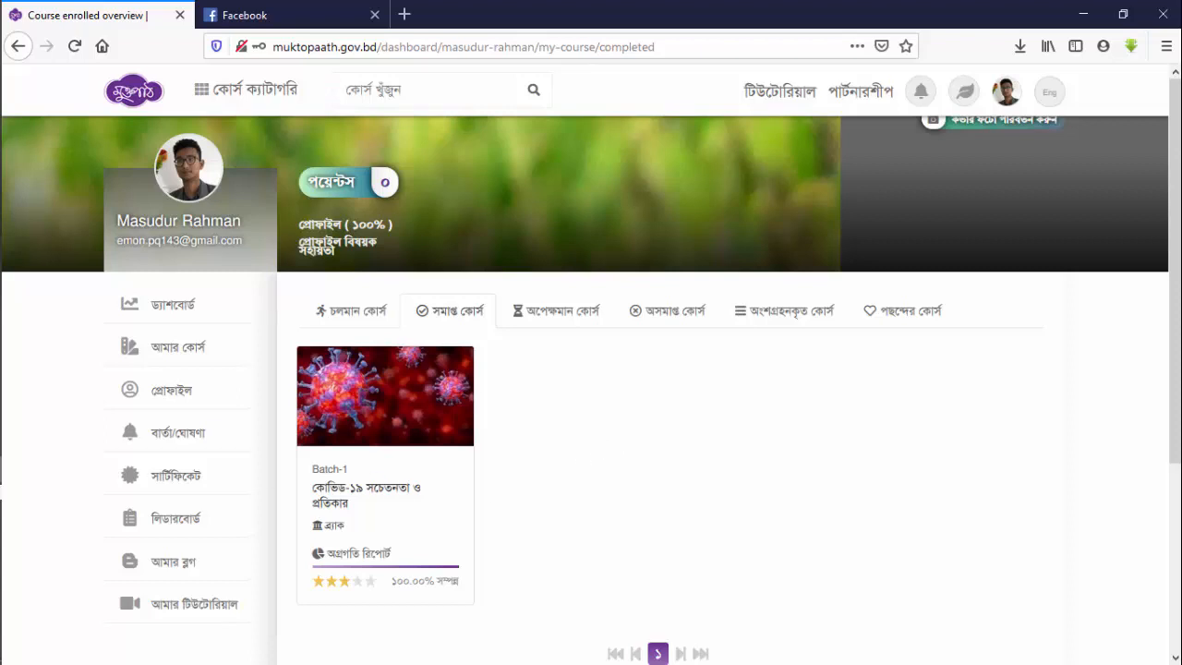
mouse_move(3, 489)
click(49, 490)
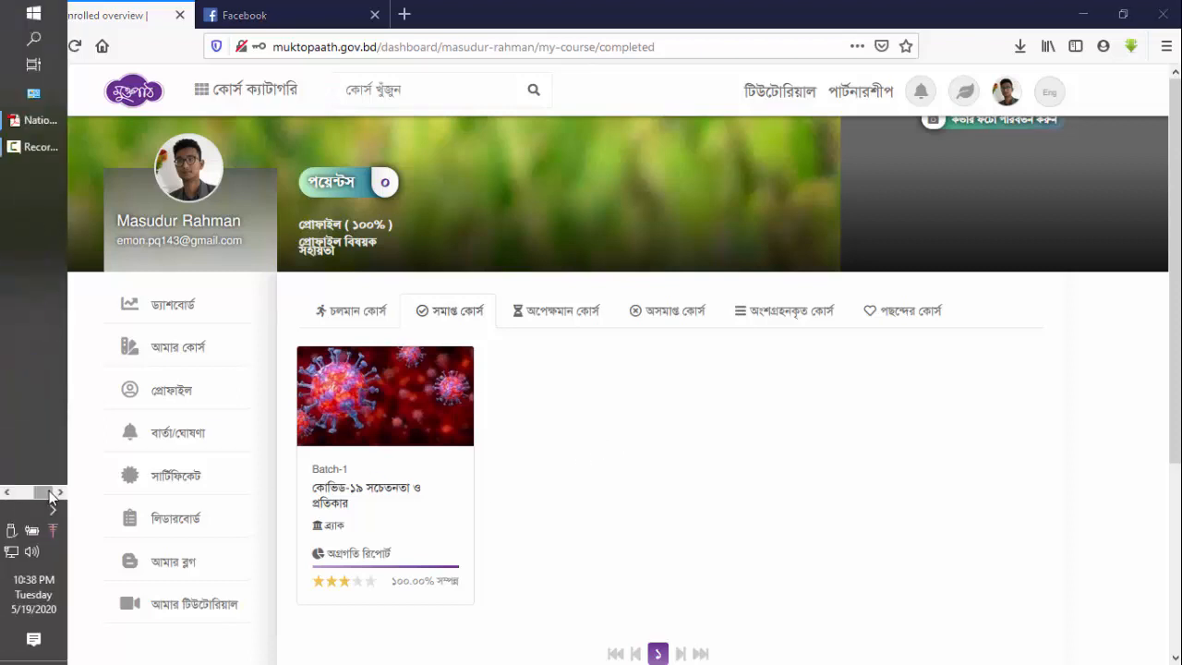
click(37, 146)
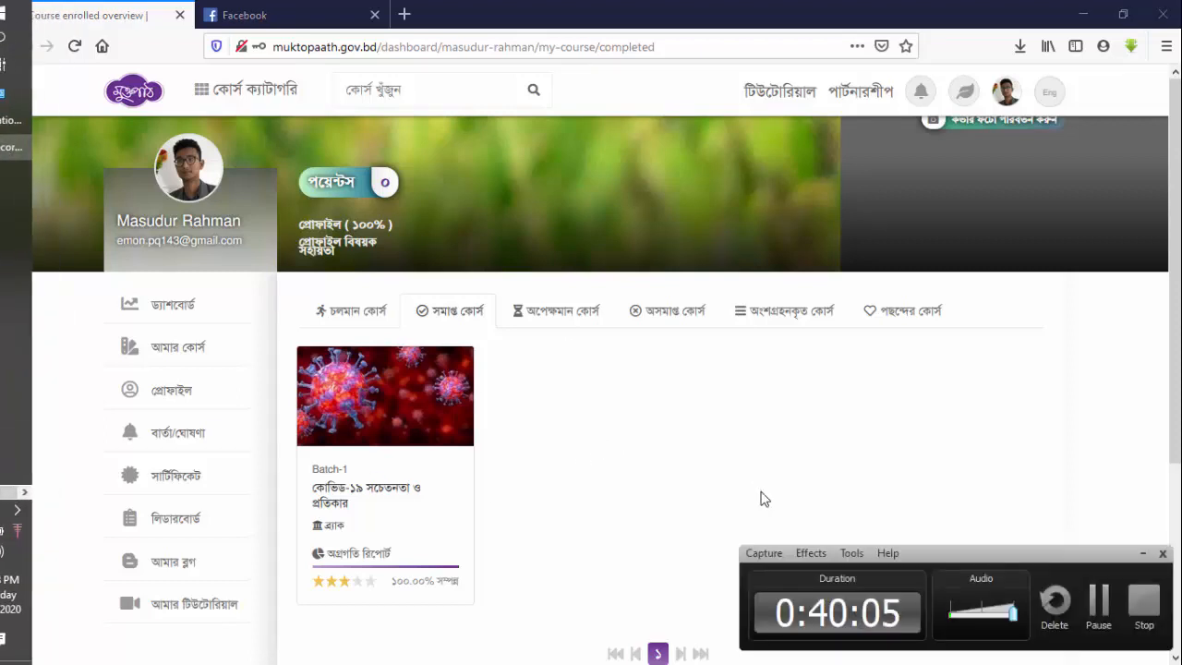
click(1136, 614)
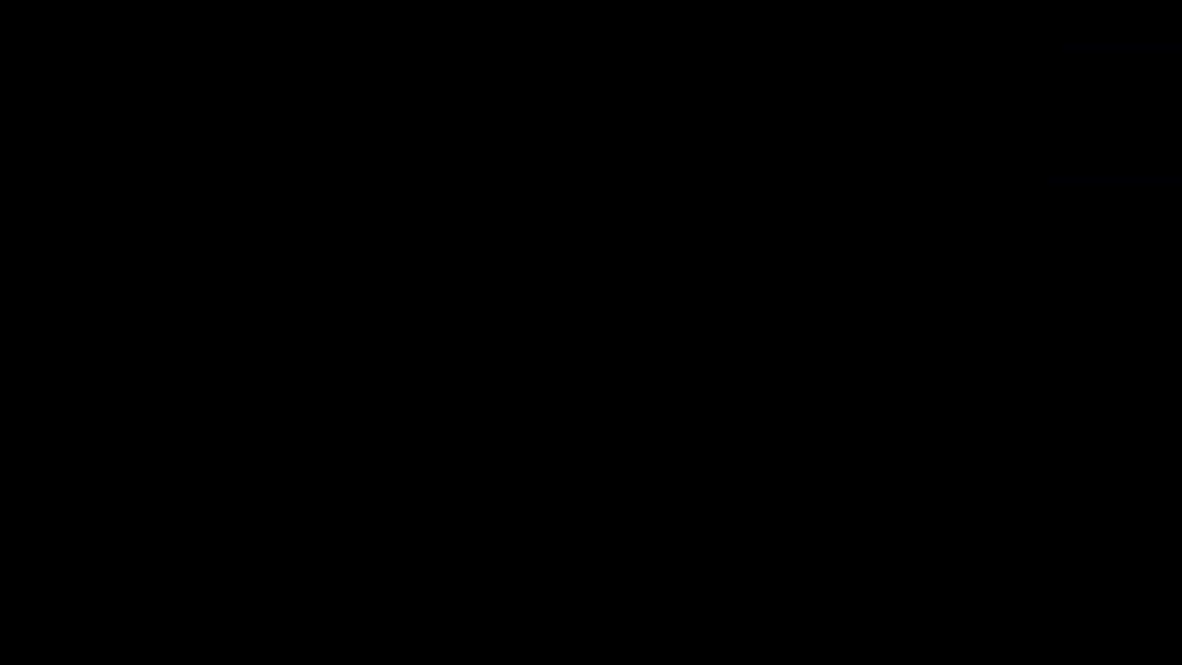